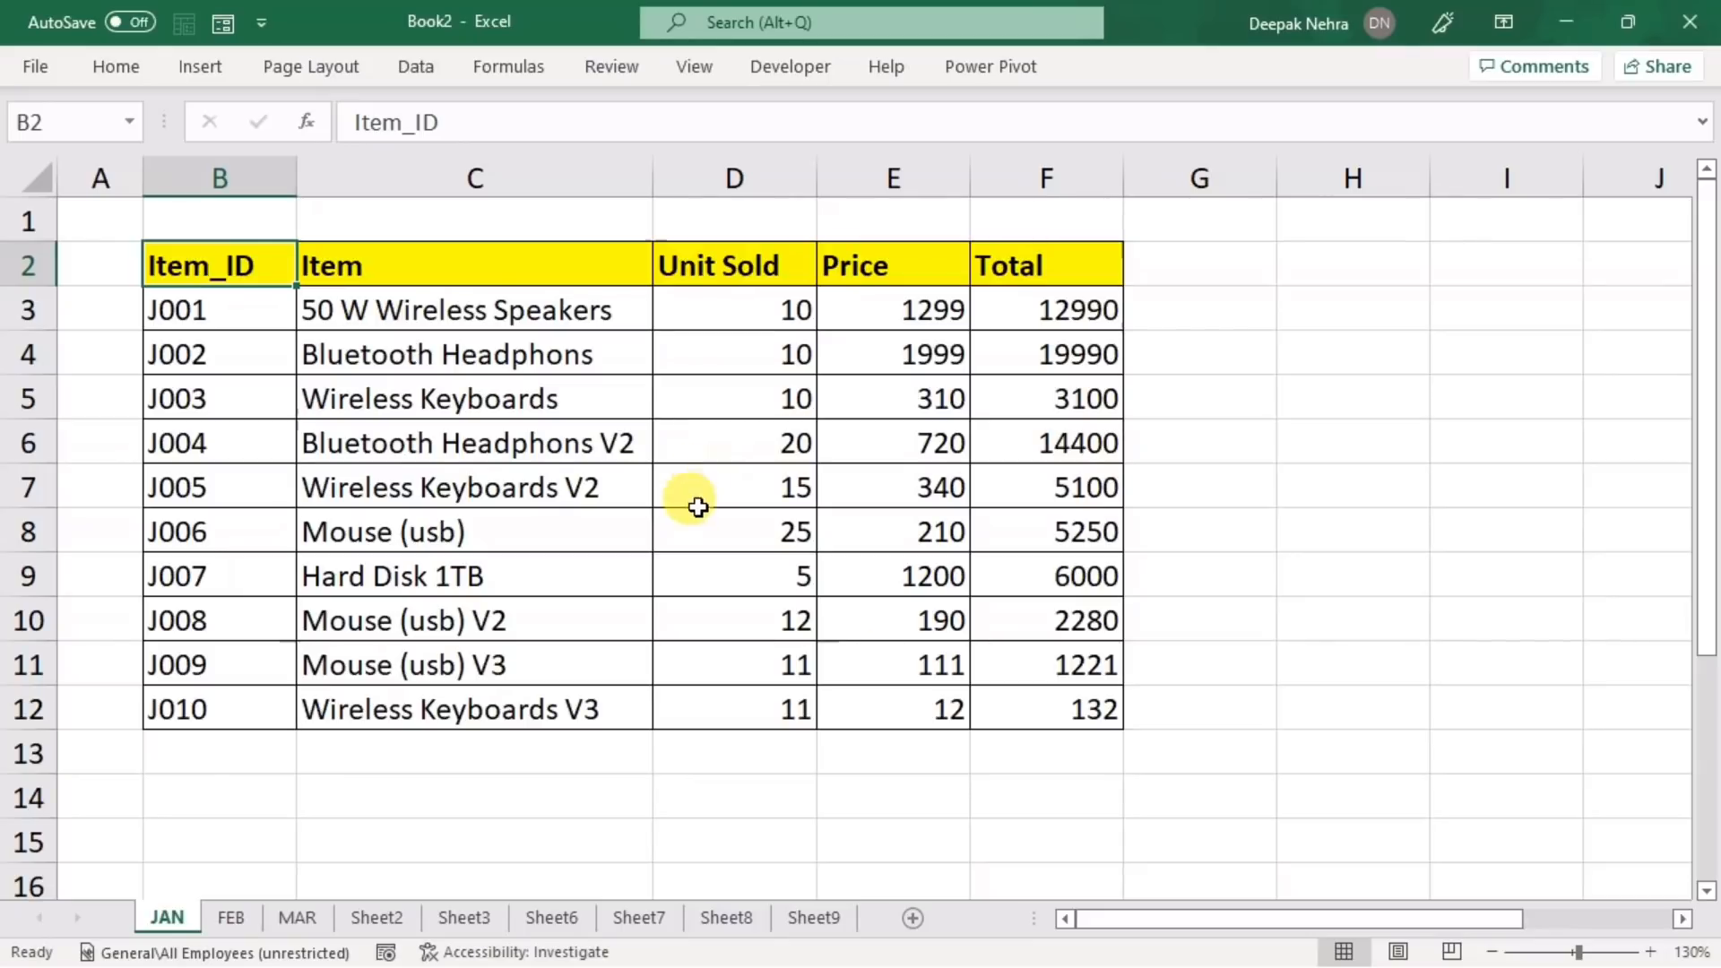
# - Convert the sales data in B2:F12 into a table with headers
pyautogui.click(717, 492)
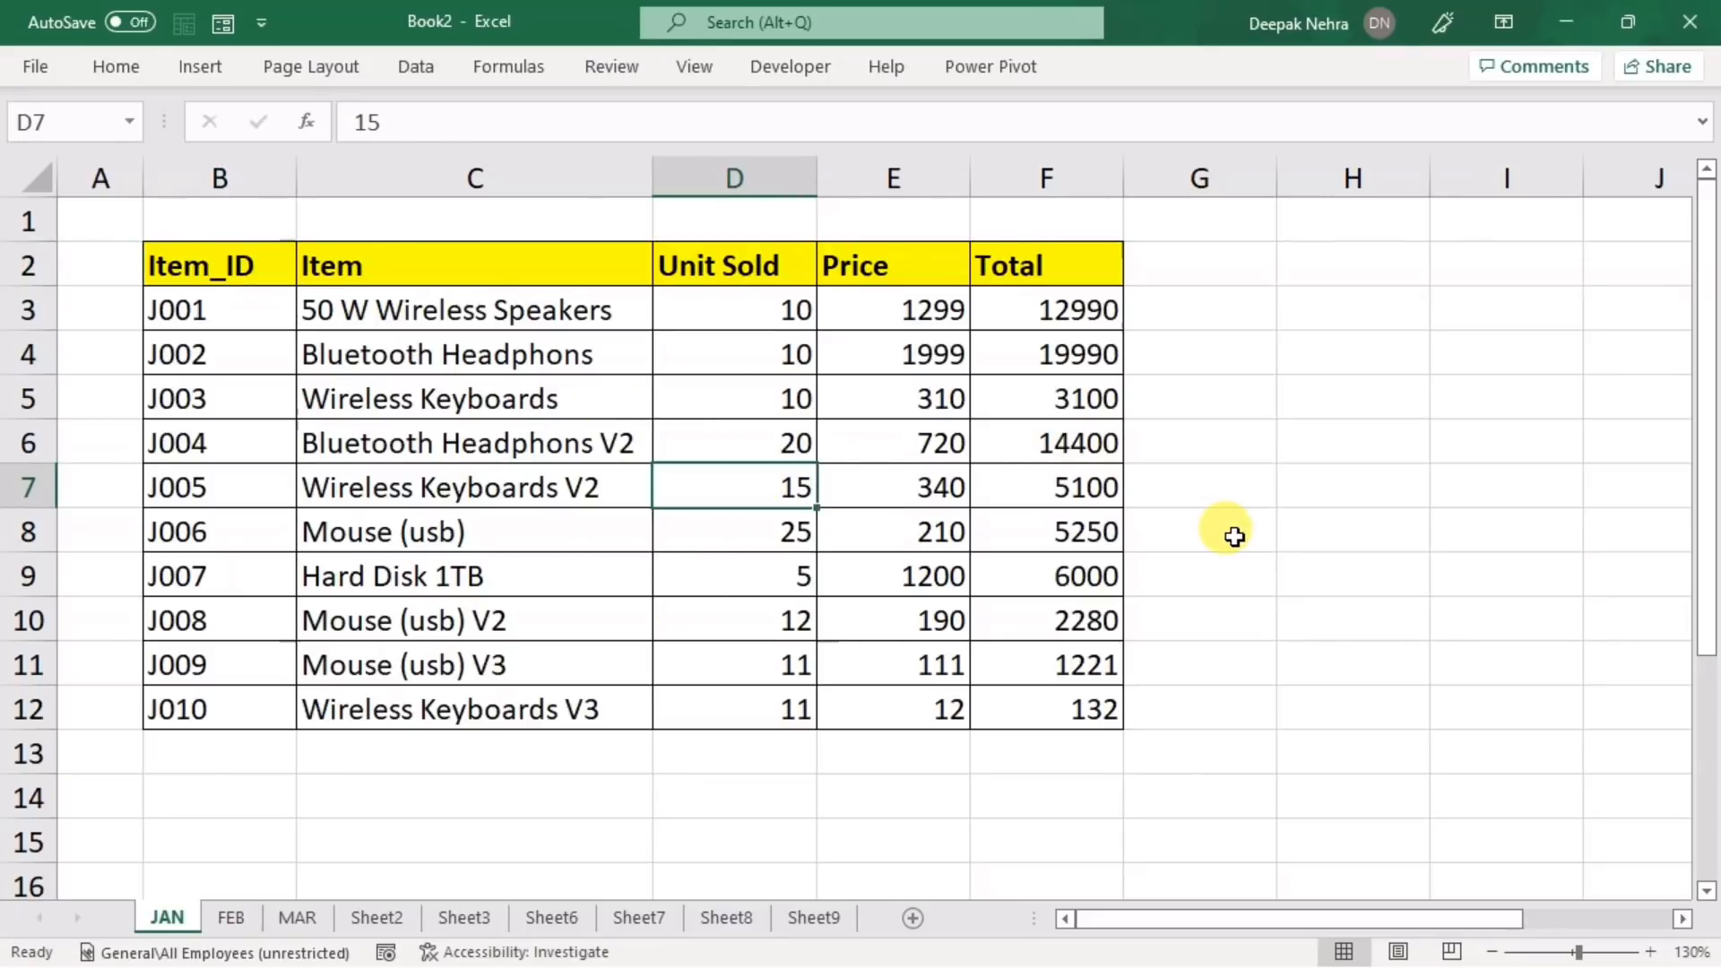
pyautogui.hotkey('ctrl', 't')
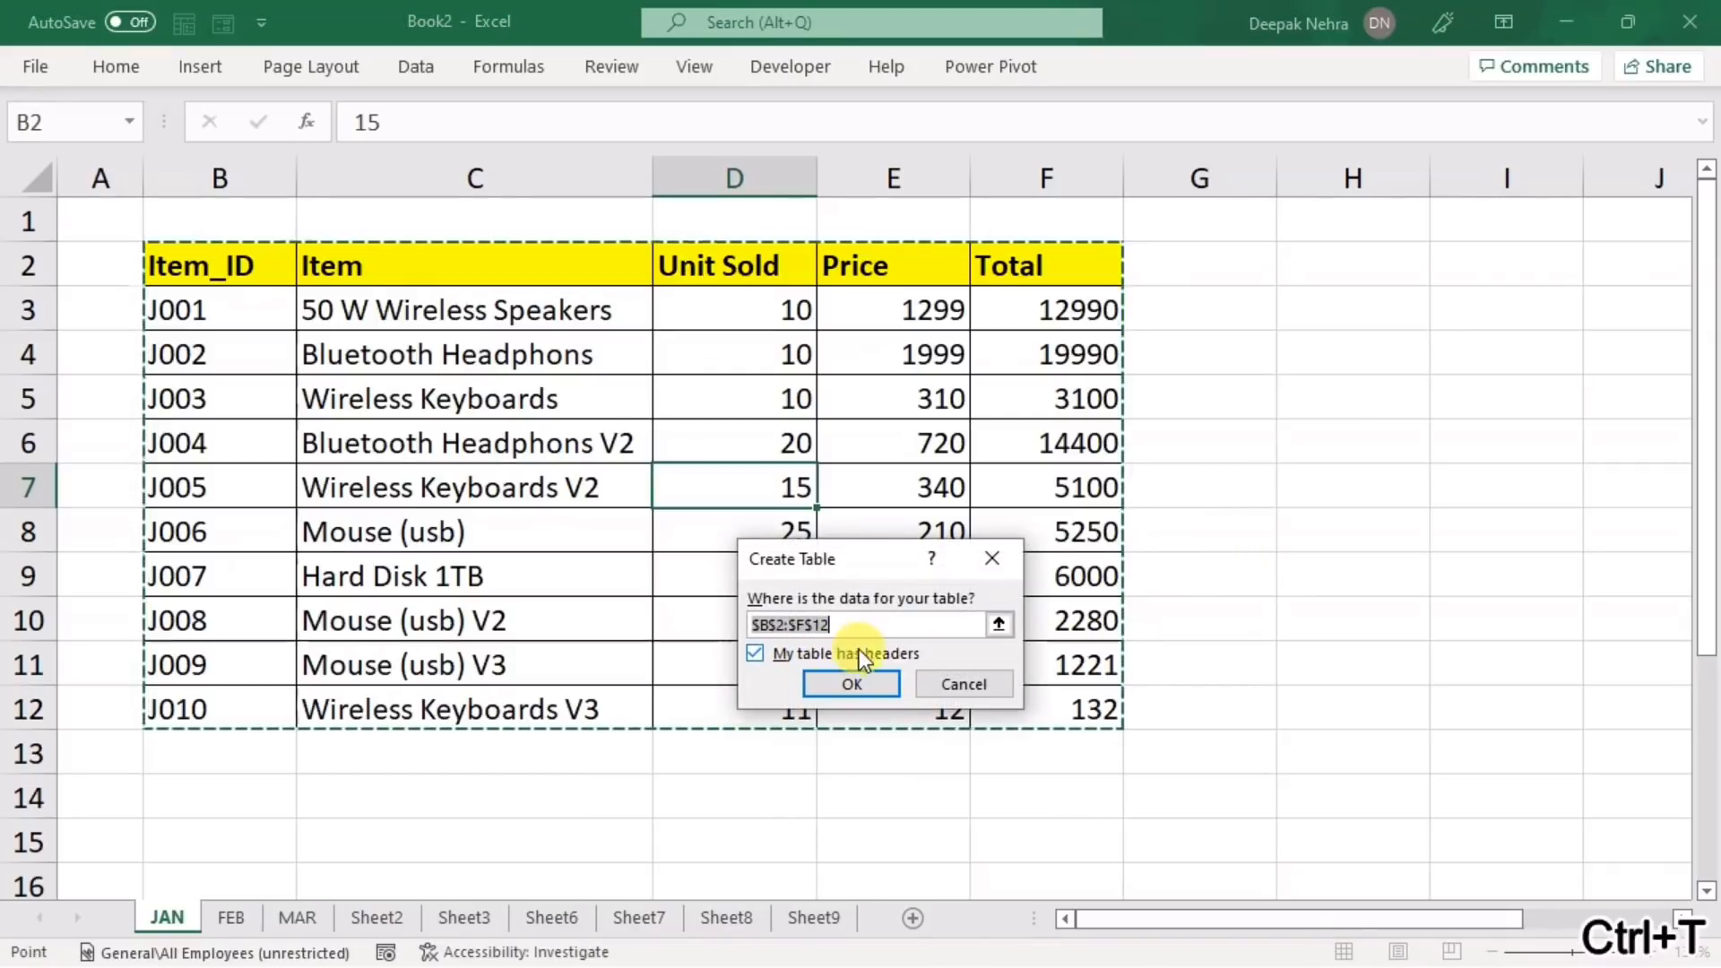
pyautogui.click(835, 685)
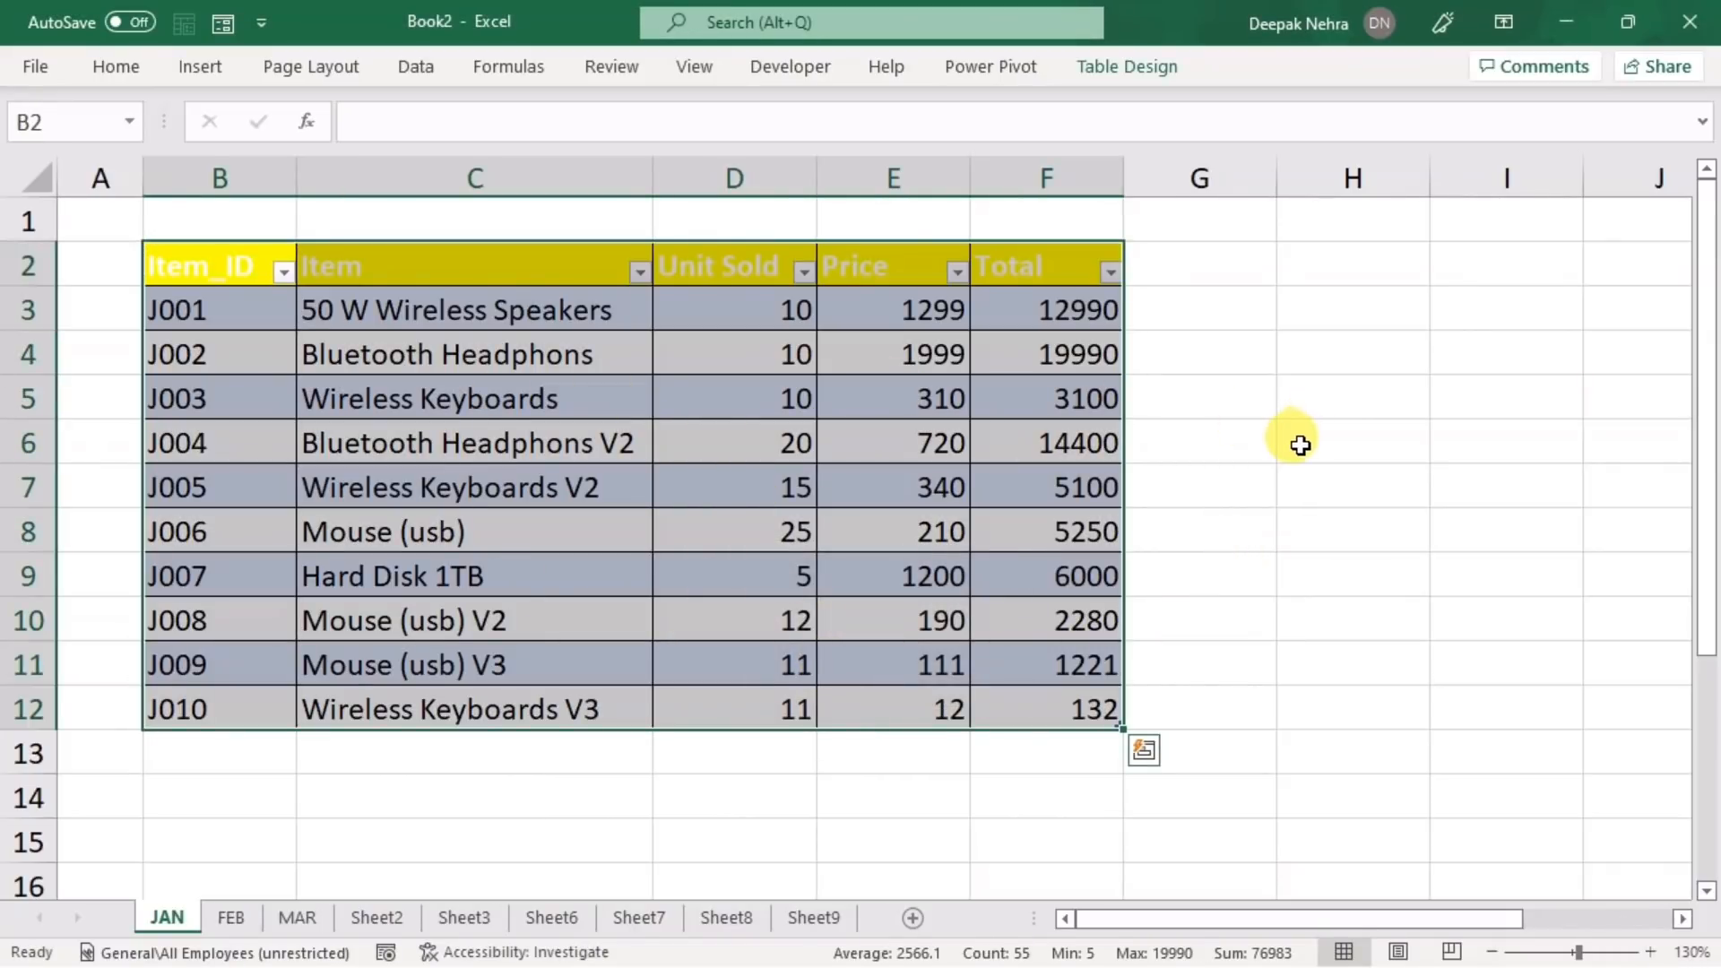
pyautogui.click(691, 436)
pyautogui.click(562, 493)
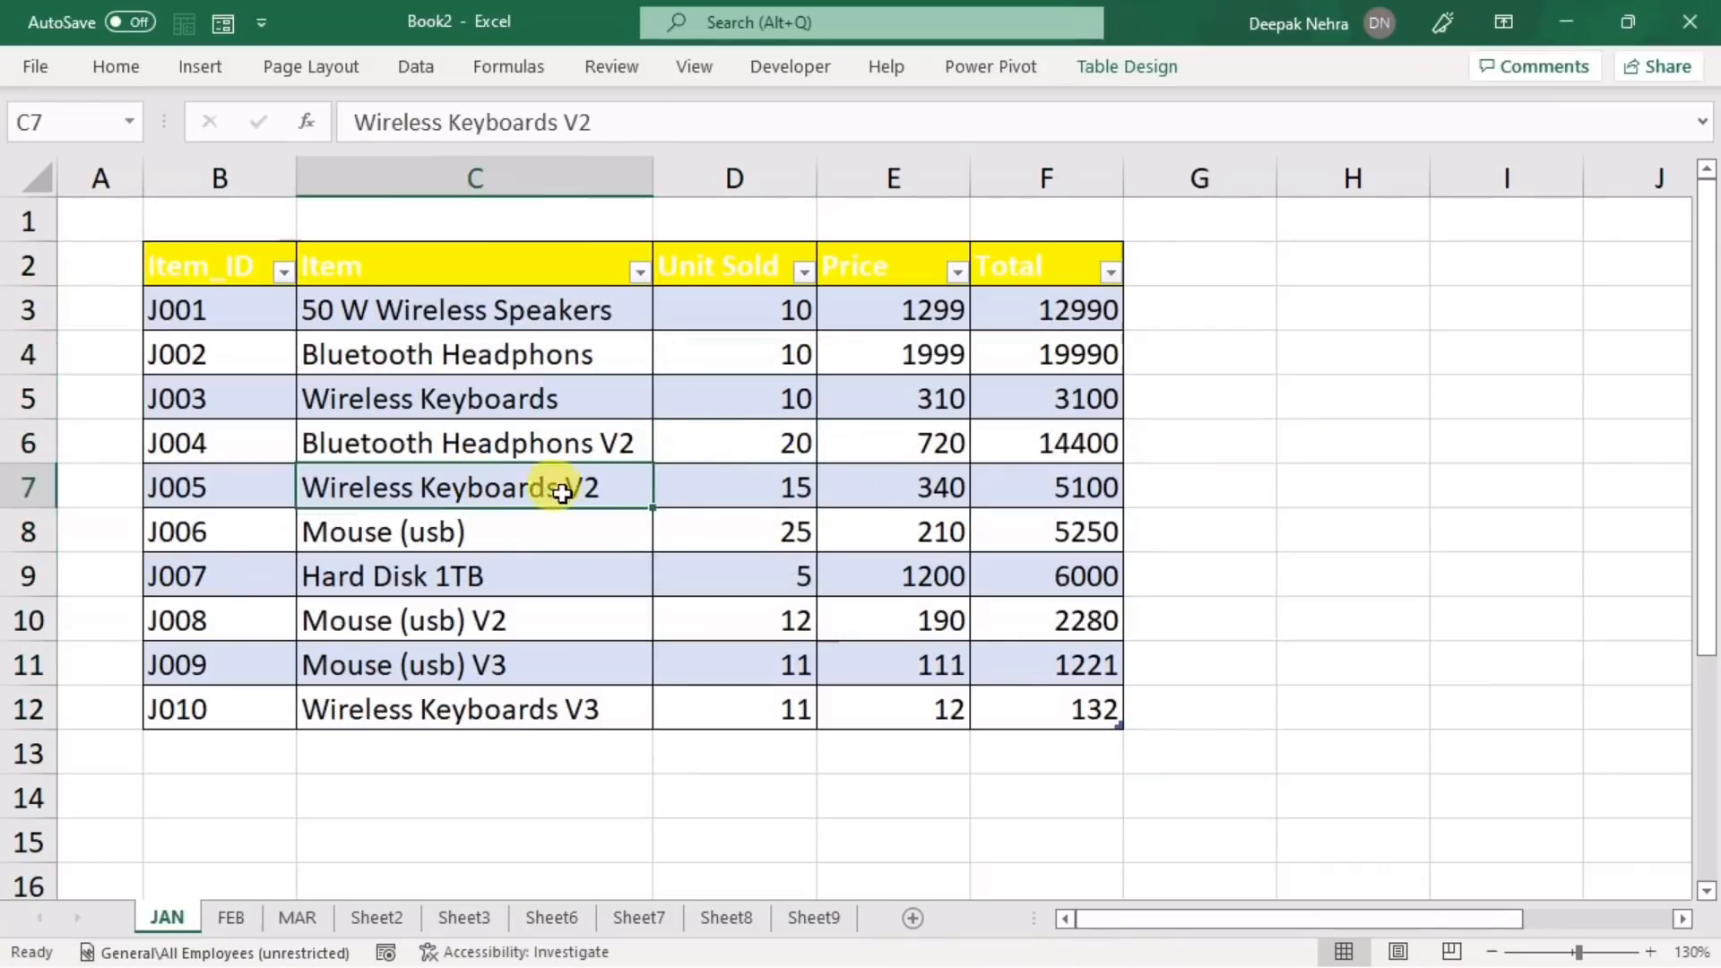
pyautogui.click(715, 438)
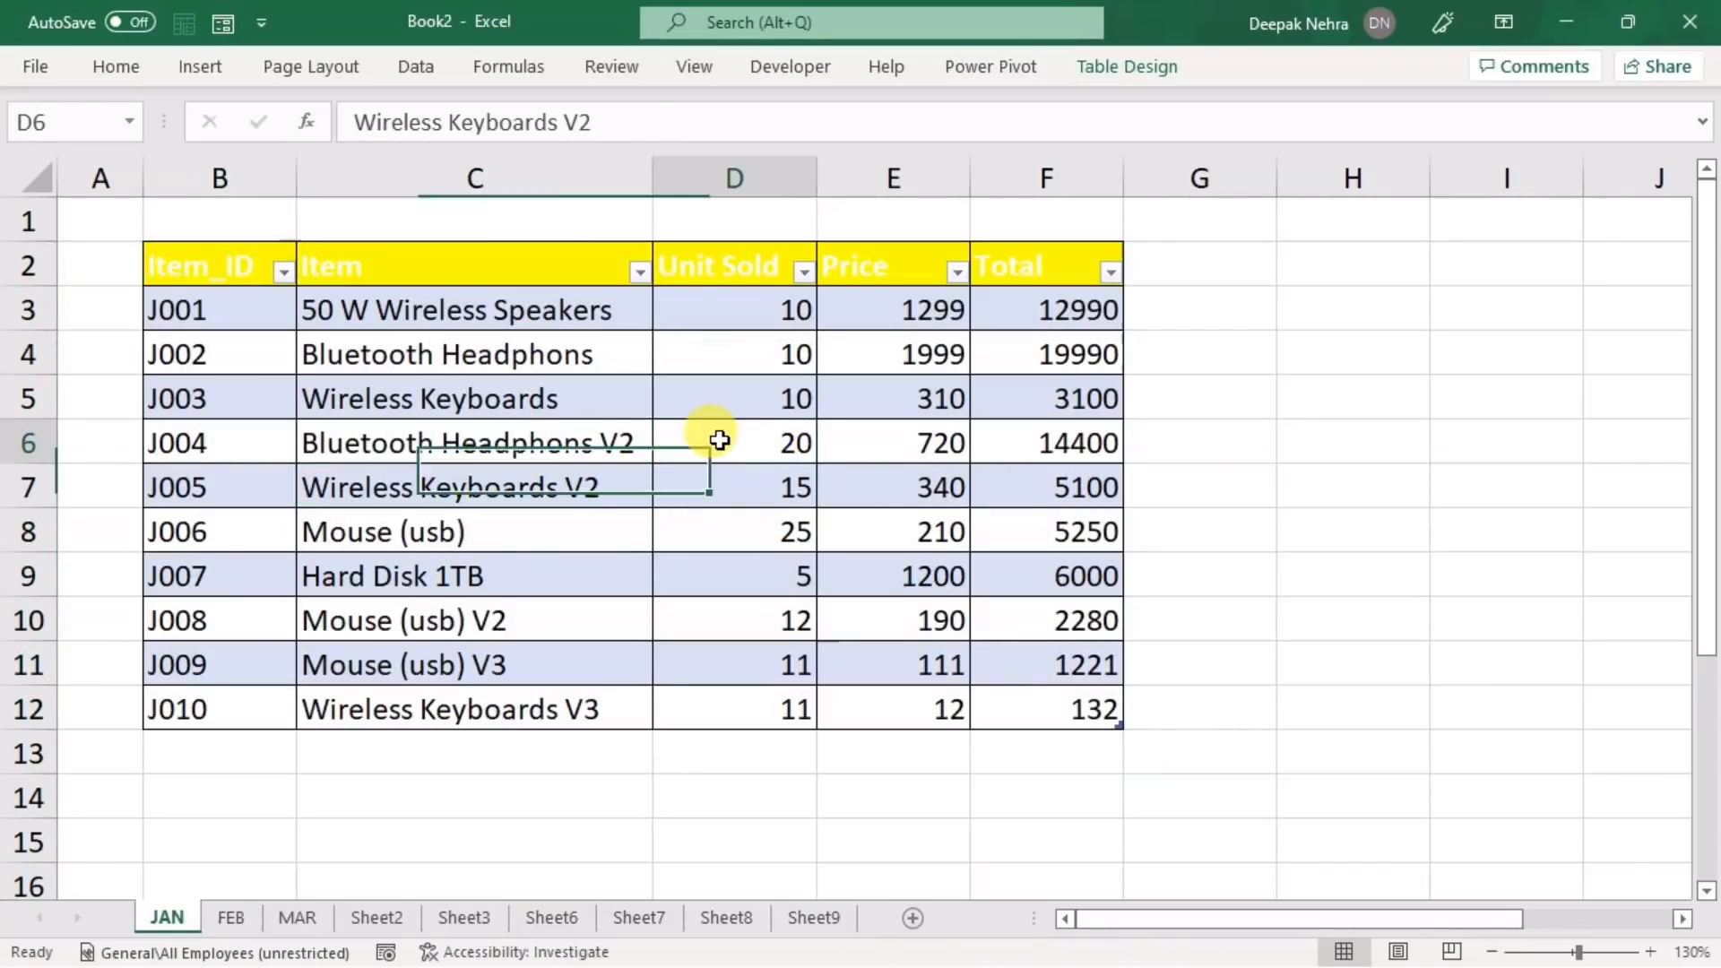
# - View the new table's design options, and undo the table conversion
pyautogui.click(1120, 77)
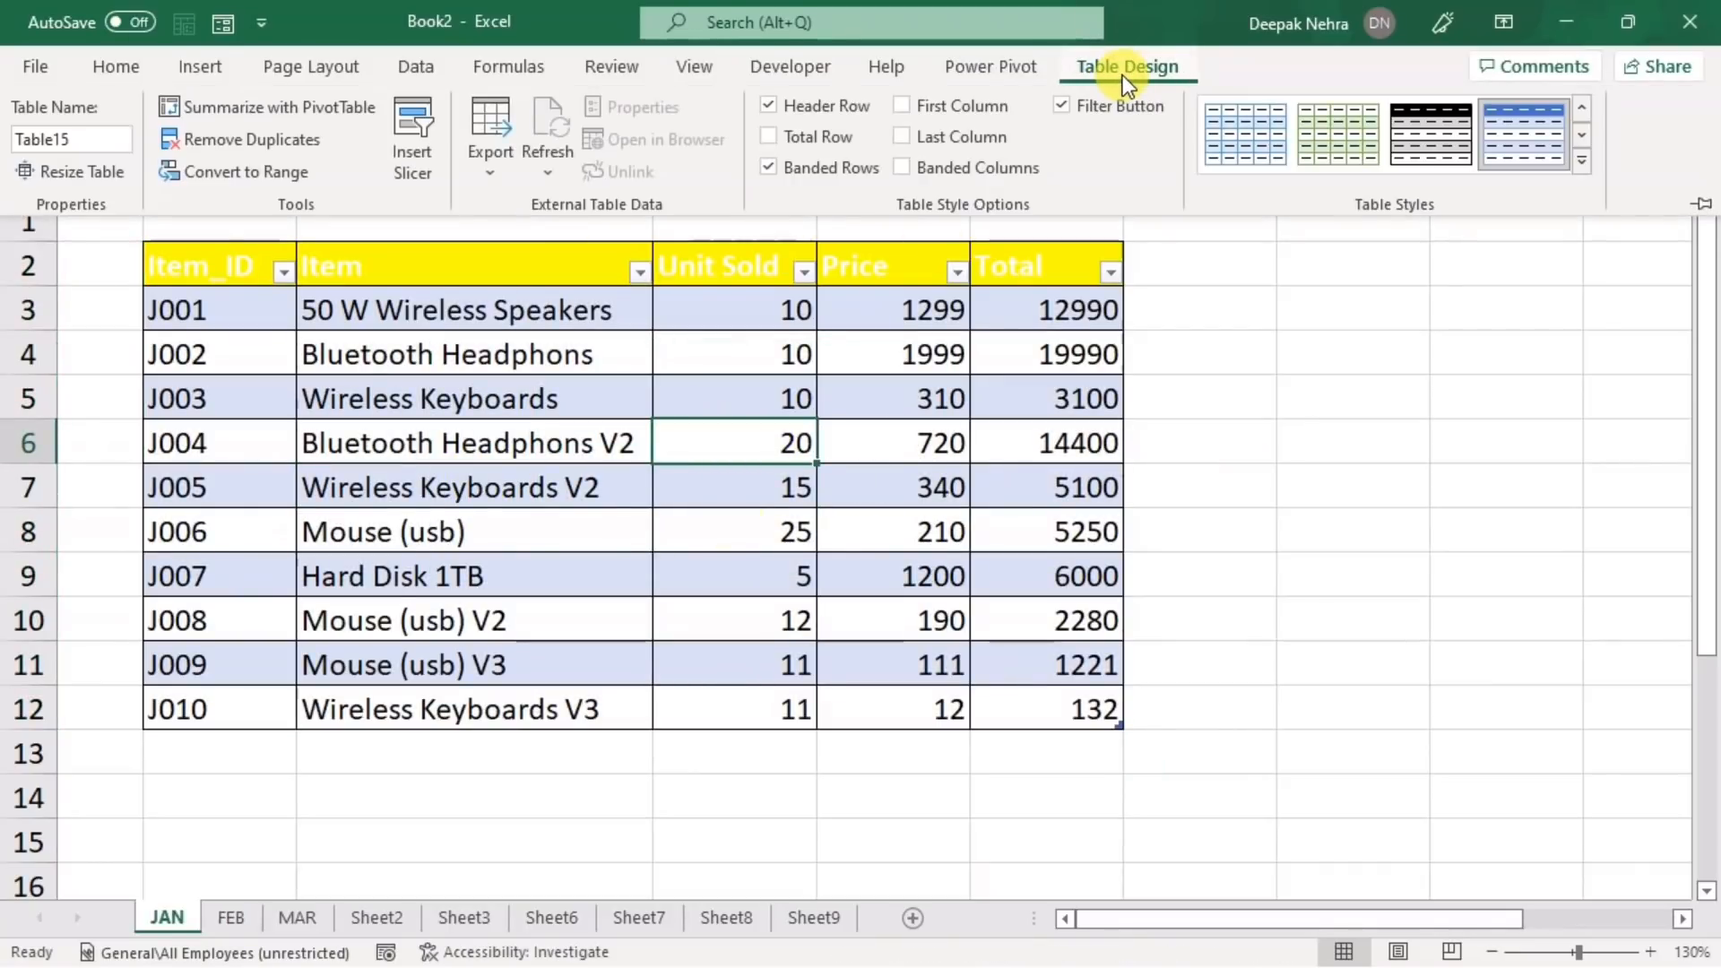
pyautogui.click(937, 477)
pyautogui.click(1310, 470)
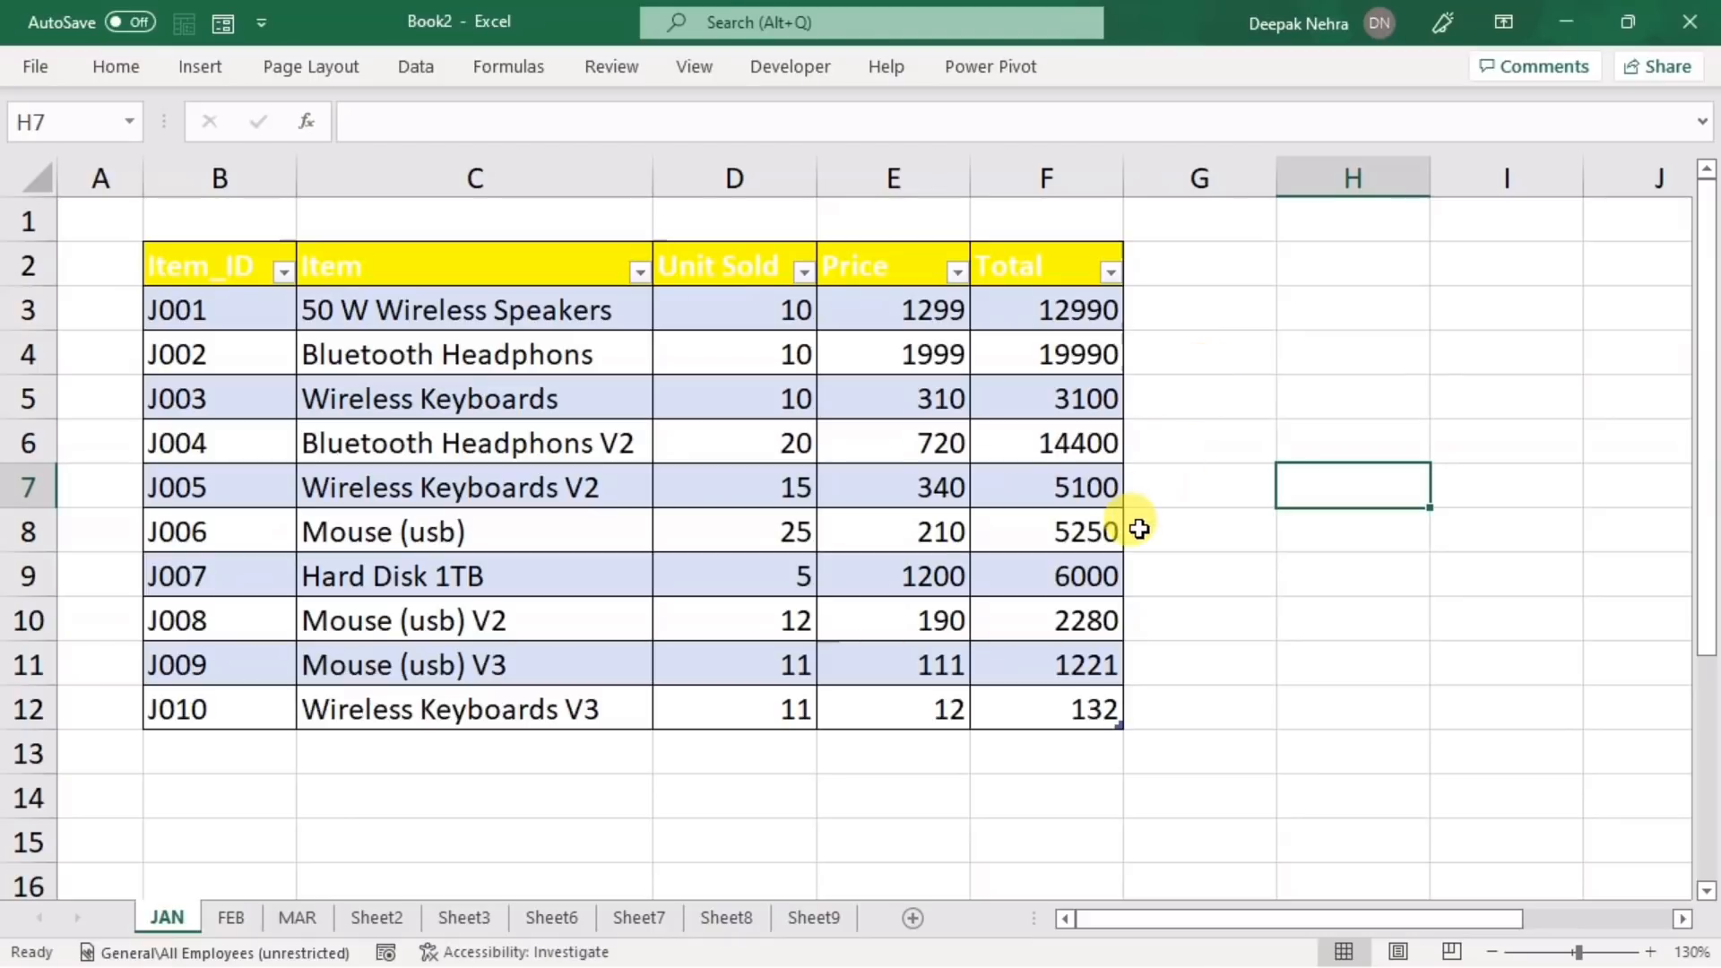
pyautogui.click(745, 502)
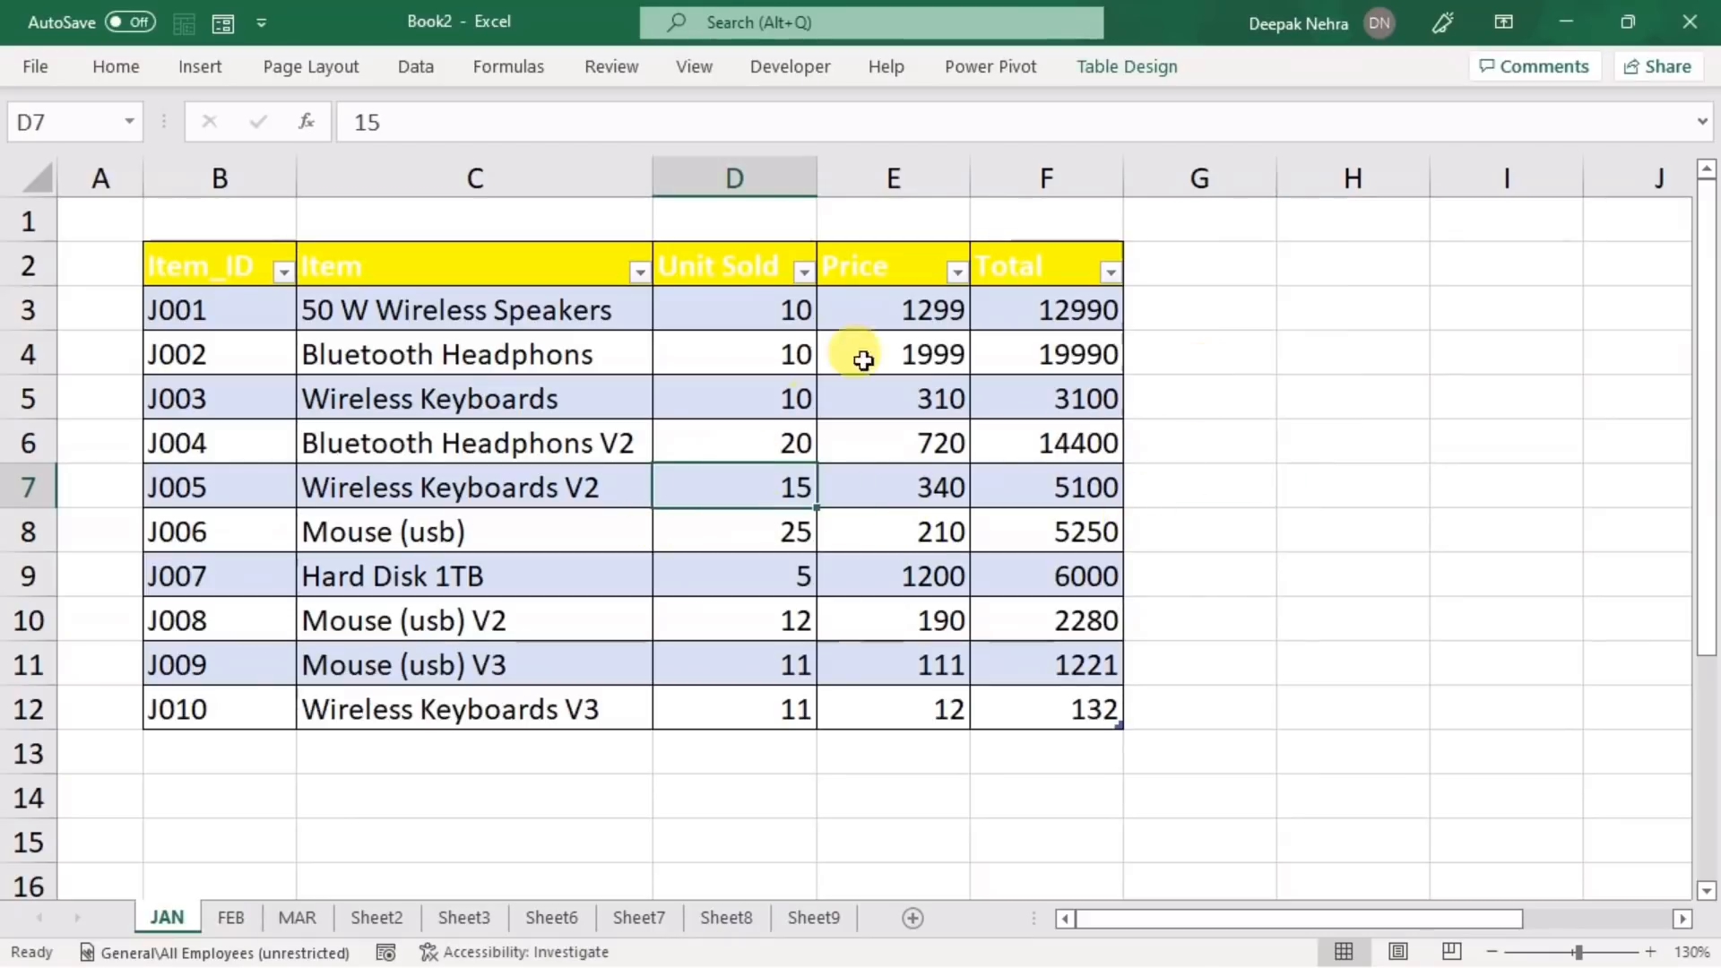
pyautogui.click(1126, 68)
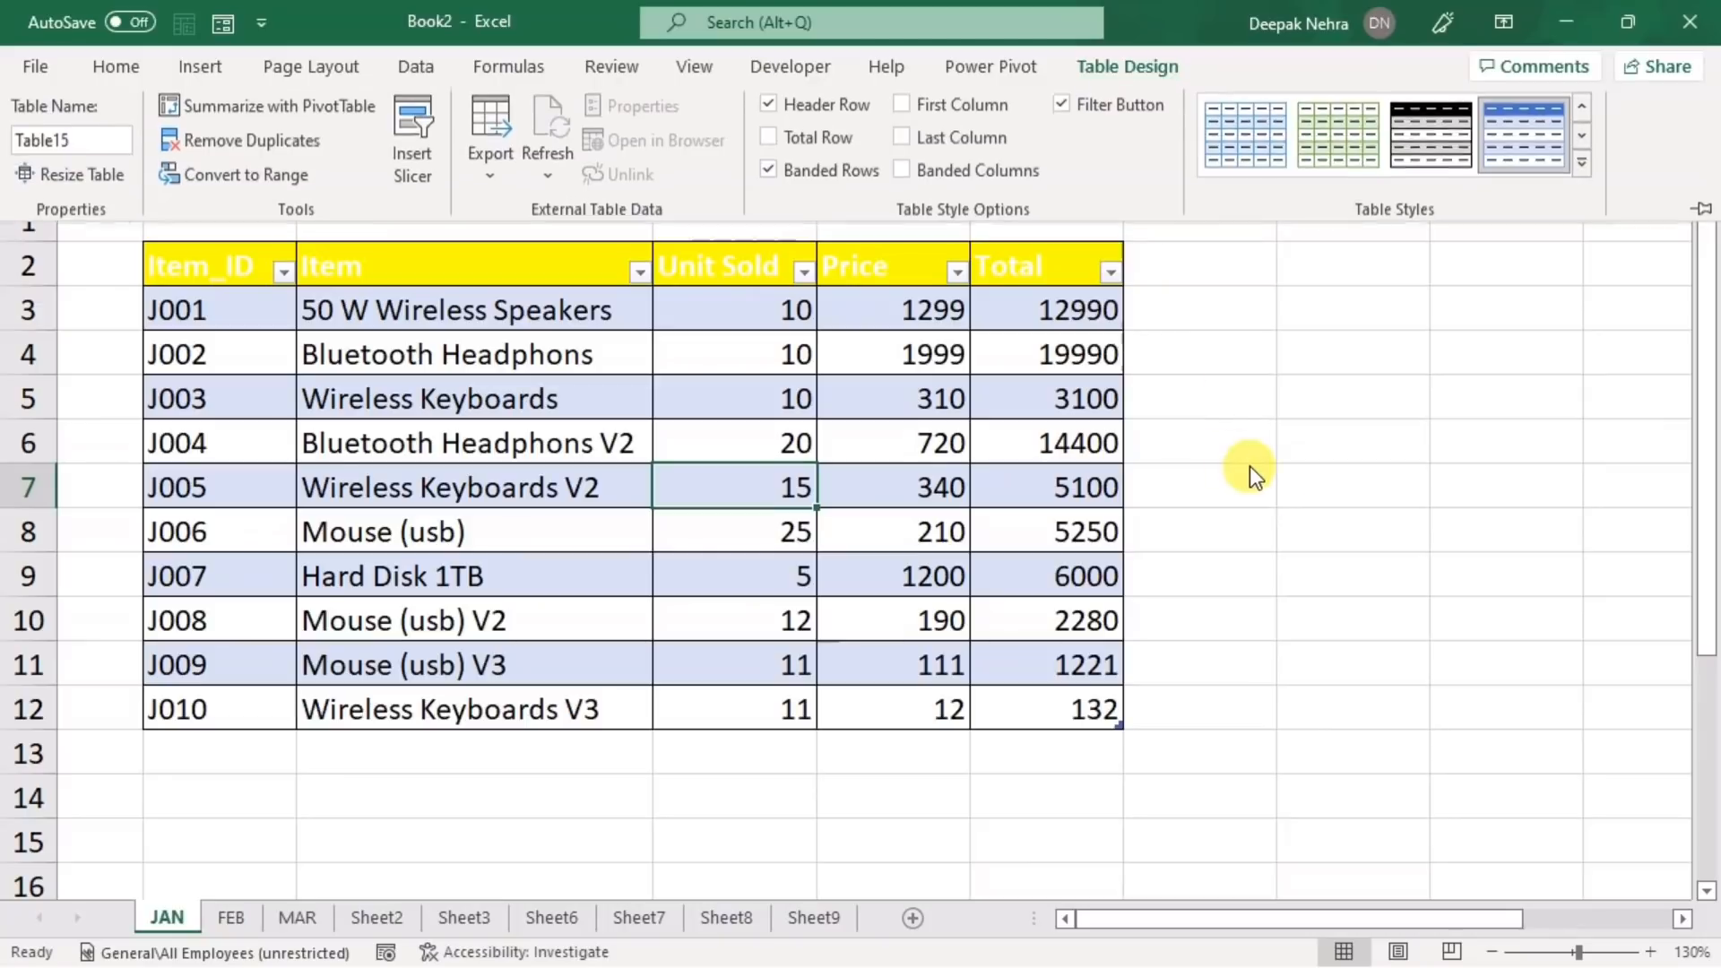
pyautogui.click(1315, 503)
pyautogui.hotkey('ctrl', 'z')
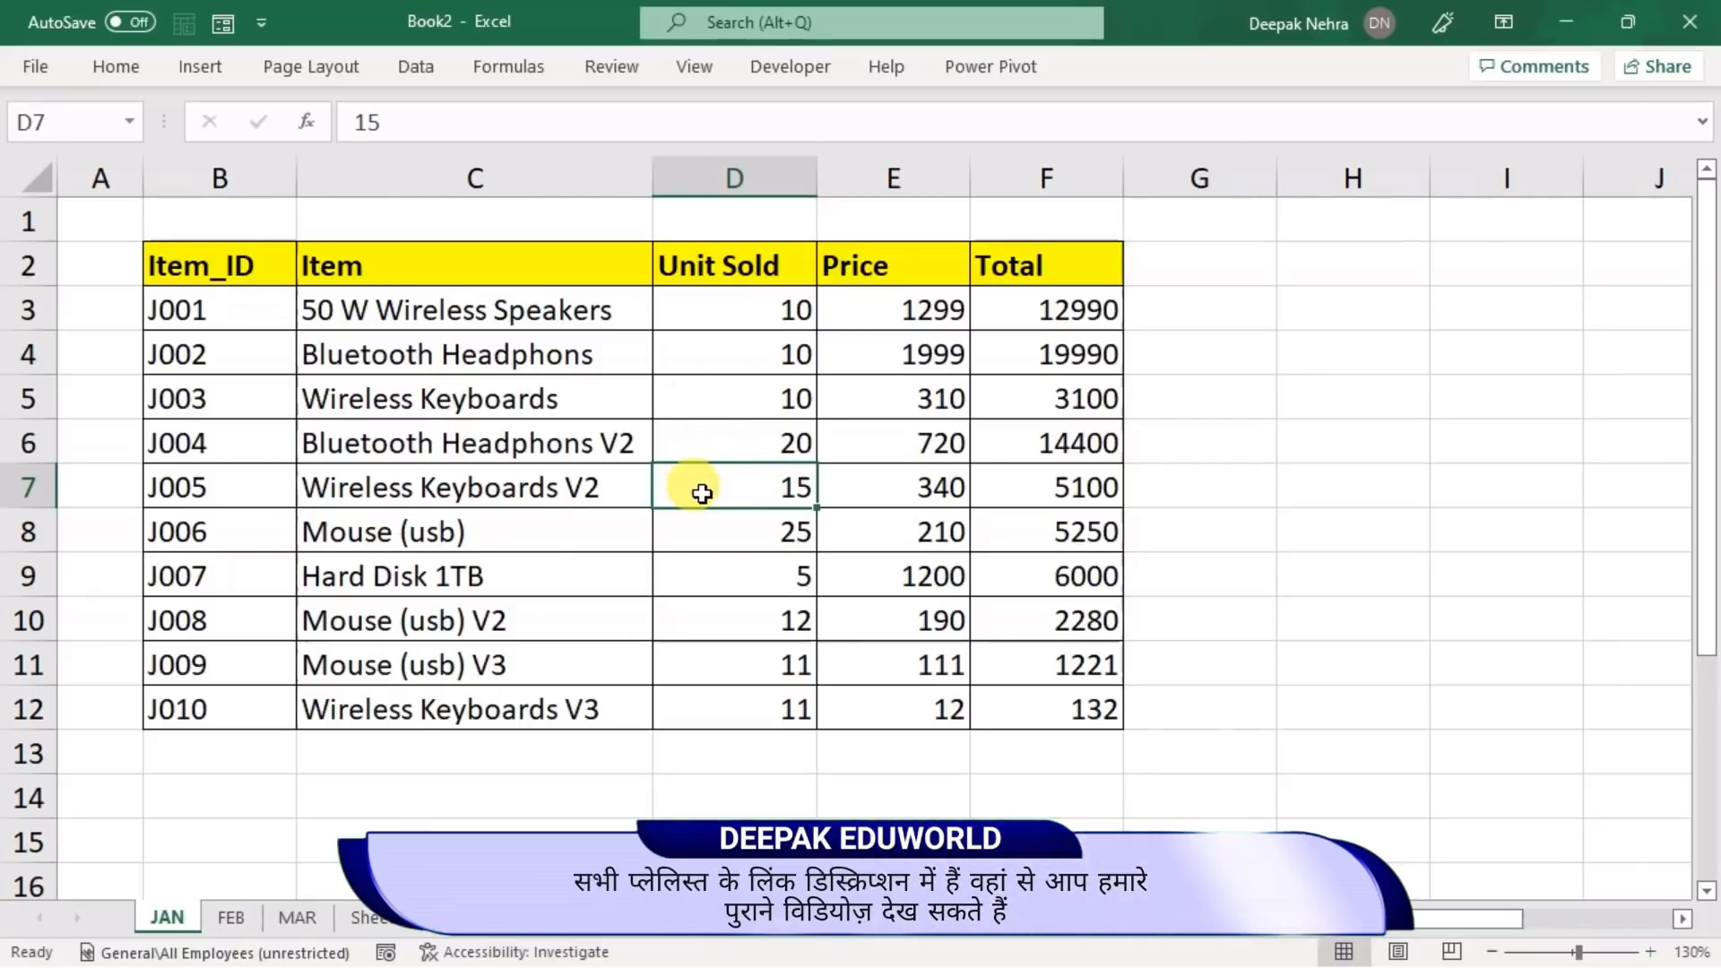
# - Format the sales data in B2:F12 as a table with headers, using a black style from the Light group
pyautogui.click(717, 442)
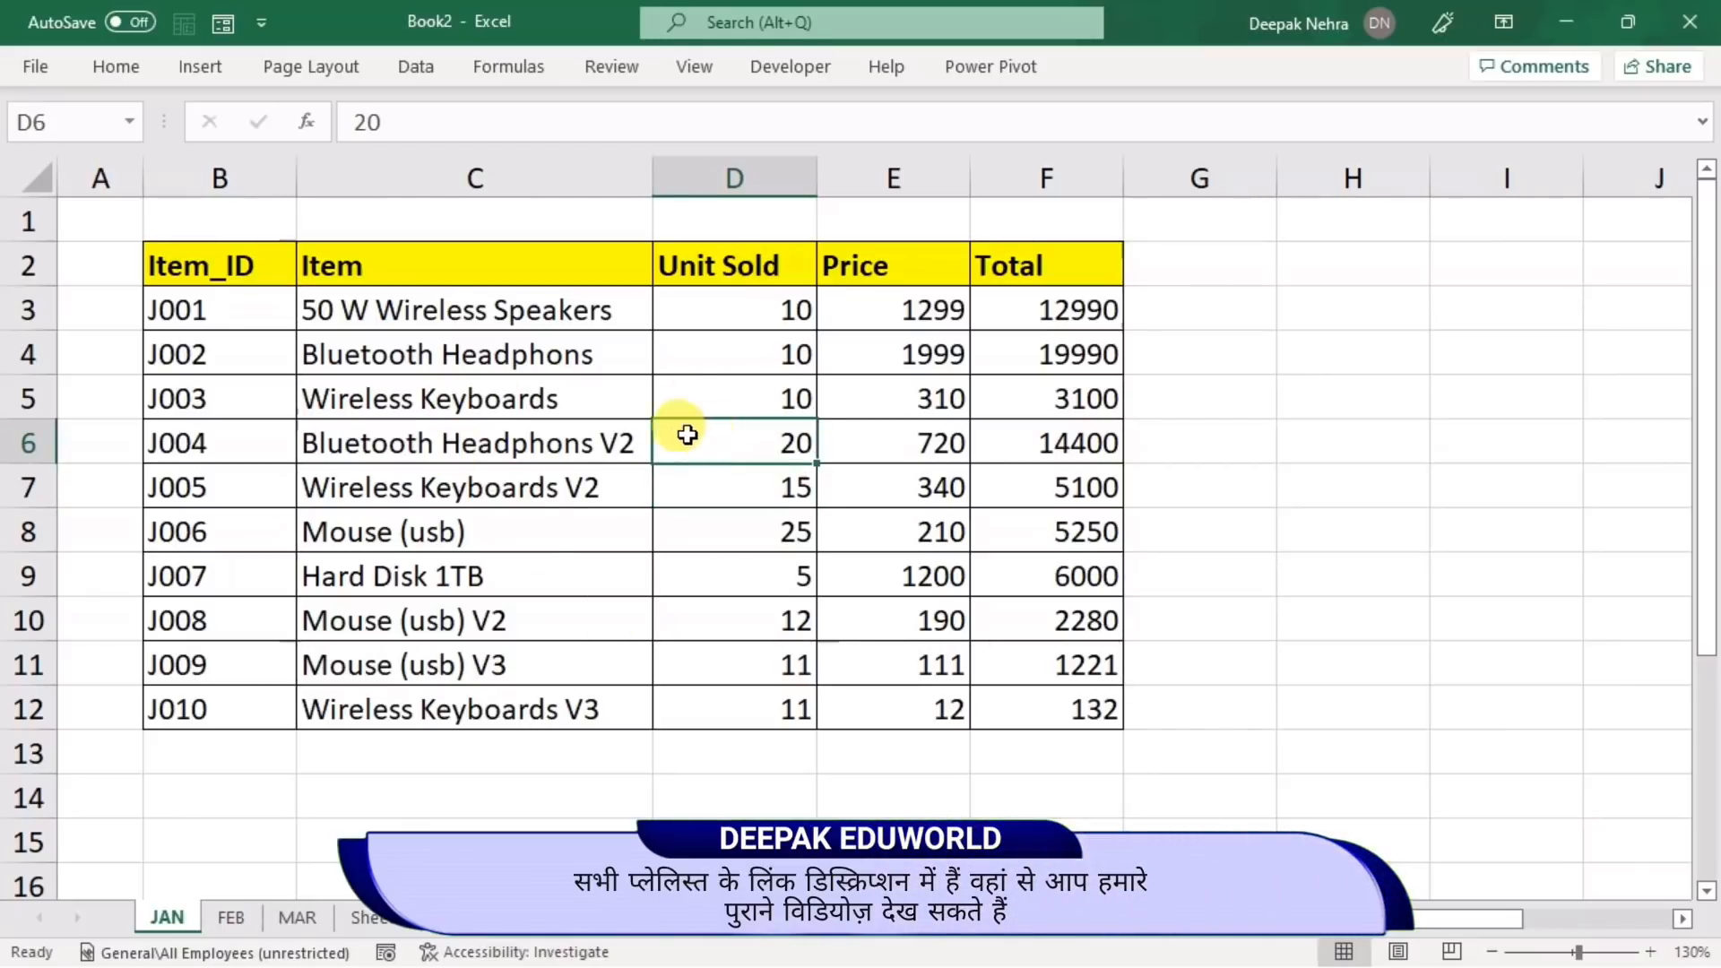
pyautogui.click(115, 66)
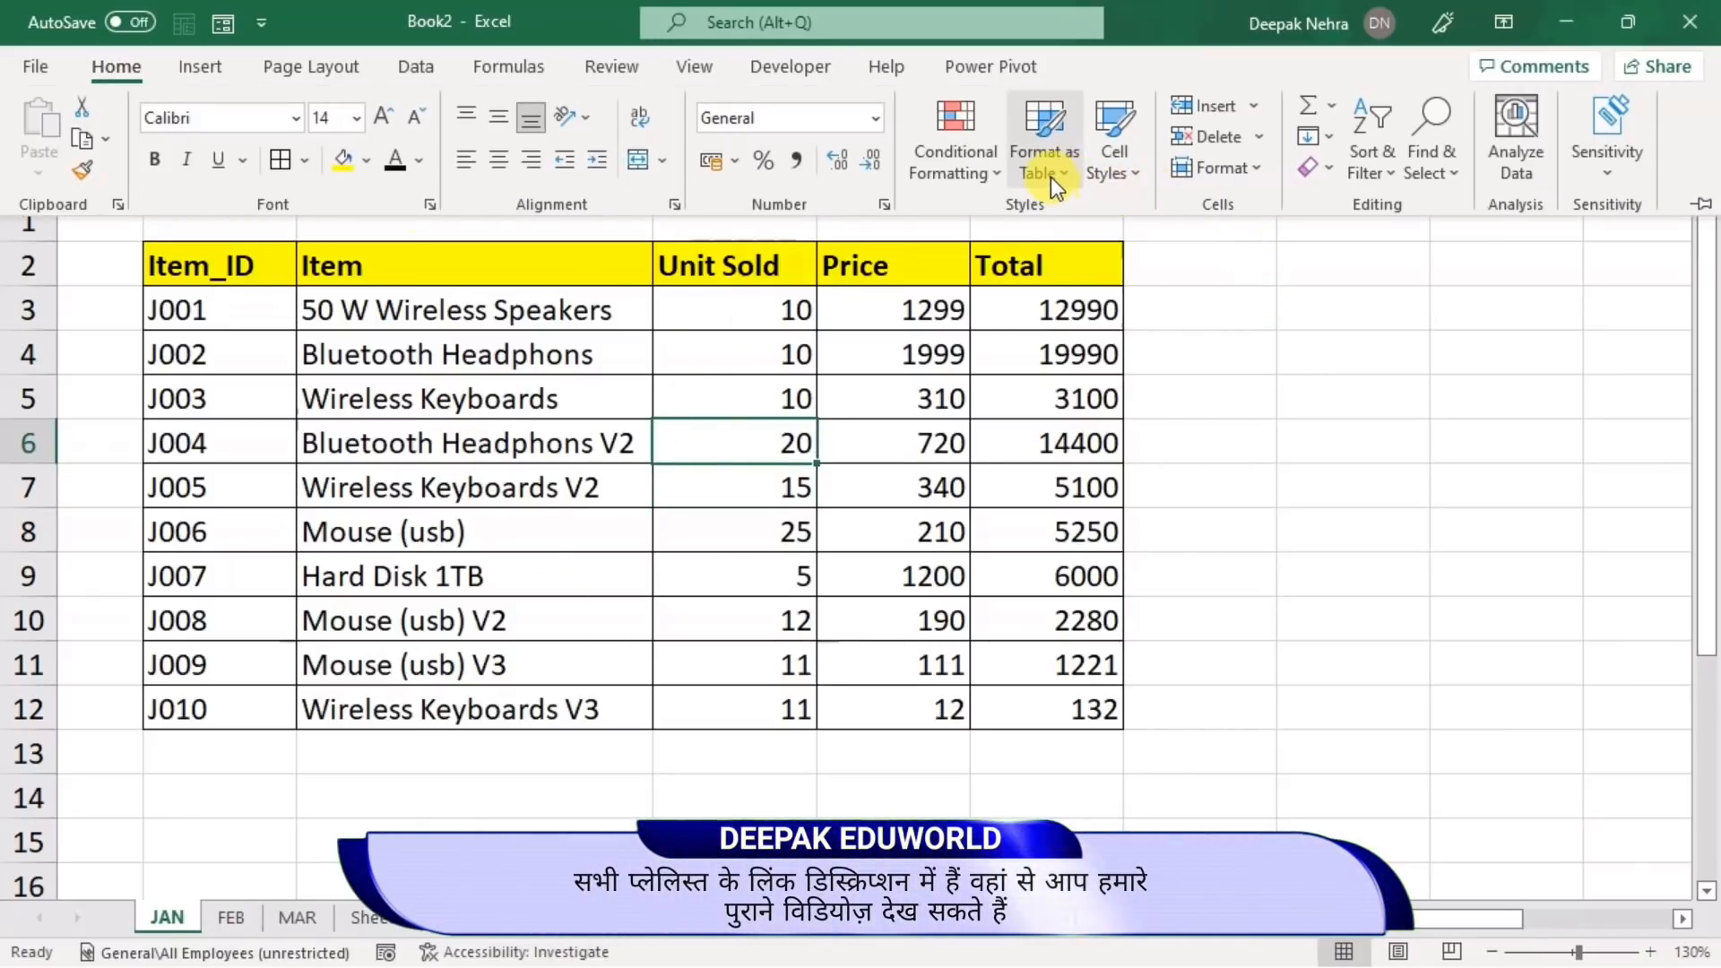
pyautogui.click(1050, 175)
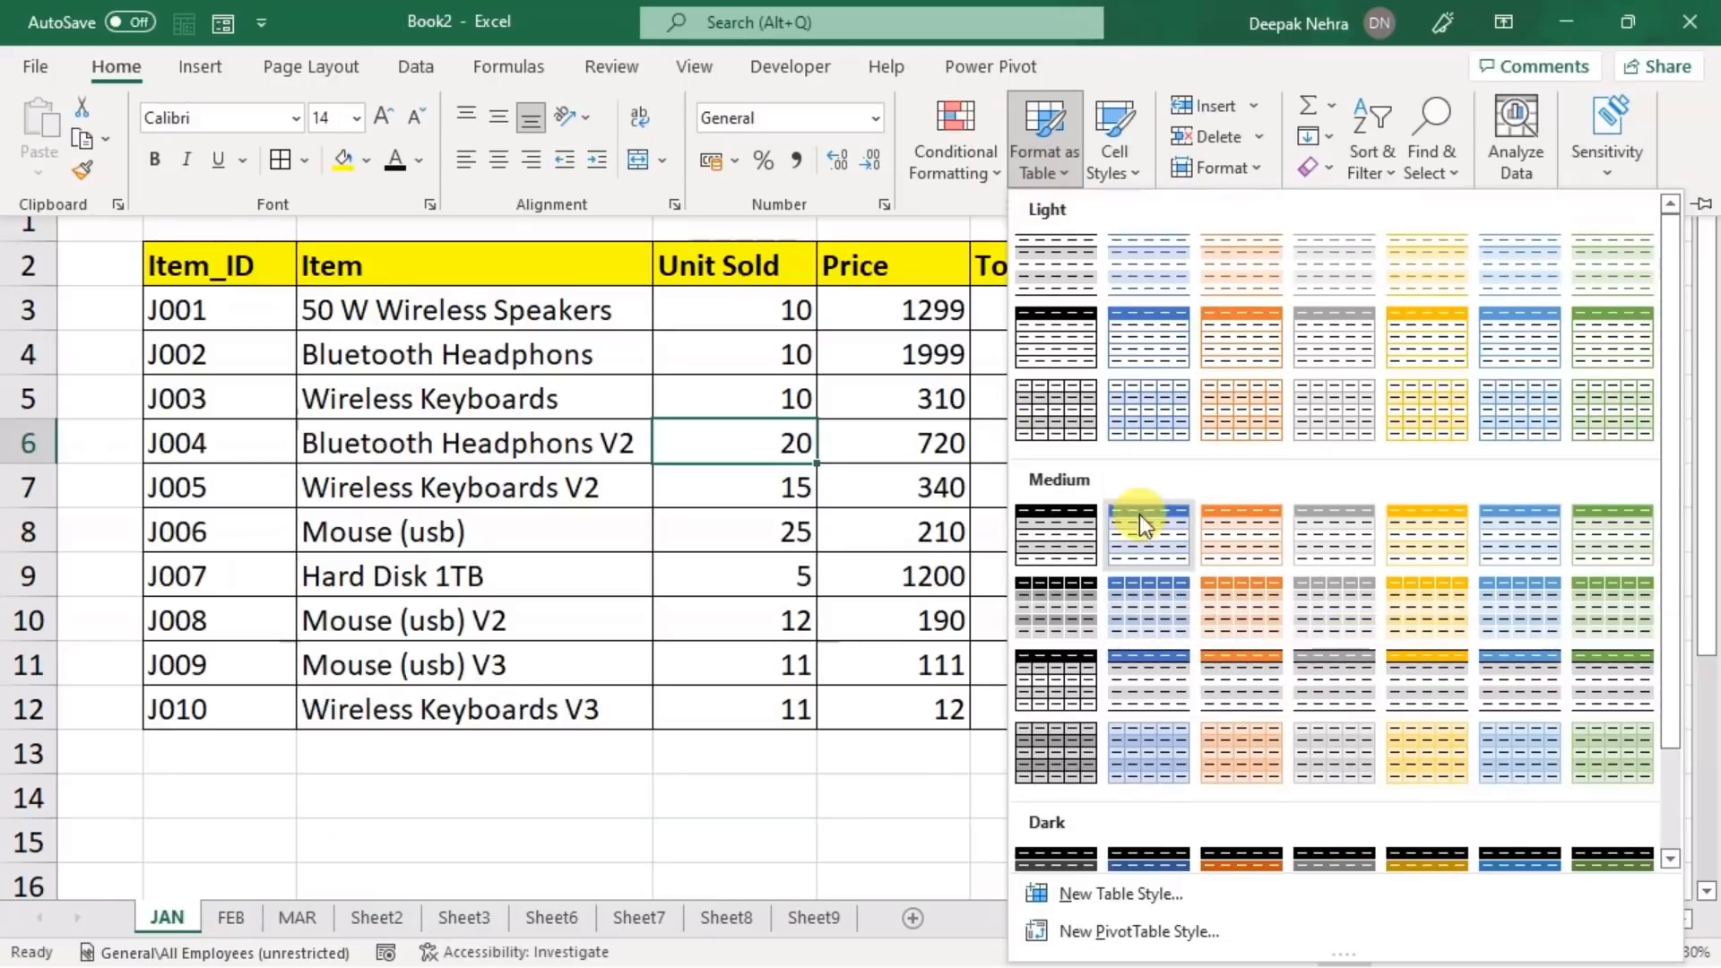
pyautogui.click(1050, 340)
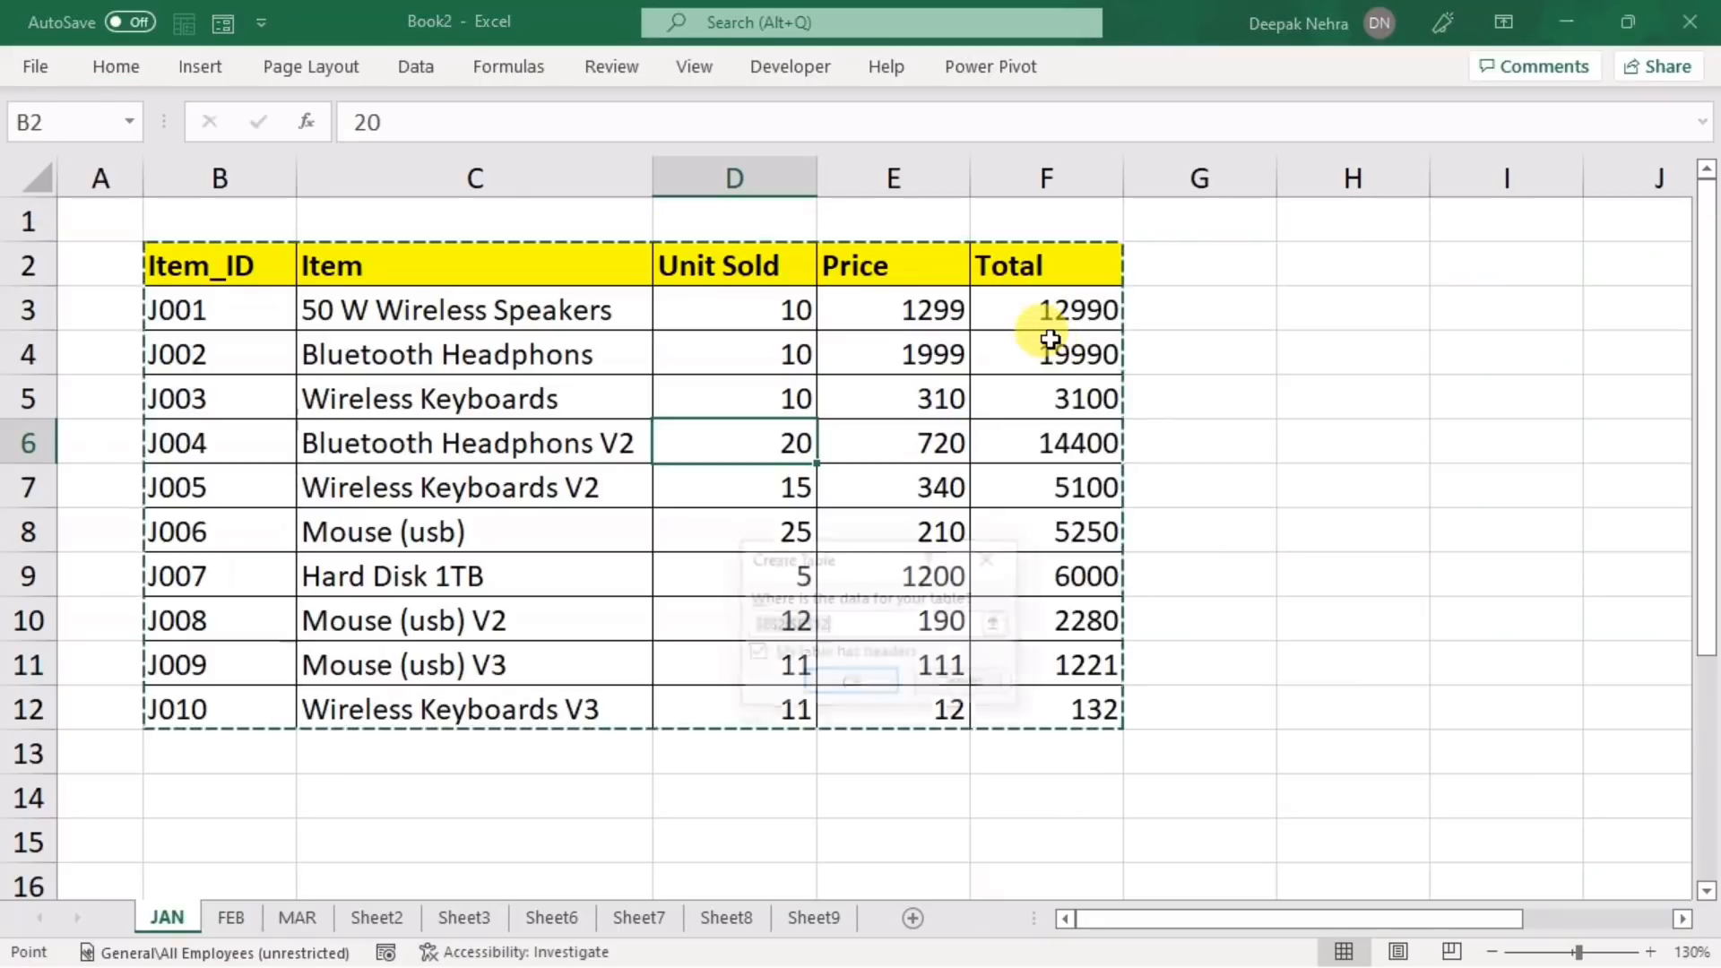
pyautogui.click(826, 683)
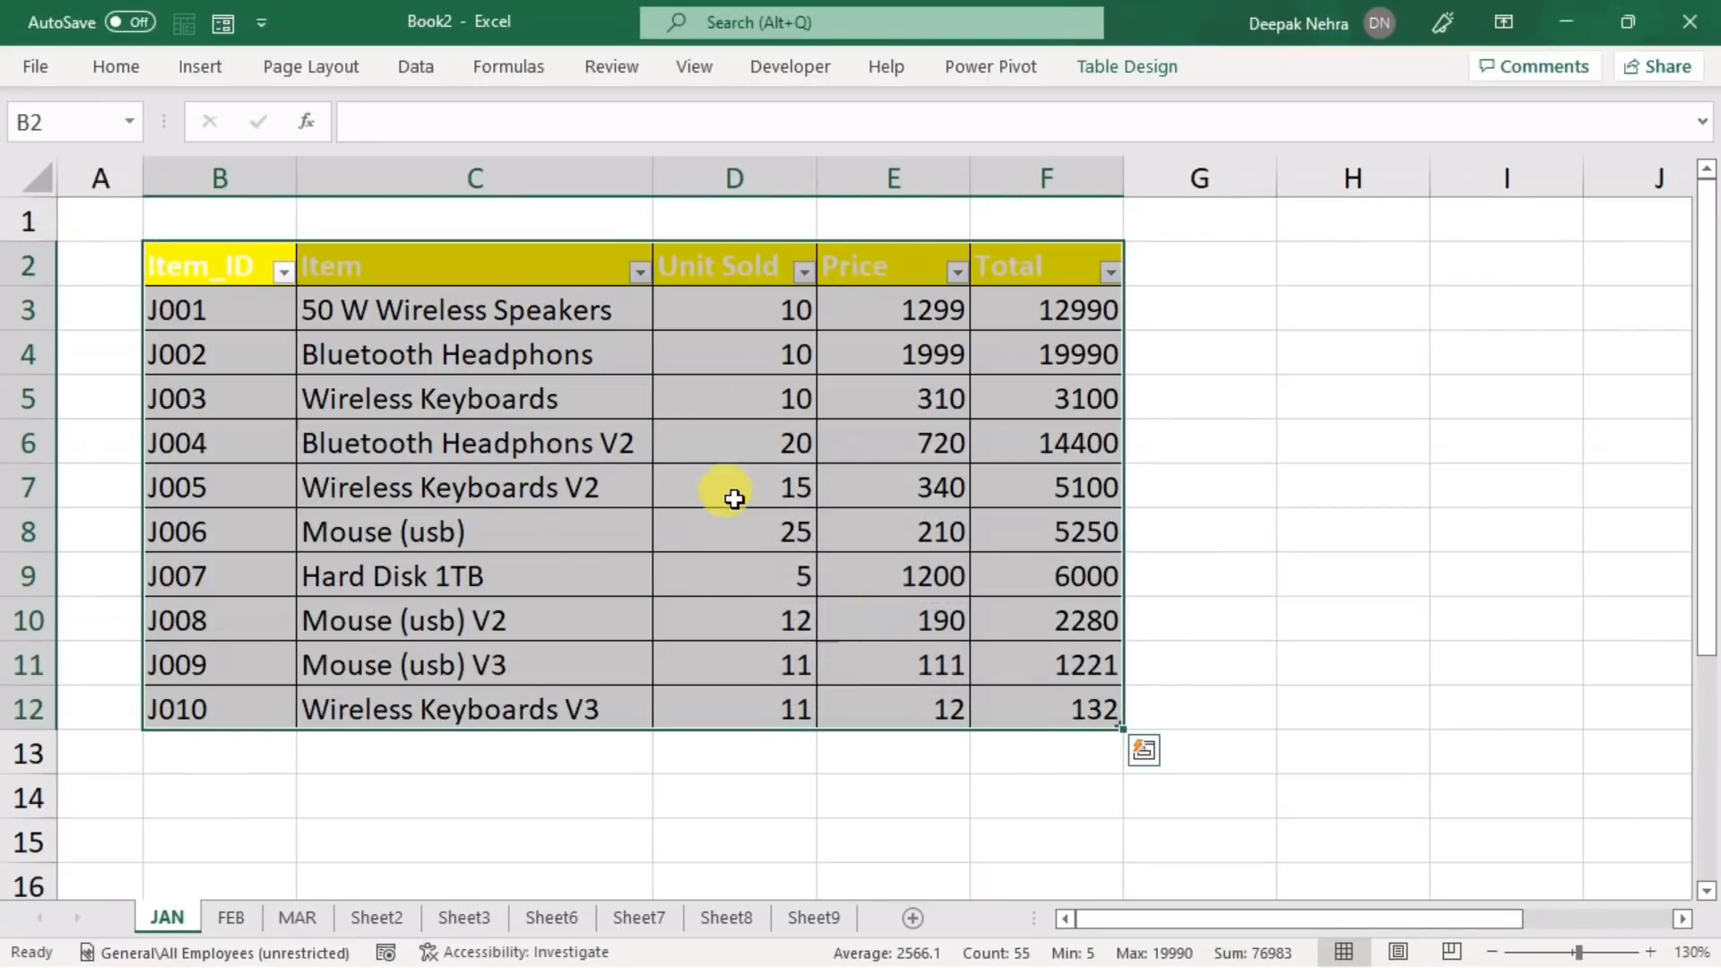
pyautogui.click(1199, 504)
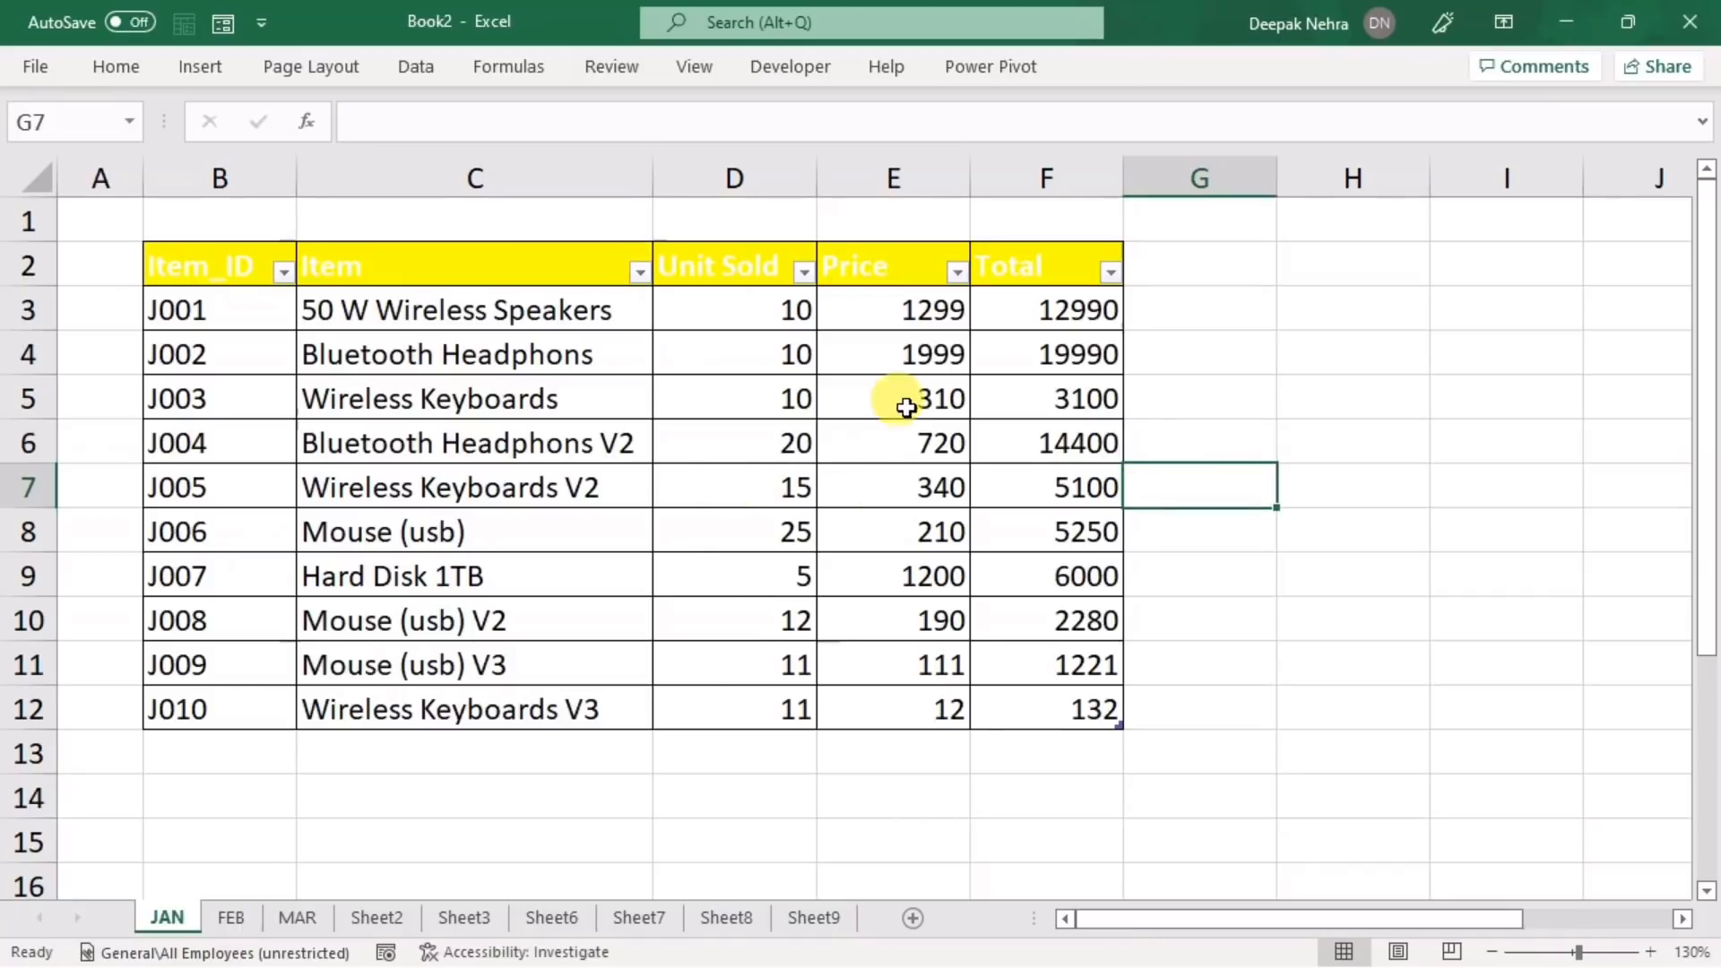
pyautogui.press('Left')
pyautogui.press('Left')
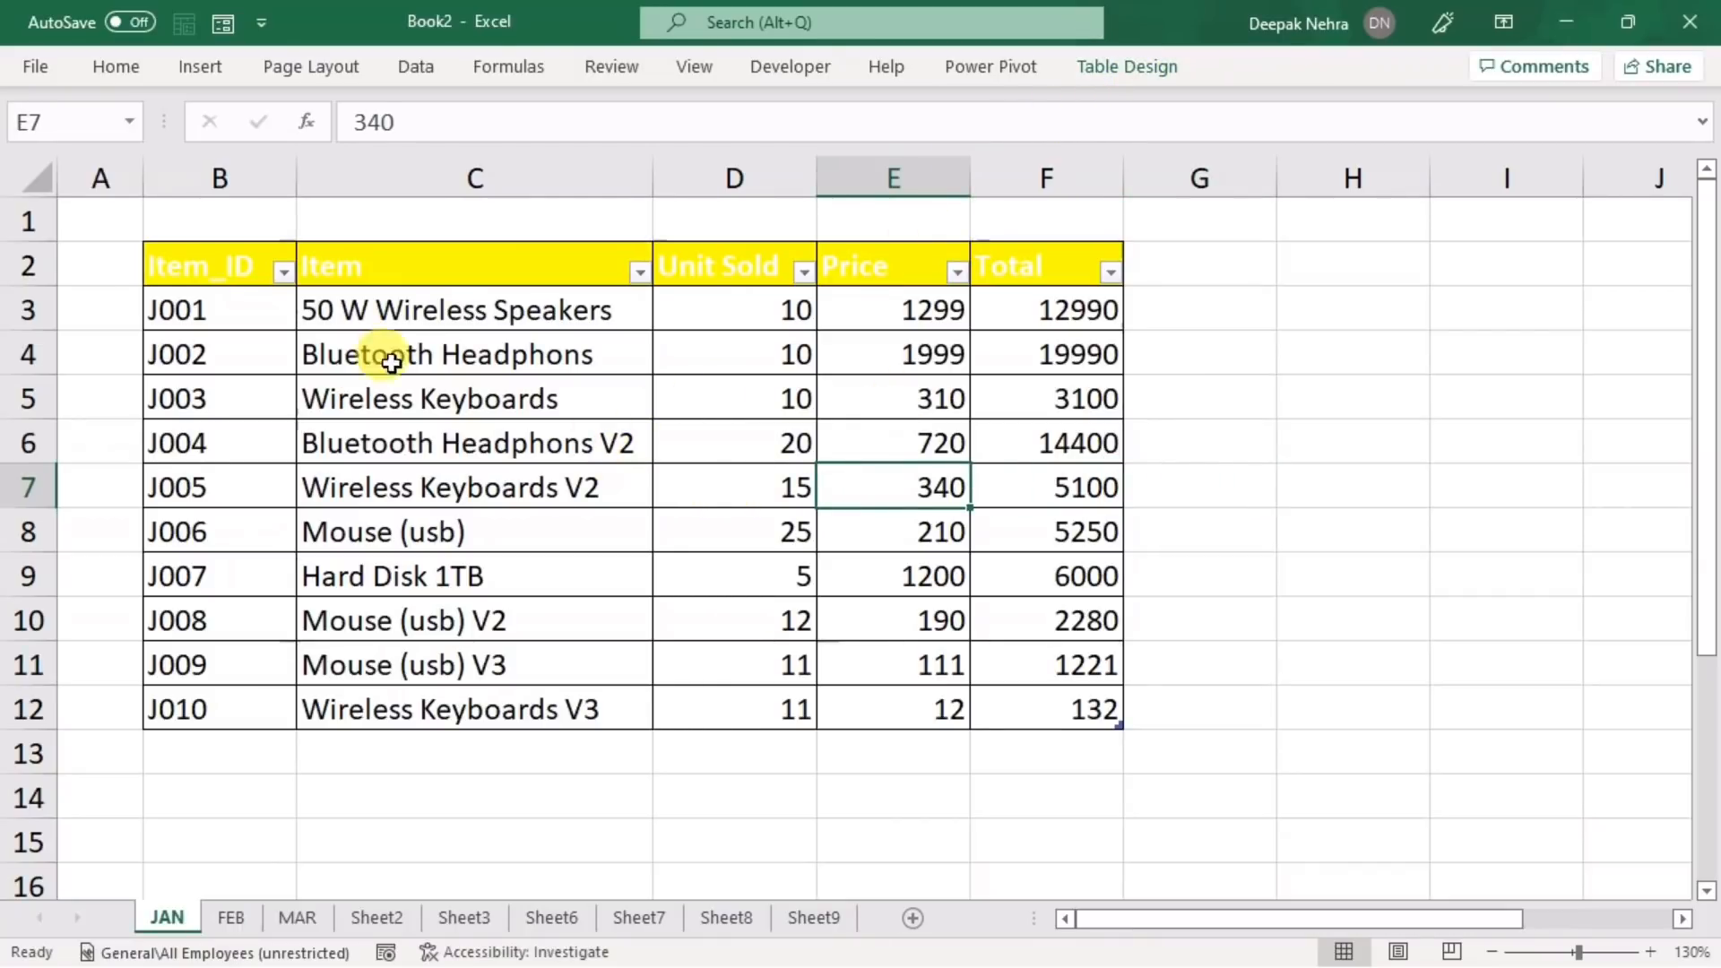
# - Change the font colour of the table's header row B2:F2 to a black shade
pyautogui.moveTo(204, 271); pyautogui.dragTo(1007, 263)
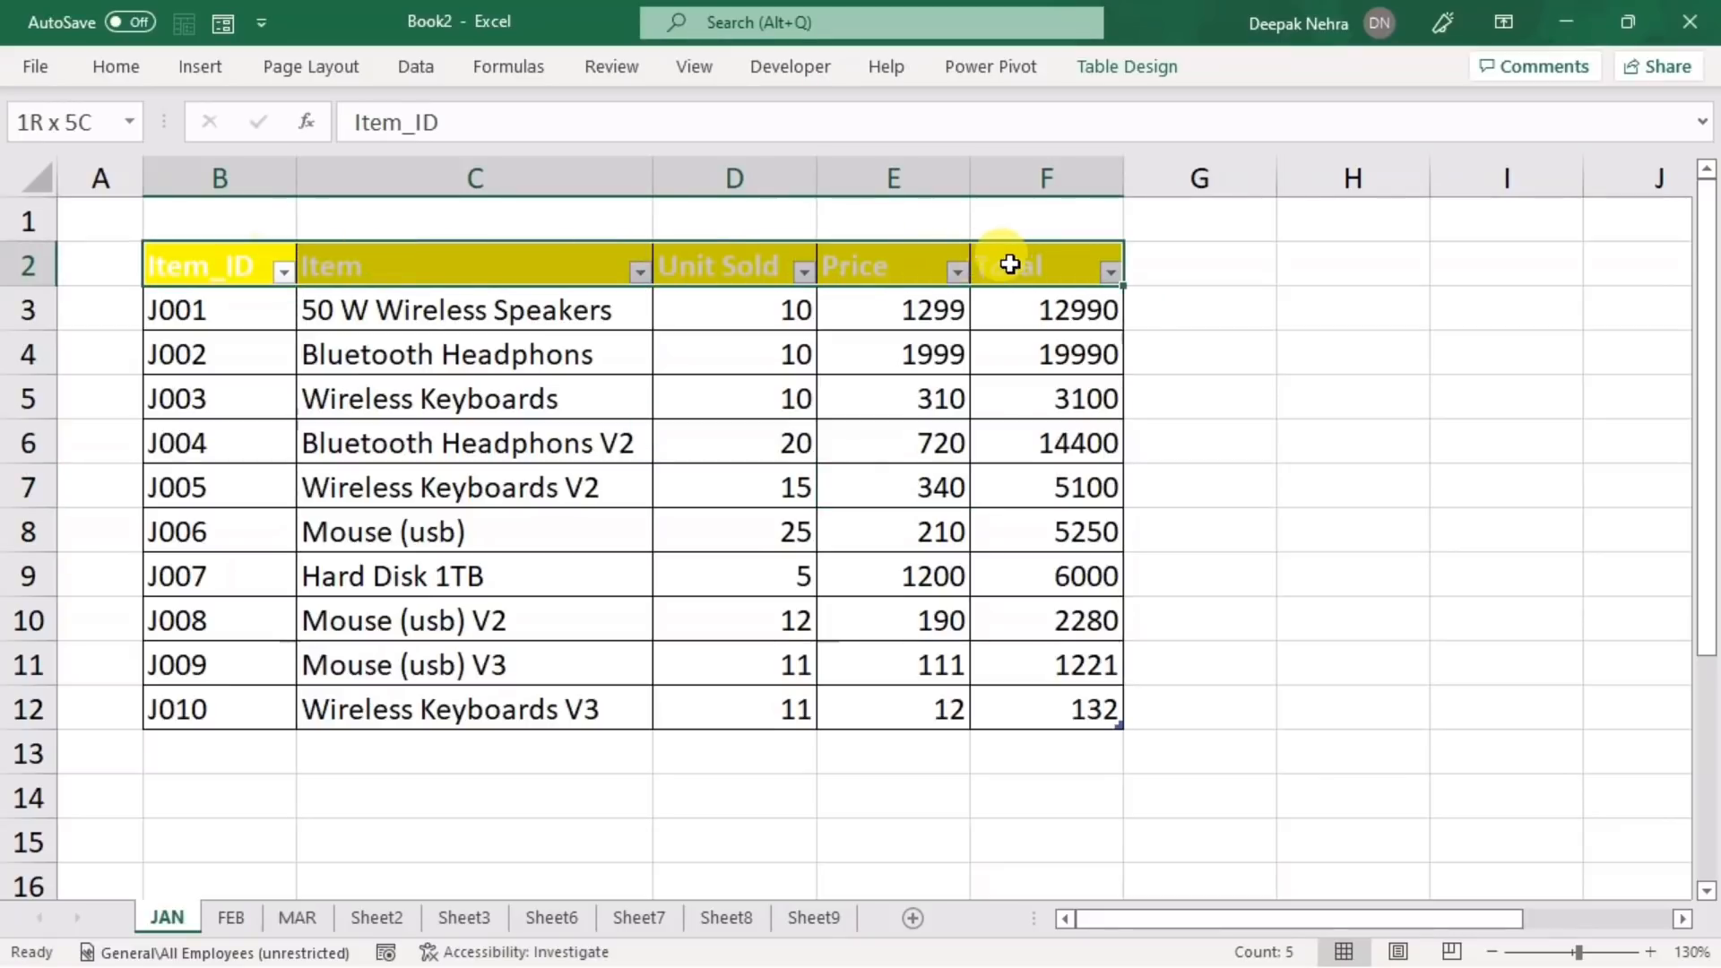
pyautogui.rightClick(692, 265)
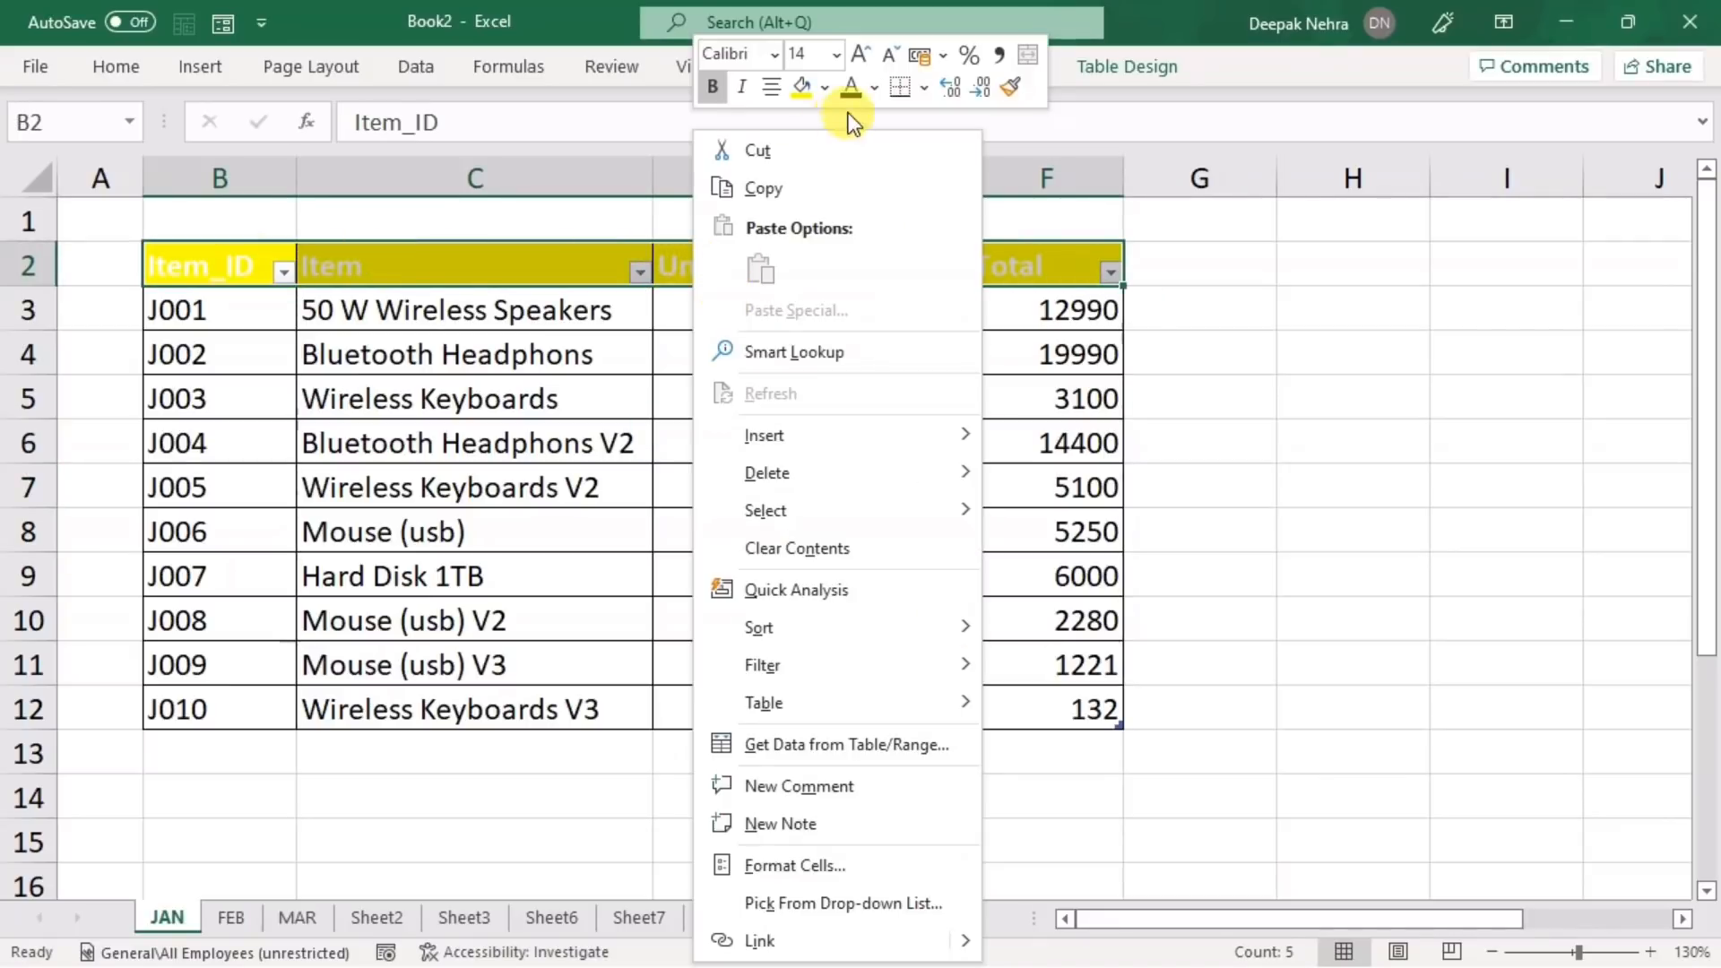
pyautogui.click(874, 87)
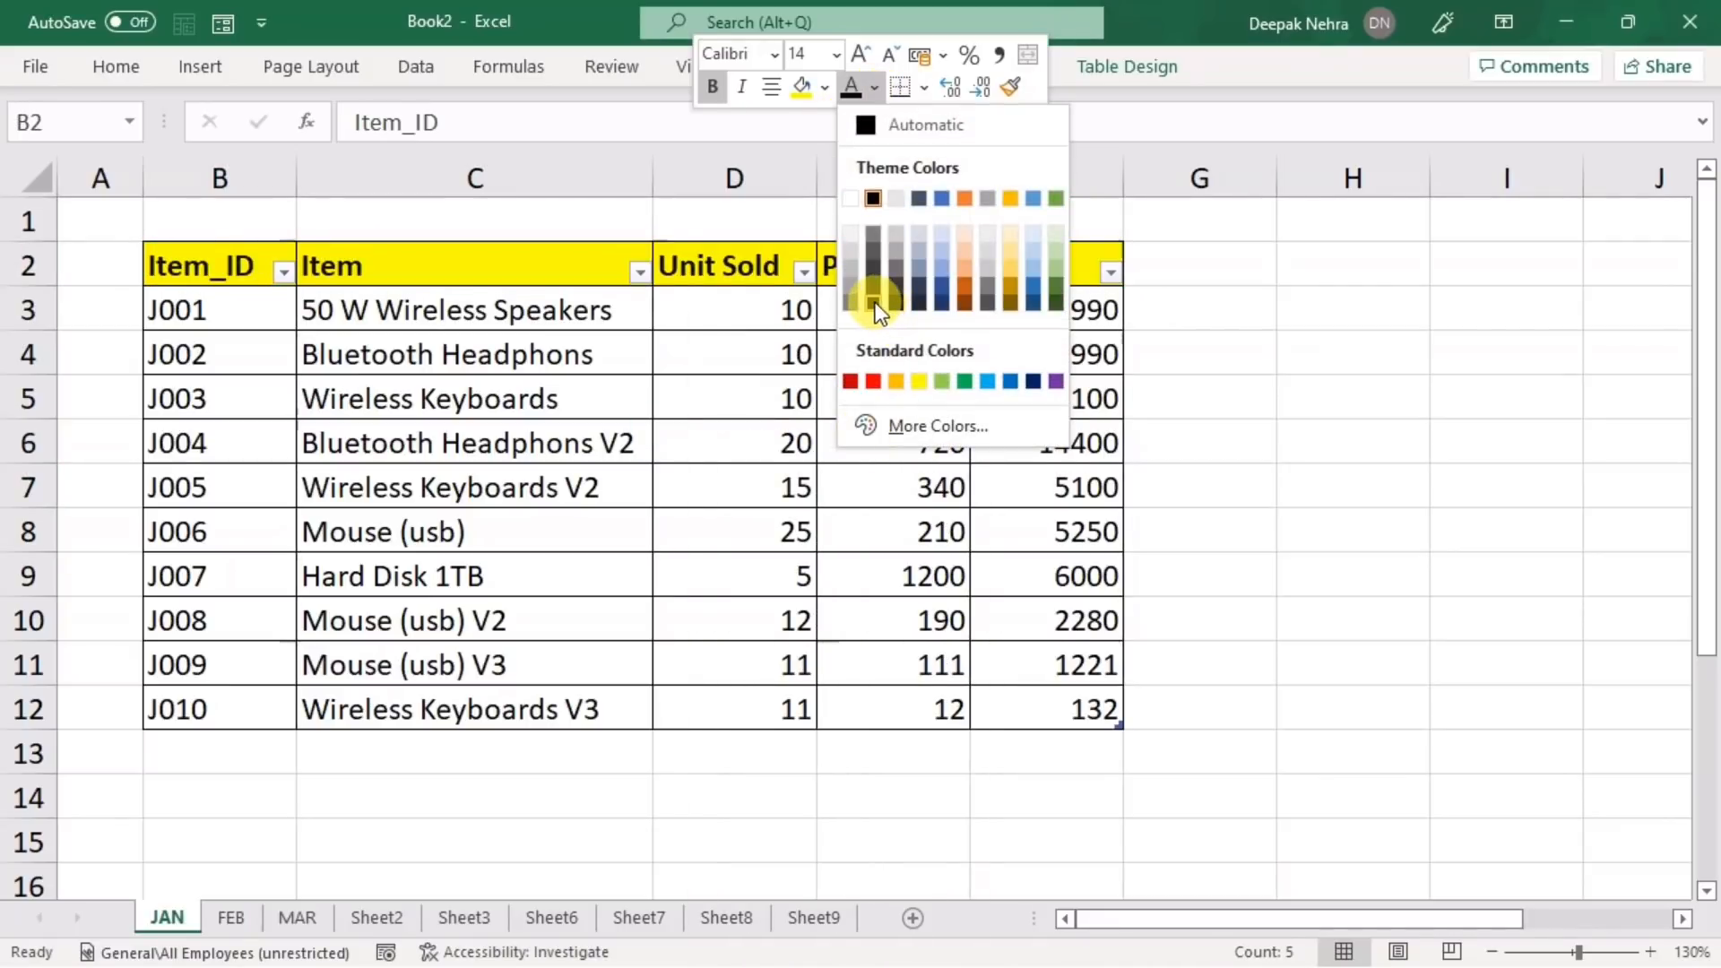
pyautogui.click(875, 303)
pyautogui.click(779, 513)
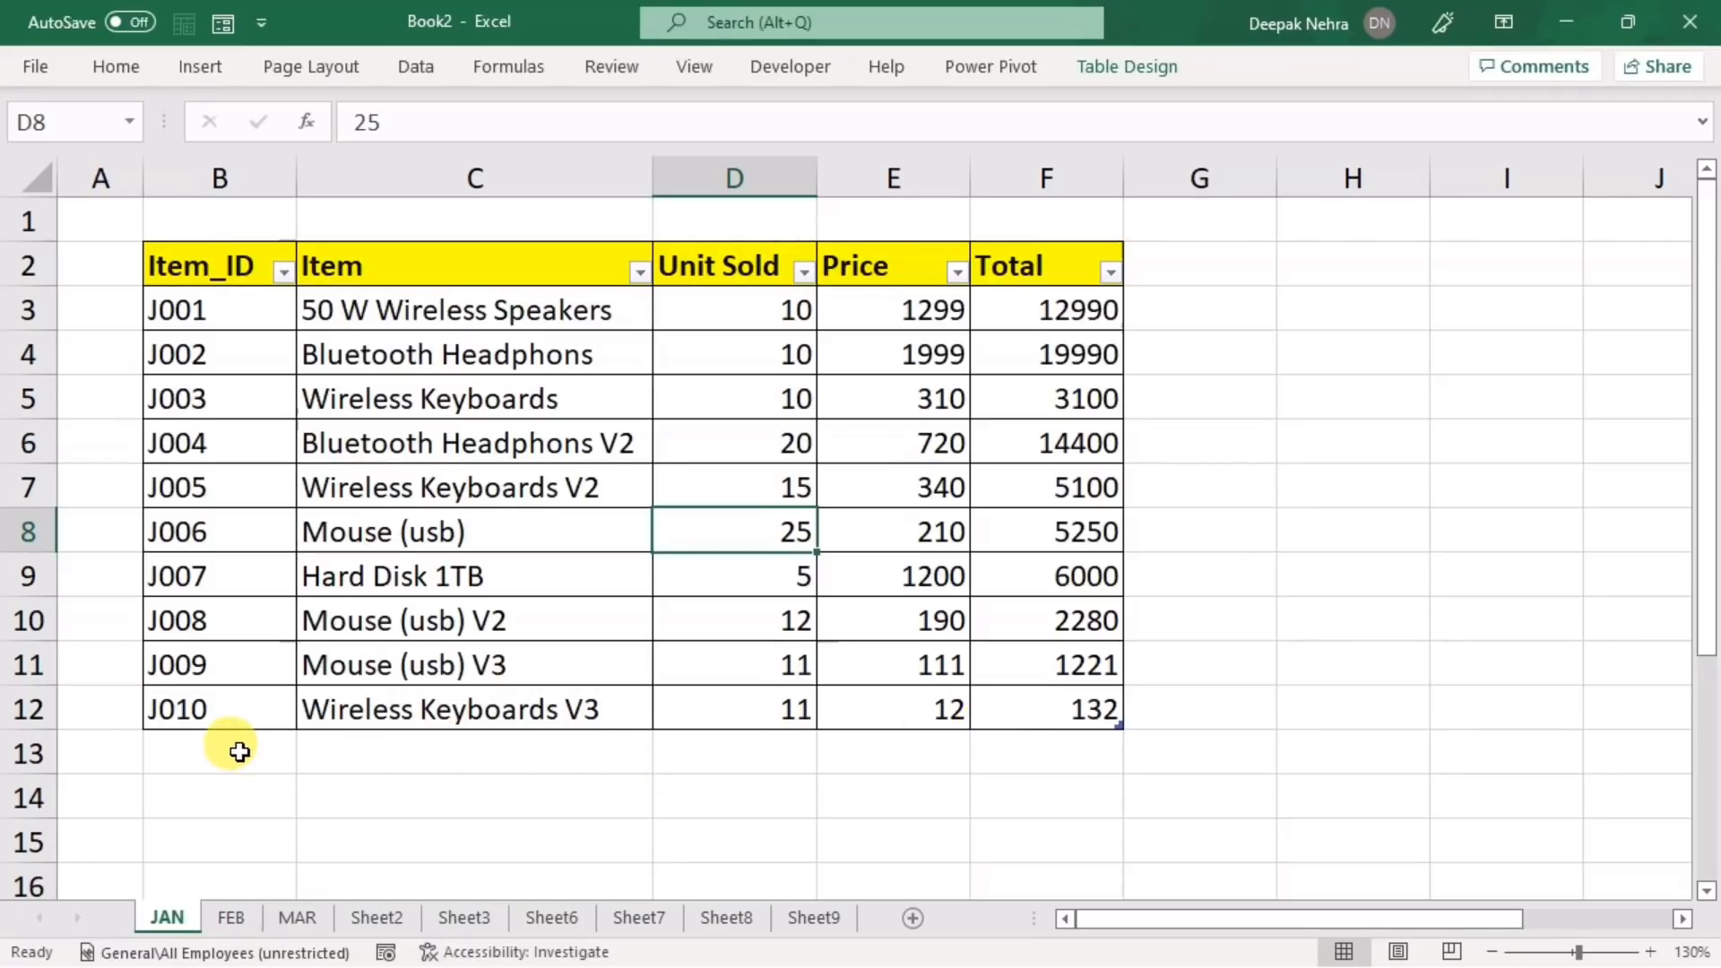
# - Add a total row to the sales table, directly below the last item
pyautogui.moveTo(238, 757); pyautogui.dragTo(1050, 748)
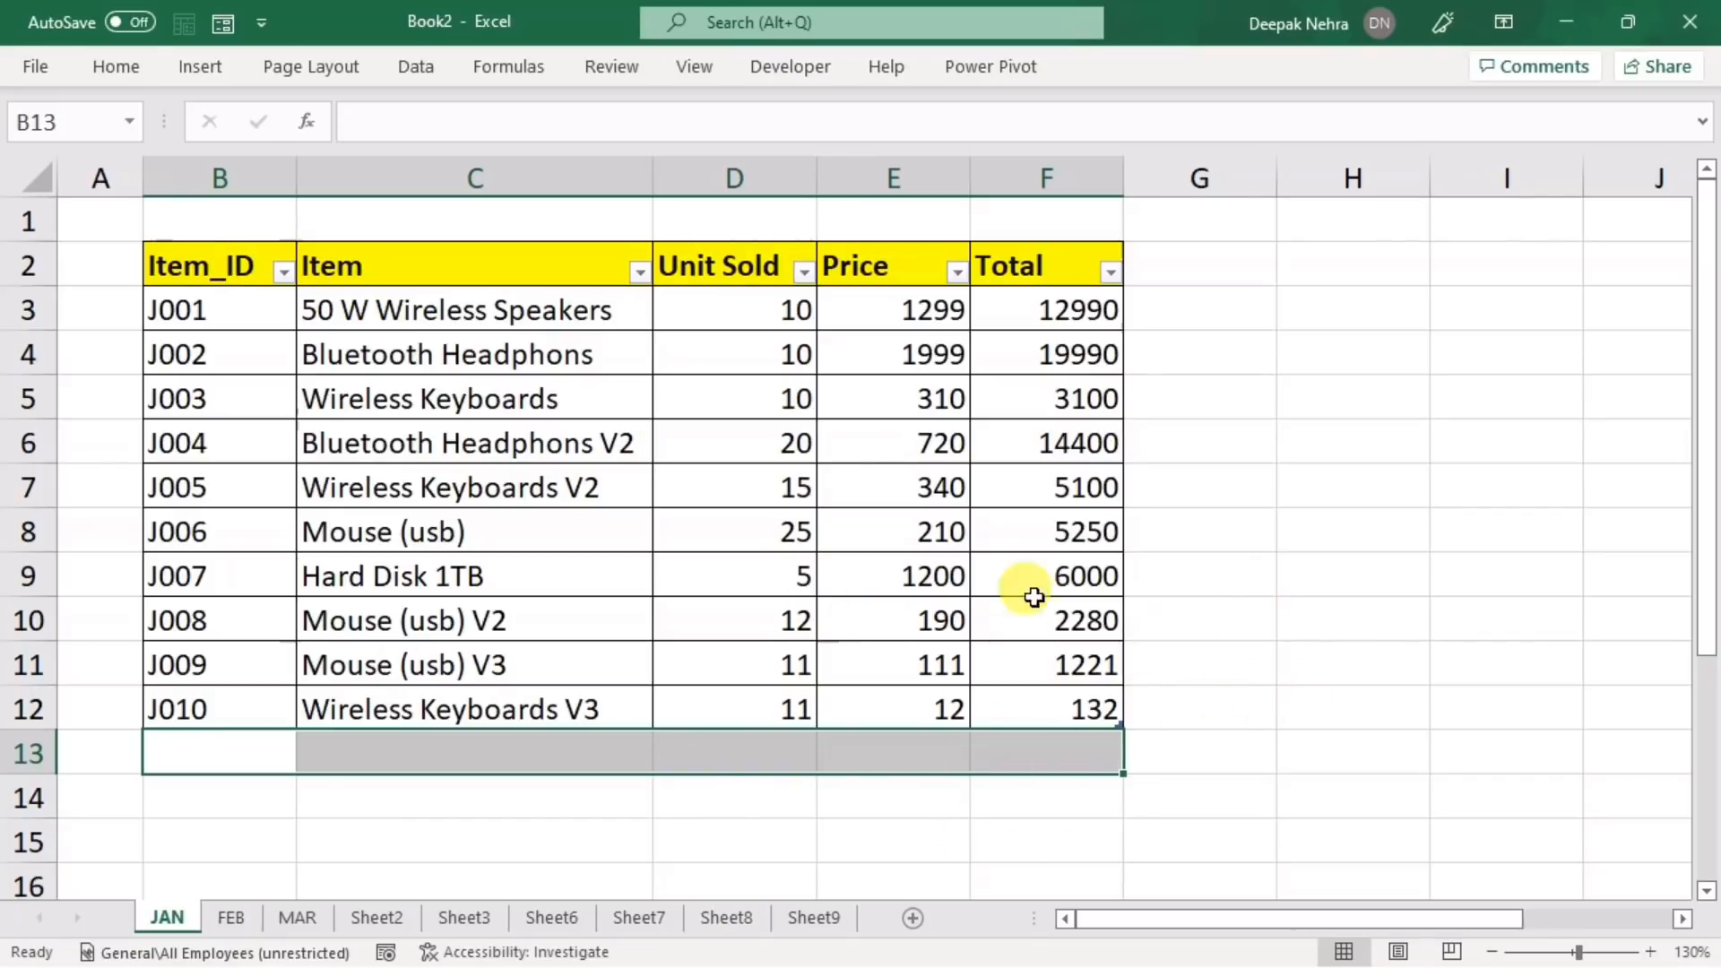
pyautogui.click(896, 492)
pyautogui.click(729, 449)
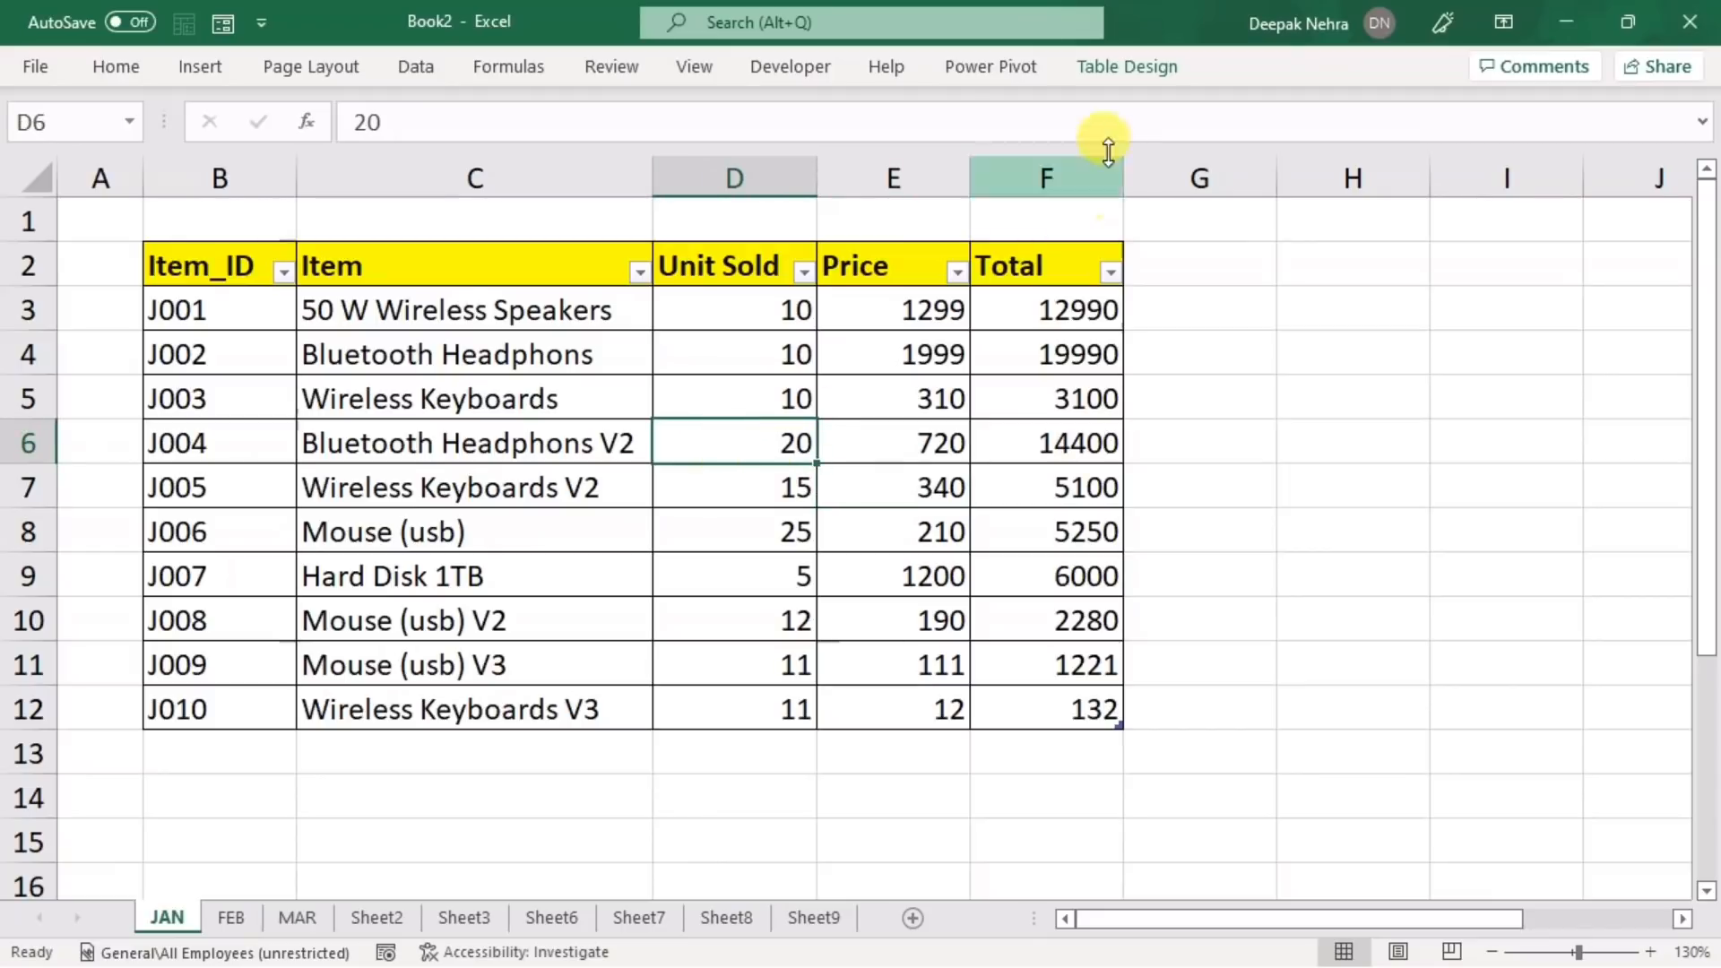
pyautogui.click(1126, 68)
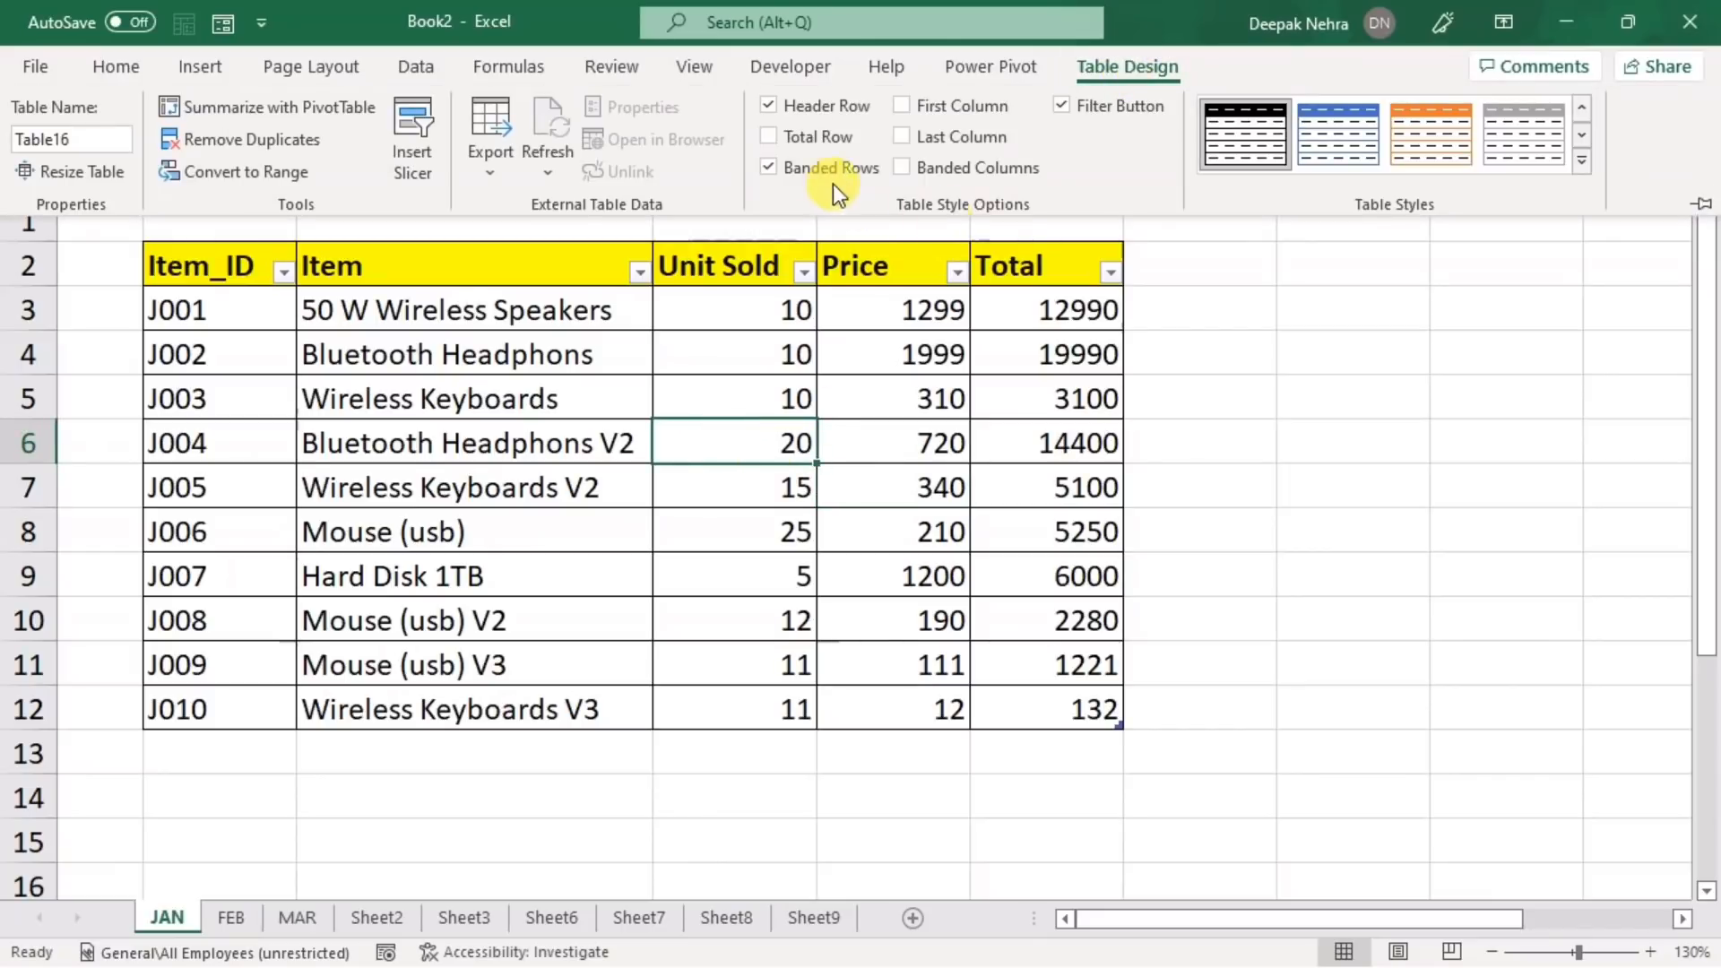
pyautogui.click(769, 137)
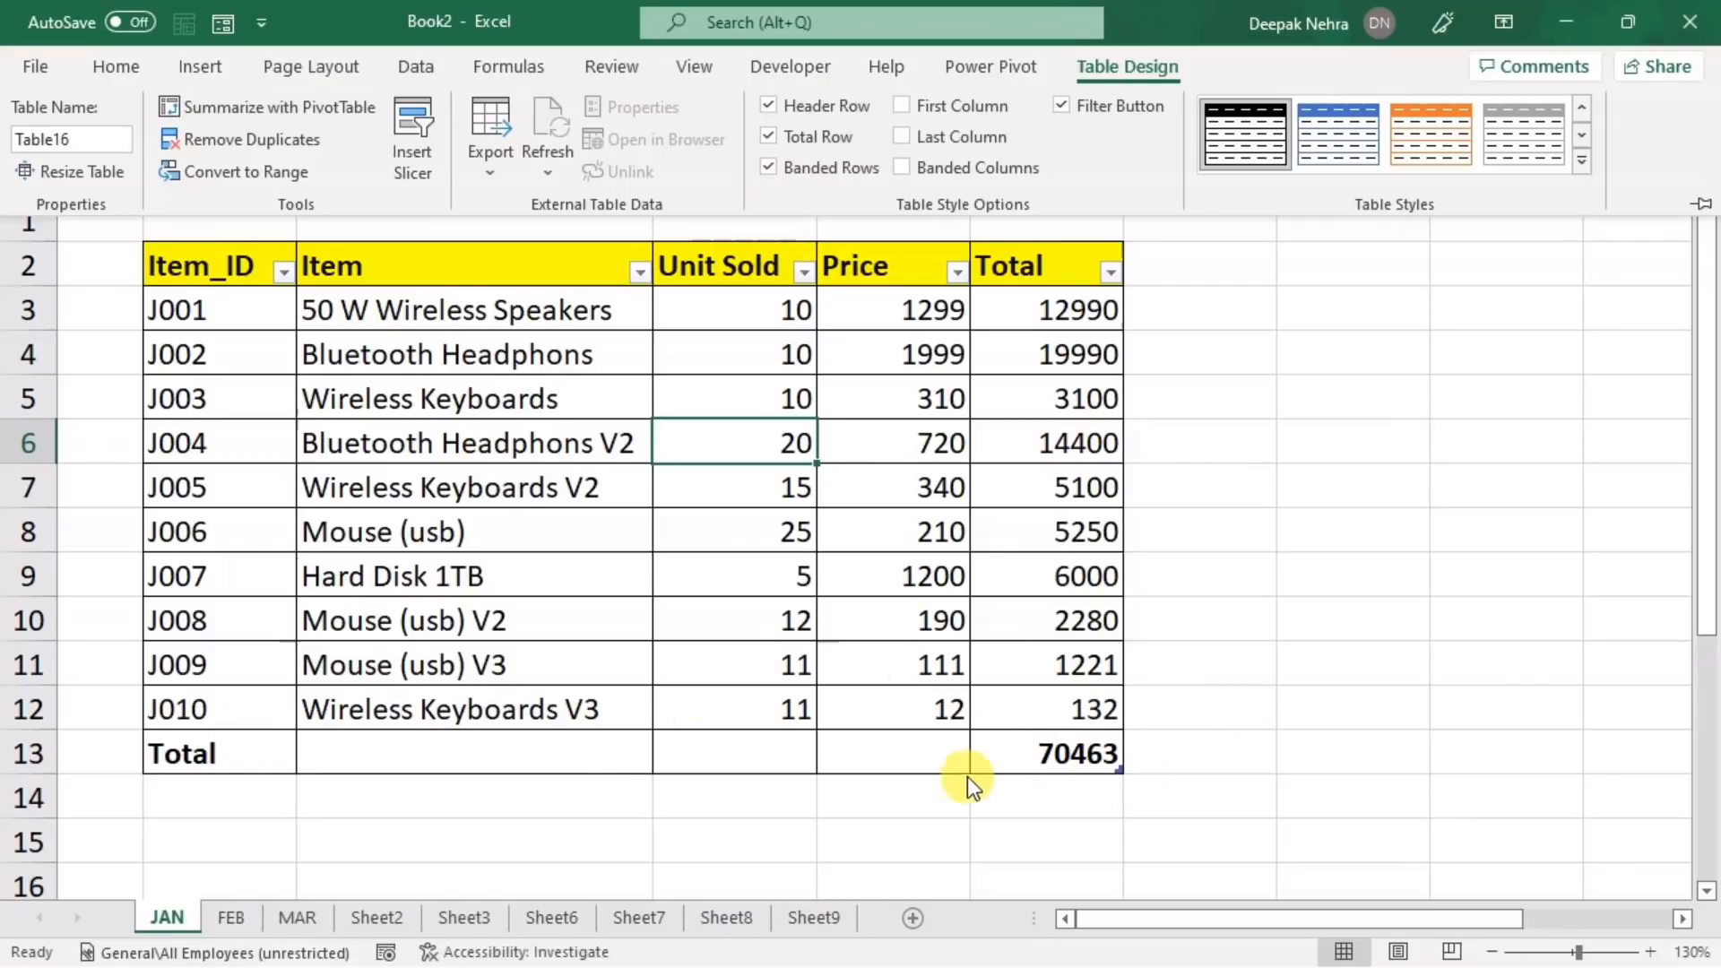
# - Try Average as the Total column's summary function in cell F13, and change it to Max
pyautogui.click(1035, 751)
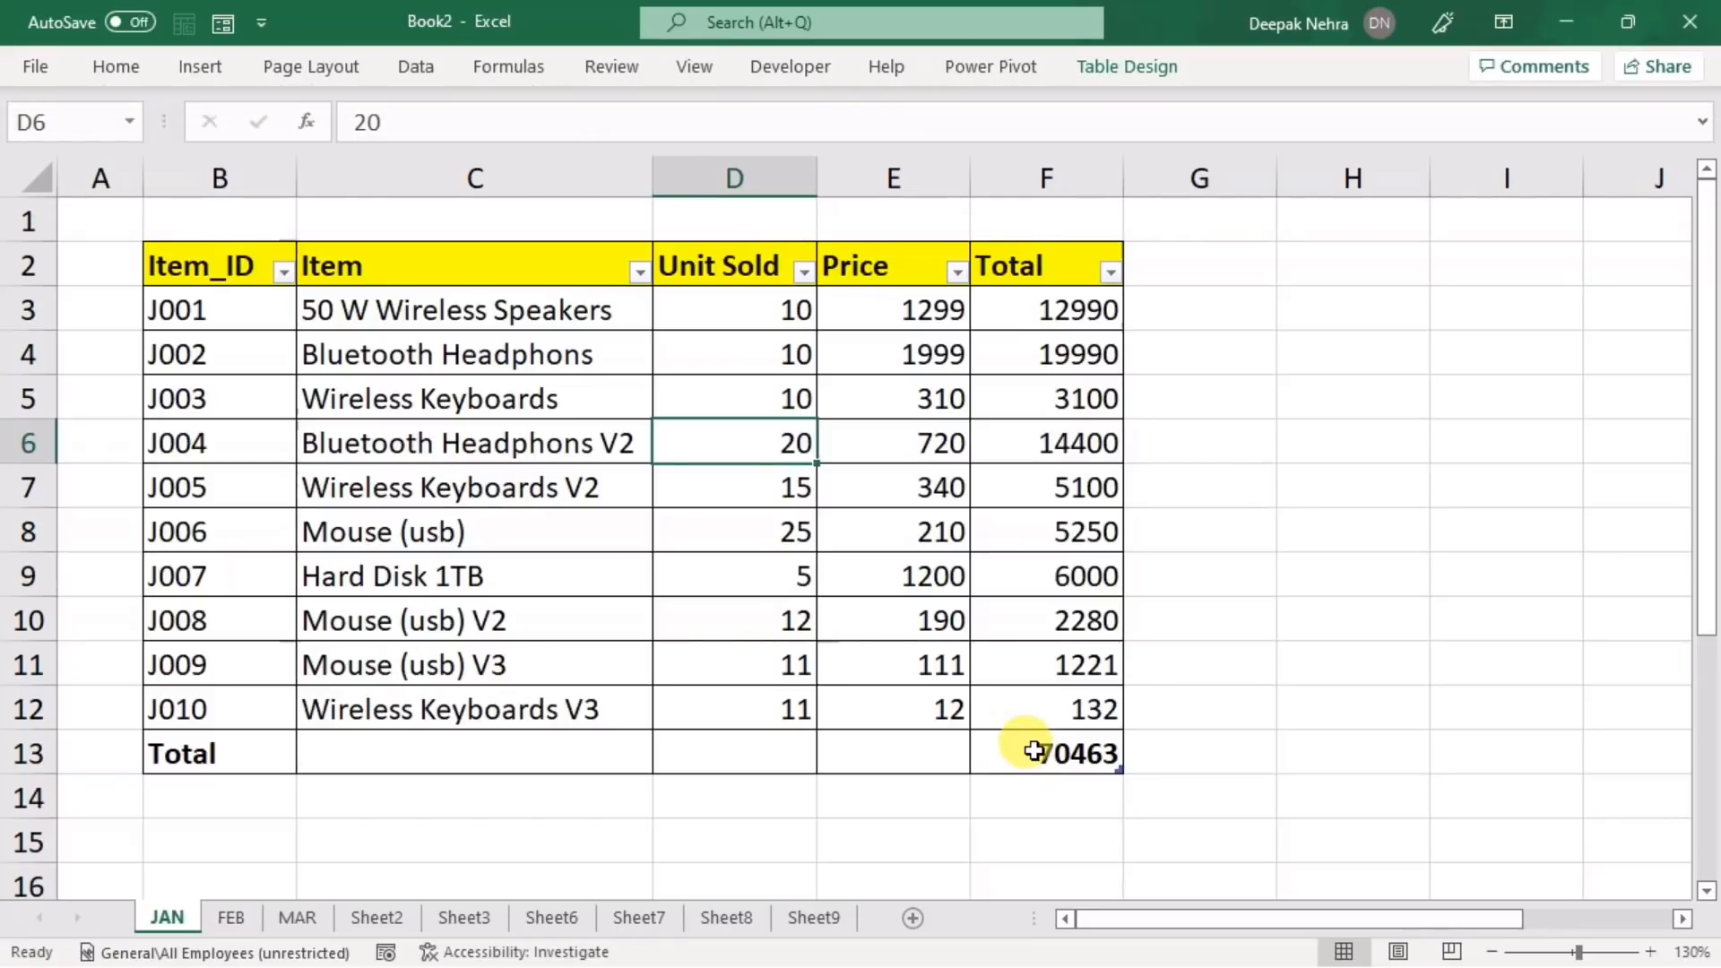
pyautogui.click(1031, 757)
pyautogui.moveTo(1022, 309); pyautogui.dragTo(1010, 680)
pyautogui.click(1094, 749)
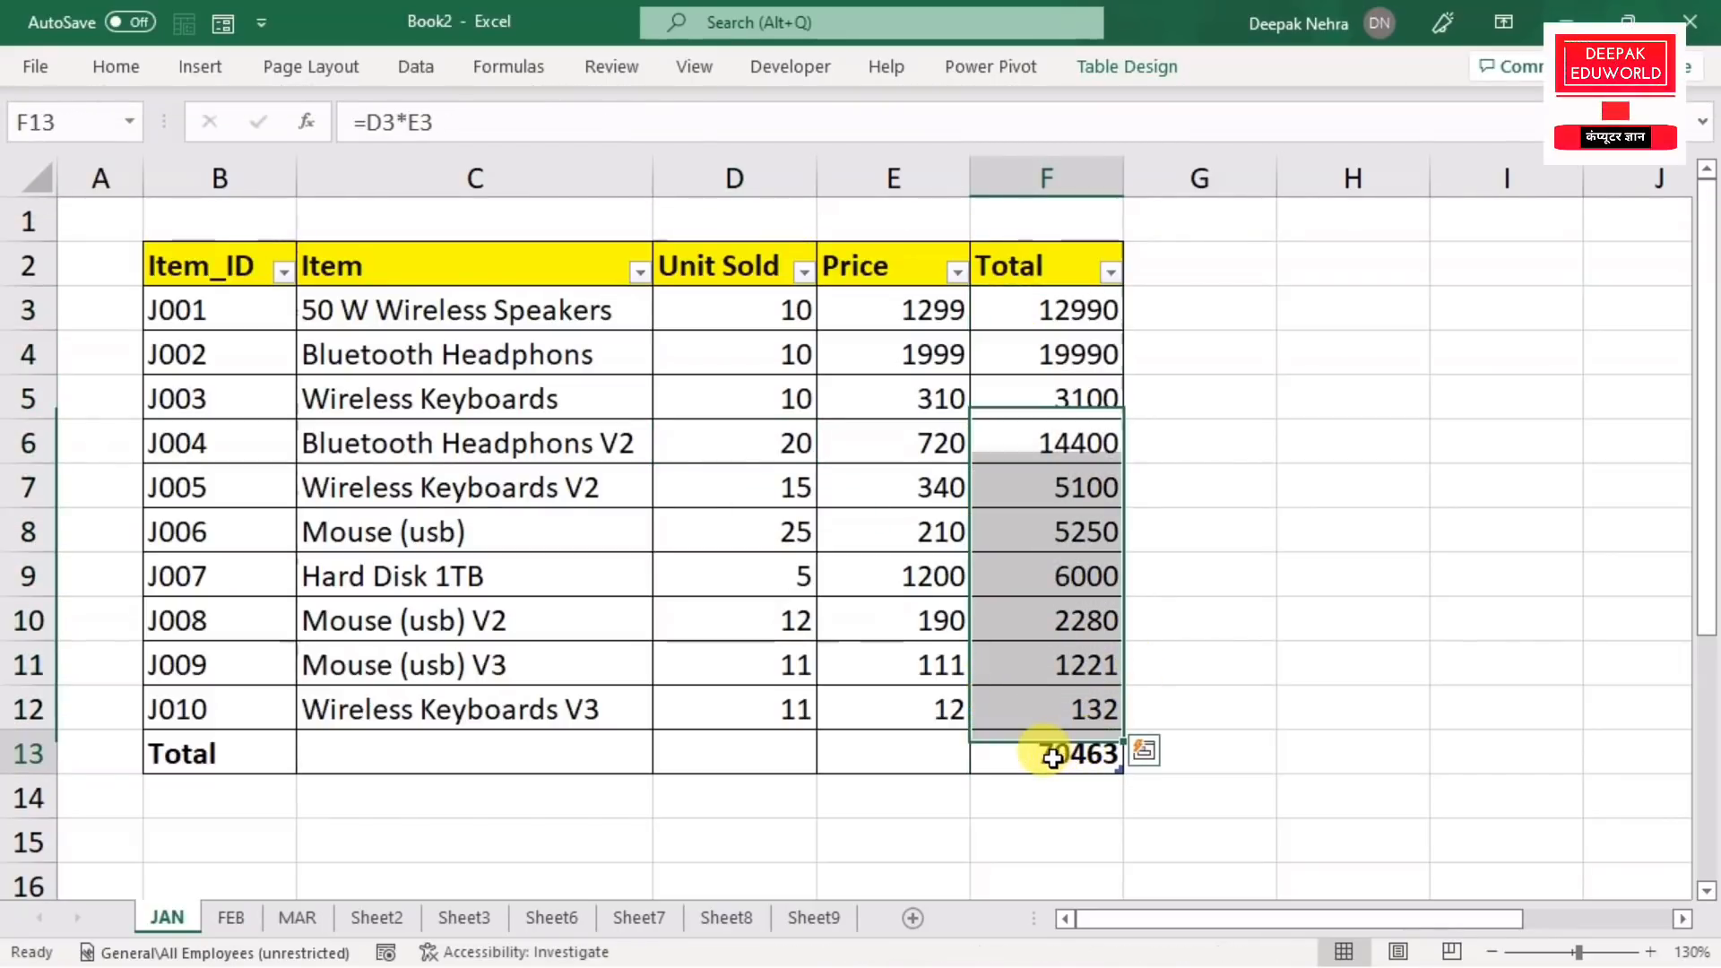
pyautogui.click(1135, 762)
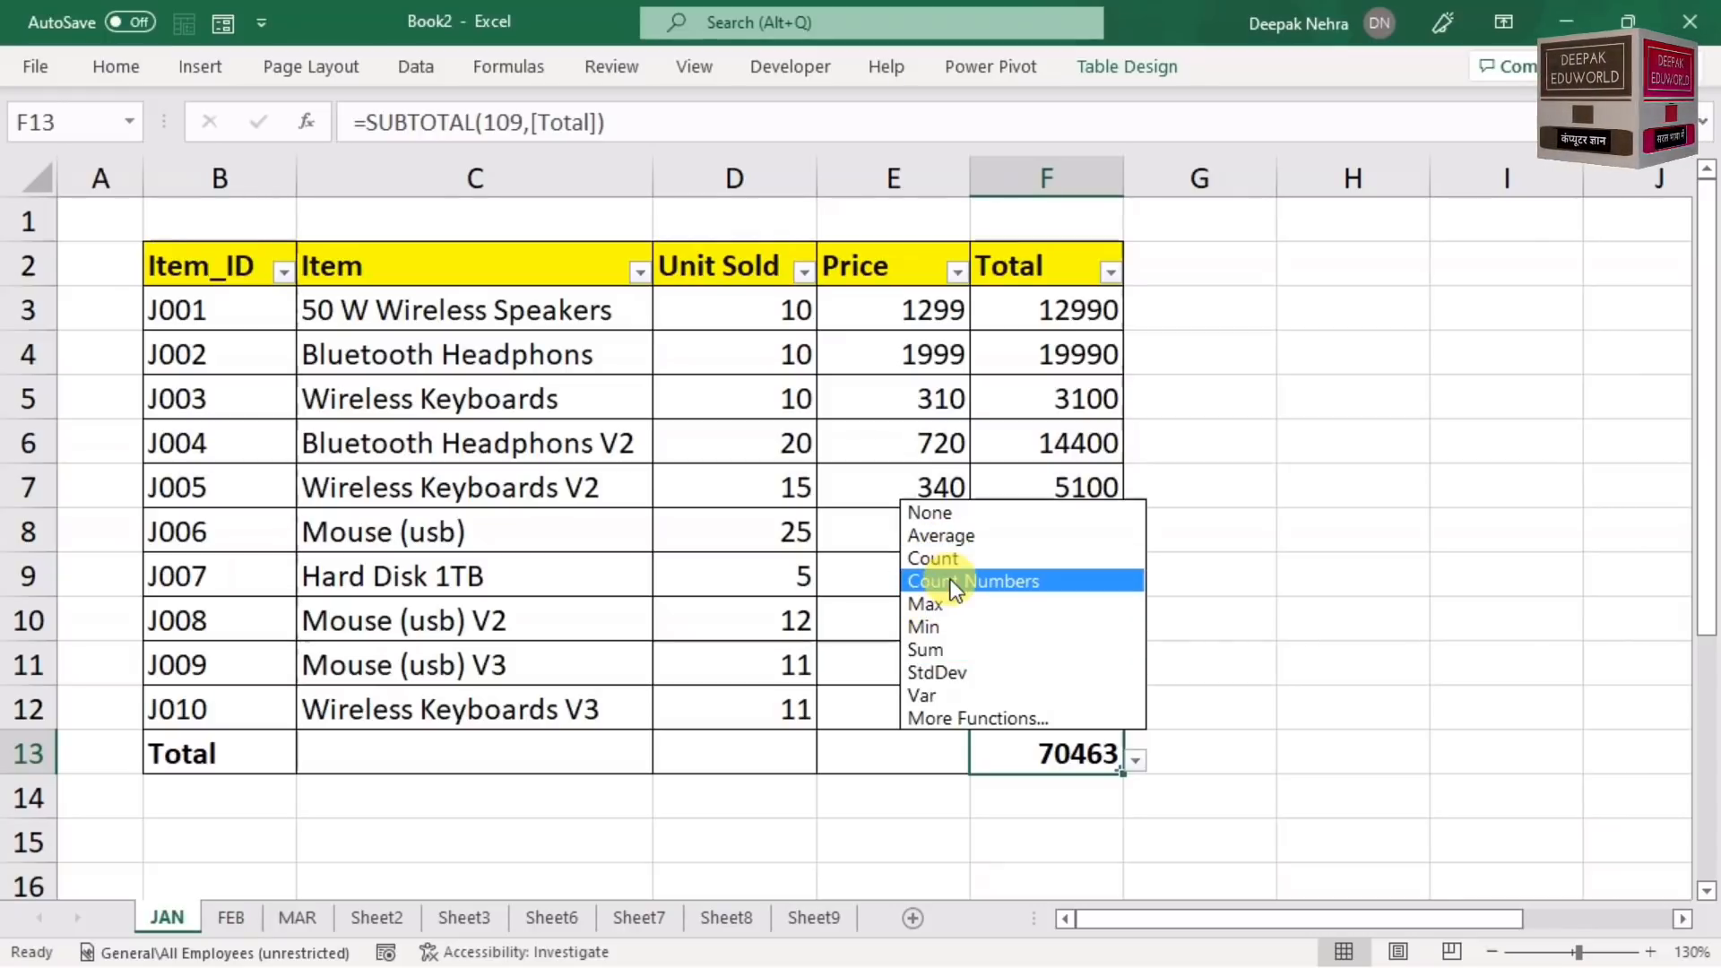
pyautogui.click(954, 535)
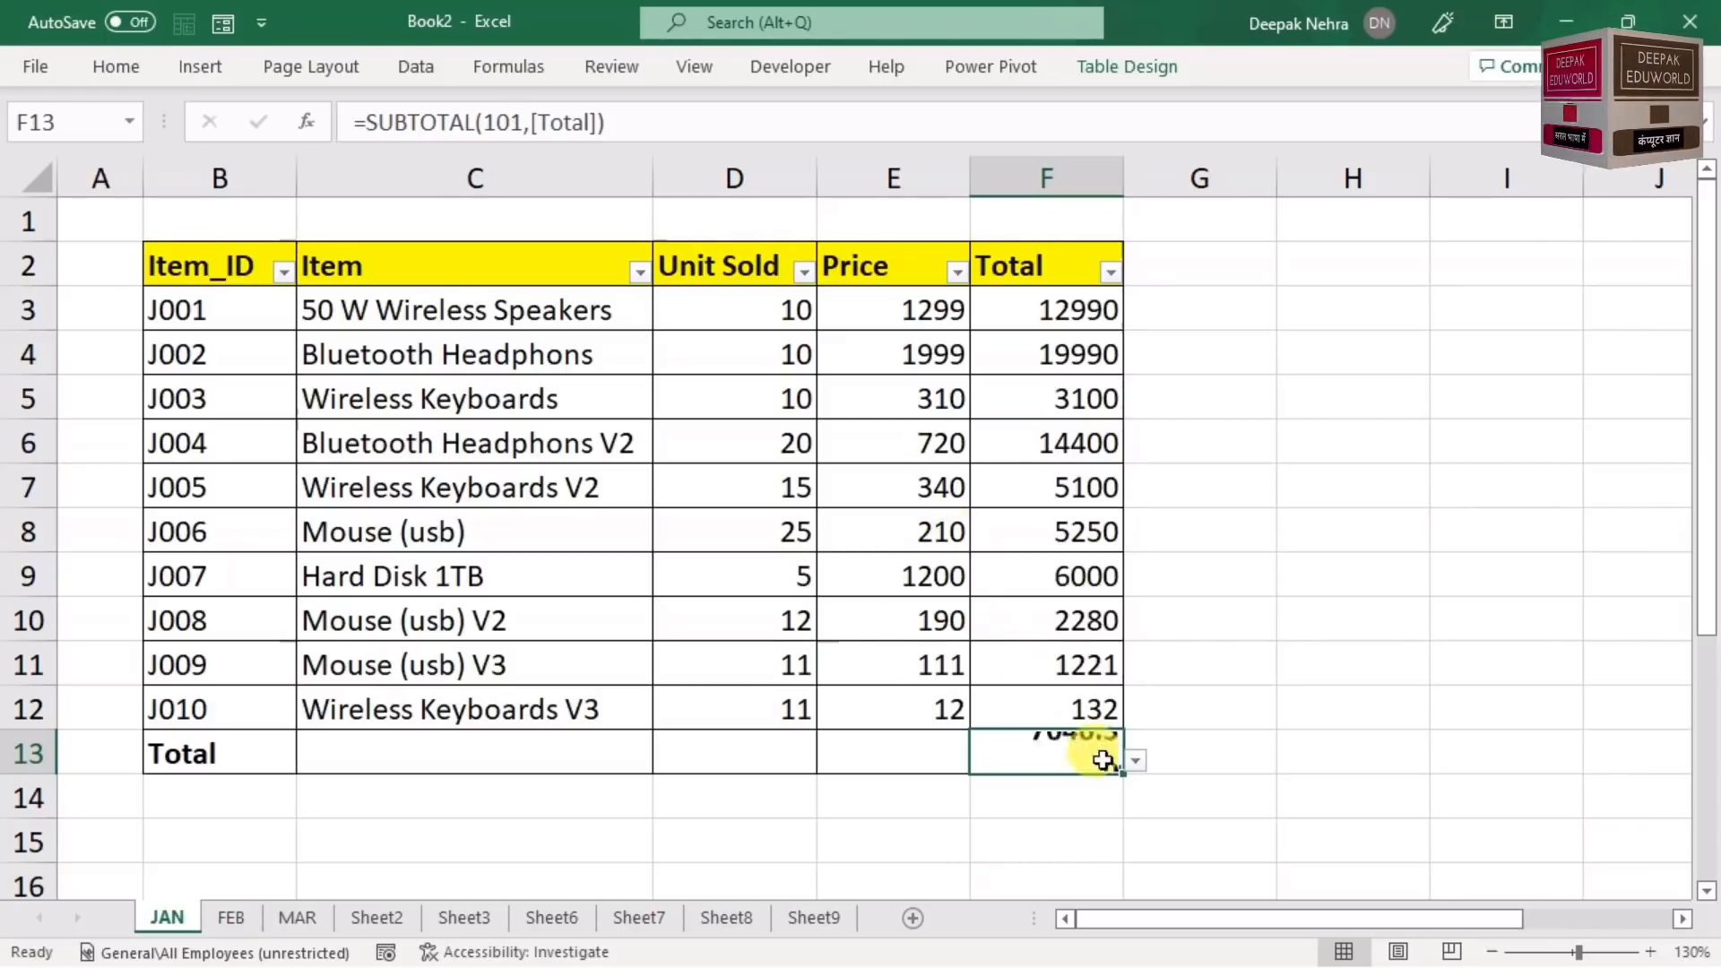
pyautogui.click(1133, 760)
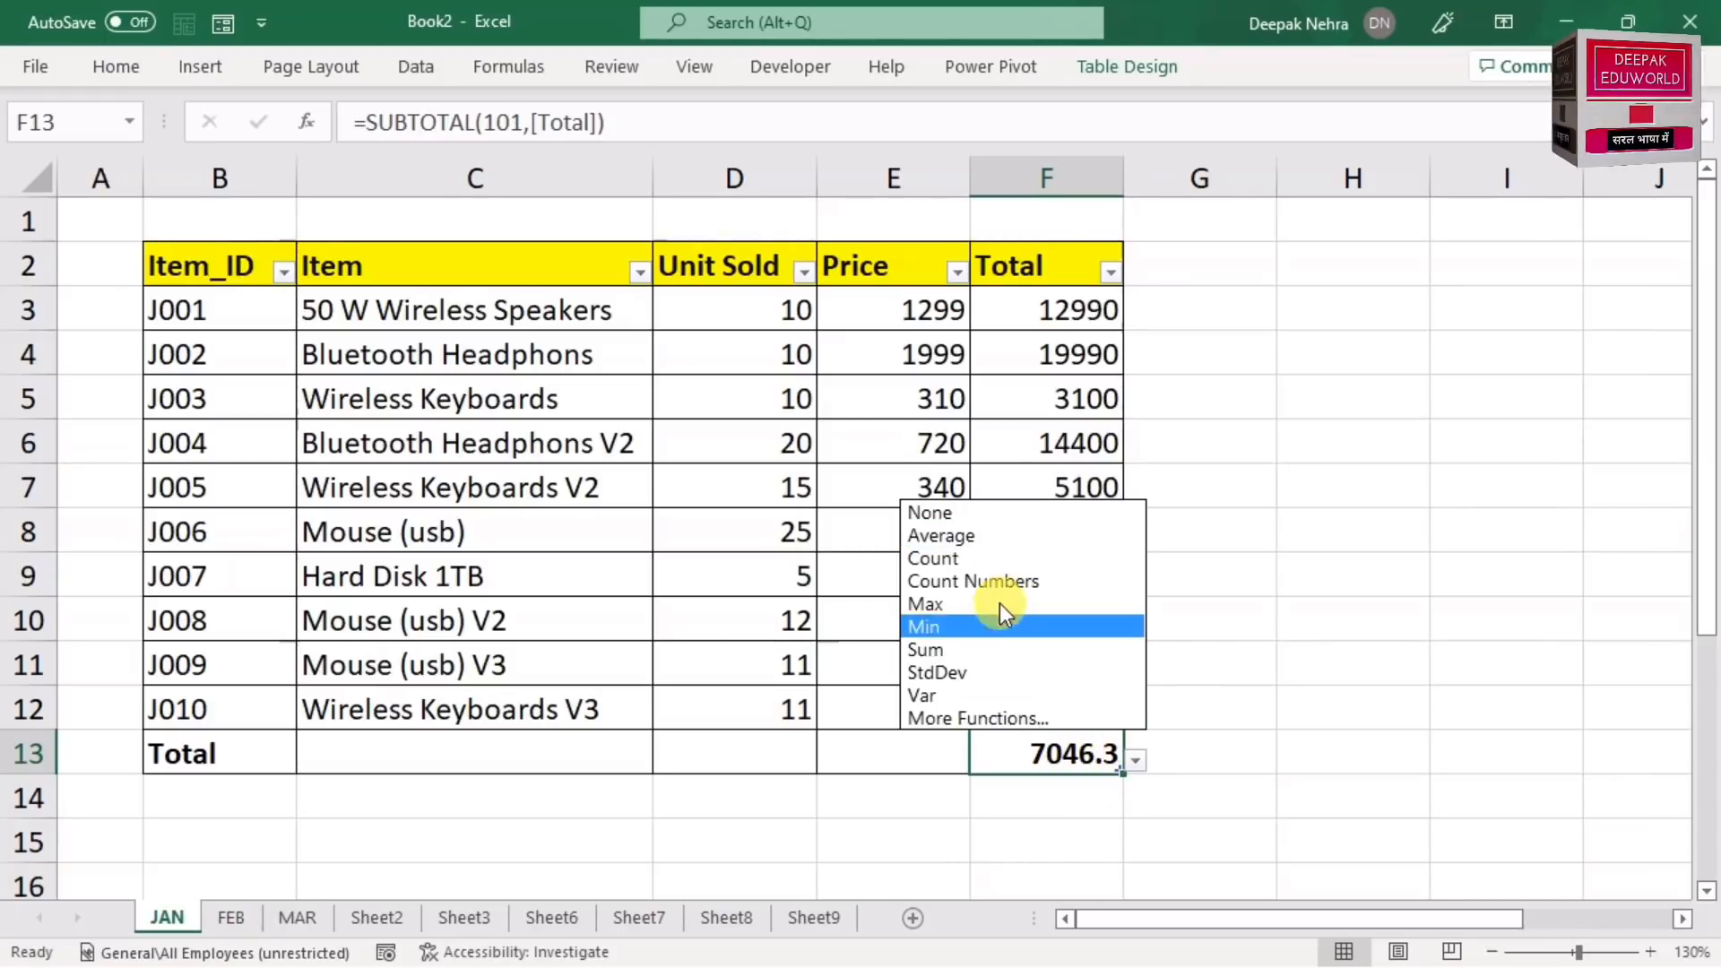
pyautogui.click(941, 608)
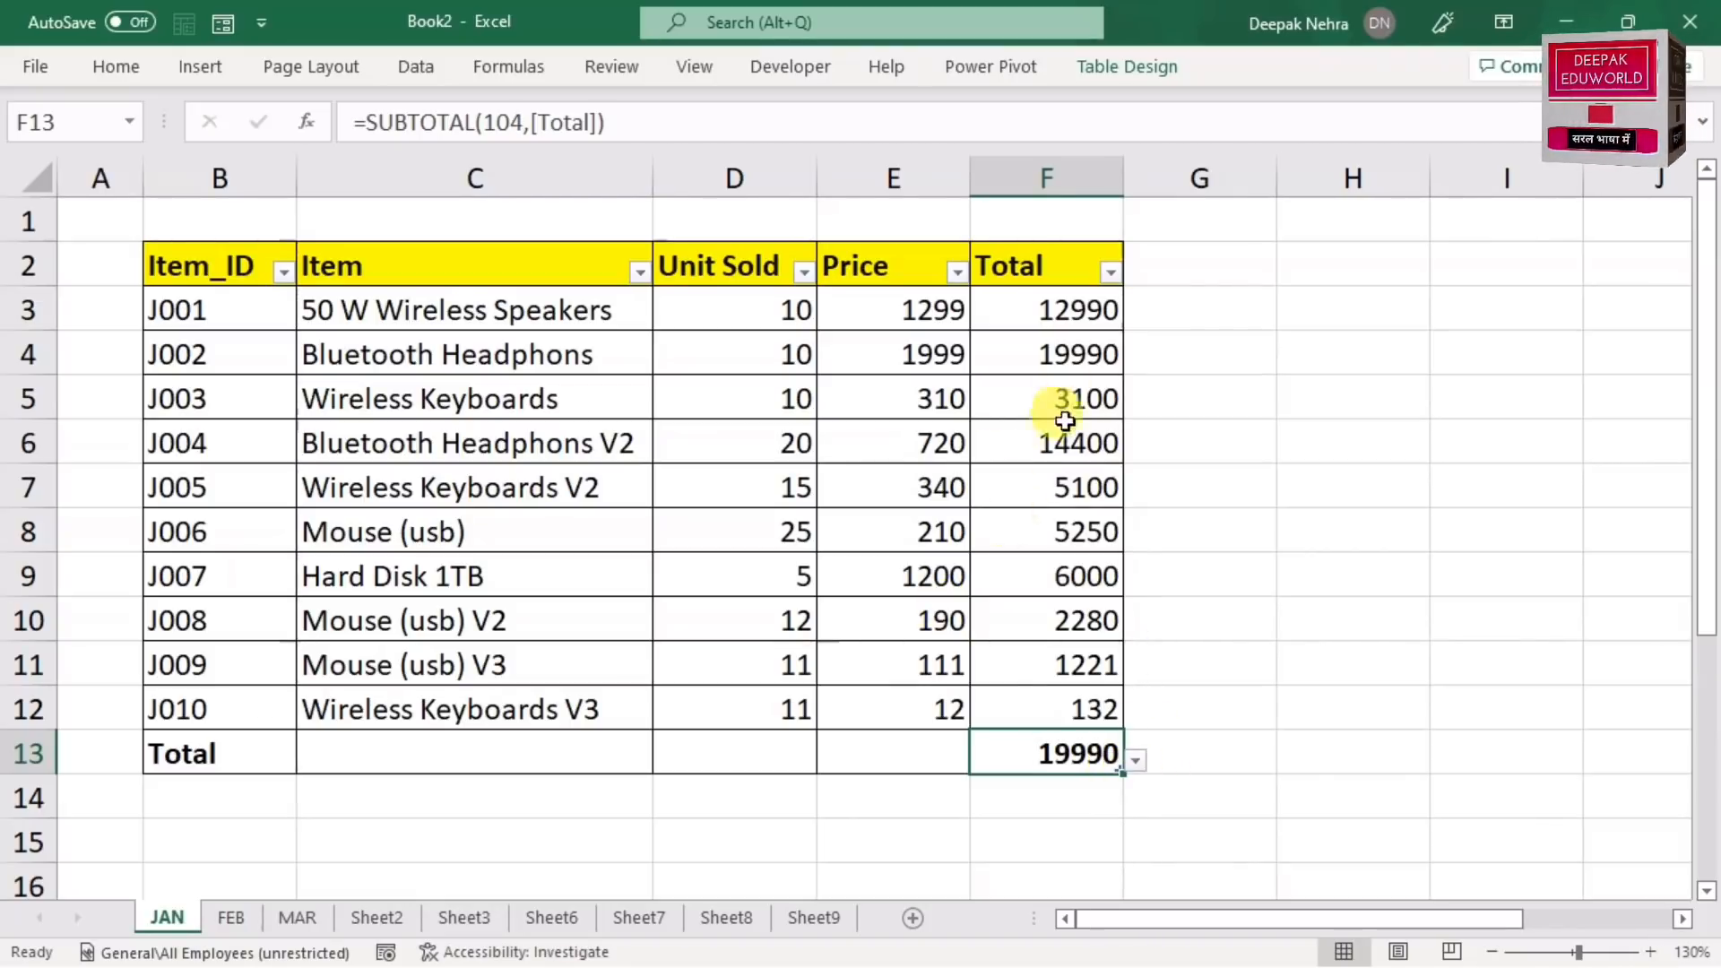
# - Set the total row's summary function for the Unit Sold column, cell D13, to Sum
pyautogui.click(780, 751)
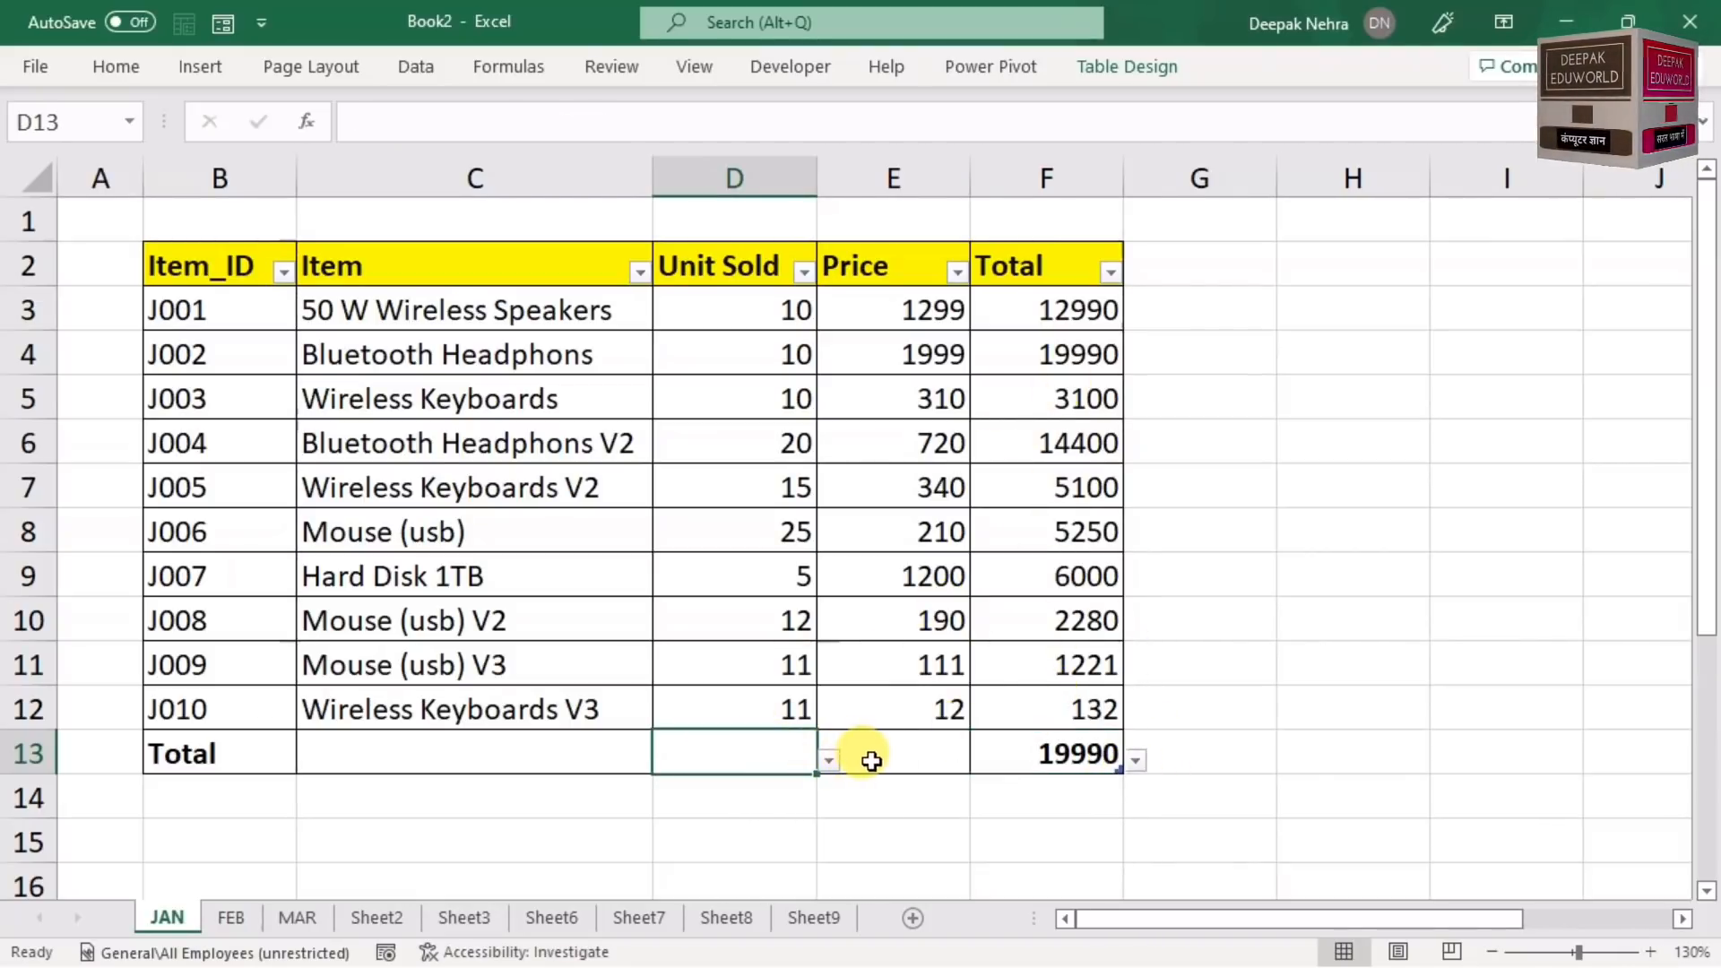
pyautogui.click(850, 763)
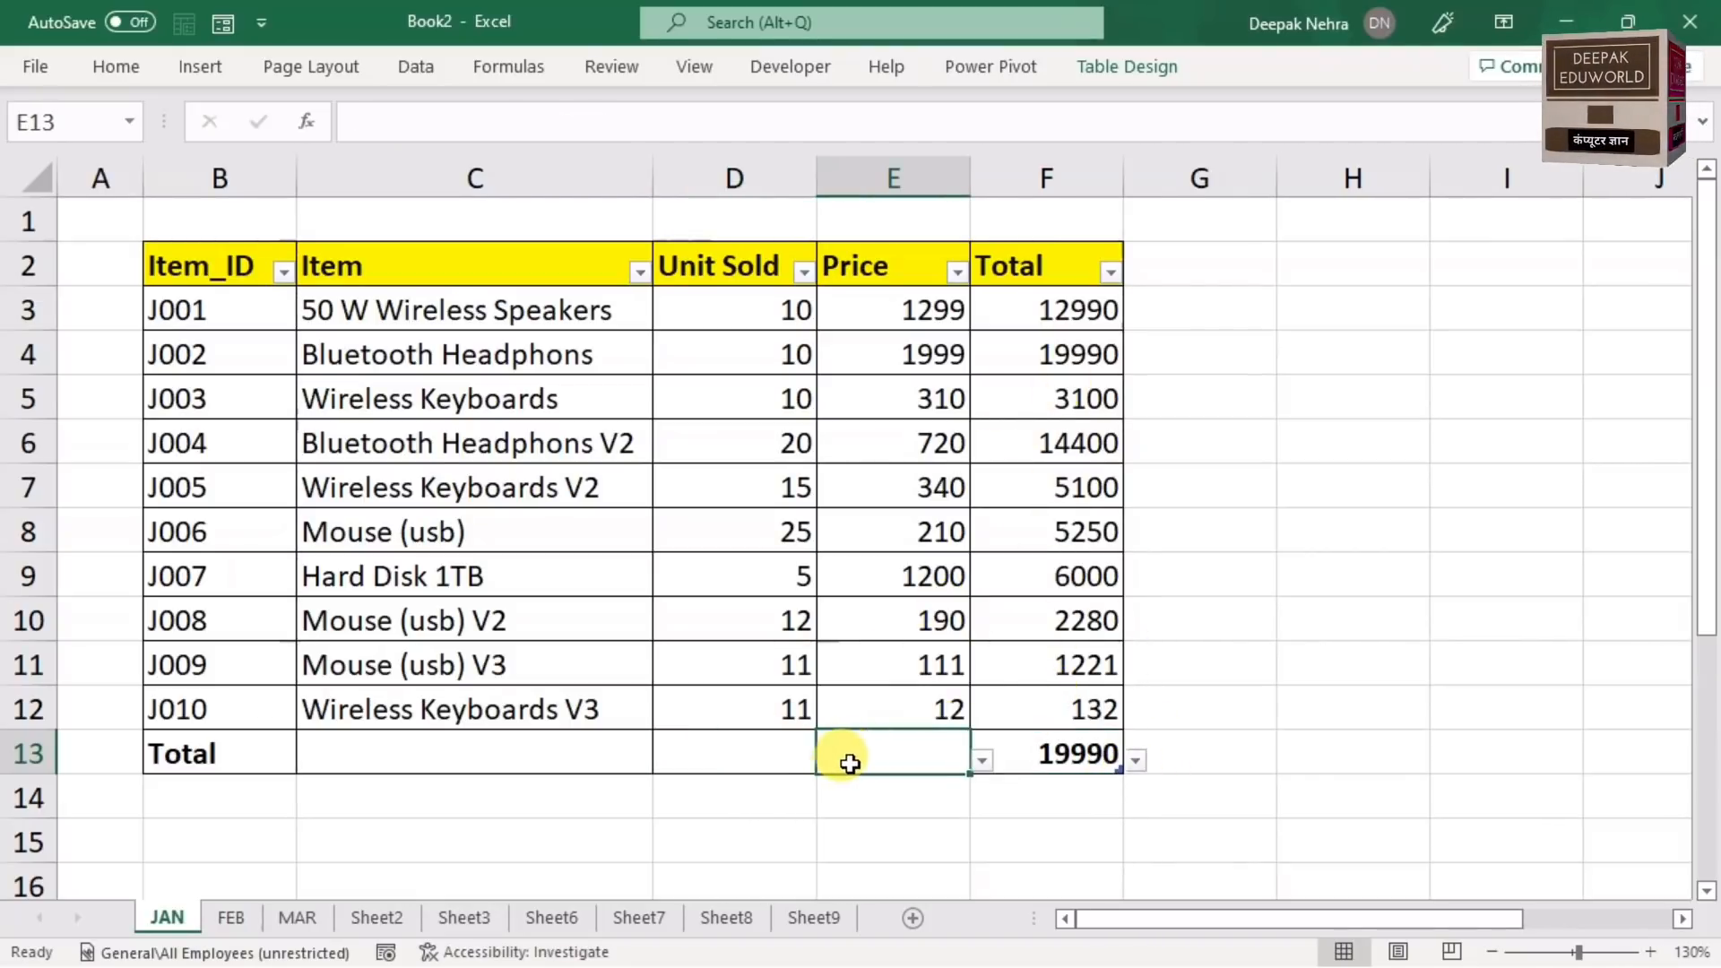
pyautogui.click(791, 758)
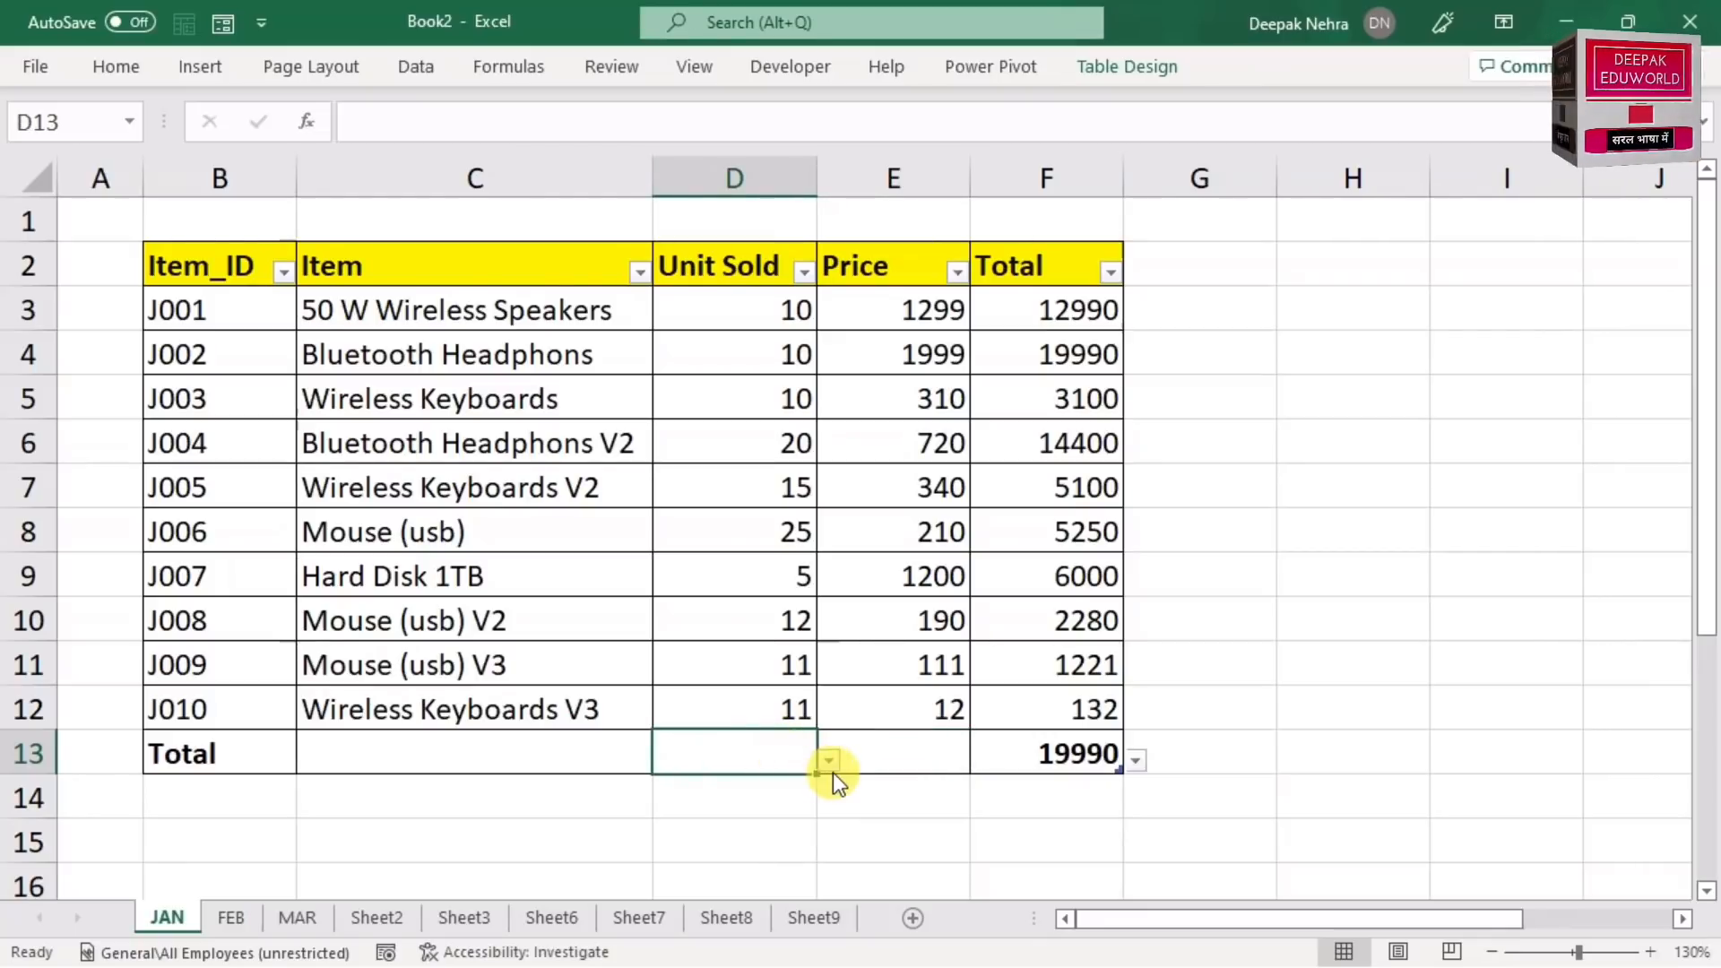
pyautogui.click(833, 762)
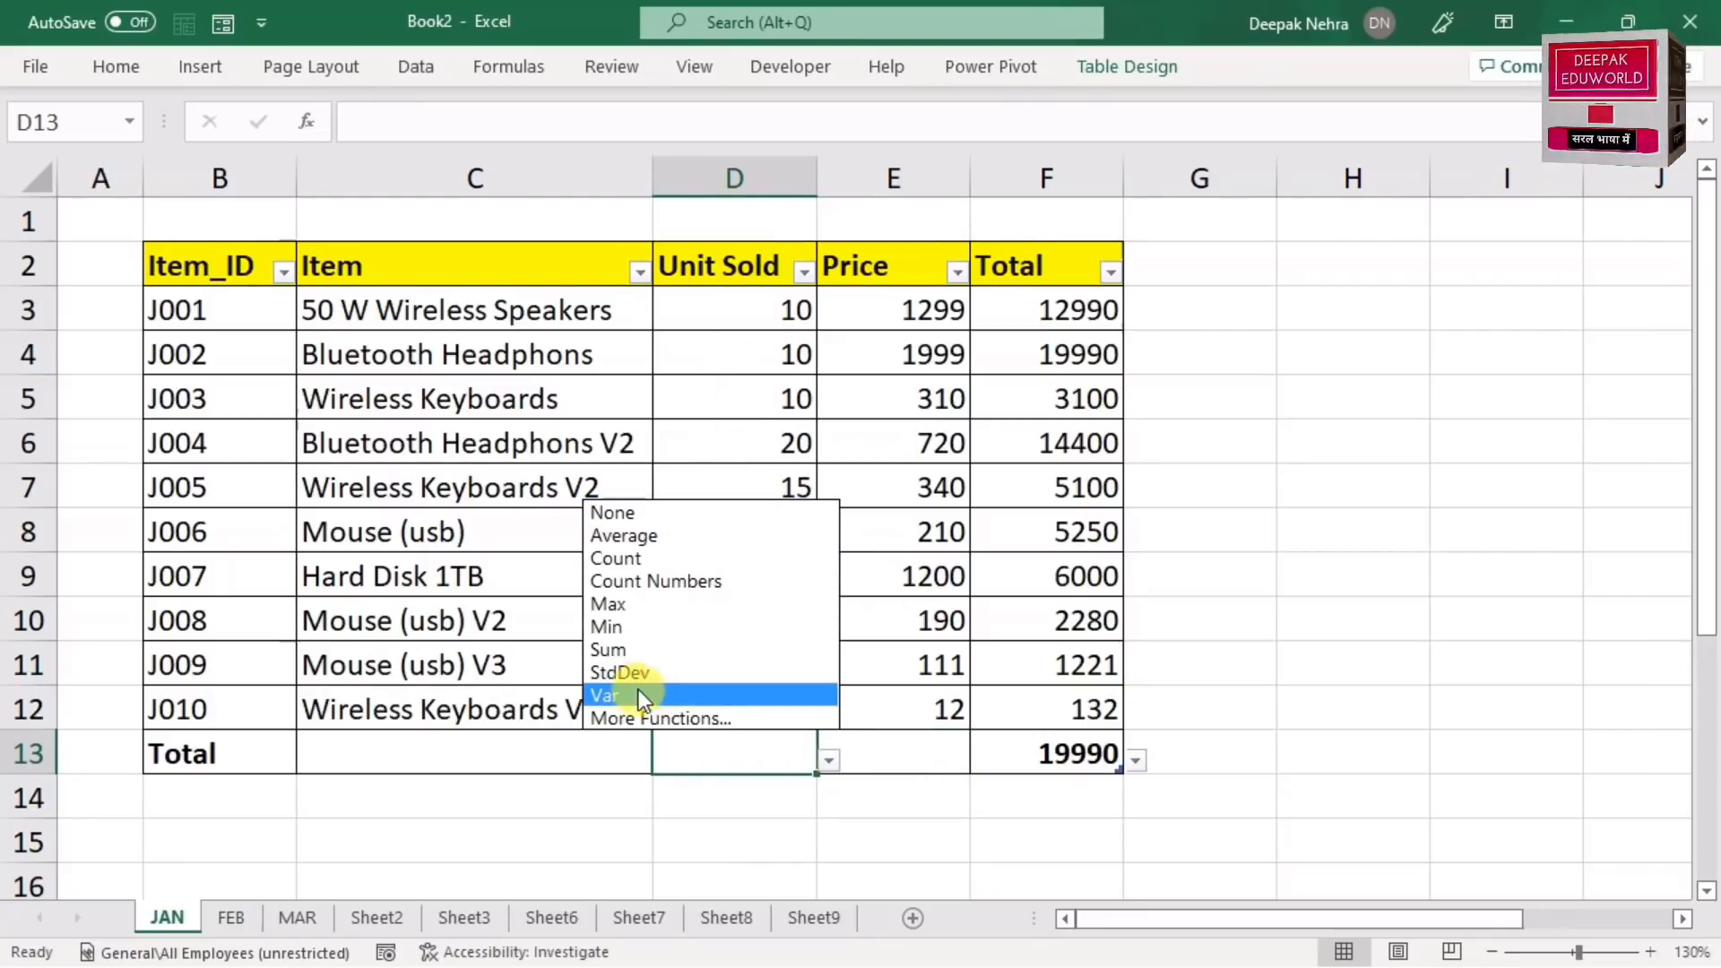
pyautogui.click(639, 650)
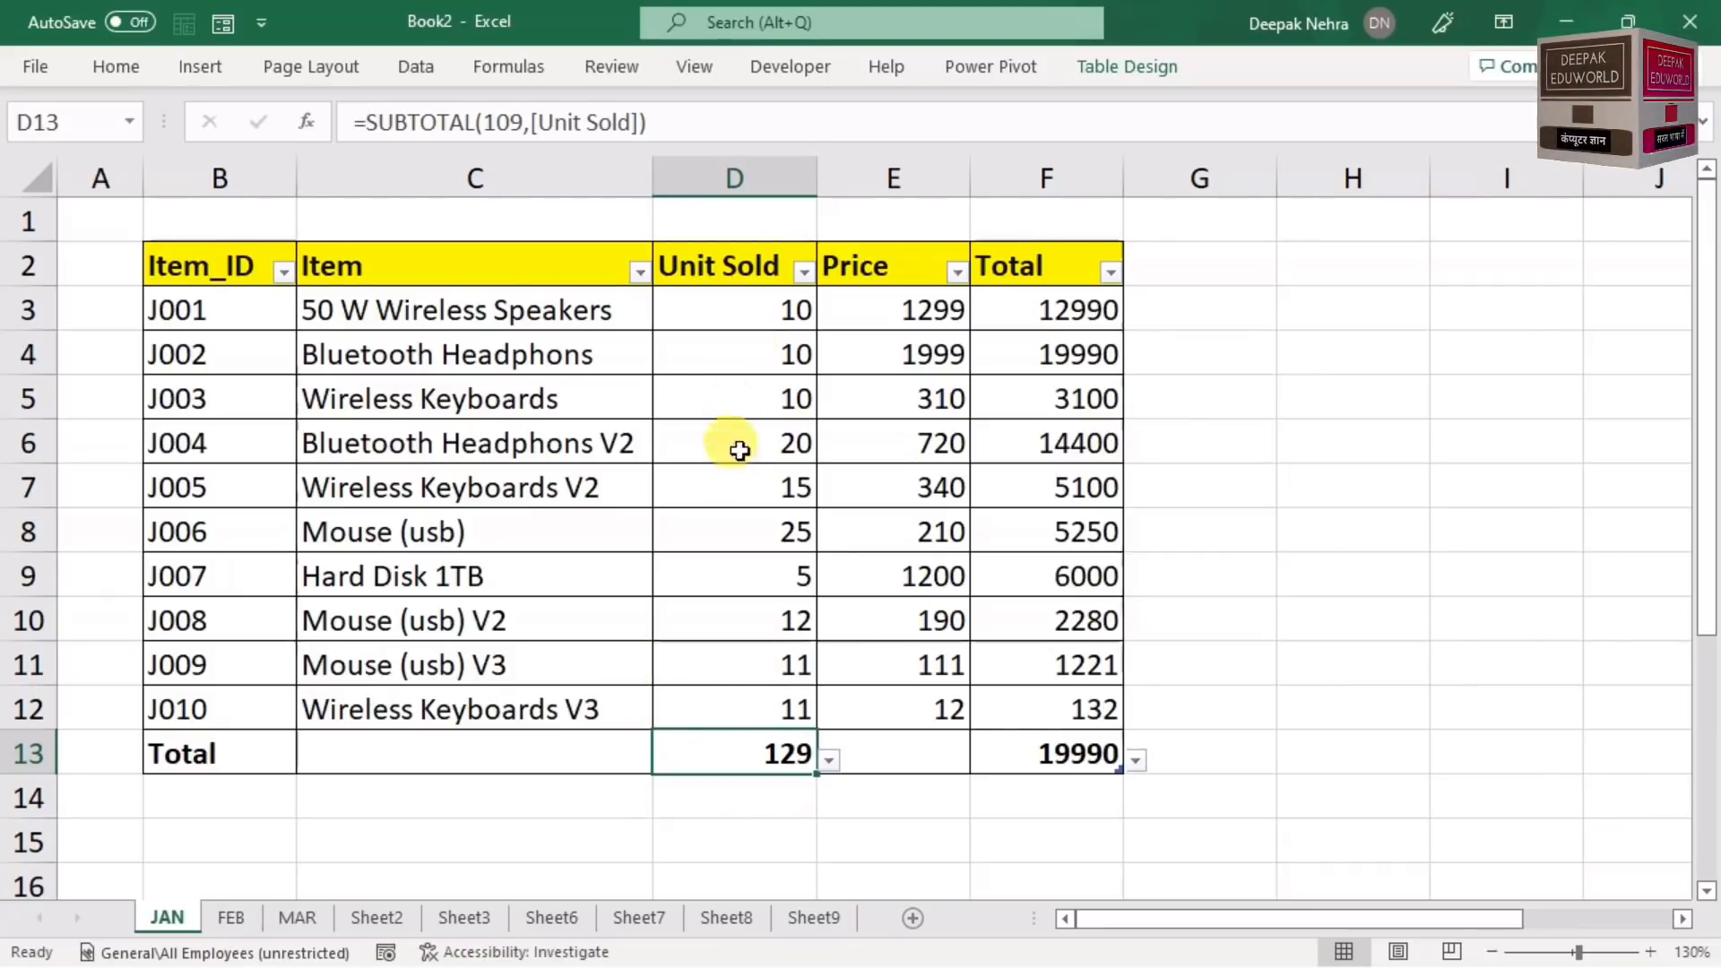
# - Set the total row's summary function for the Price column, cell E13, to Average
pyautogui.click(928, 735)
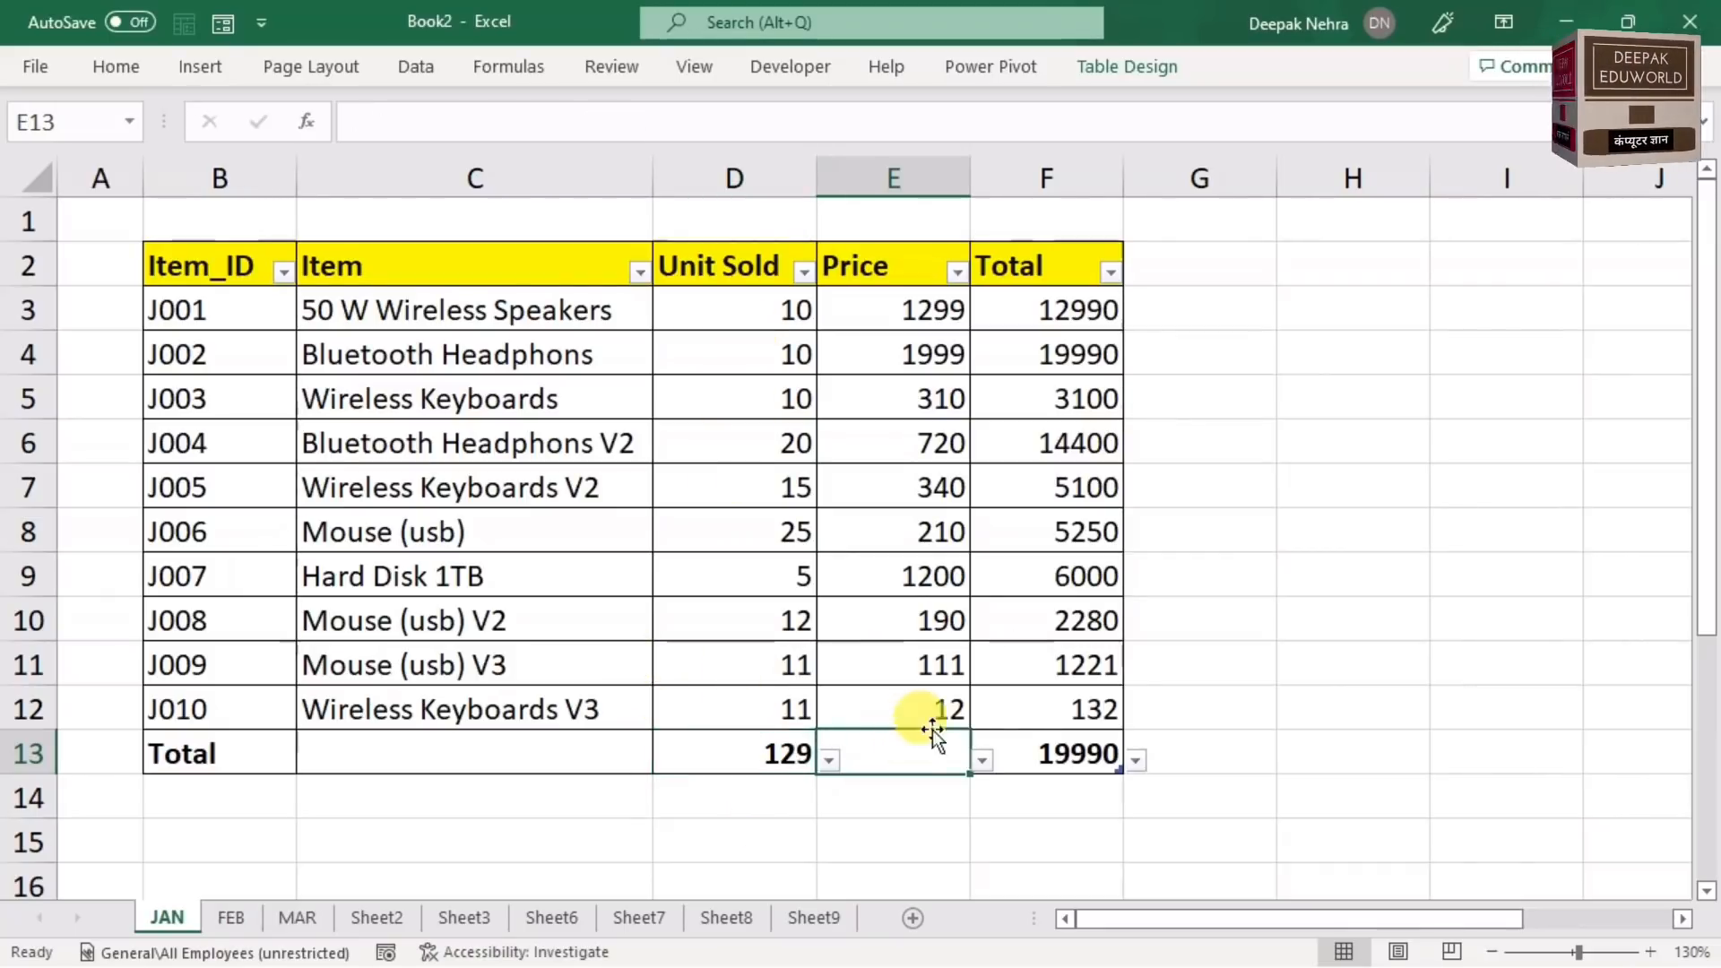
pyautogui.click(977, 760)
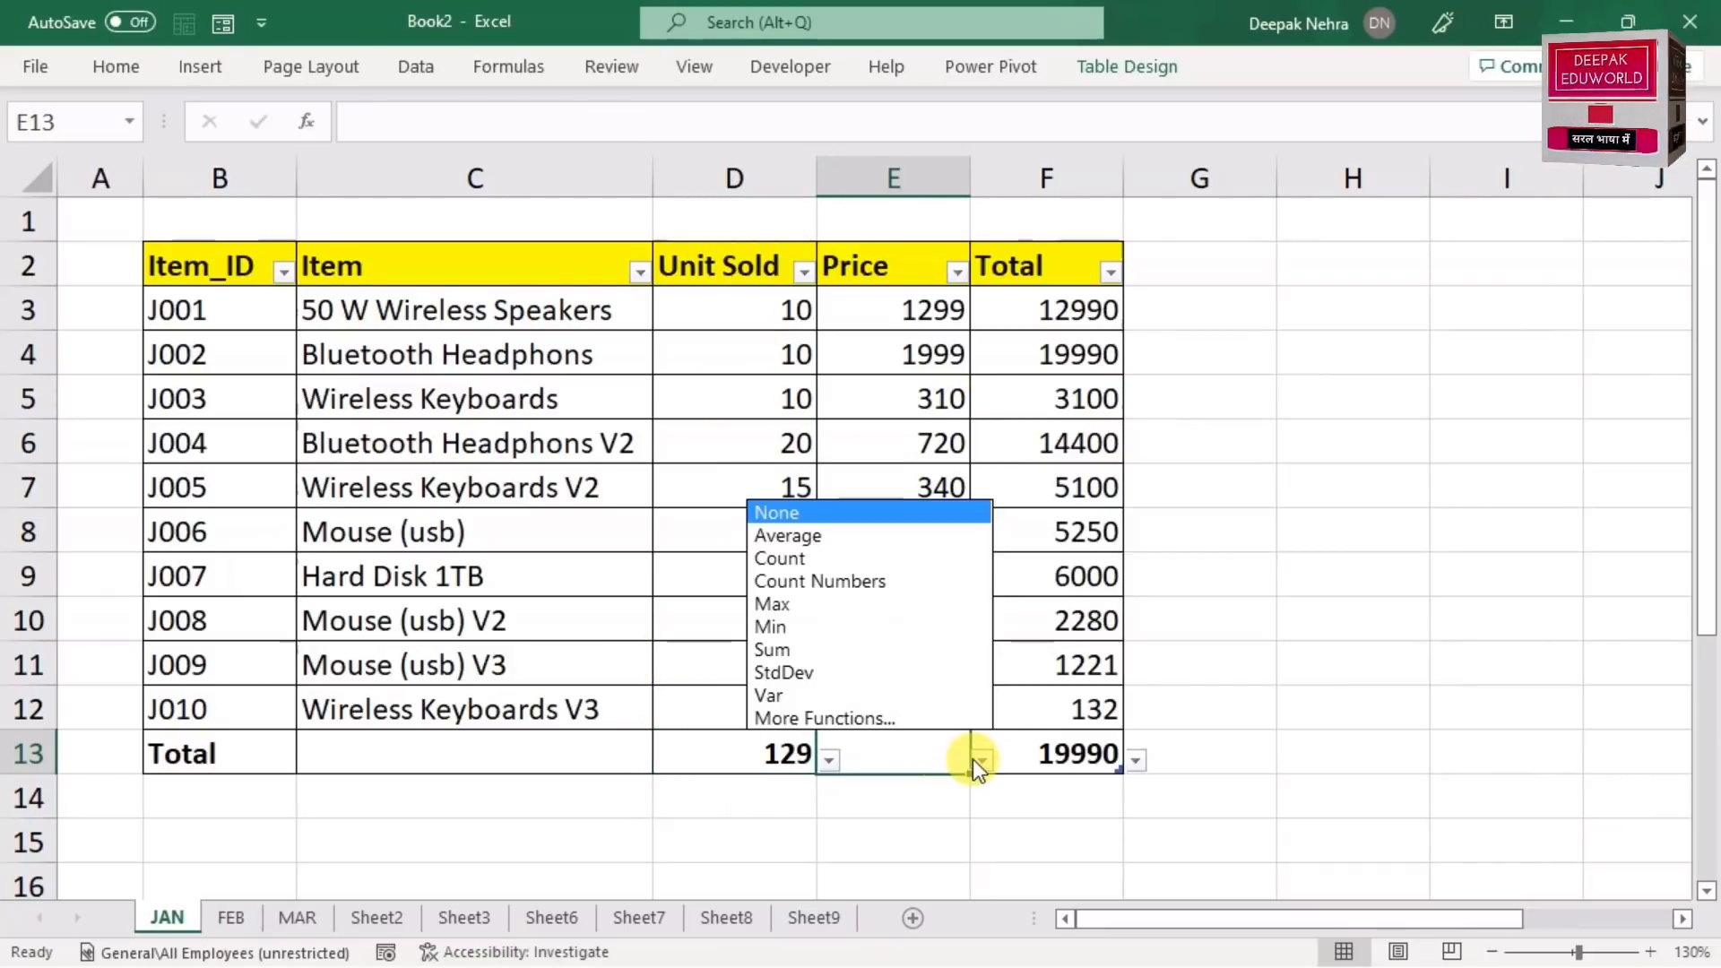
pyautogui.click(796, 539)
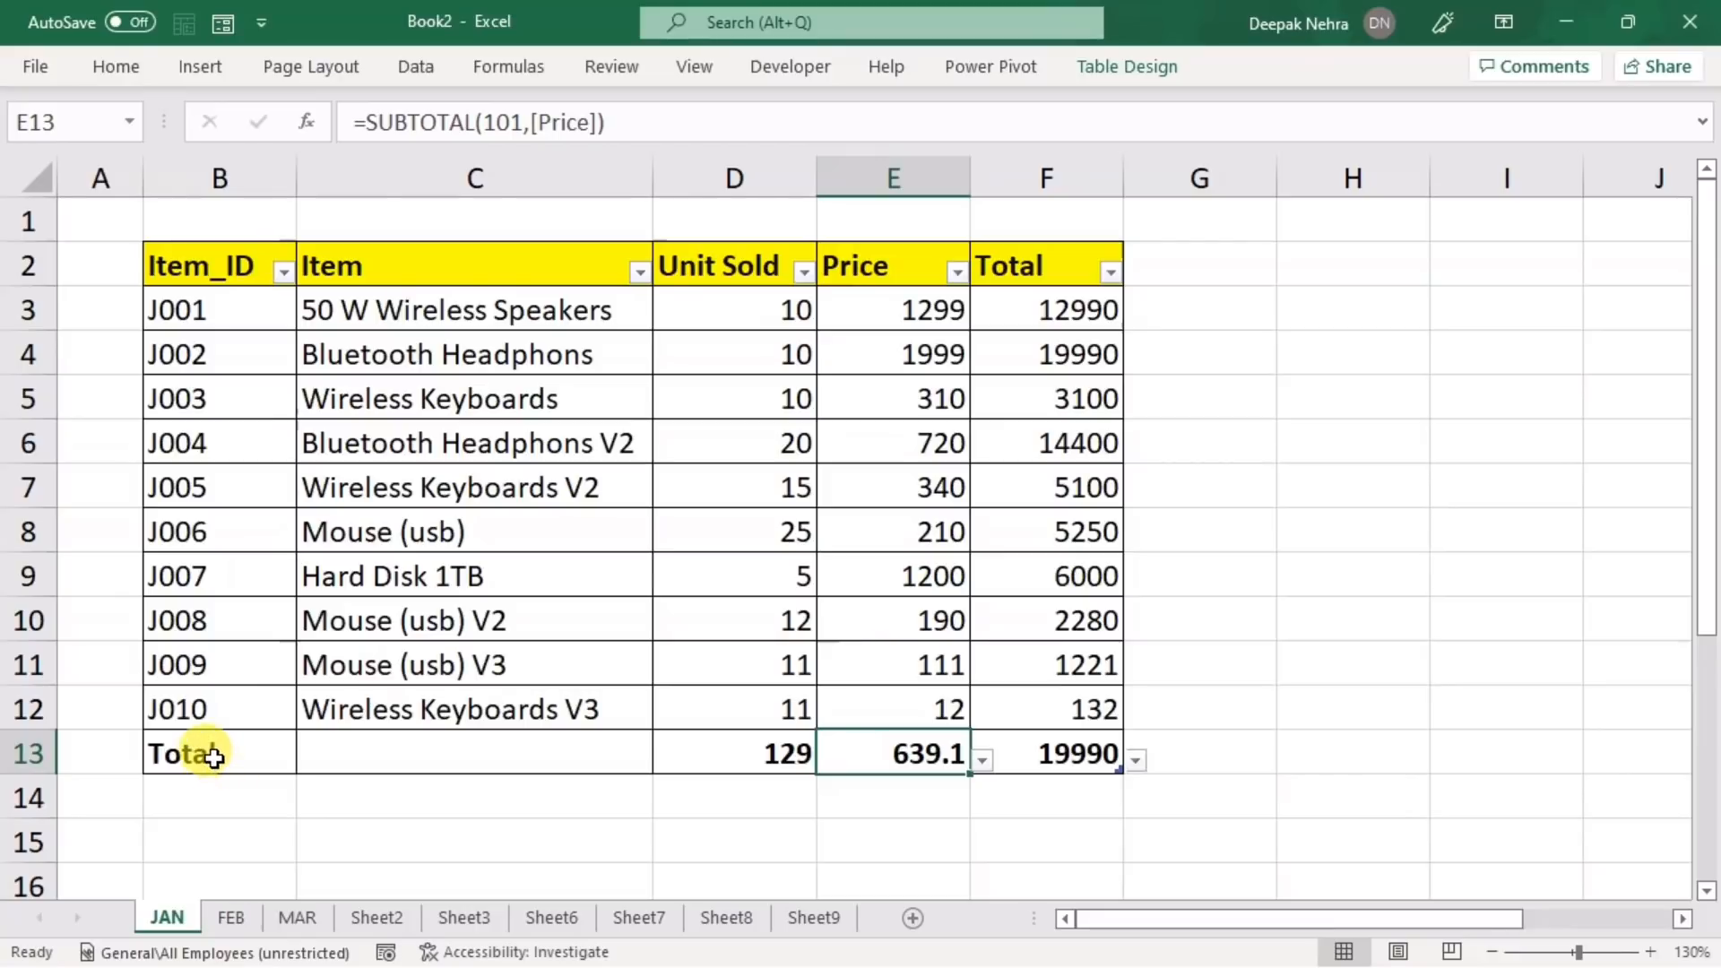
# - Add a new empty row to the JAN table between item J010 and the total row
pyautogui.moveTo(215, 753); pyautogui.dragTo(1012, 753)
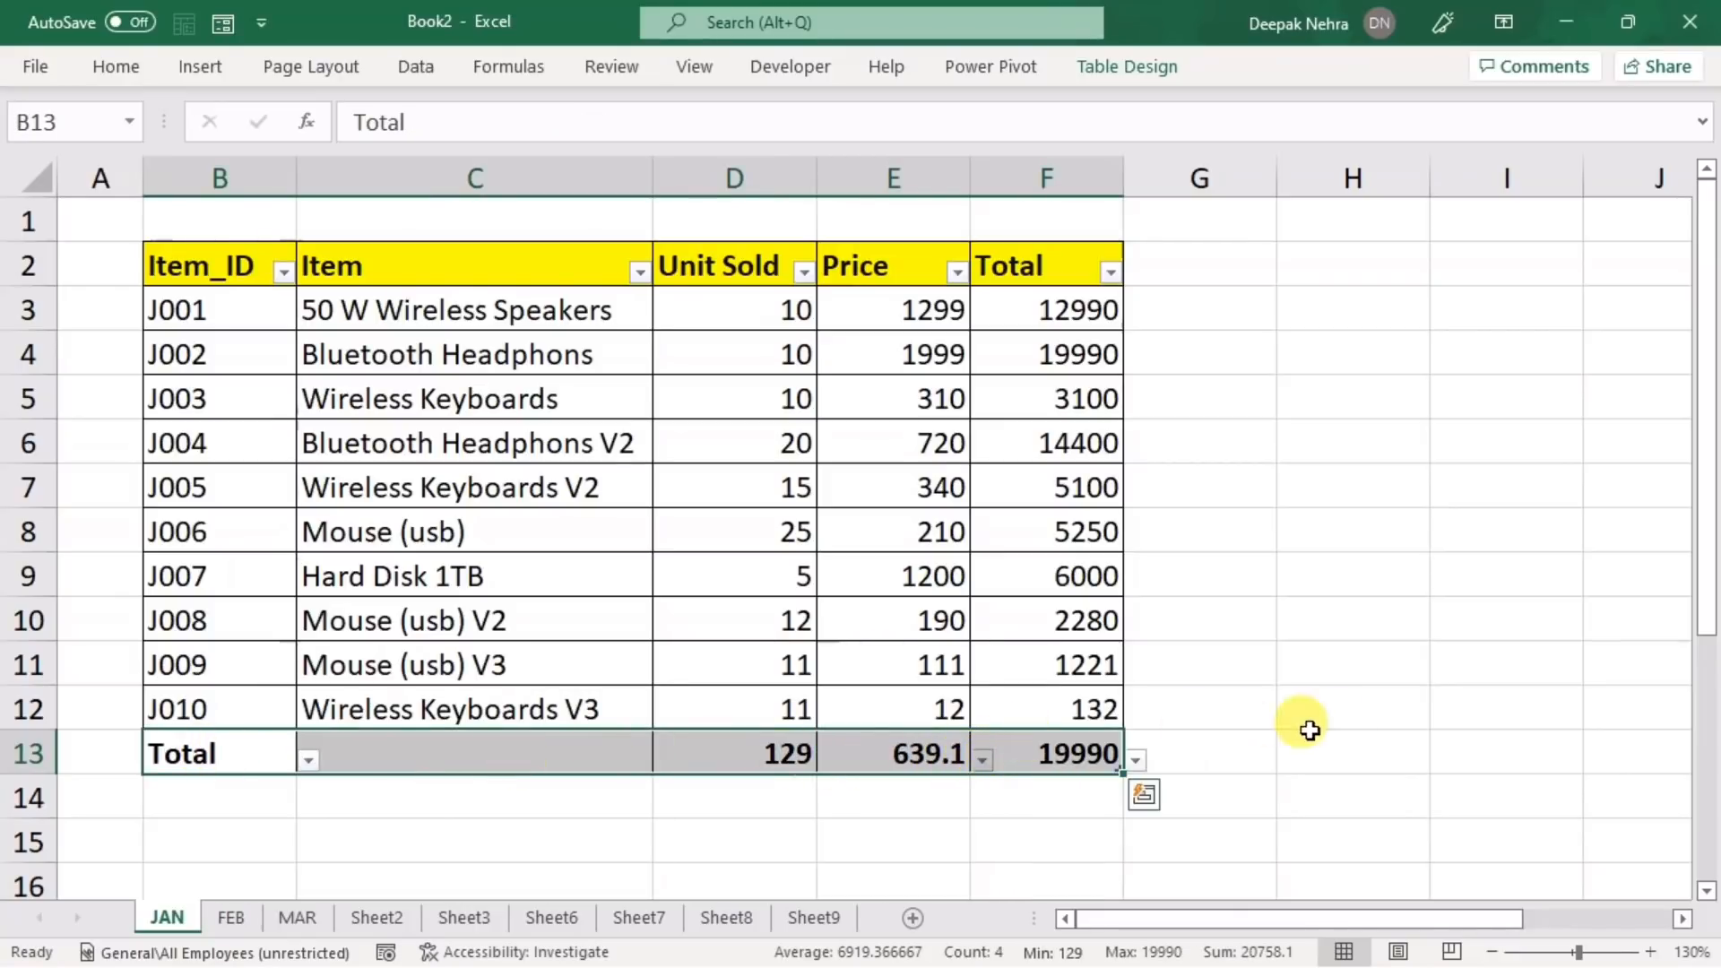
pyautogui.click(1396, 721)
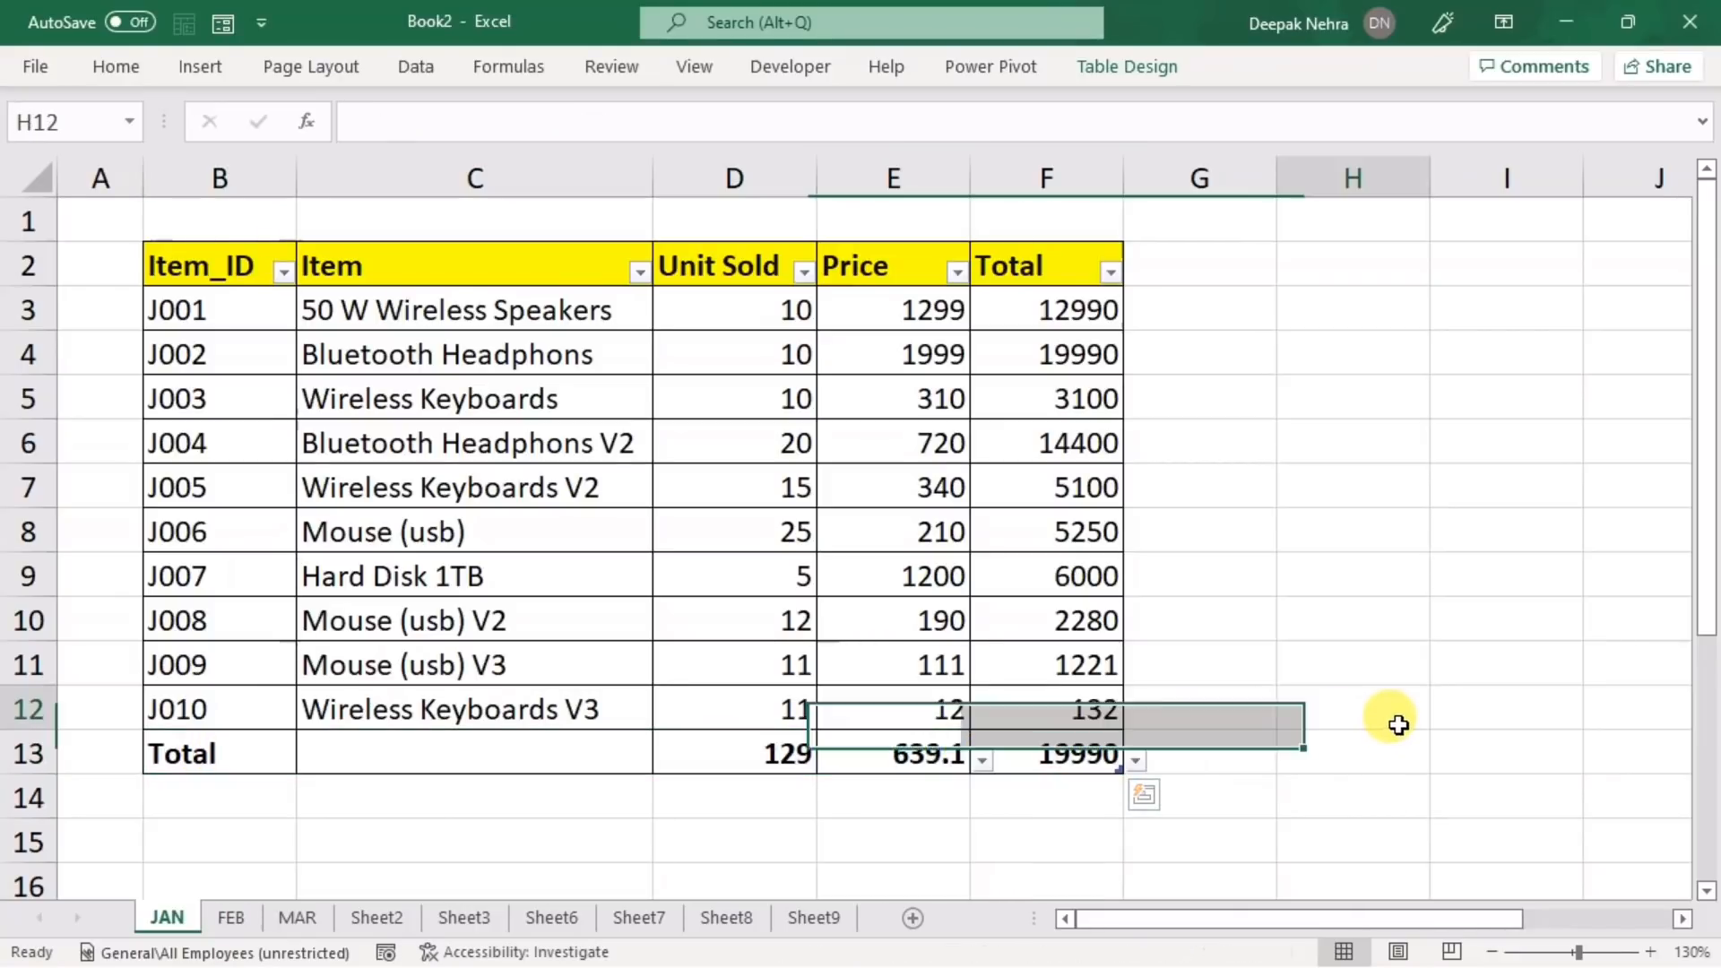
pyautogui.click(239, 707)
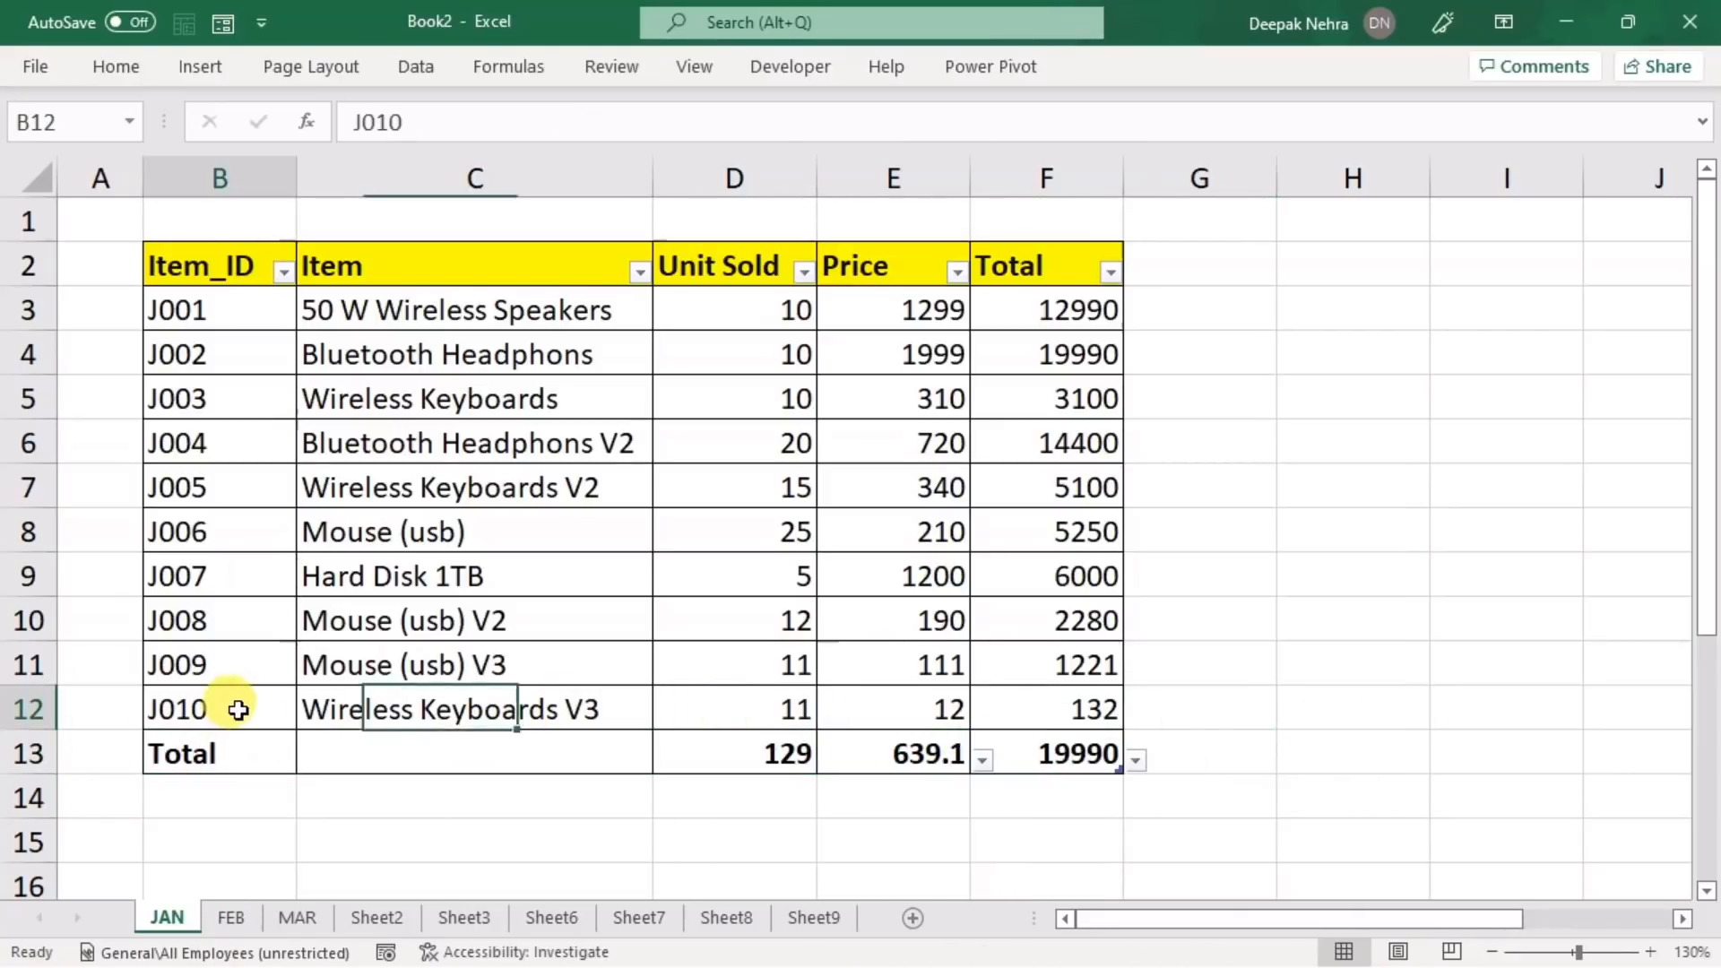
pyautogui.click(1011, 704)
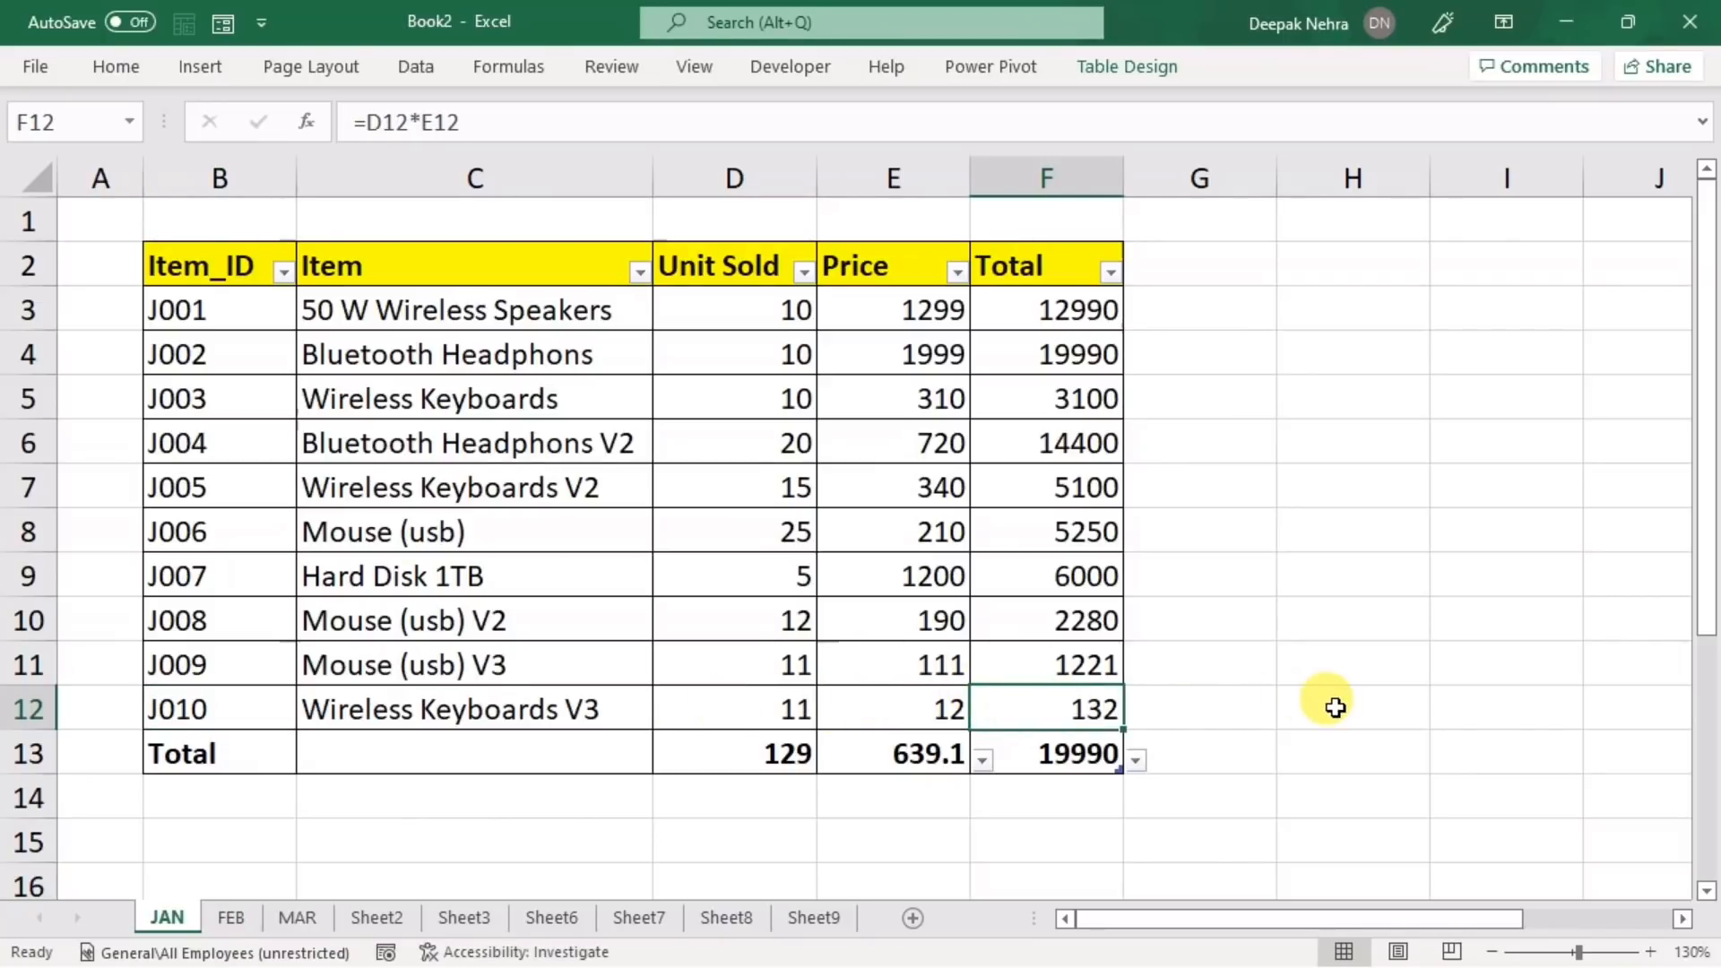
pyautogui.press('Tab')
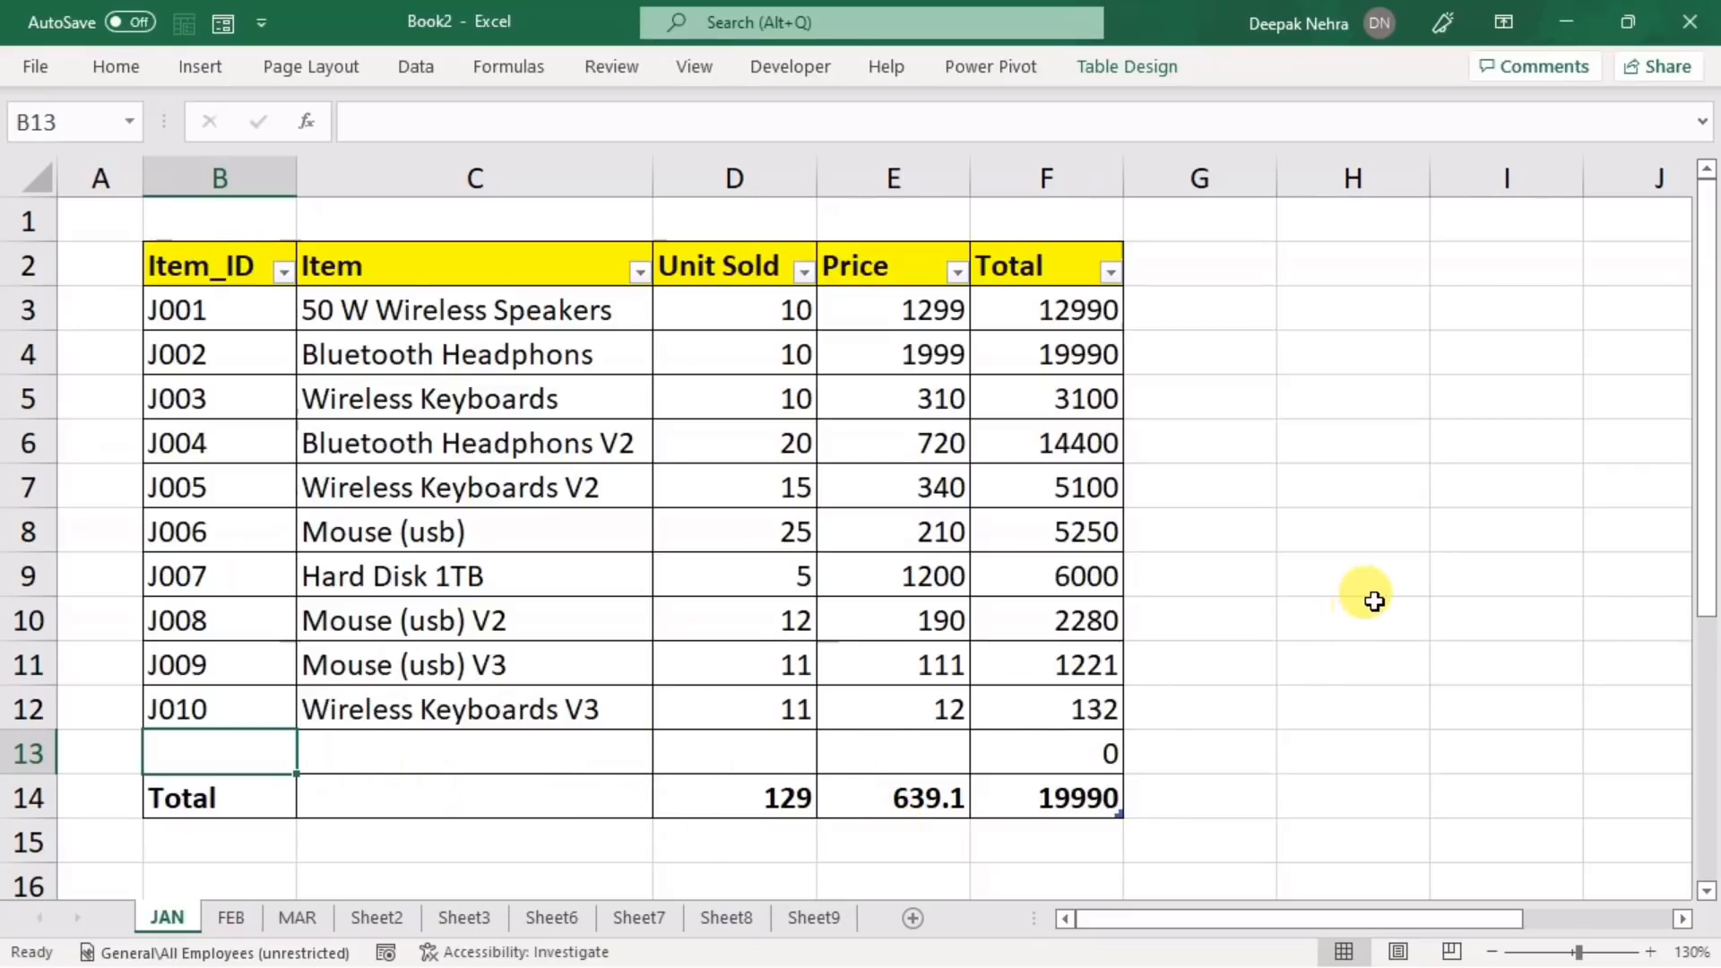
# - Fill row 13 with Item_ID J011, Item xyz, Unit Sold 11 and Price 344, and add another empty table row below it
pyautogui.write('J011')
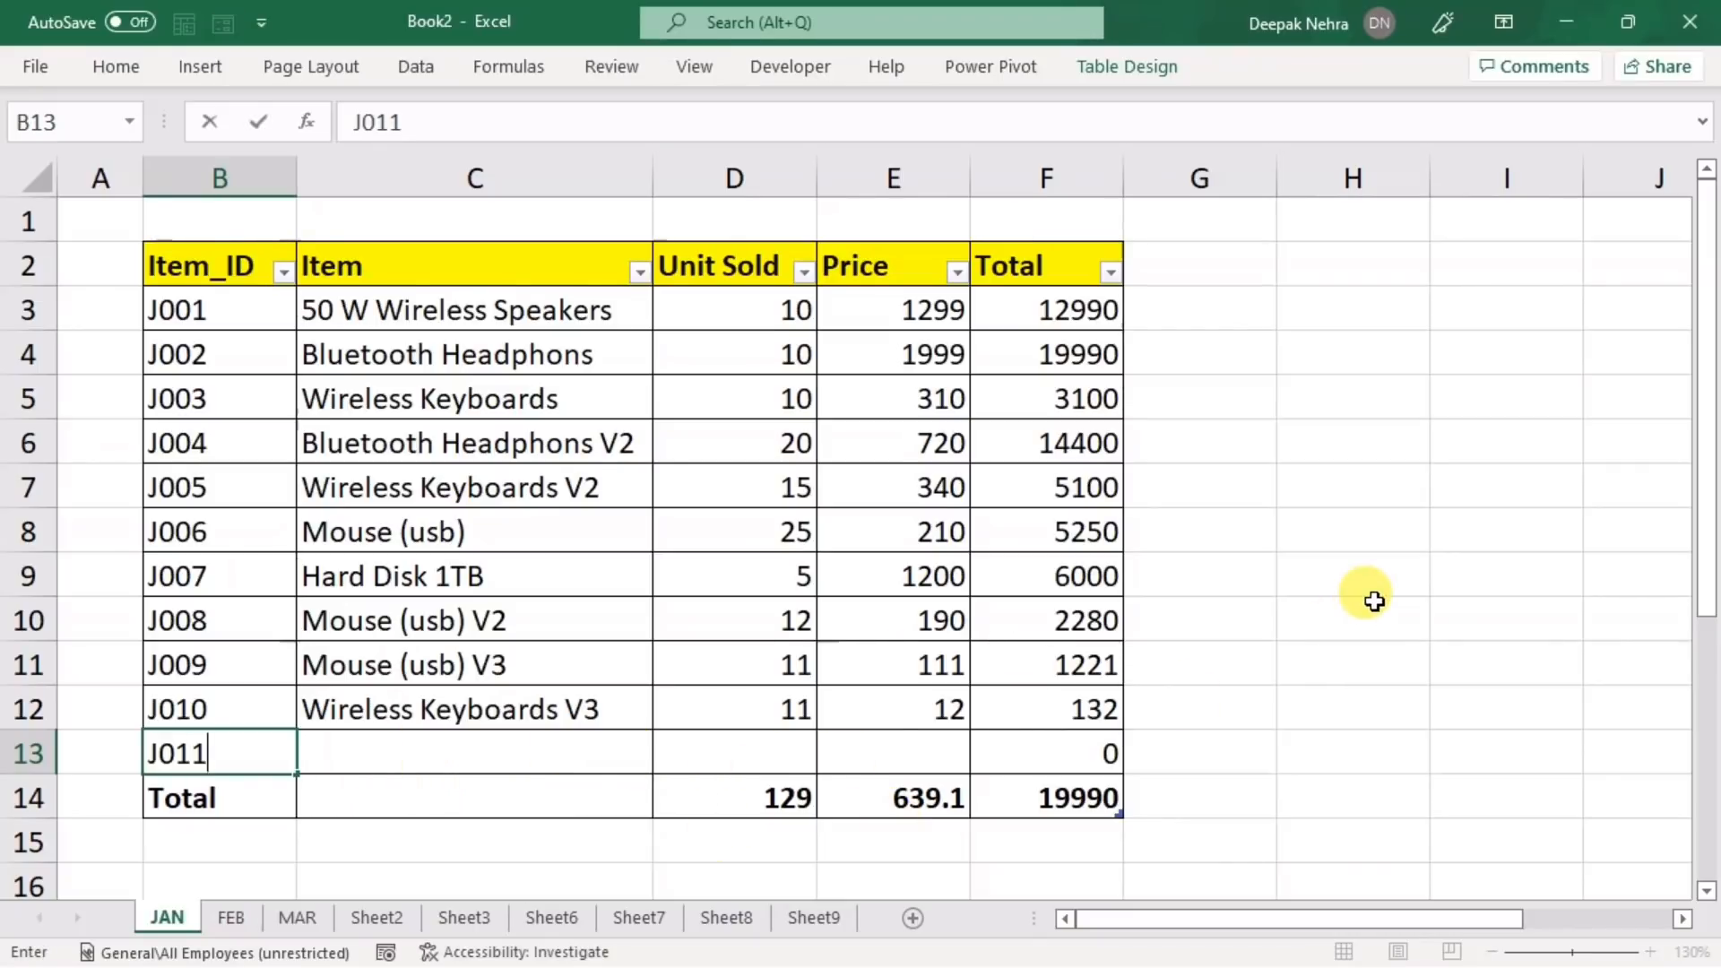
pyautogui.press('Tab')
pyautogui.write('x')
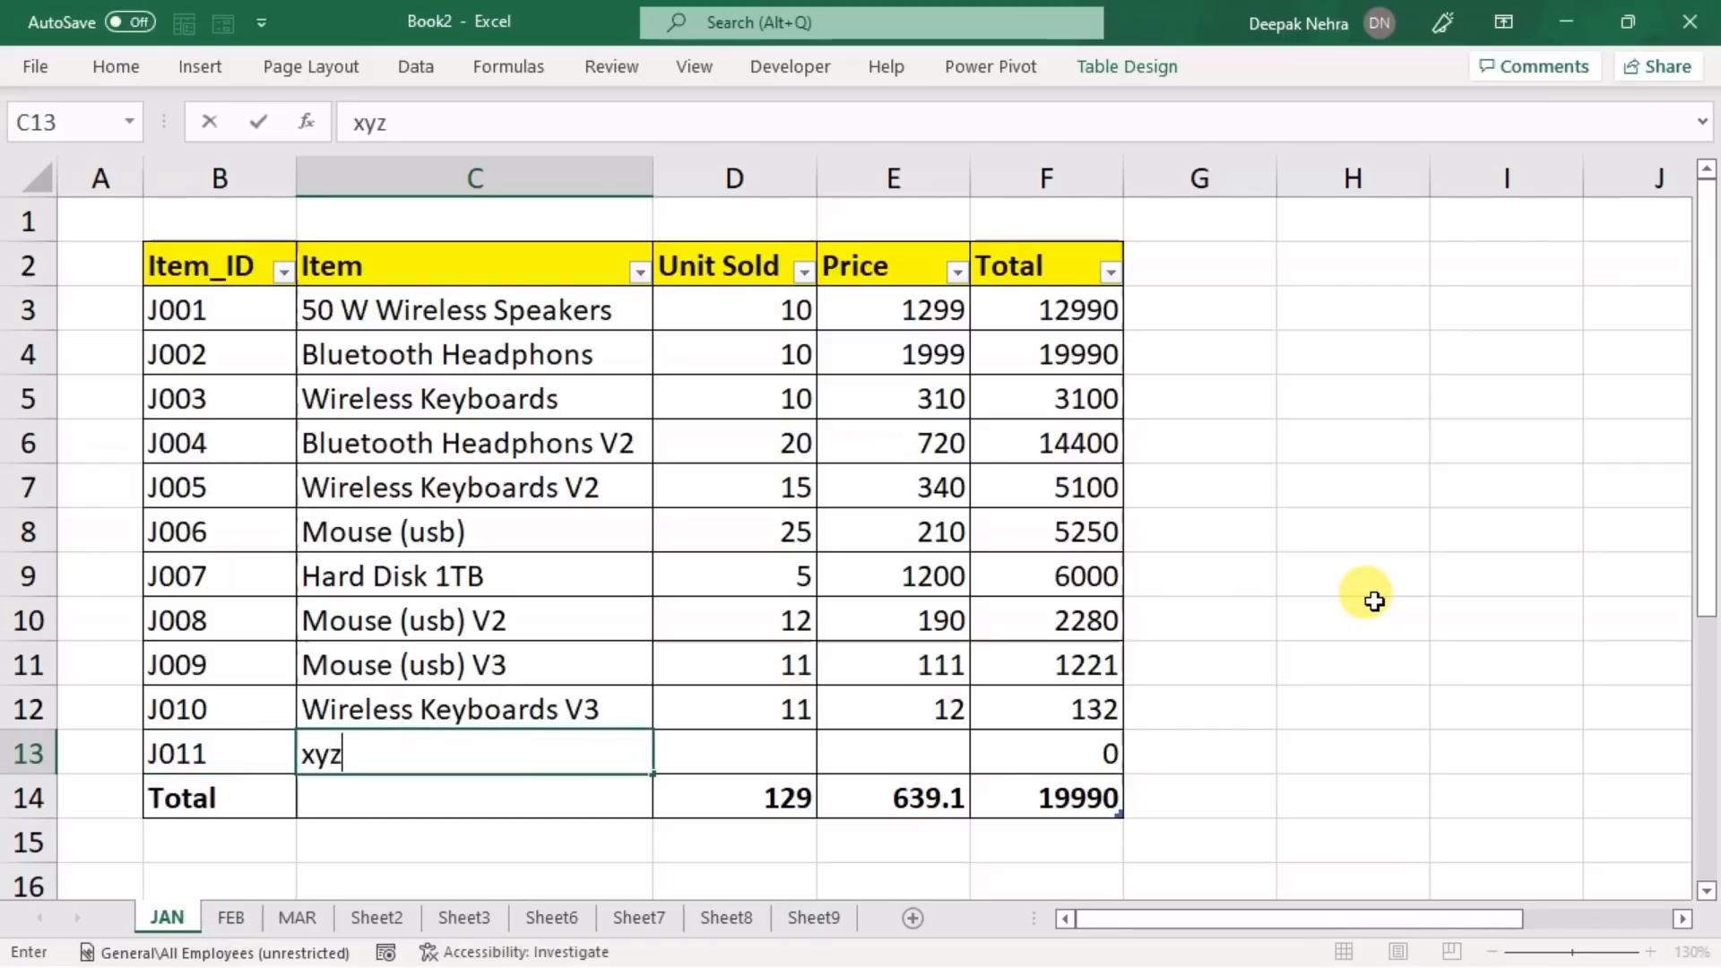
pyautogui.press('Tab')
pyautogui.write('1')
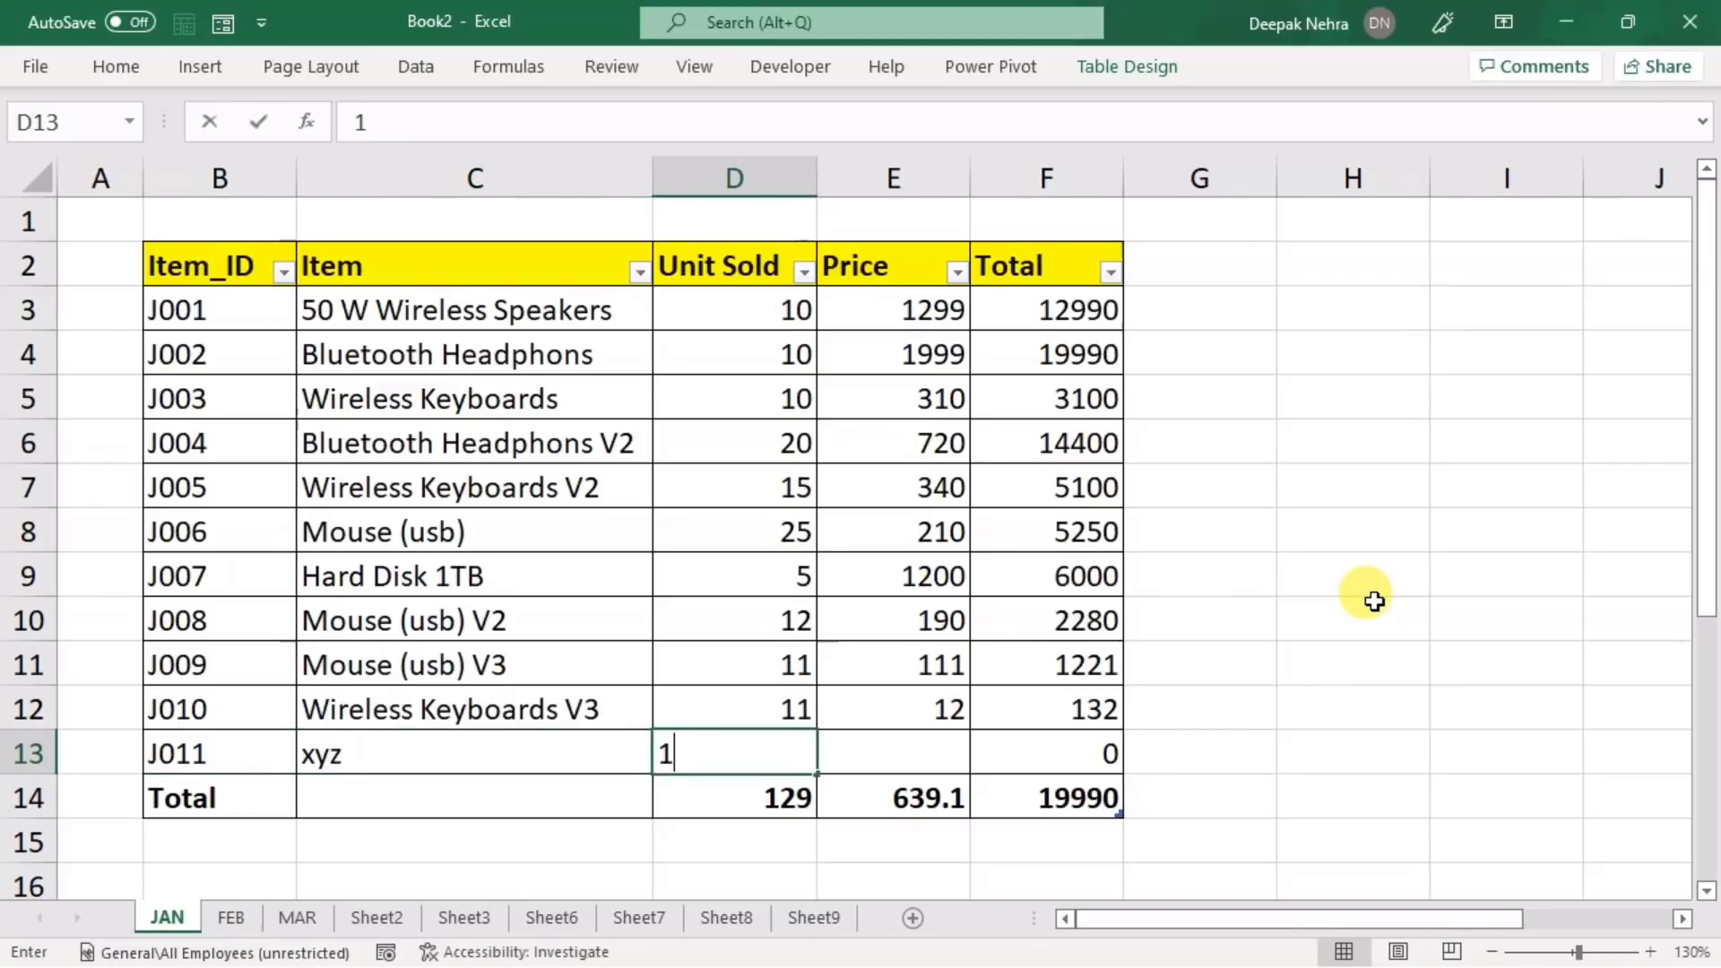
pyautogui.write('1')
pyautogui.press('Tab')
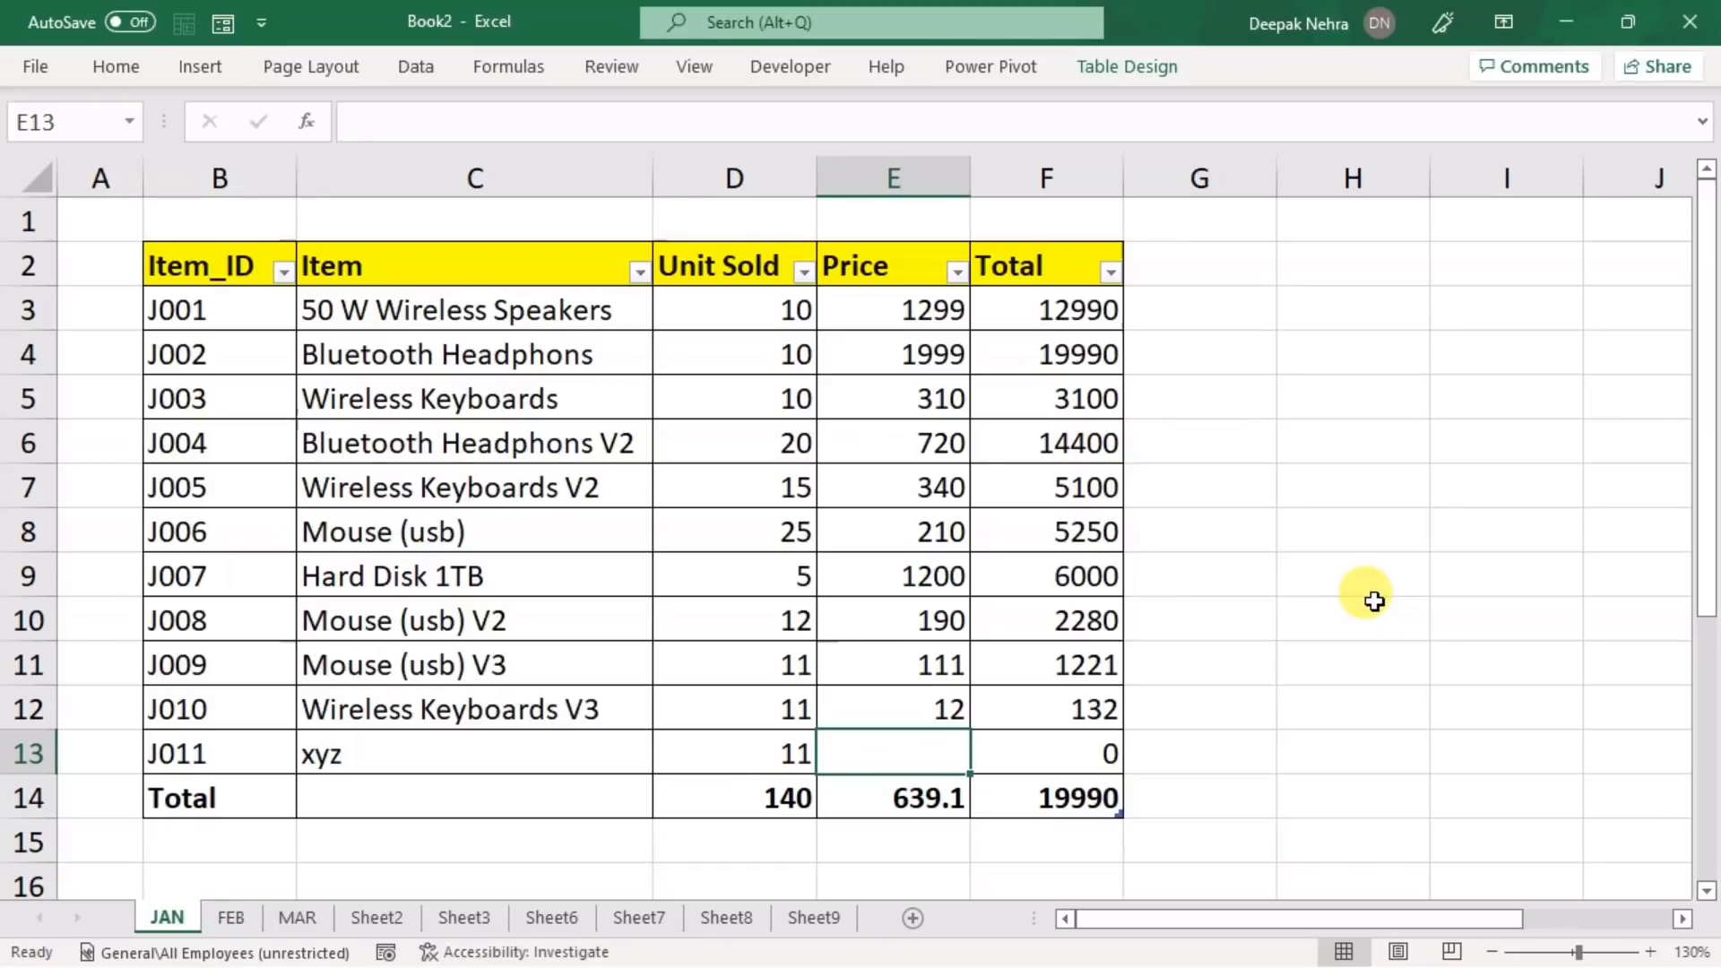
pyautogui.write('344')
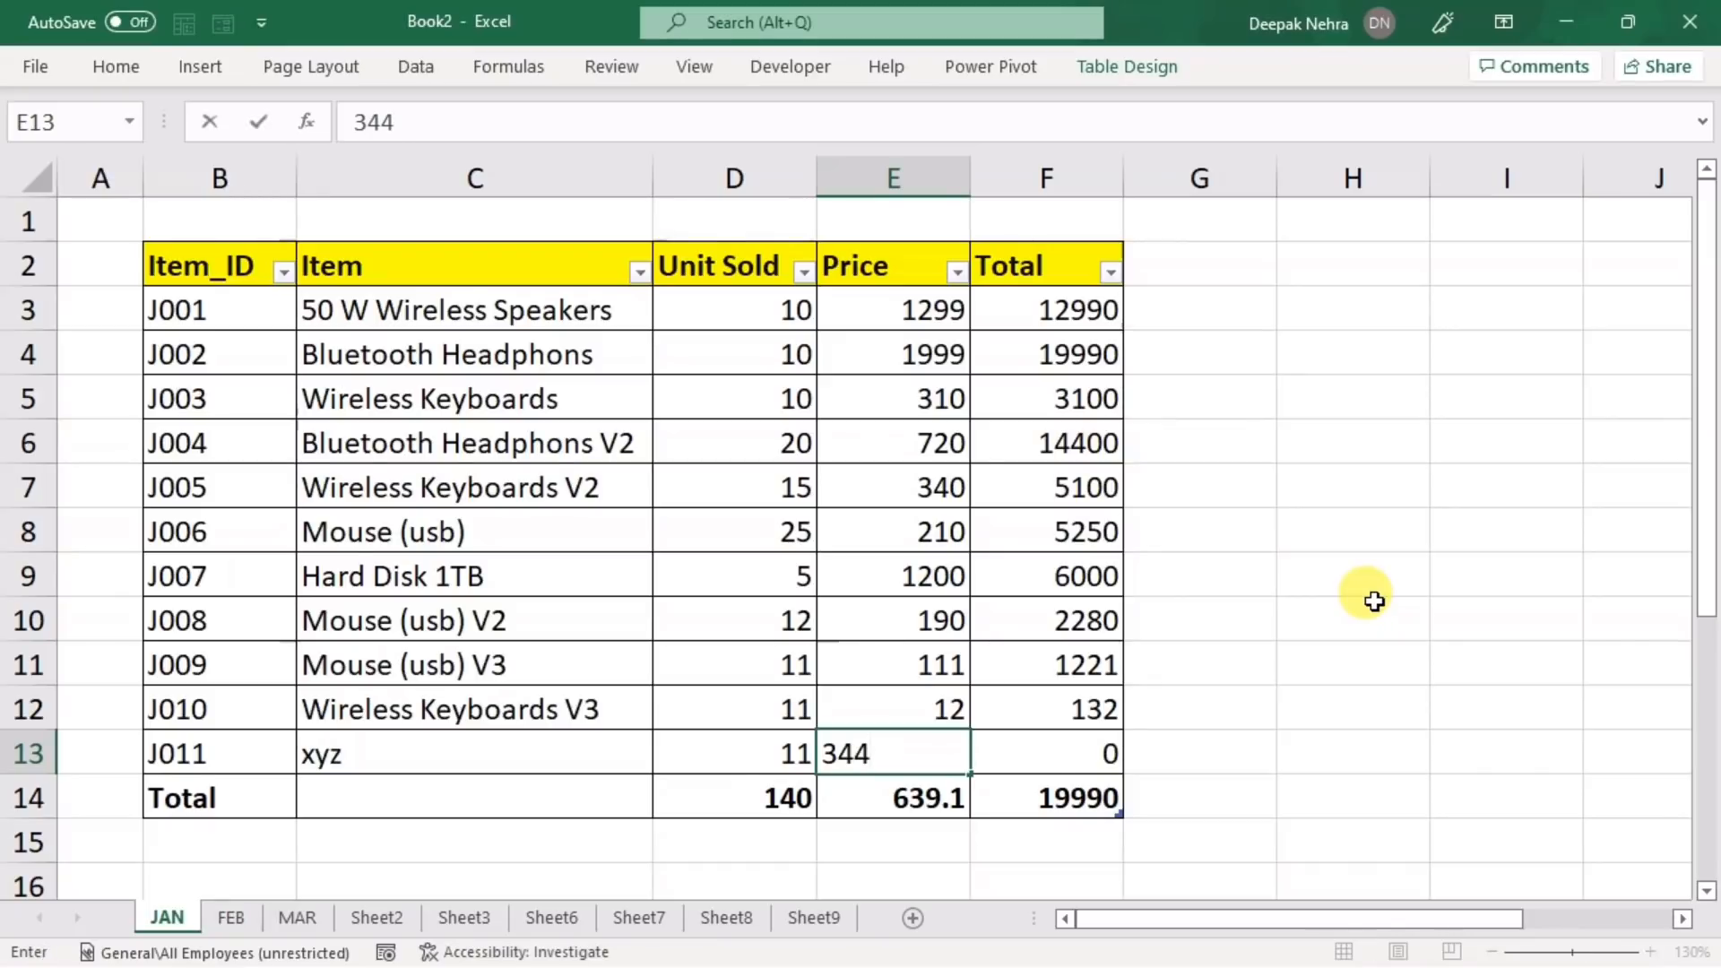
pyautogui.press('Tab')
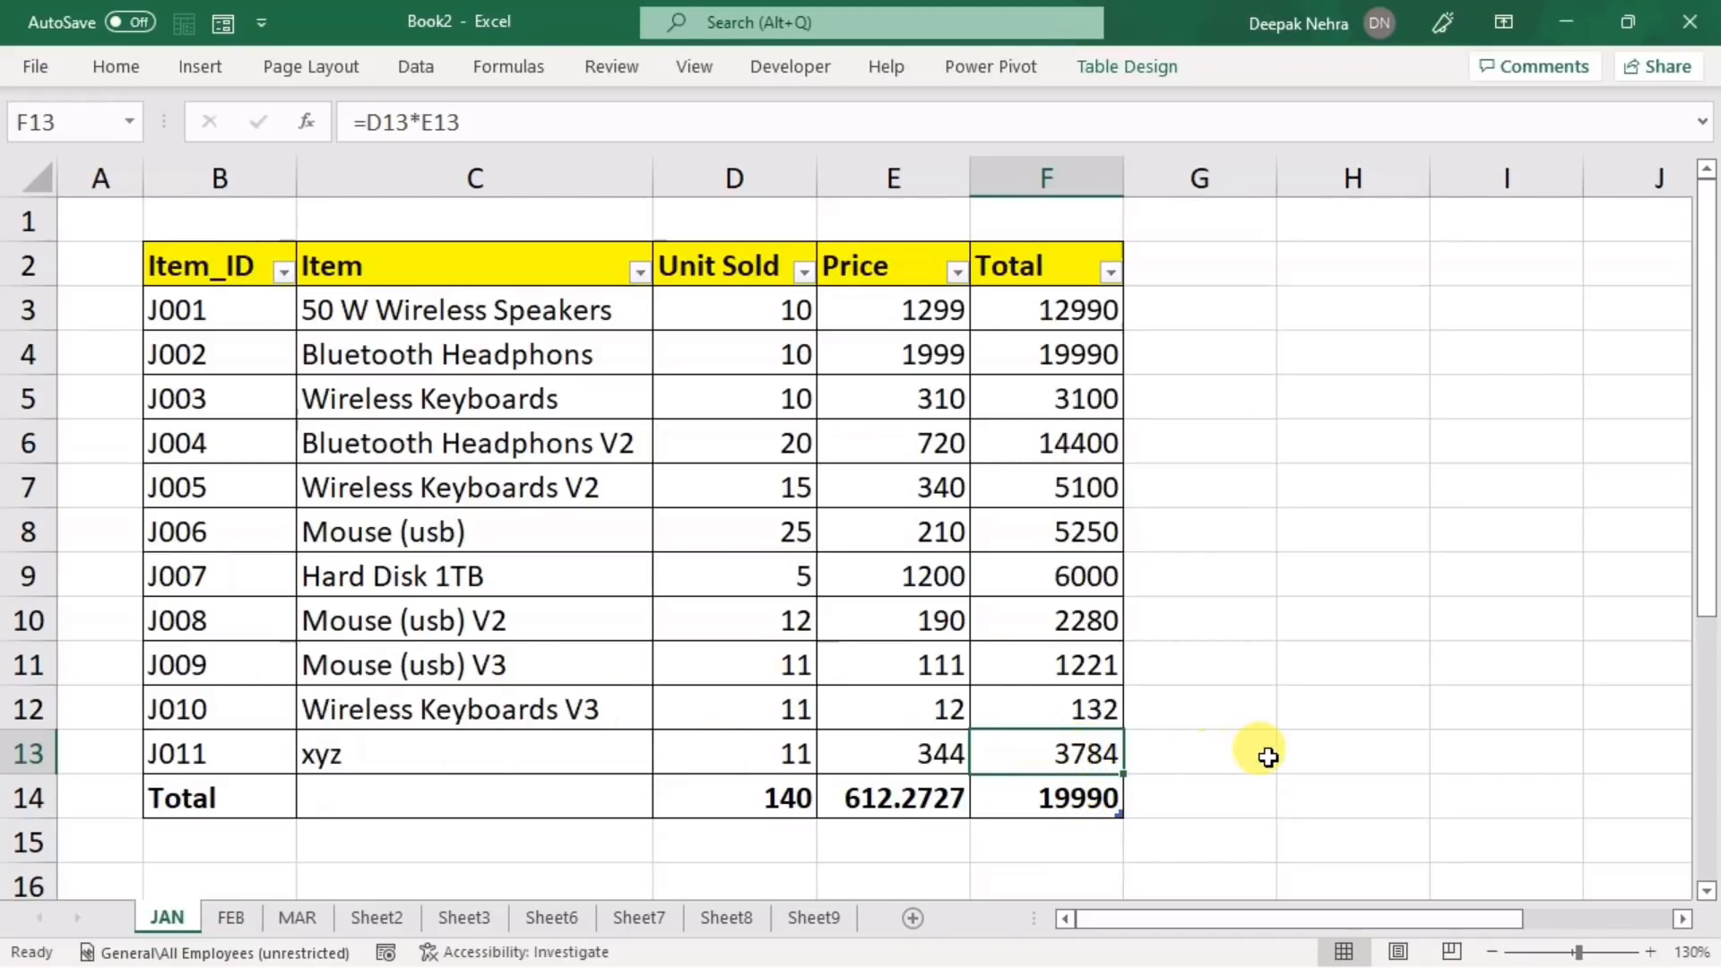
pyautogui.press('Tab')
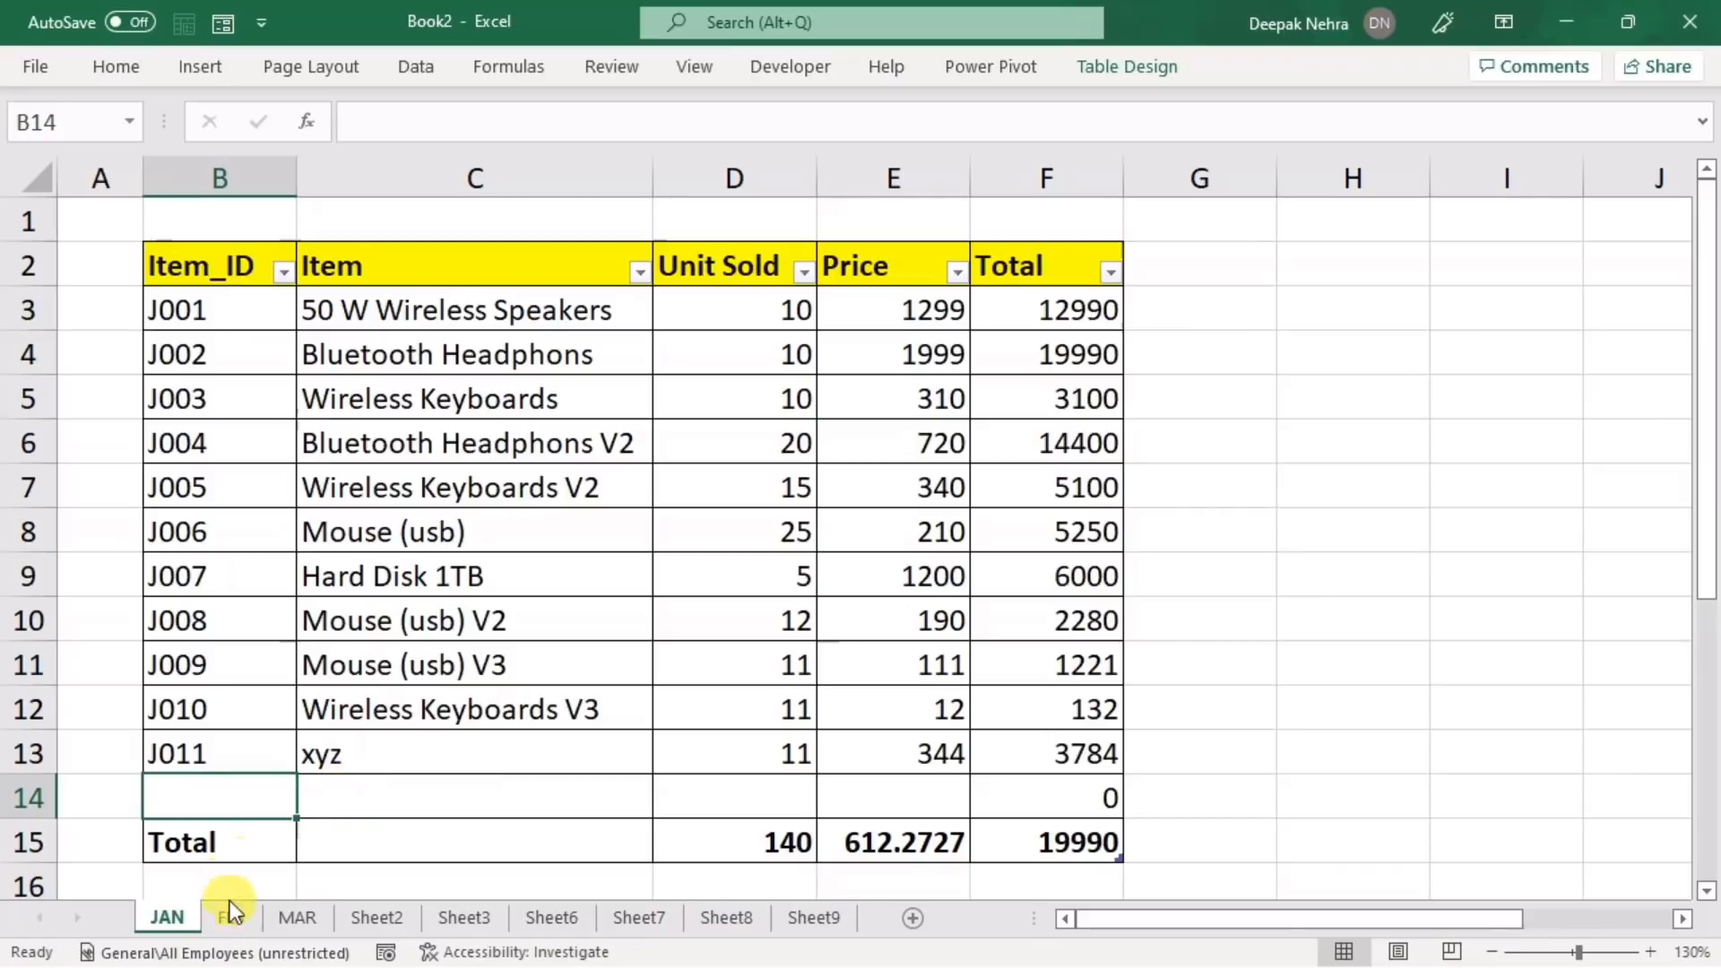
pyautogui.click(224, 916)
pyautogui.click(280, 916)
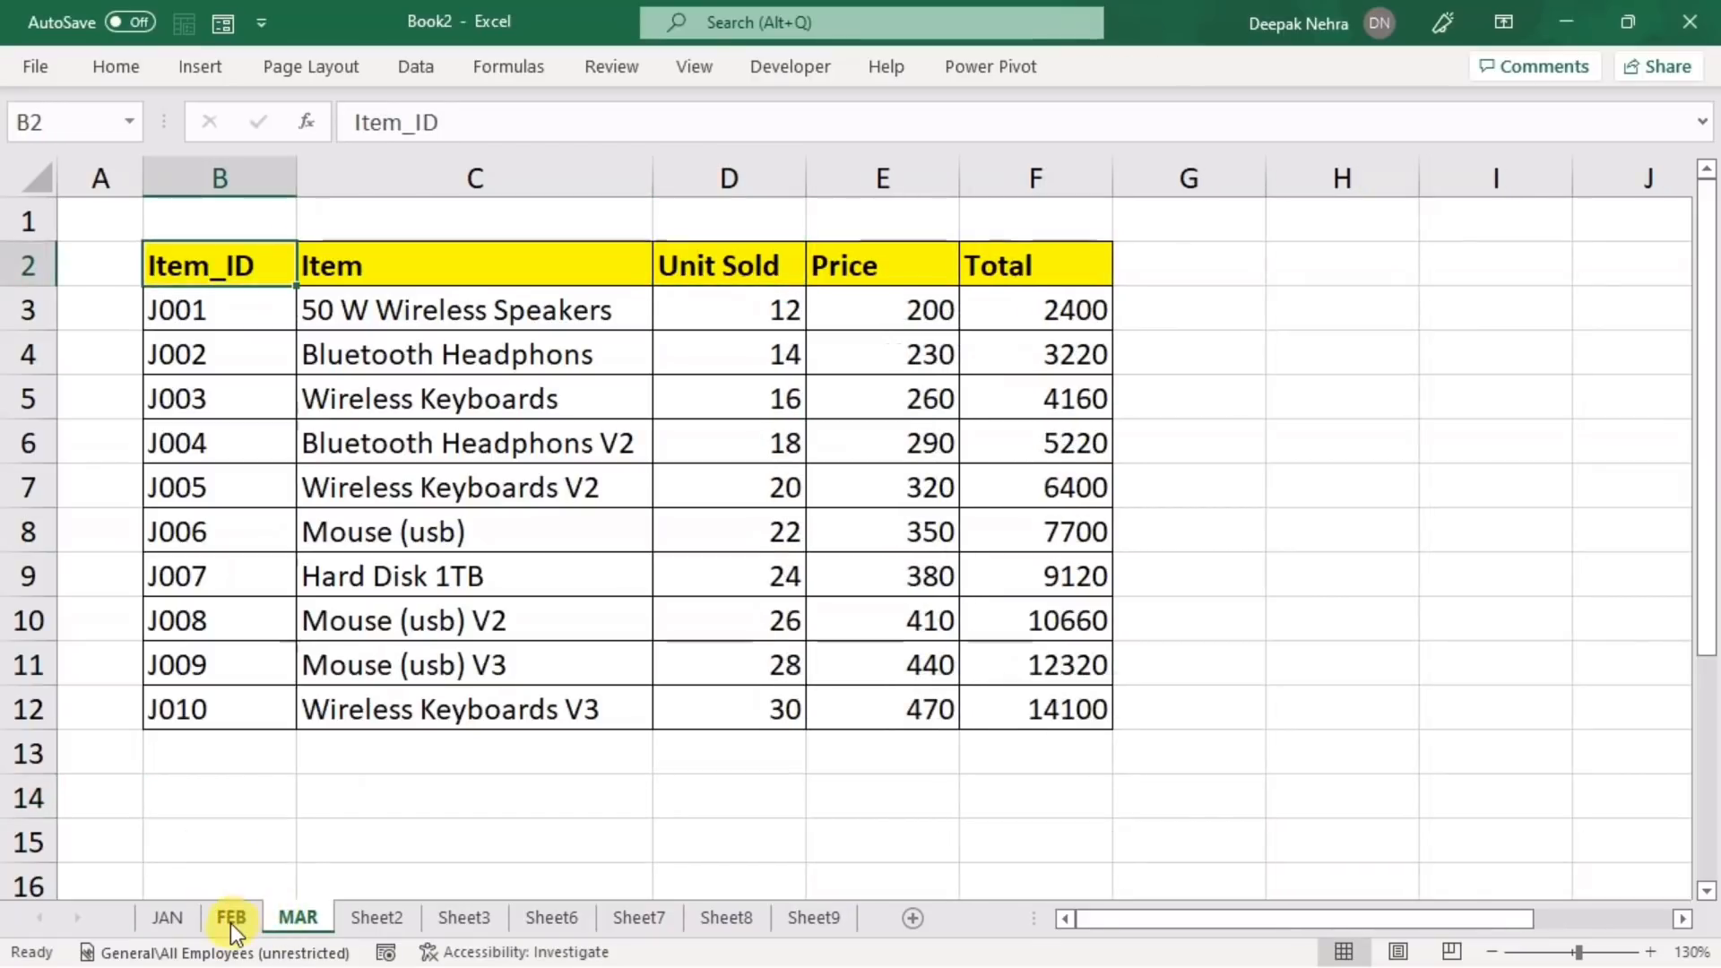
pyautogui.click(229, 918)
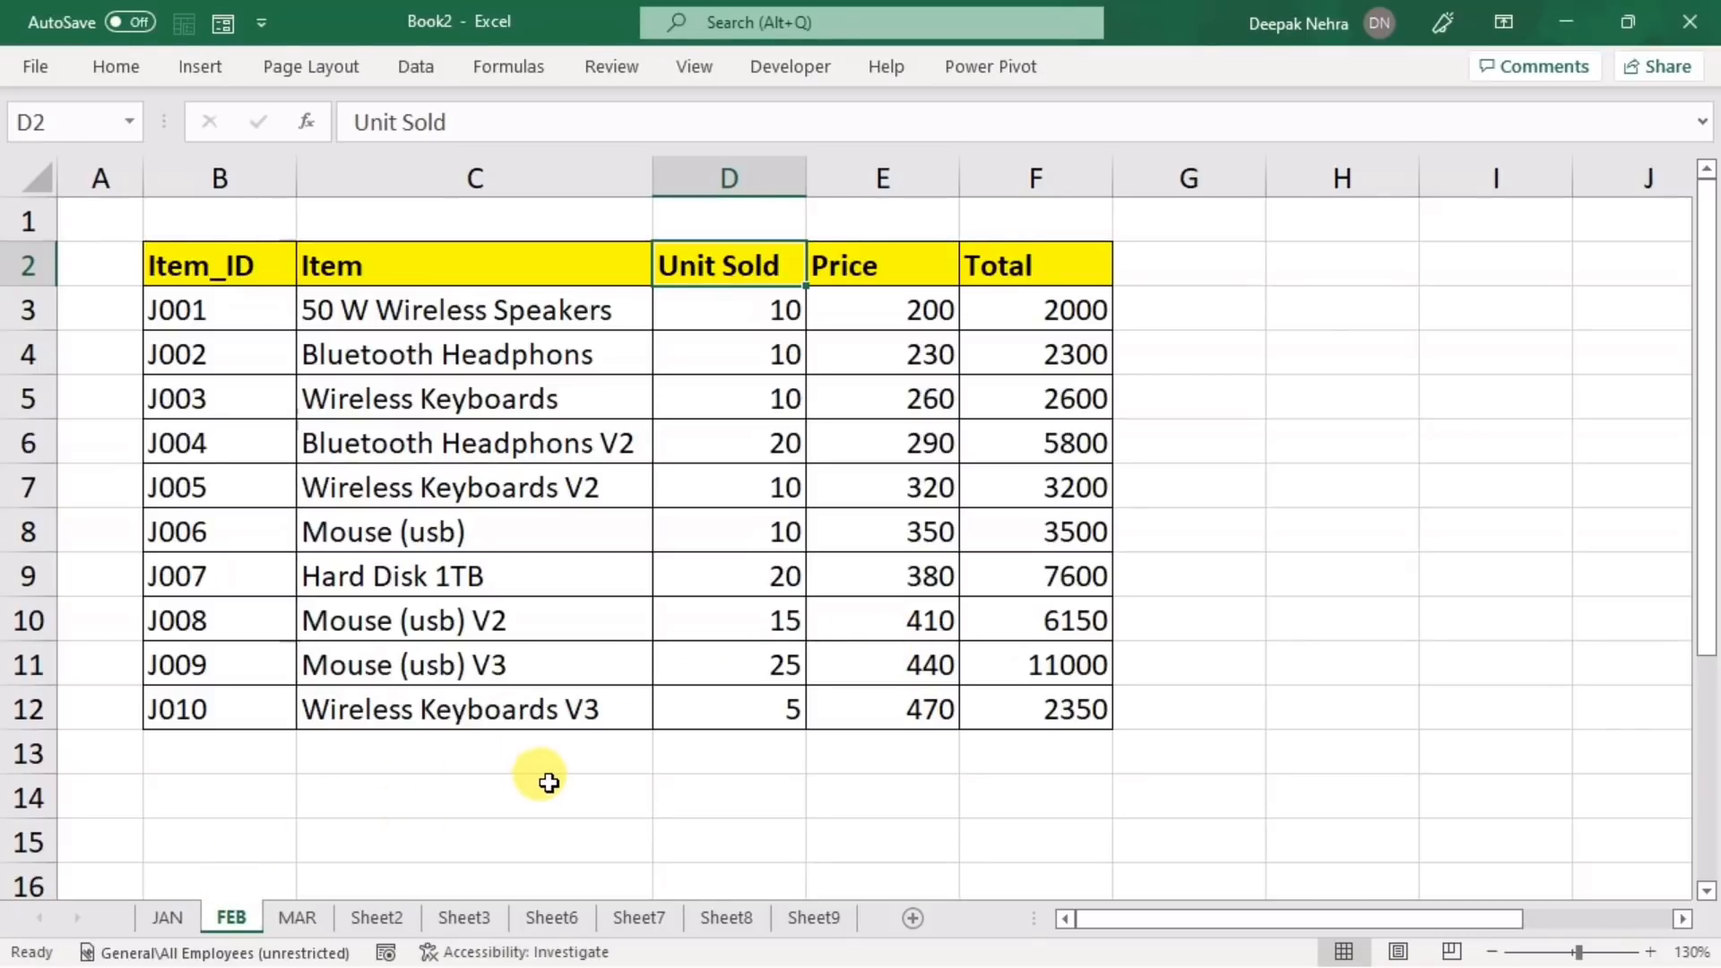
pyautogui.click(170, 916)
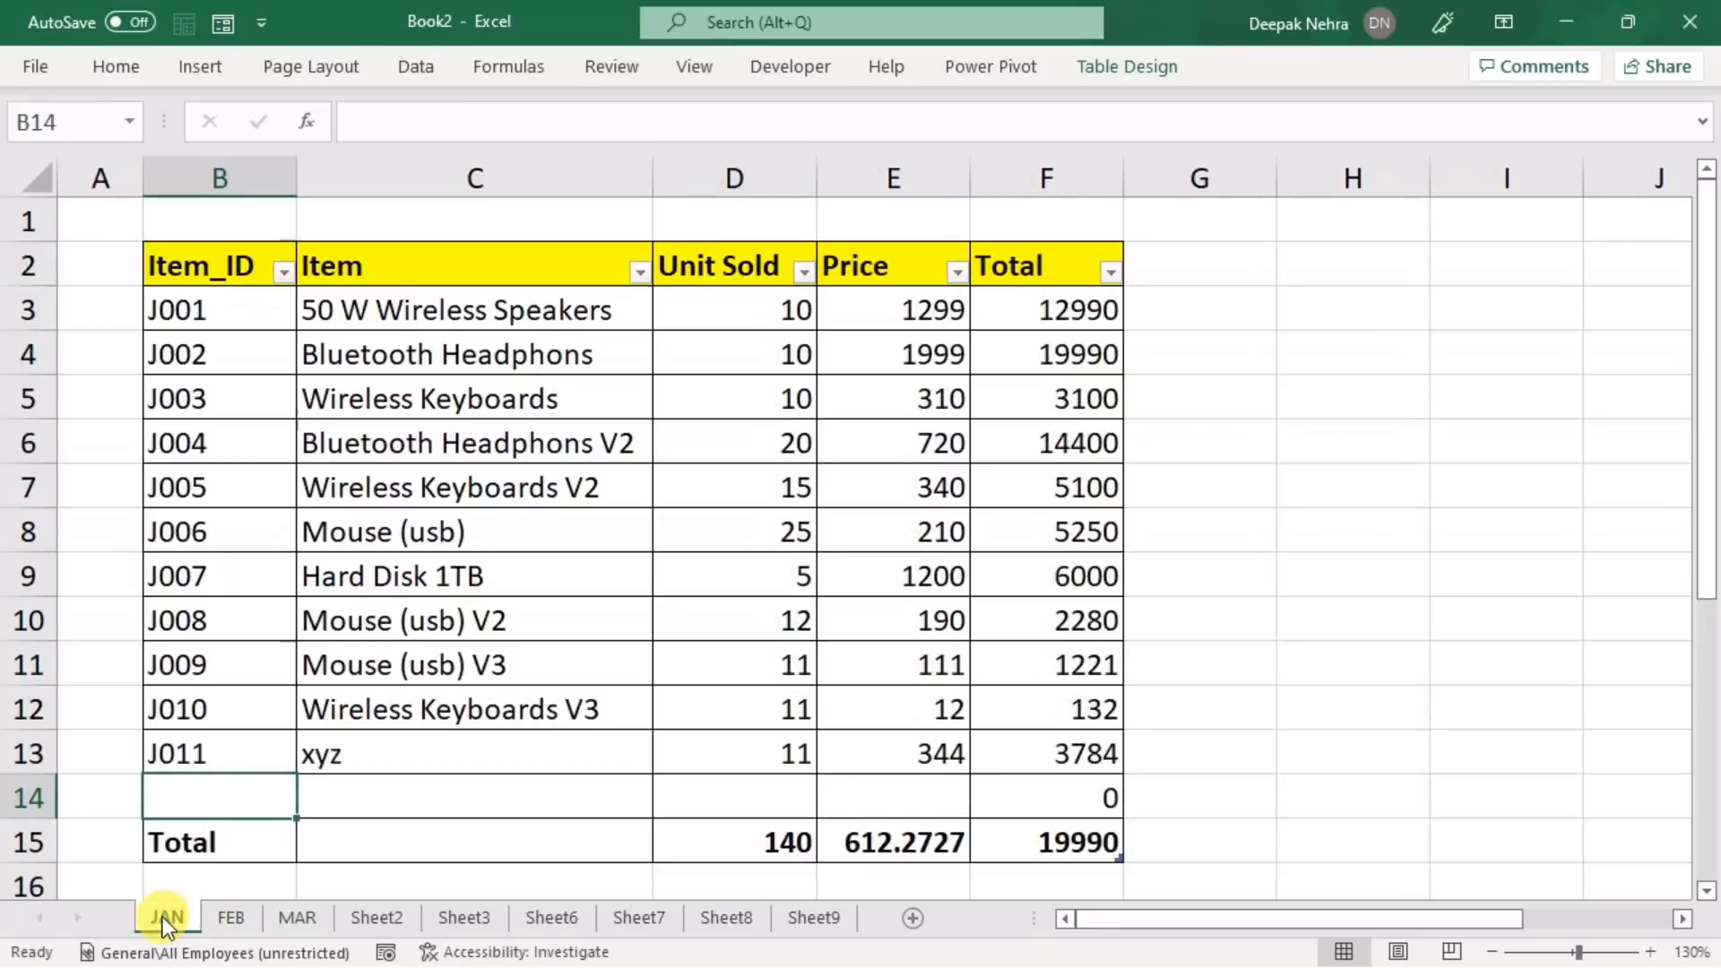
# - Rename the table on the JAN sheet as JAN
pyautogui.click(684, 513)
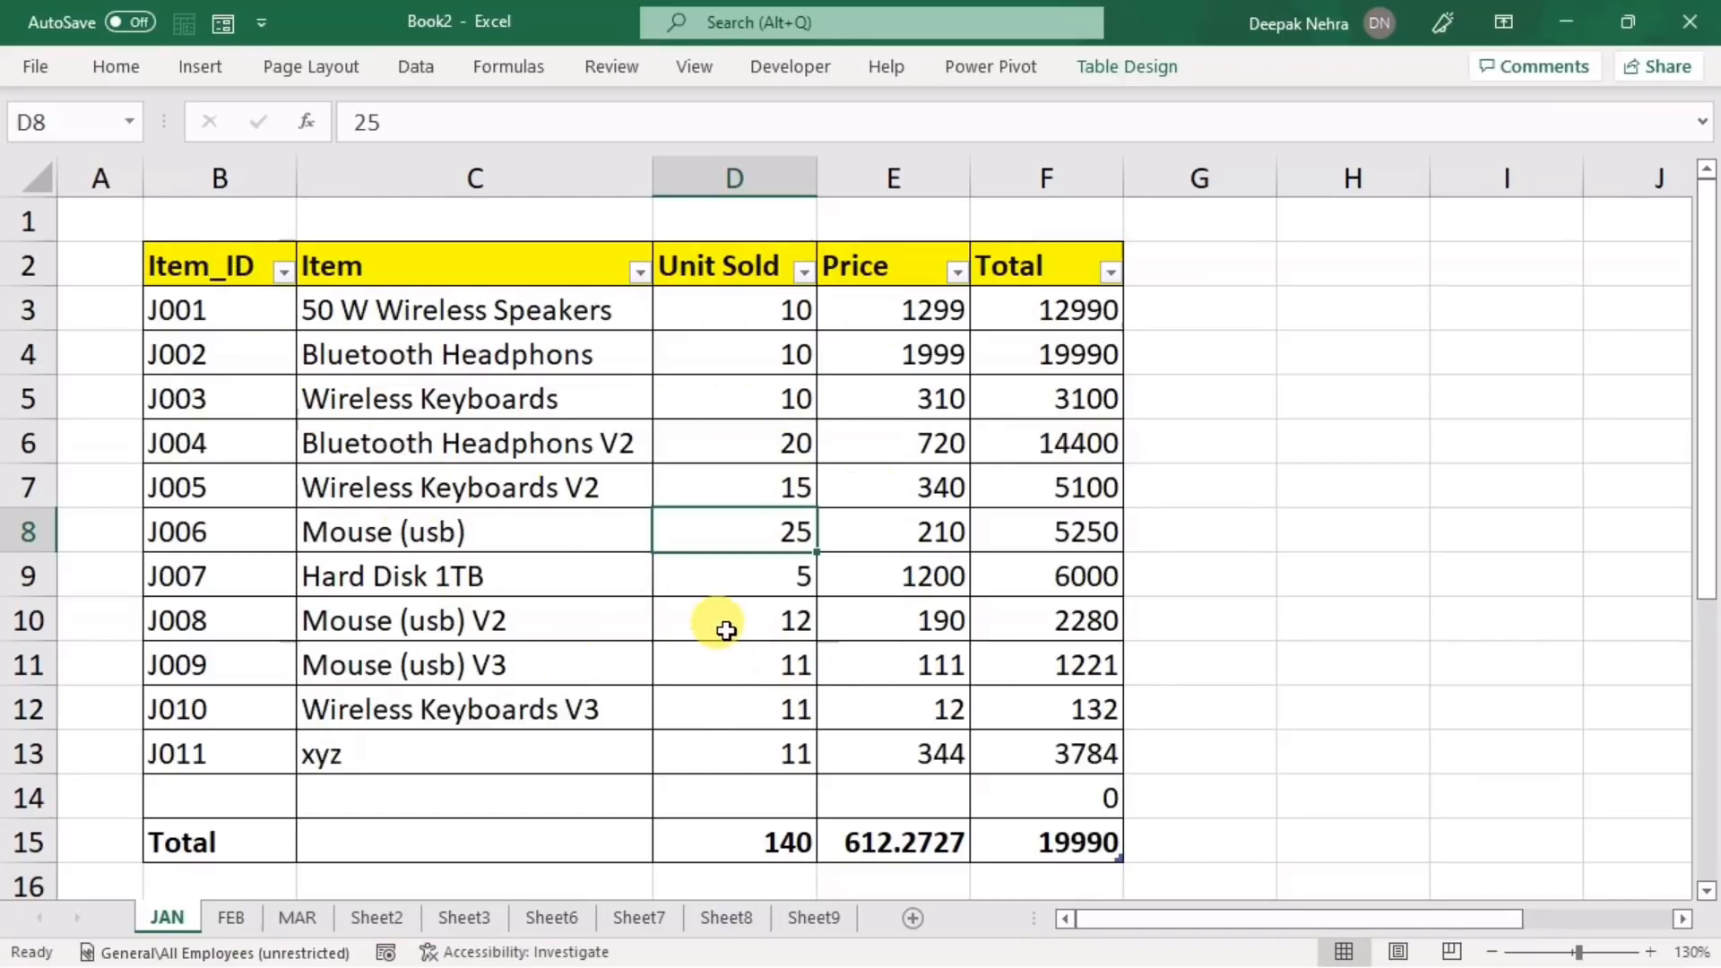
pyautogui.click(1133, 68)
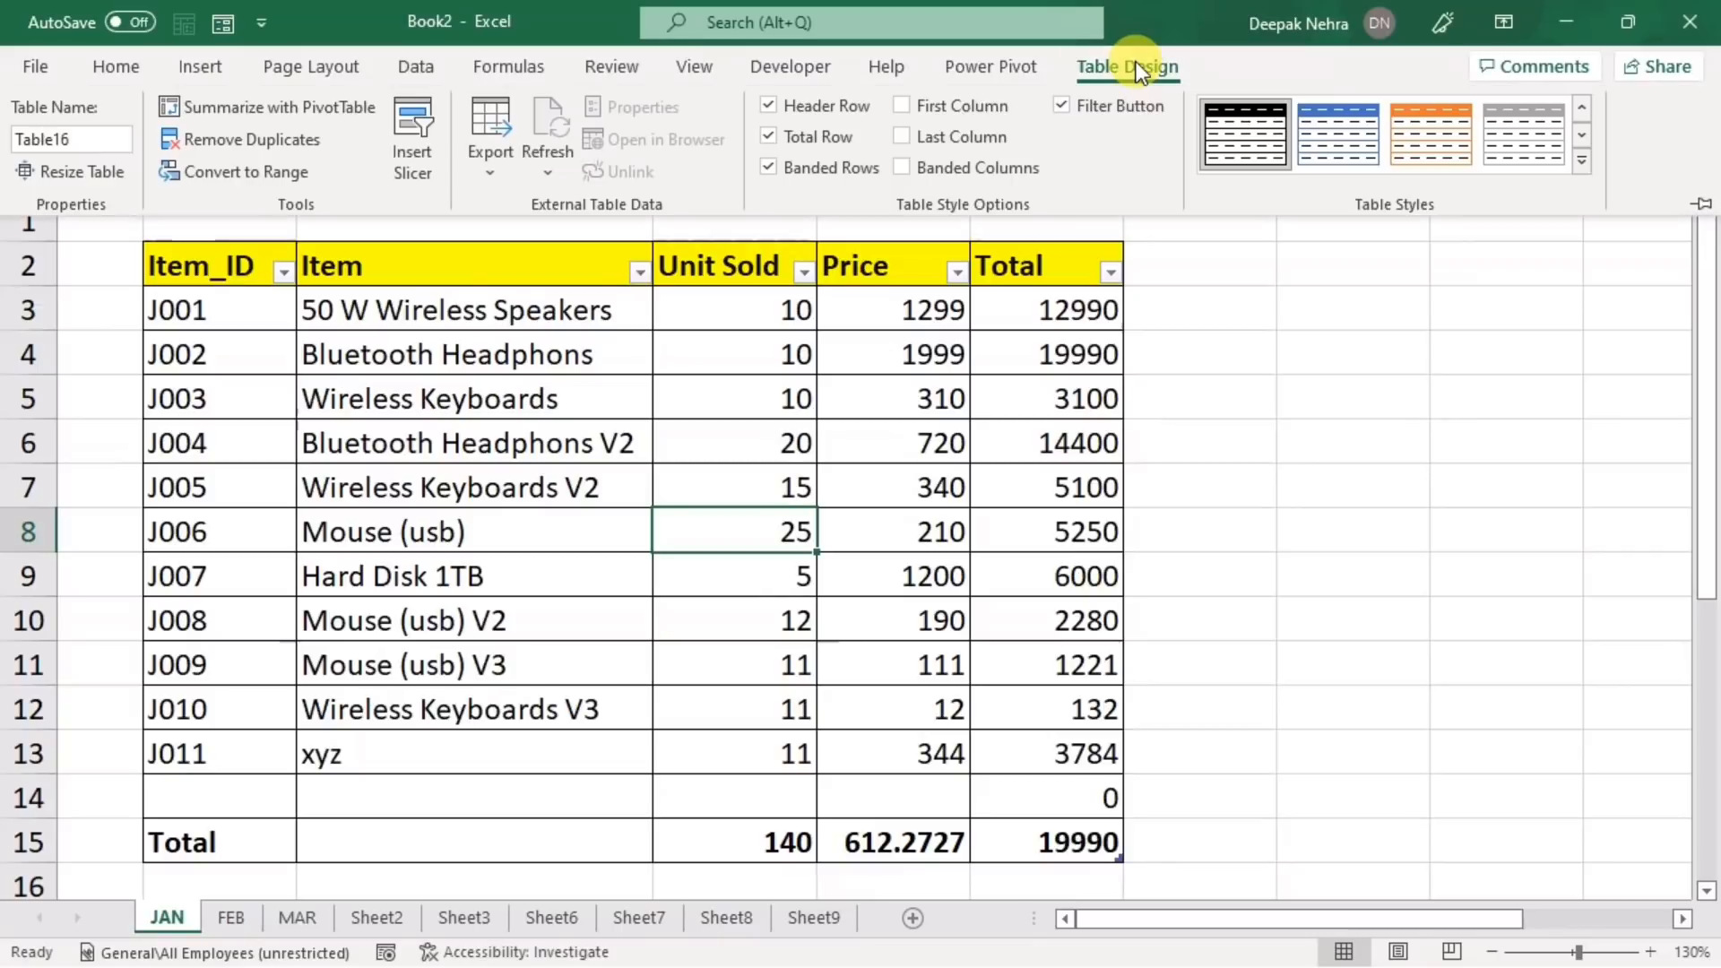
pyautogui.click(99, 139)
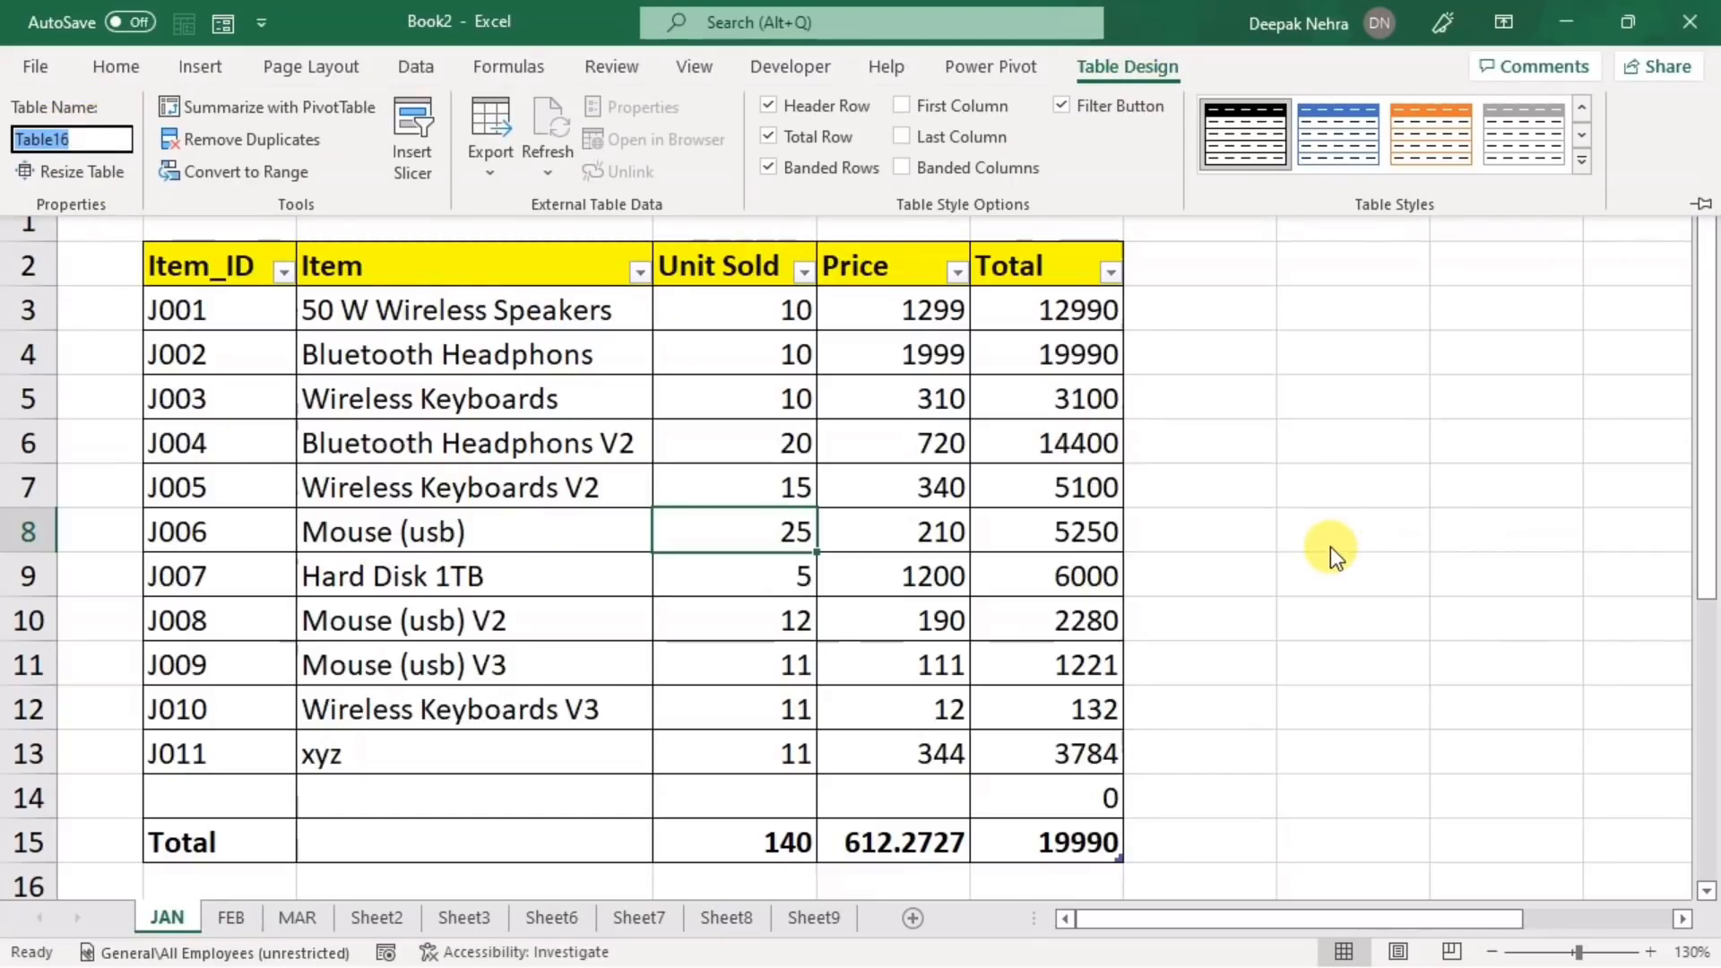
pyautogui.write('JAN')
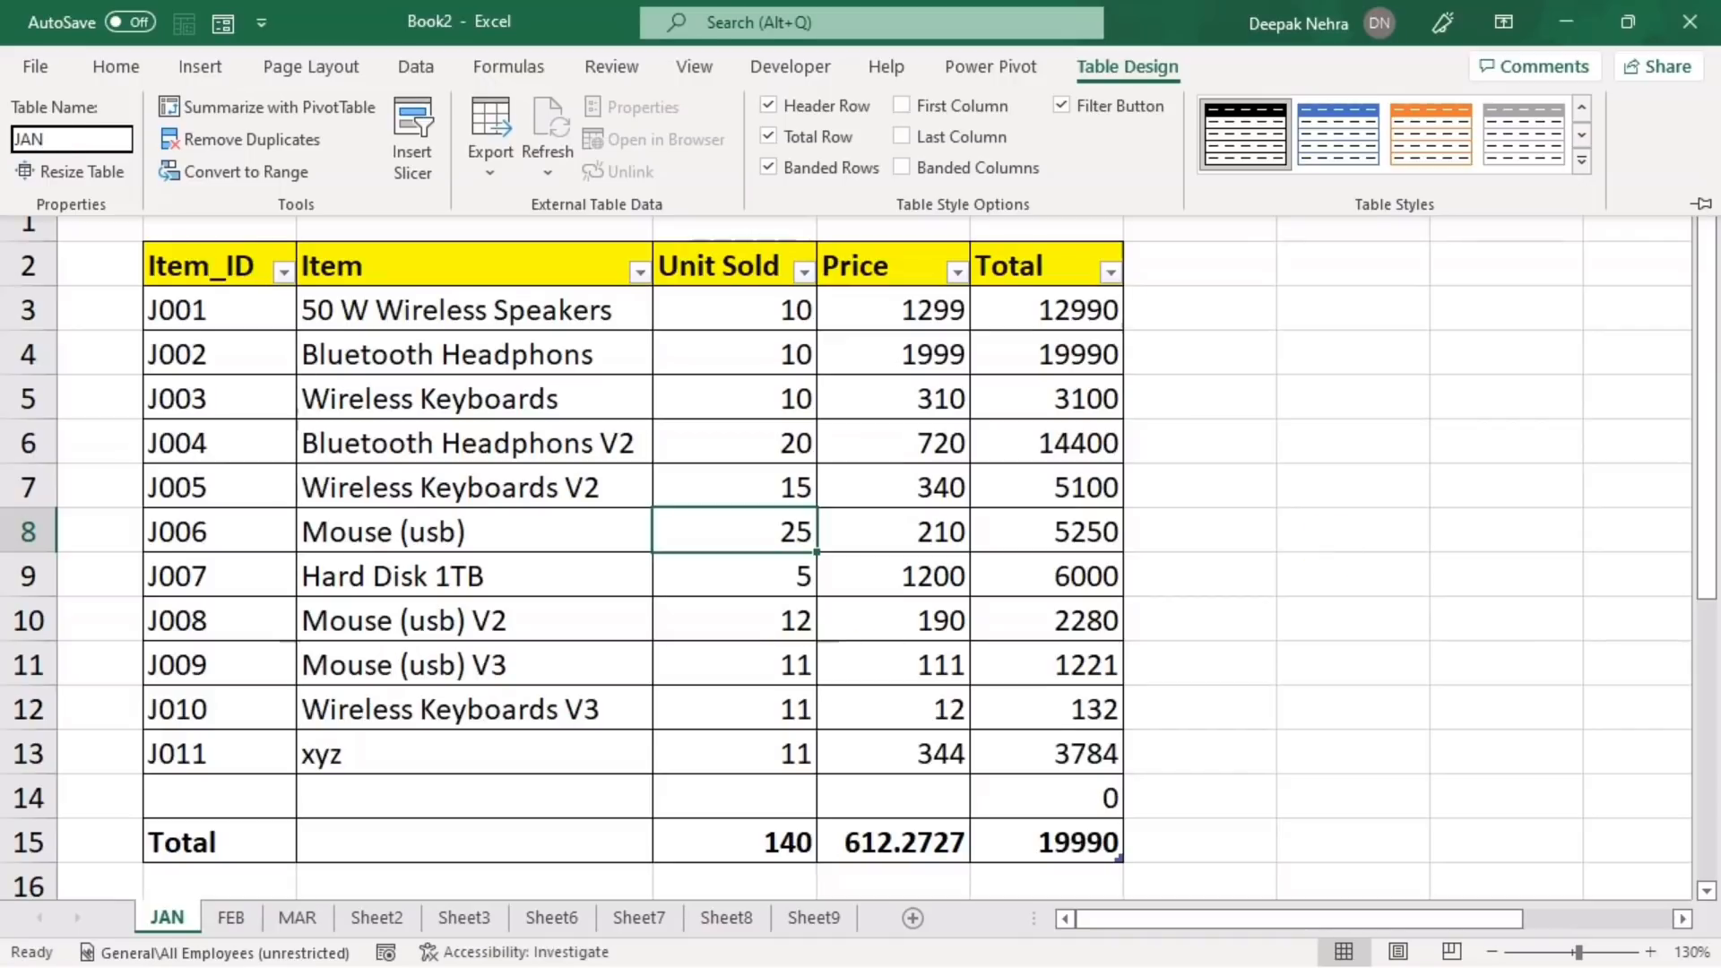
pyautogui.press('Return')
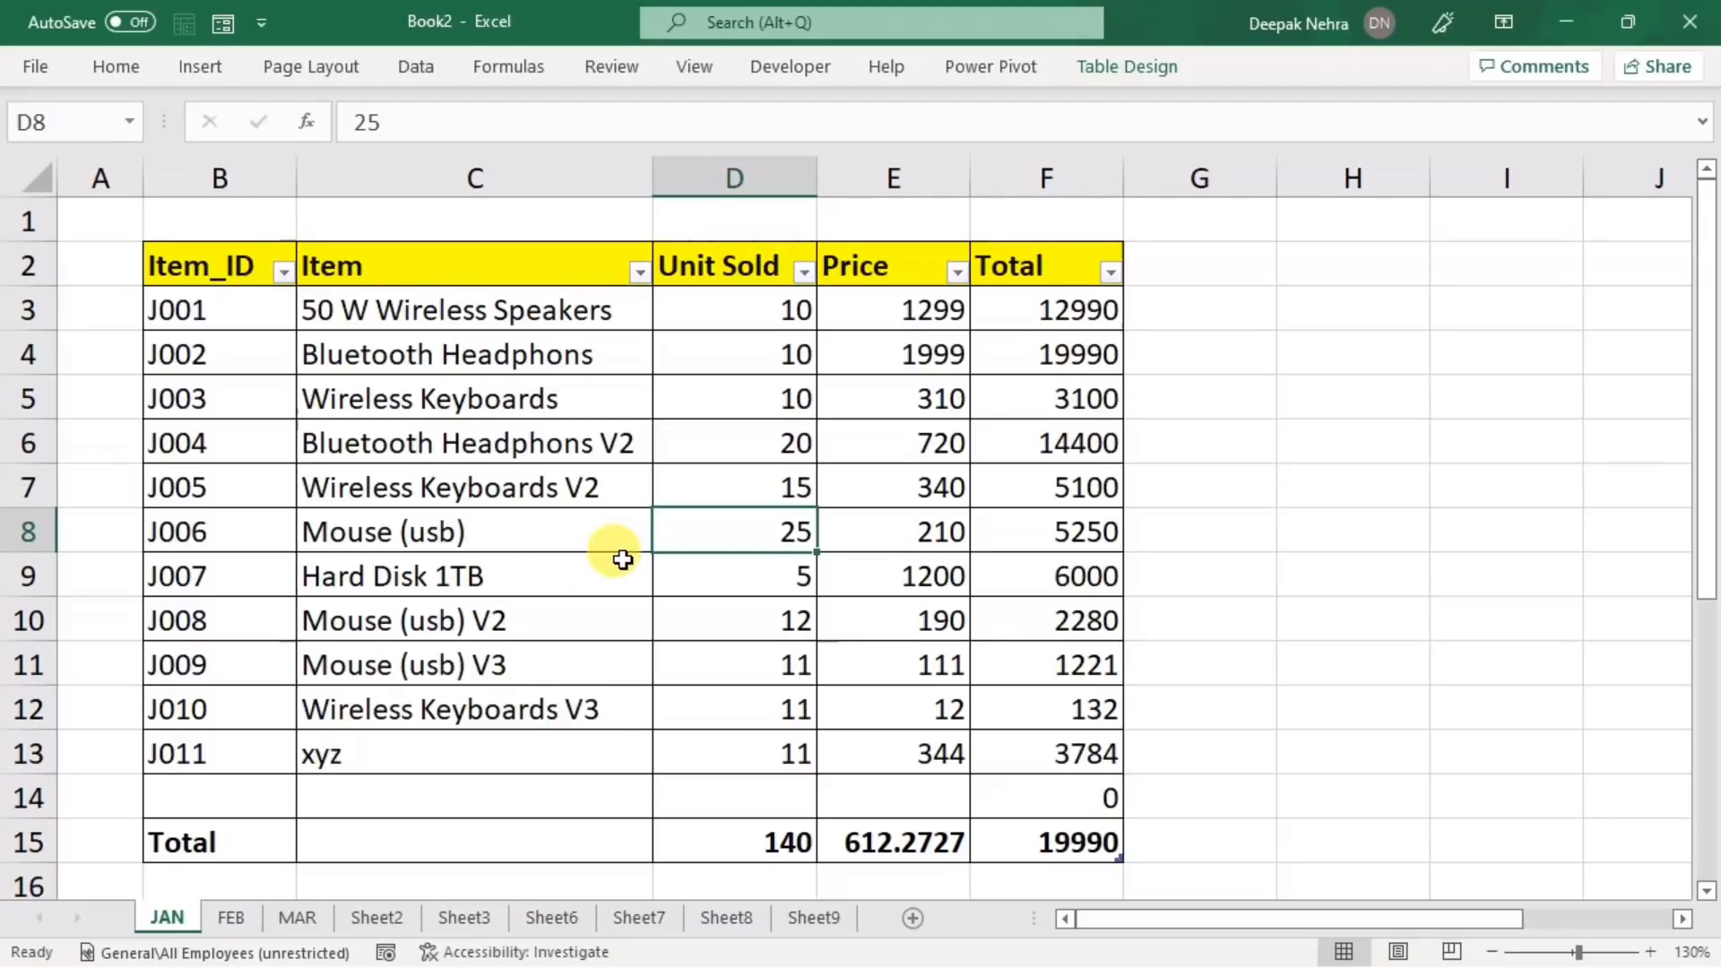
# - Convert the sales data in B2:F12 on the FEB sheet into a table with headers
pyautogui.click(224, 917)
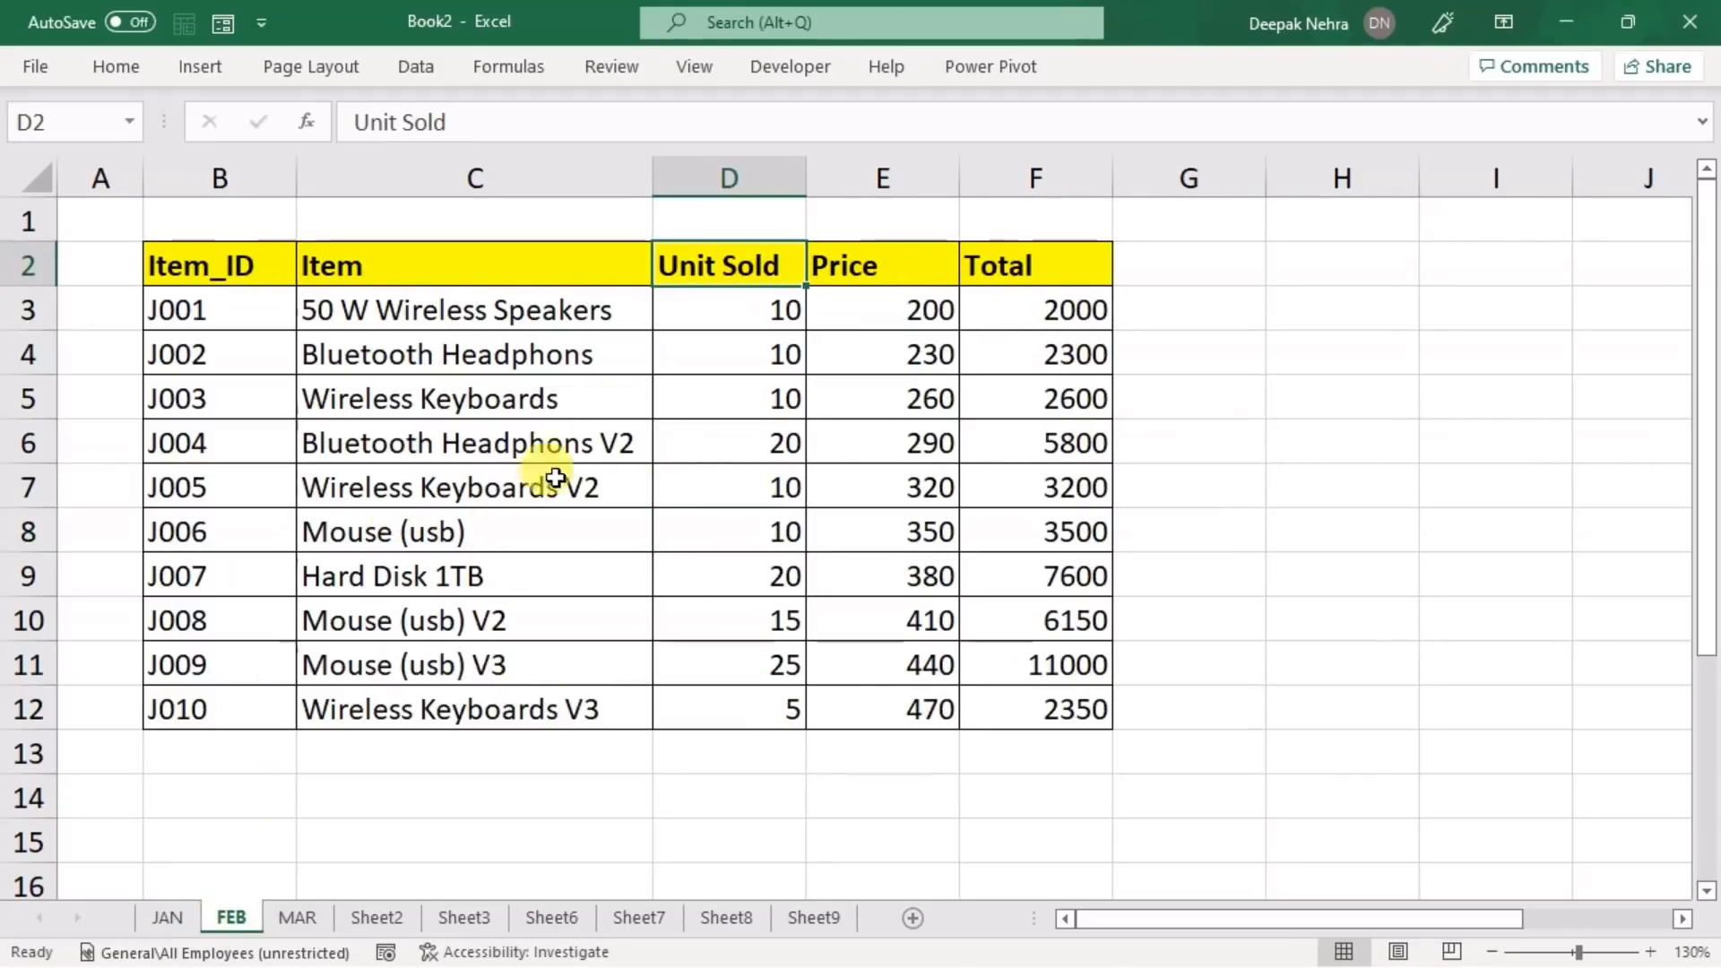
pyautogui.click(590, 405)
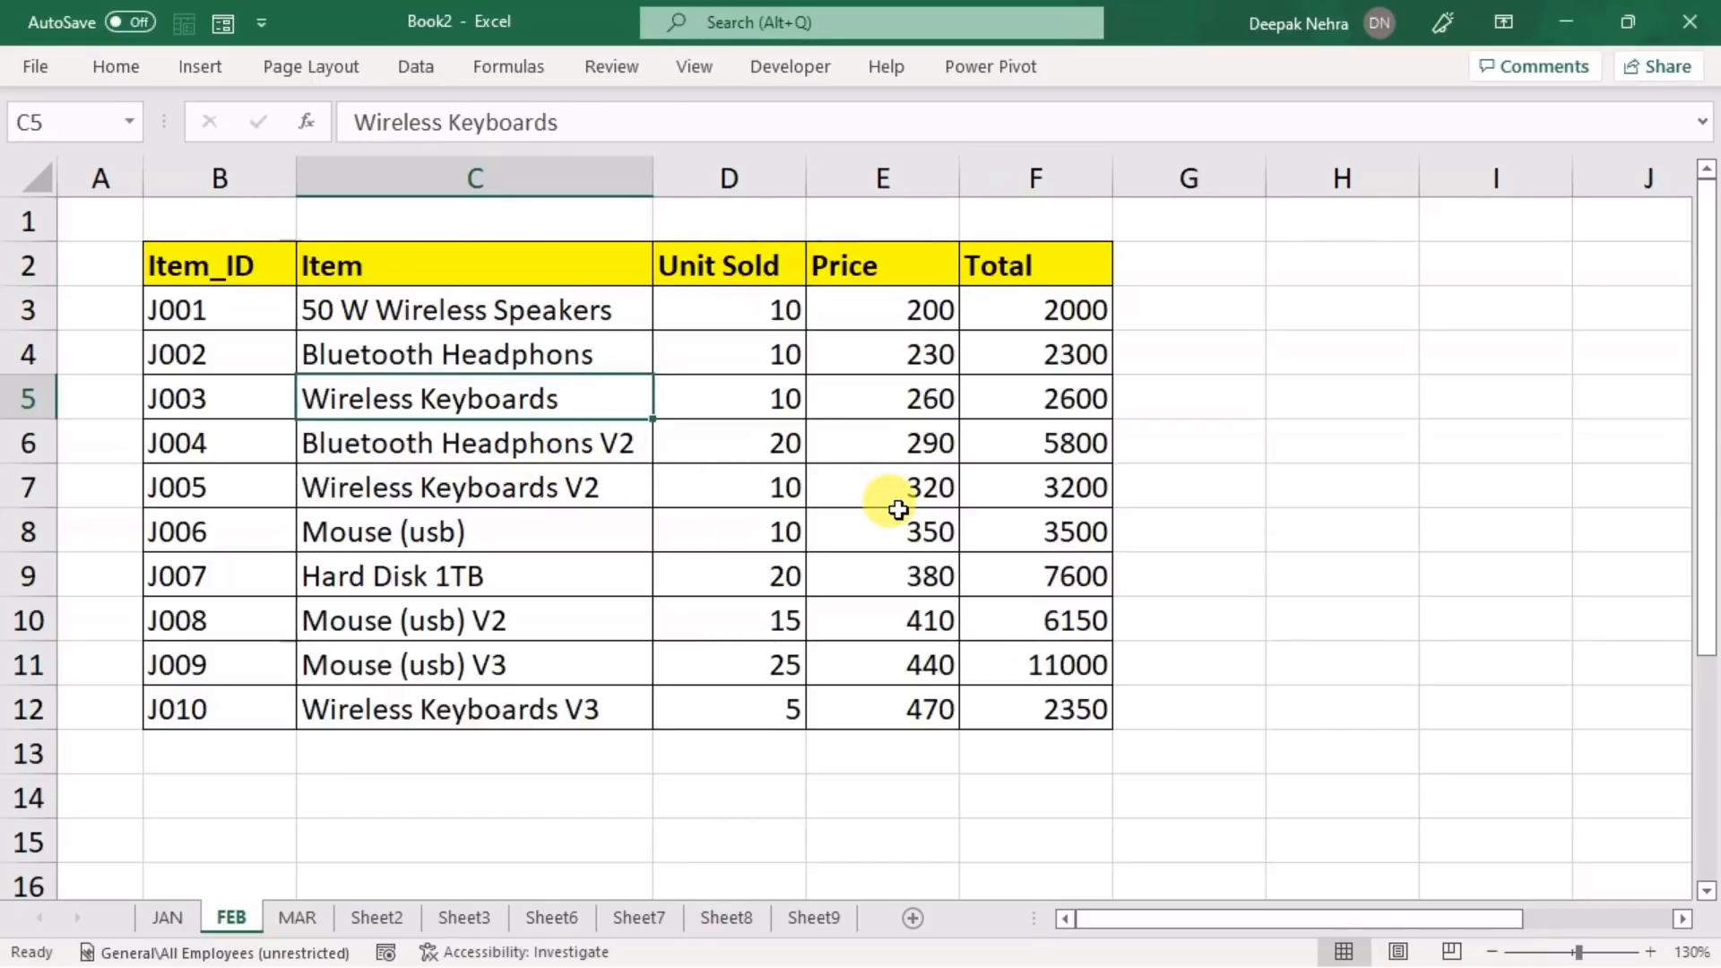
pyautogui.hotkey('ctrl', 't')
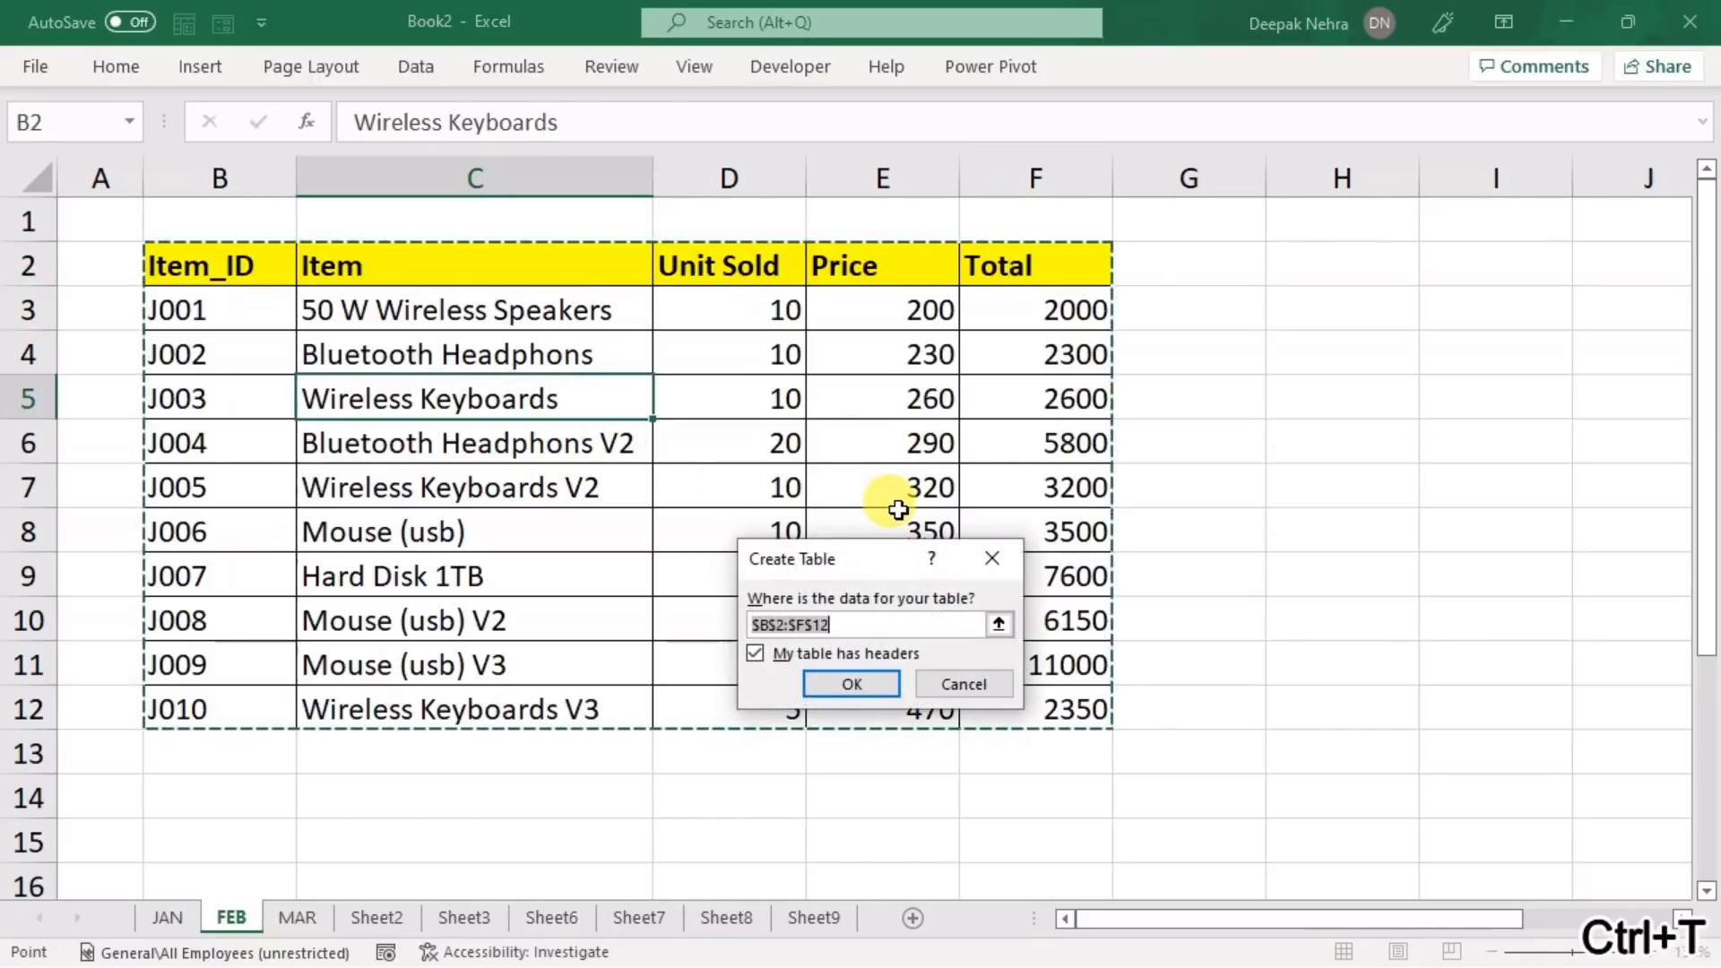
pyautogui.click(846, 682)
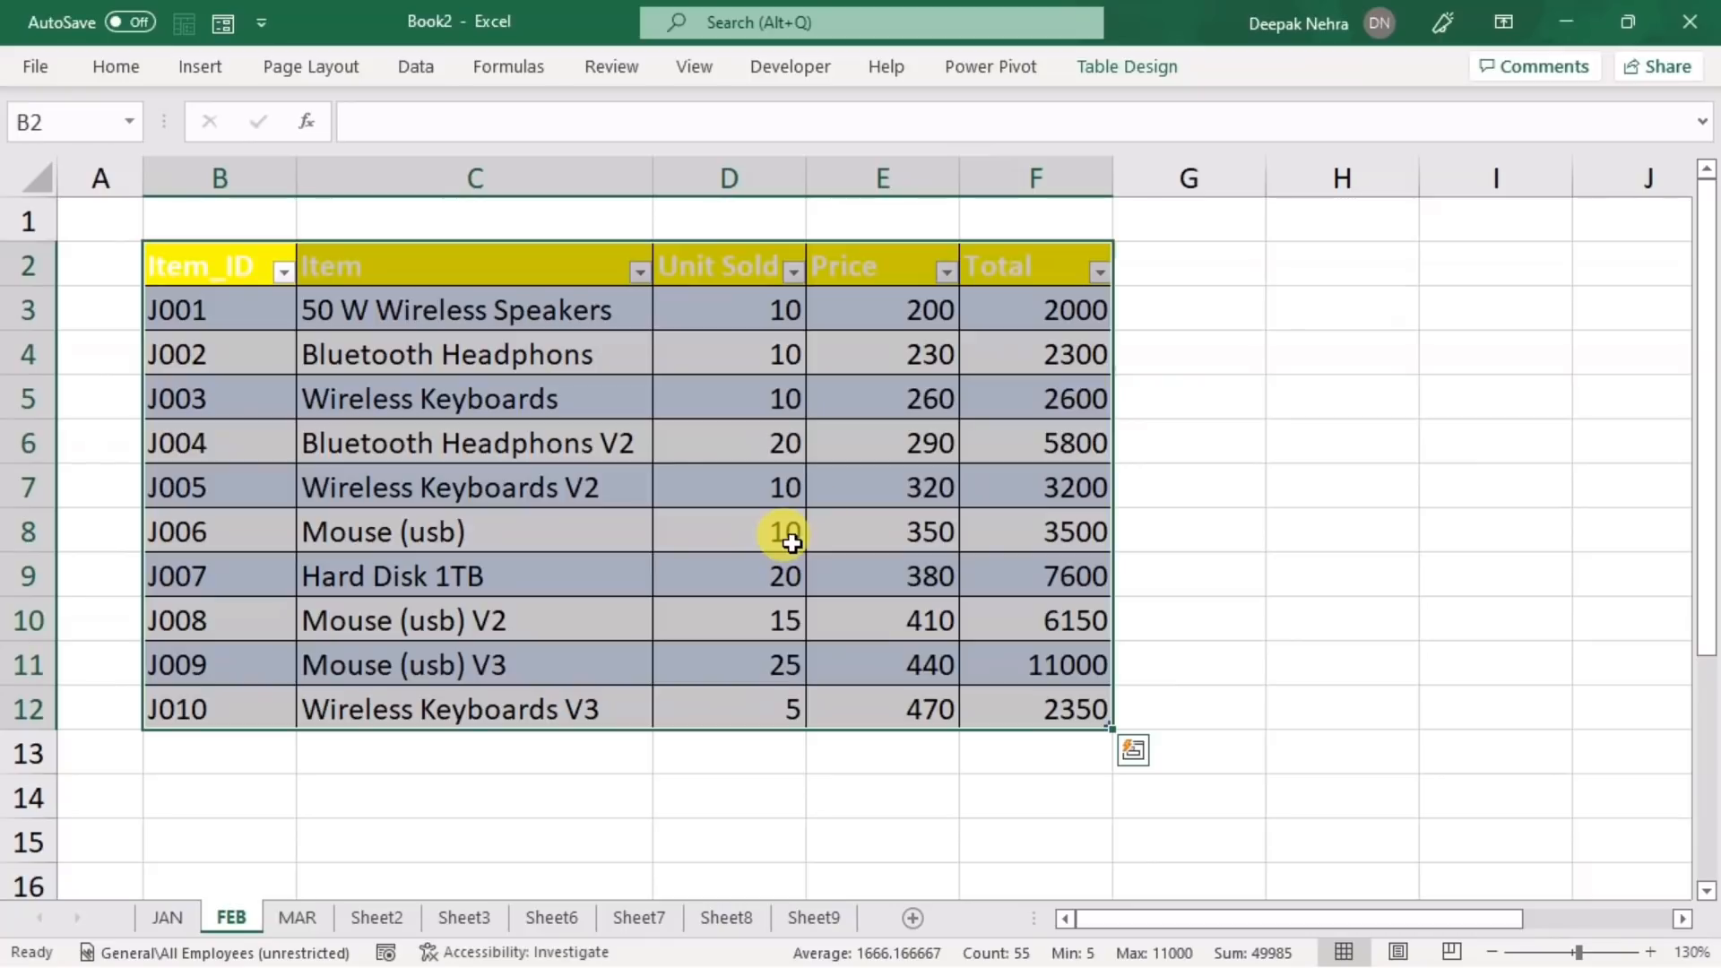
# - Apply the plain, uncoloured first style of the Light group to the FEB table
pyautogui.click(1126, 62)
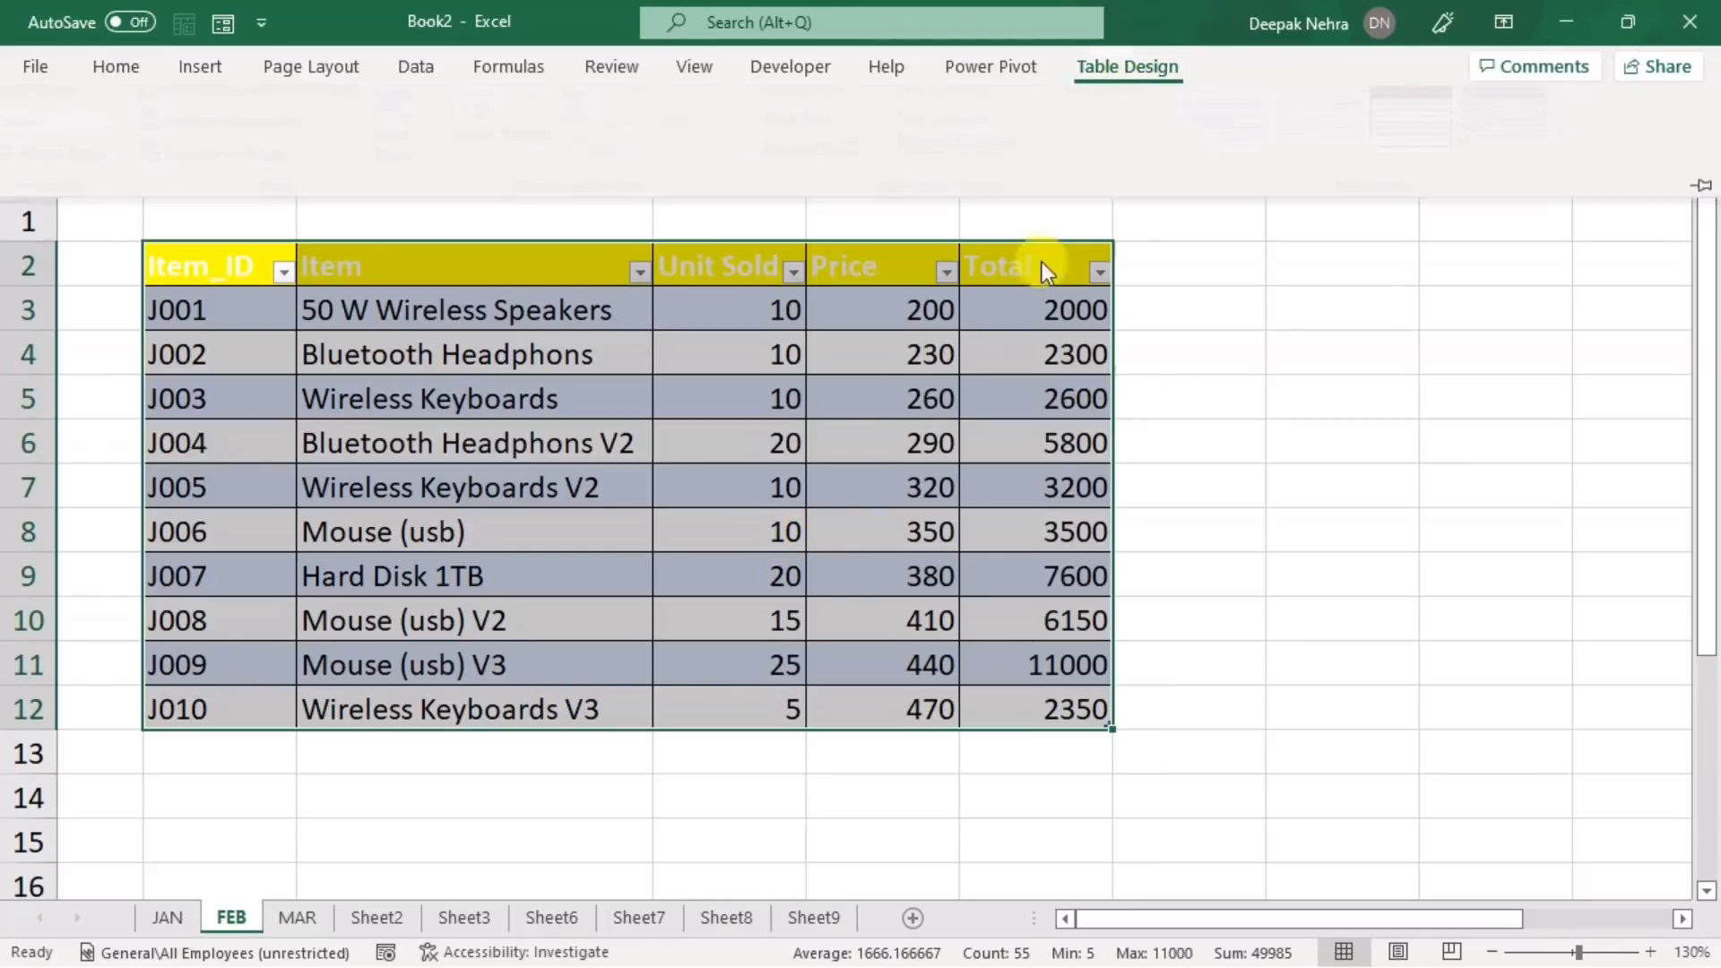
pyautogui.click(1579, 167)
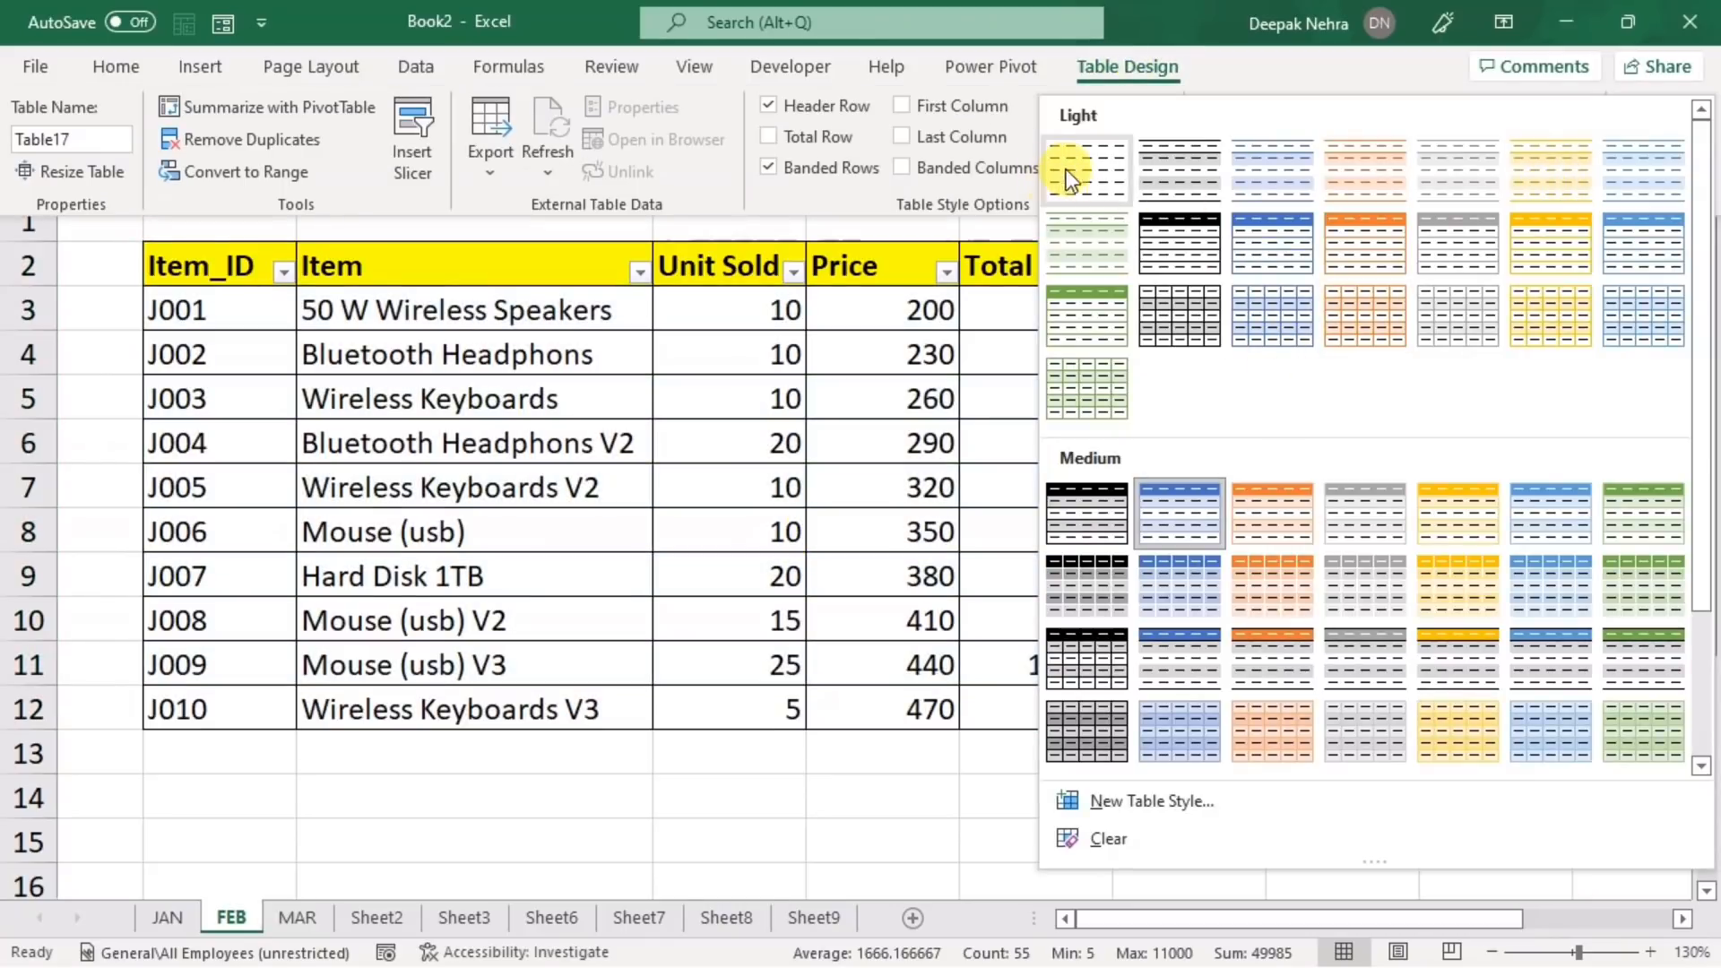
pyautogui.click(1082, 168)
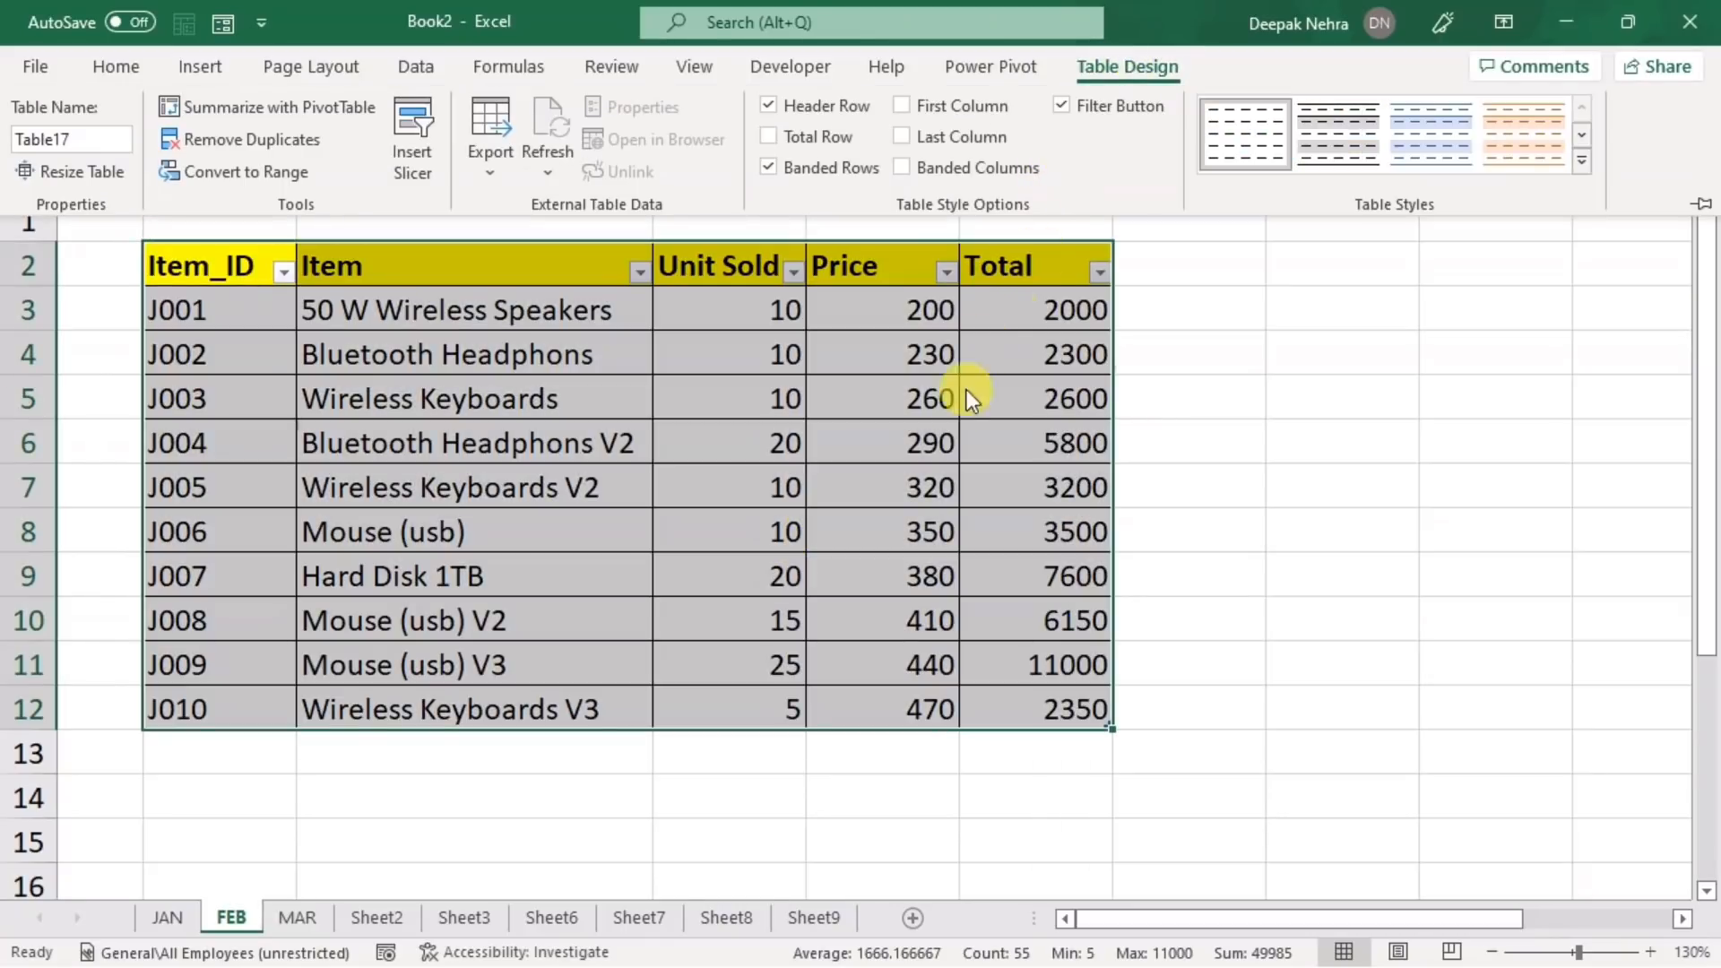
# - Rename the table on the FEB sheet as FEB
pyautogui.click(101, 143)
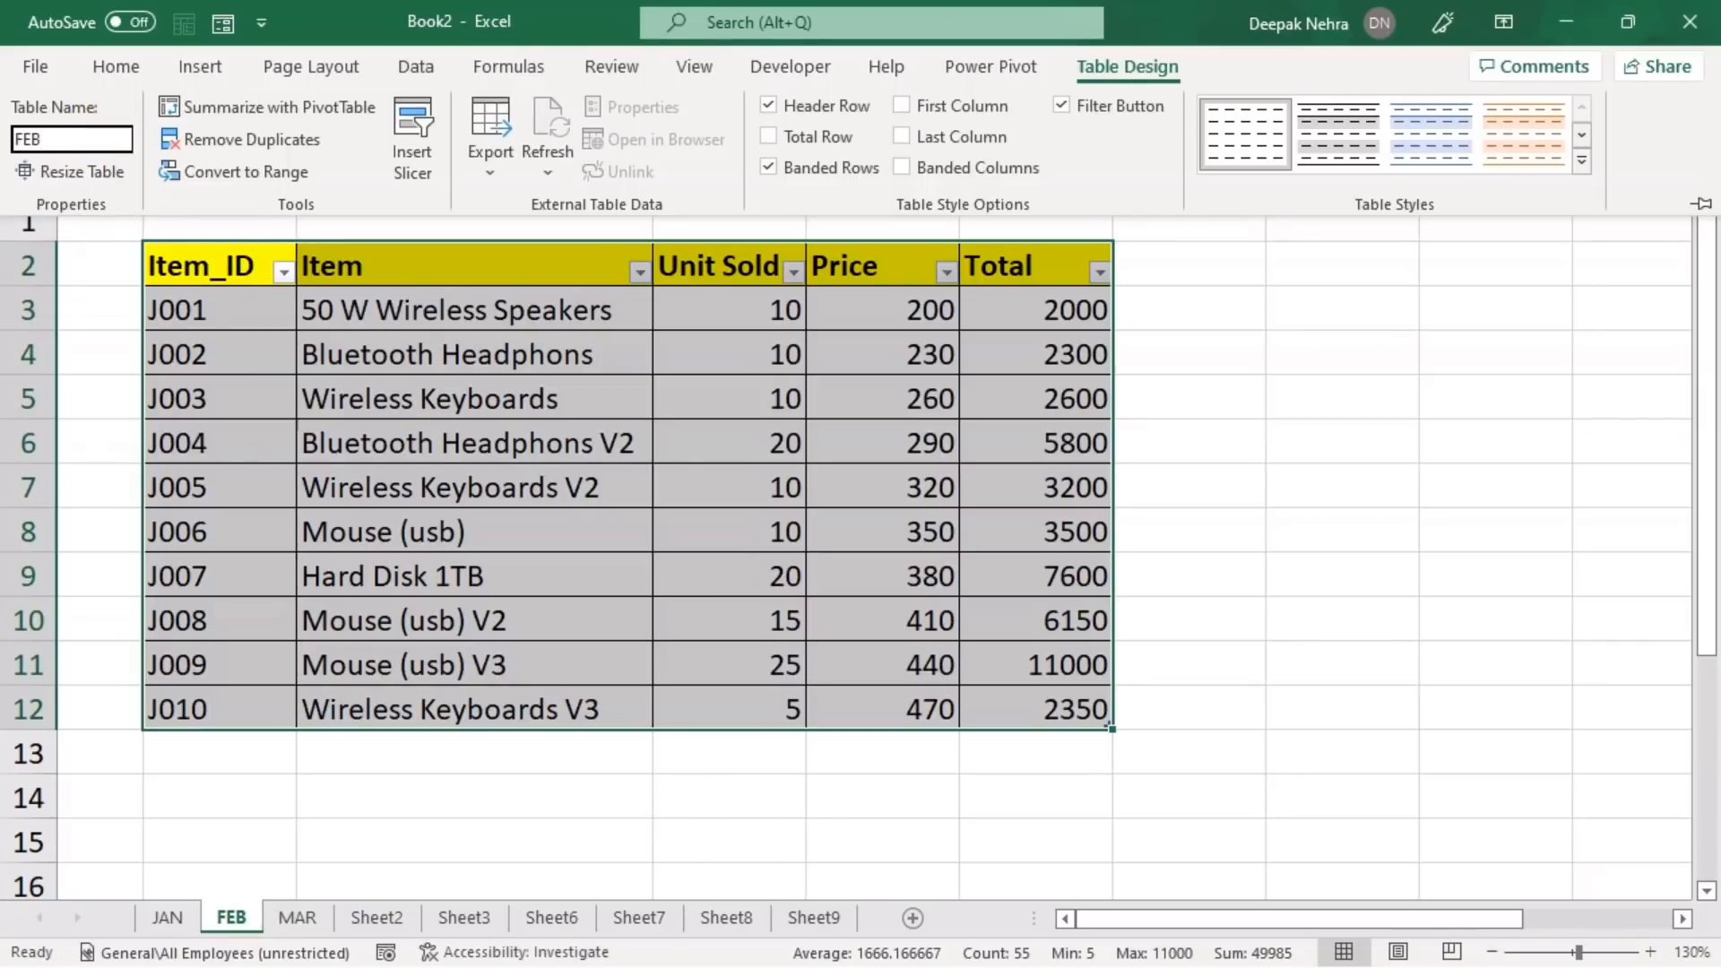
pyautogui.press('Return')
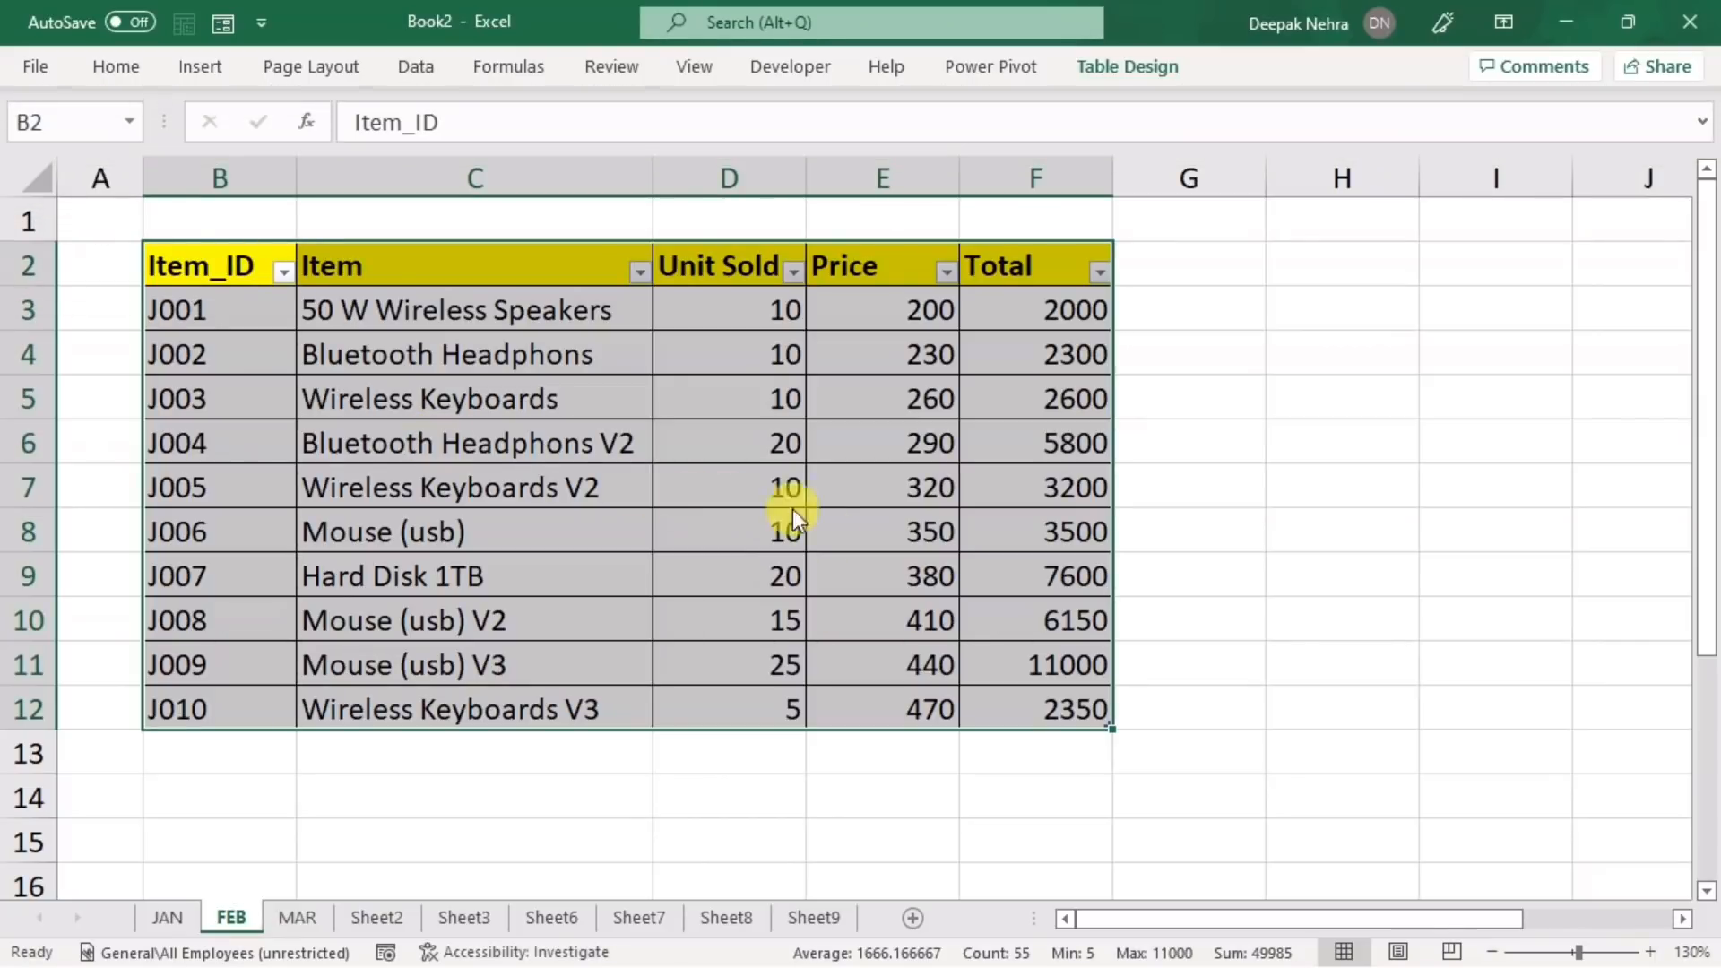
# - Convert the sales data in B2:F12 on the MAR sheet into a table with headers
pyautogui.click(296, 918)
pyautogui.click(556, 491)
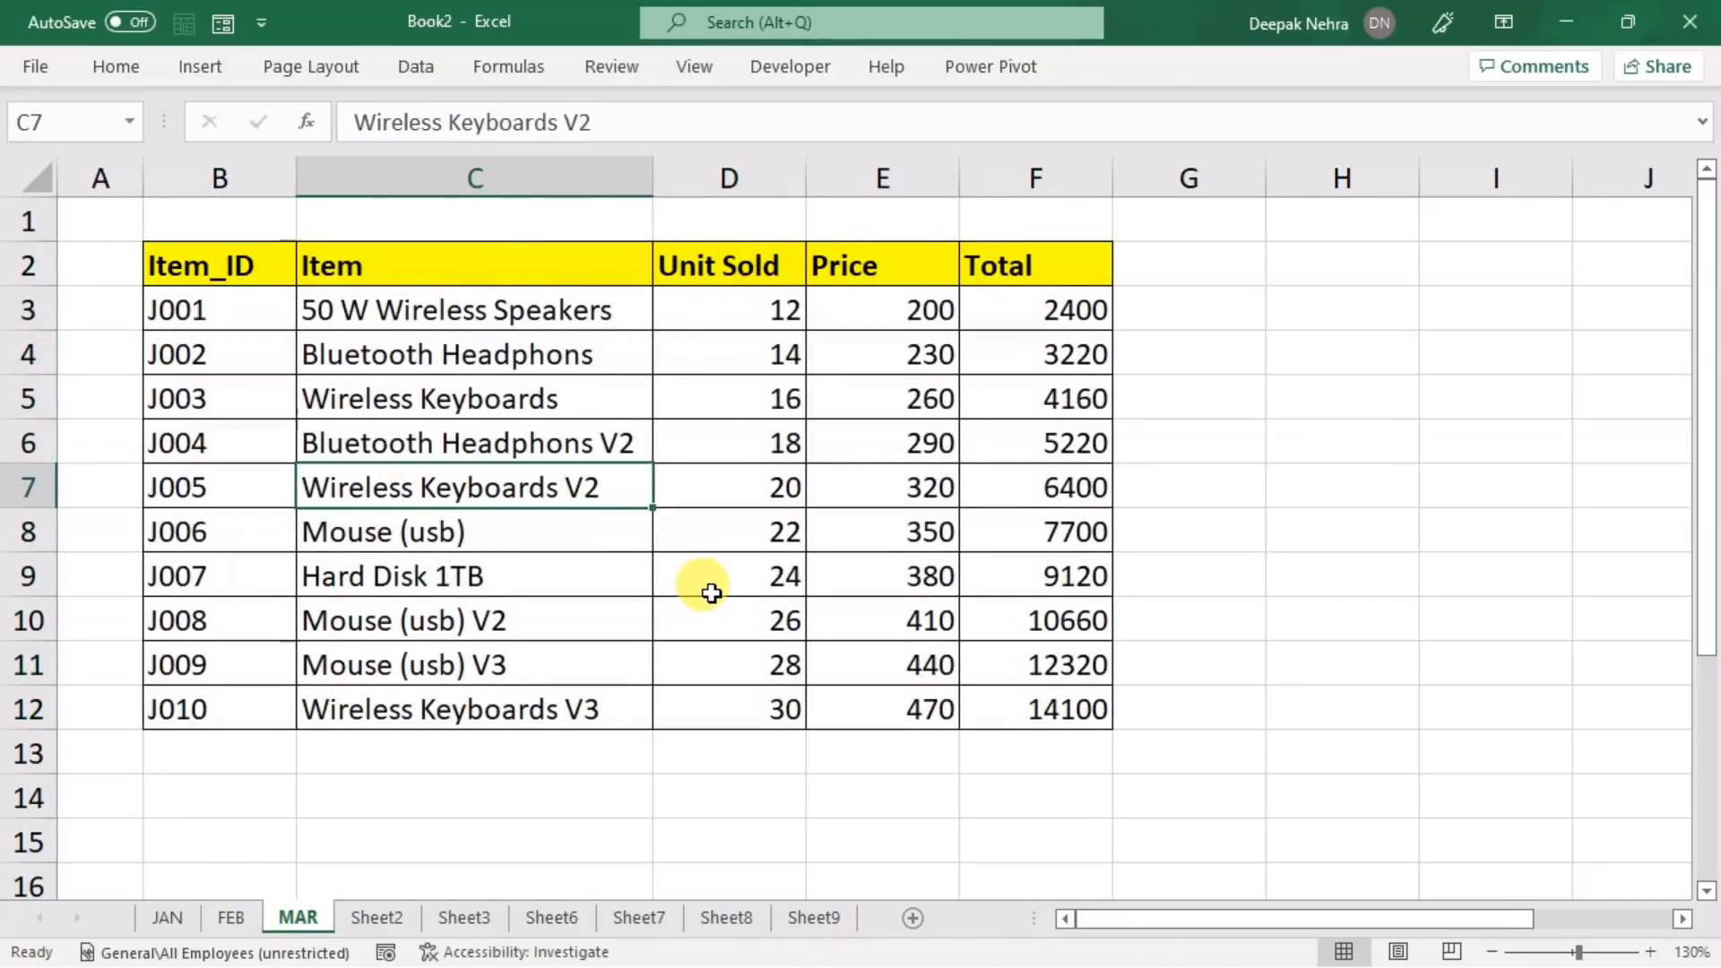
pyautogui.hotkey('ctrl', 't')
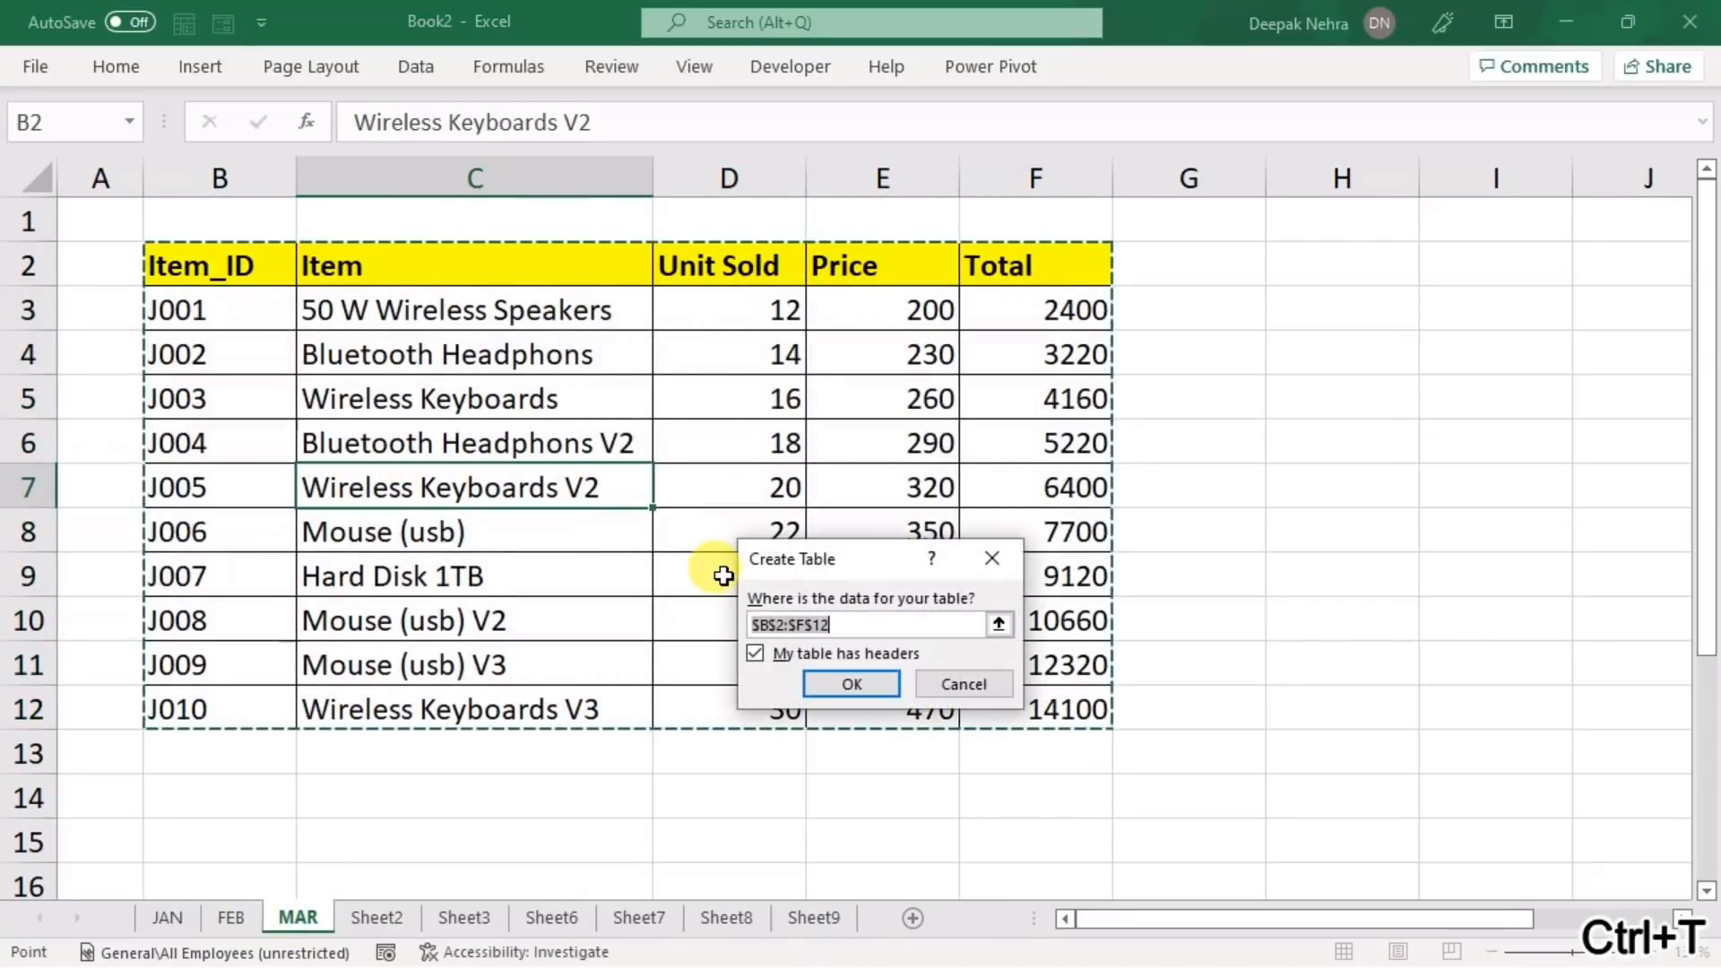
pyautogui.click(847, 684)
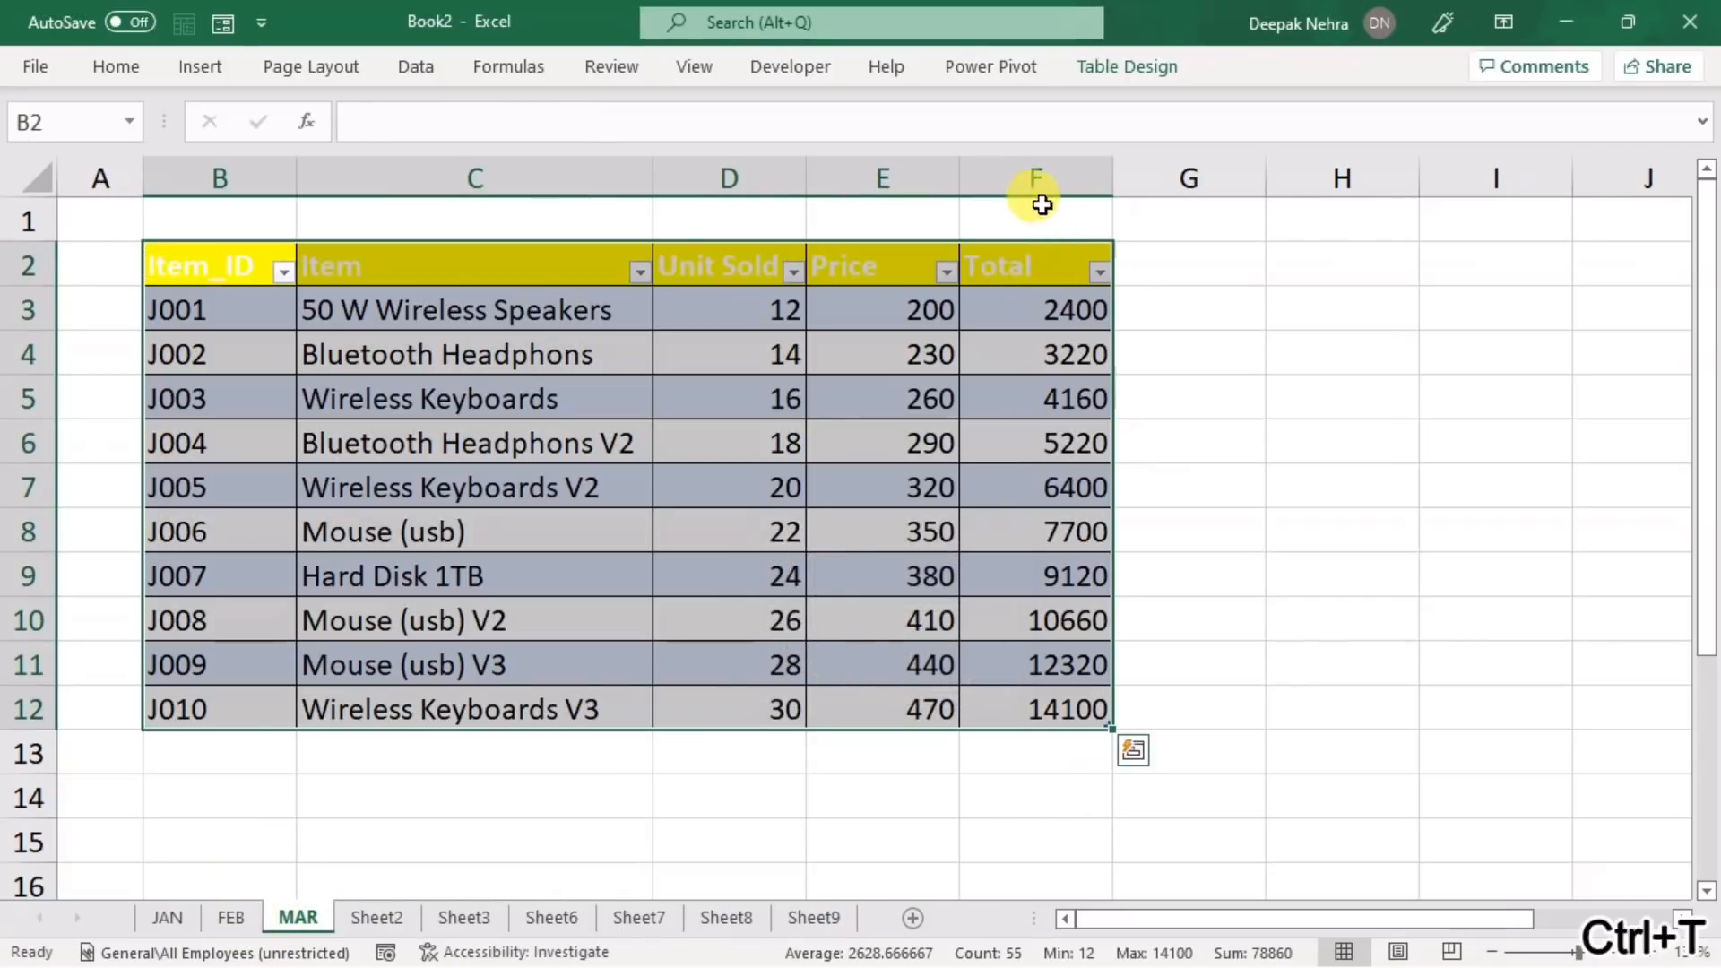
# - Apply the plain, uncoloured first style of the Light group to the MAR table
pyautogui.click(1149, 79)
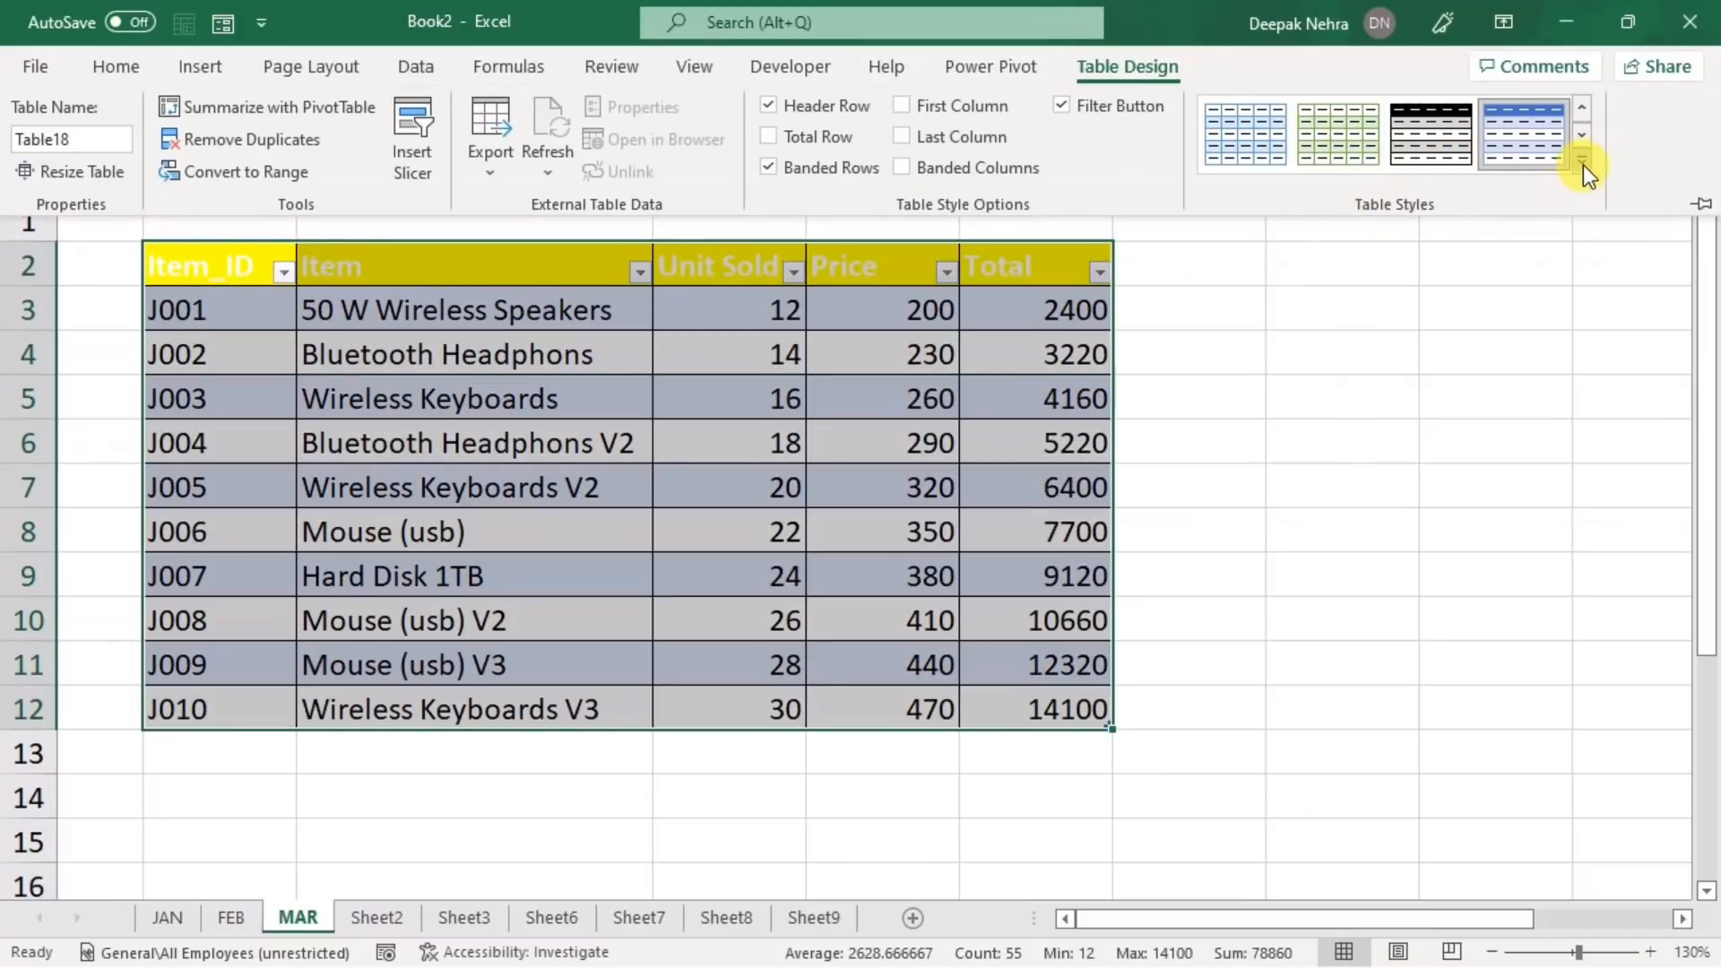
pyautogui.click(1583, 165)
pyautogui.click(1076, 179)
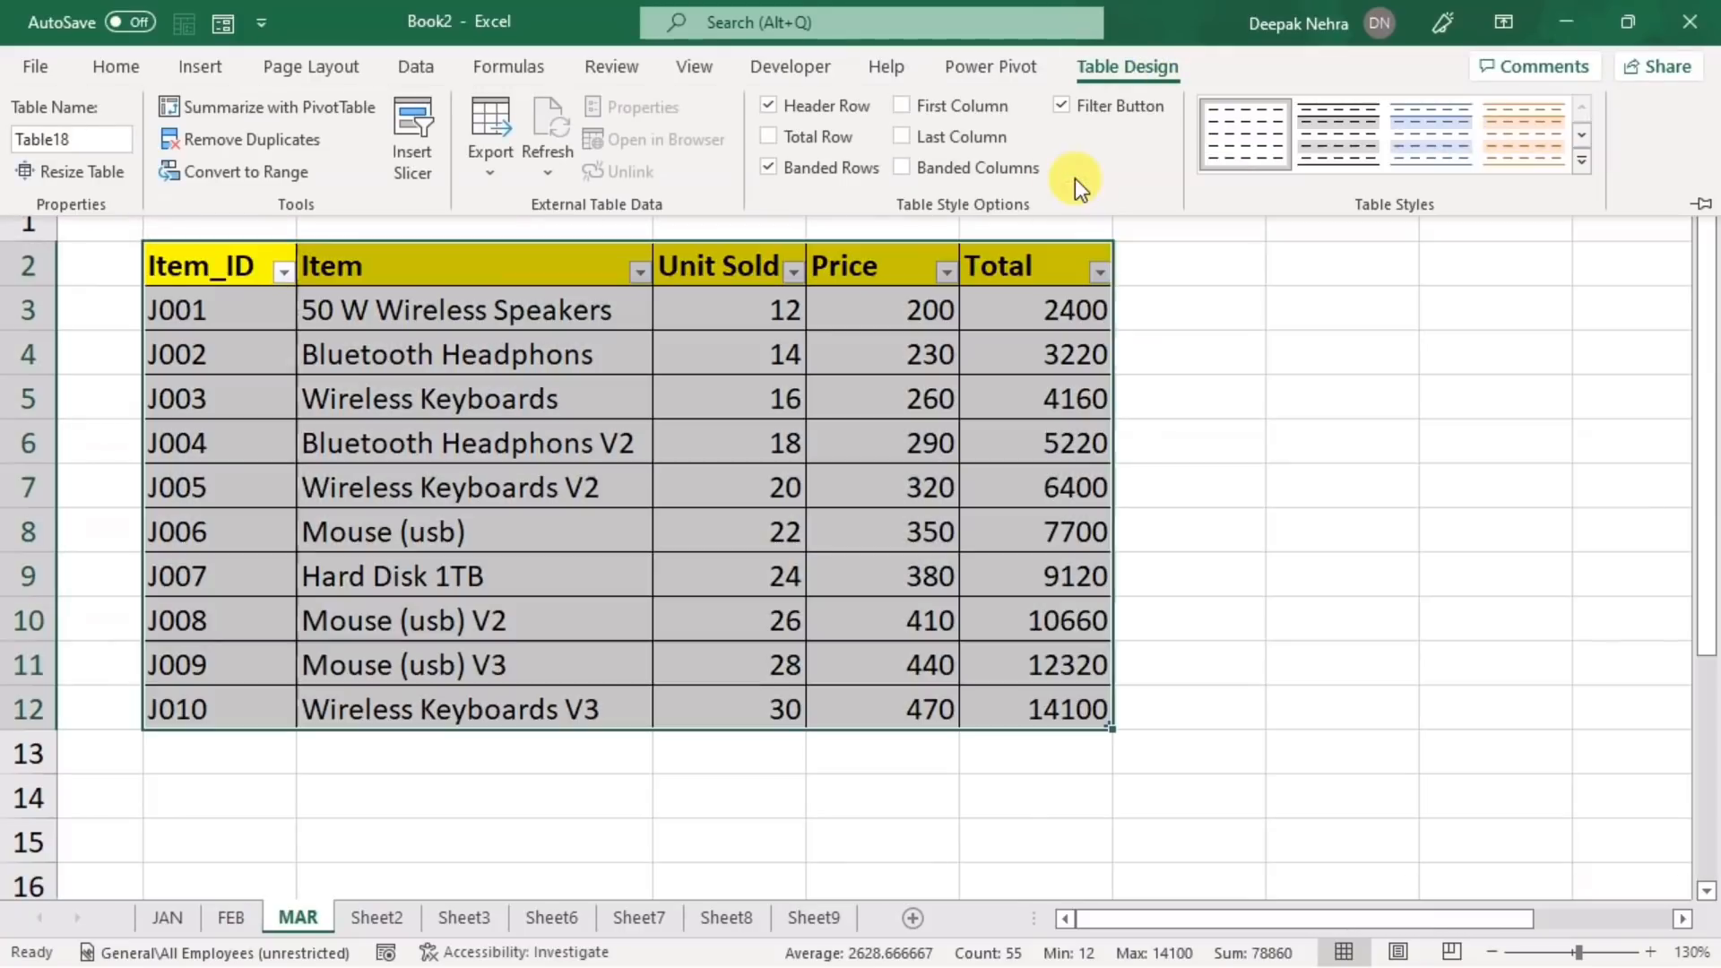
# - Rename the table on the MAR sheet as MAR and deselect it
pyautogui.click(72, 139)
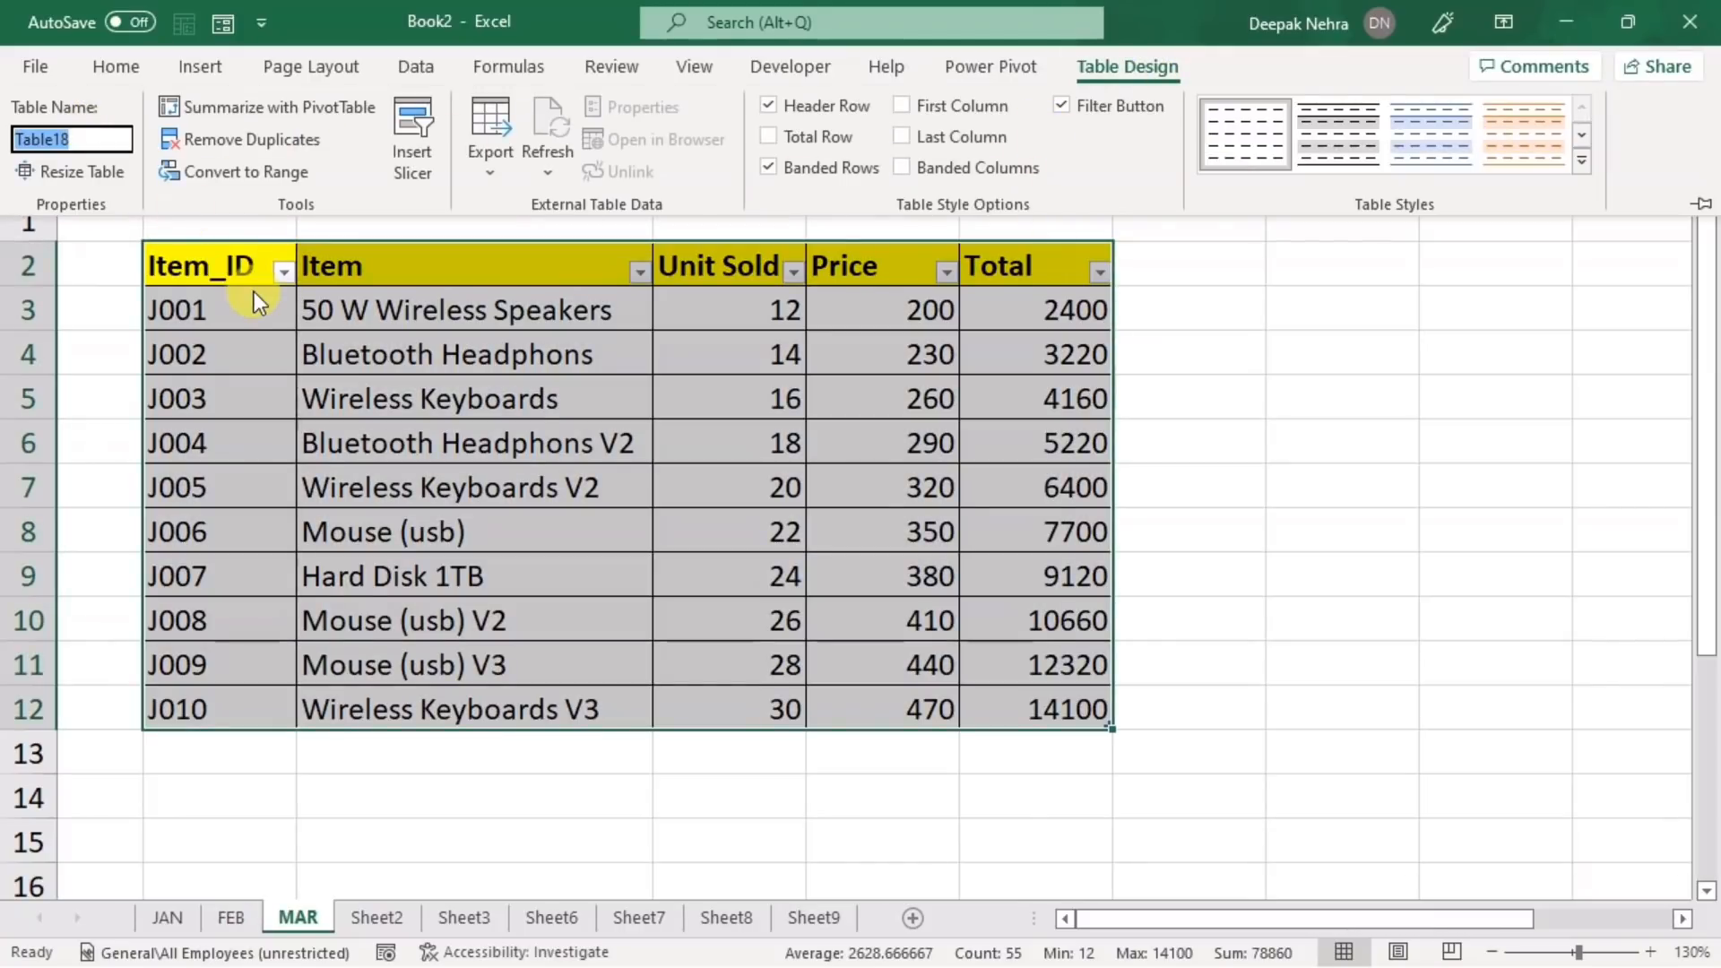
pyautogui.write('MAR')
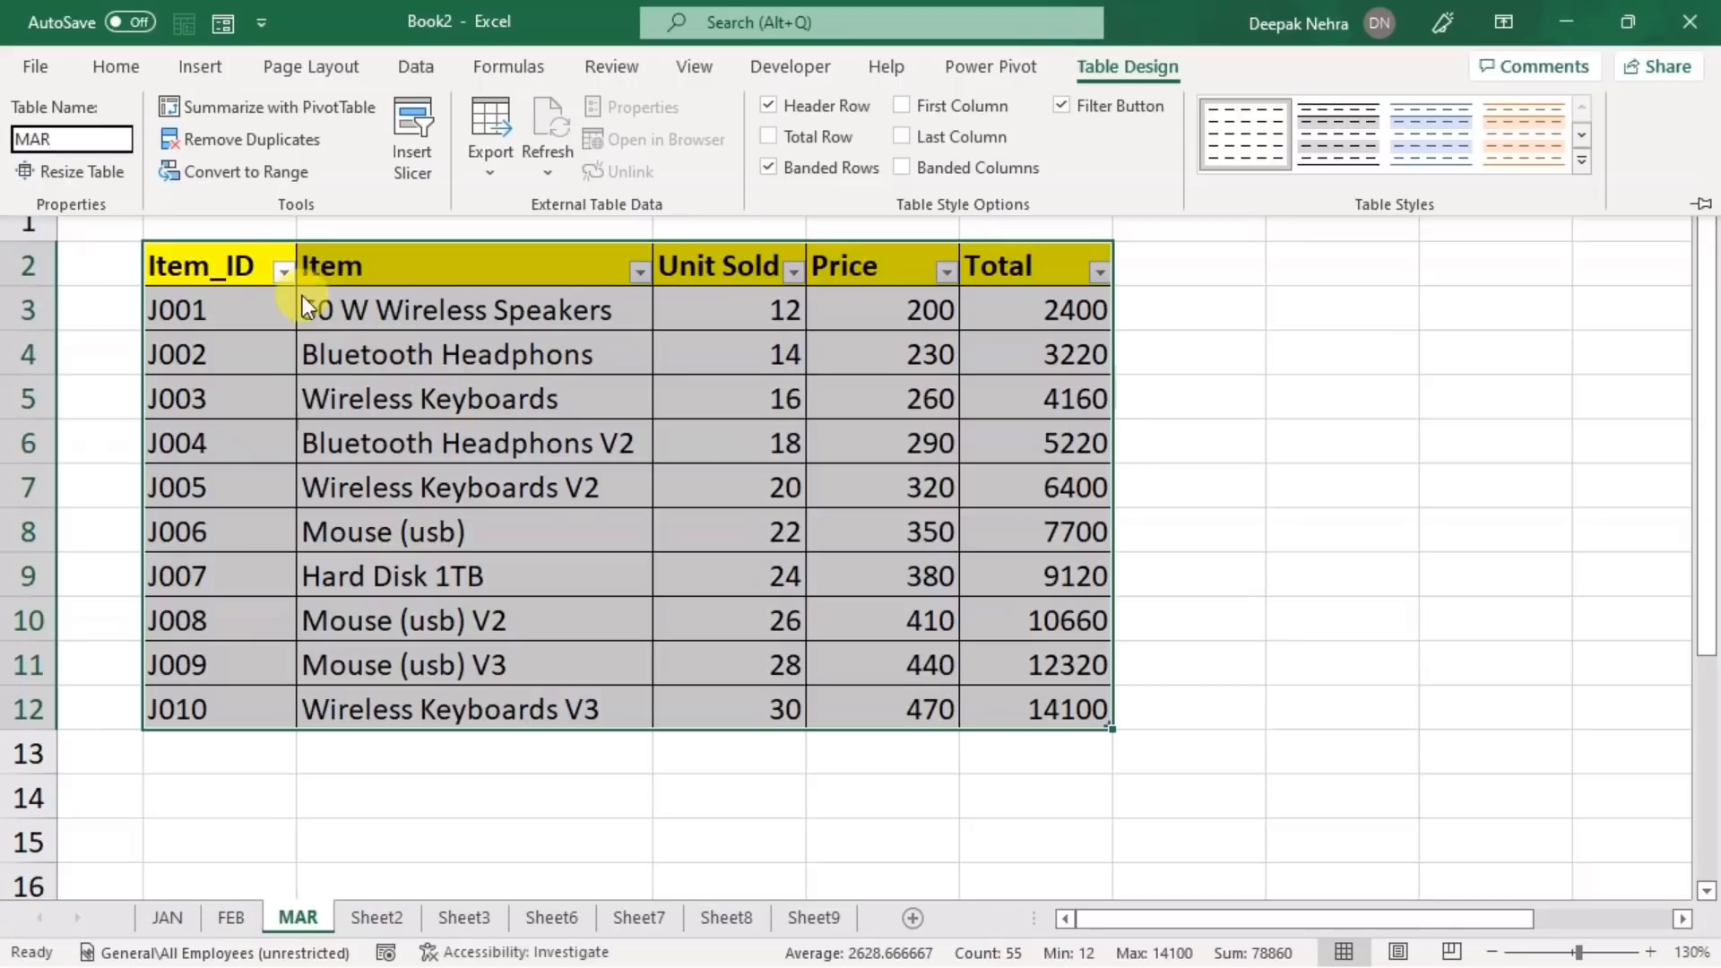
pyautogui.press('Return')
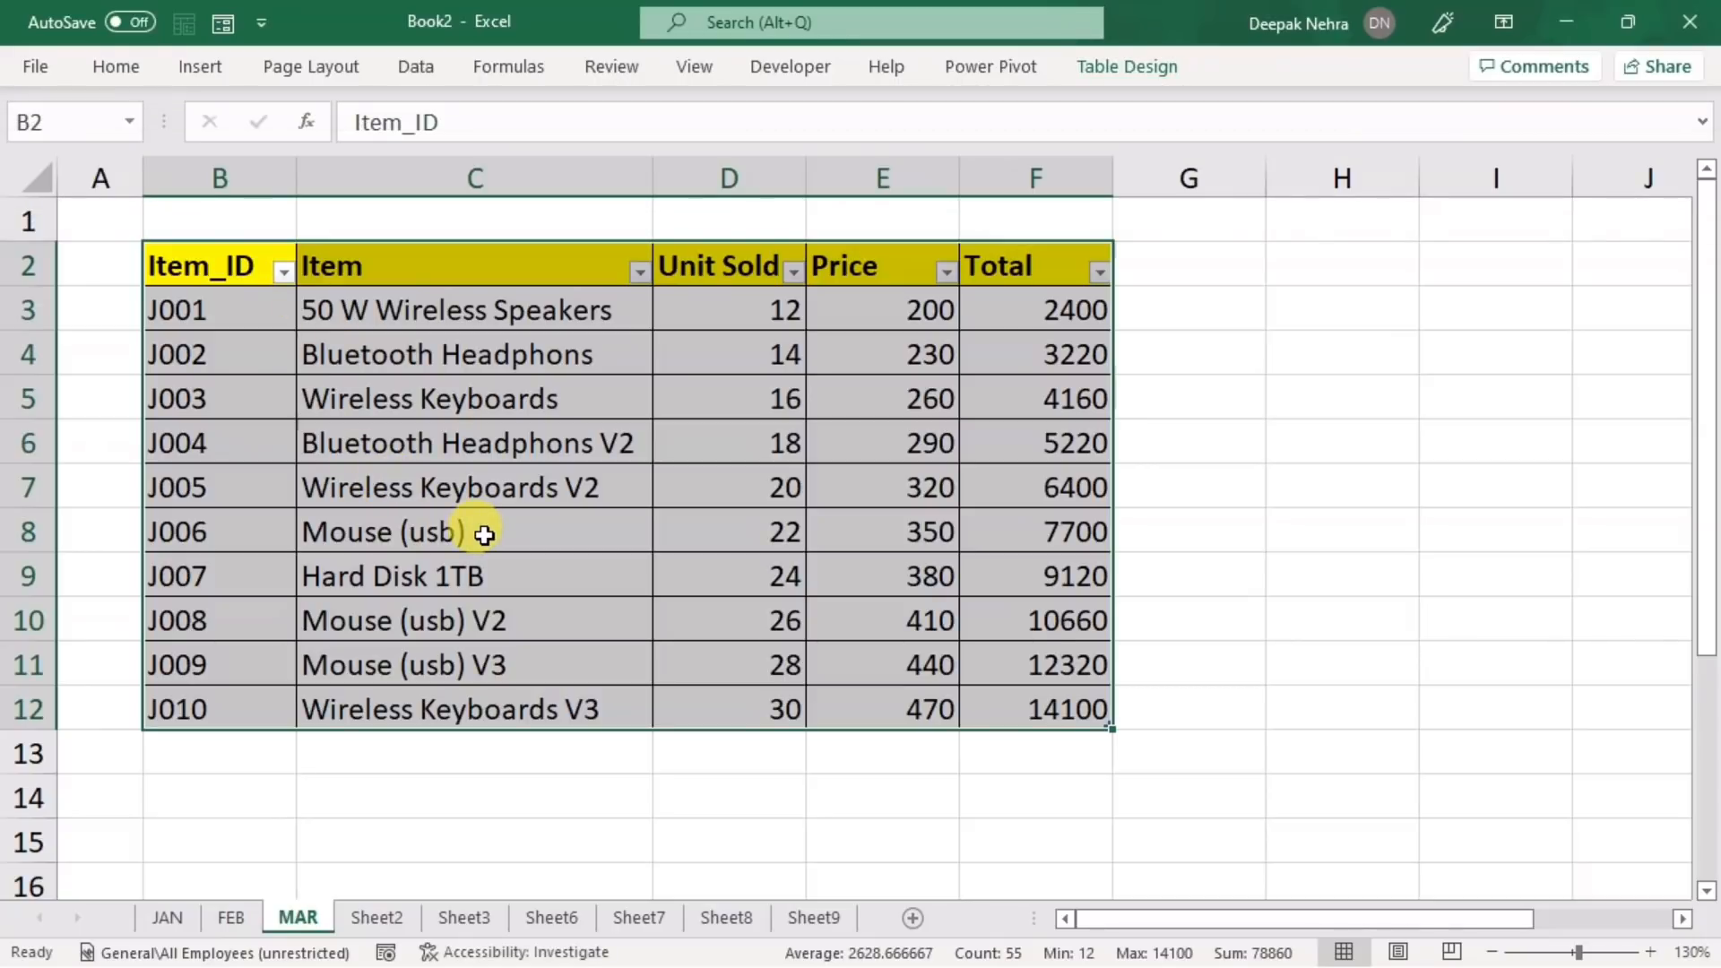
pyautogui.click(1213, 631)
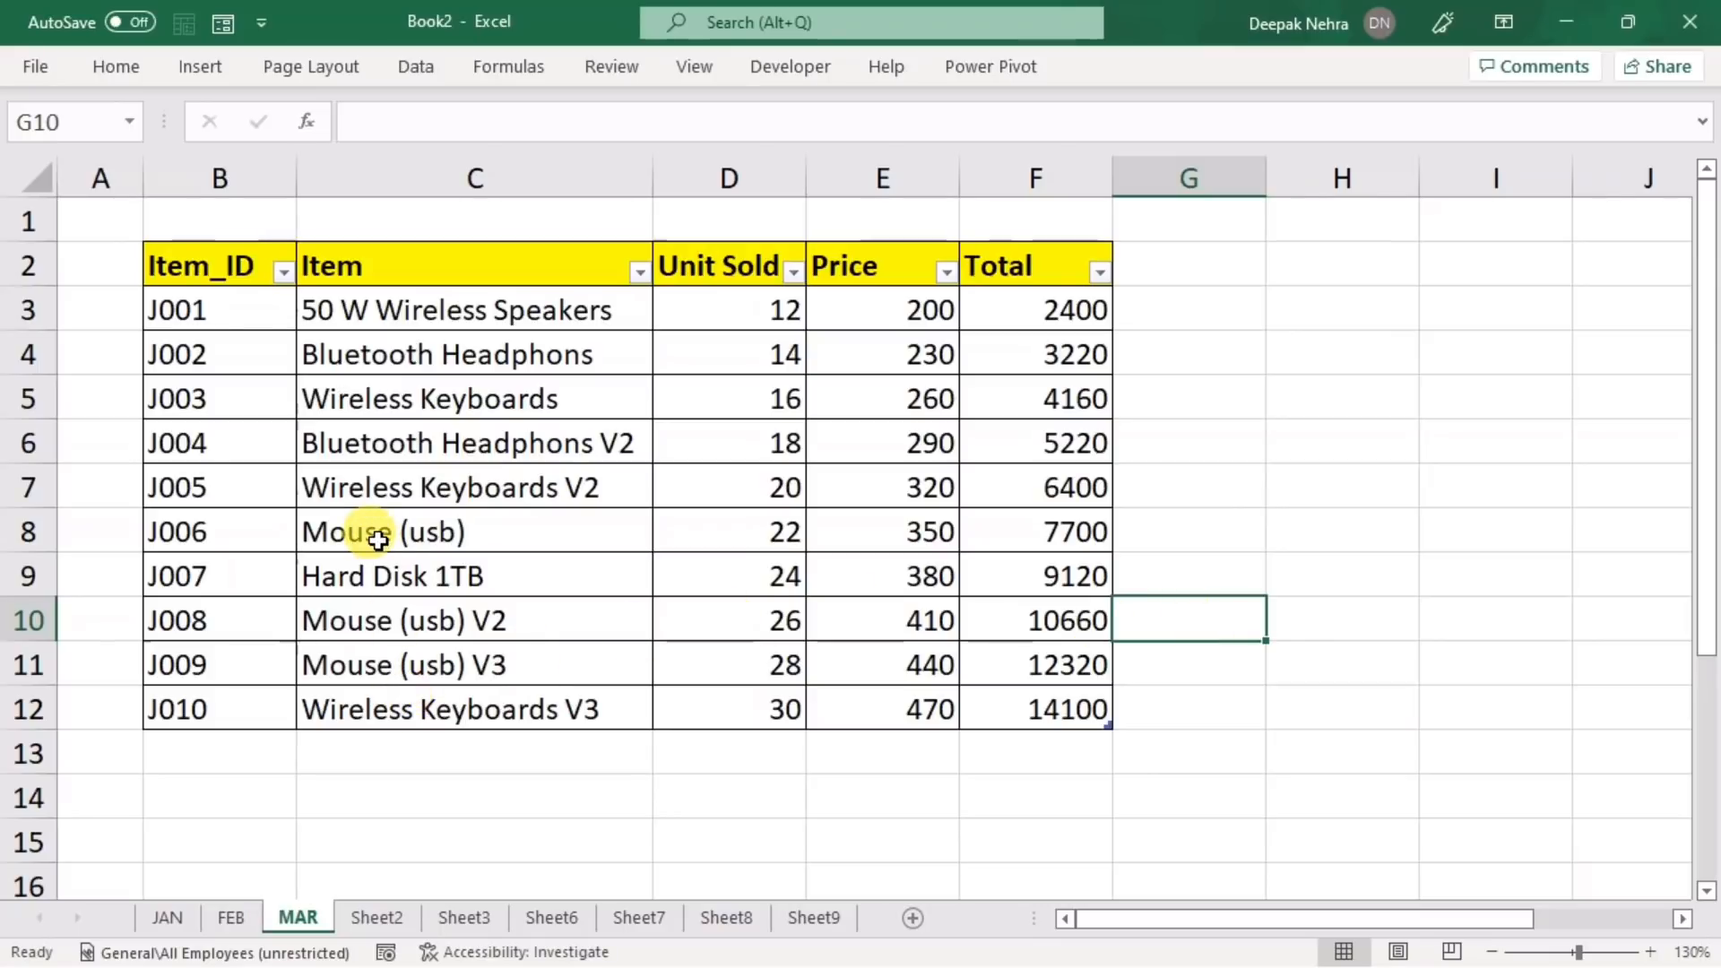
# - On the JAN sheet, go to the empty cell H3 and use the JAN table name to select that table's data
pyautogui.click(166, 916)
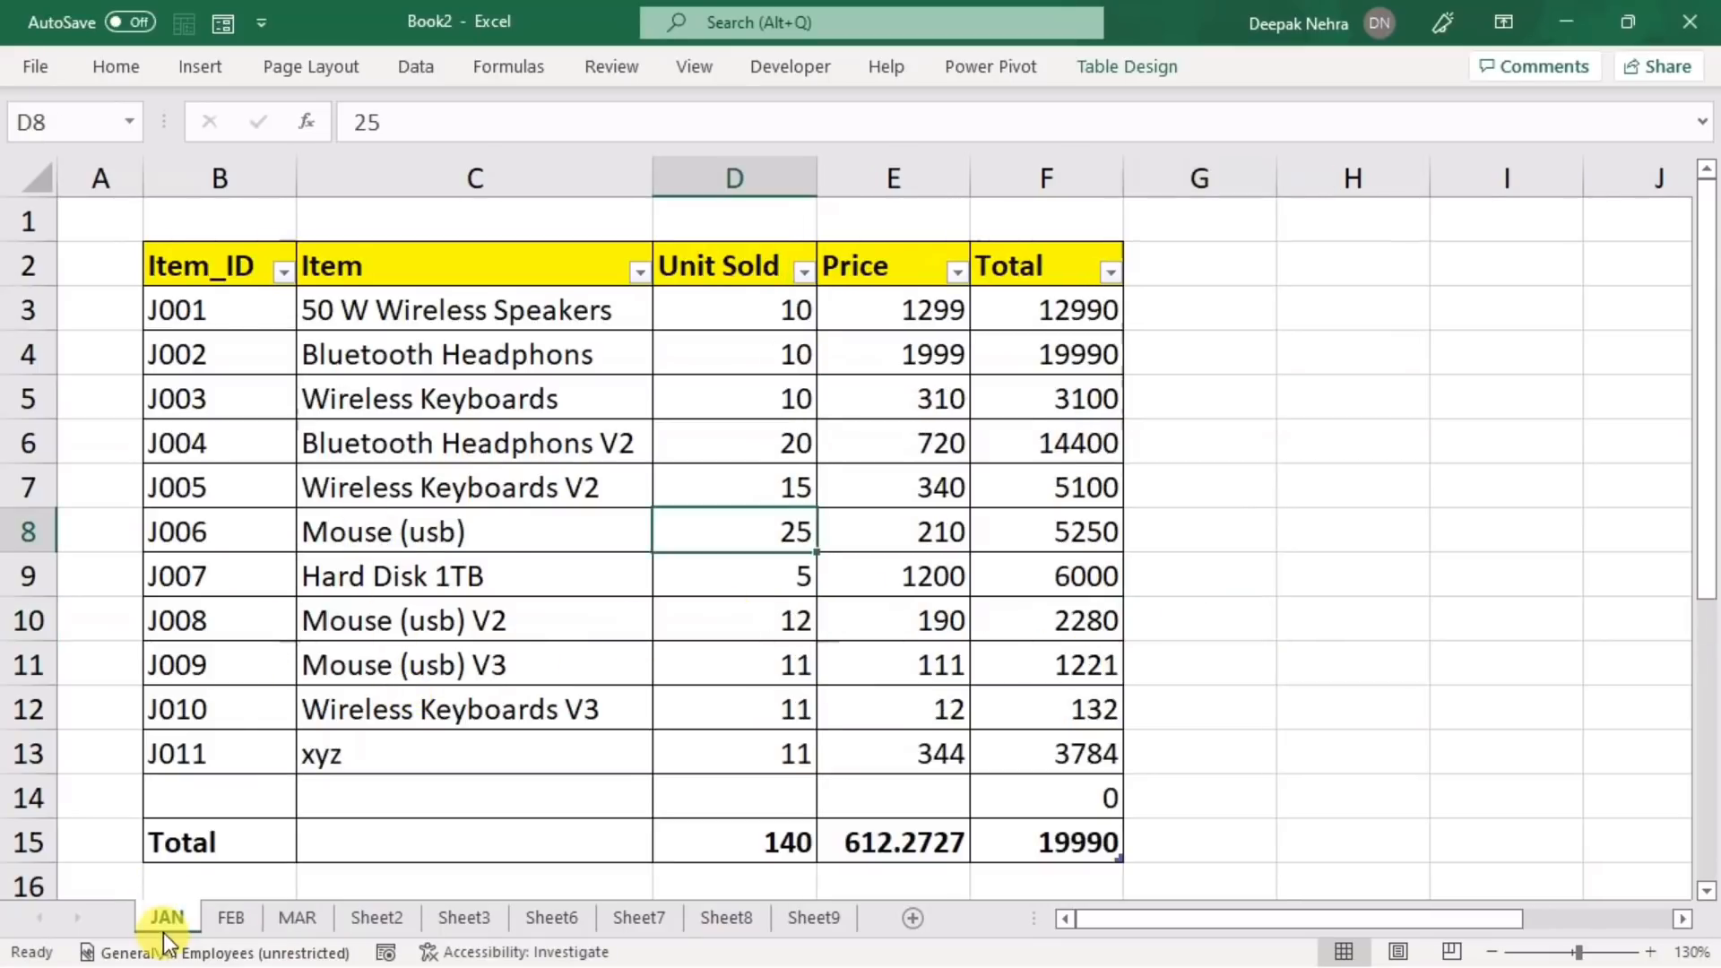
pyautogui.click(705, 483)
pyautogui.click(117, 122)
pyautogui.write('H3')
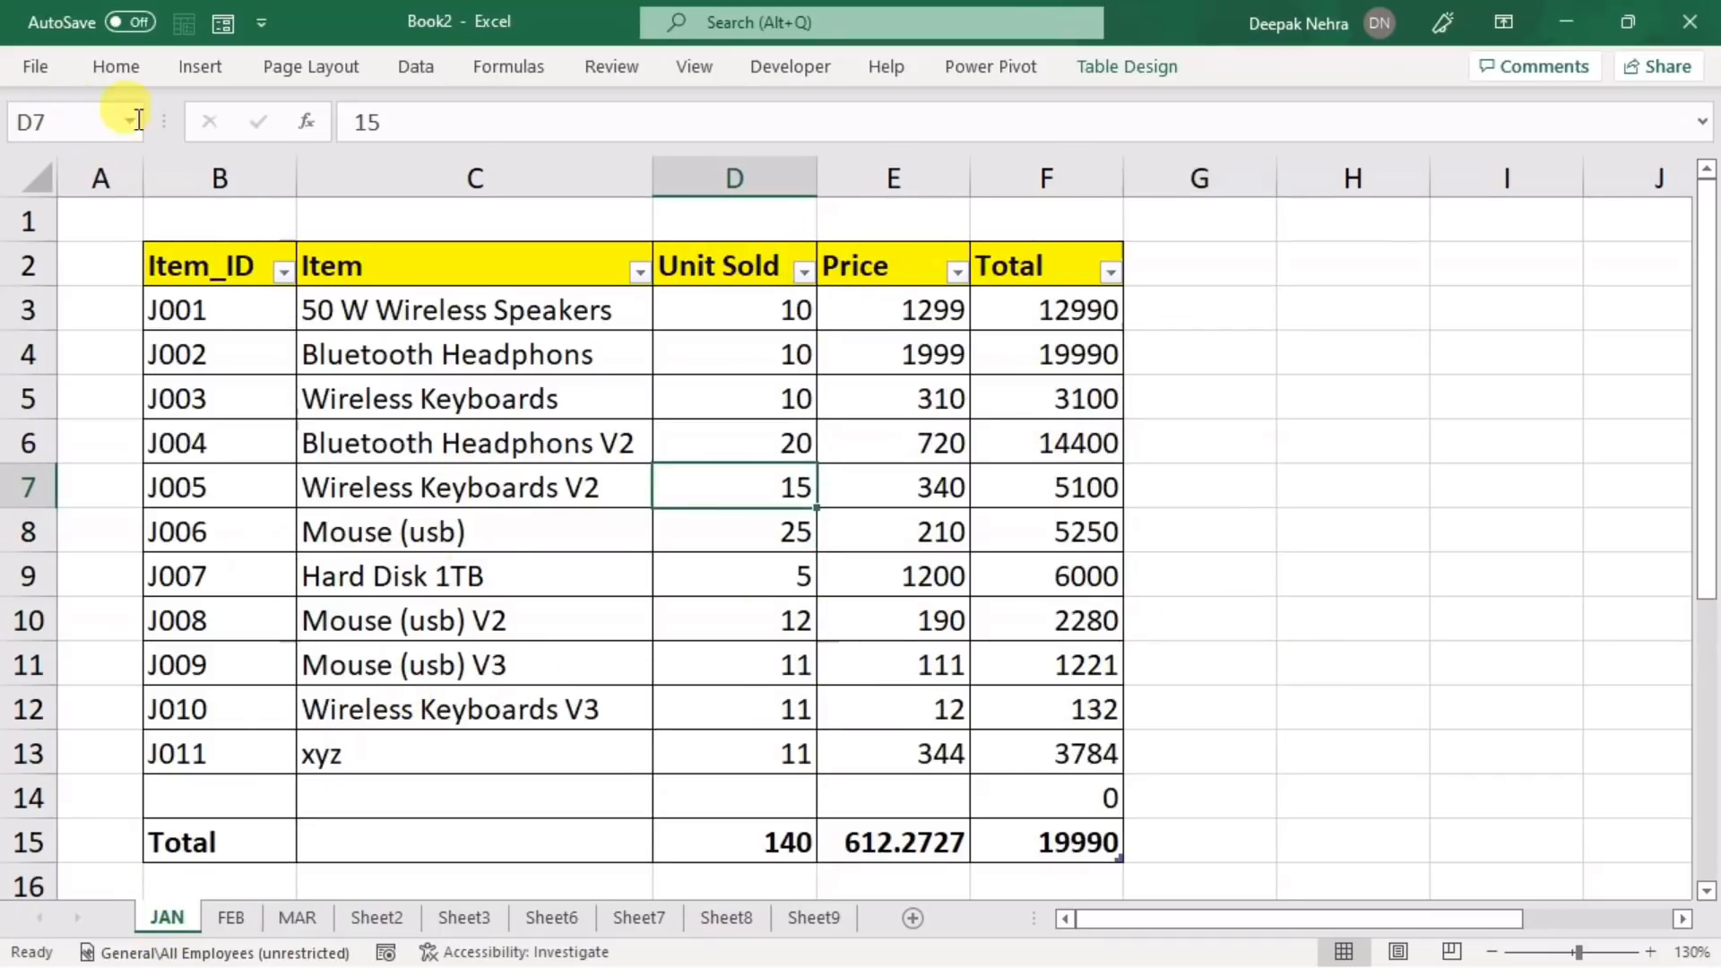
pyautogui.press('Return')
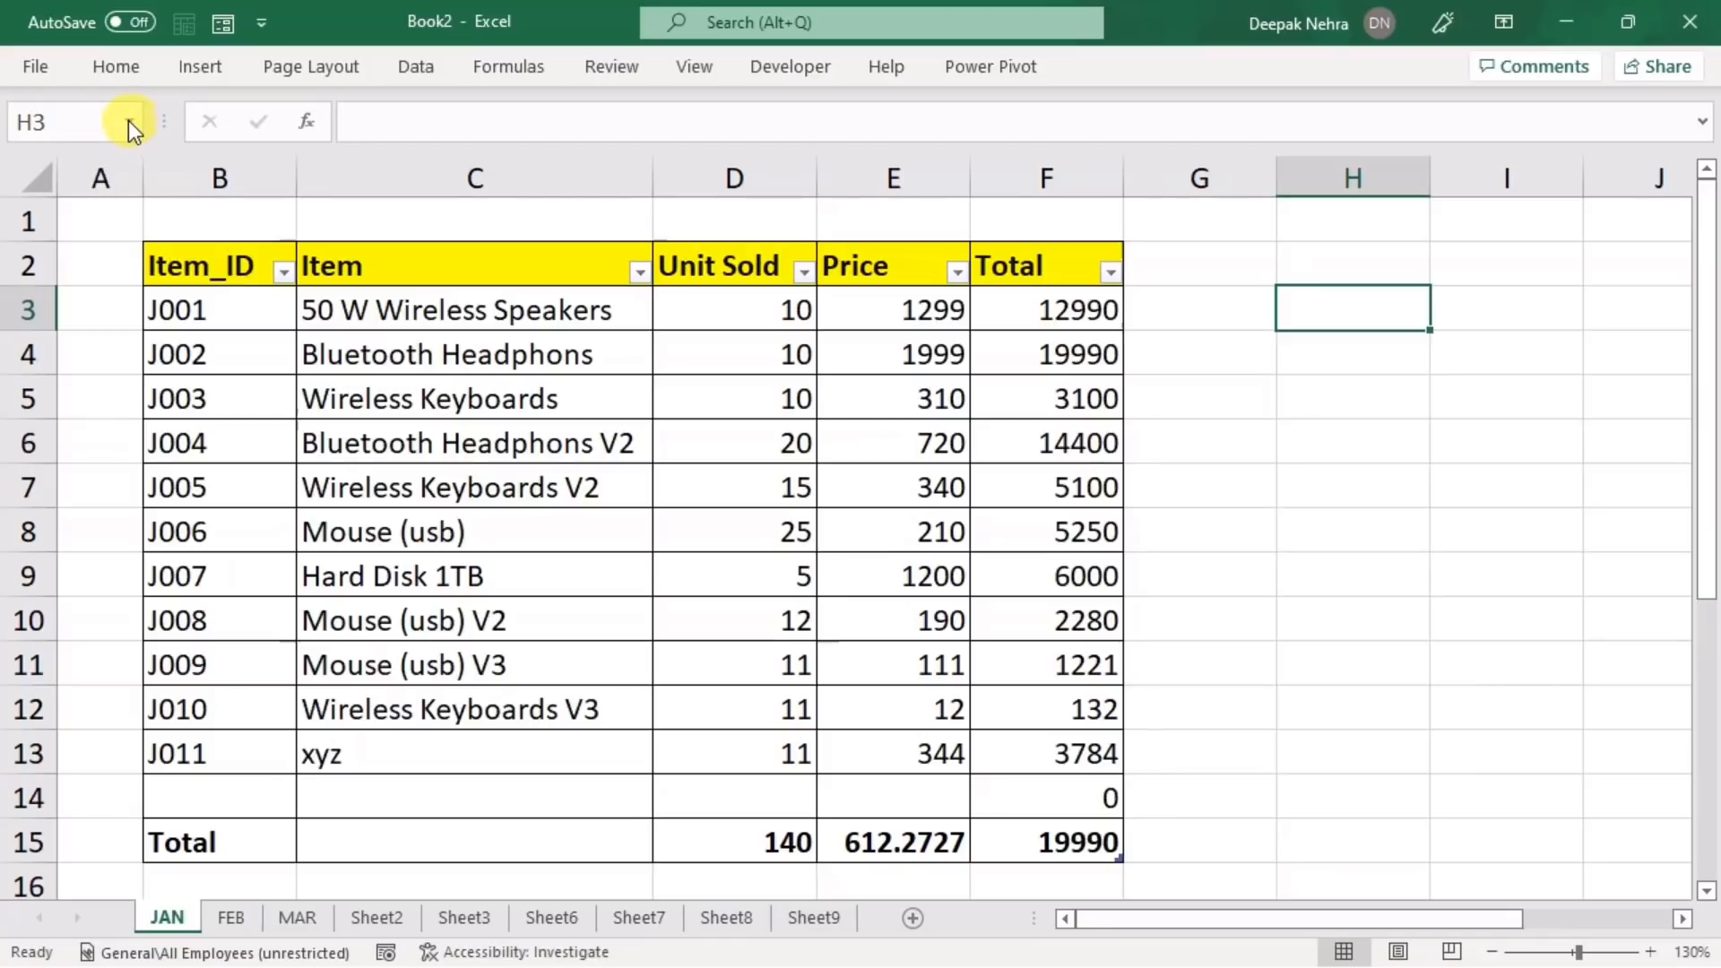
pyautogui.click(129, 121)
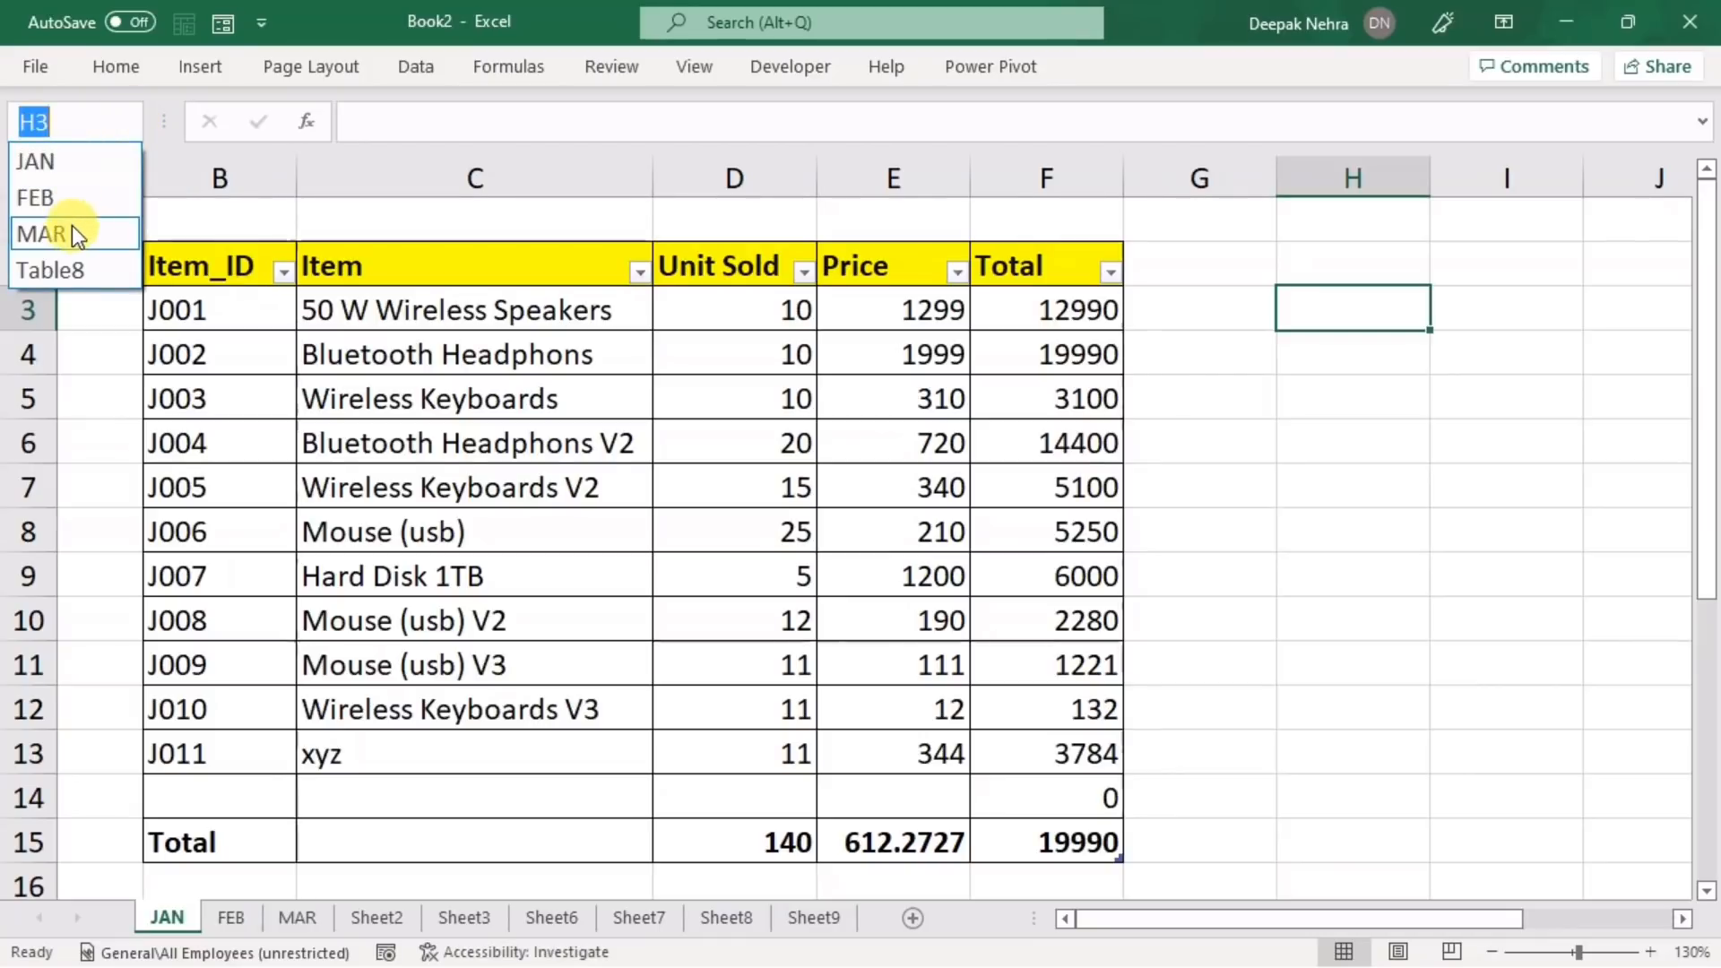
pyautogui.click(72, 153)
pyautogui.click(359, 396)
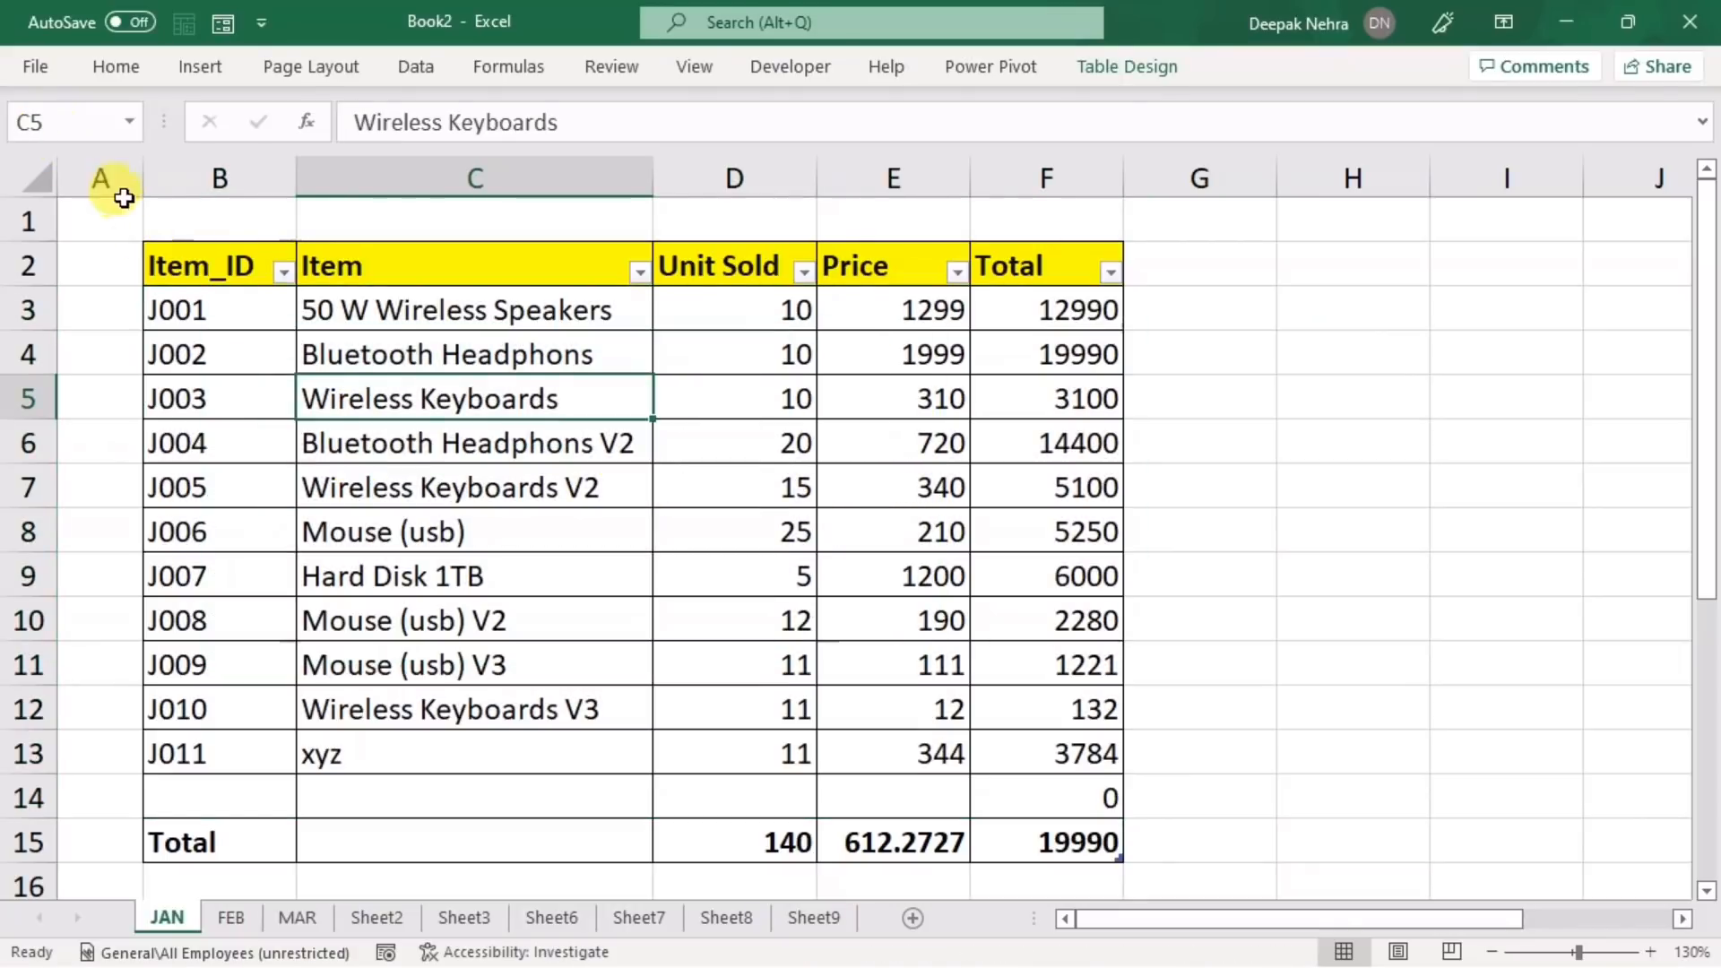
# - Jump to the FEB table and the MAR table by their names, selecting a cell inside each
pyautogui.click(132, 124)
pyautogui.click(77, 198)
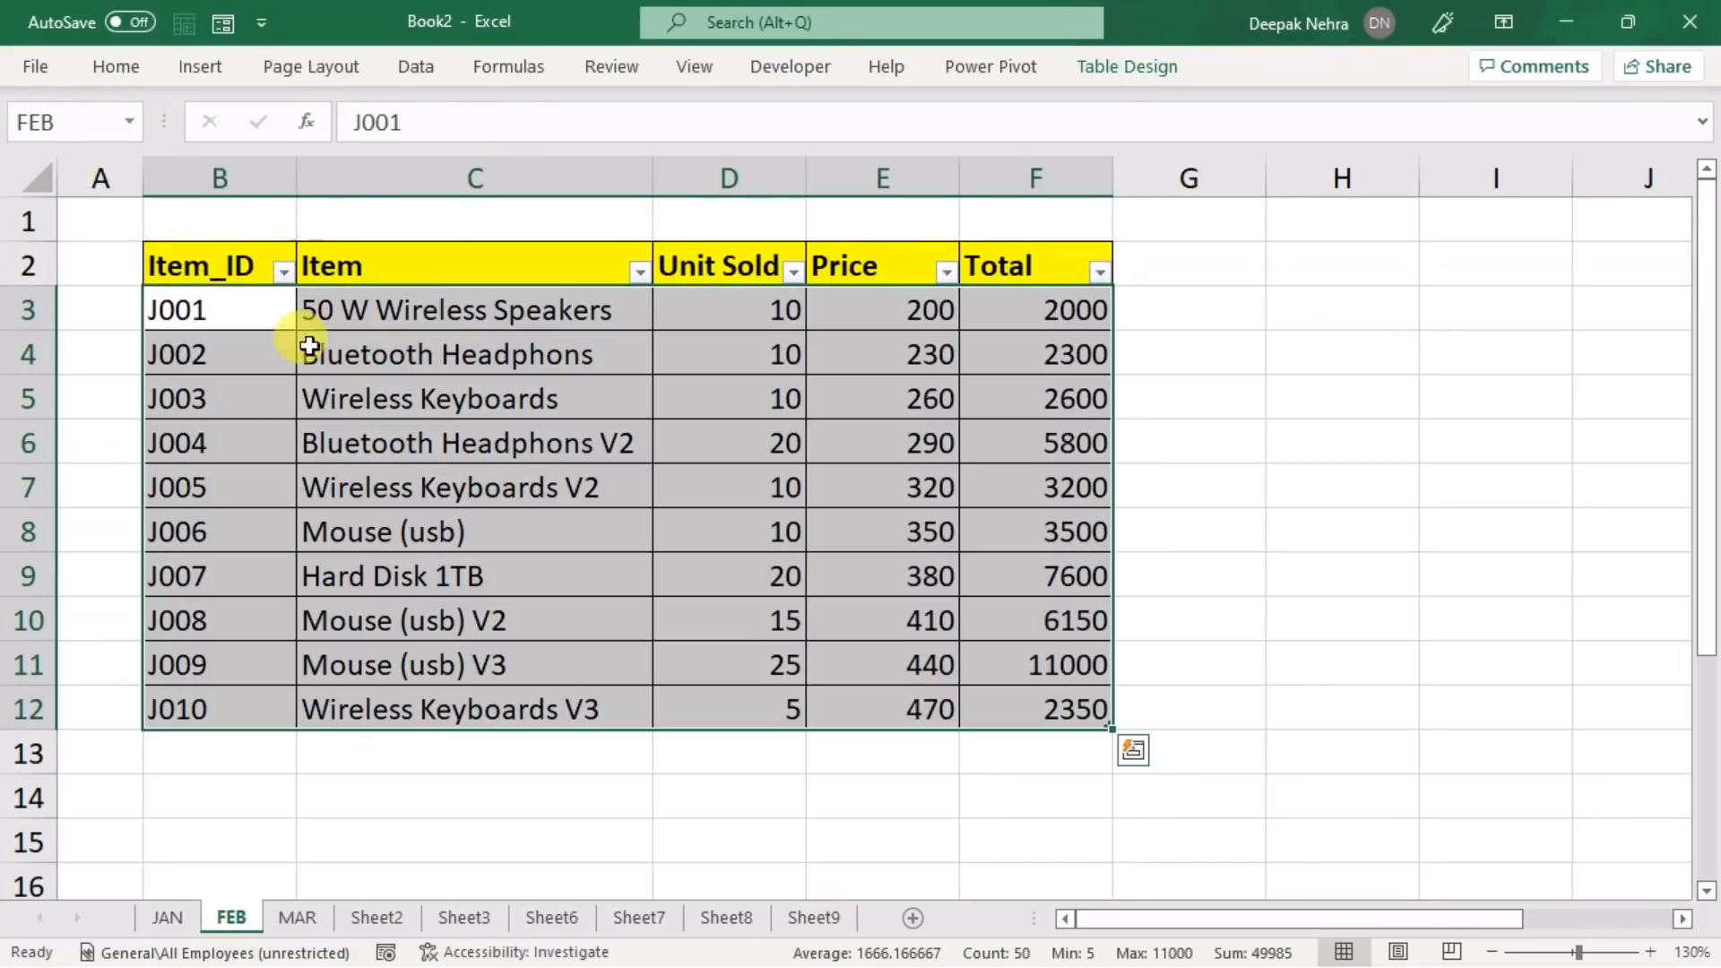
pyautogui.click(454, 423)
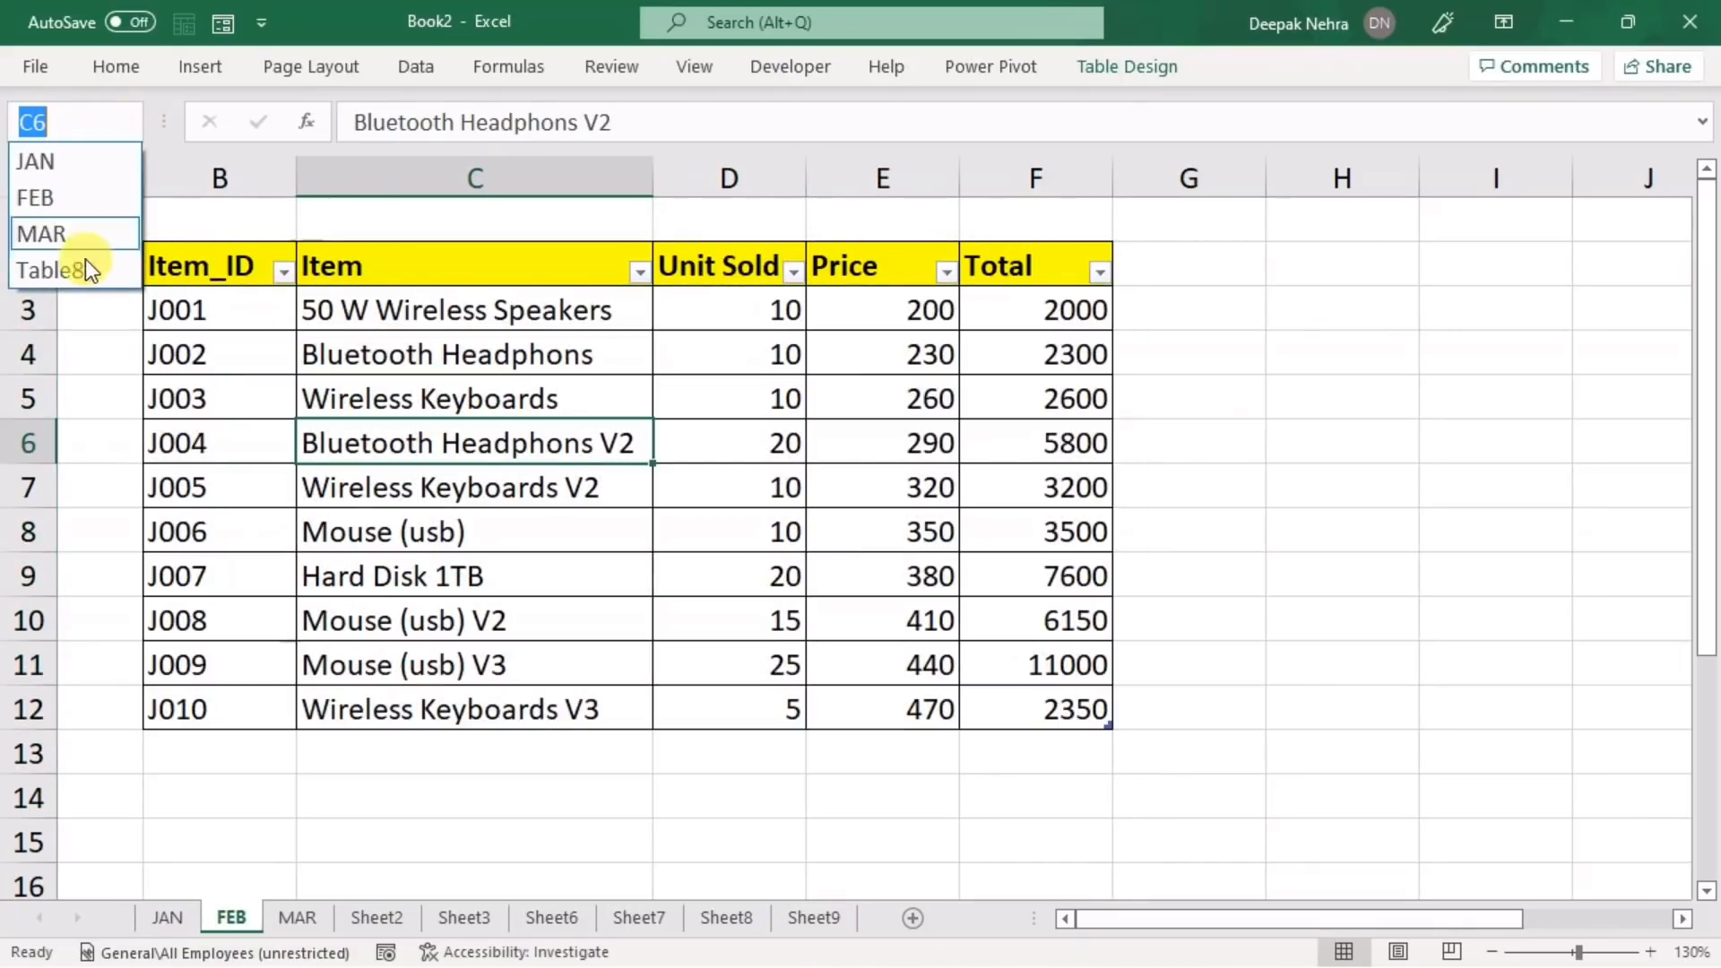
pyautogui.click(133, 126)
pyautogui.click(72, 235)
pyautogui.click(567, 471)
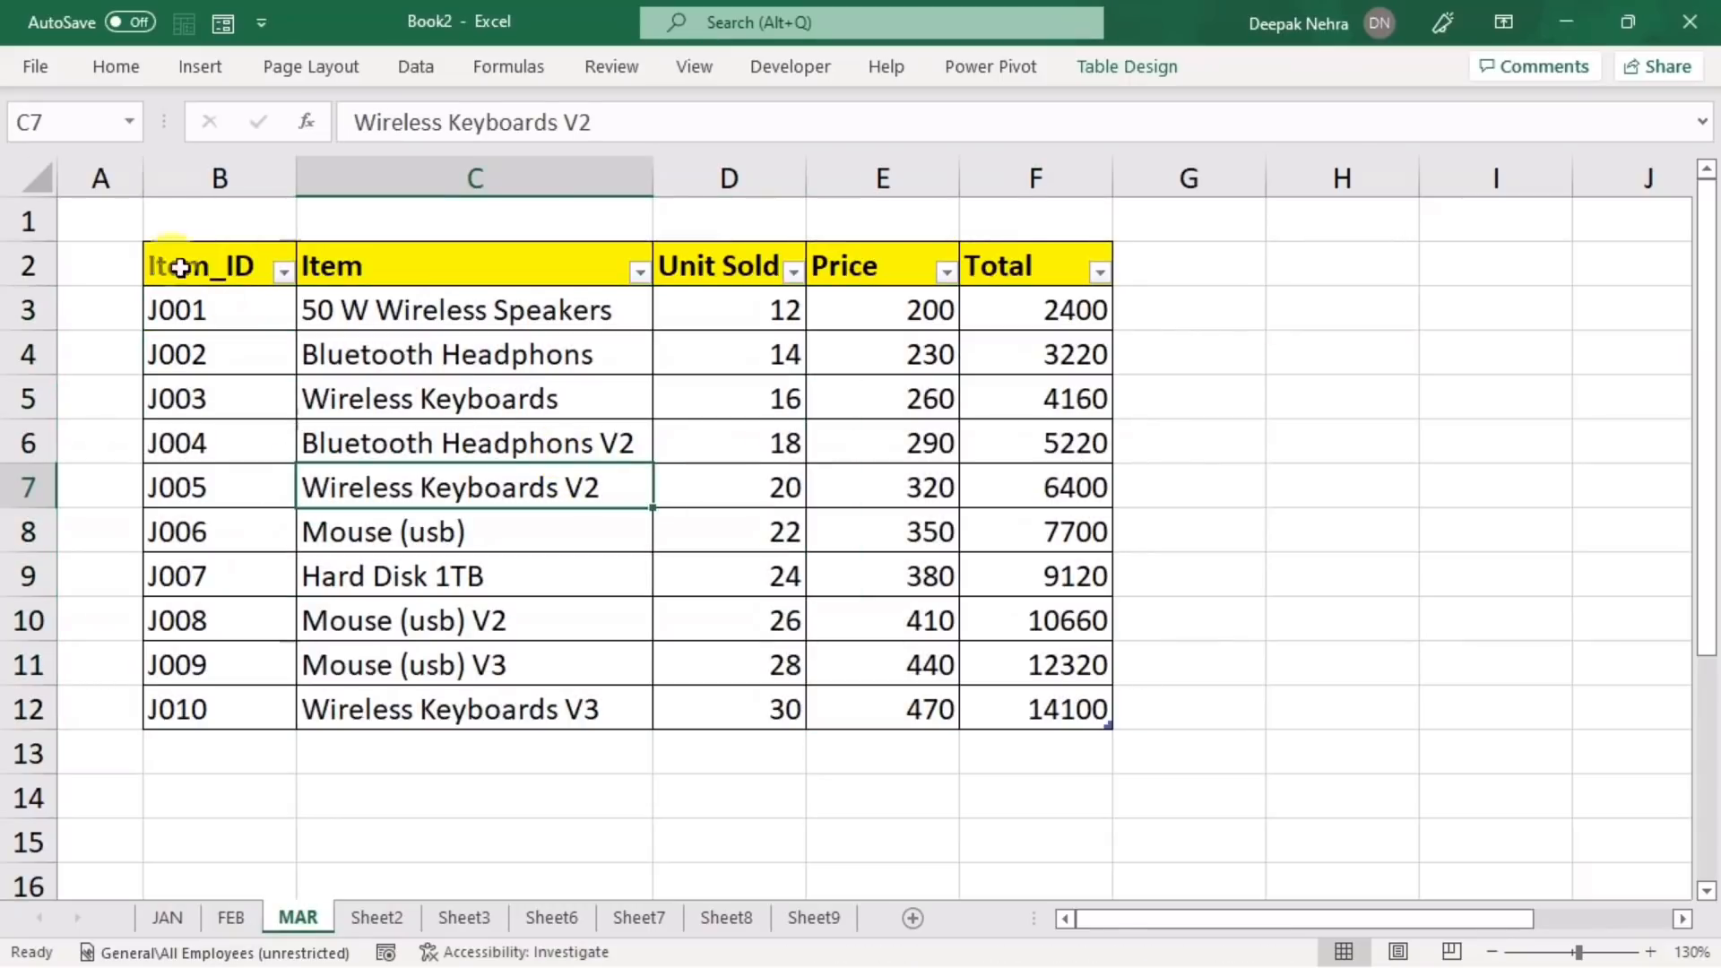
# - Jump from the MAR sheet back to the JAN table and on to the FEB table by name
pyautogui.click(132, 126)
pyautogui.click(62, 199)
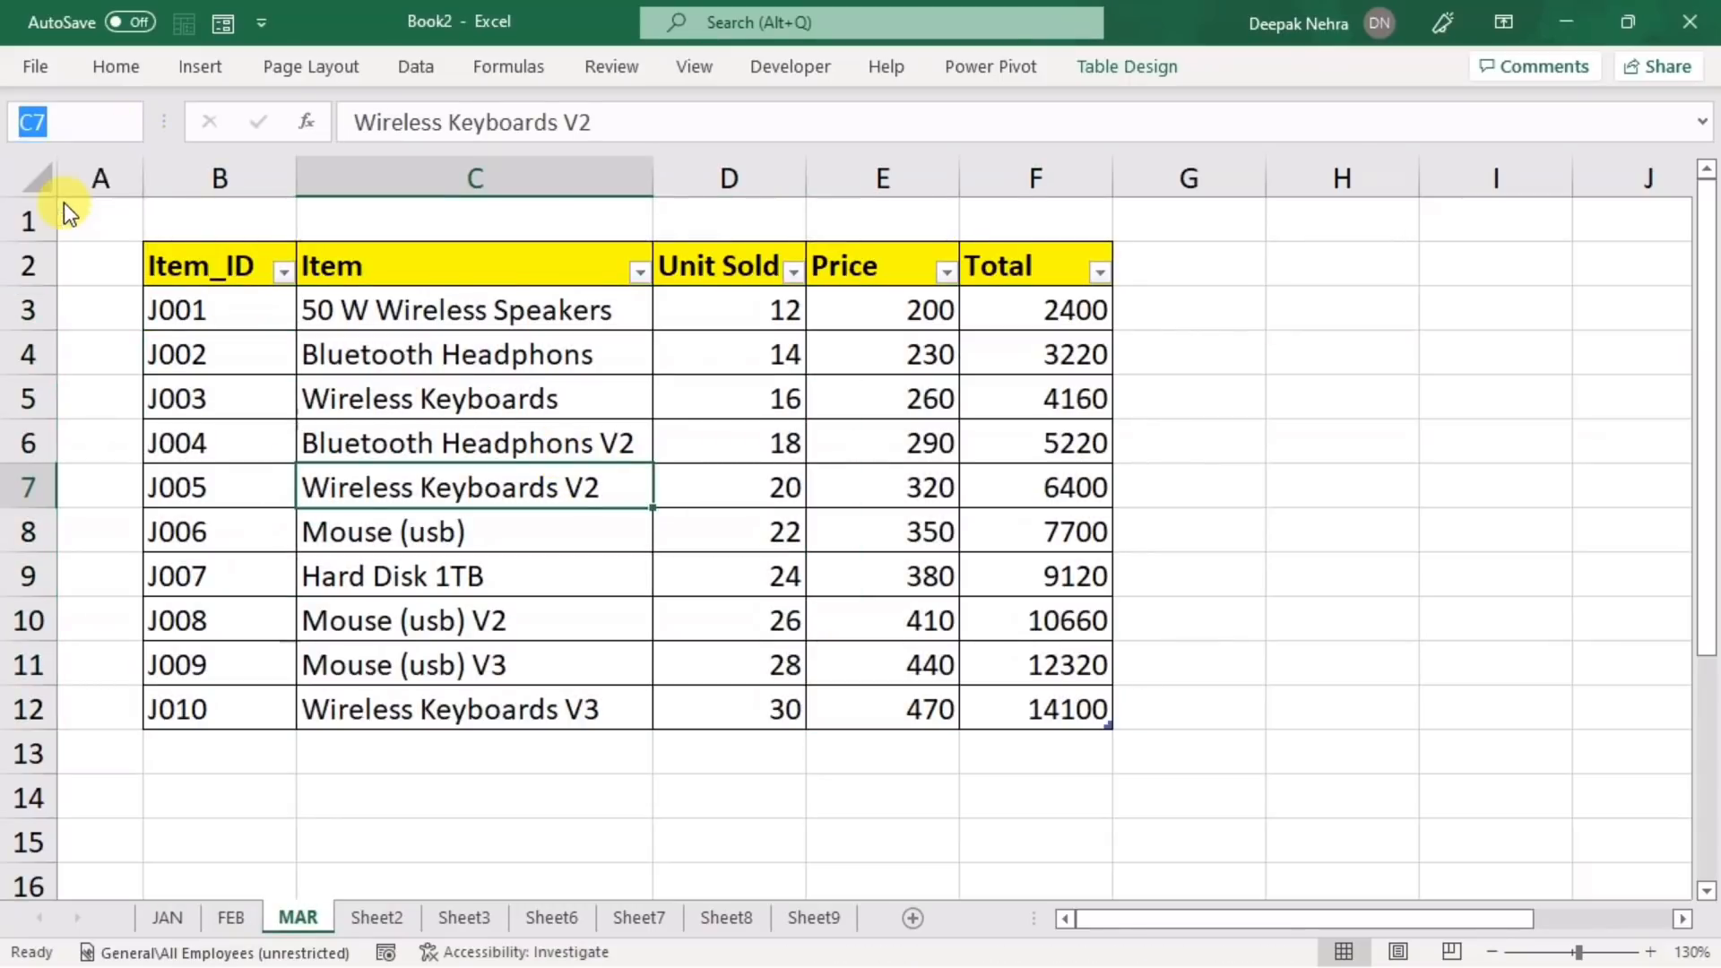
pyautogui.click(128, 125)
pyautogui.click(72, 160)
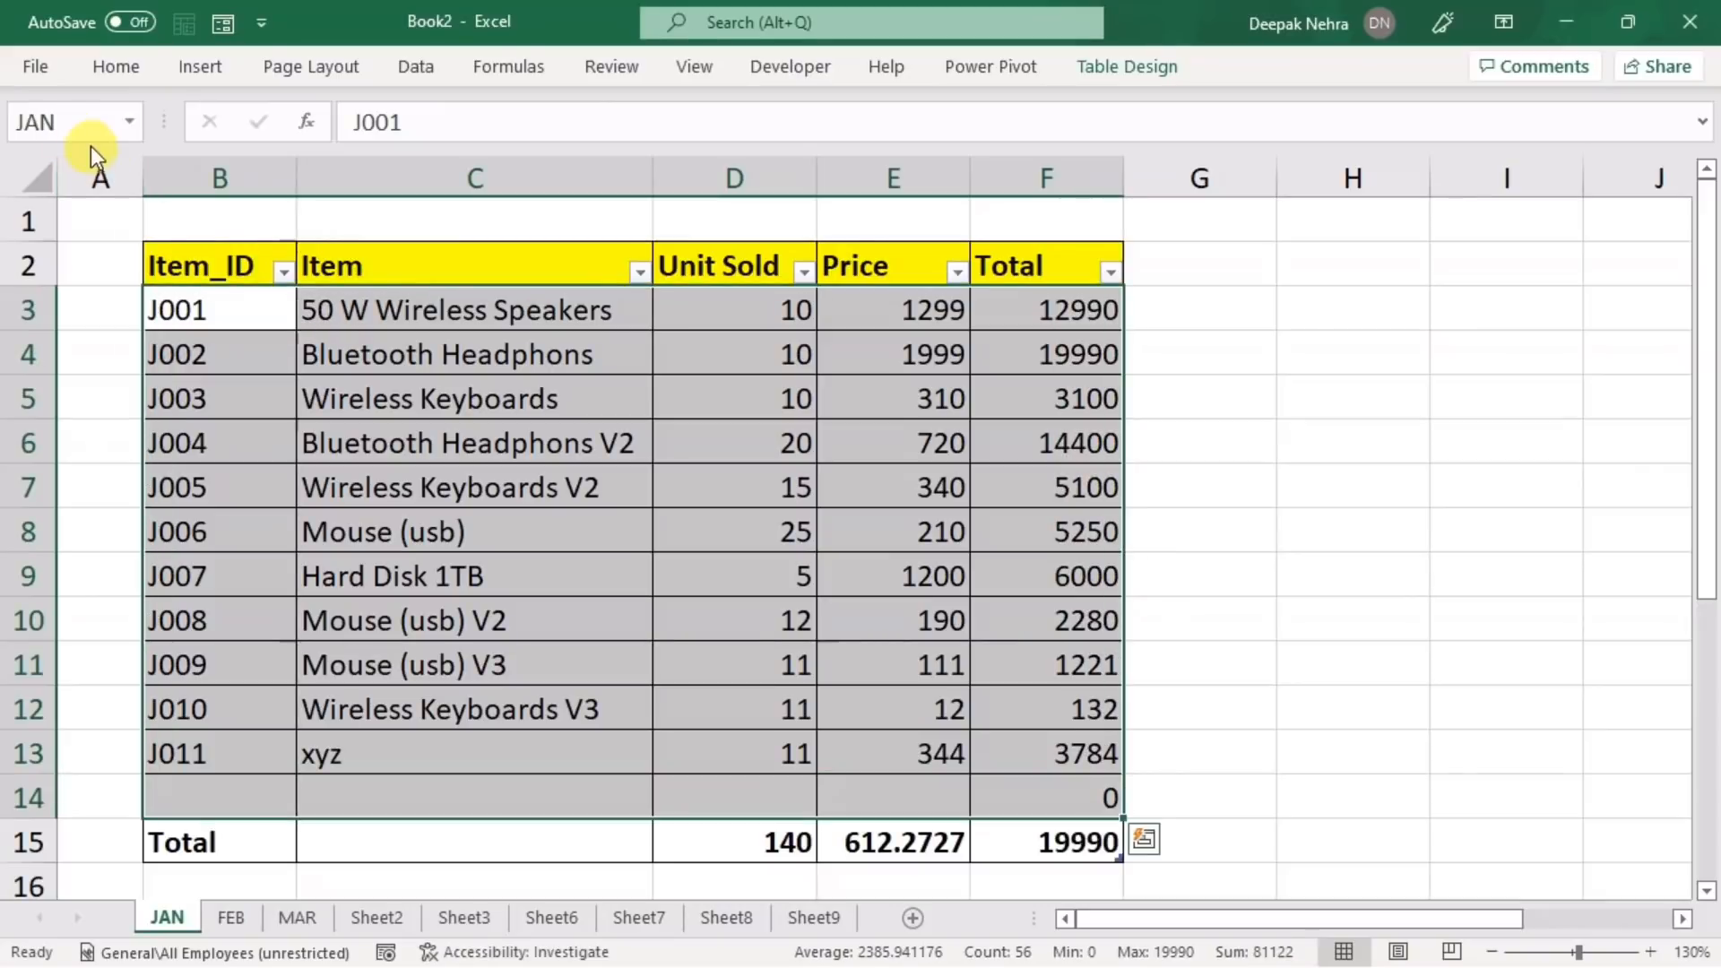
pyautogui.click(130, 126)
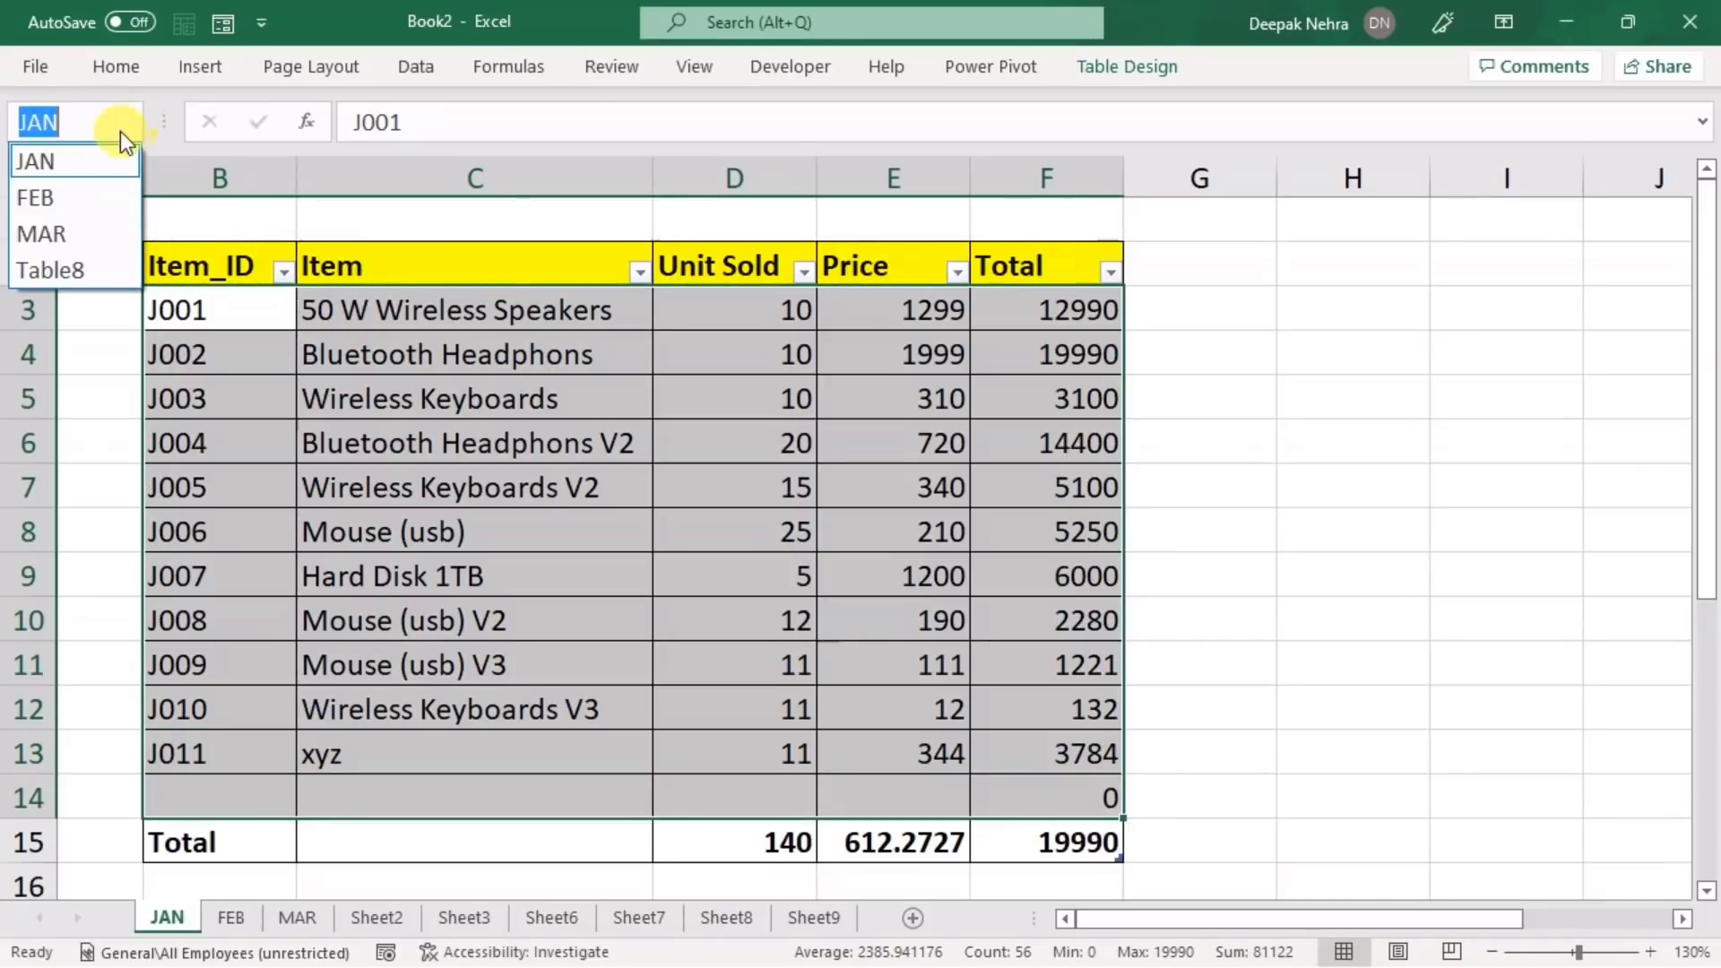
pyautogui.click(63, 196)
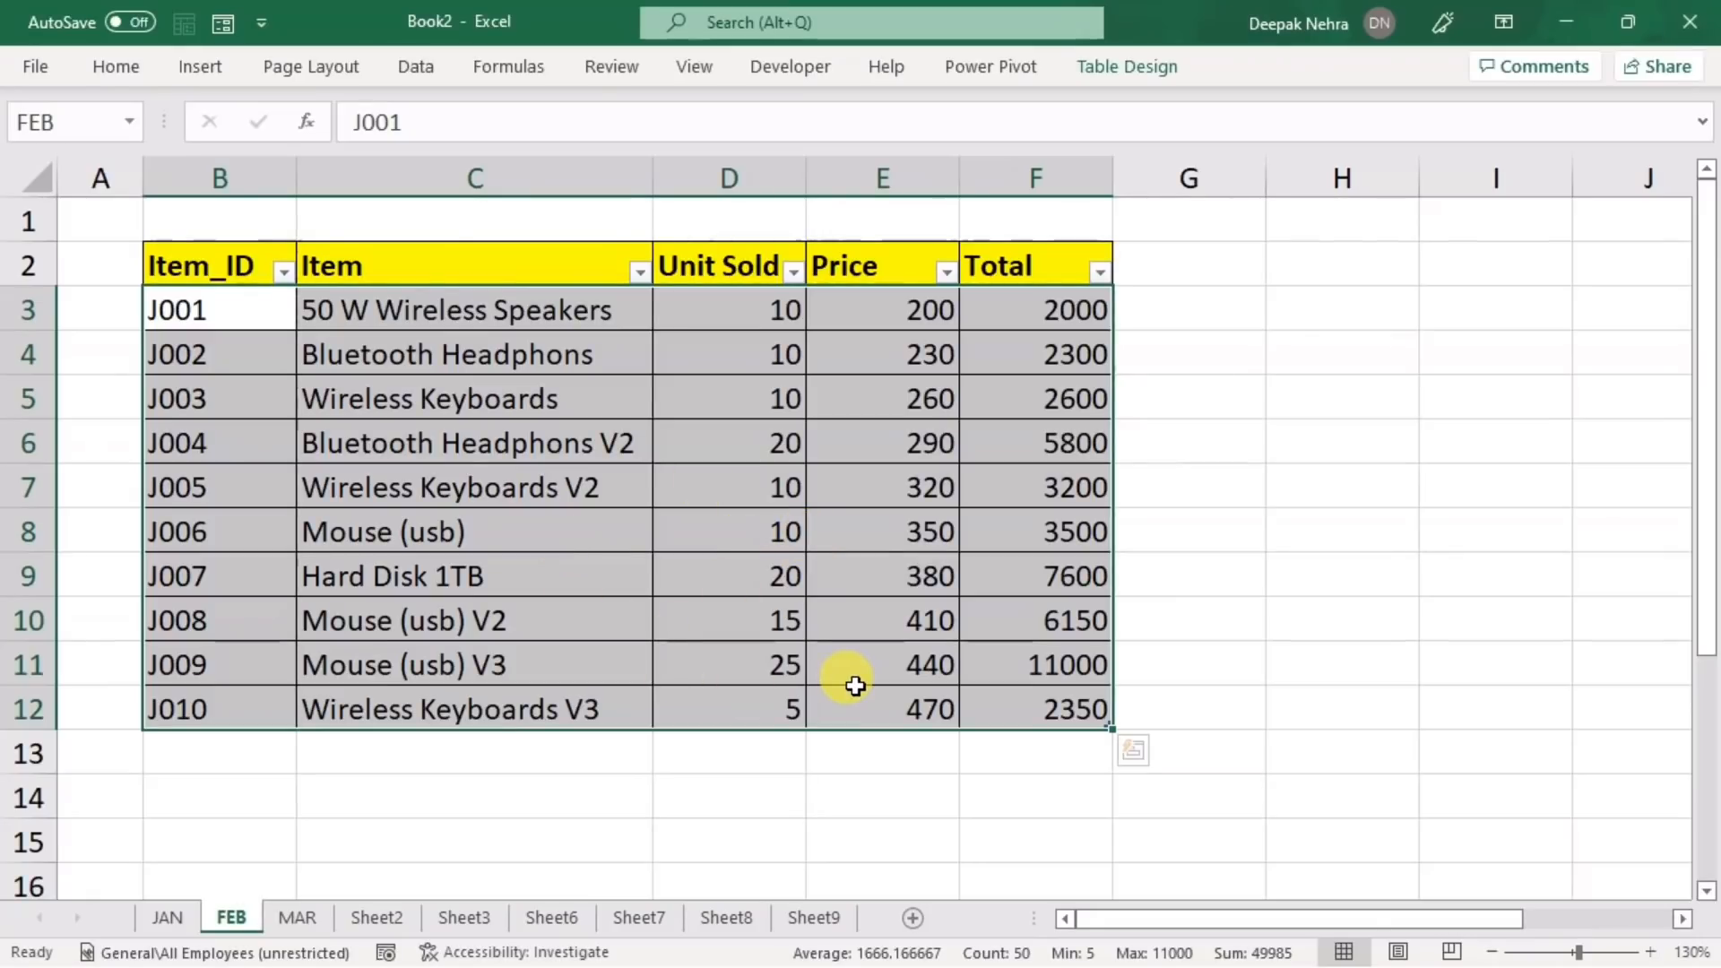
# - Compare the tables on the JAN, FEB and MAR sheets and examine the blank Sheet2
pyautogui.click(370, 920)
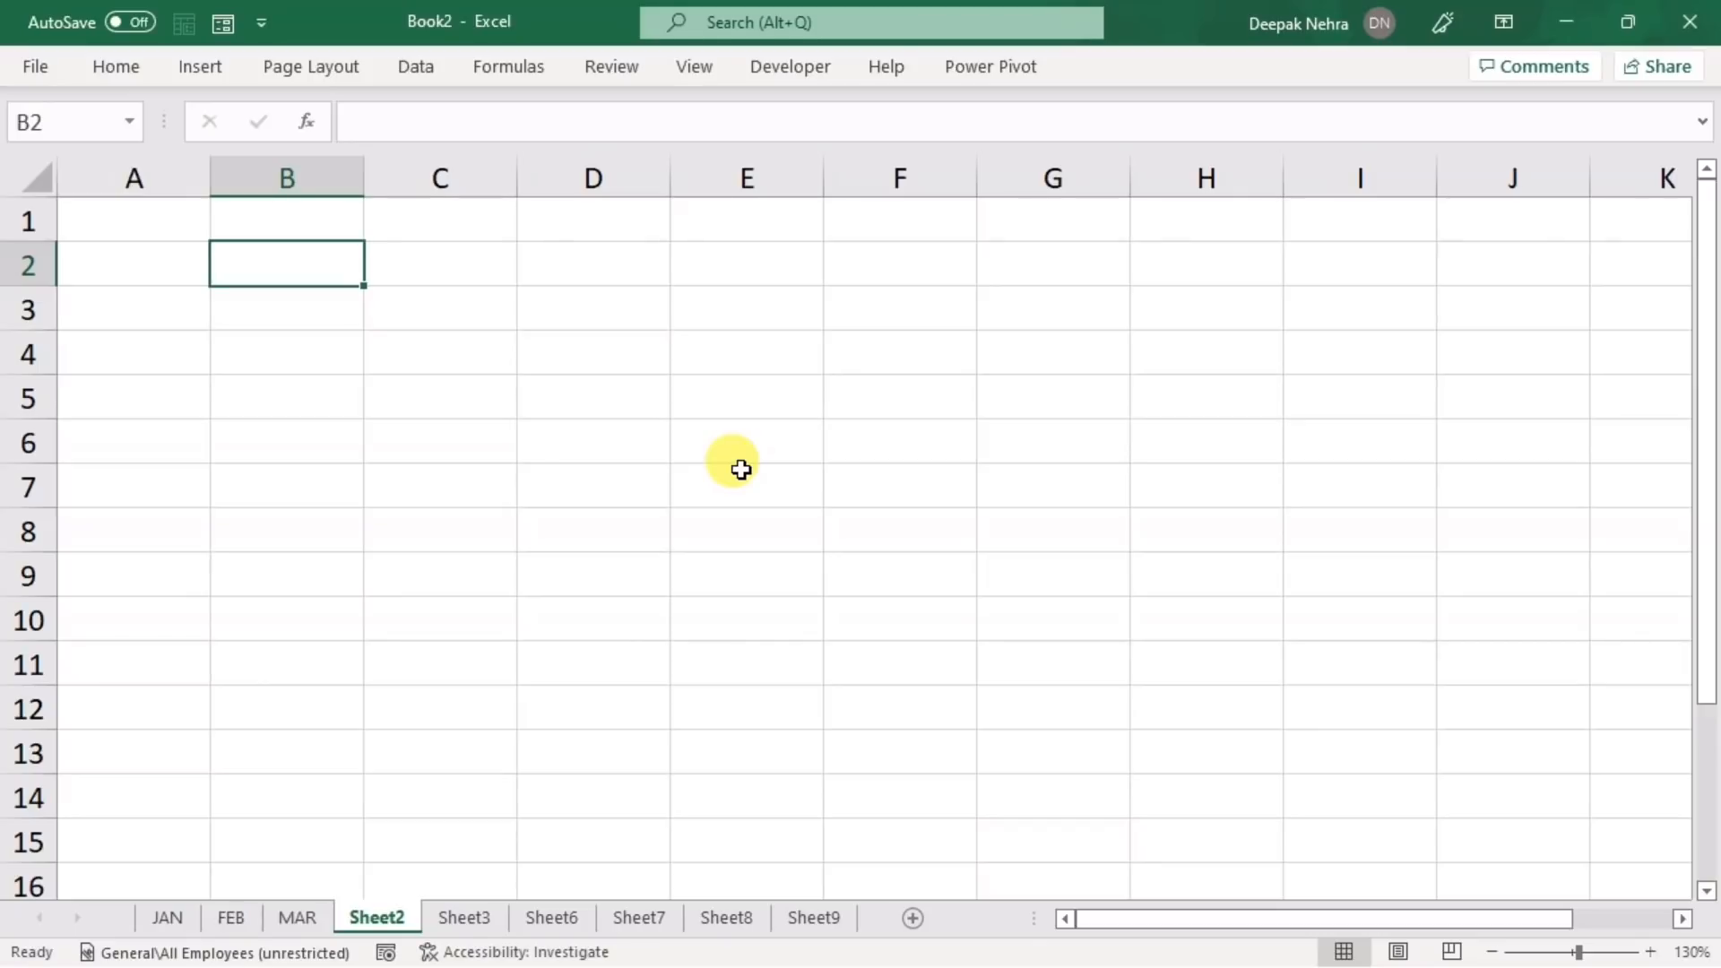
pyautogui.click(170, 917)
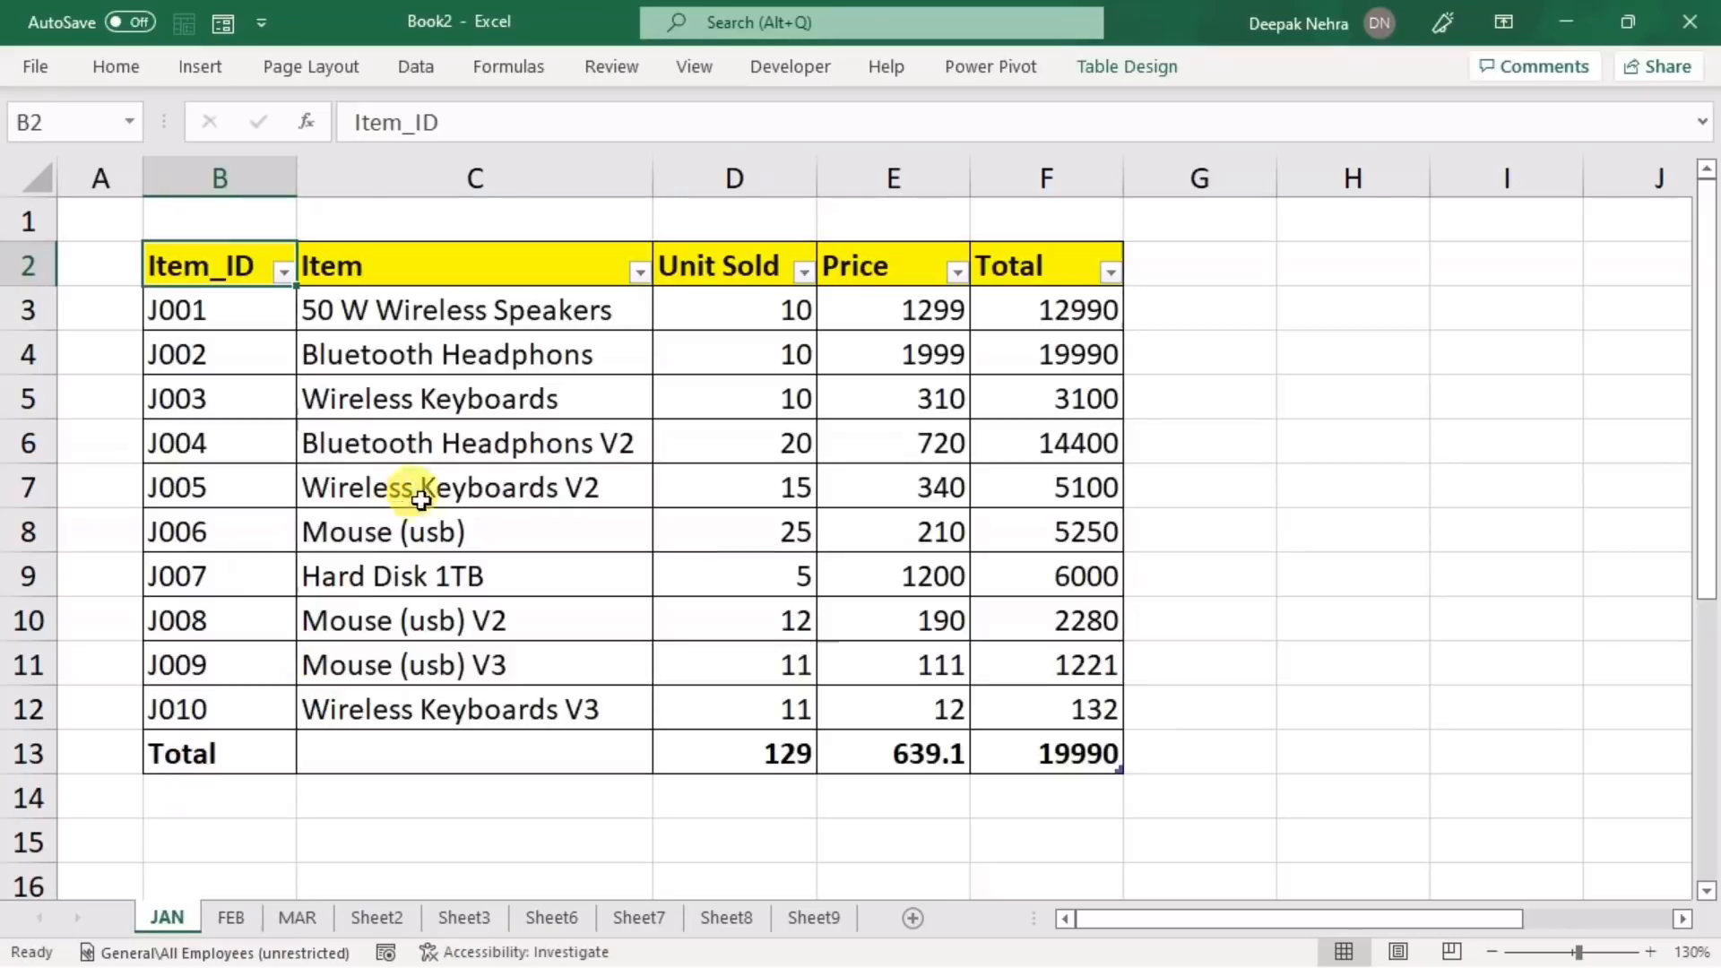
pyautogui.click(231, 911)
pyautogui.click(297, 917)
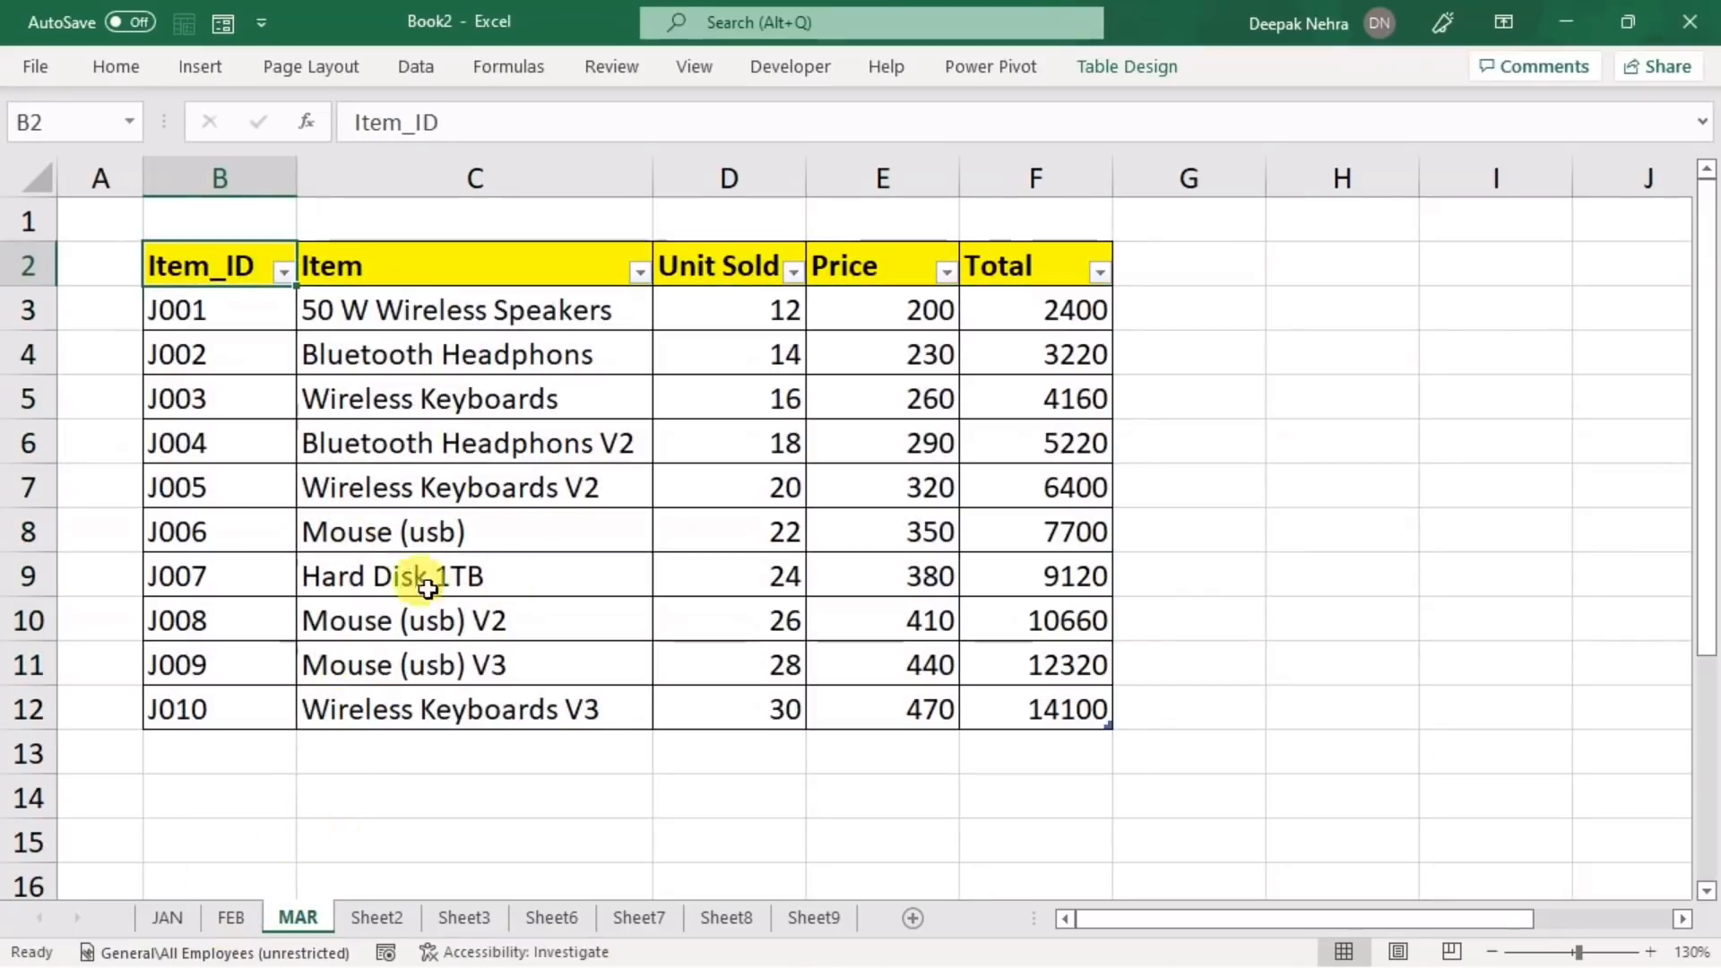
pyautogui.click(374, 917)
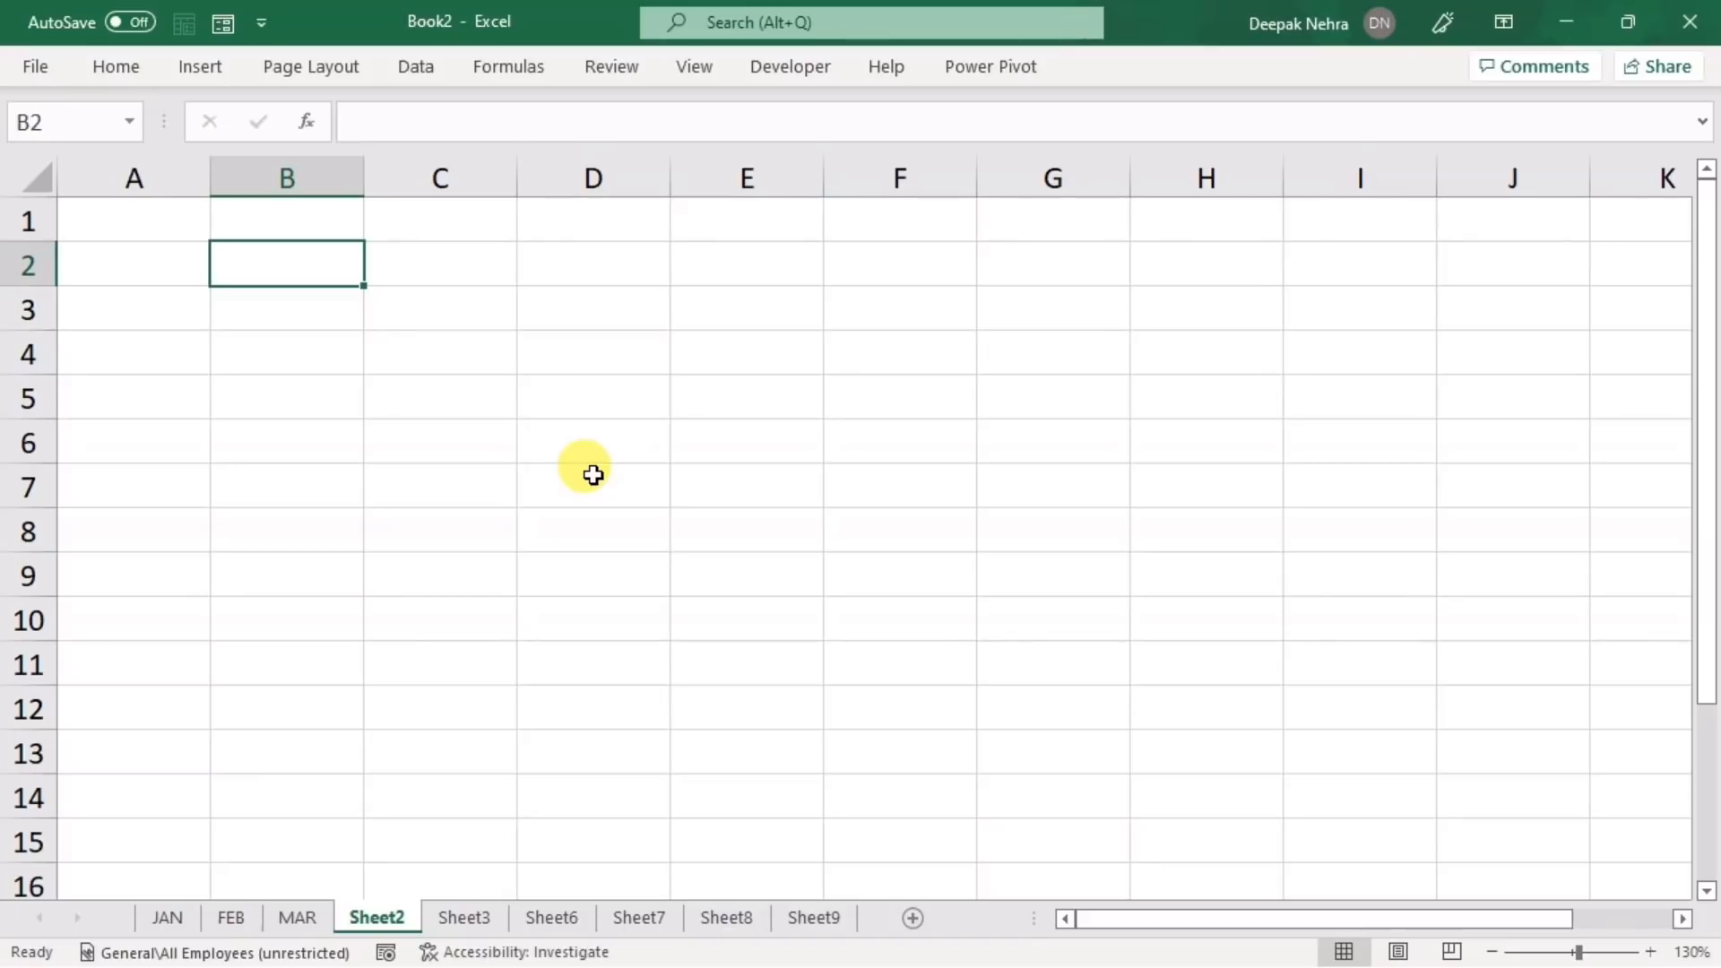
pyautogui.click(175, 914)
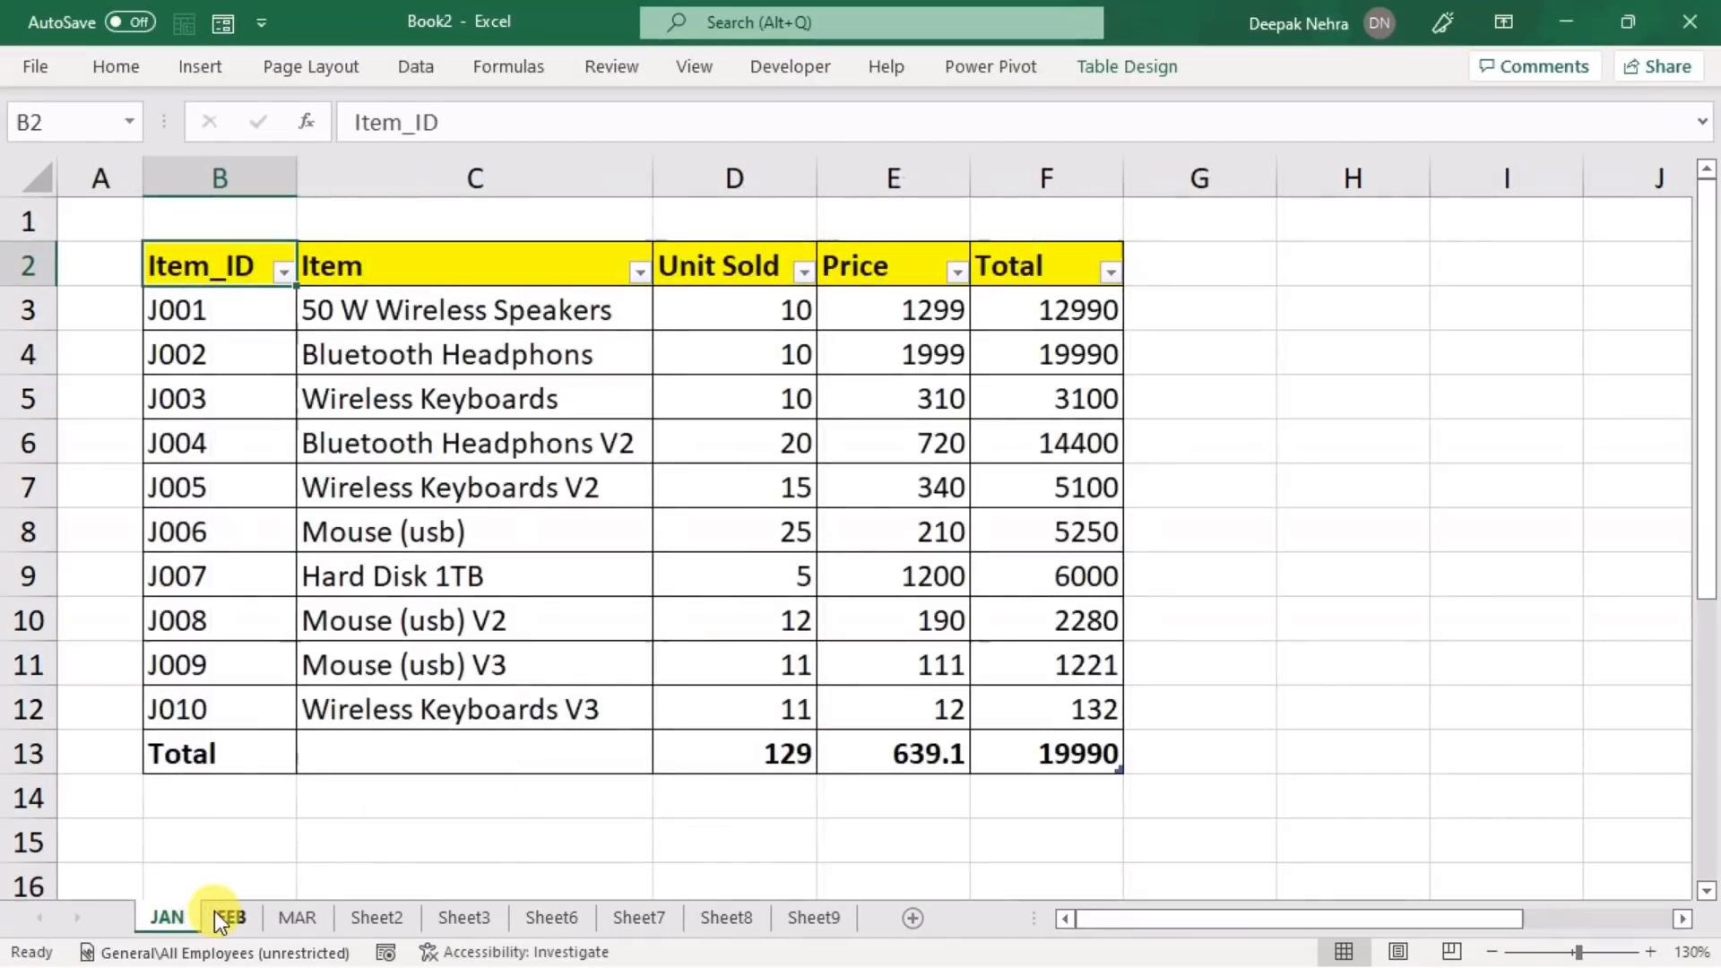
pyautogui.click(219, 918)
pyautogui.click(291, 915)
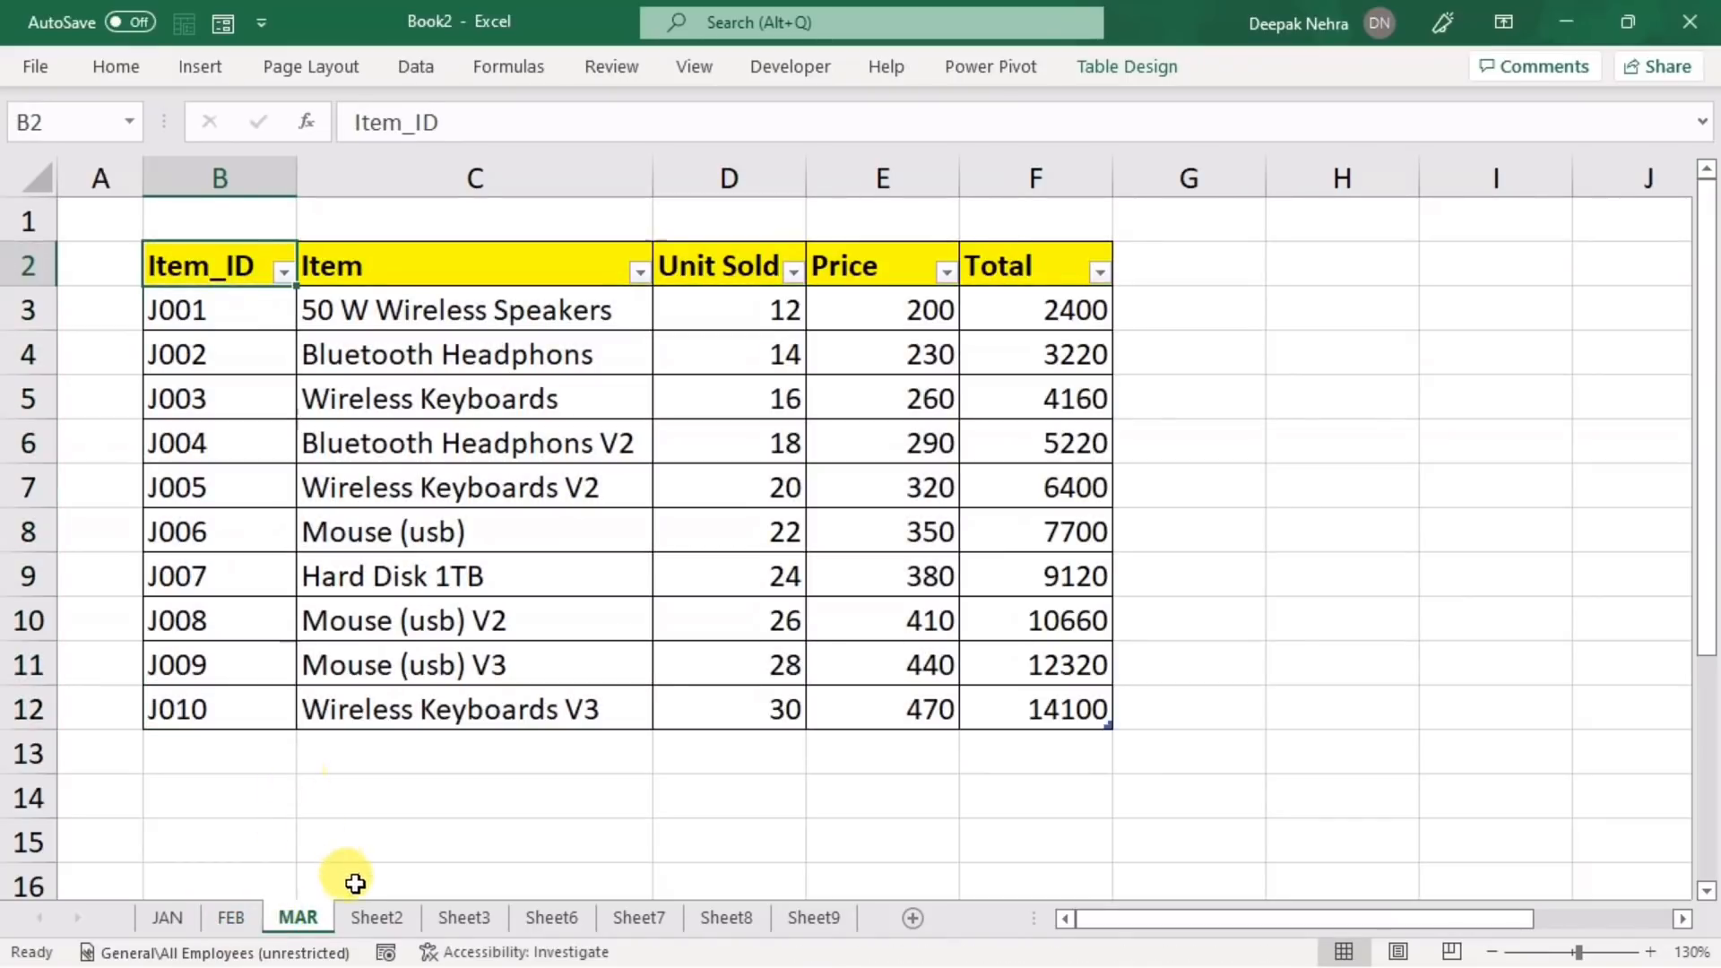
pyautogui.click(356, 913)
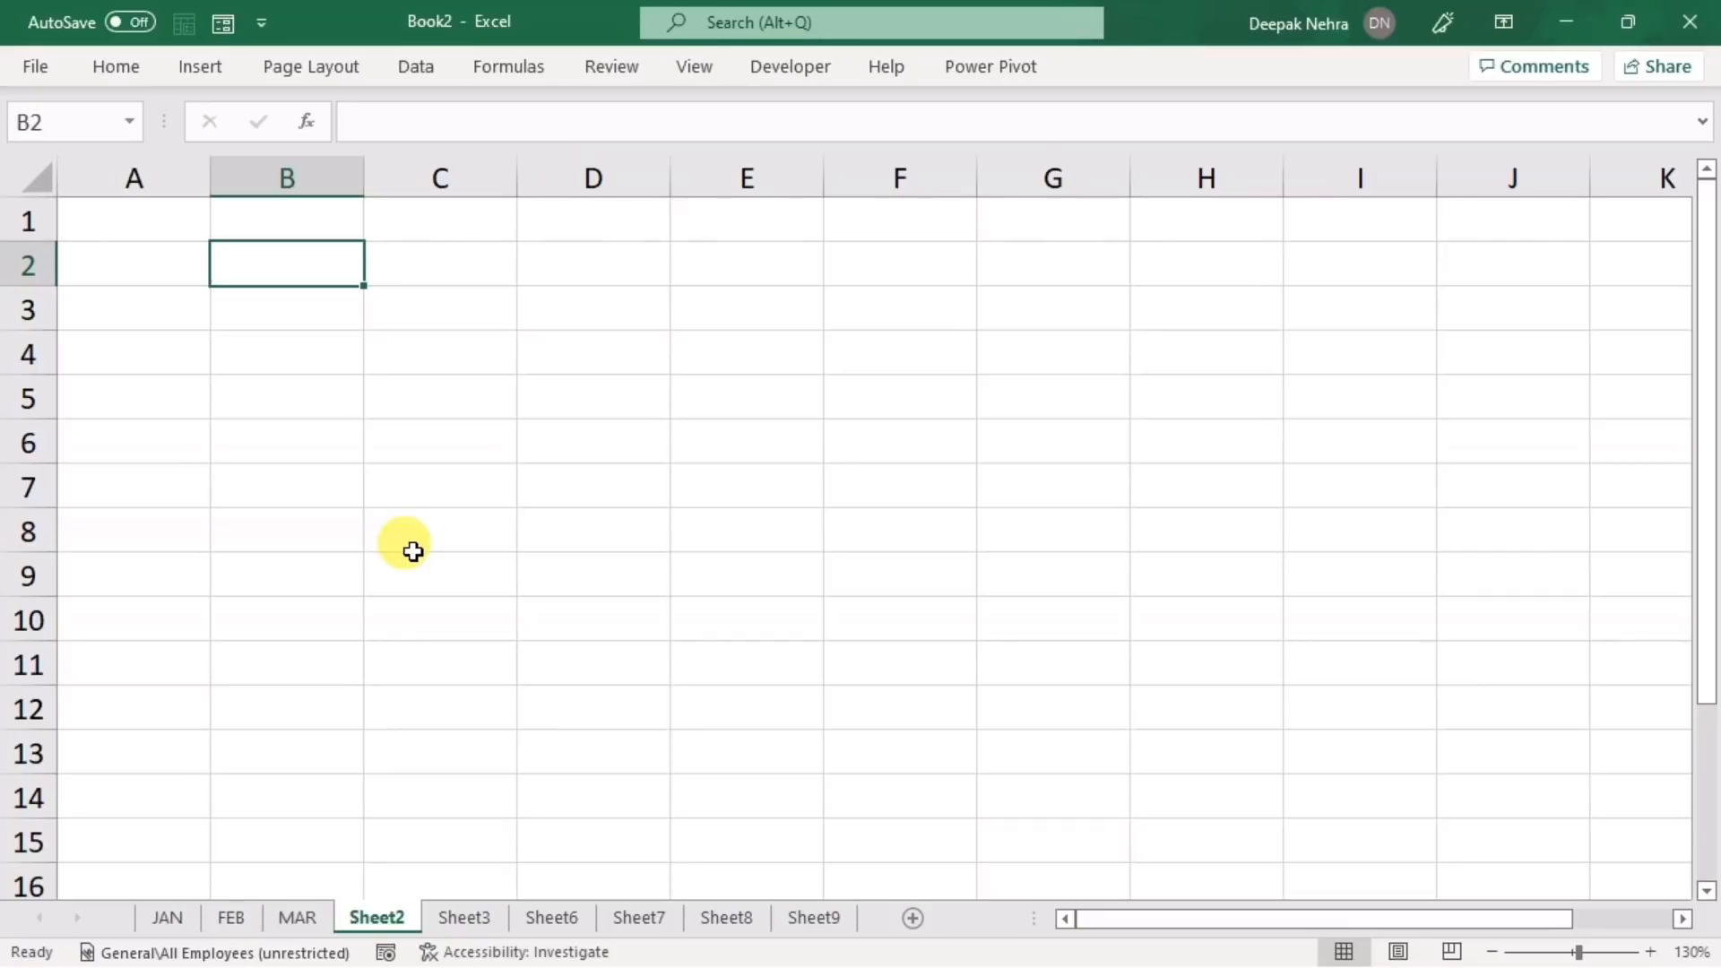
# - Copy the header row B2:F2 from the JAN sheet and paste it into Sheet2 starting at B2
pyautogui.click(165, 912)
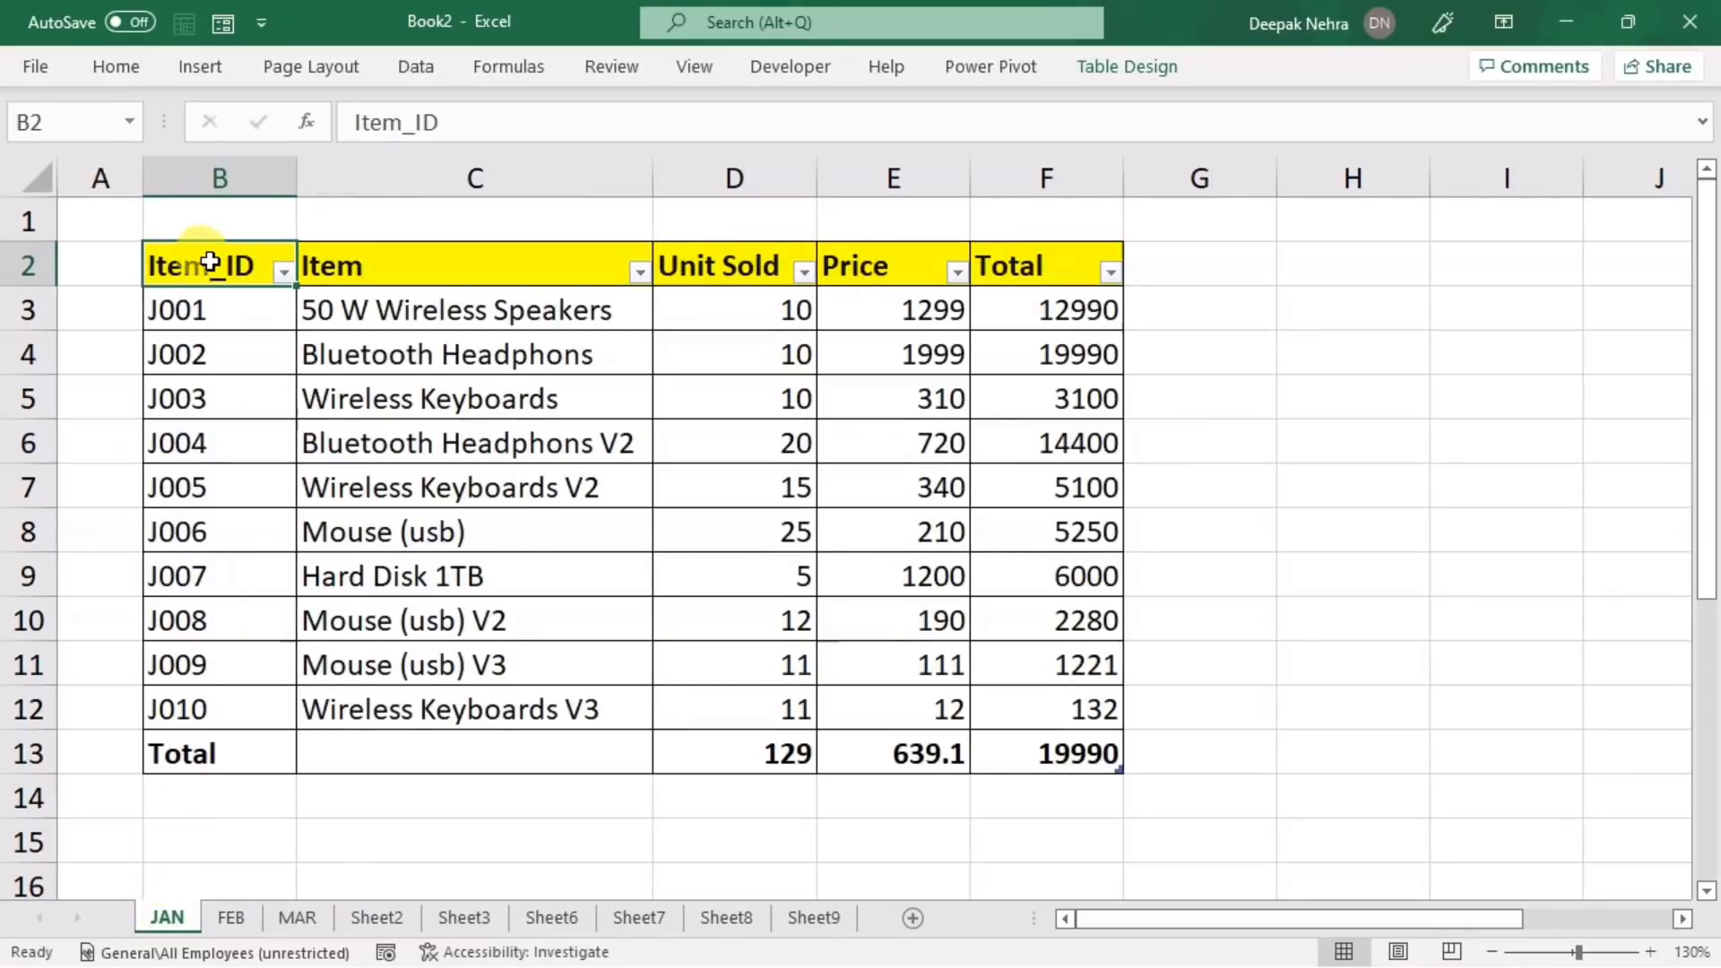
pyautogui.moveTo(212, 262); pyautogui.dragTo(1012, 260)
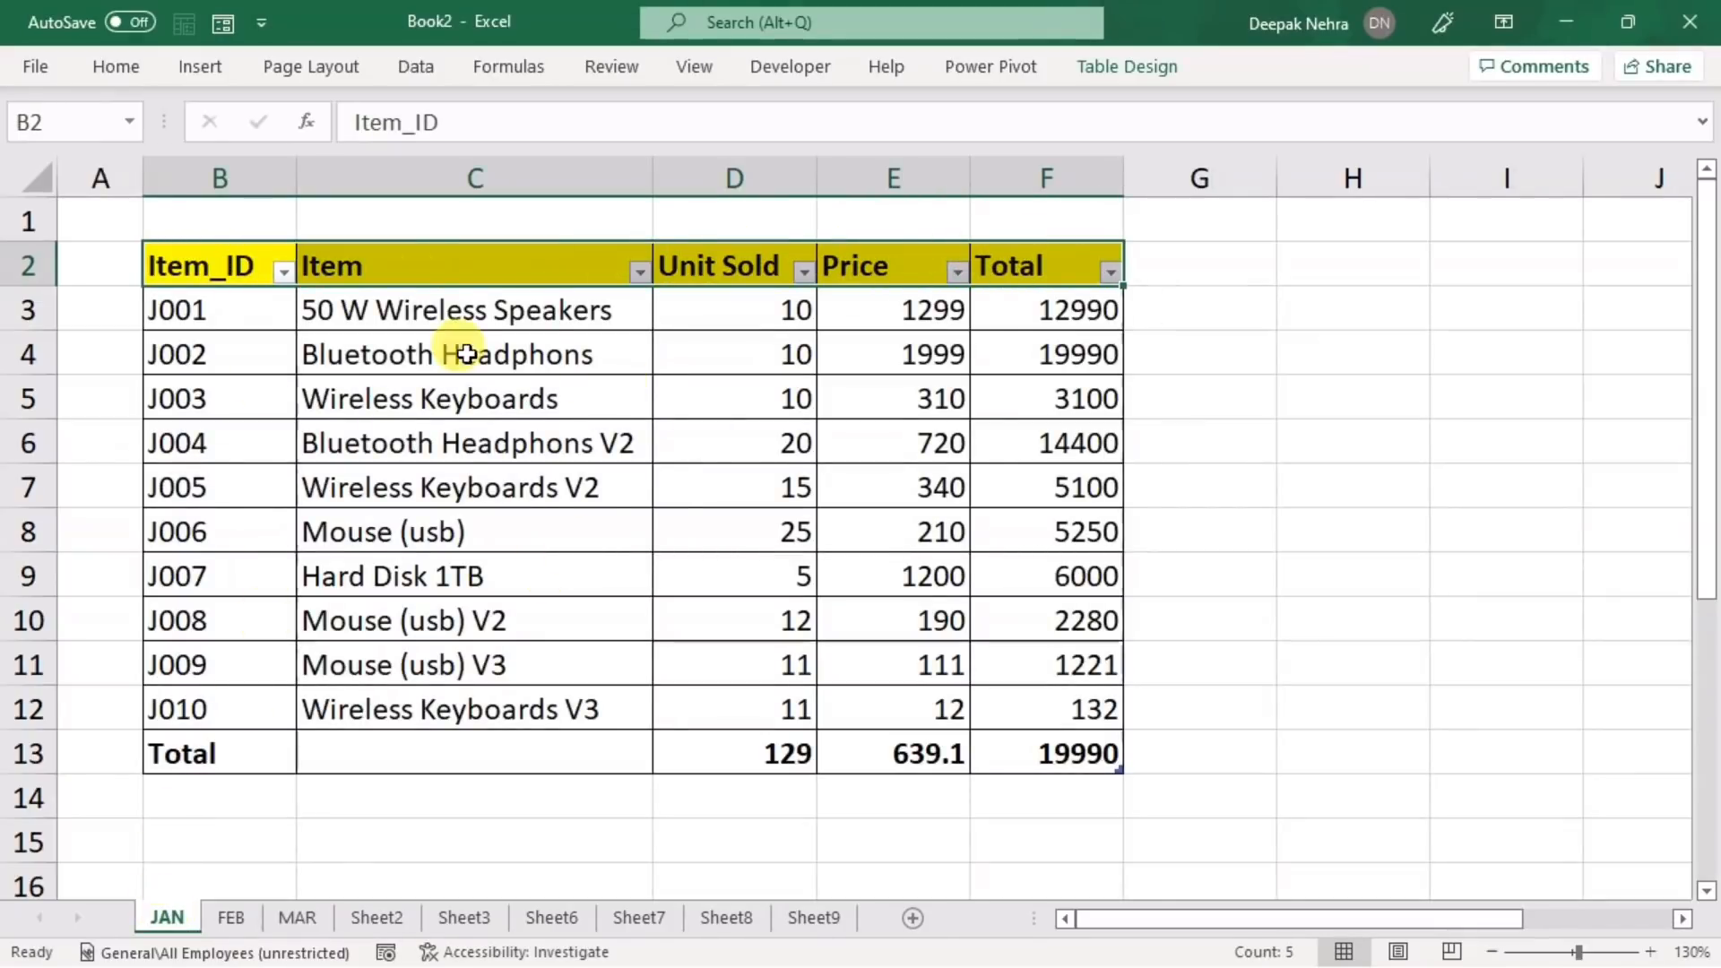
pyautogui.hotkey('ctrl', 'c')
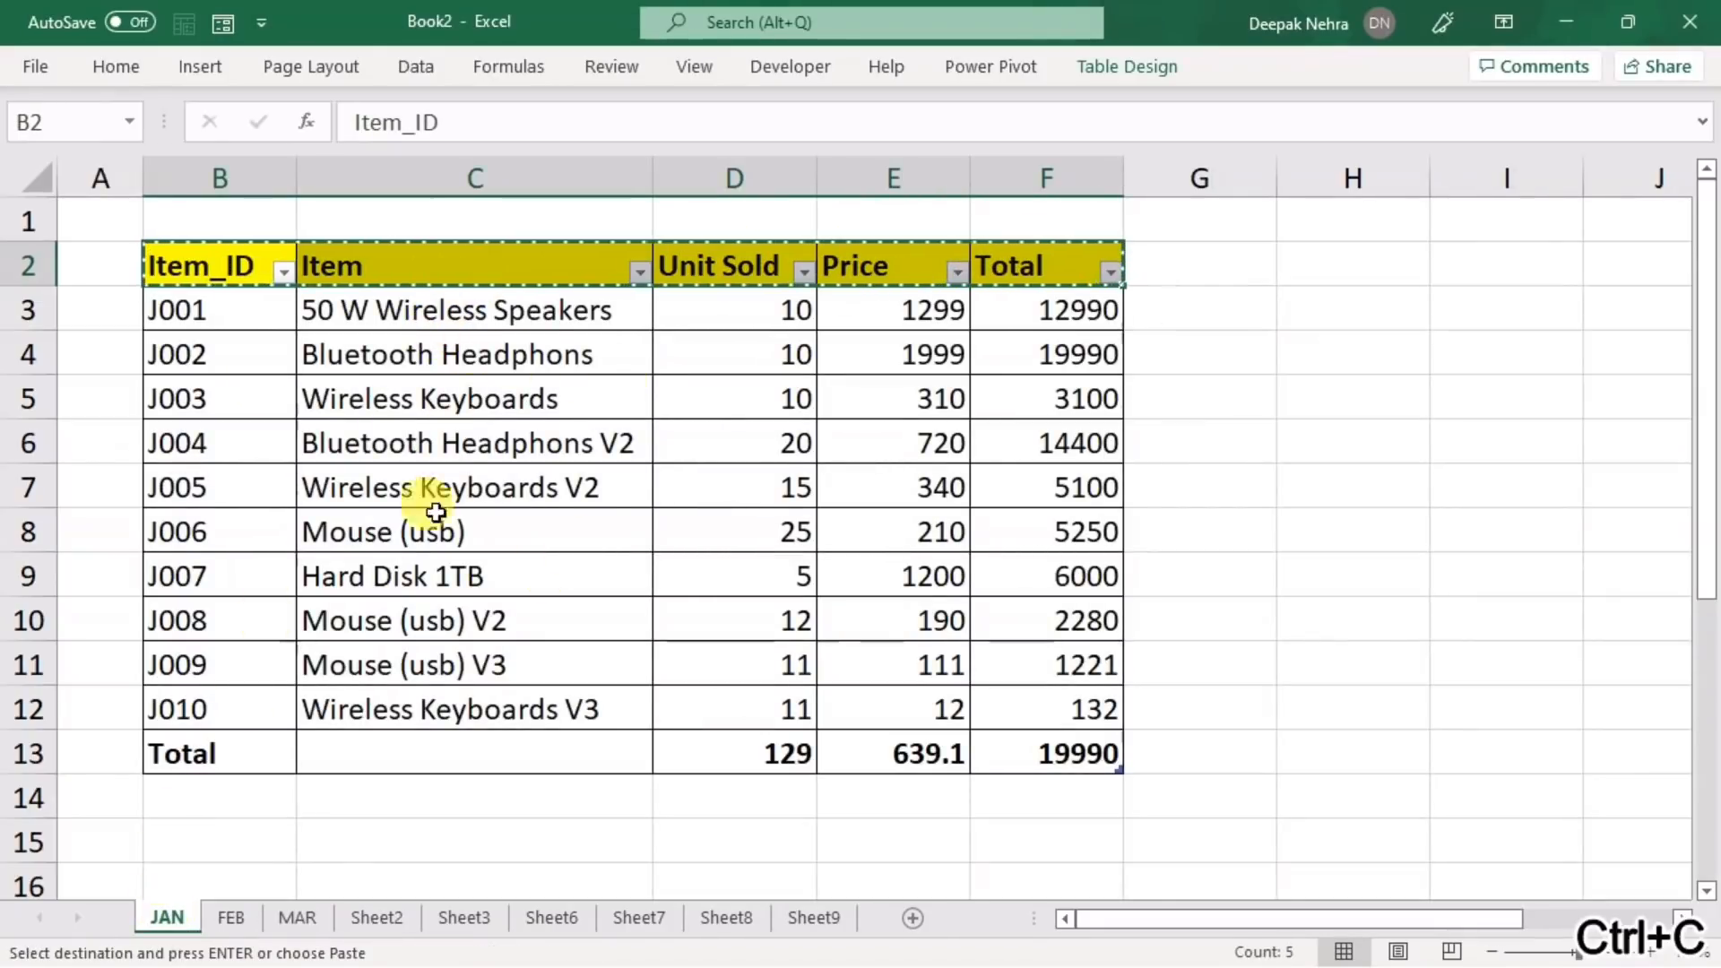
pyautogui.click(377, 917)
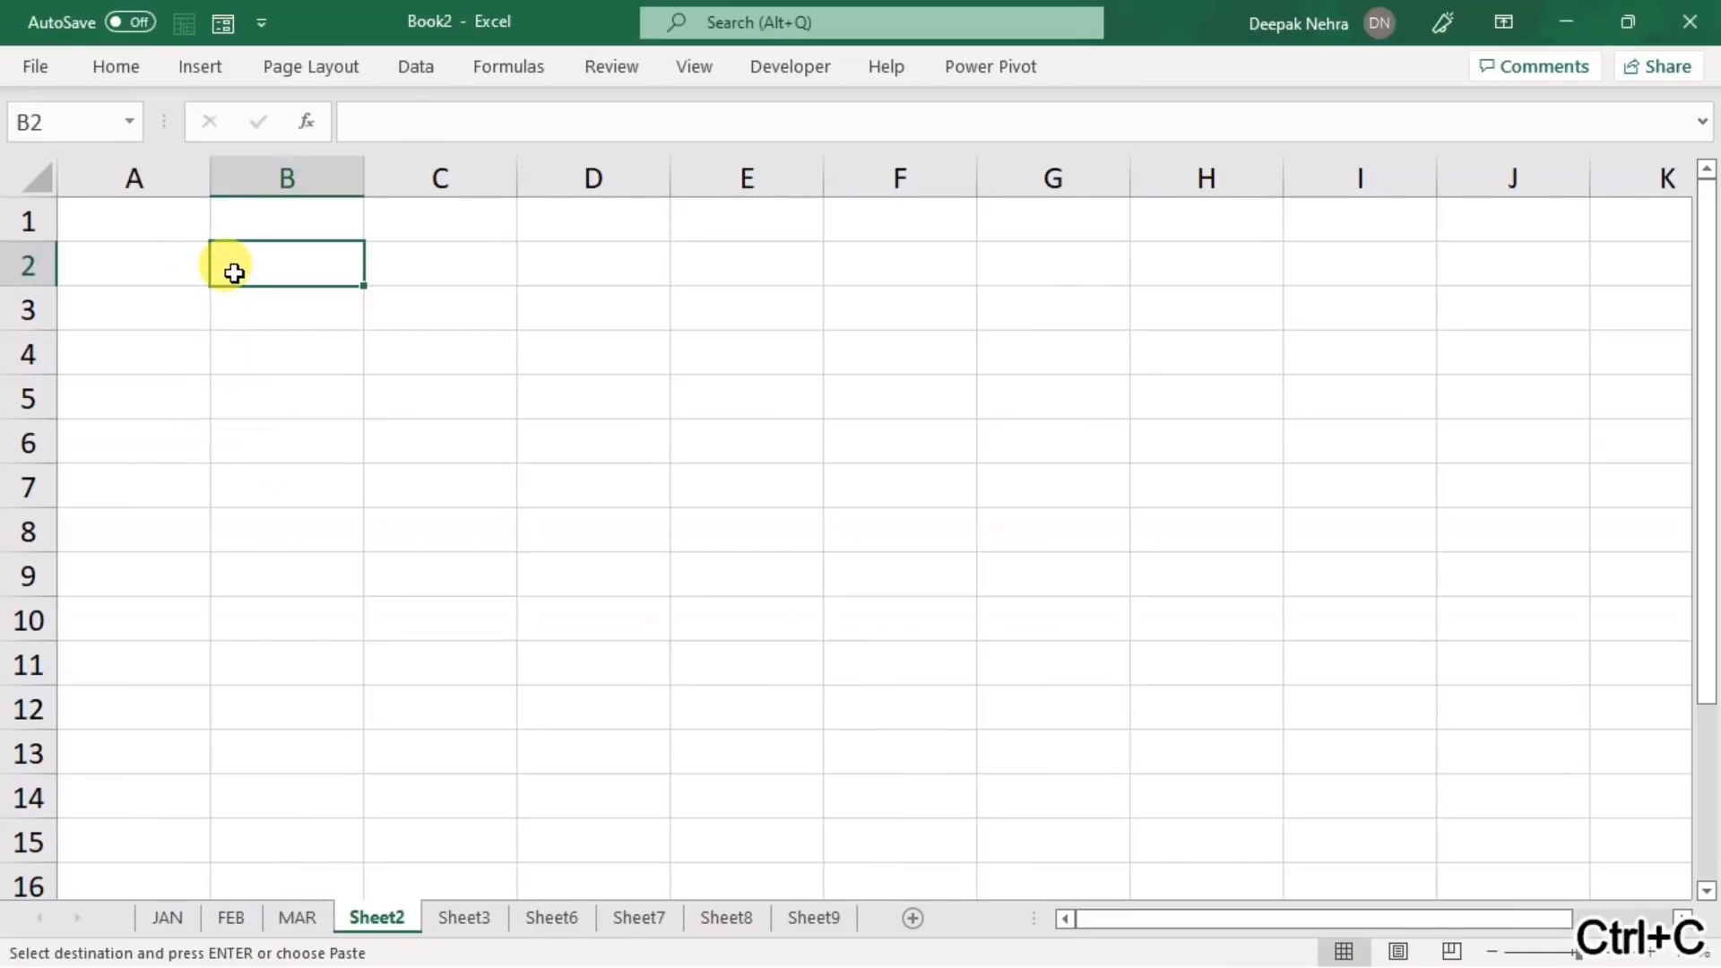
pyautogui.hotkey('ctrl', 'v')
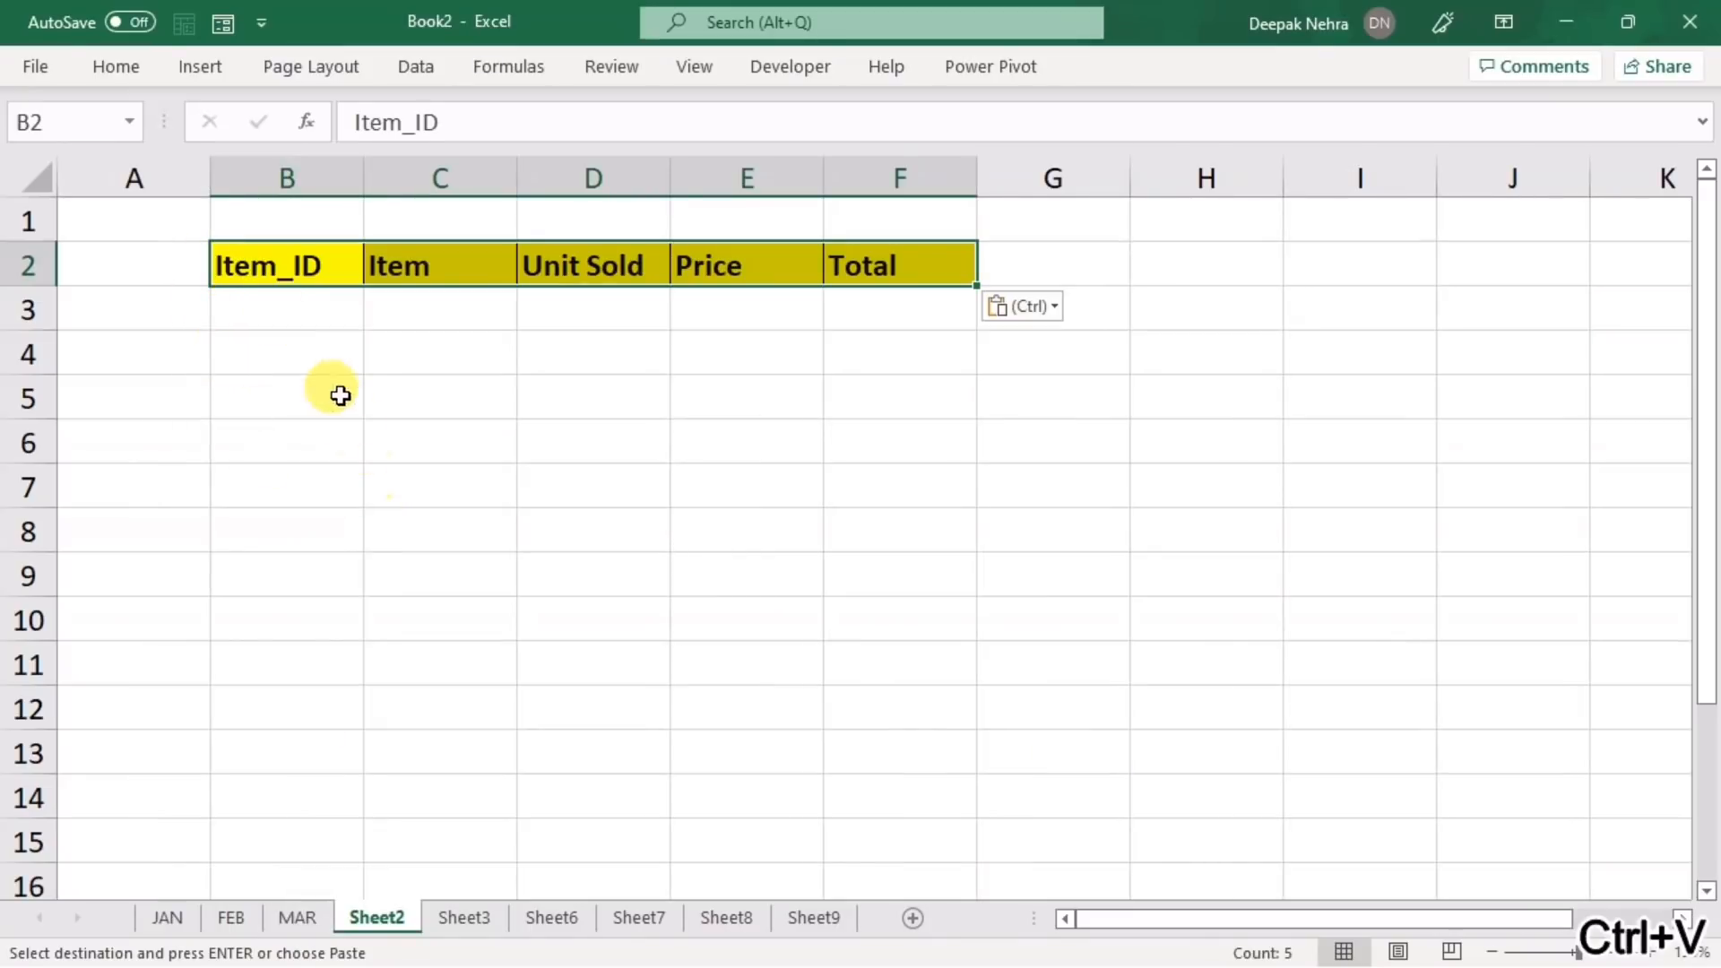
# - Enter the formula =JAN in cell B3 of Sheet2 to pull in the JAN table's rows below the headers
pyautogui.click(287, 319)
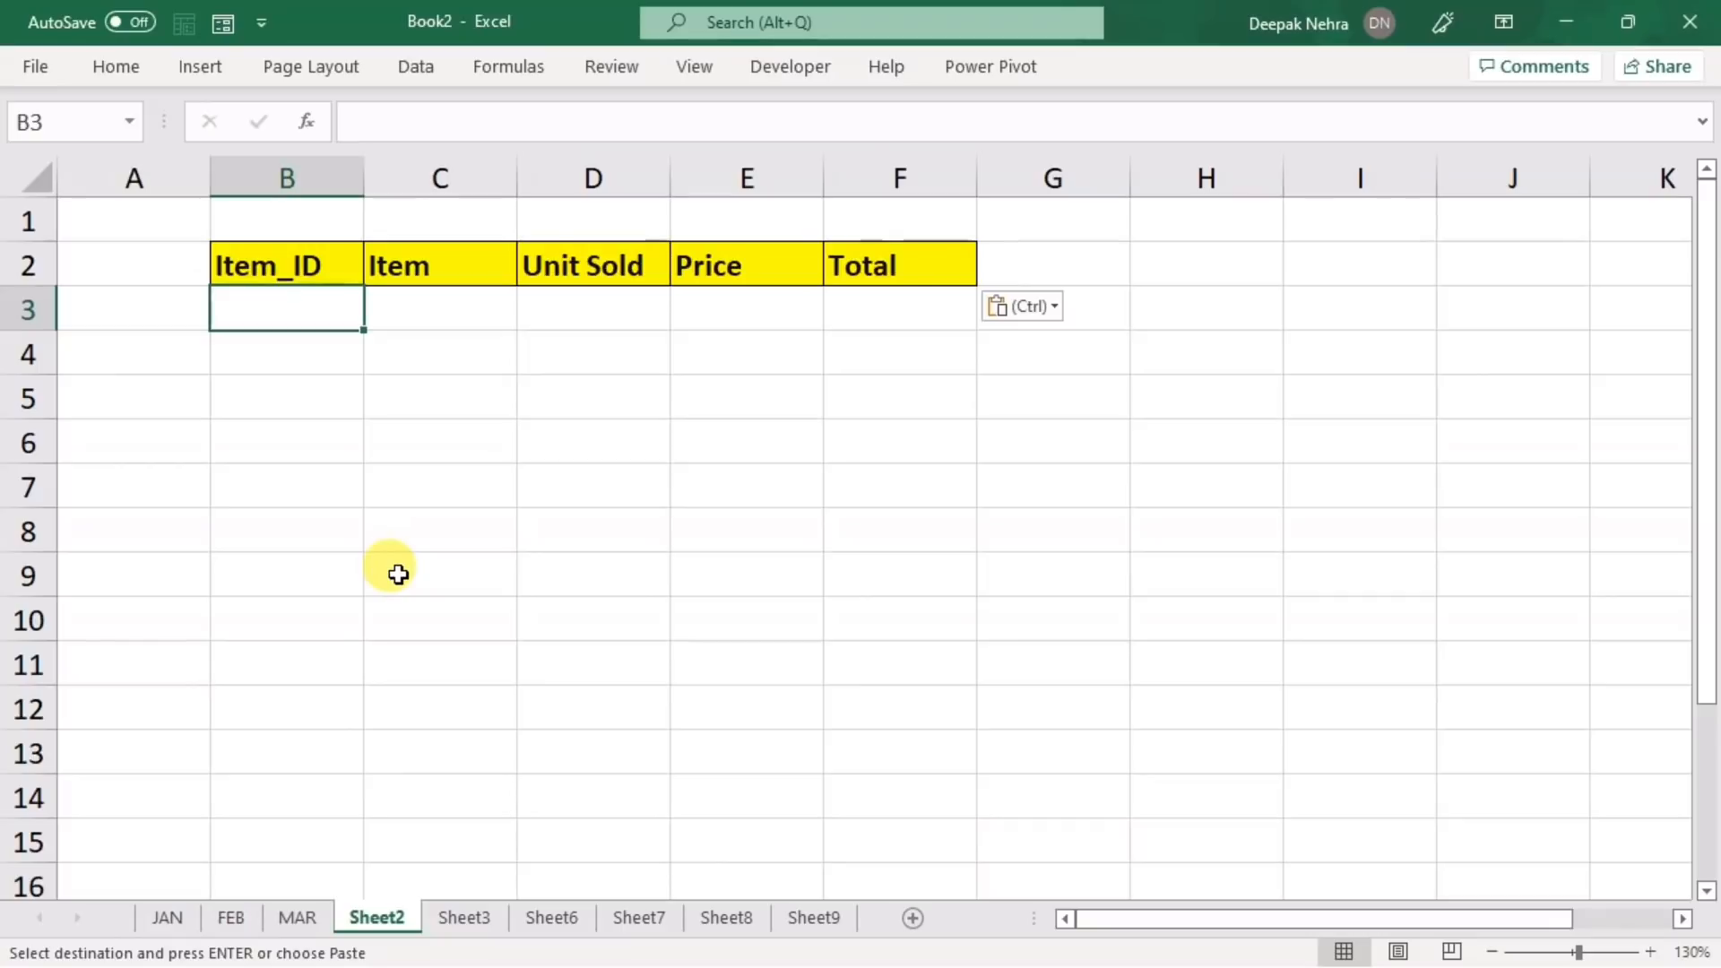
pyautogui.write('=')
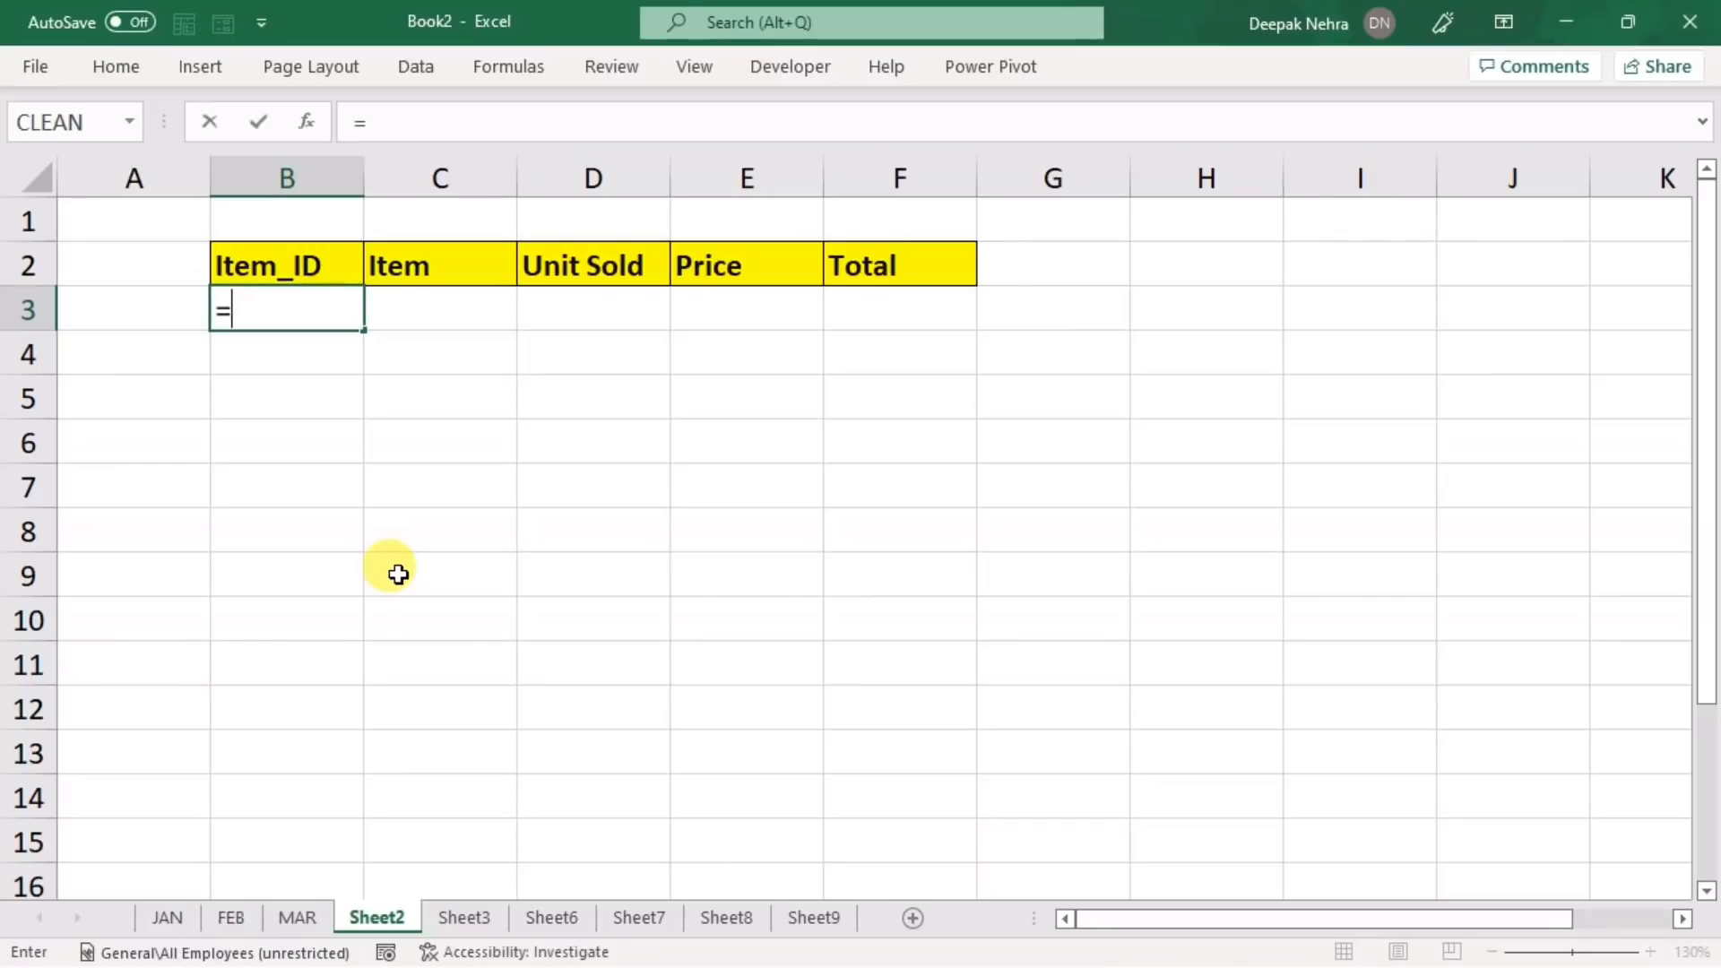
pyautogui.write('jan')
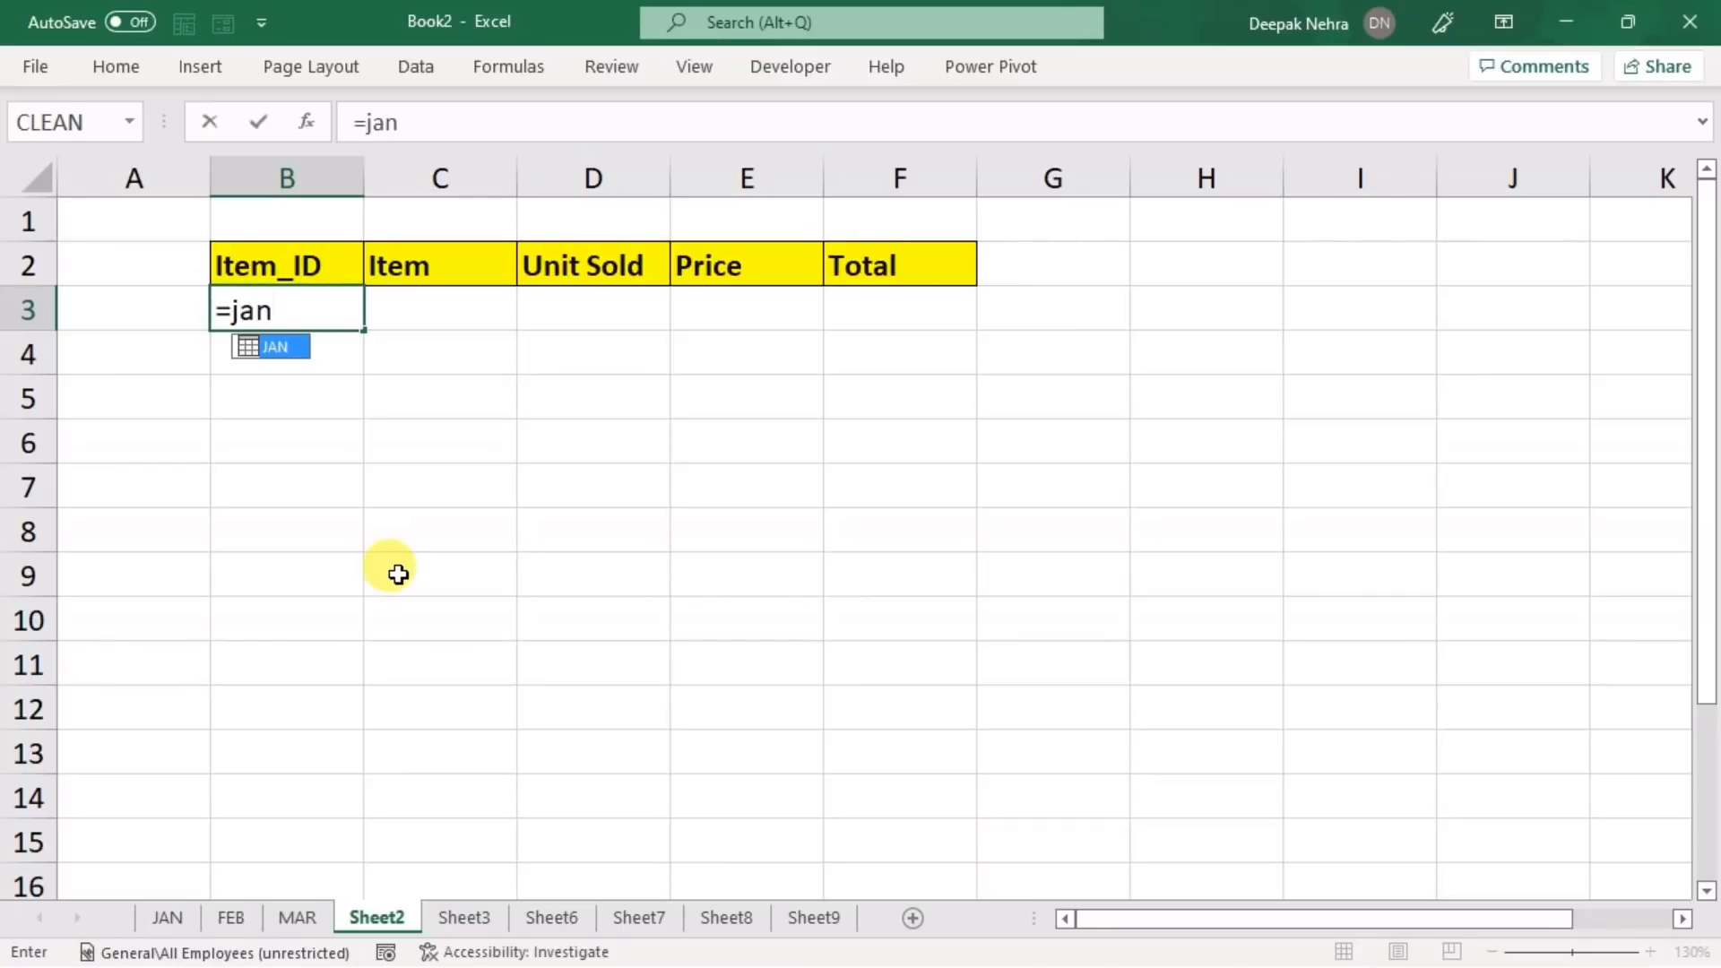
pyautogui.press('Tab')
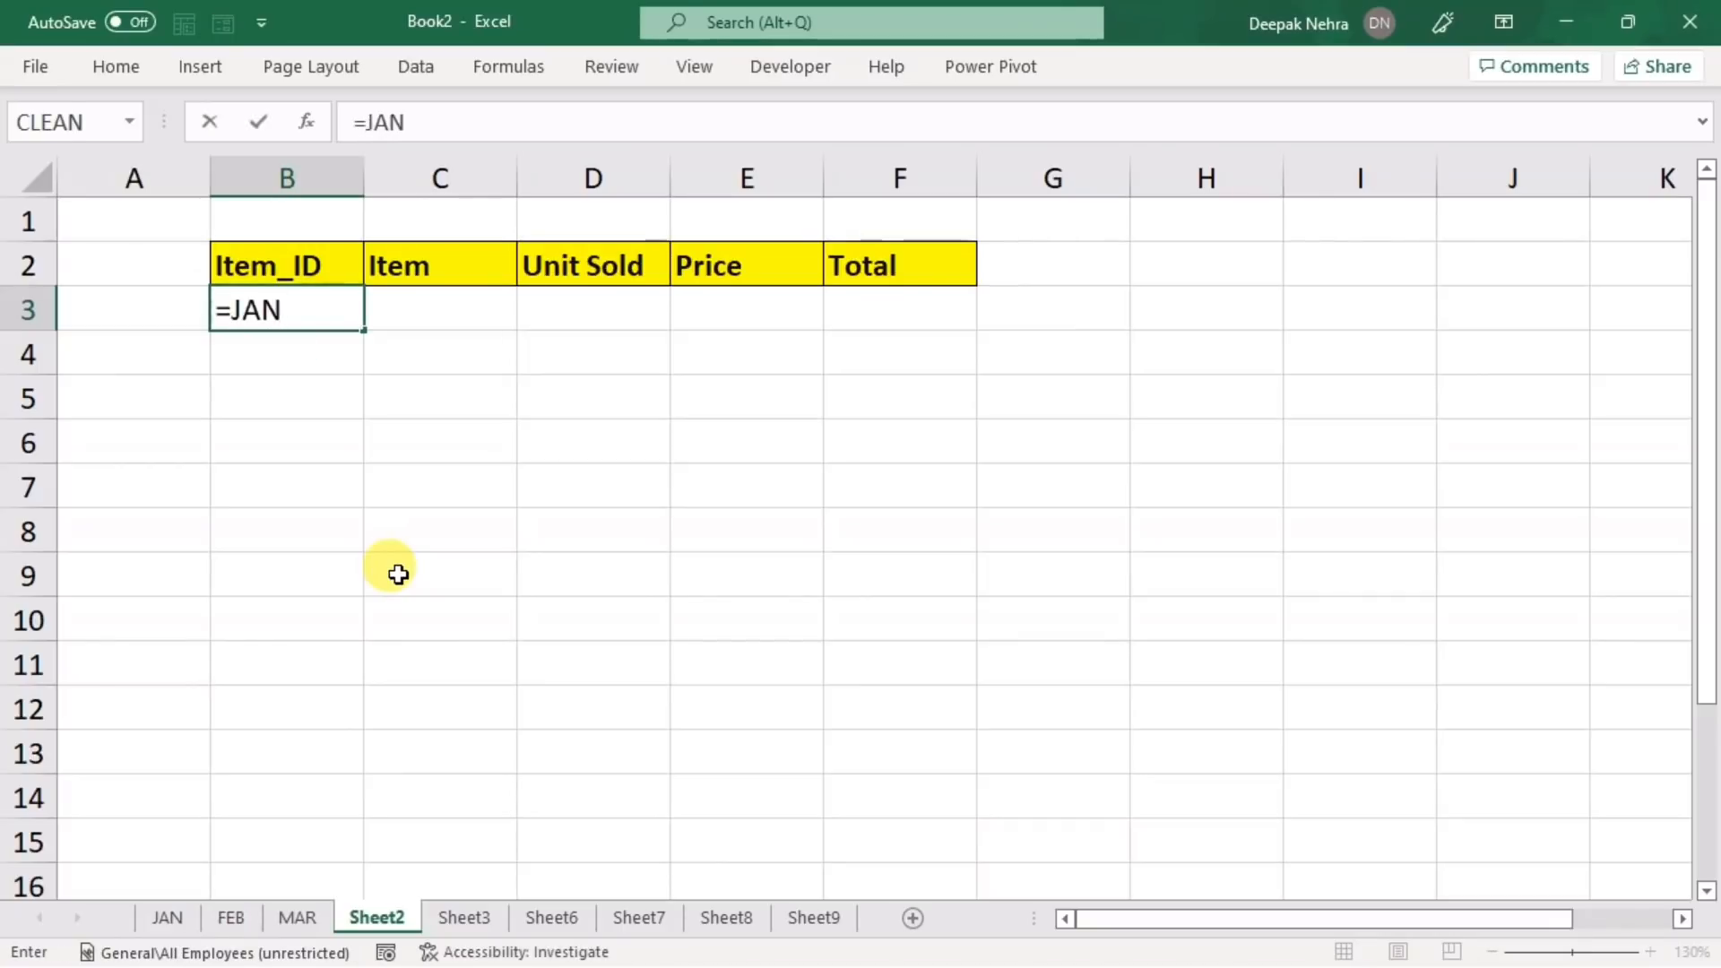
pyautogui.press('Return')
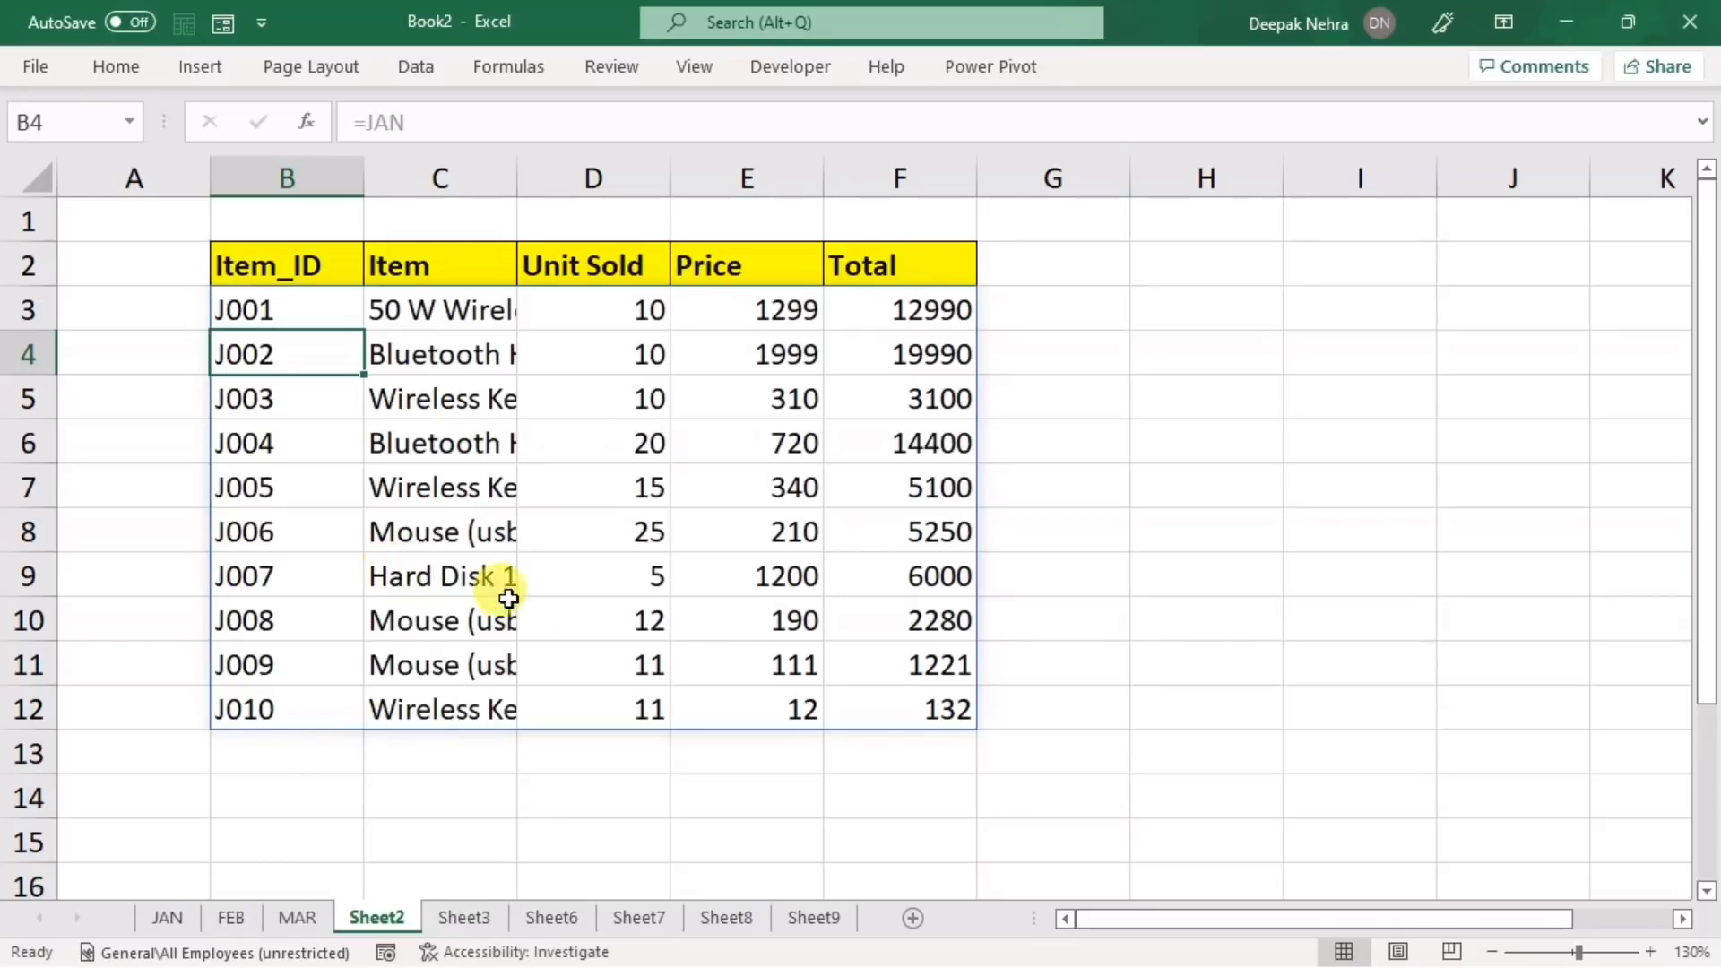
# - Widen column C on Sheet2 to fit the item names and compare the pulled rows with the JAN sheet
pyautogui.click(168, 920)
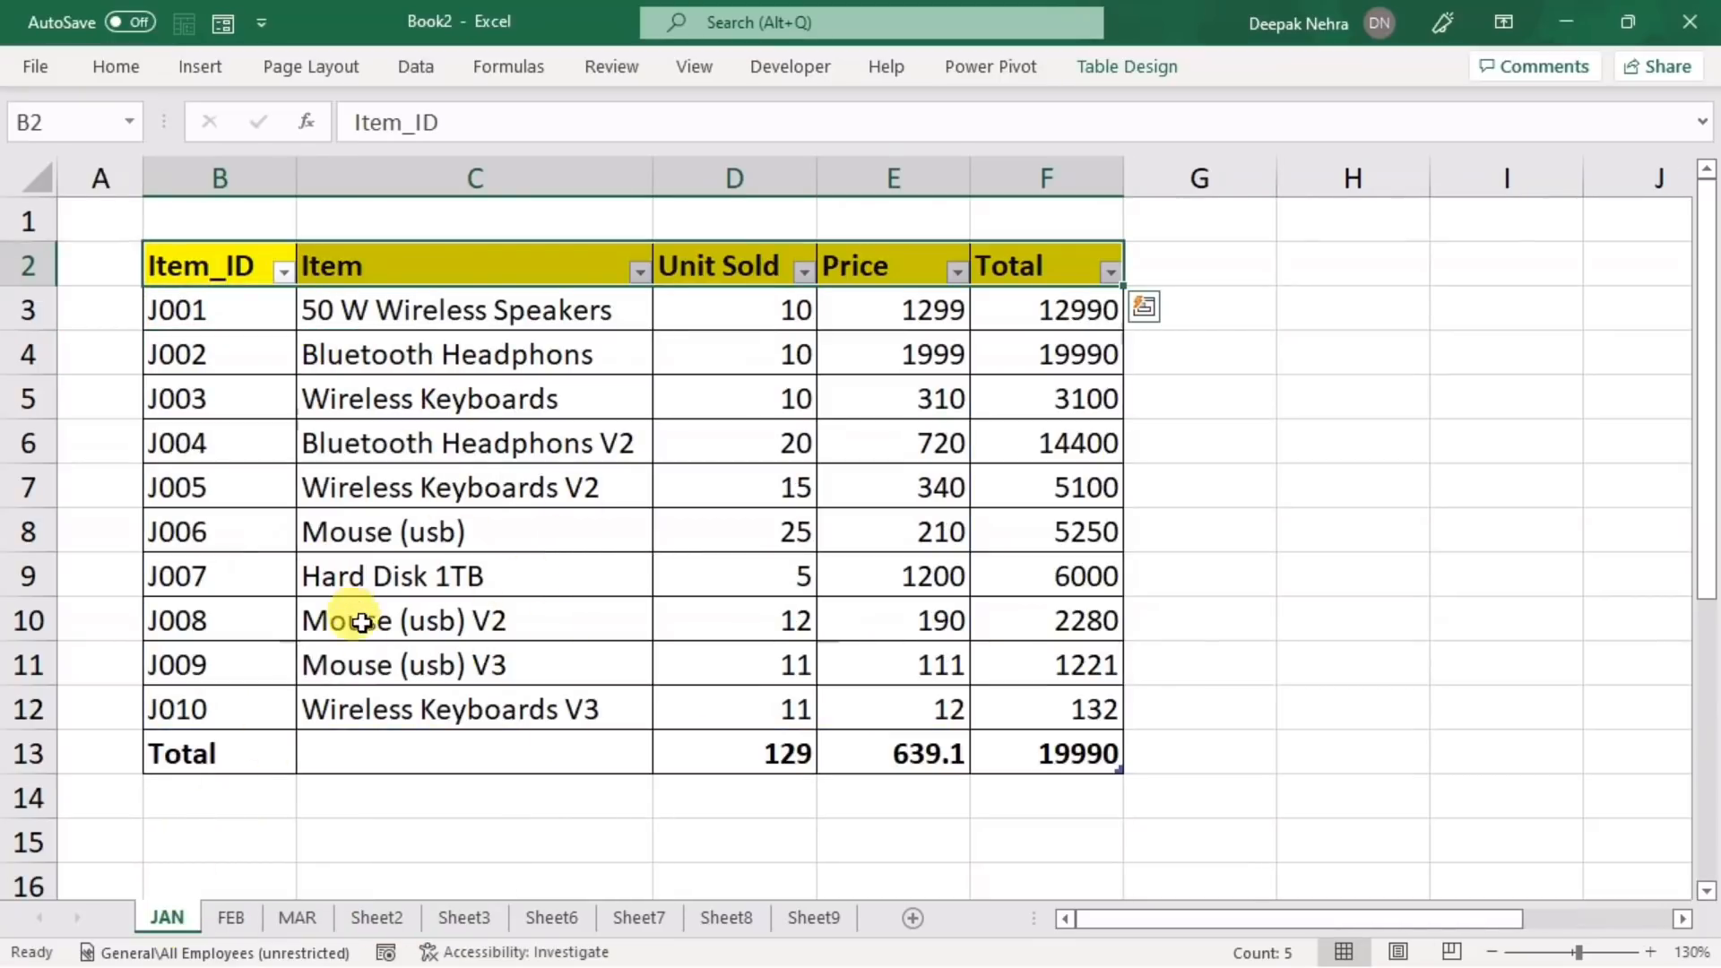
pyautogui.click(371, 916)
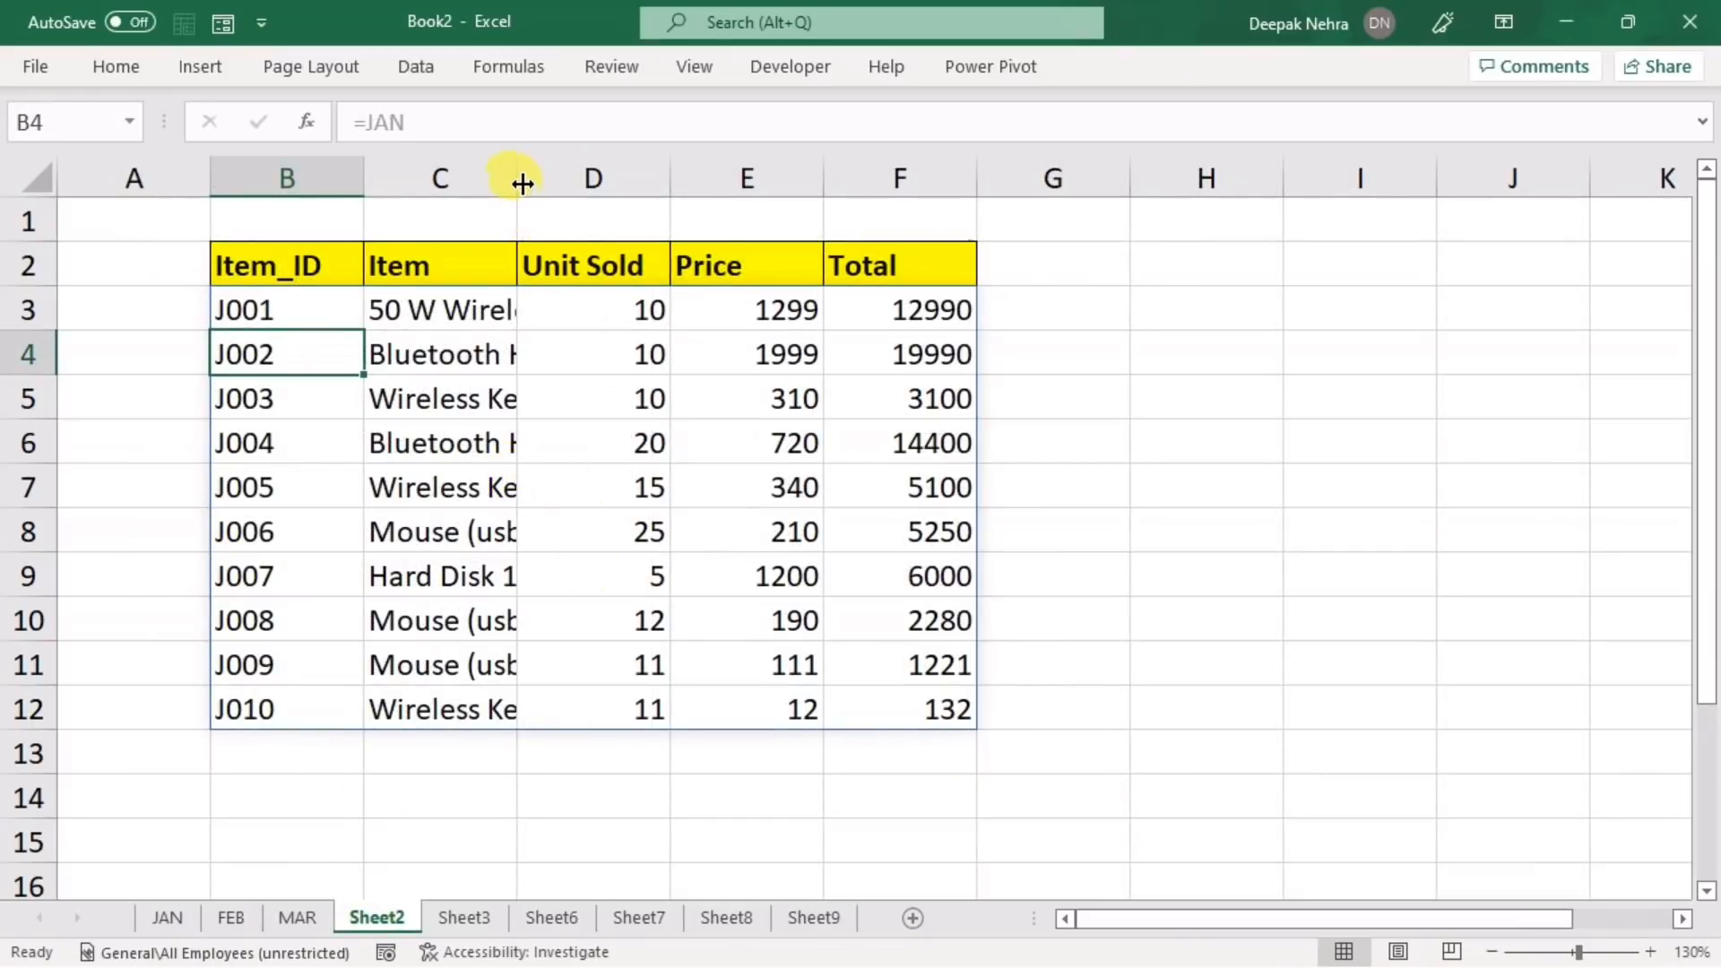
pyautogui.moveTo(519, 177); pyautogui.dragTo(713, 199)
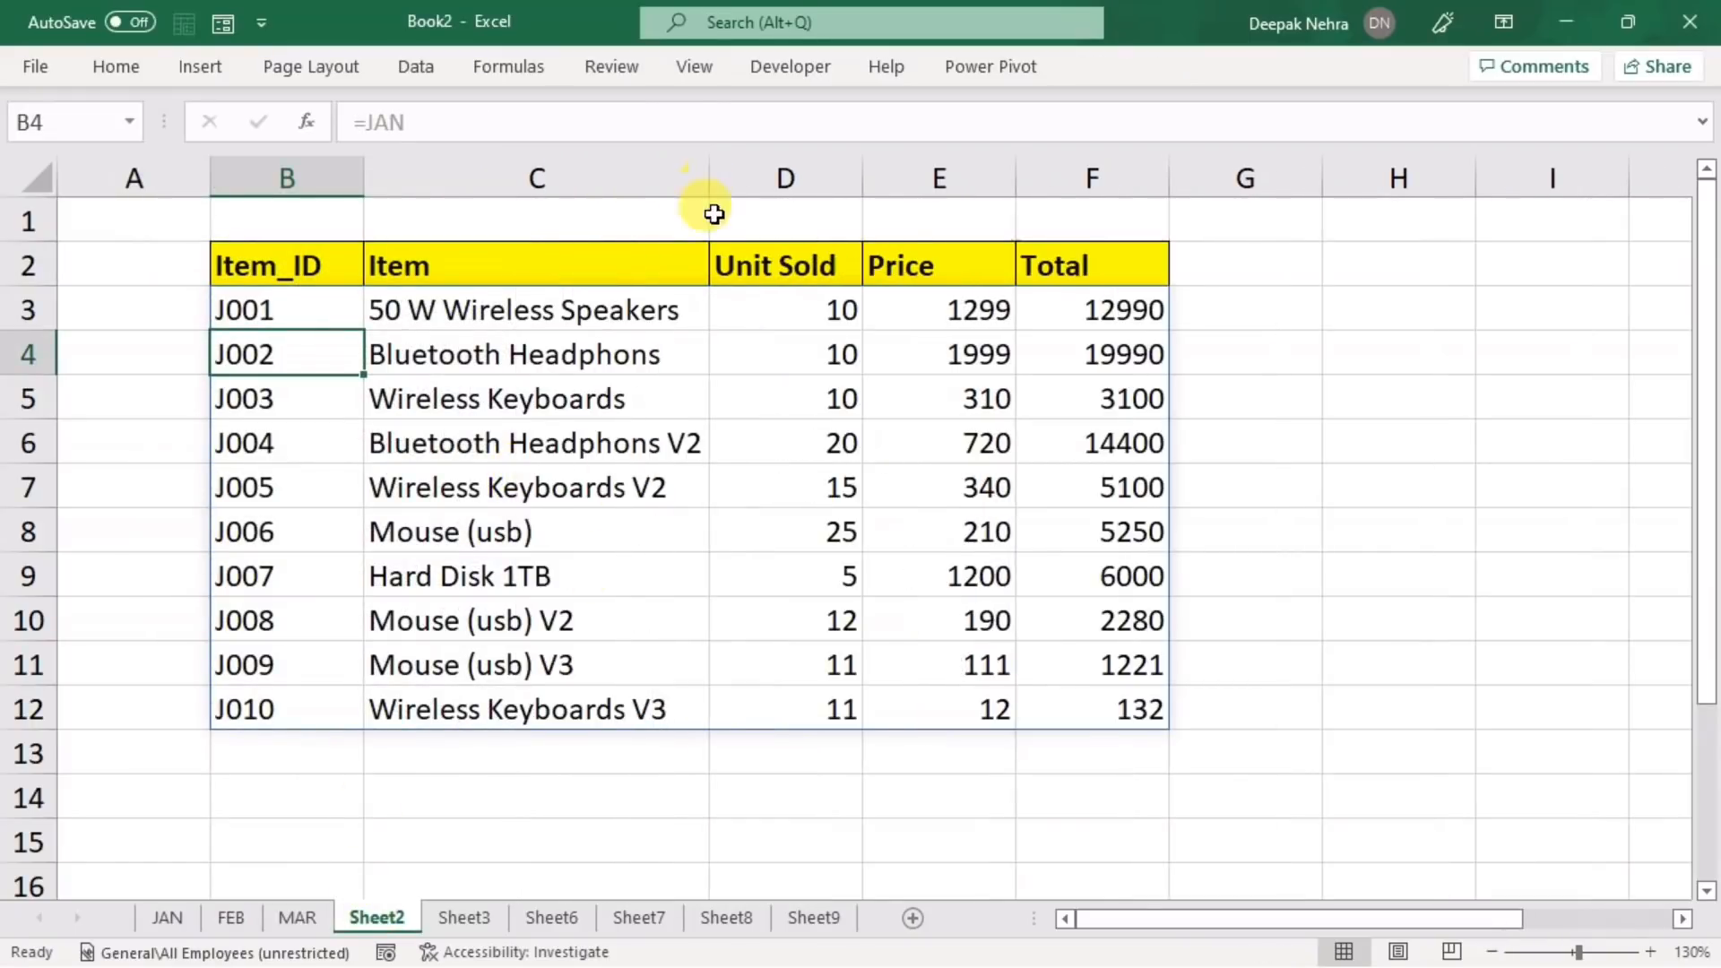
pyautogui.click(170, 918)
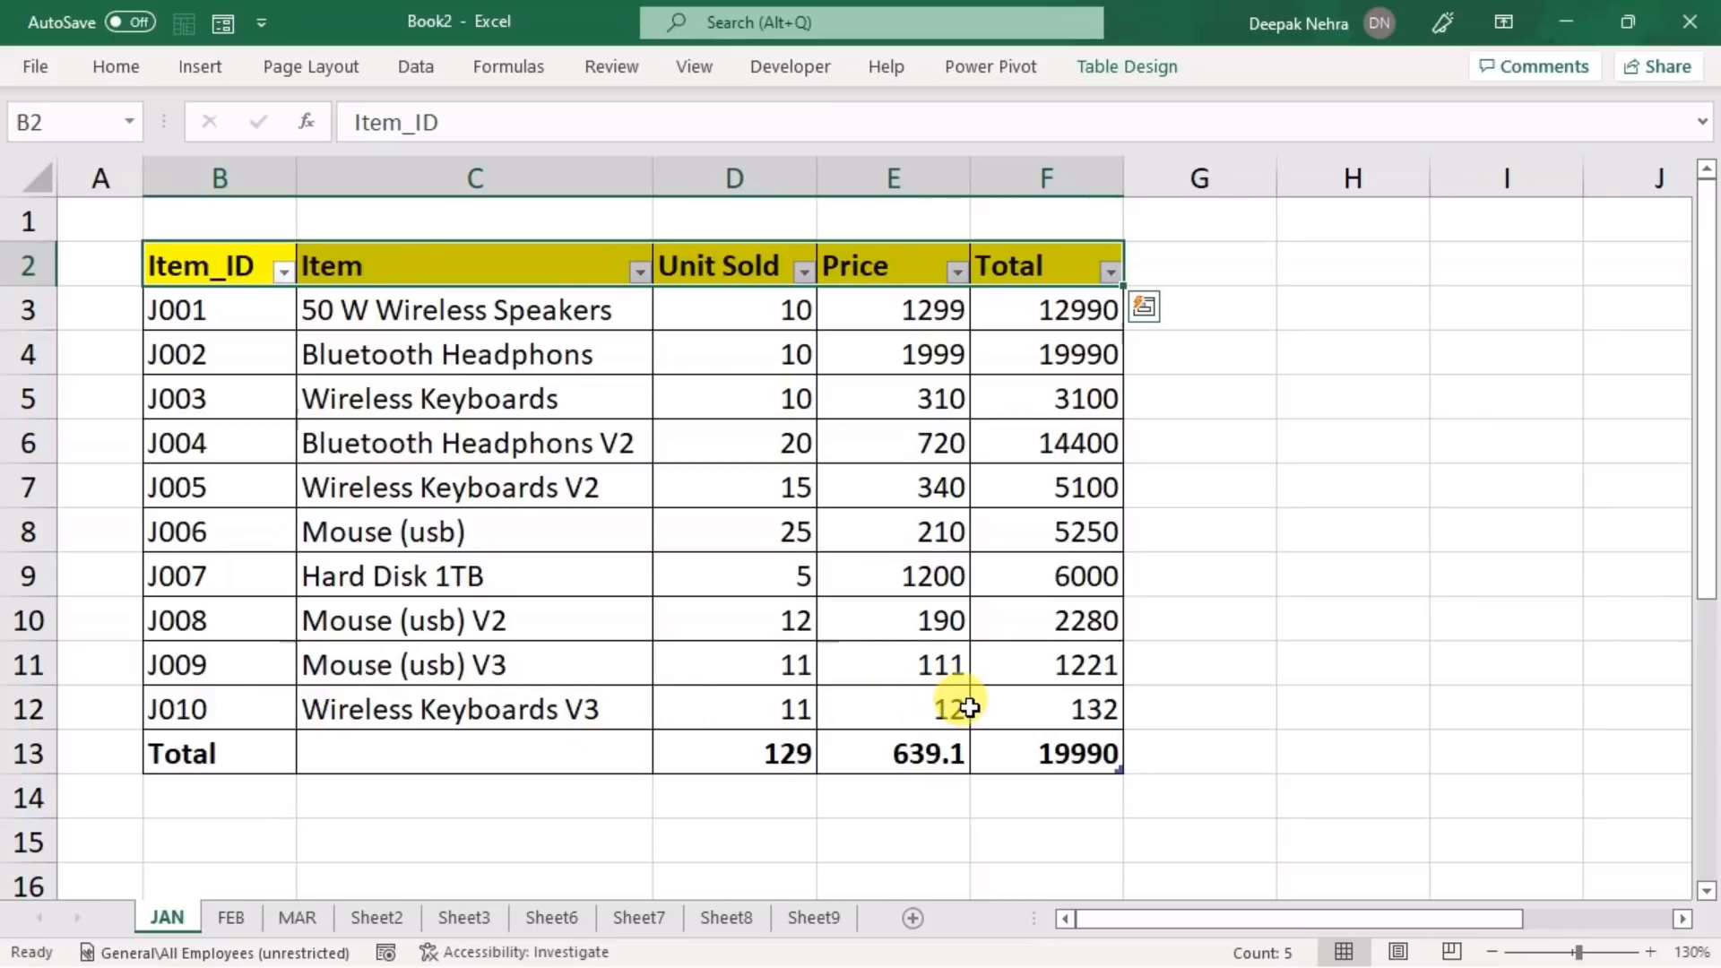
pyautogui.click(372, 918)
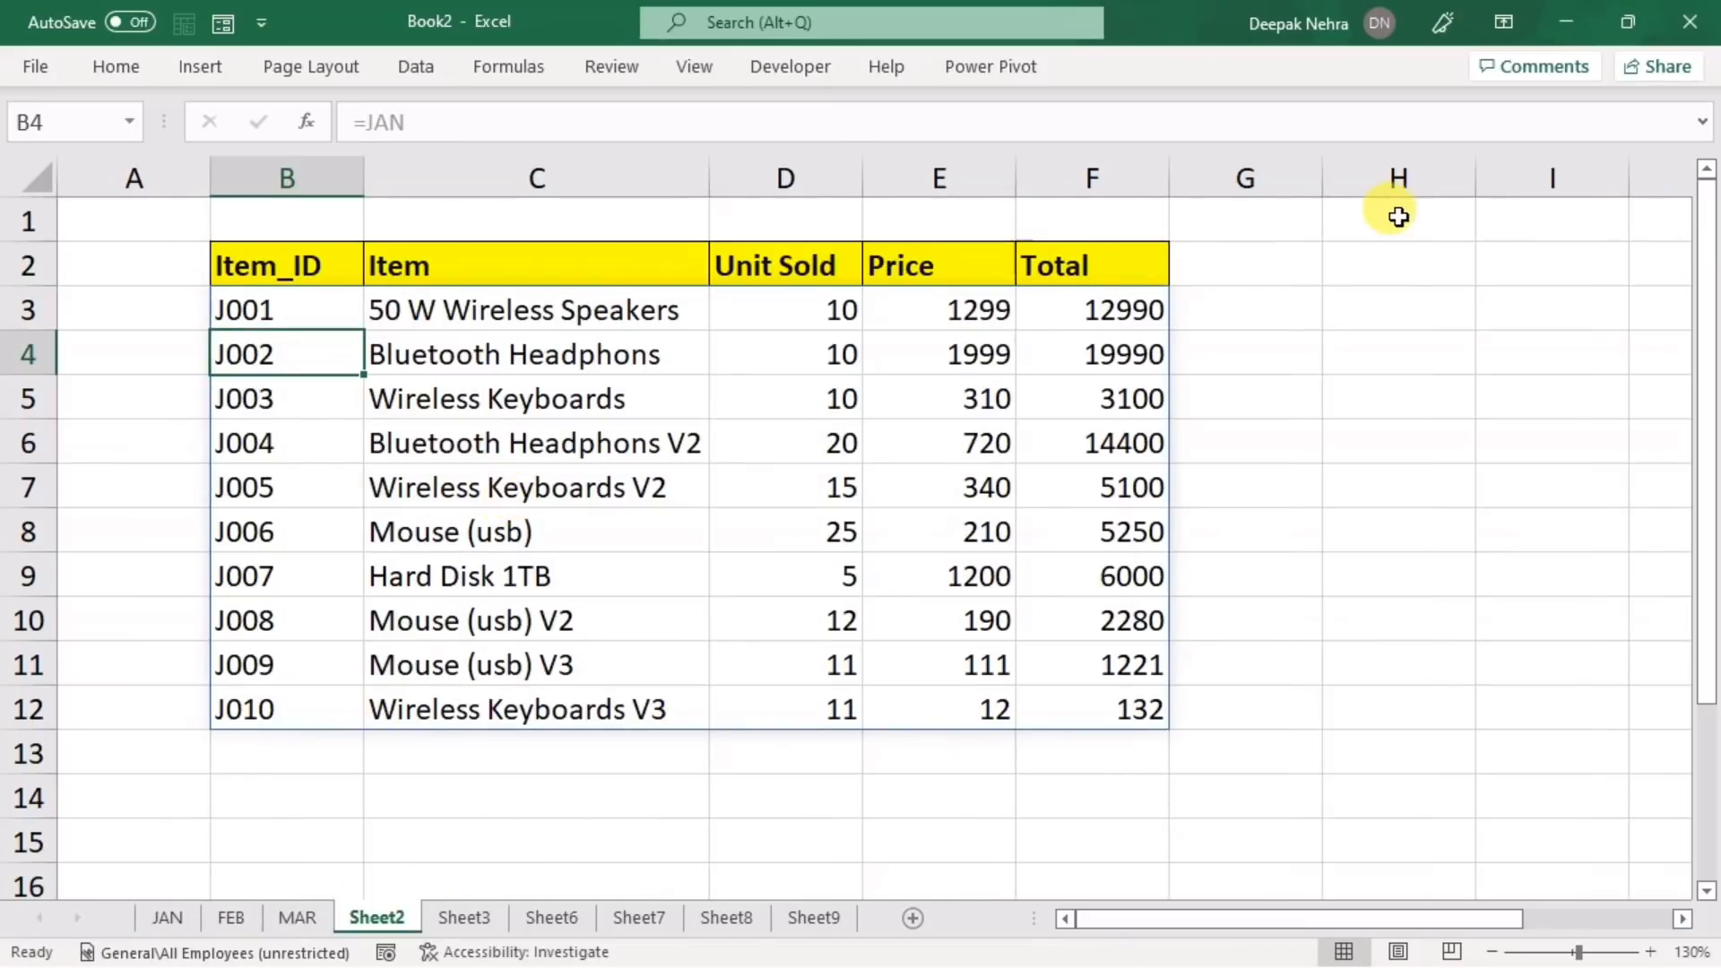
# - Copy the header row B2:F2 from the FEB sheet and paste it into Sheet2 starting at H2
pyautogui.click(220, 918)
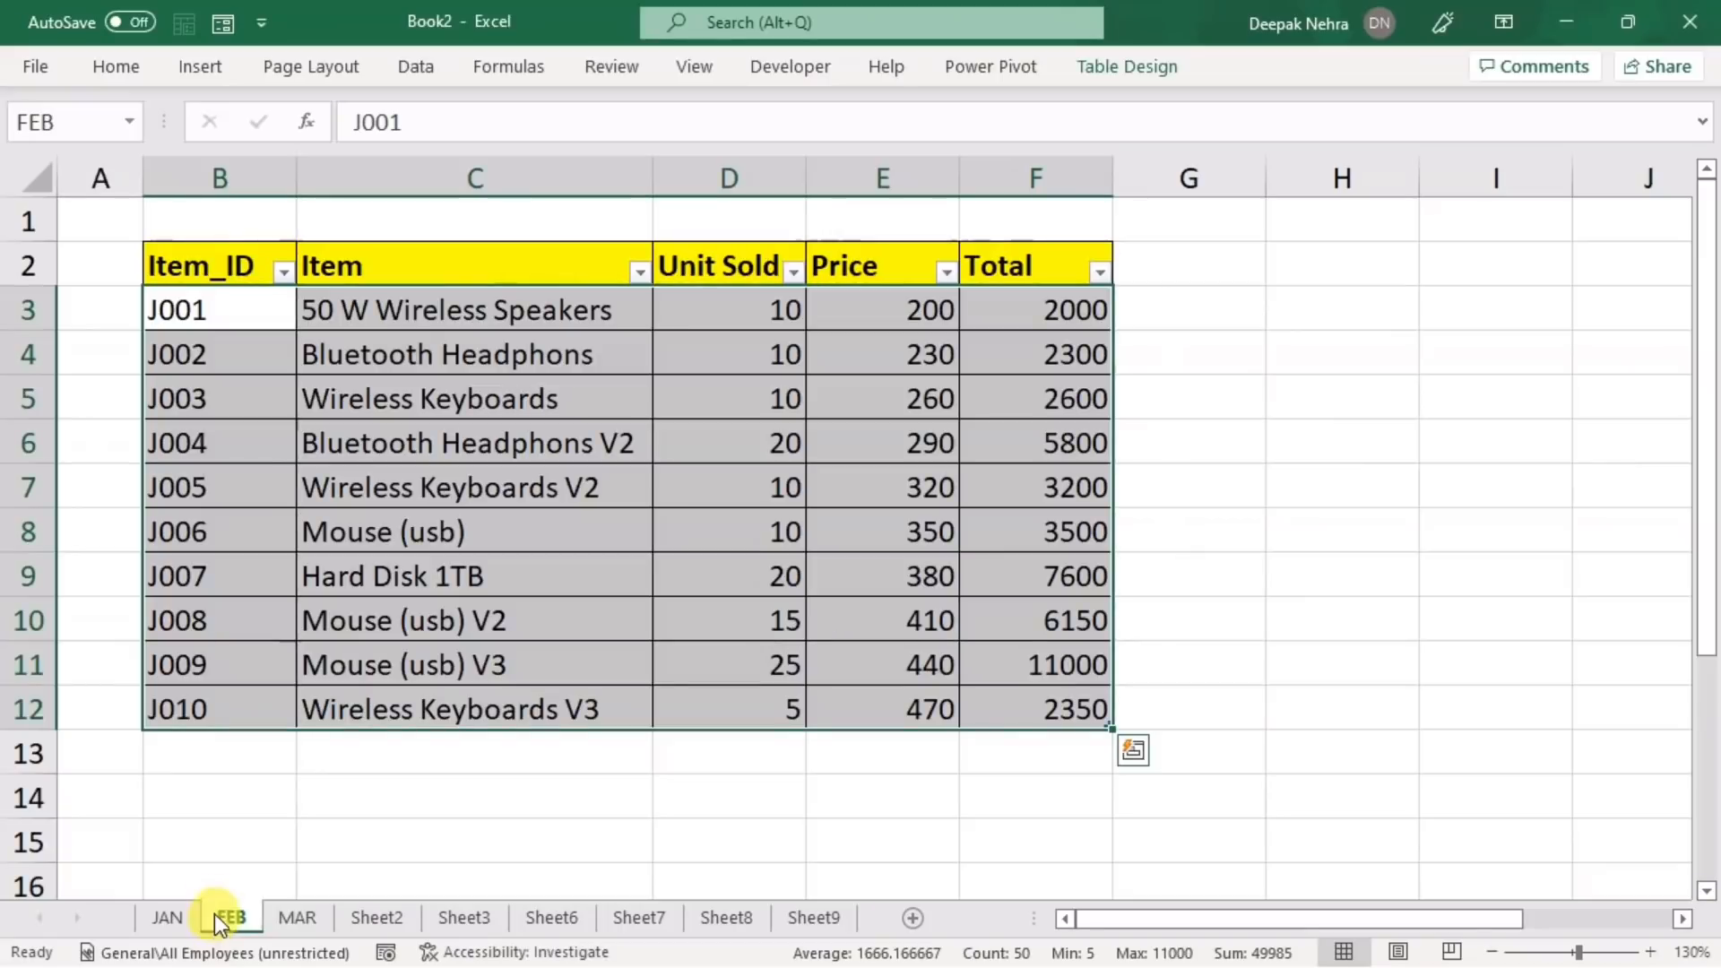
pyautogui.moveTo(177, 261); pyautogui.dragTo(1048, 257)
pyautogui.hotkey('ctrl', 'c')
pyautogui.click(390, 913)
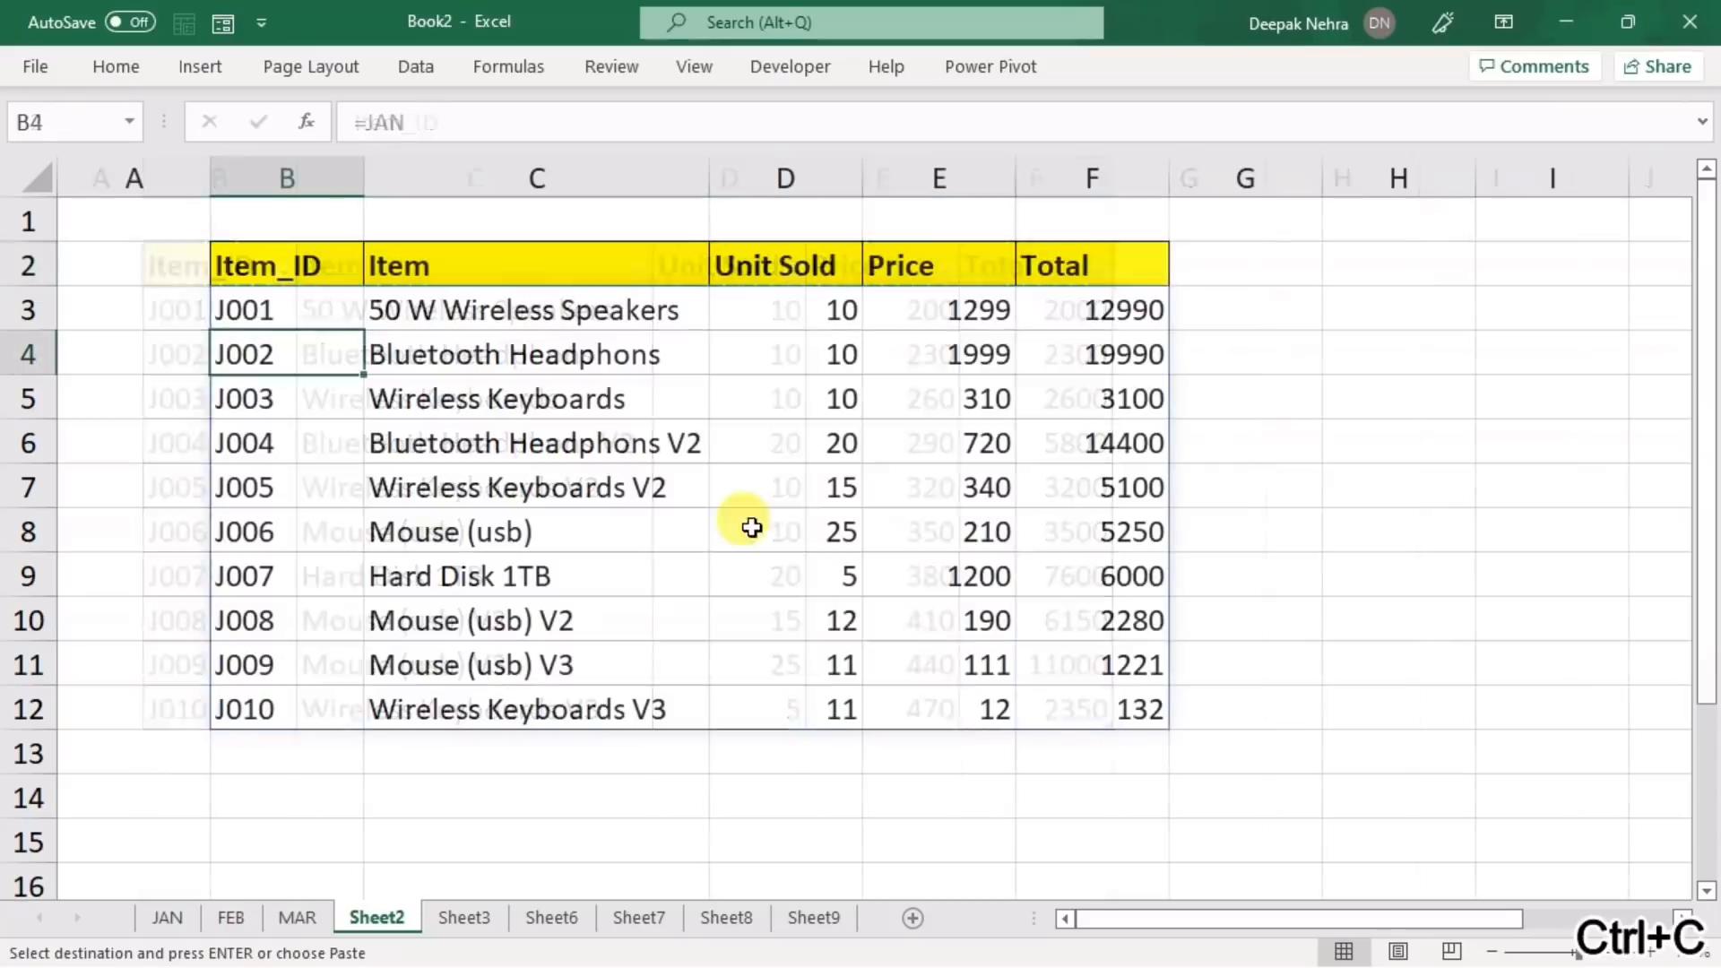
pyautogui.click(1327, 256)
pyautogui.hotkey('ctrl', 'v')
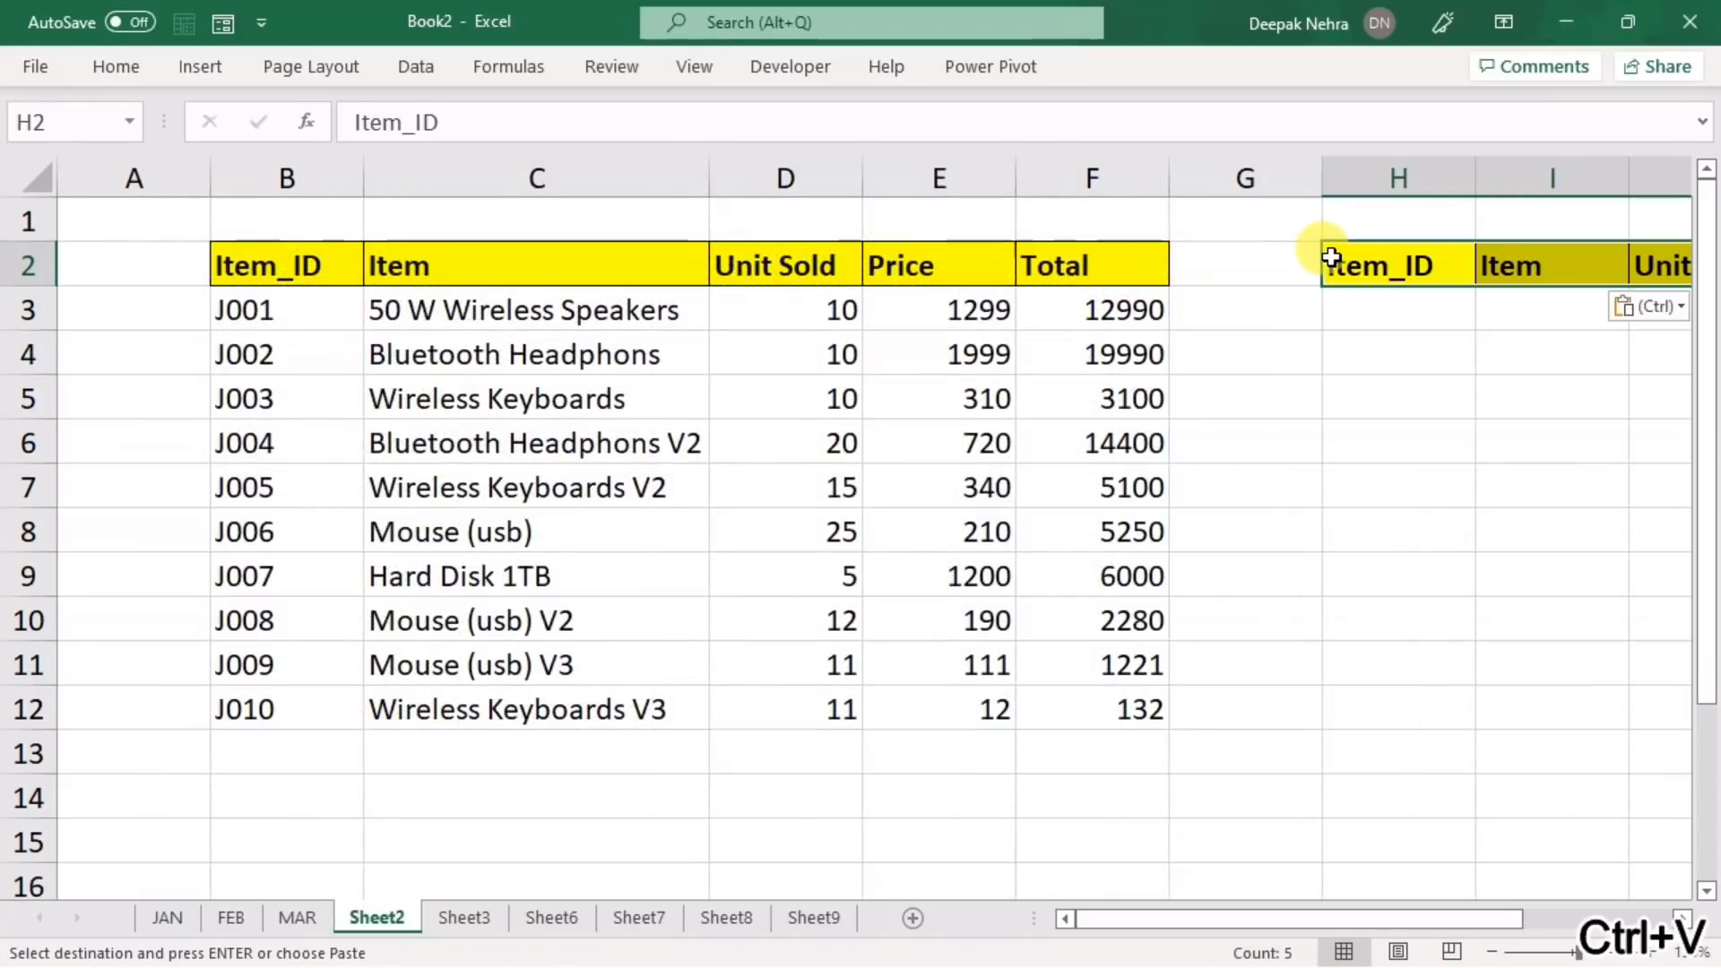
# - Enter the formula =FEB in cell H3 of Sheet2 to pull in the FEB table's rows
pyautogui.click(1349, 307)
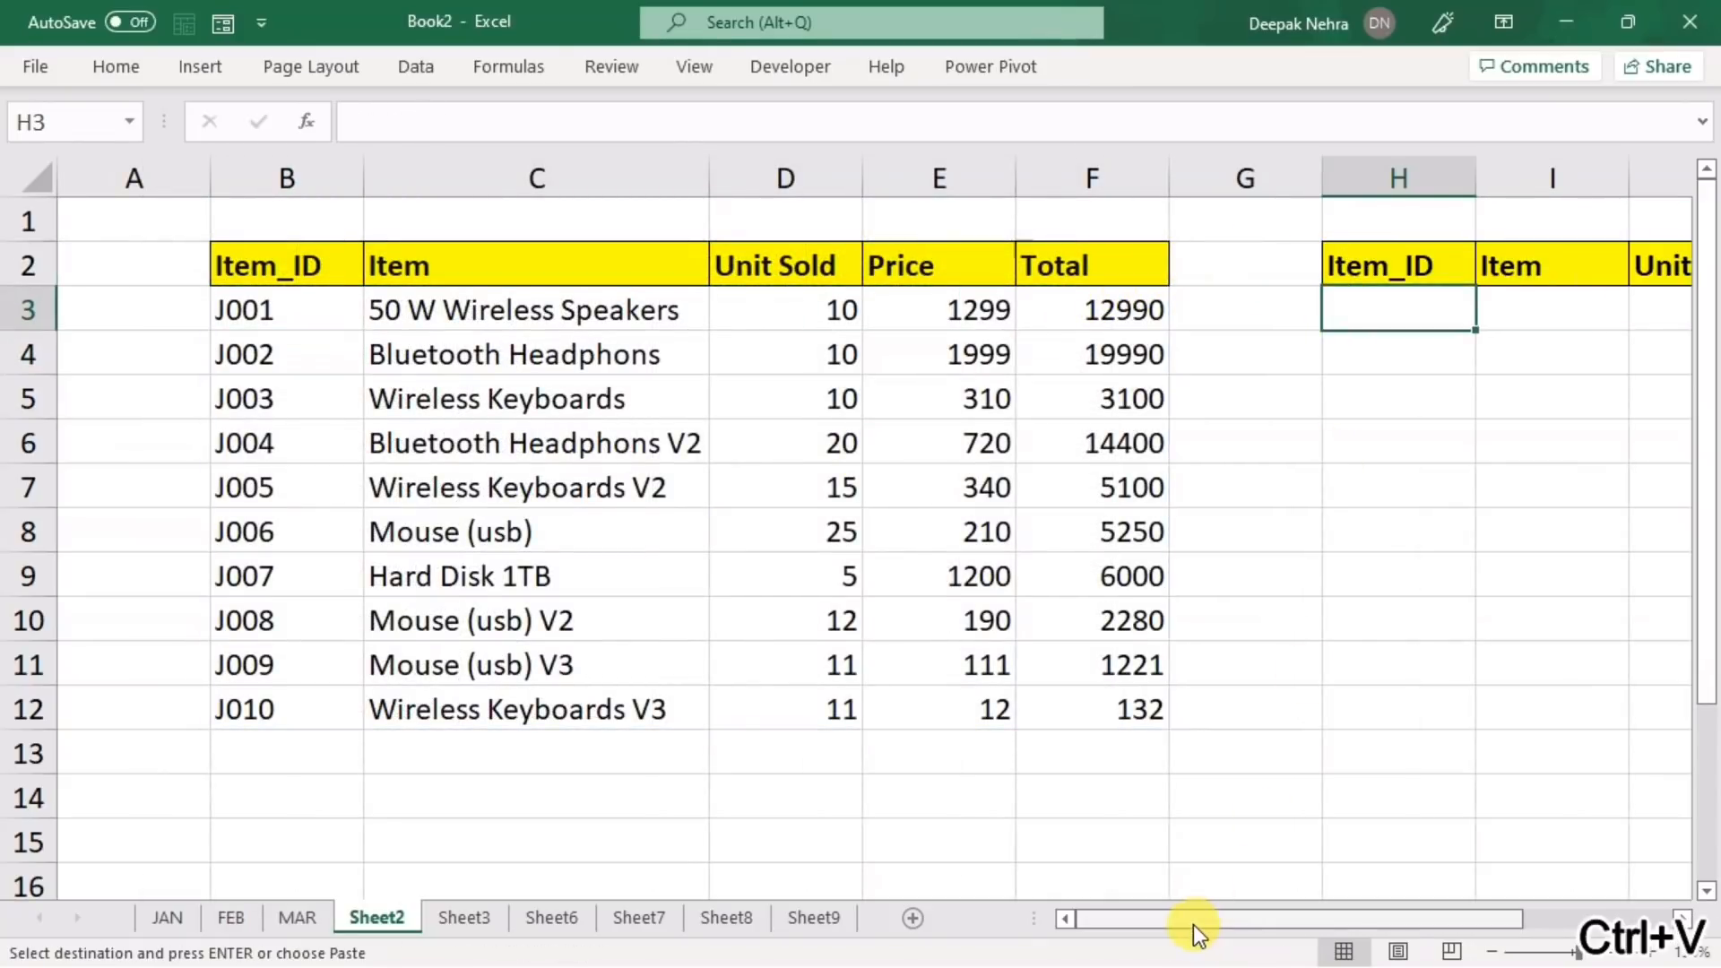
pyautogui.moveTo(1192, 924); pyautogui.dragTo(1326, 938)
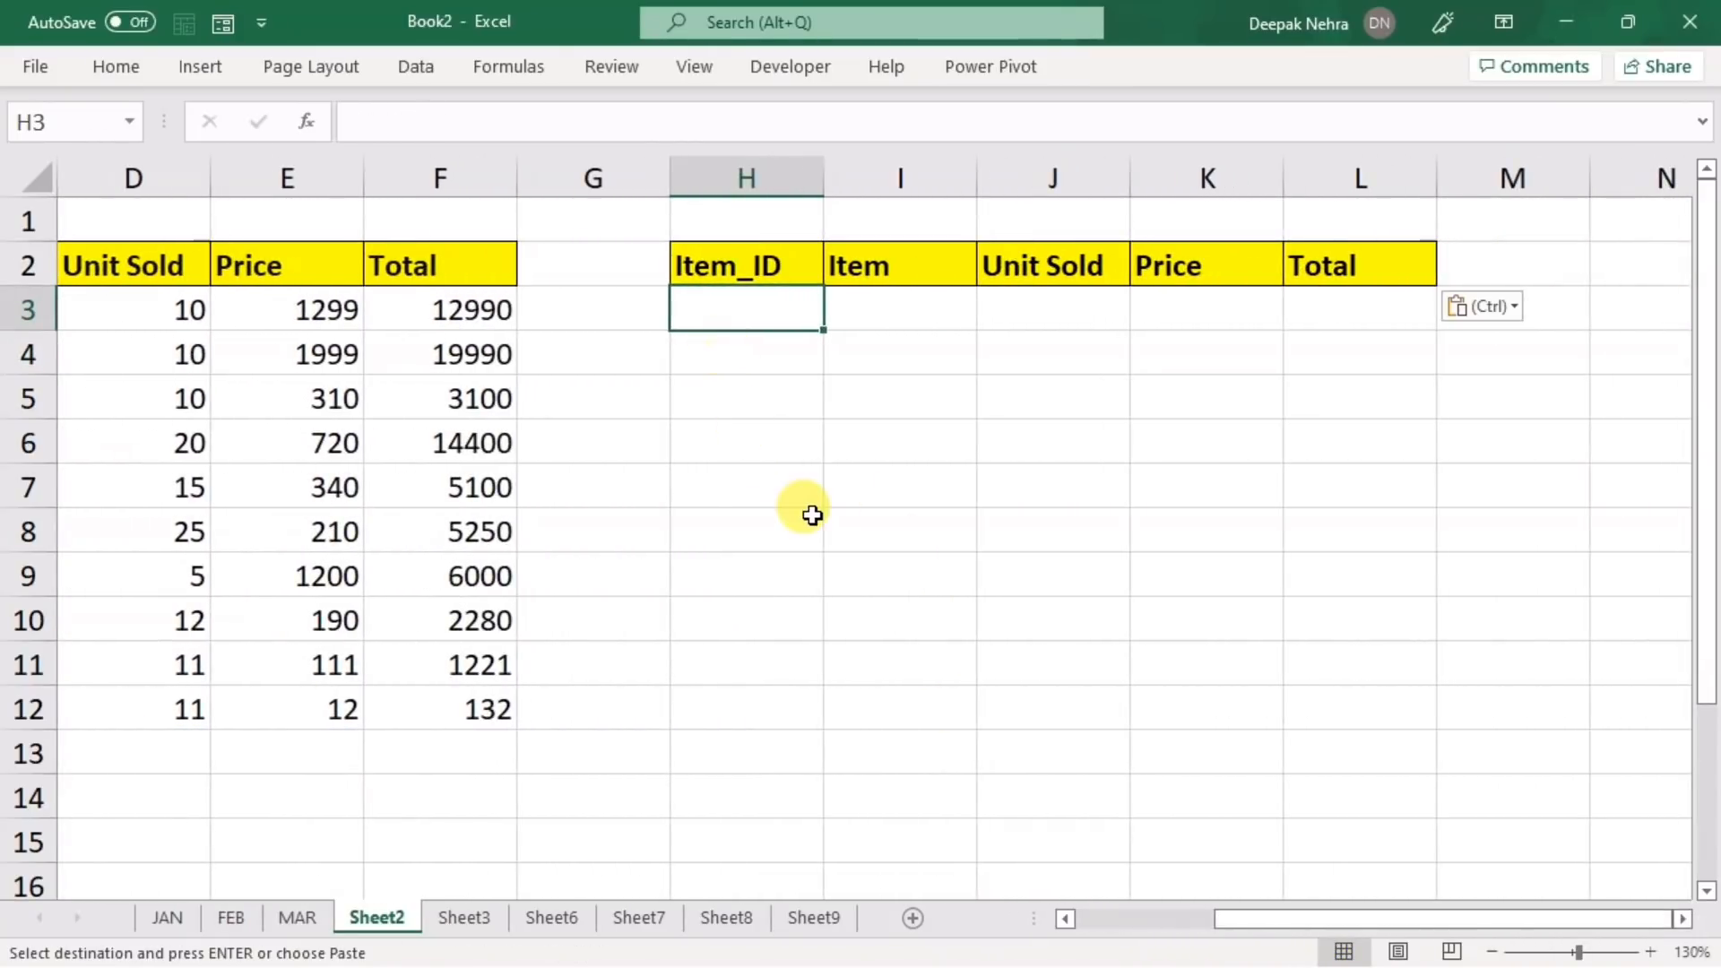
pyautogui.write('=')
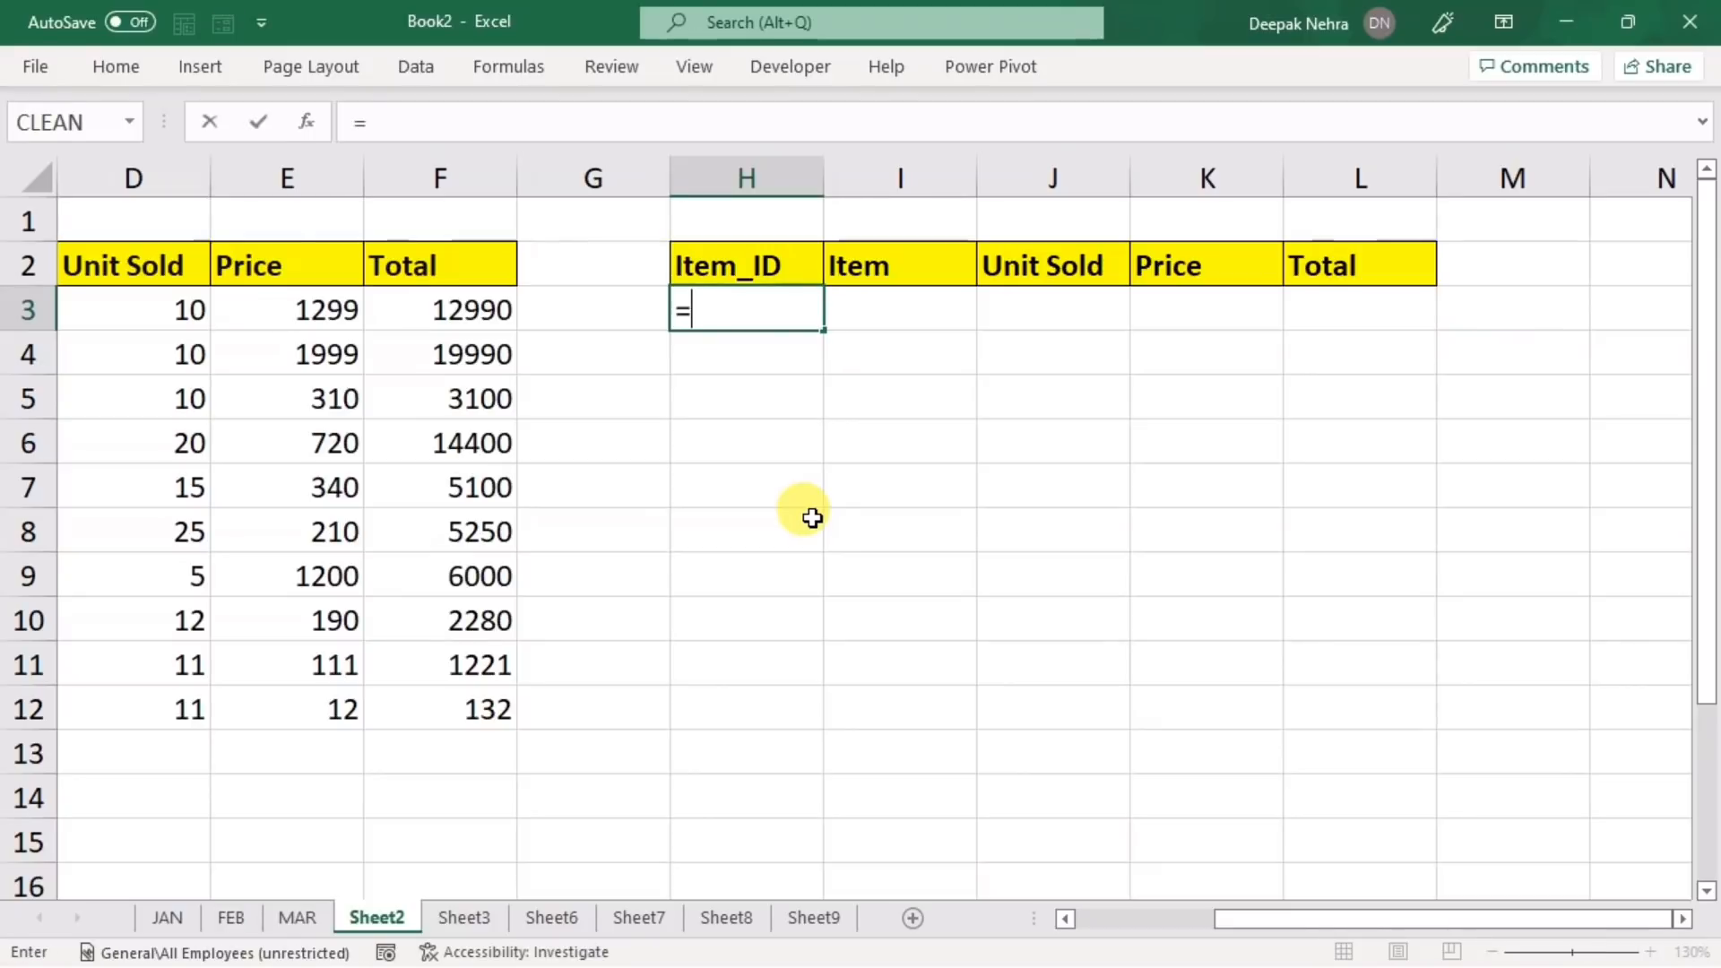
pyautogui.write('feb')
pyautogui.press('Tab')
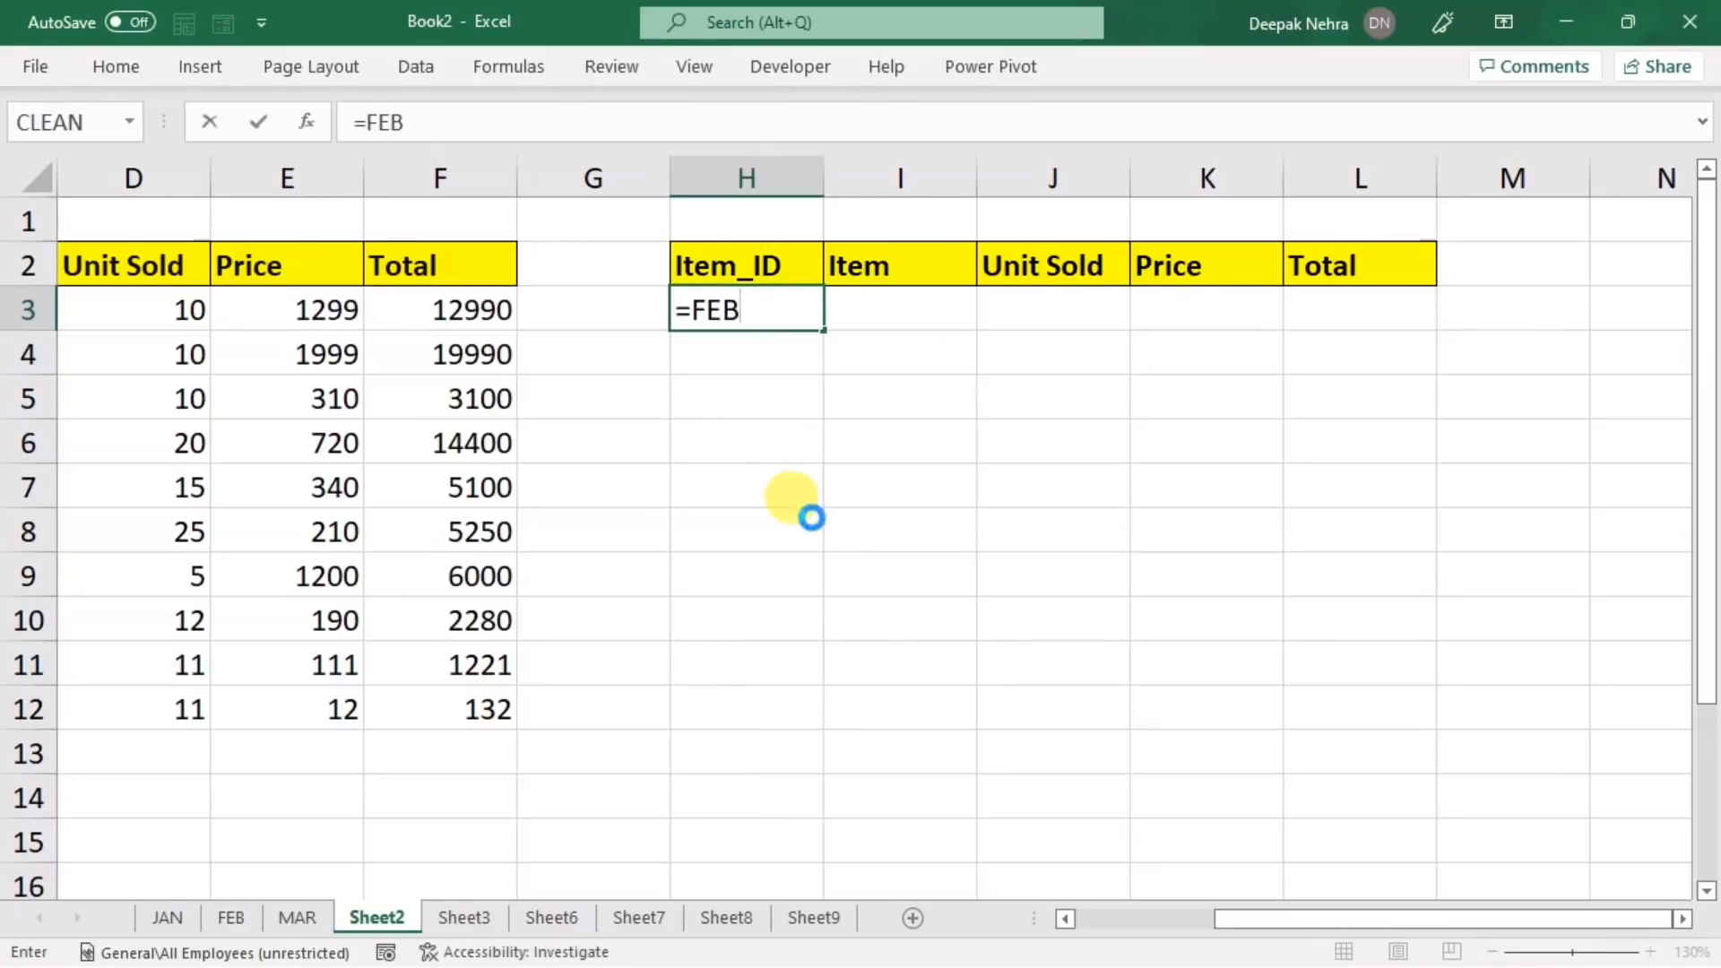
pyautogui.press('Return')
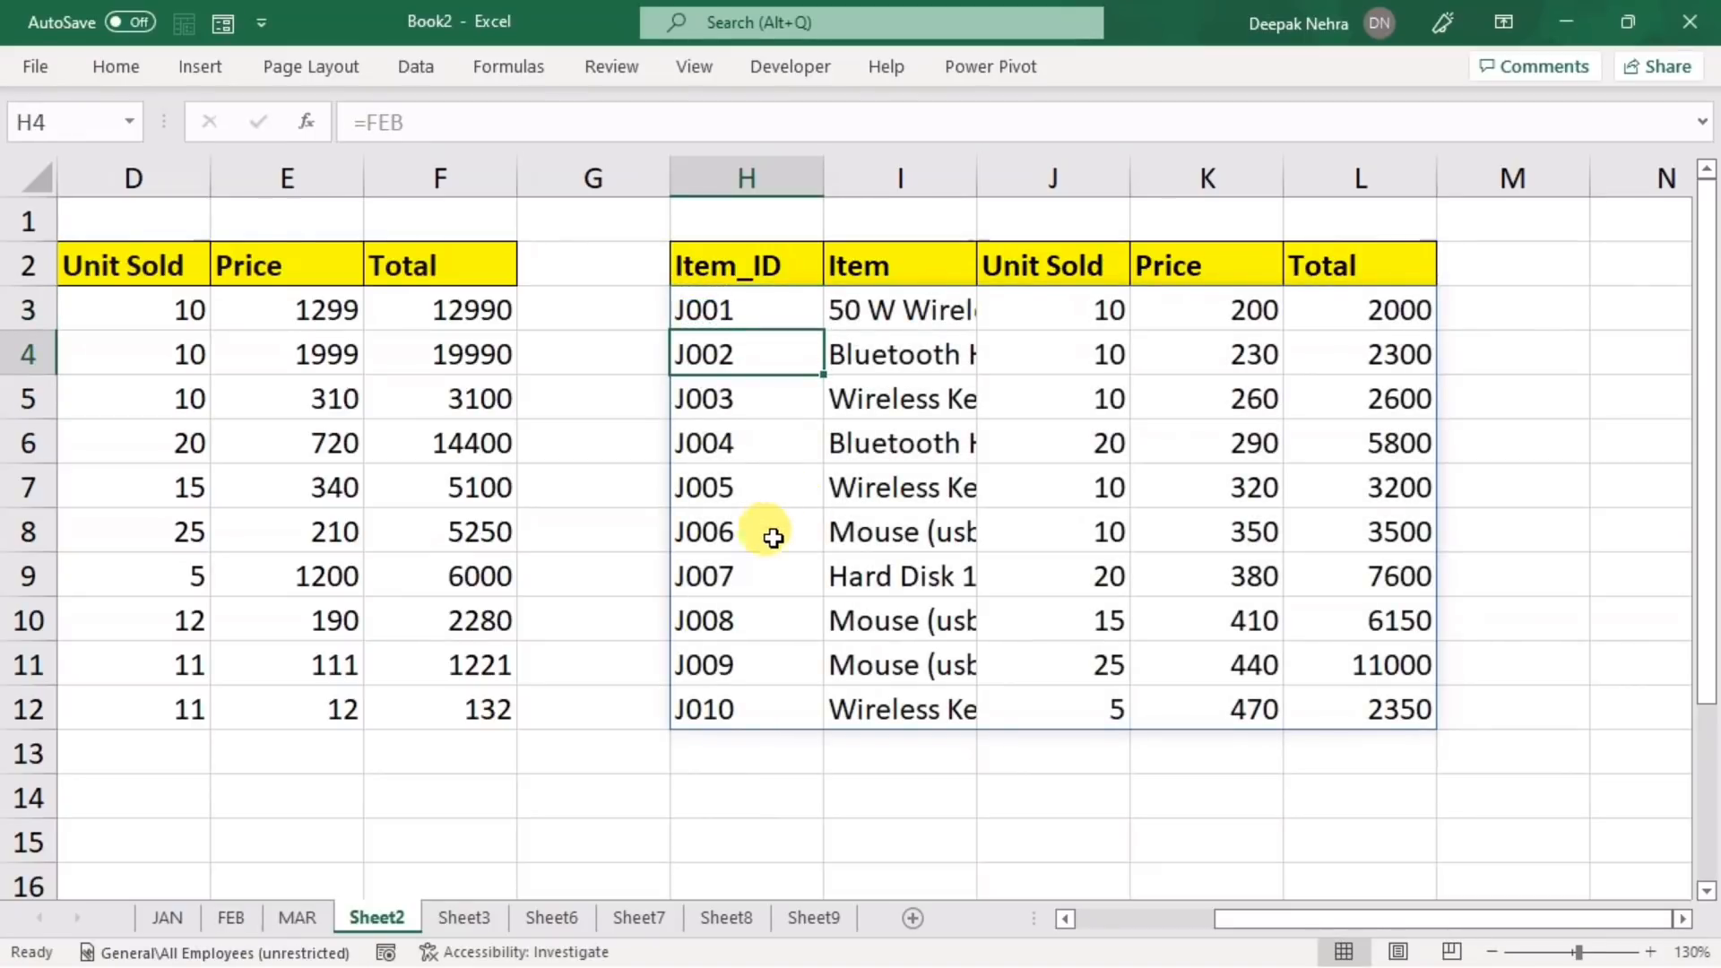
# - Add a test row below the FEB table with fgh in B13, gfh in C13 and fgh in D13
pyautogui.click(229, 911)
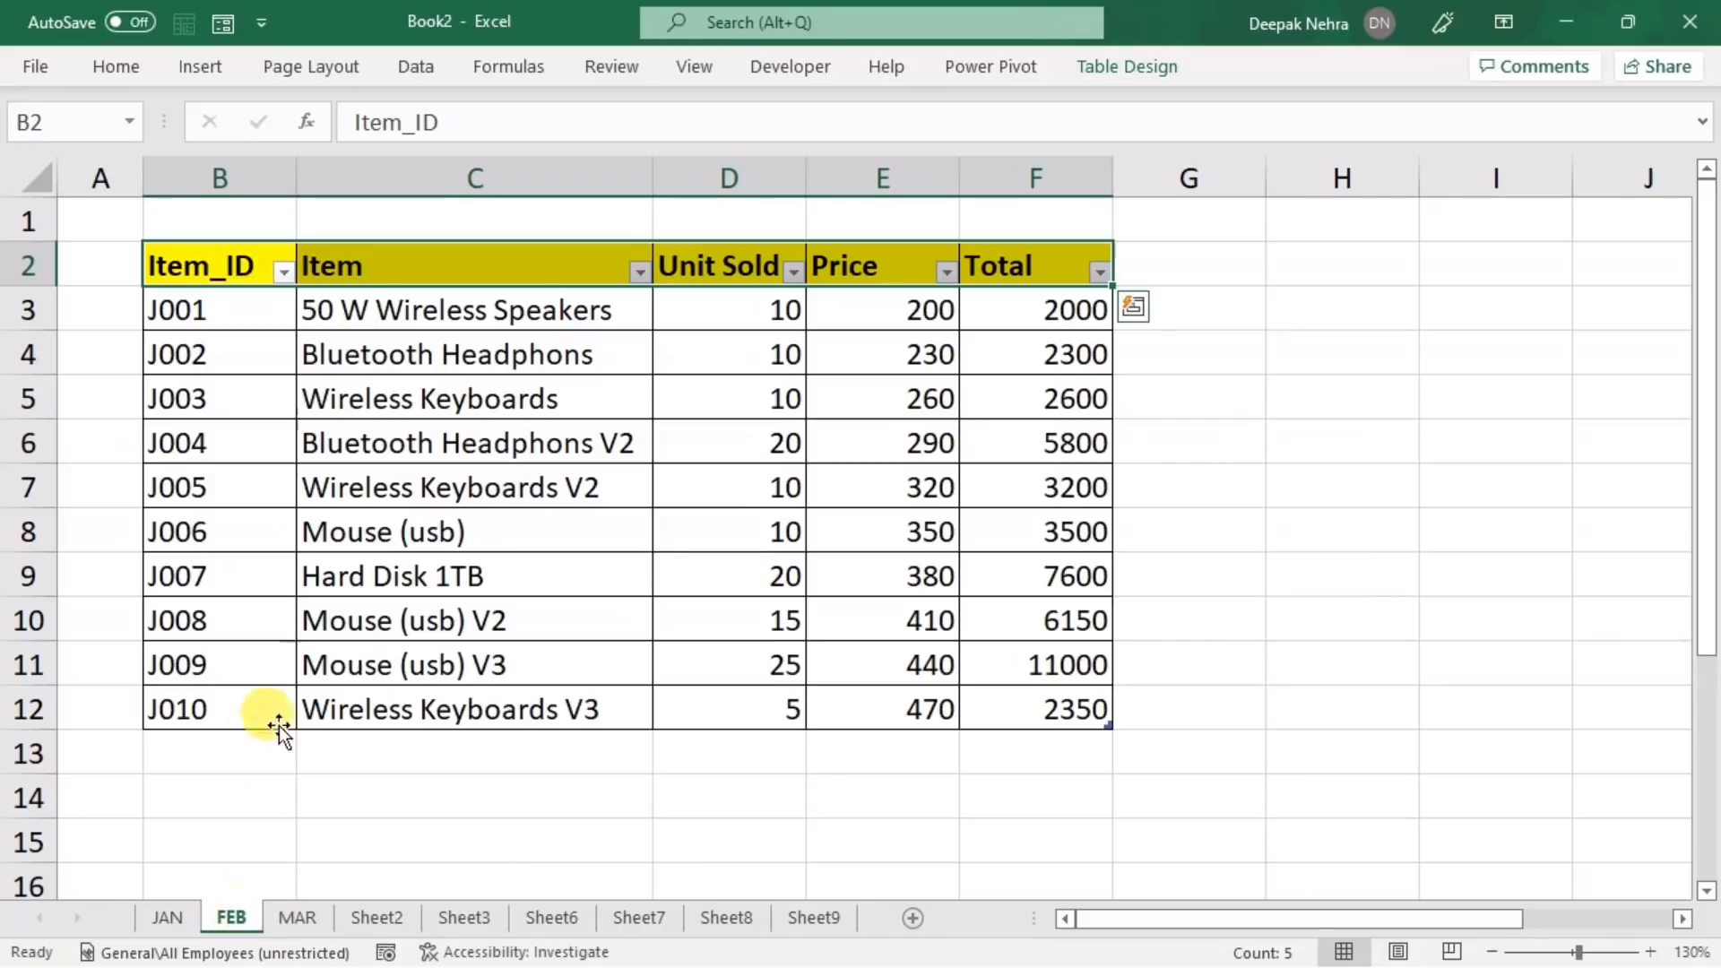
pyautogui.click(194, 746)
pyautogui.write('fgh')
pyautogui.press('Tab')
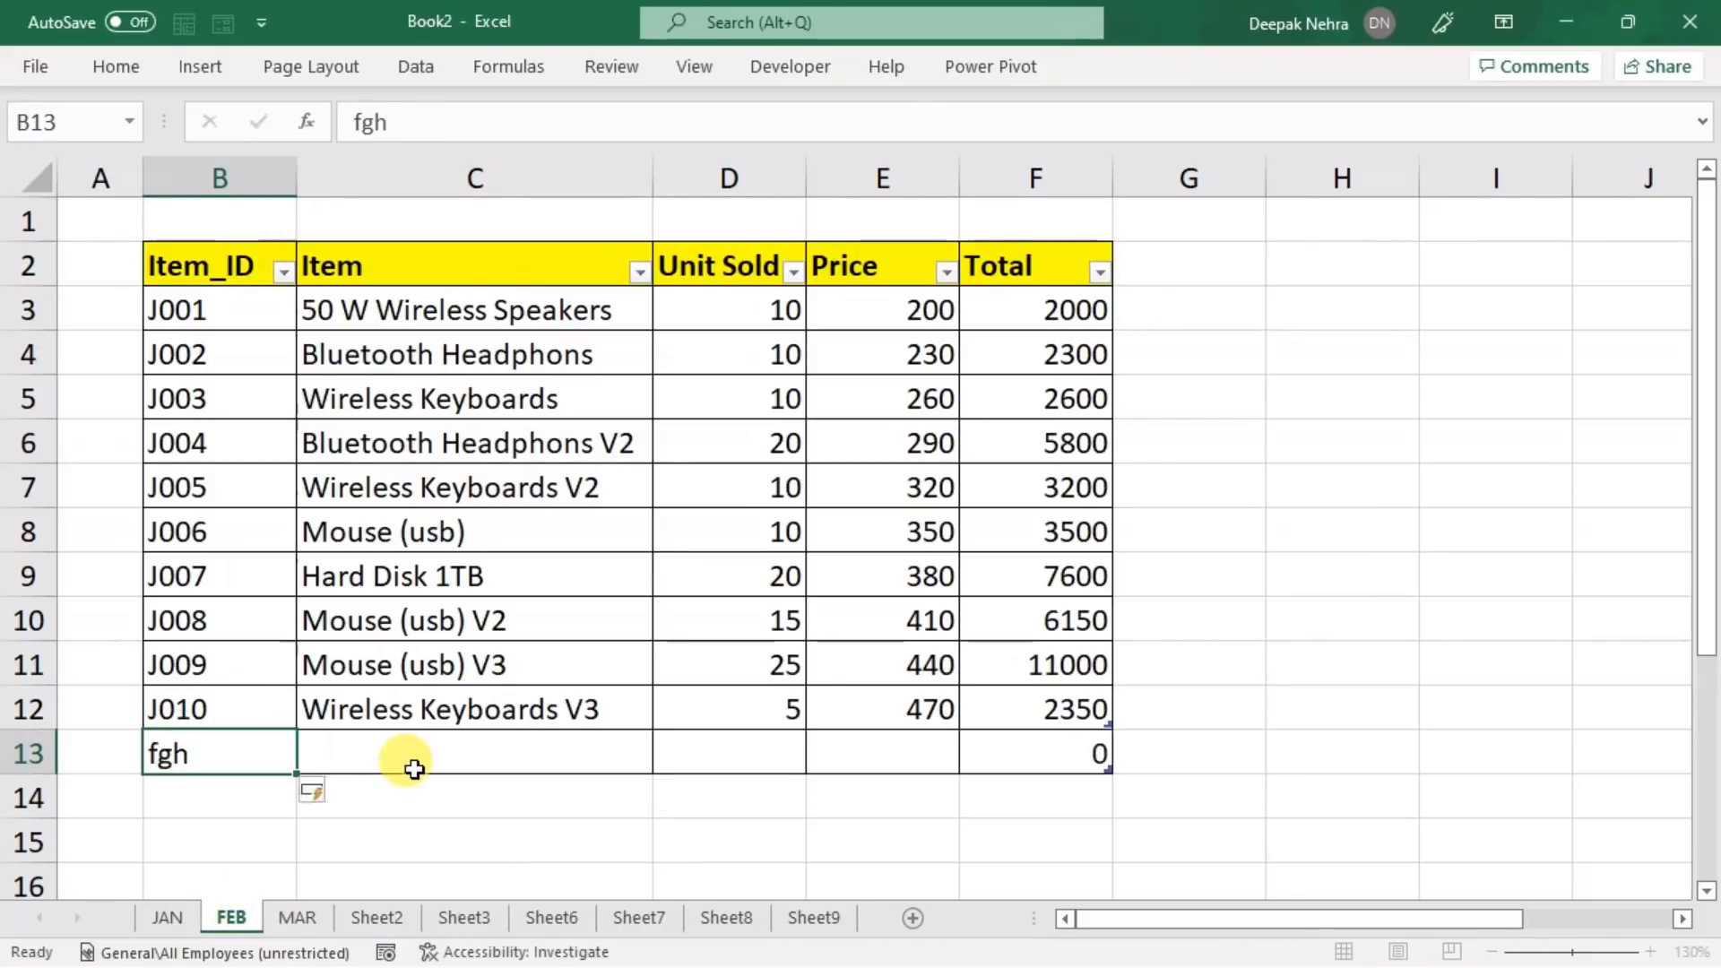
pyautogui.write('gfh')
pyautogui.press('Tab')
pyautogui.write('fgh')
pyautogui.press('Tab')
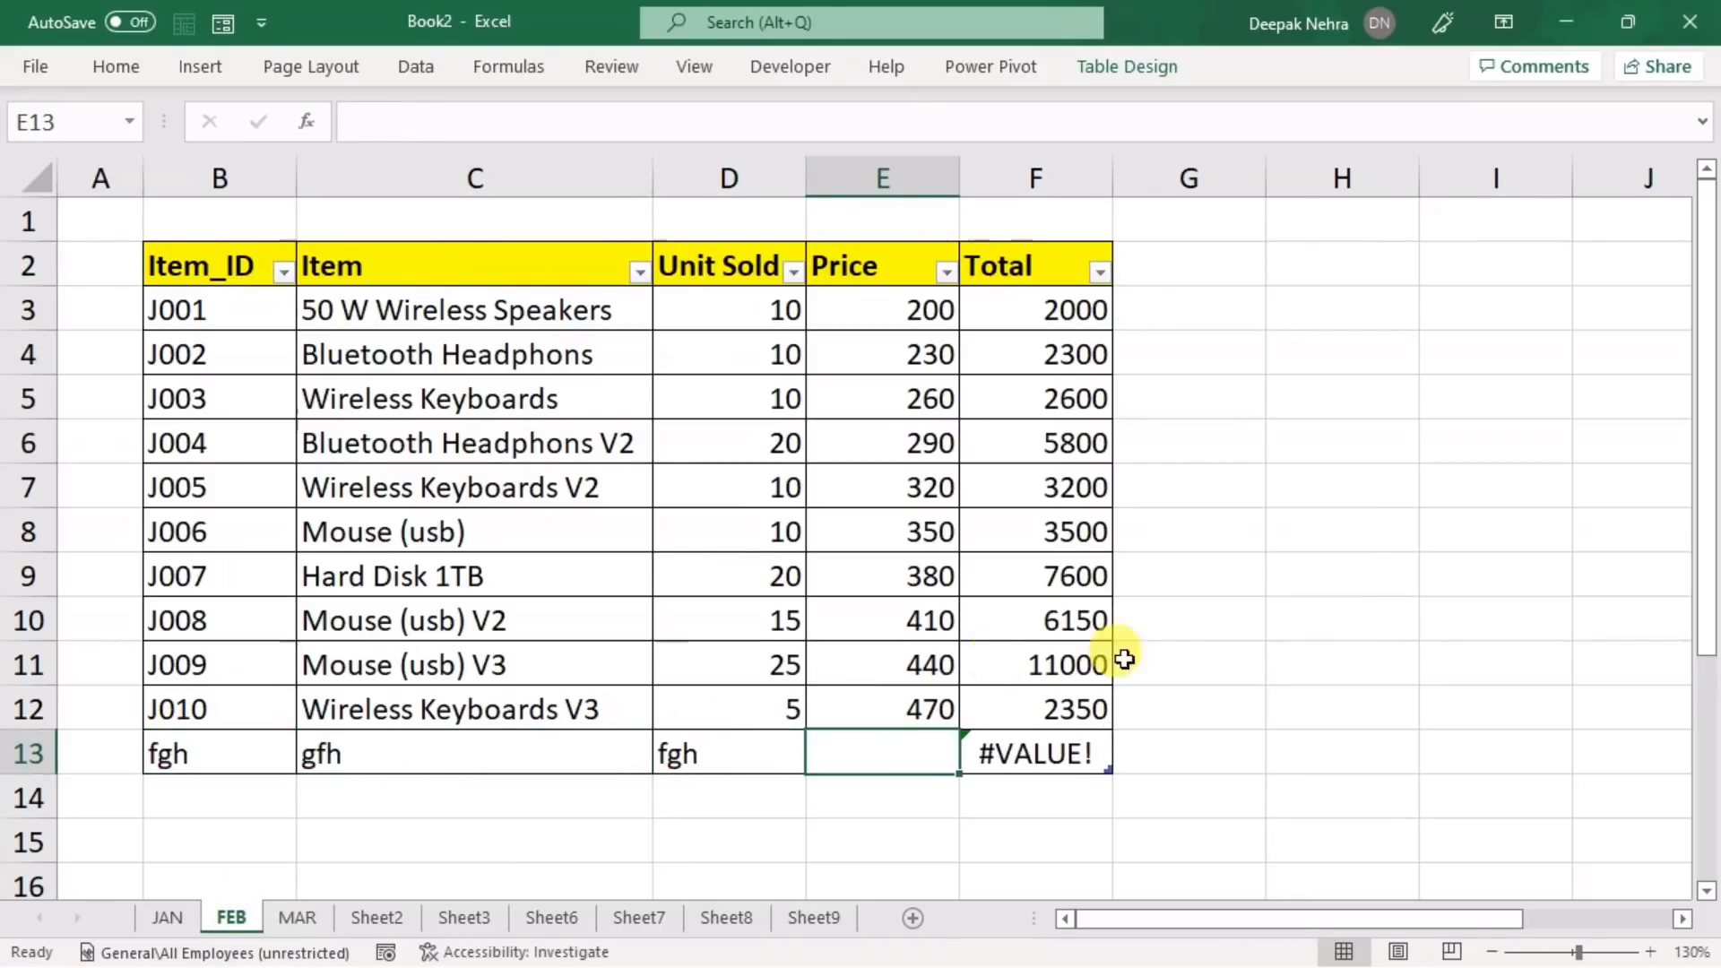
pyautogui.click(1172, 643)
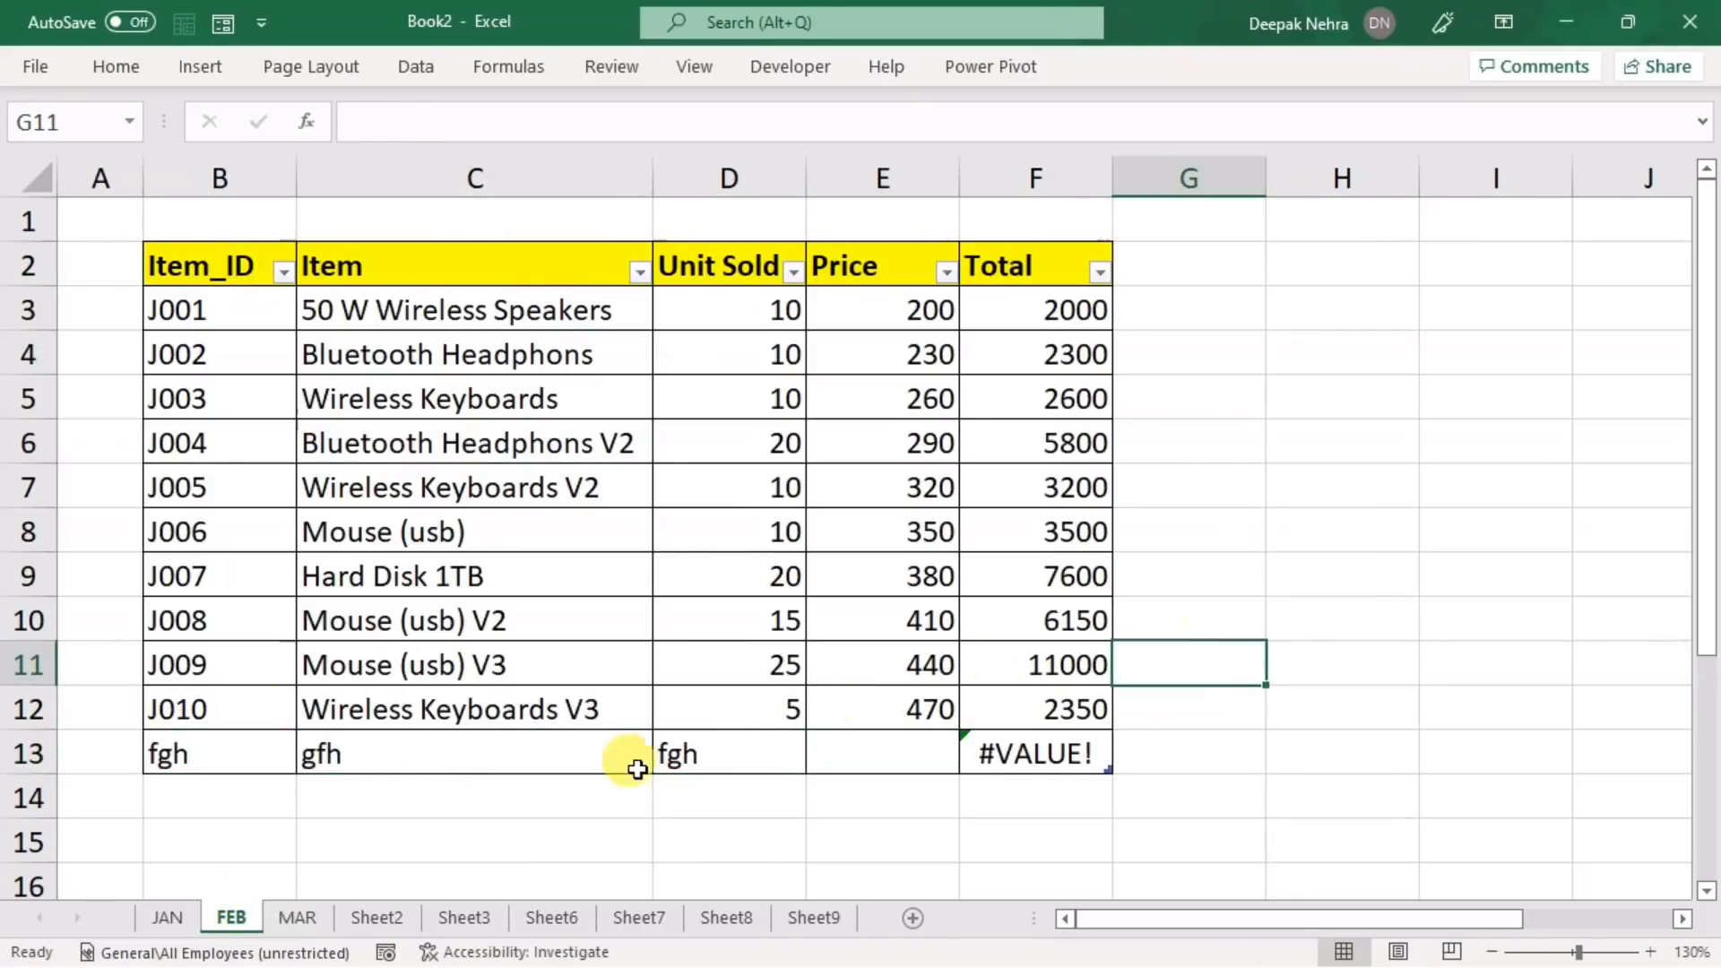
# - Check the linked FEB rows on Sheet2 and delete all of that sheet's columns
pyautogui.click(377, 917)
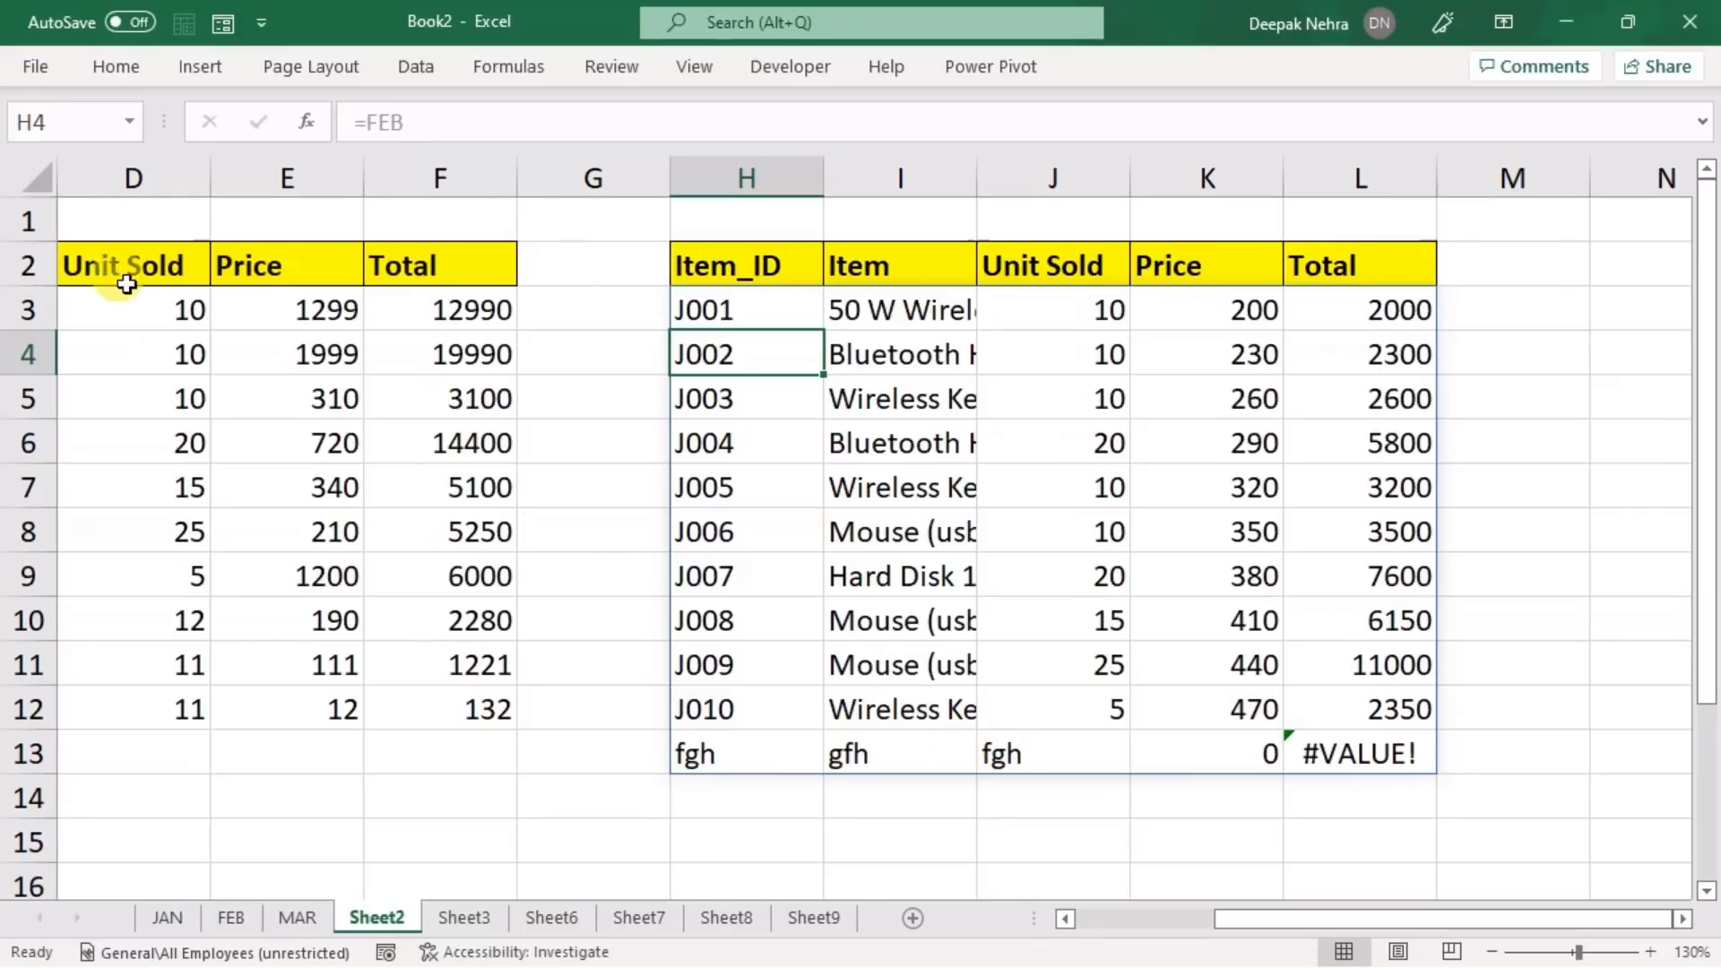
pyautogui.click(46, 189)
pyautogui.rightClick(101, 169)
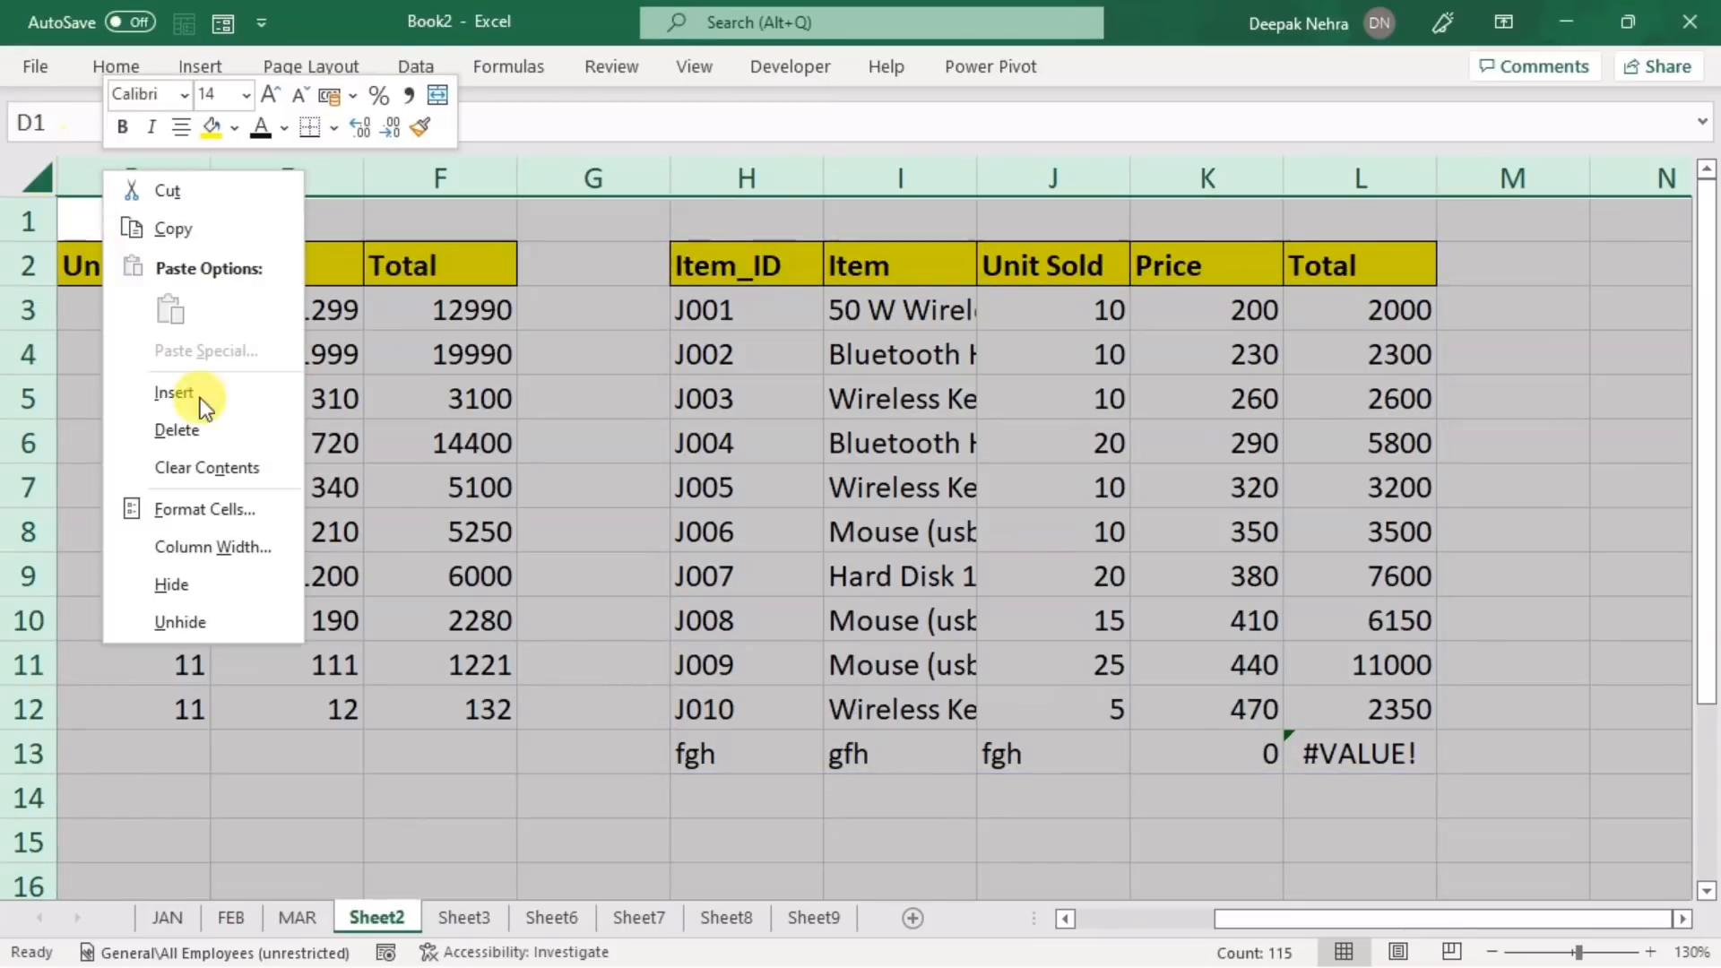
pyautogui.click(225, 442)
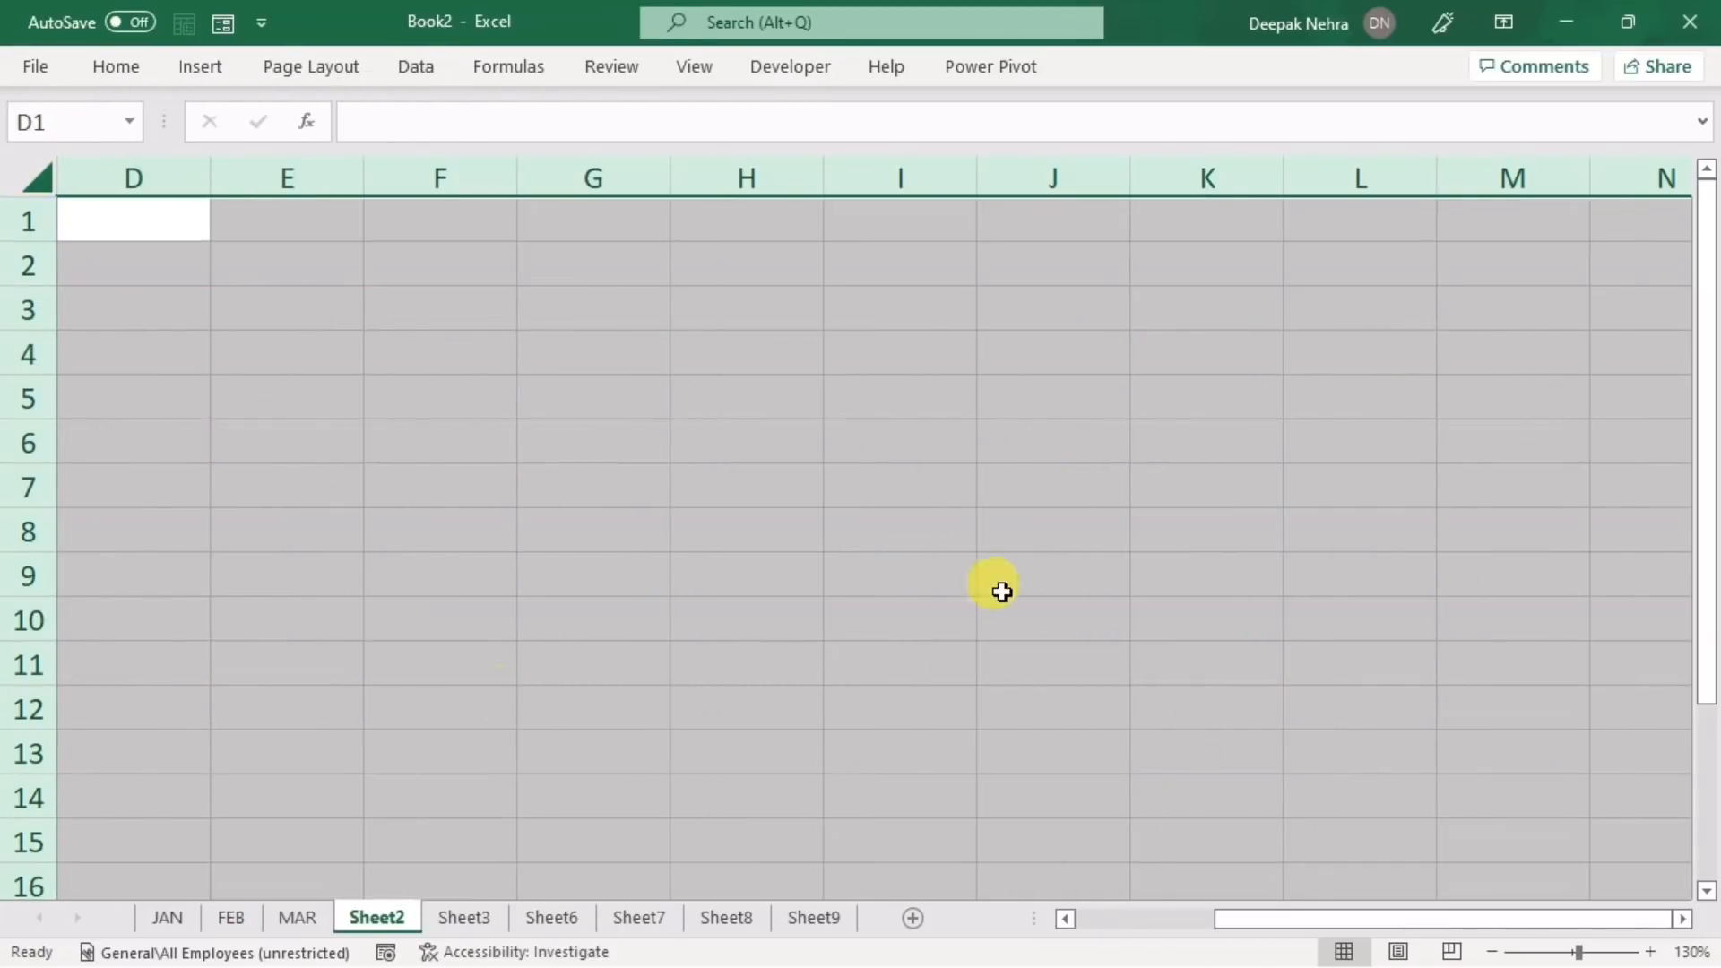
# - Review the JAN, FEB and MAR sheets and delete the test row 13 from the FEB sheet
pyautogui.click(166, 916)
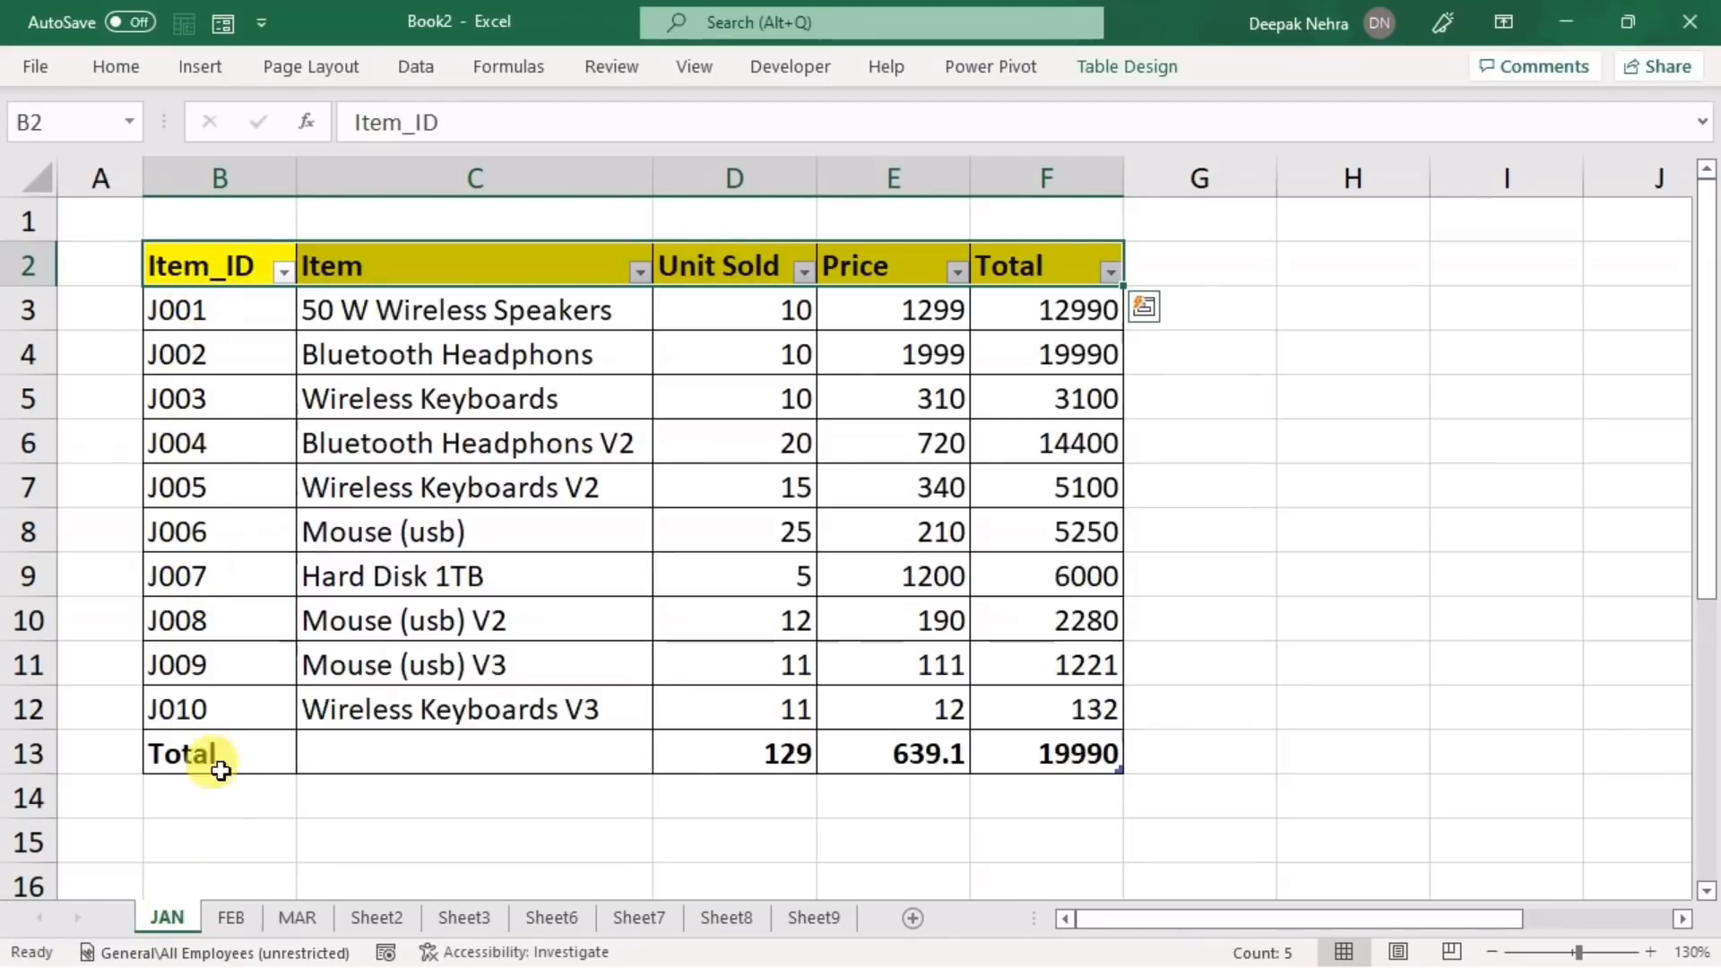
pyautogui.click(230, 916)
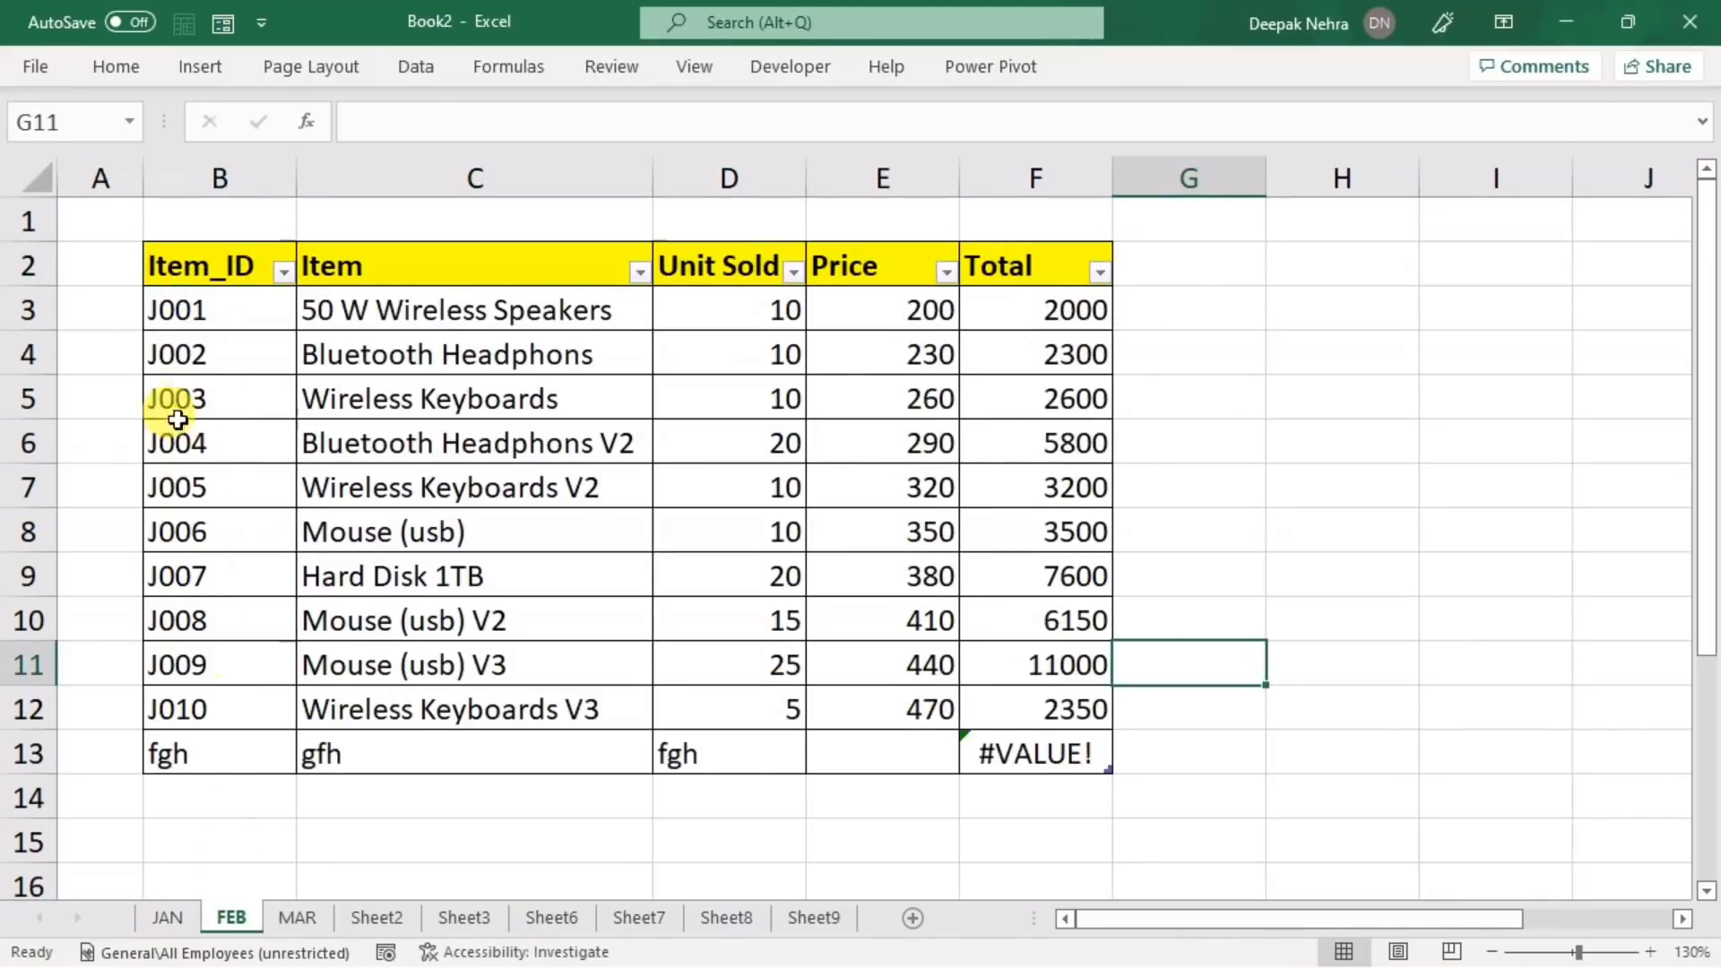
pyautogui.click(297, 914)
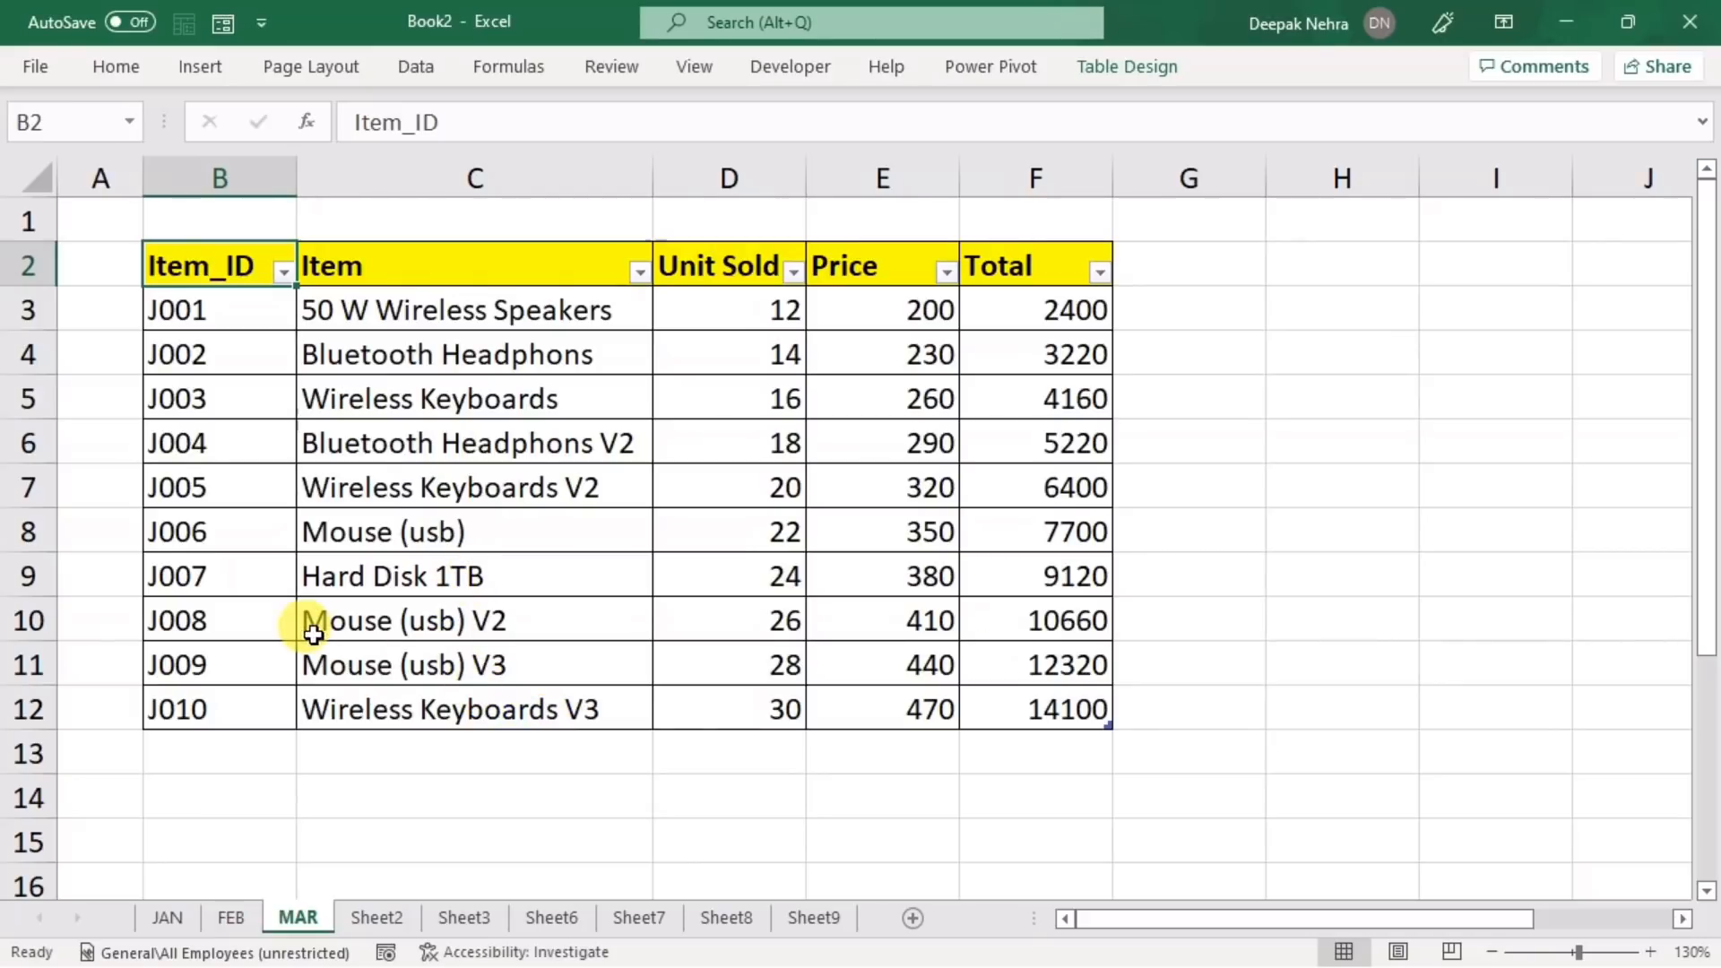
pyautogui.click(211, 916)
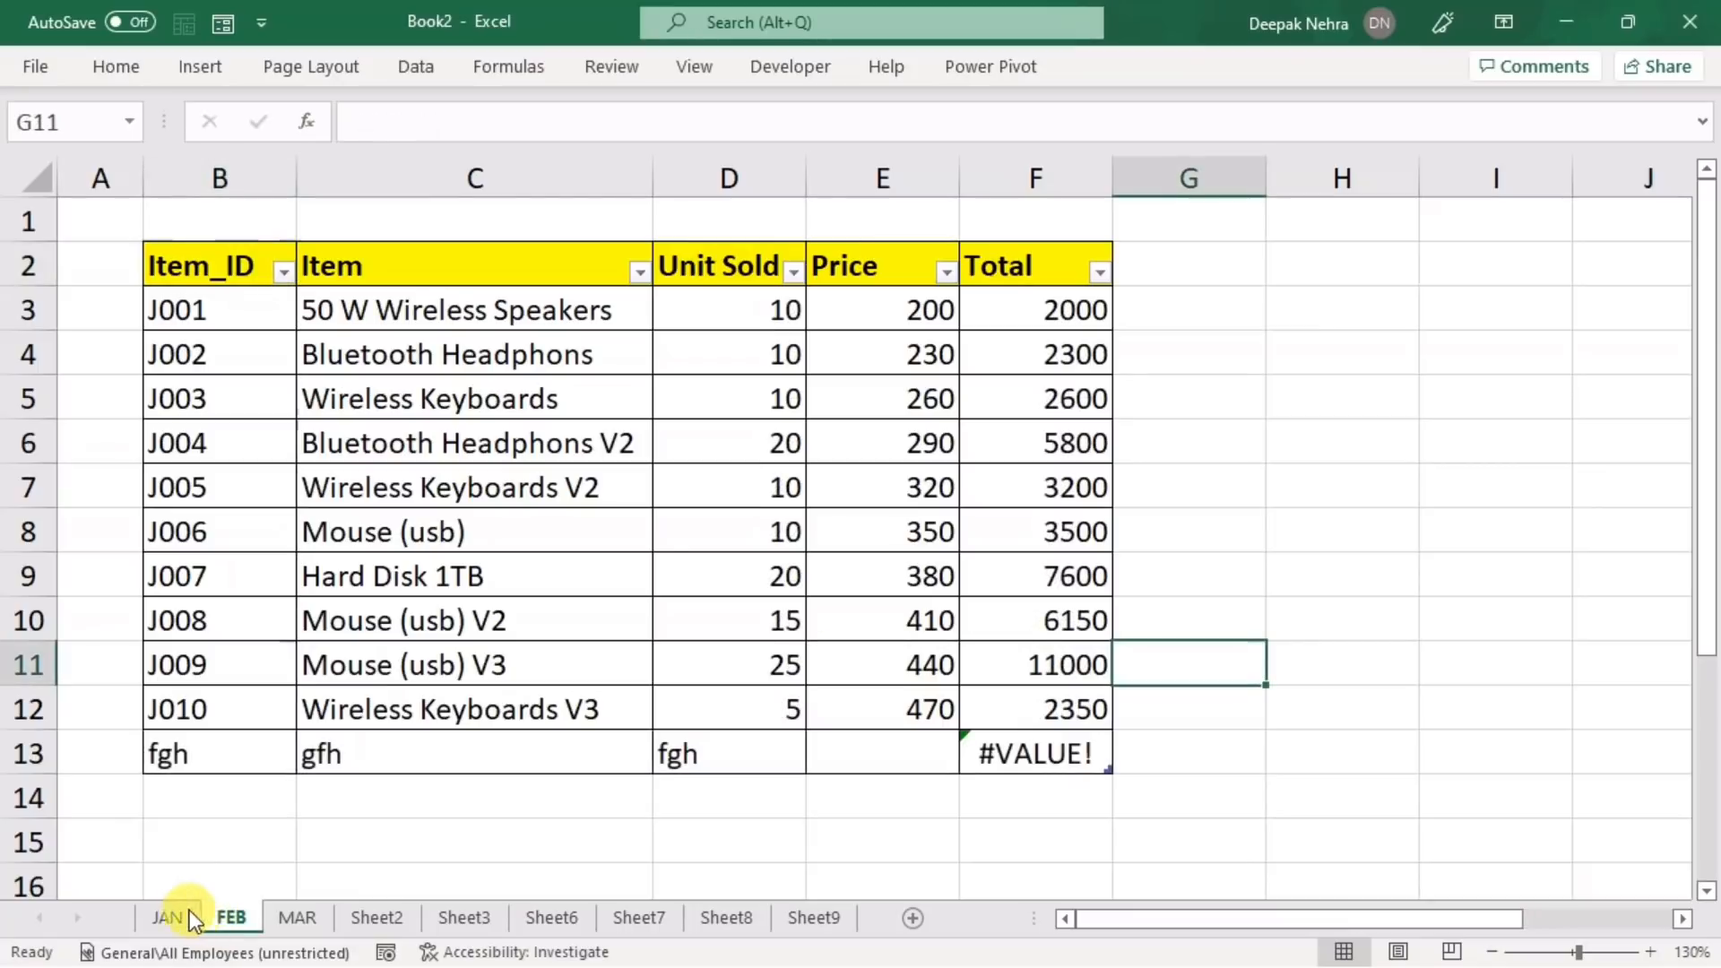
pyautogui.rightClick(27, 752)
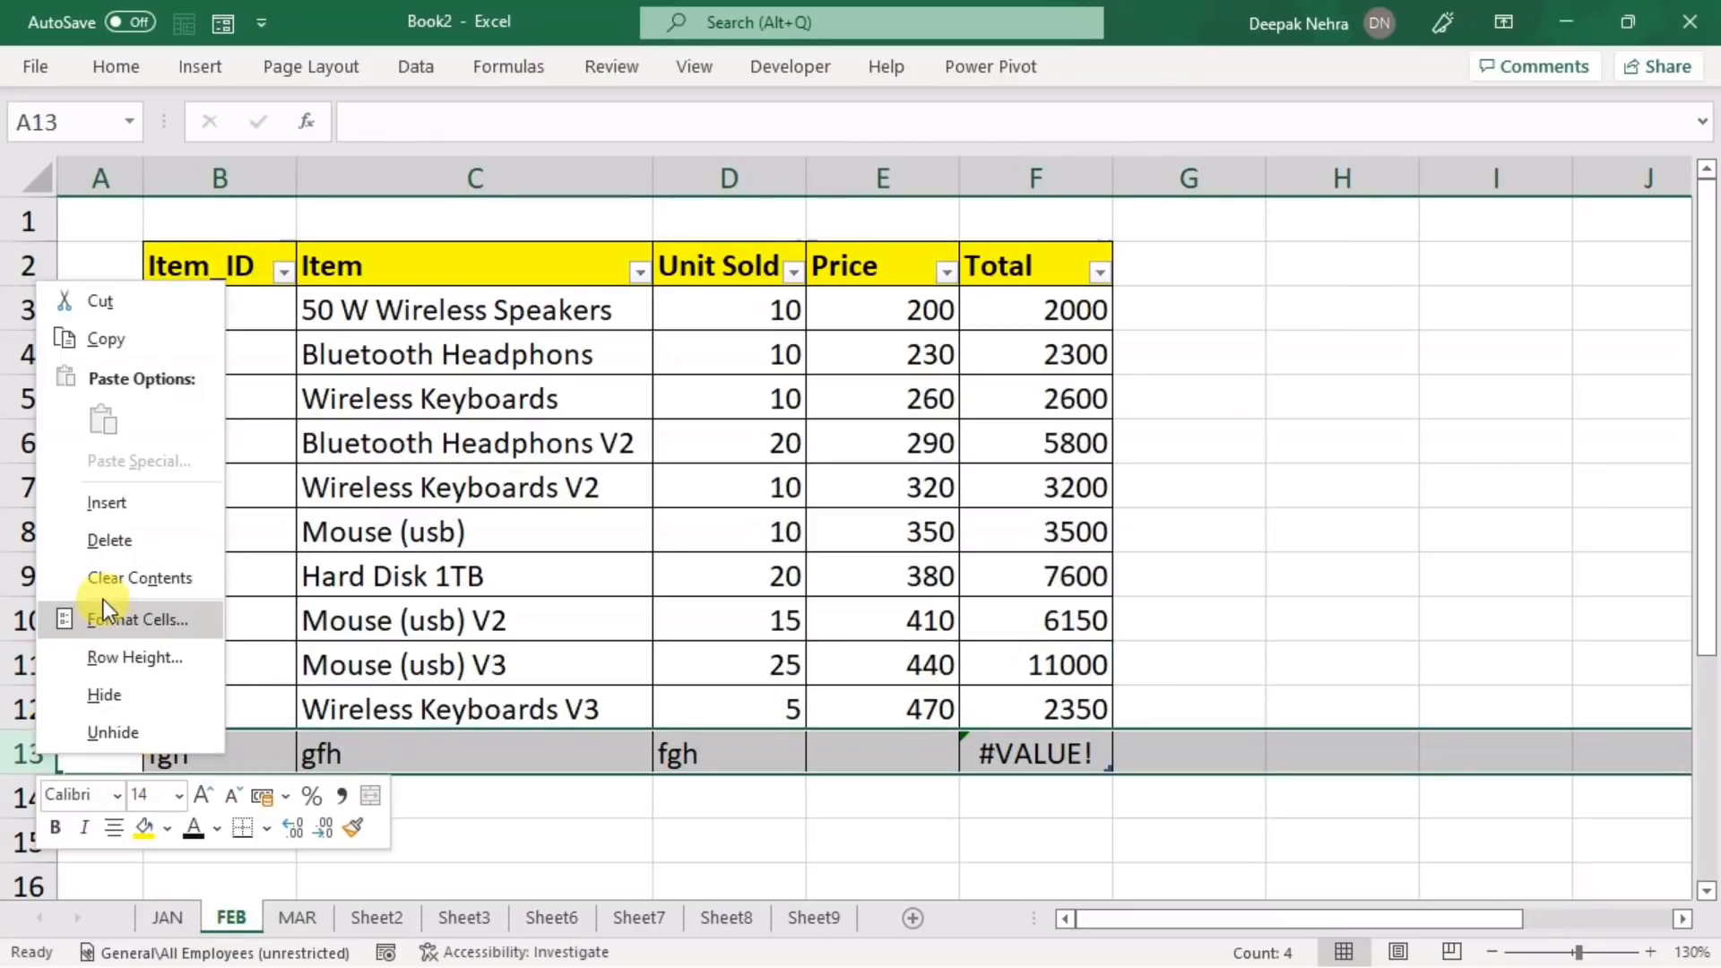
pyautogui.click(95, 535)
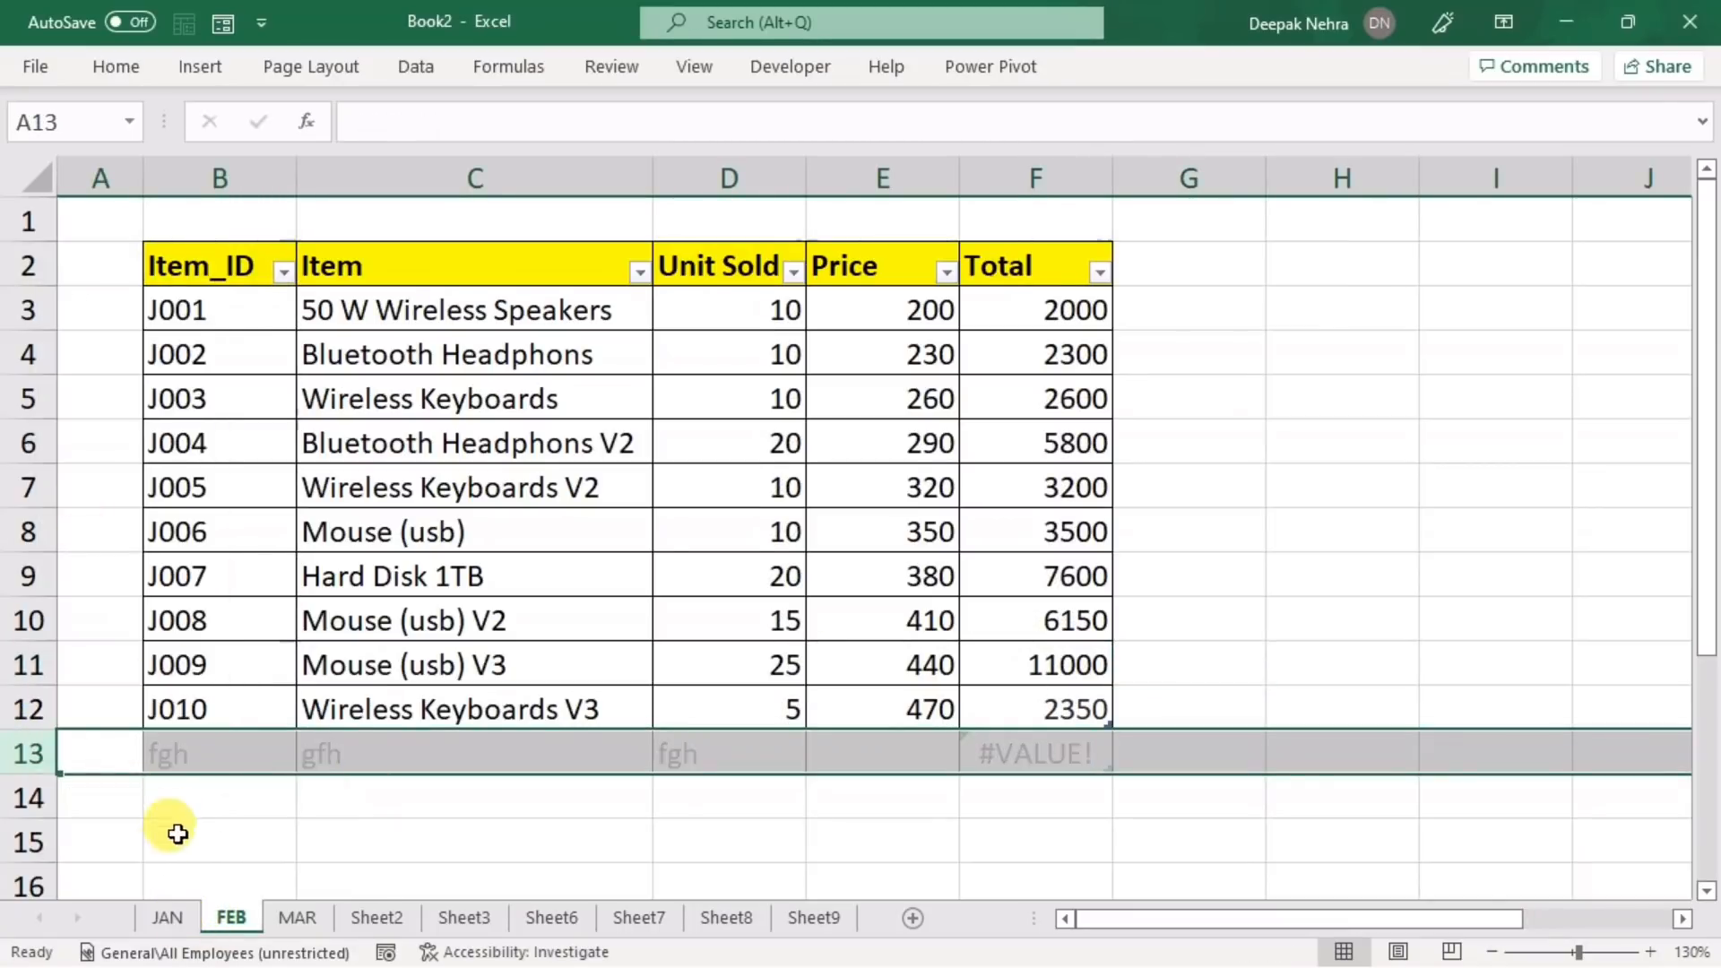
# - Copy the Item_ID header from the JAN sheet's table into cell E2 of Sheet2
pyautogui.click(369, 918)
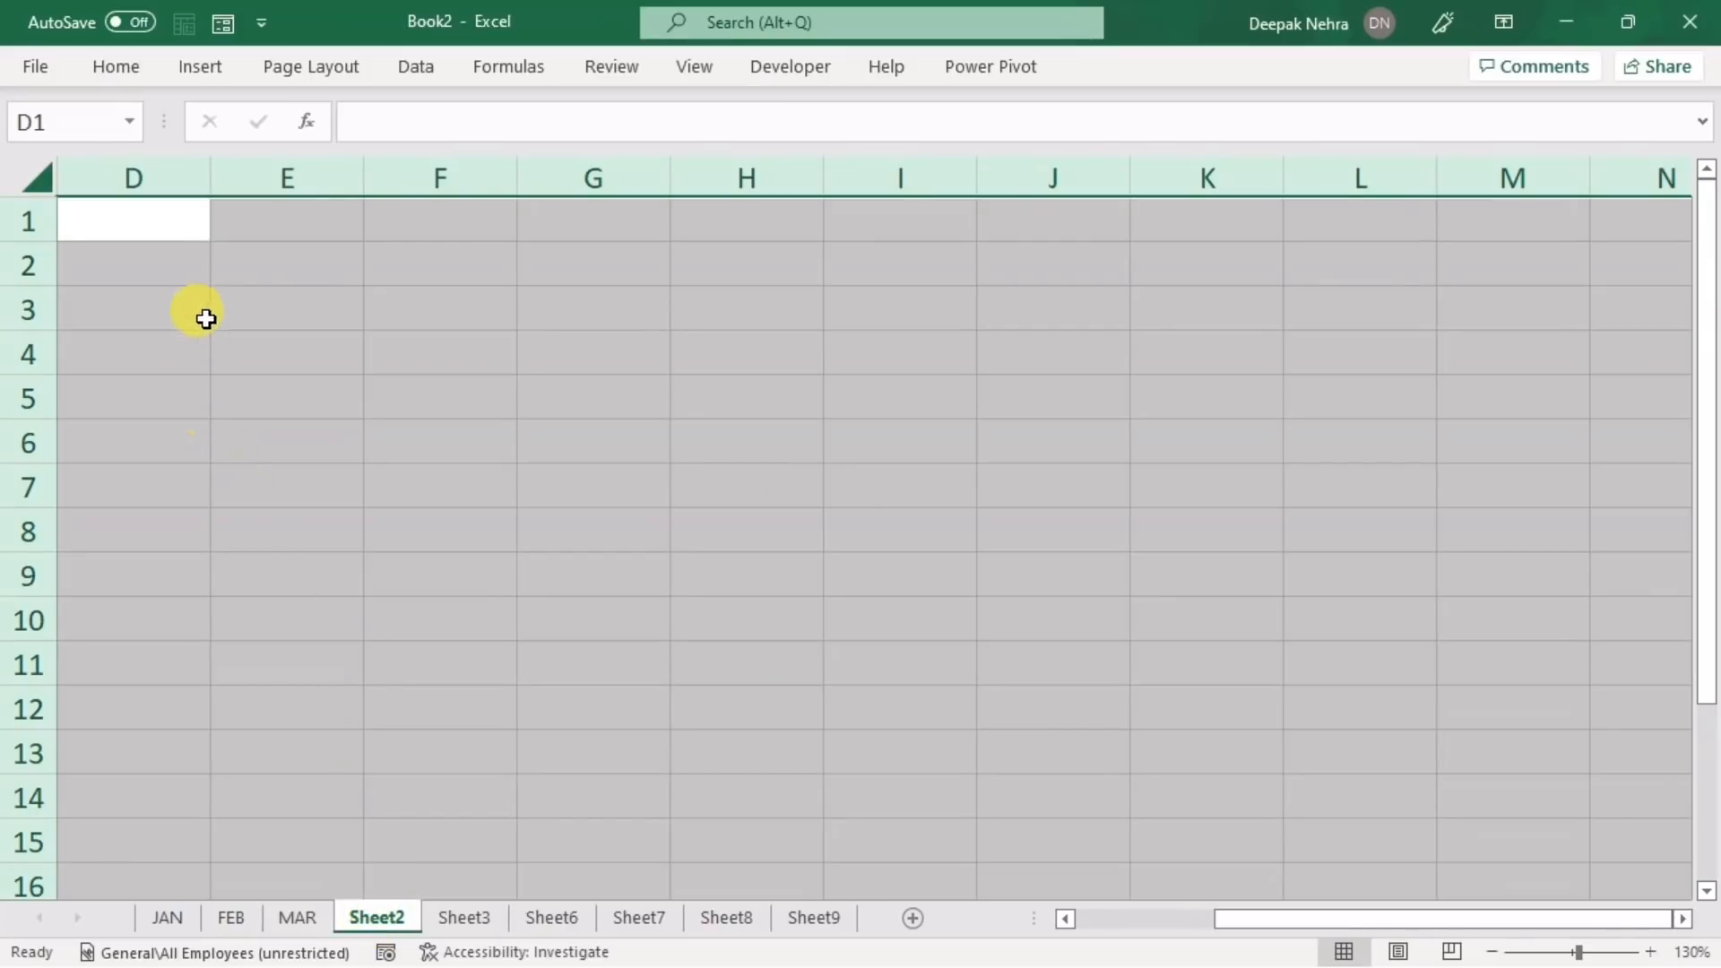
pyautogui.click(226, 262)
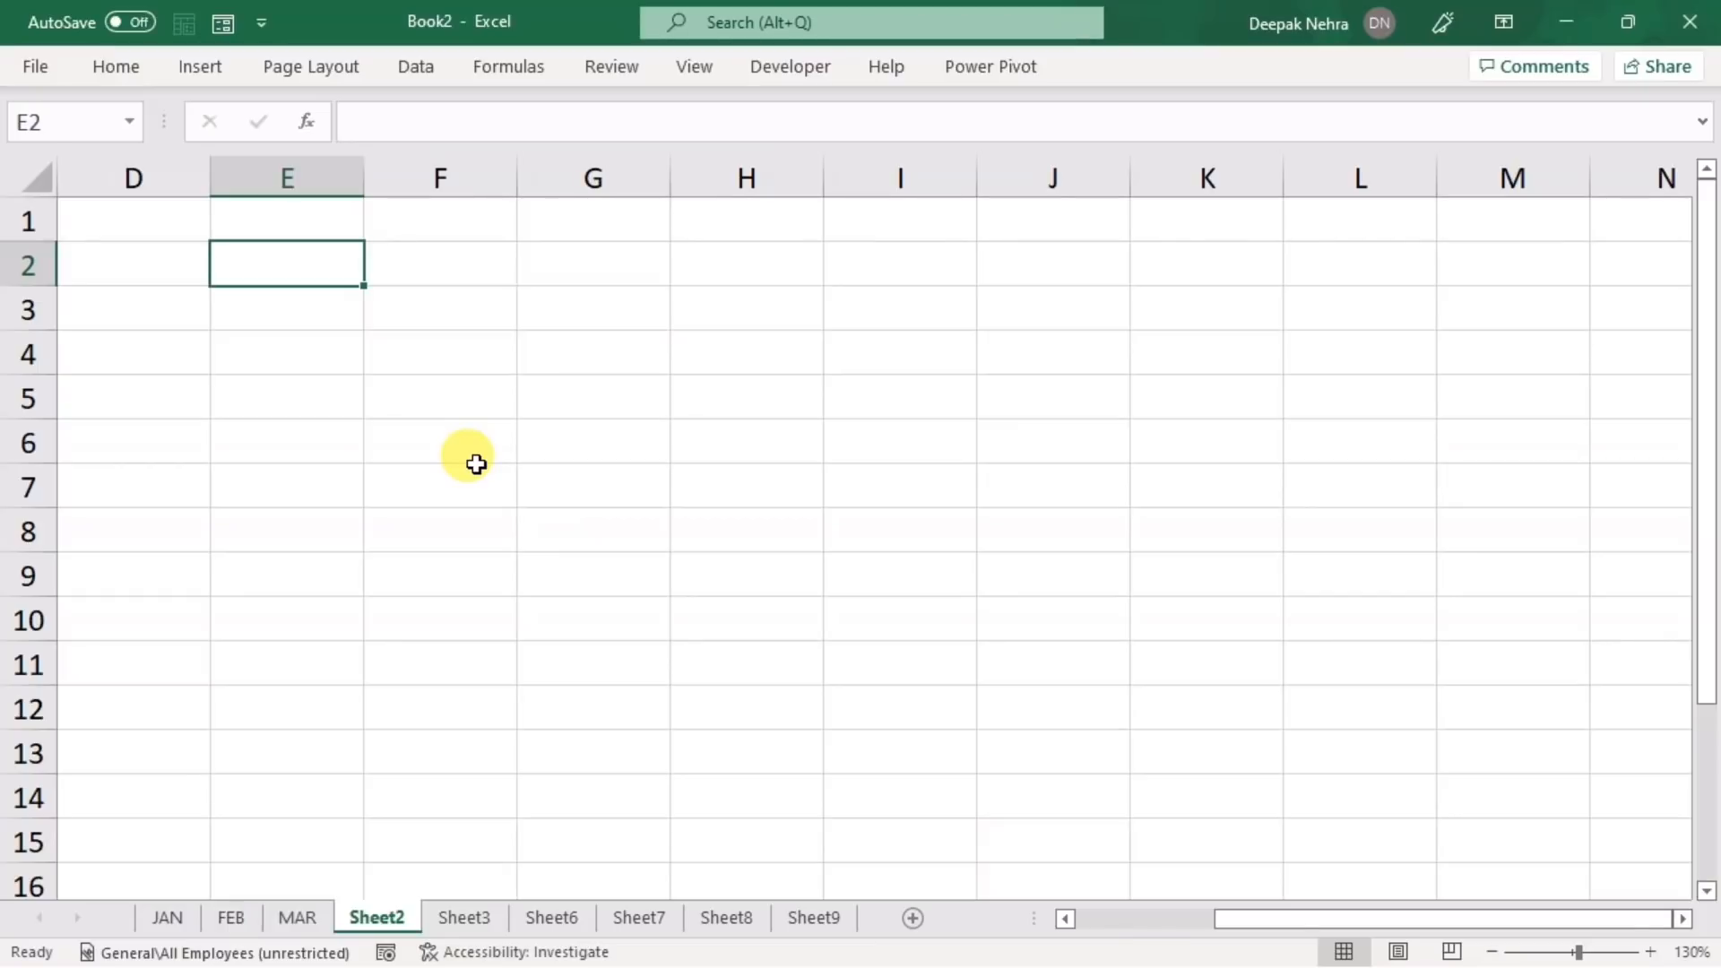
pyautogui.click(169, 919)
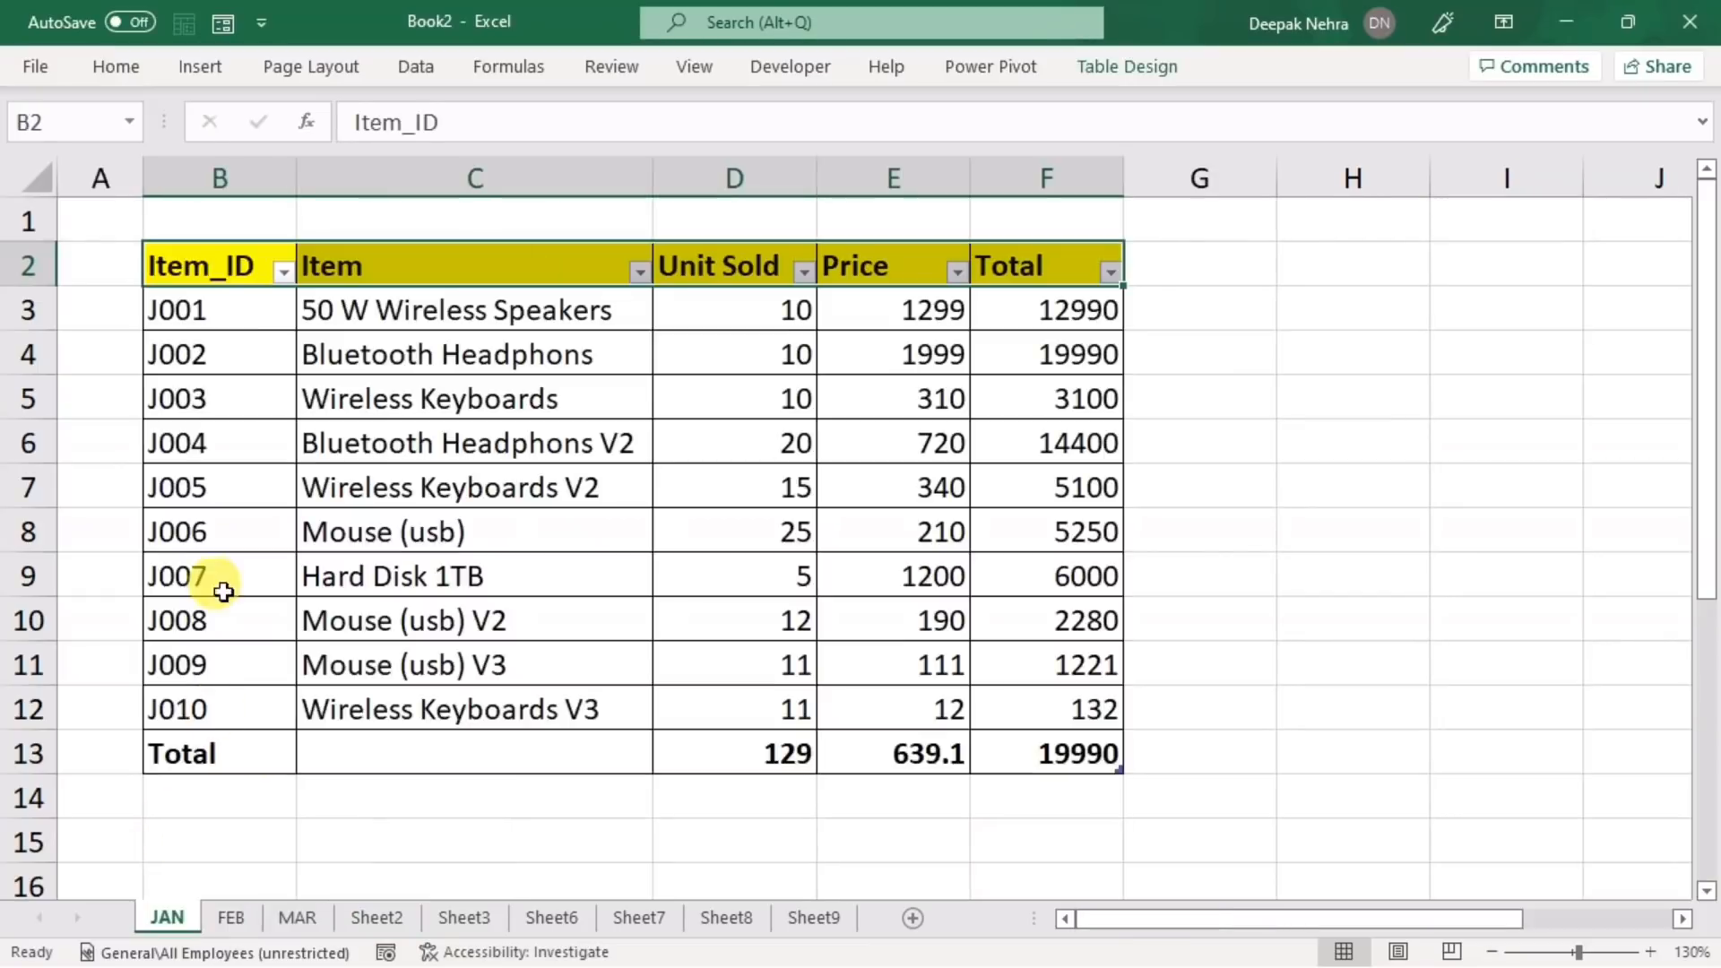
pyautogui.click(212, 273)
pyautogui.hotkey('ctrl', 'c')
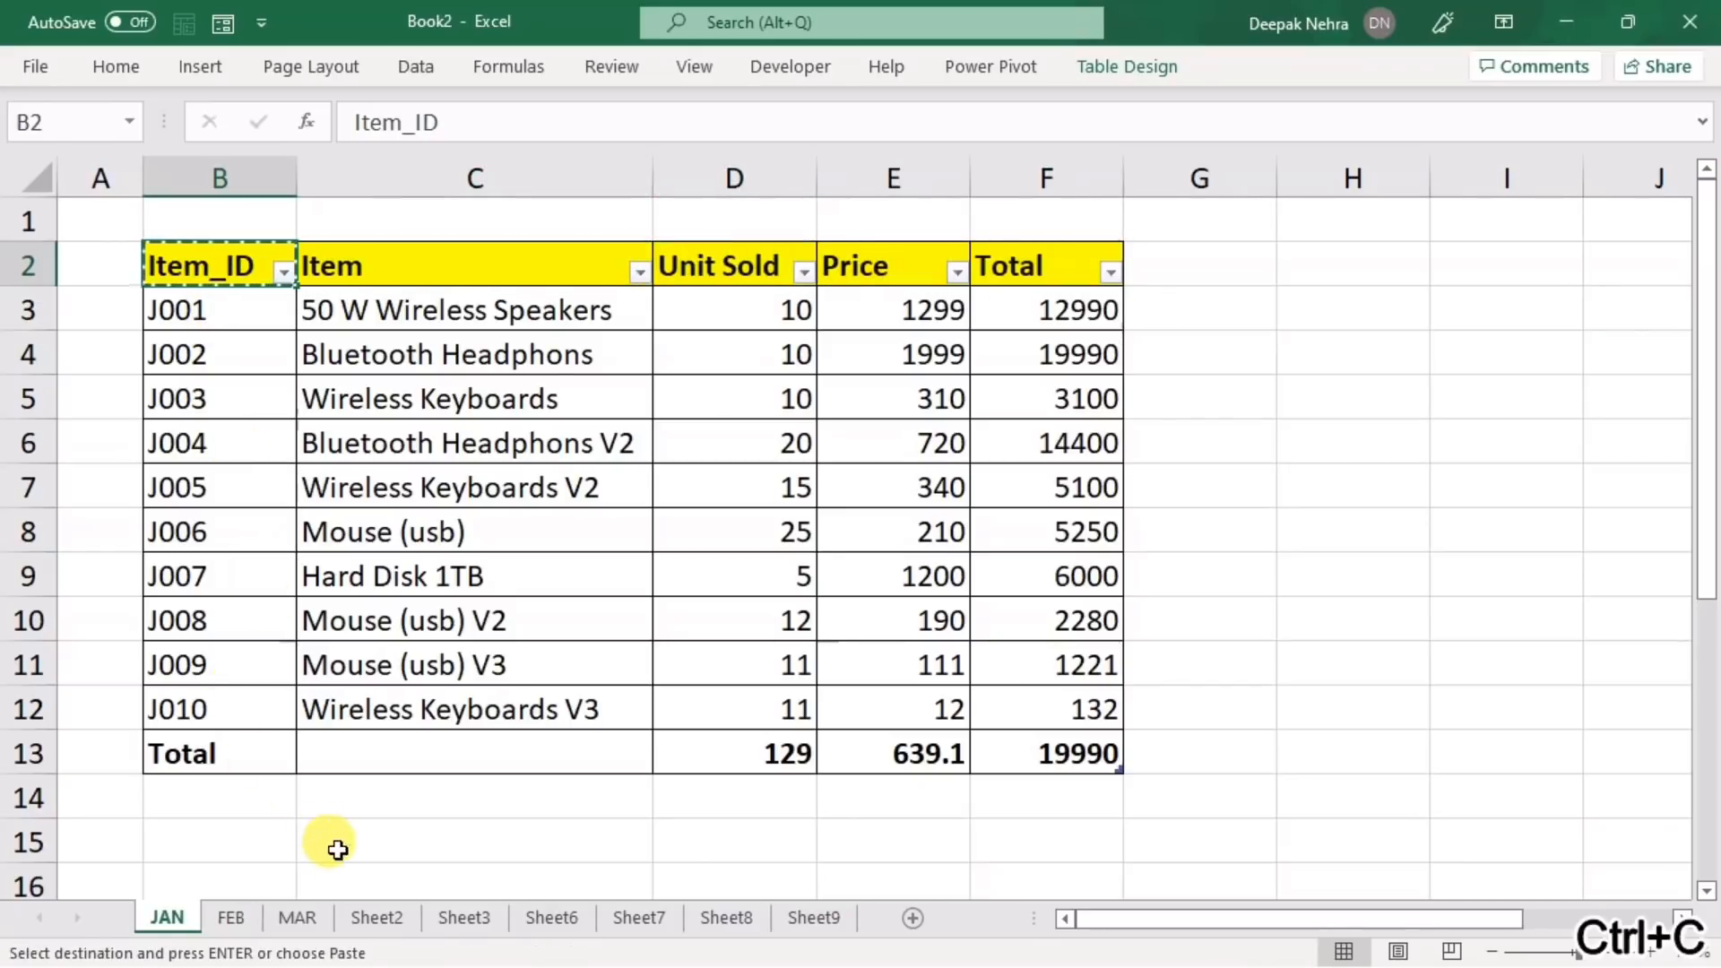
pyautogui.click(375, 917)
pyautogui.hotkey('ctrl', 'v')
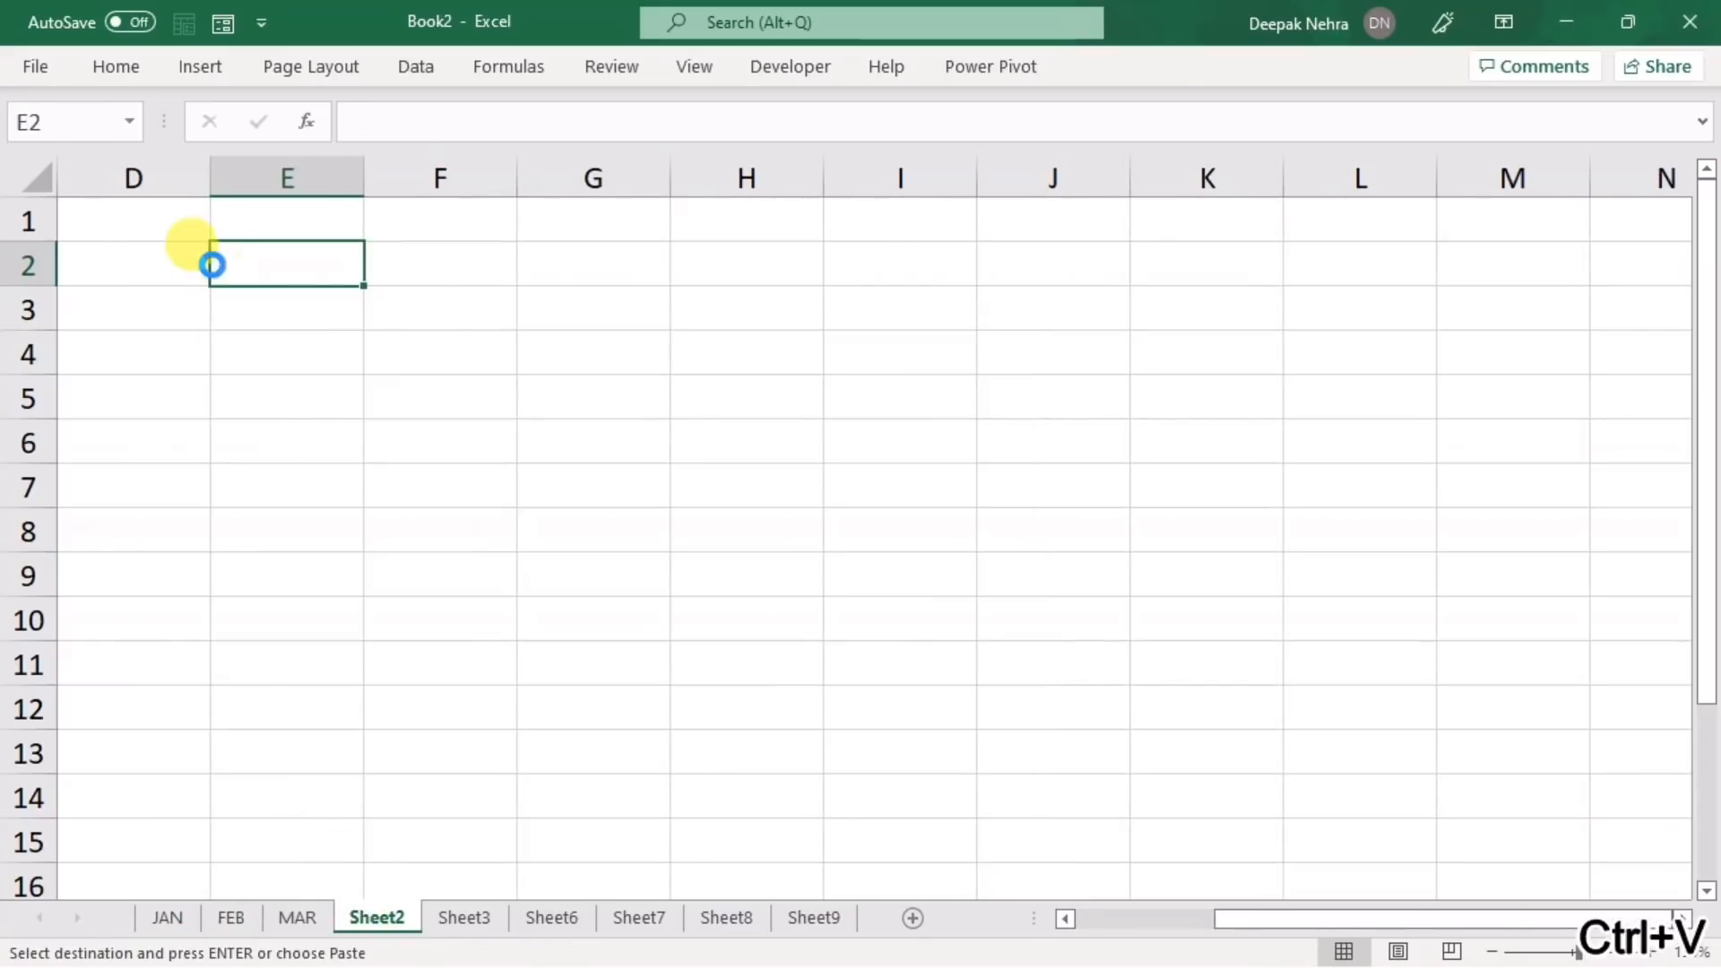
# - Enter the header Unit Sold In JAN in cell F2 and widen column F to fit it
pyautogui.click(434, 267)
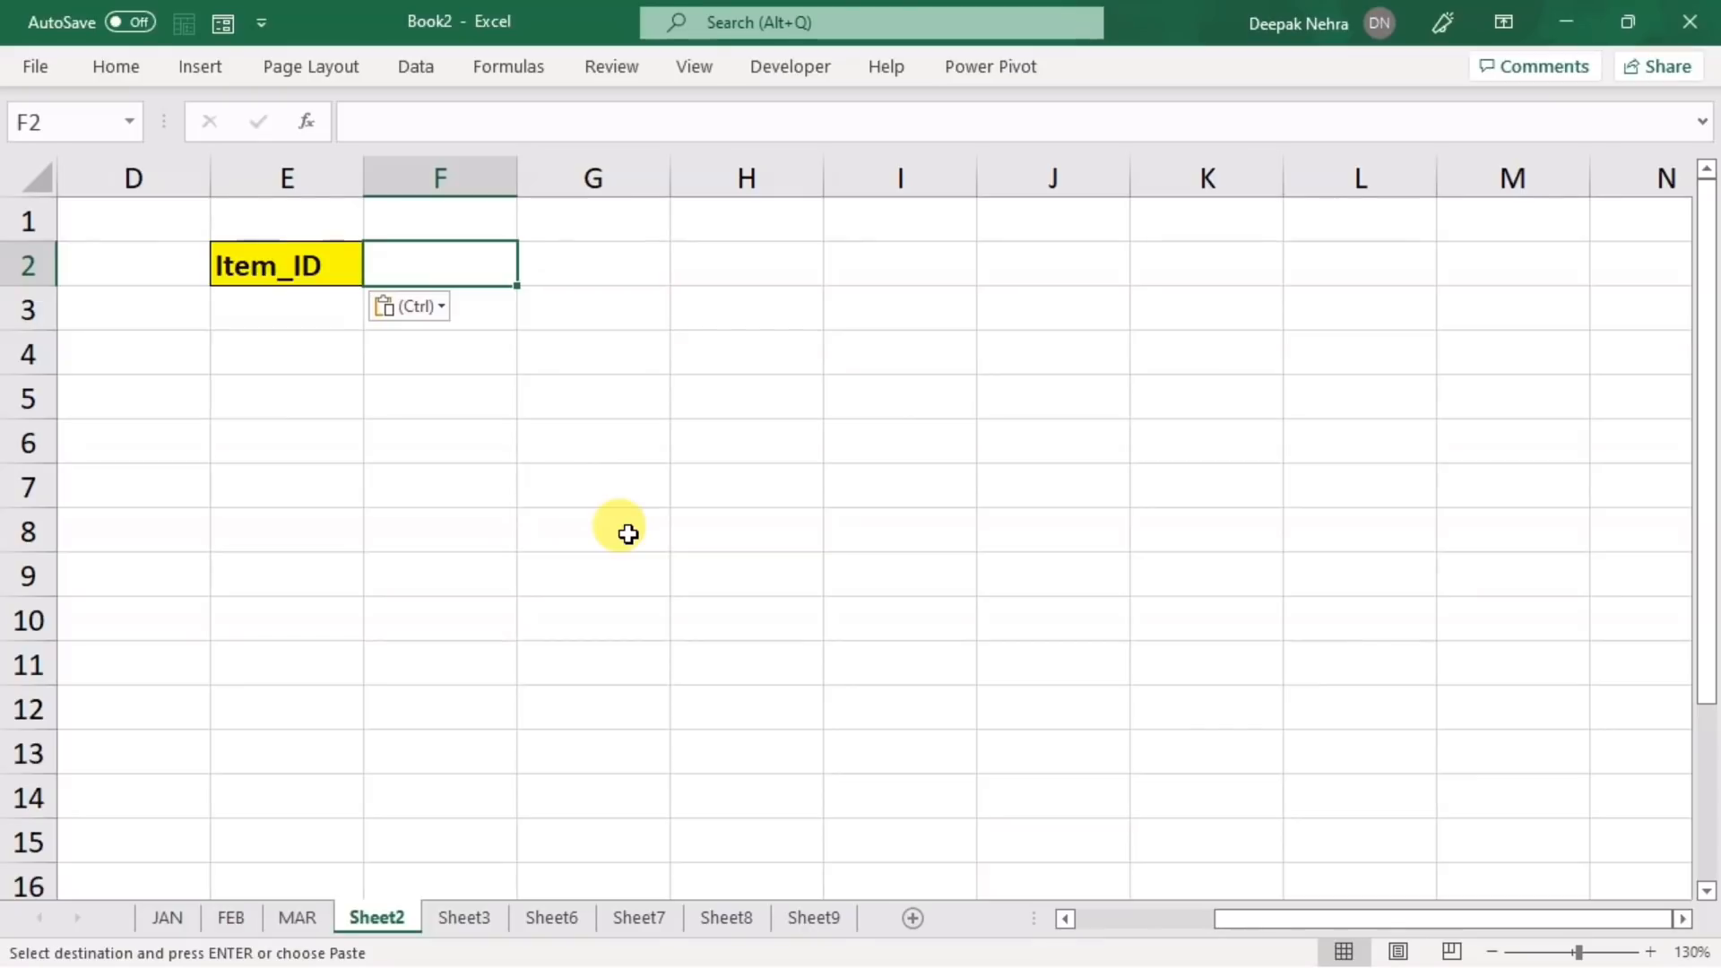
pyautogui.write('Unit')
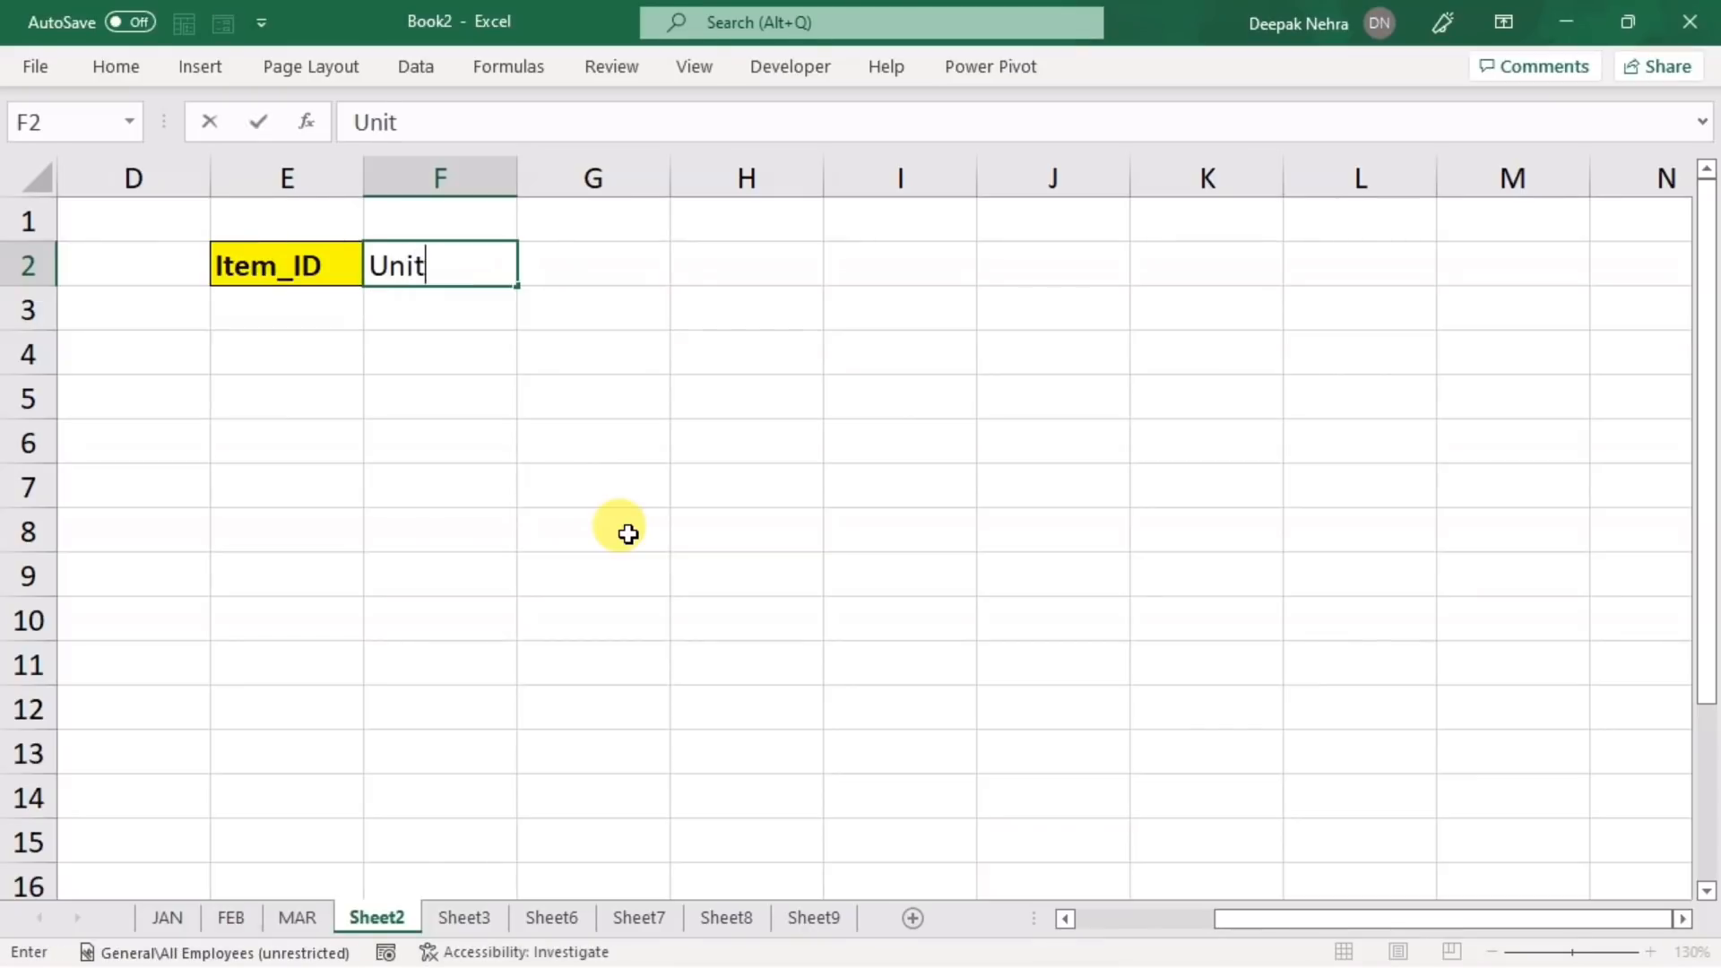
pyautogui.write(' Sold ')
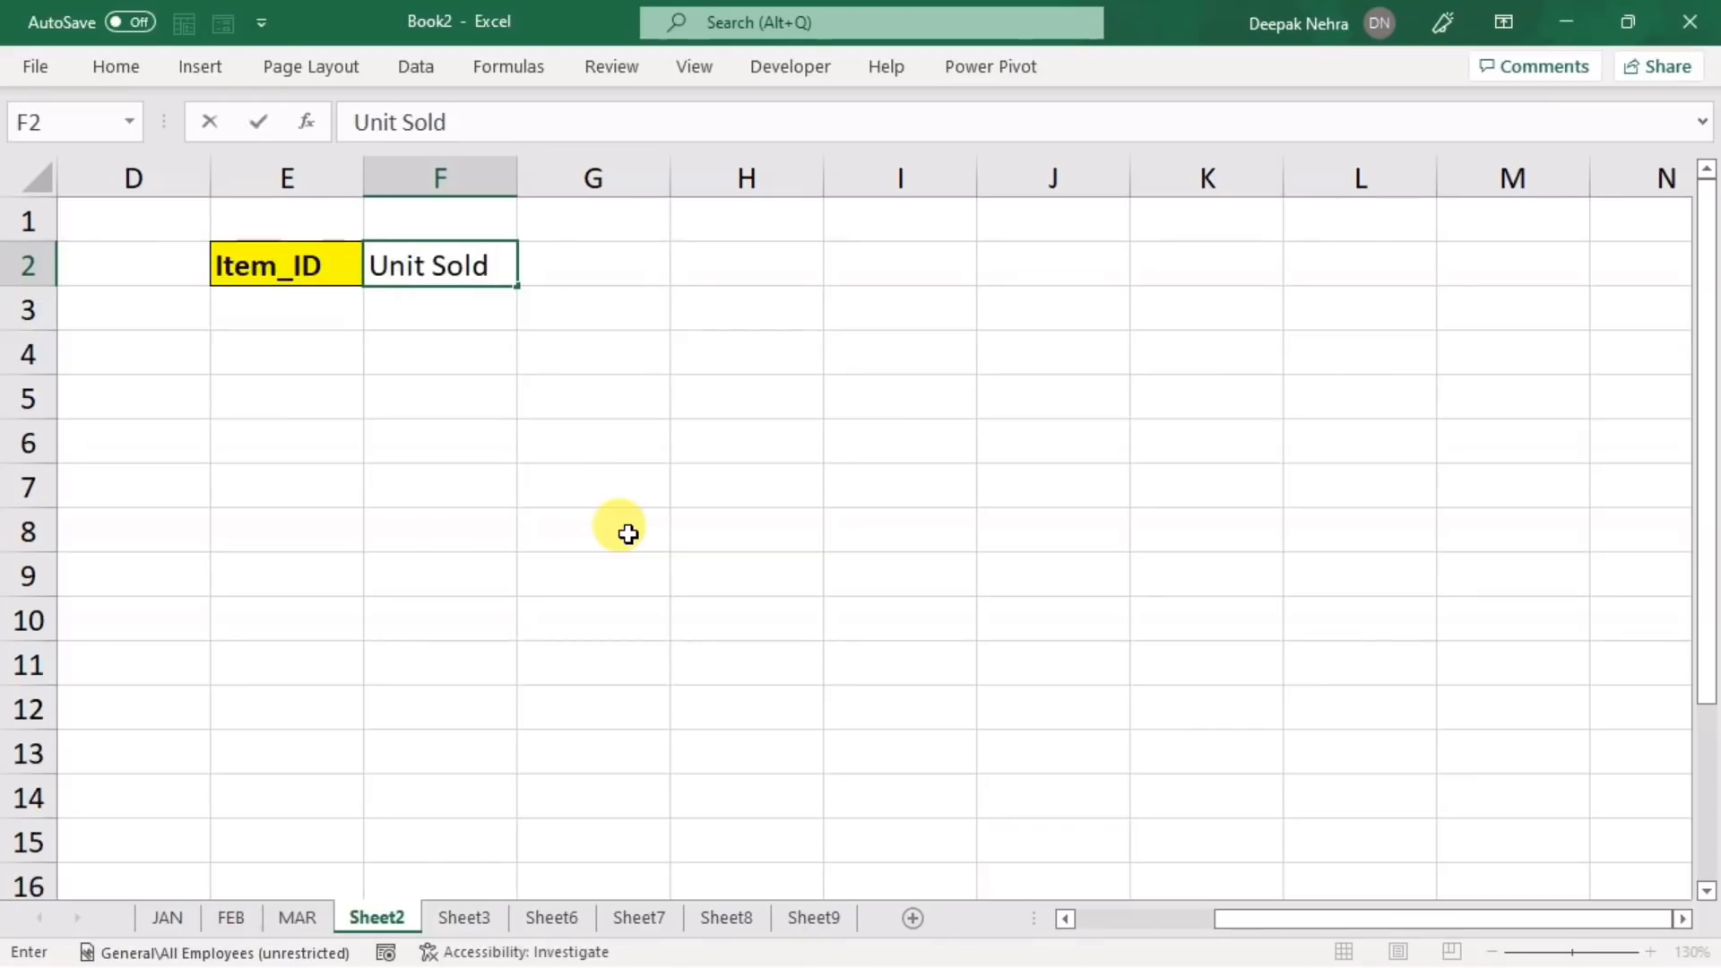
pyautogui.write('In JAN')
pyautogui.click(663, 528)
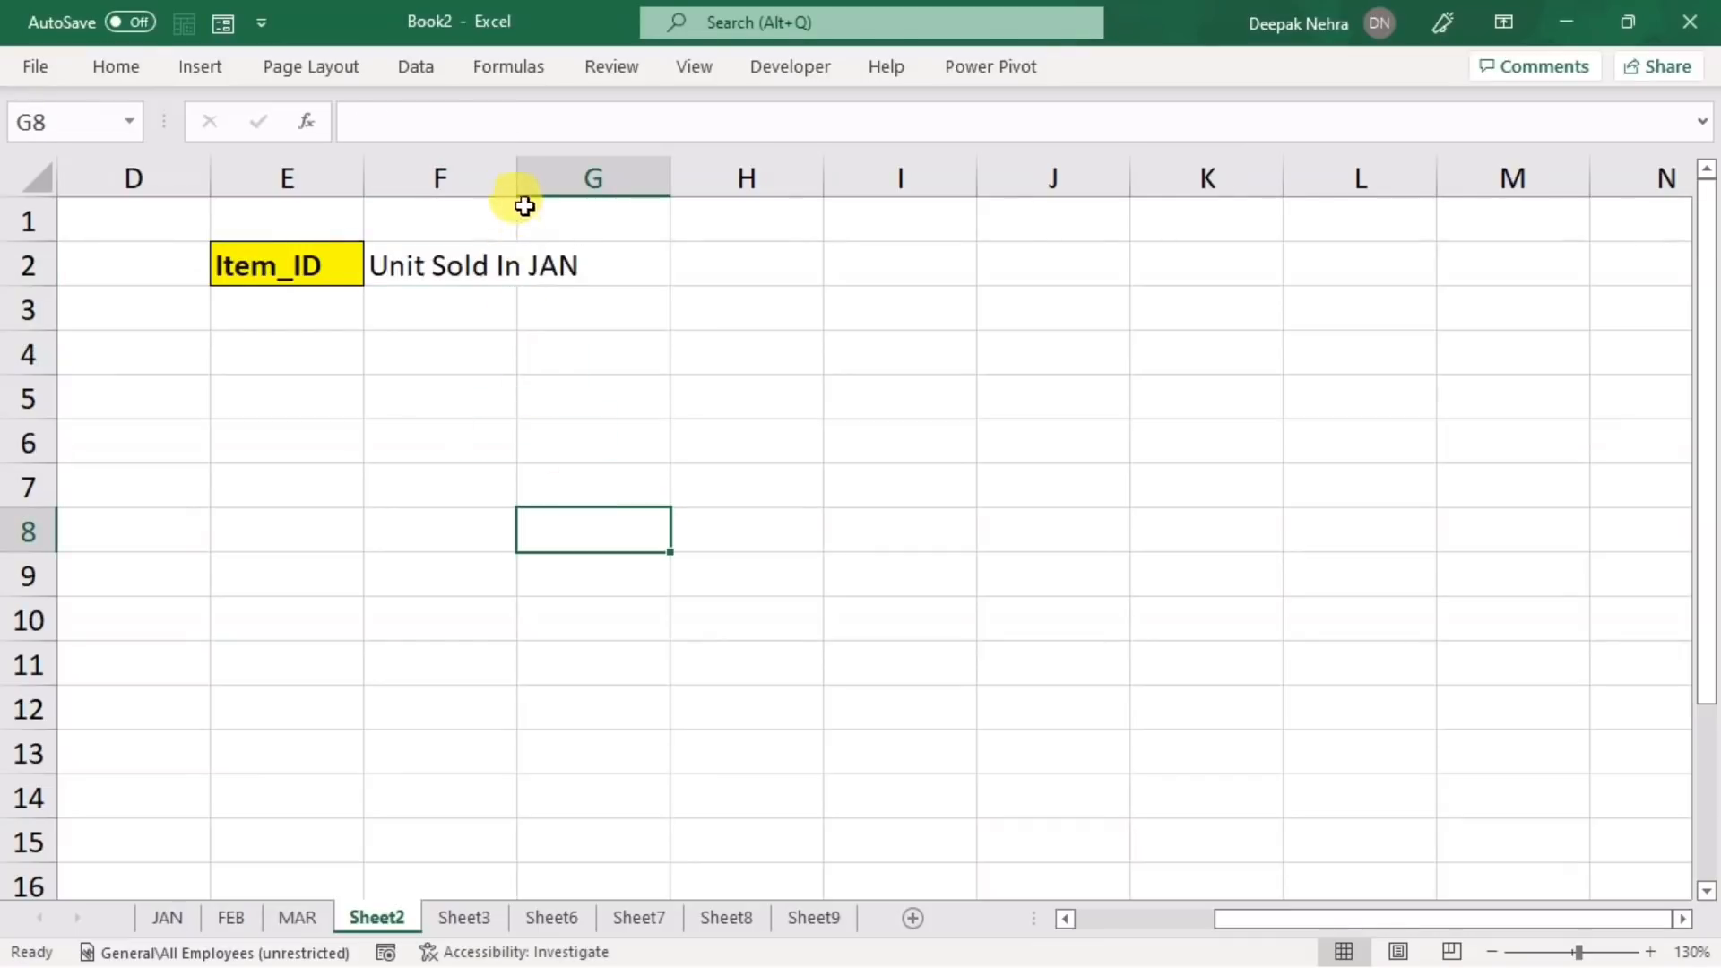
pyautogui.moveTo(518, 179); pyautogui.dragTo(610, 183)
pyautogui.click(466, 354)
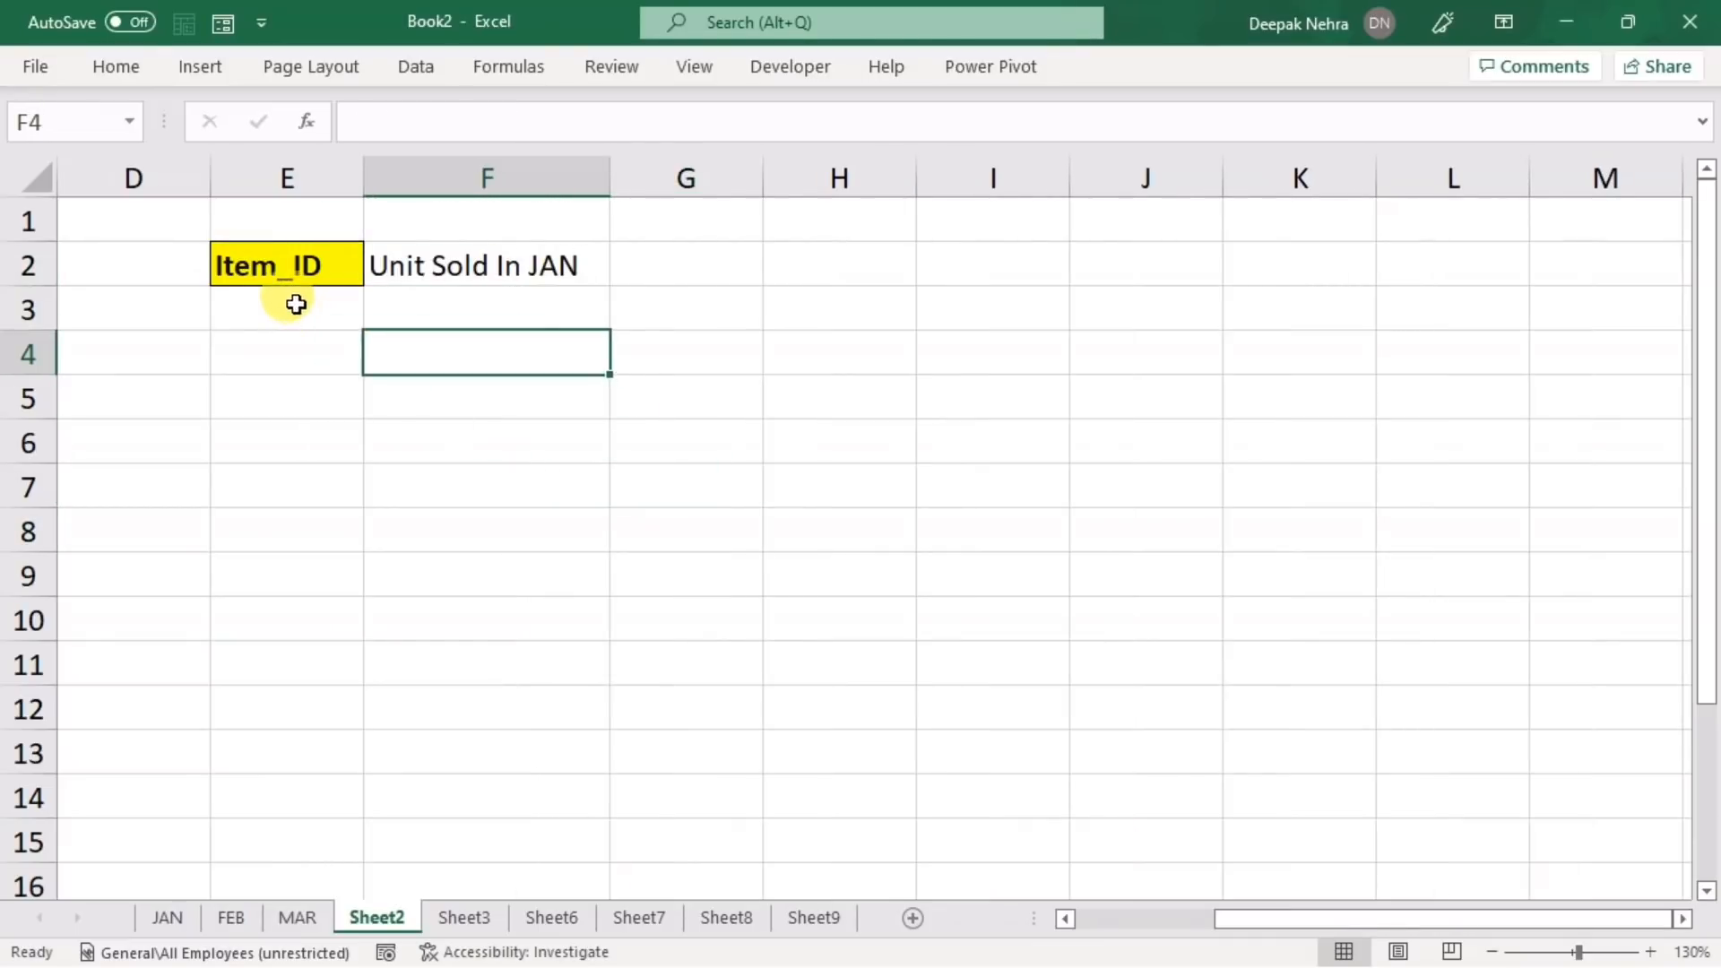
# - Enter the formula =JAN[Item_ID] in cell E3 of Sheet2 and compare the listed IDs with the JAN sheet
pyautogui.click(296, 305)
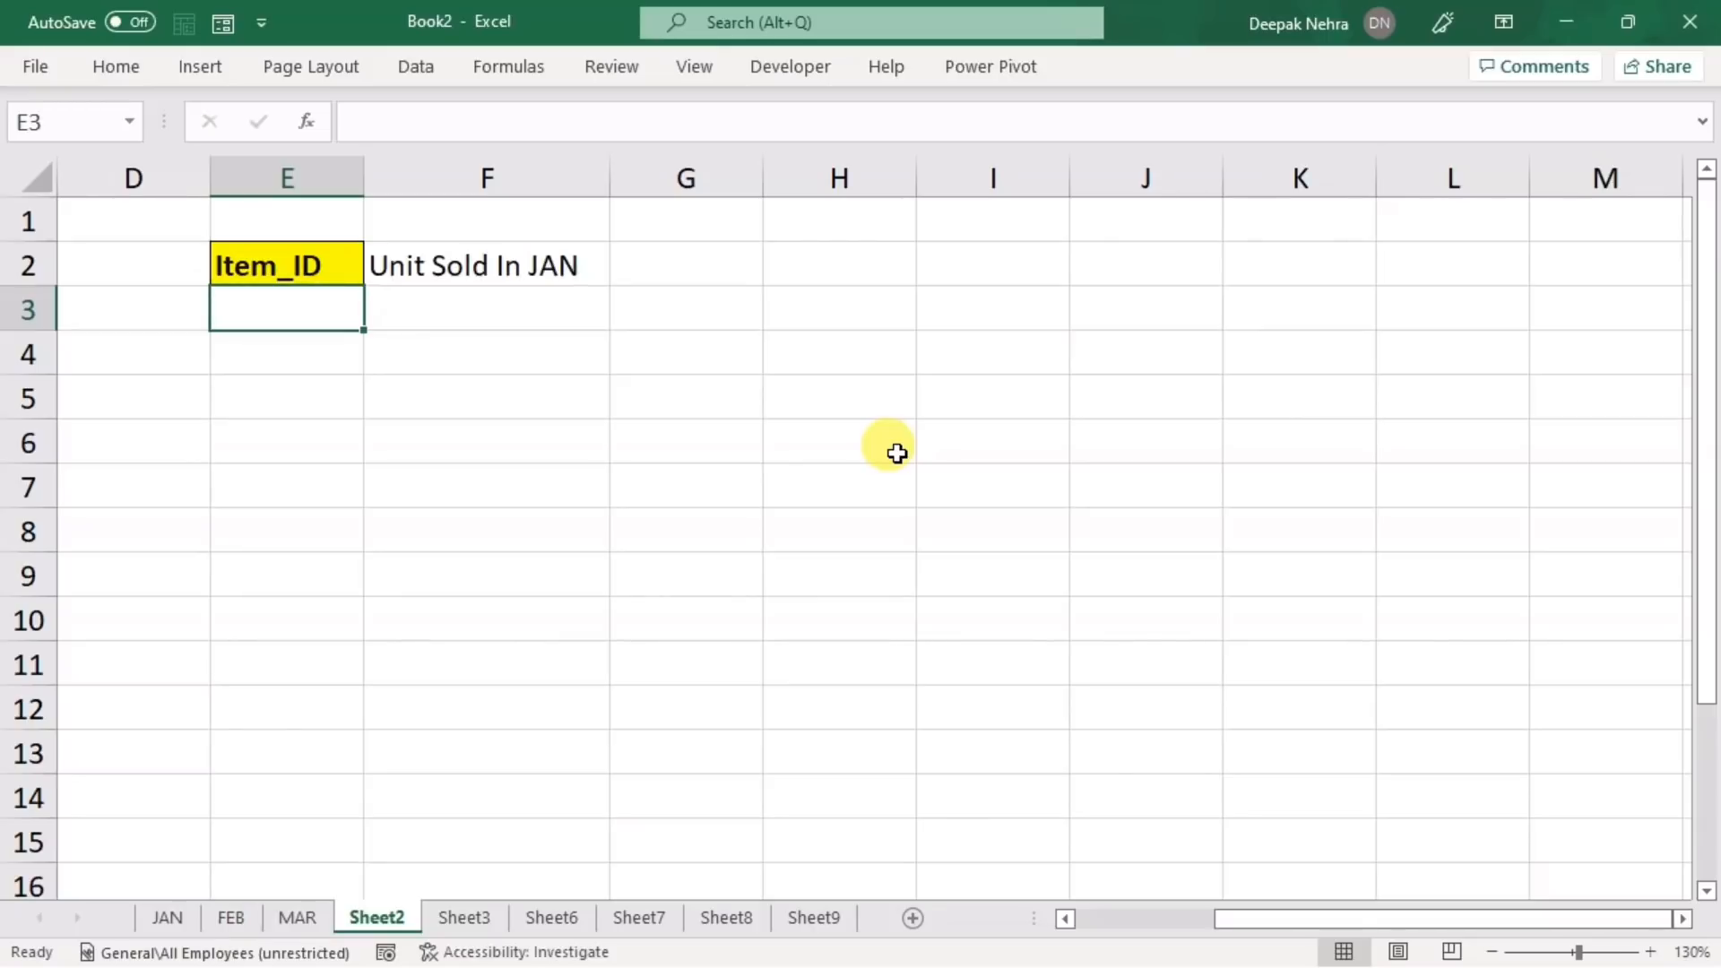
pyautogui.write('=')
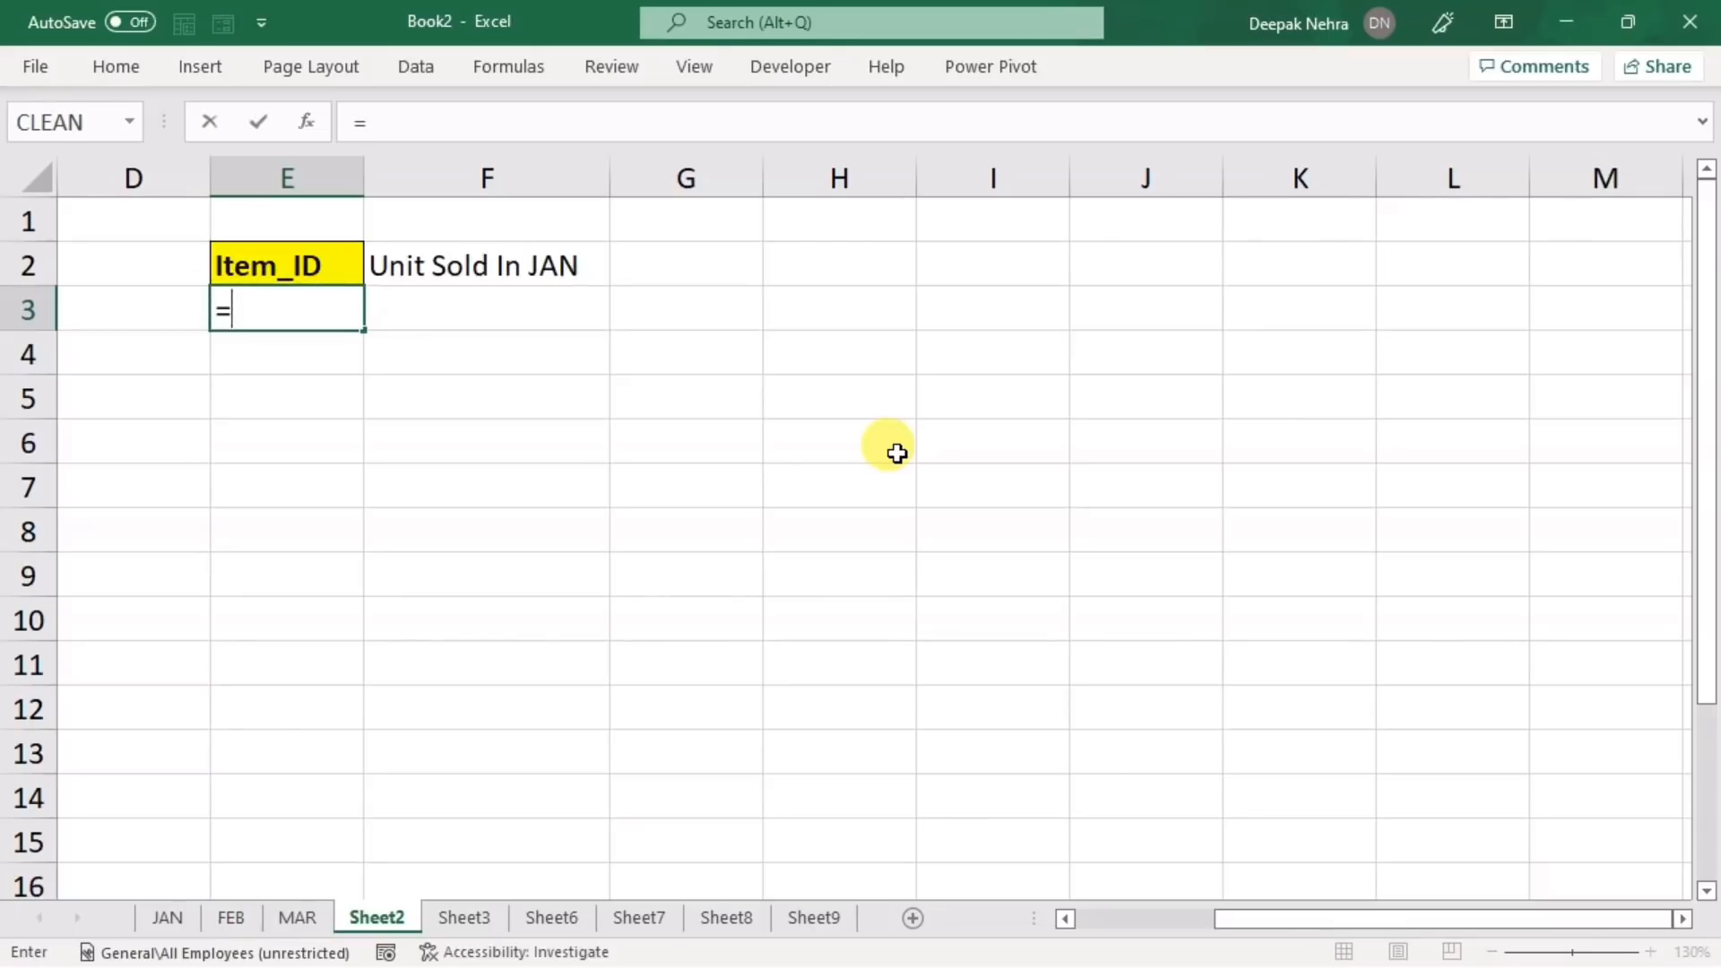
pyautogui.write('jan')
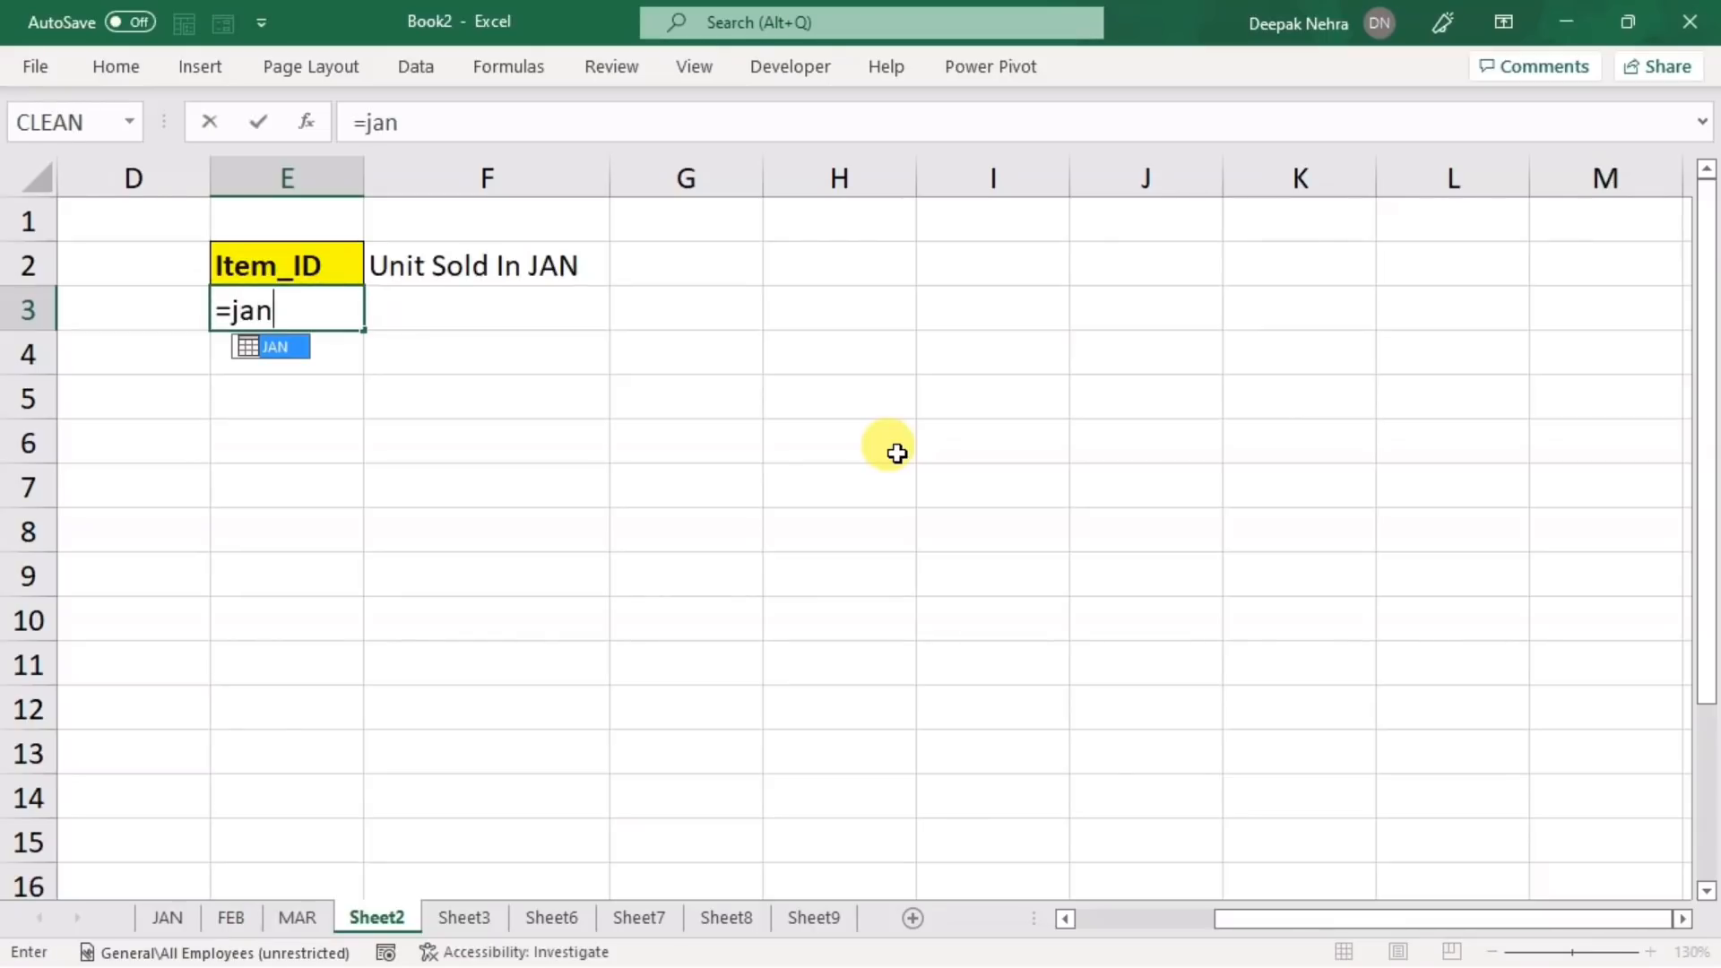
pyautogui.write('[')
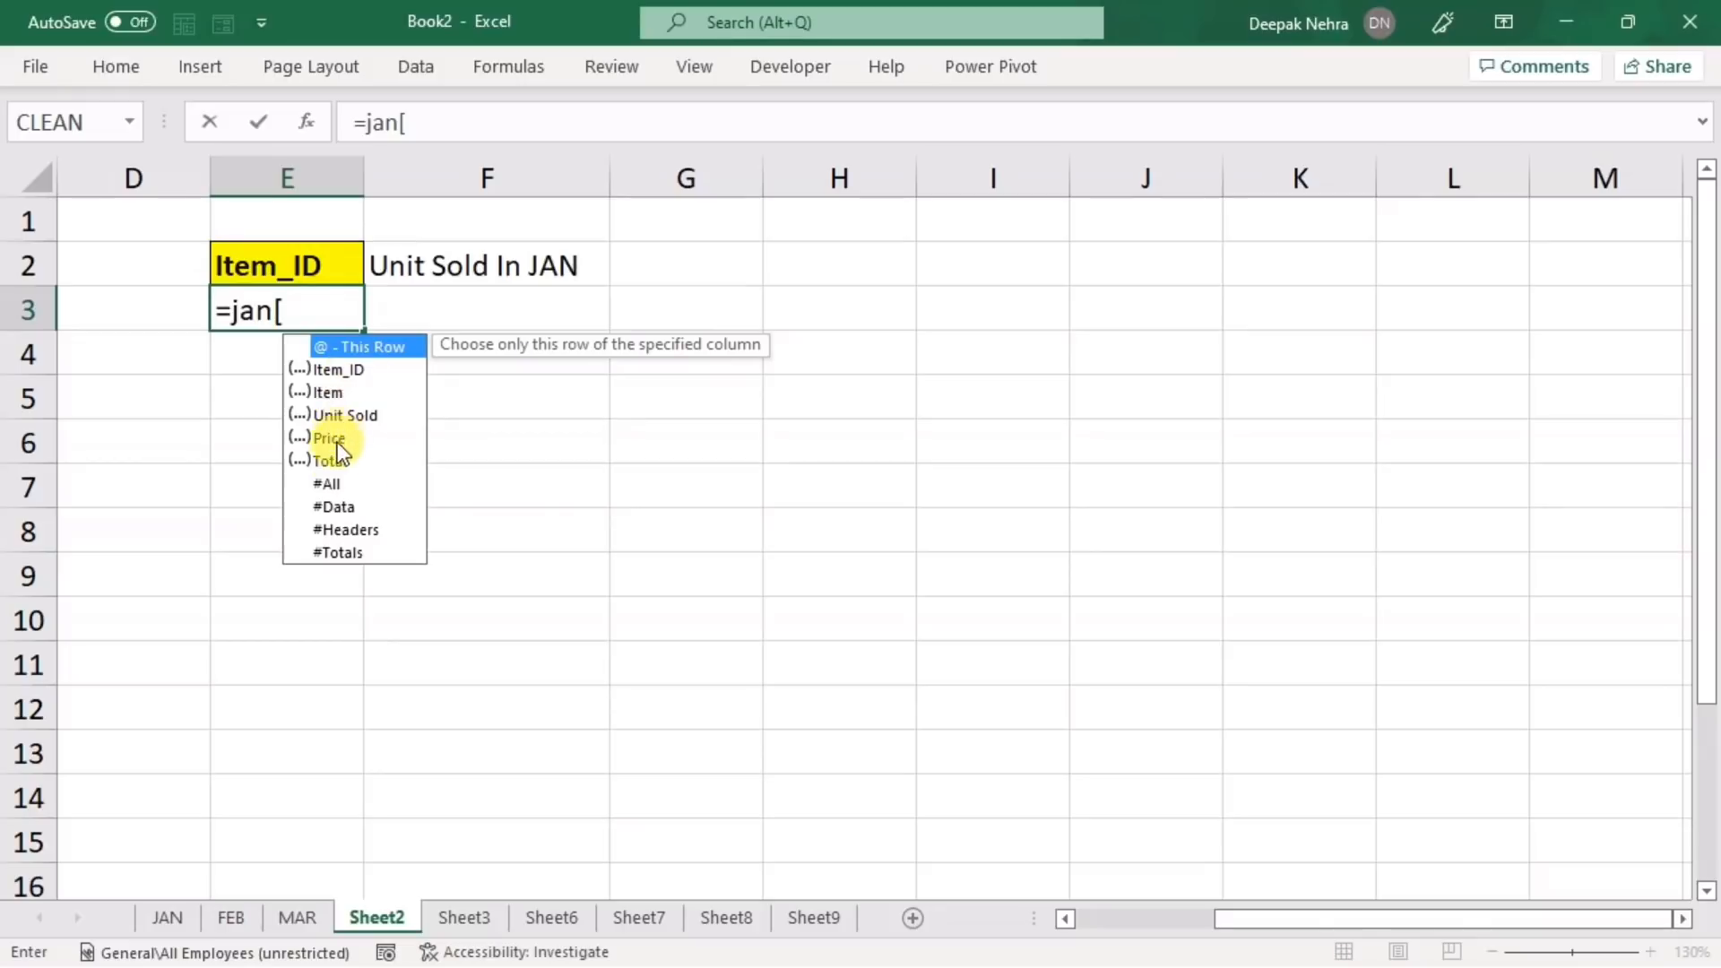
pyautogui.click(368, 371)
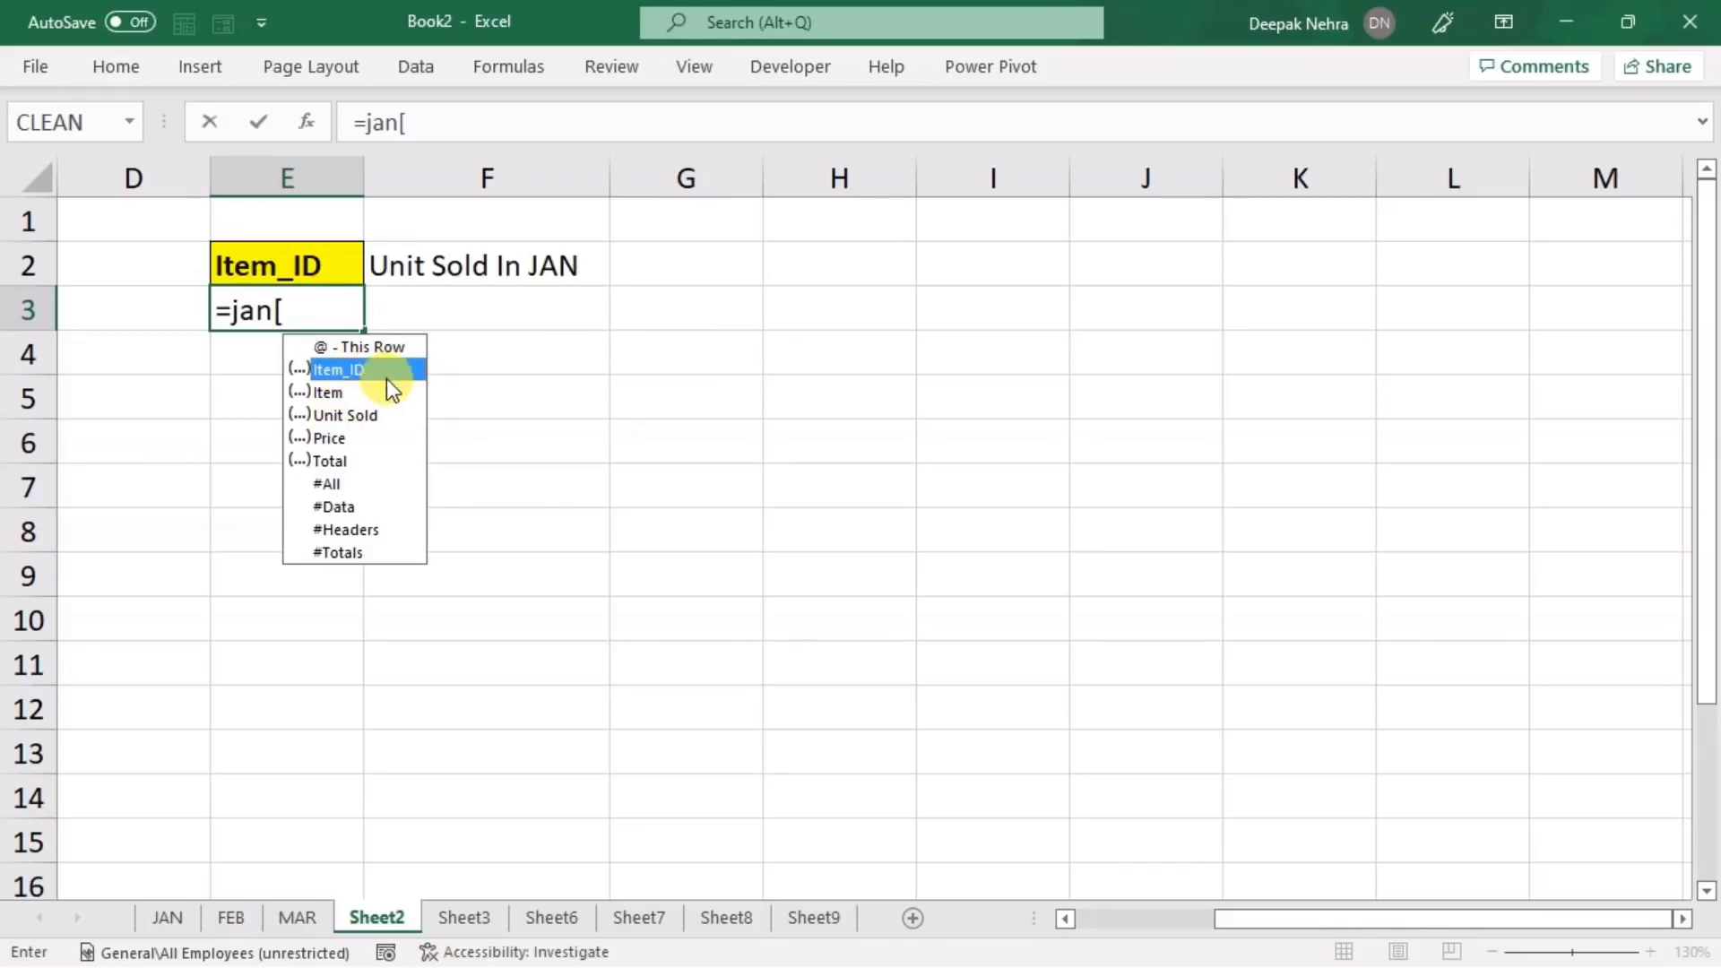
pyautogui.press('Tab')
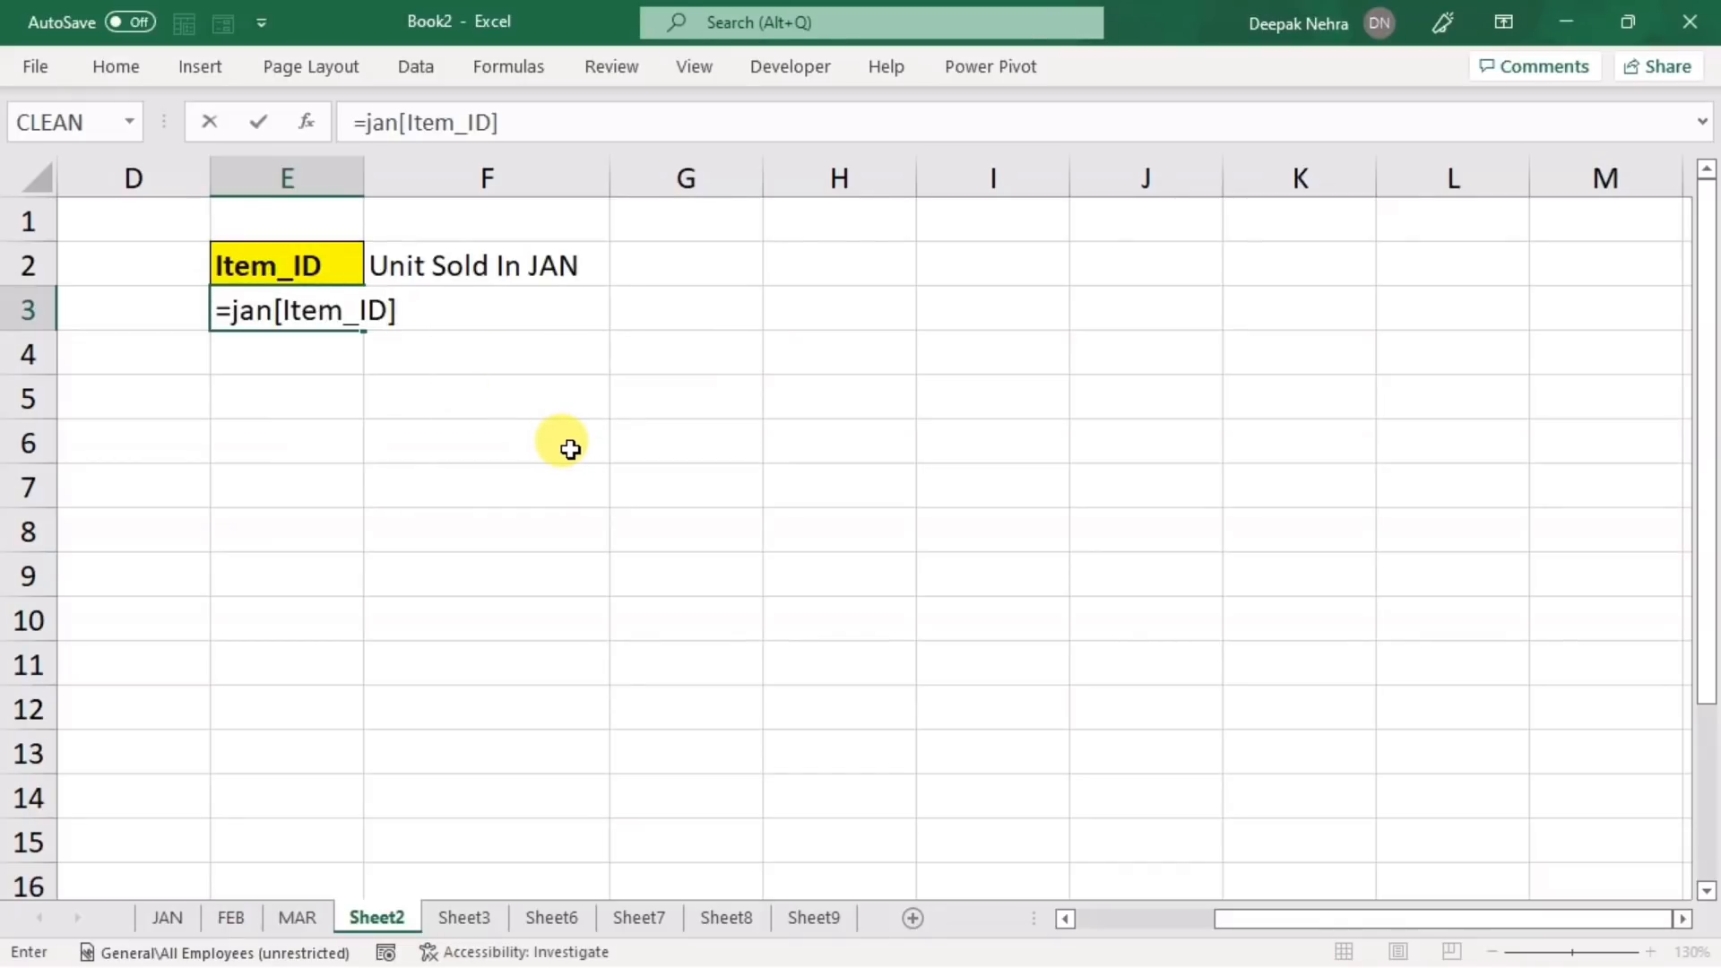
pyautogui.press('Return')
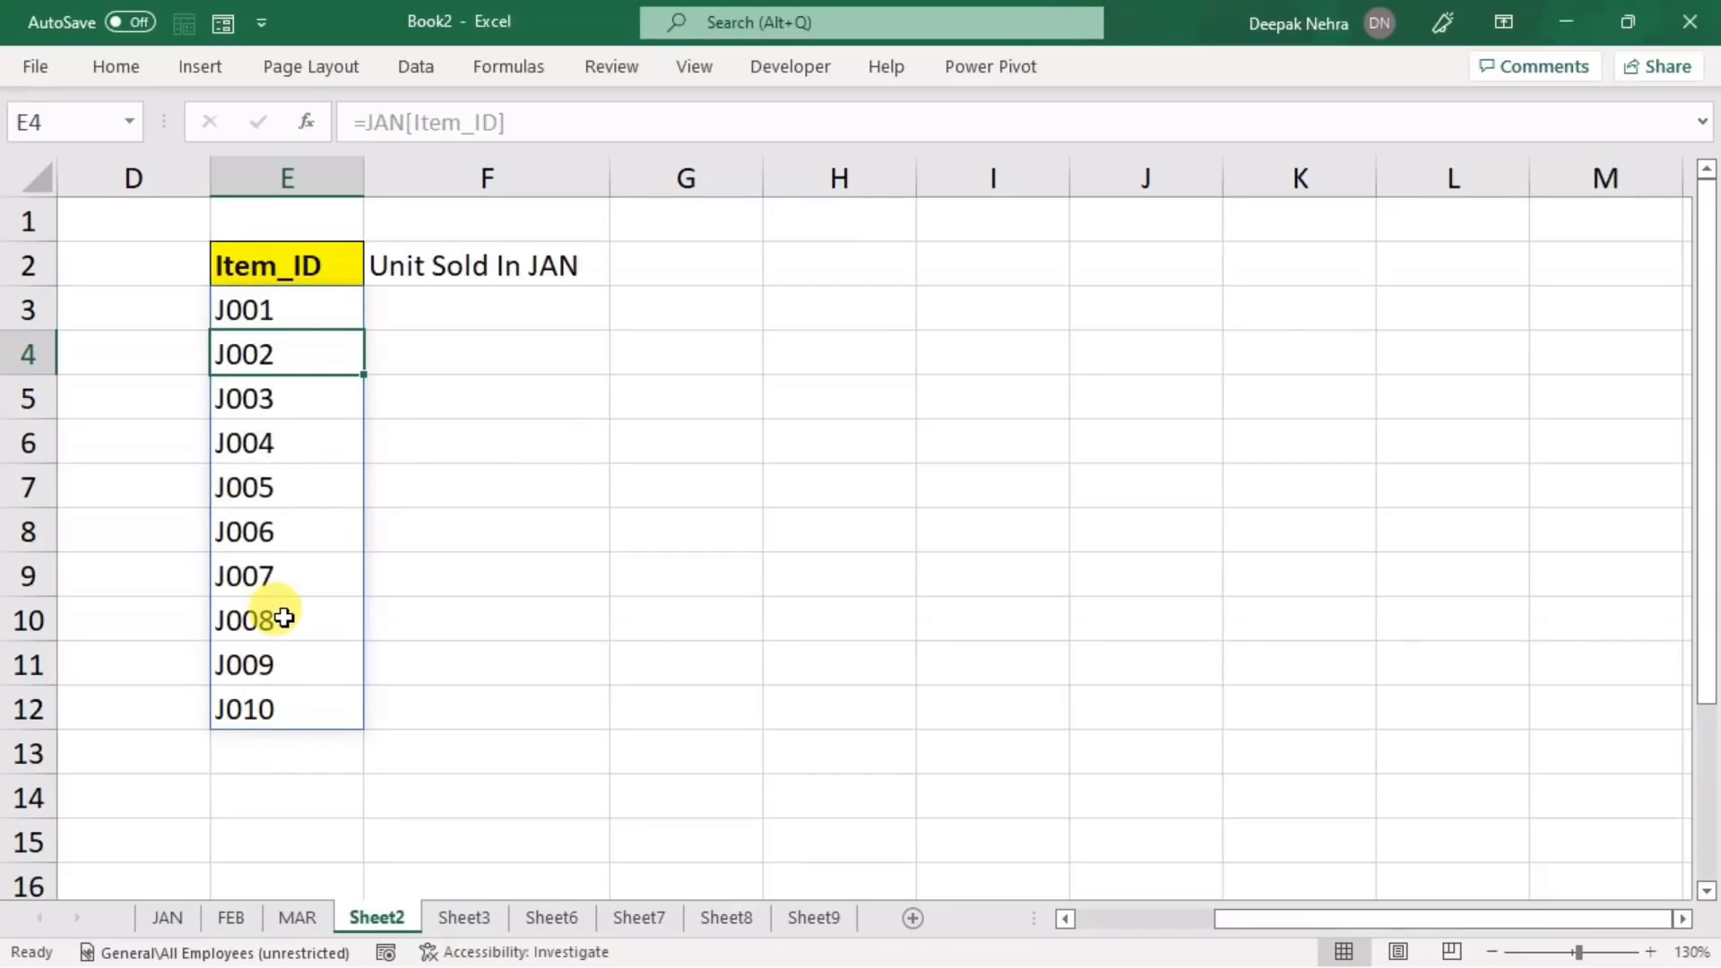
pyautogui.click(168, 918)
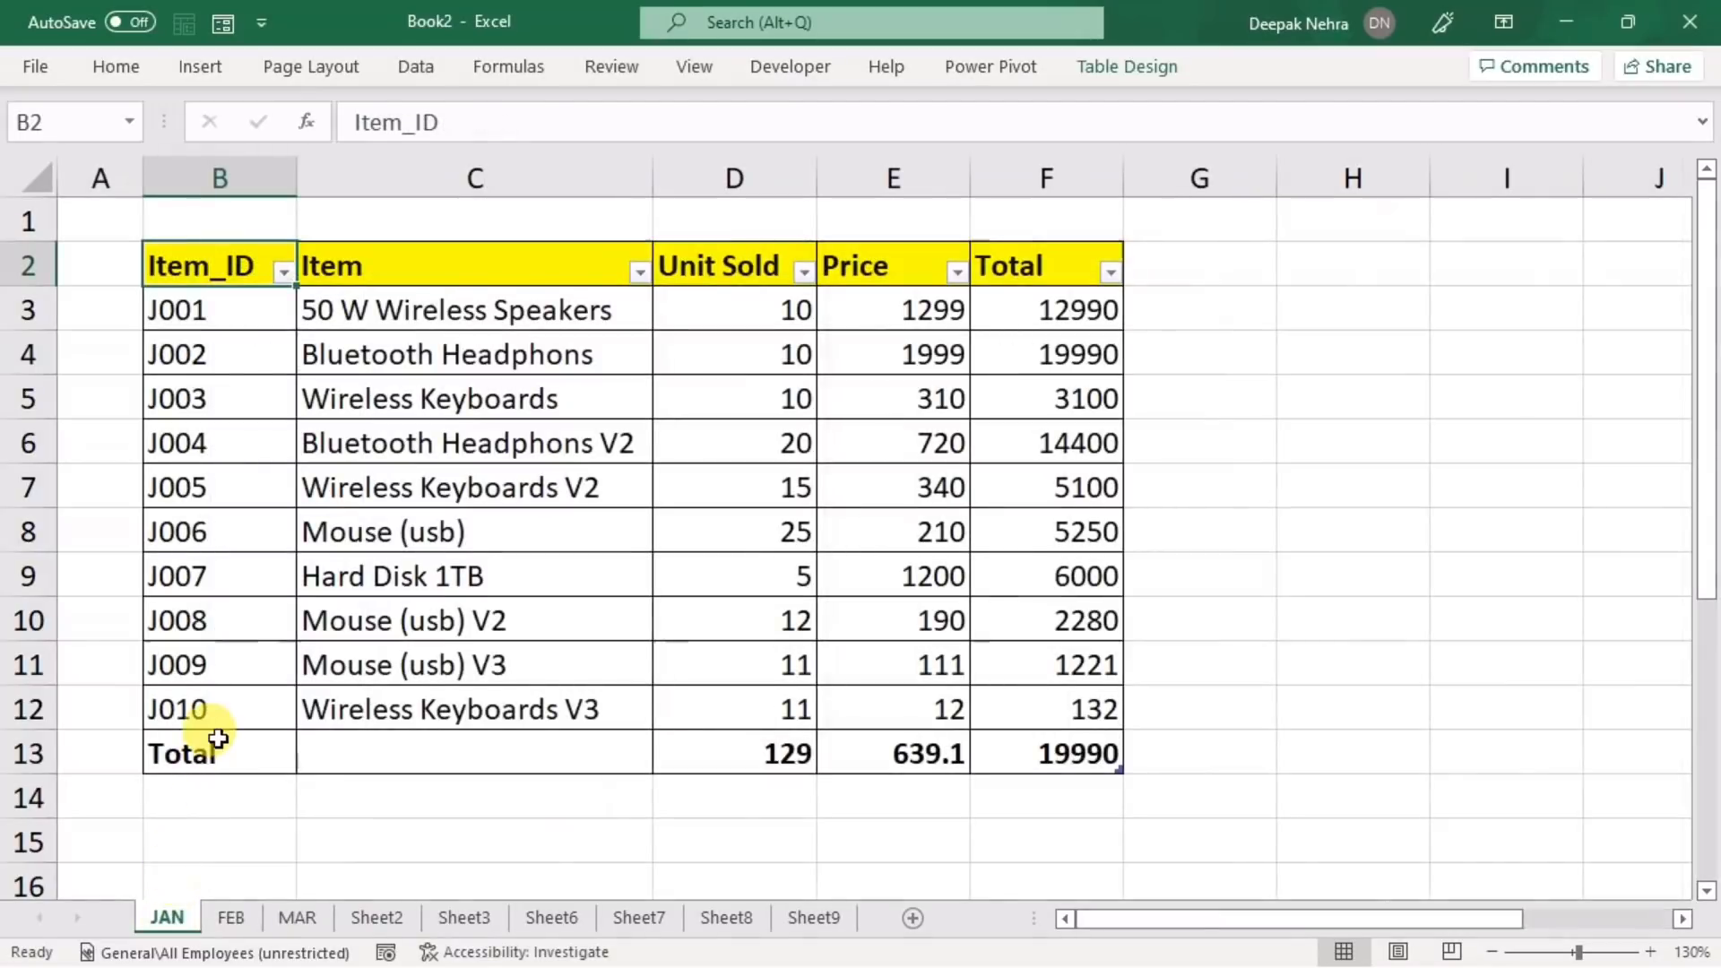
pyautogui.click(375, 917)
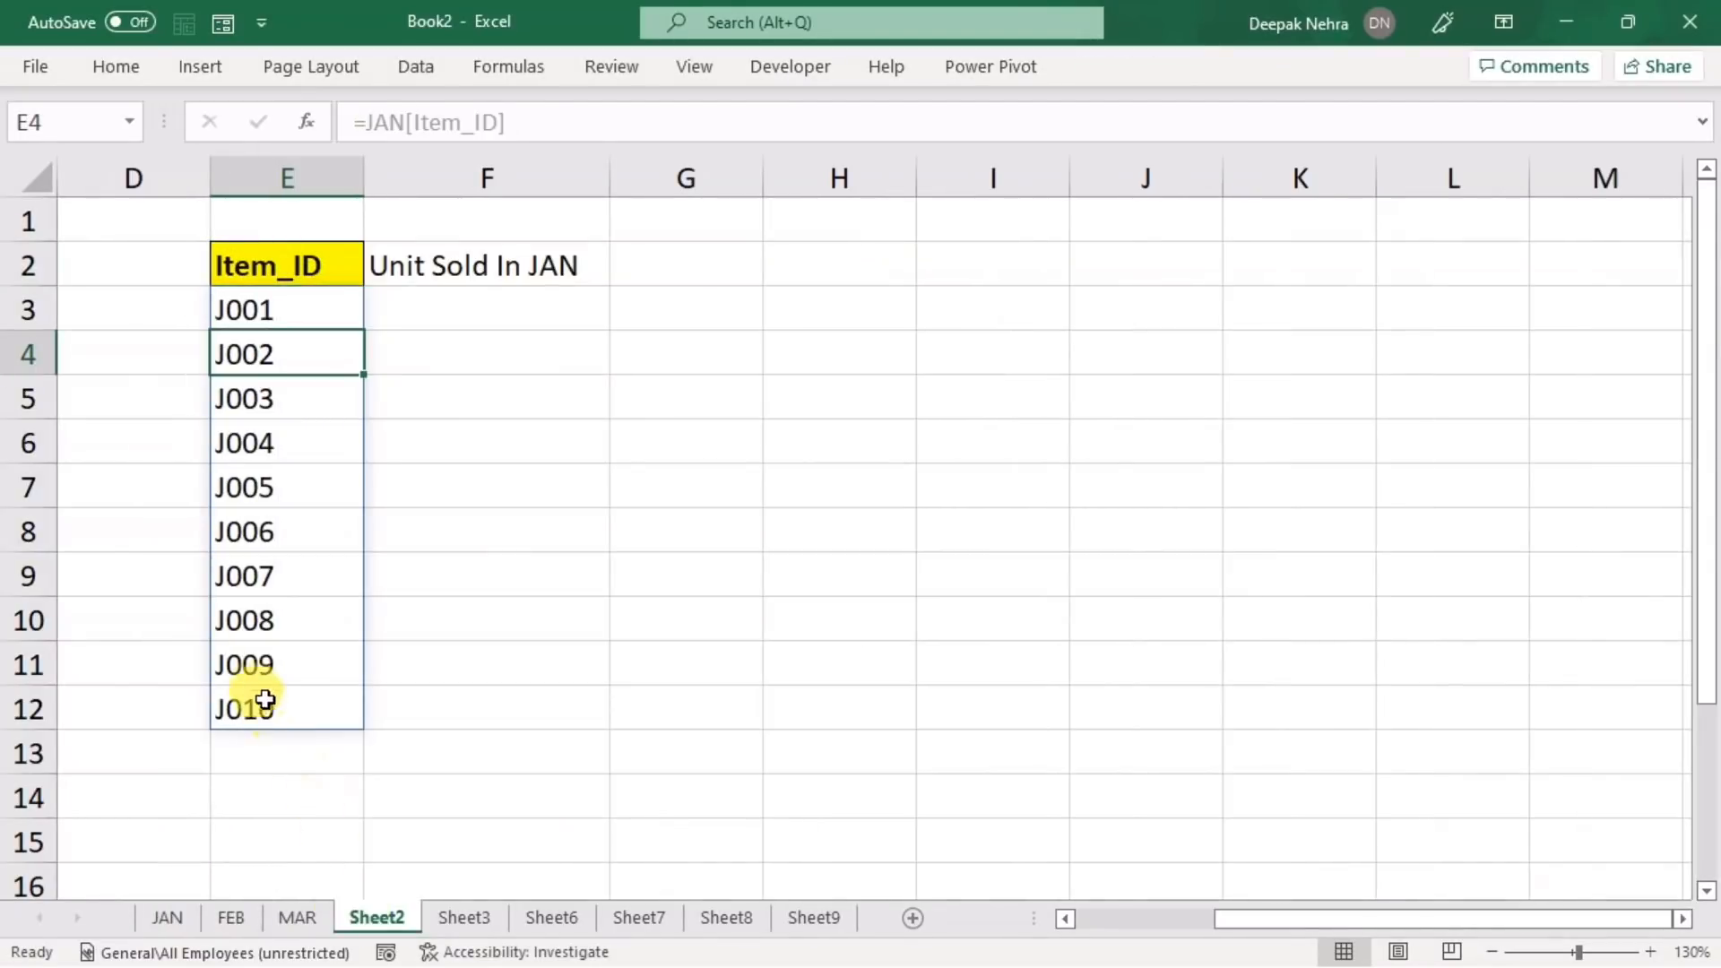
# - Enter the formula =JAN[Unit Sold] in cell F3 to pull in the JAN table's Unit Sold column
pyautogui.click(457, 303)
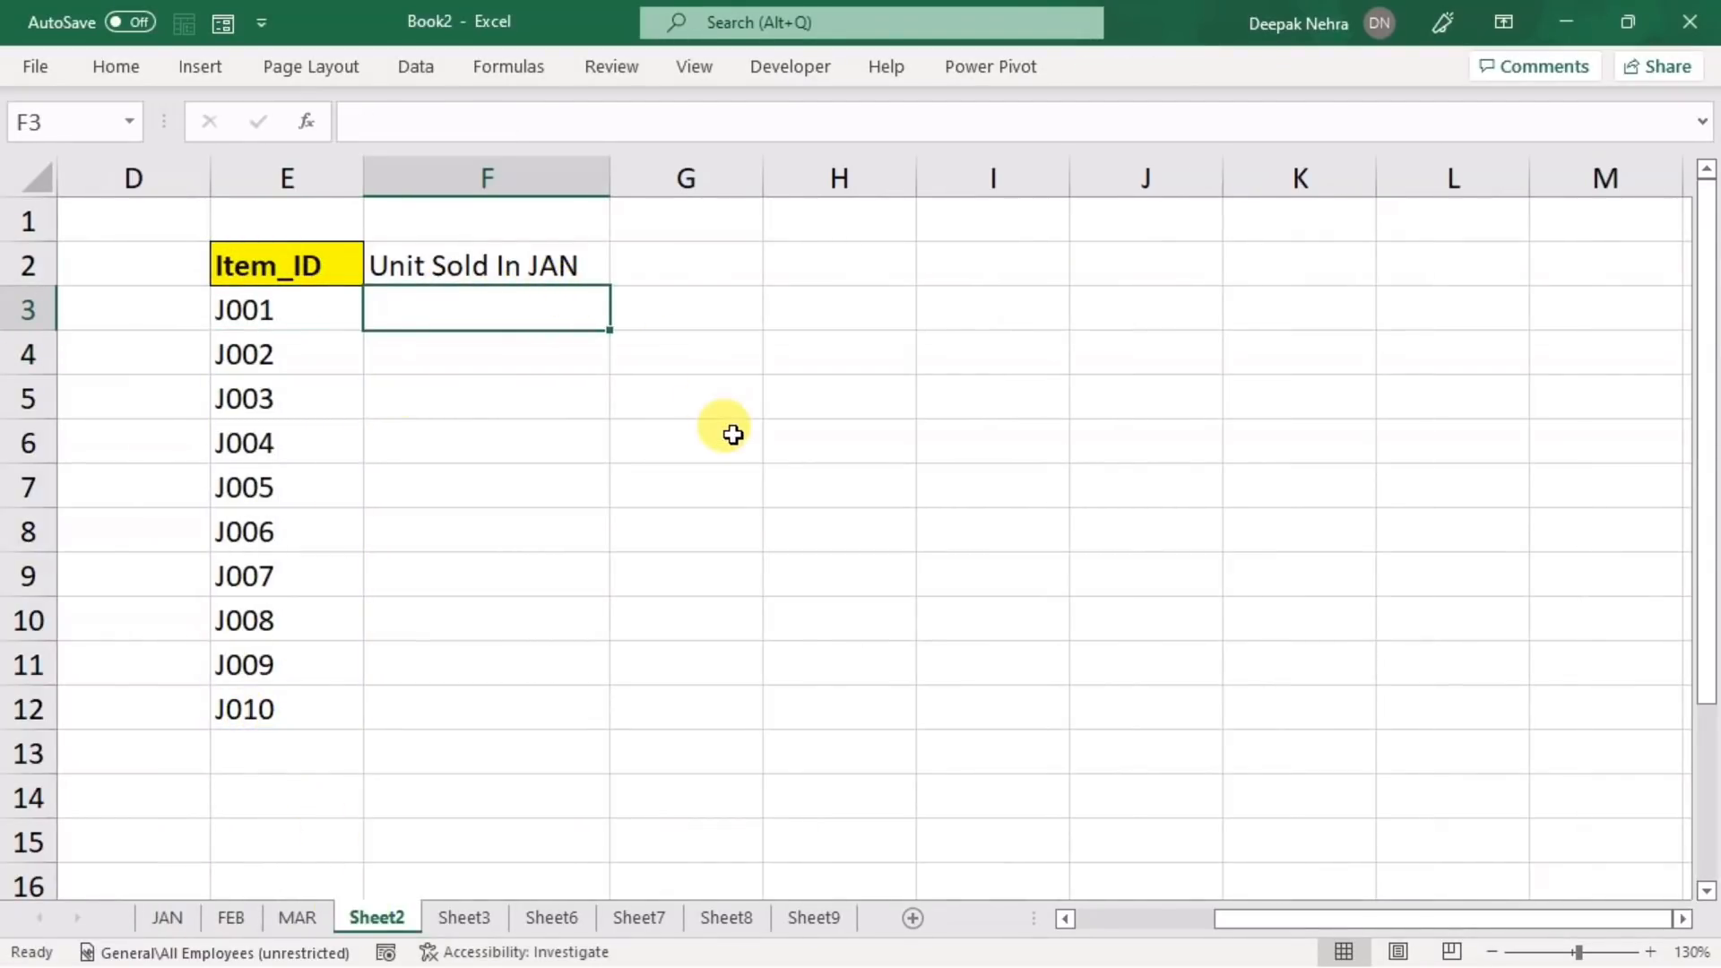
pyautogui.write('=')
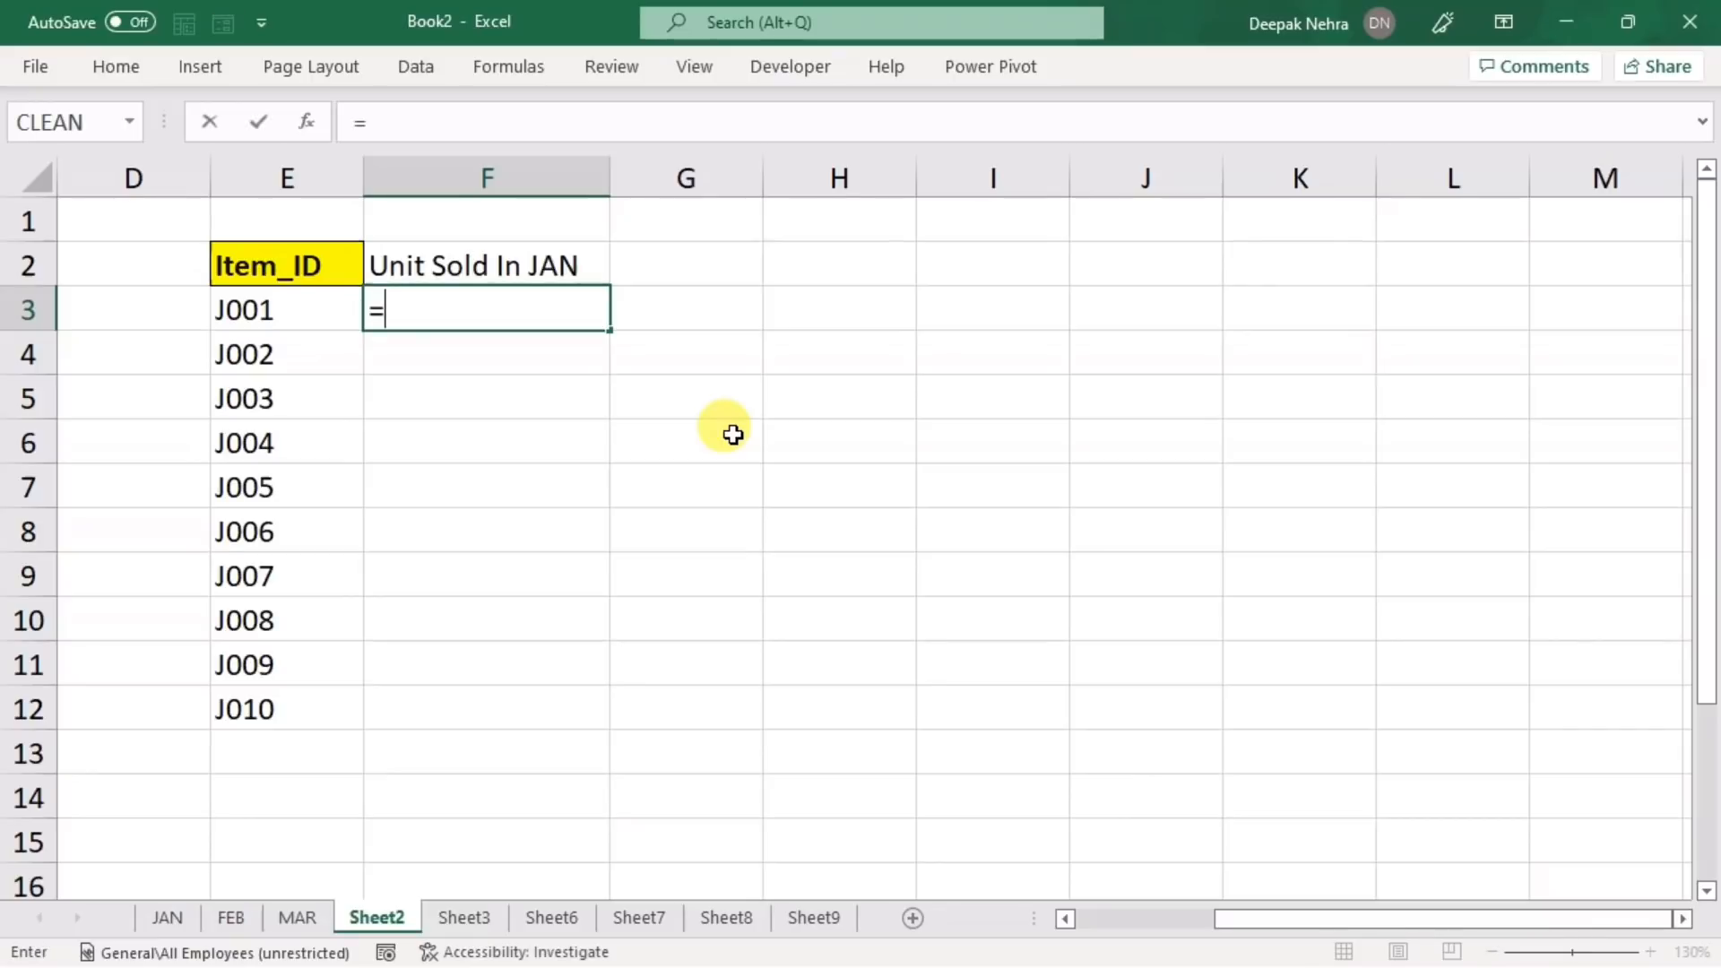
pyautogui.write('jan')
pyautogui.press('Tab')
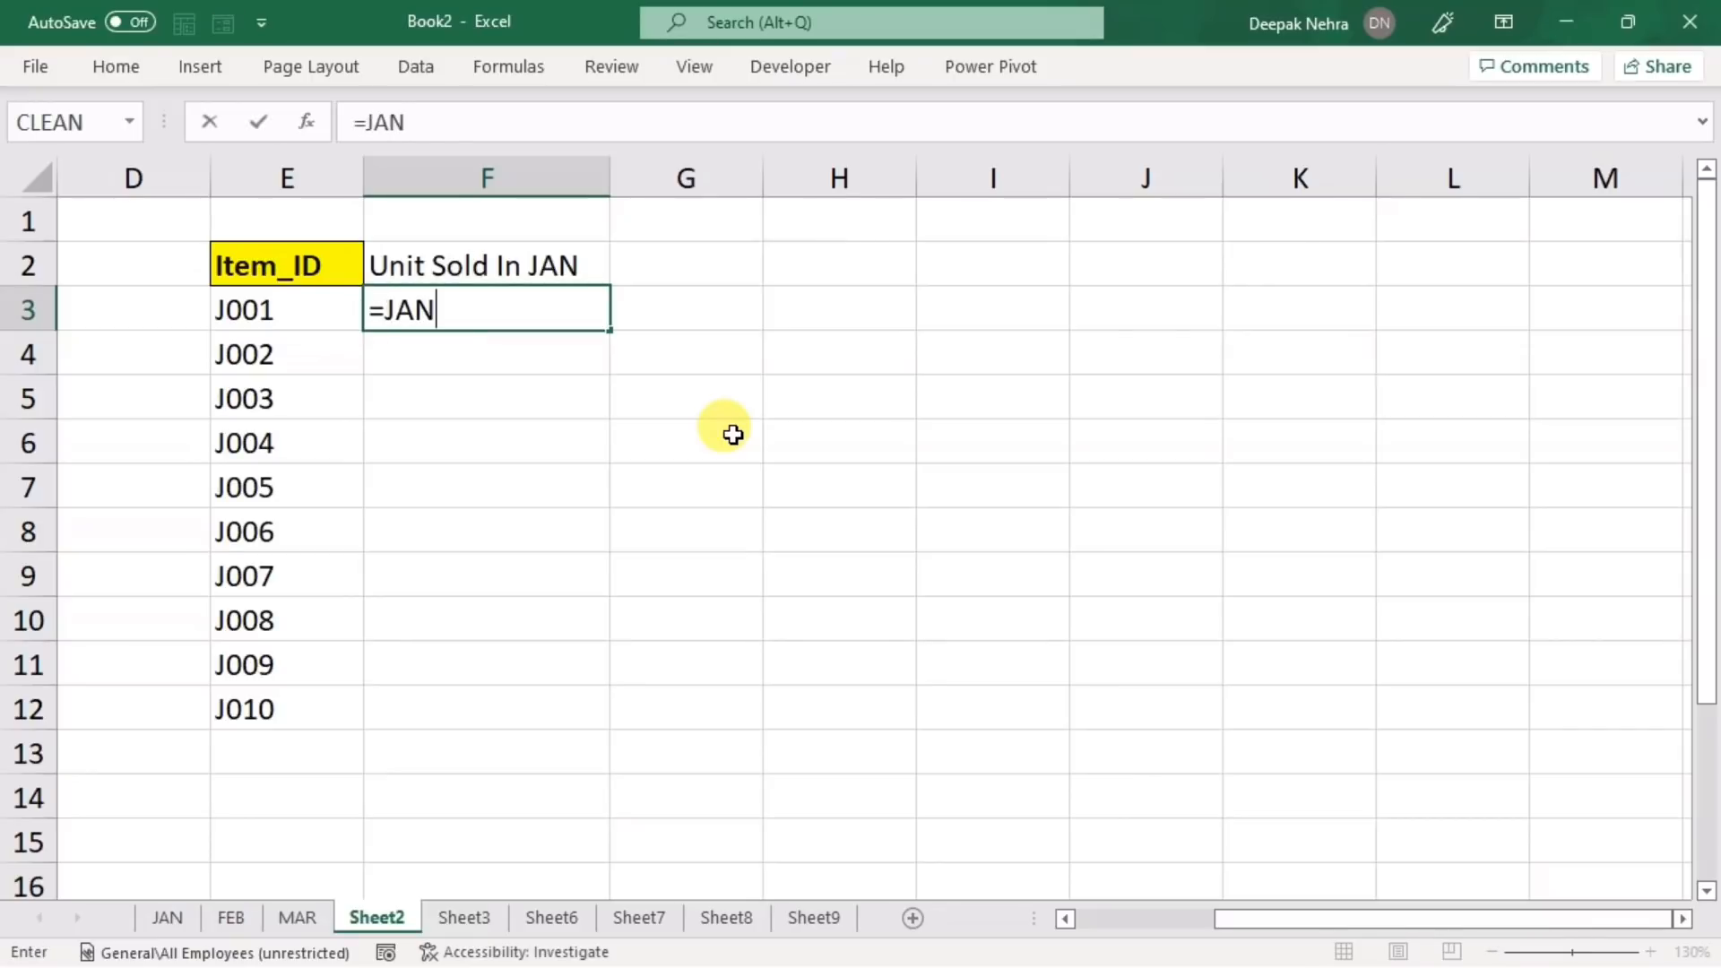
pyautogui.write('[')
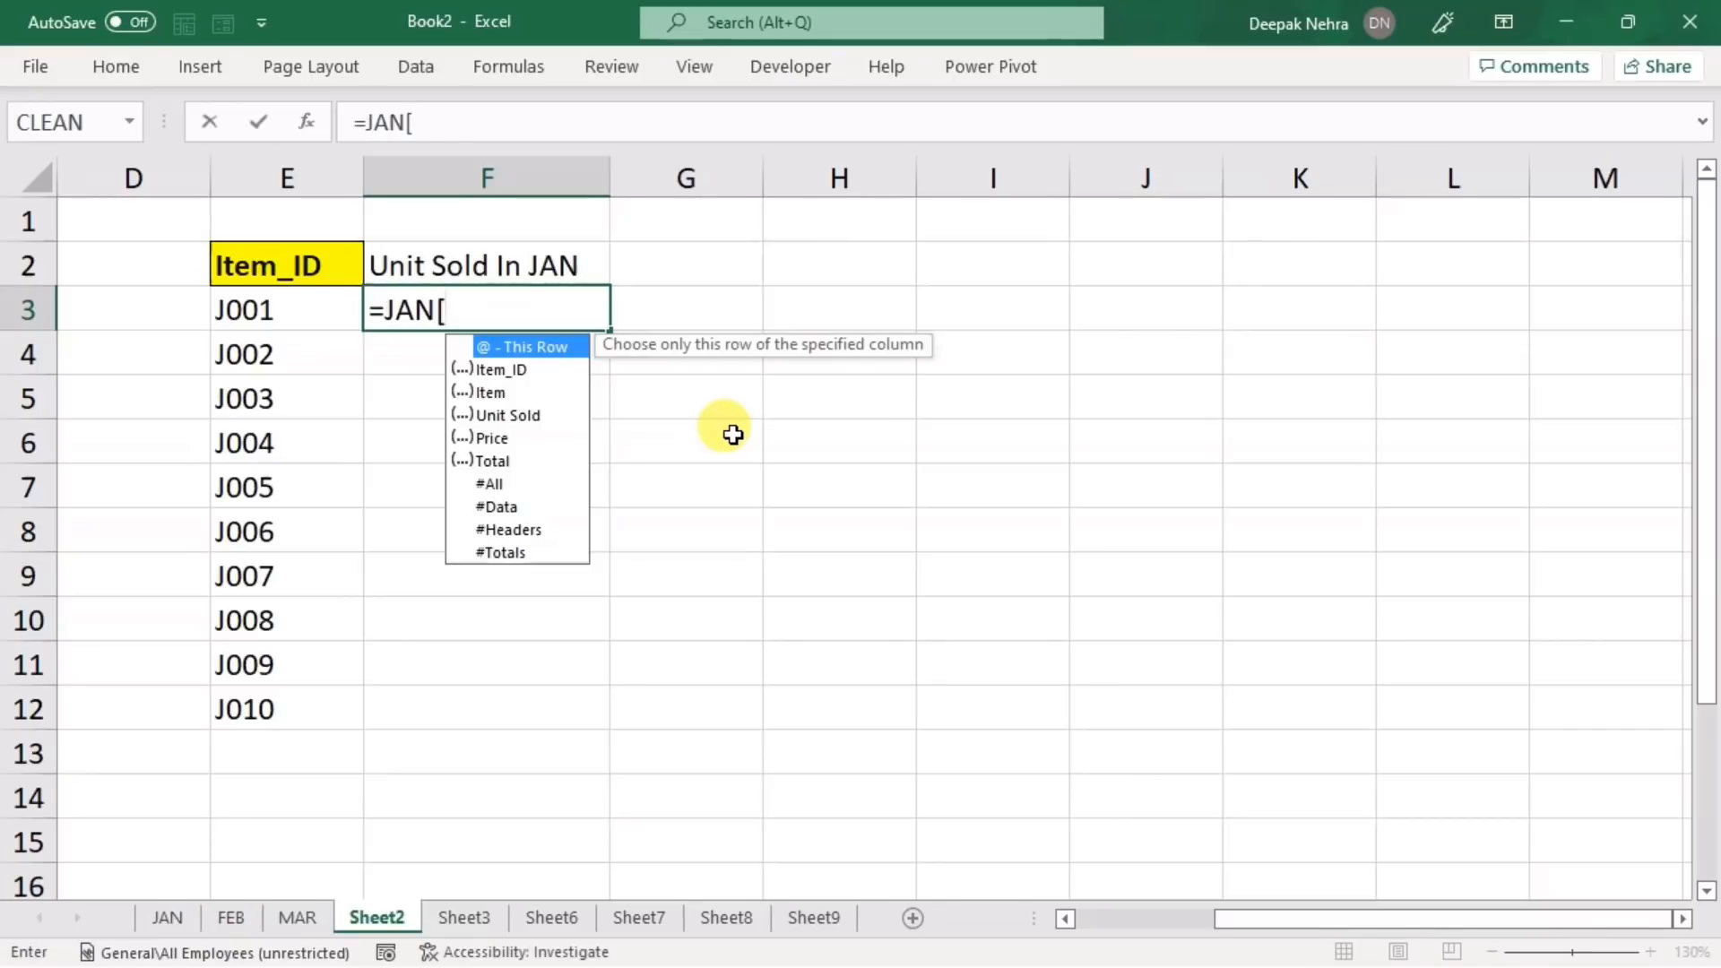
pyautogui.click(520, 416)
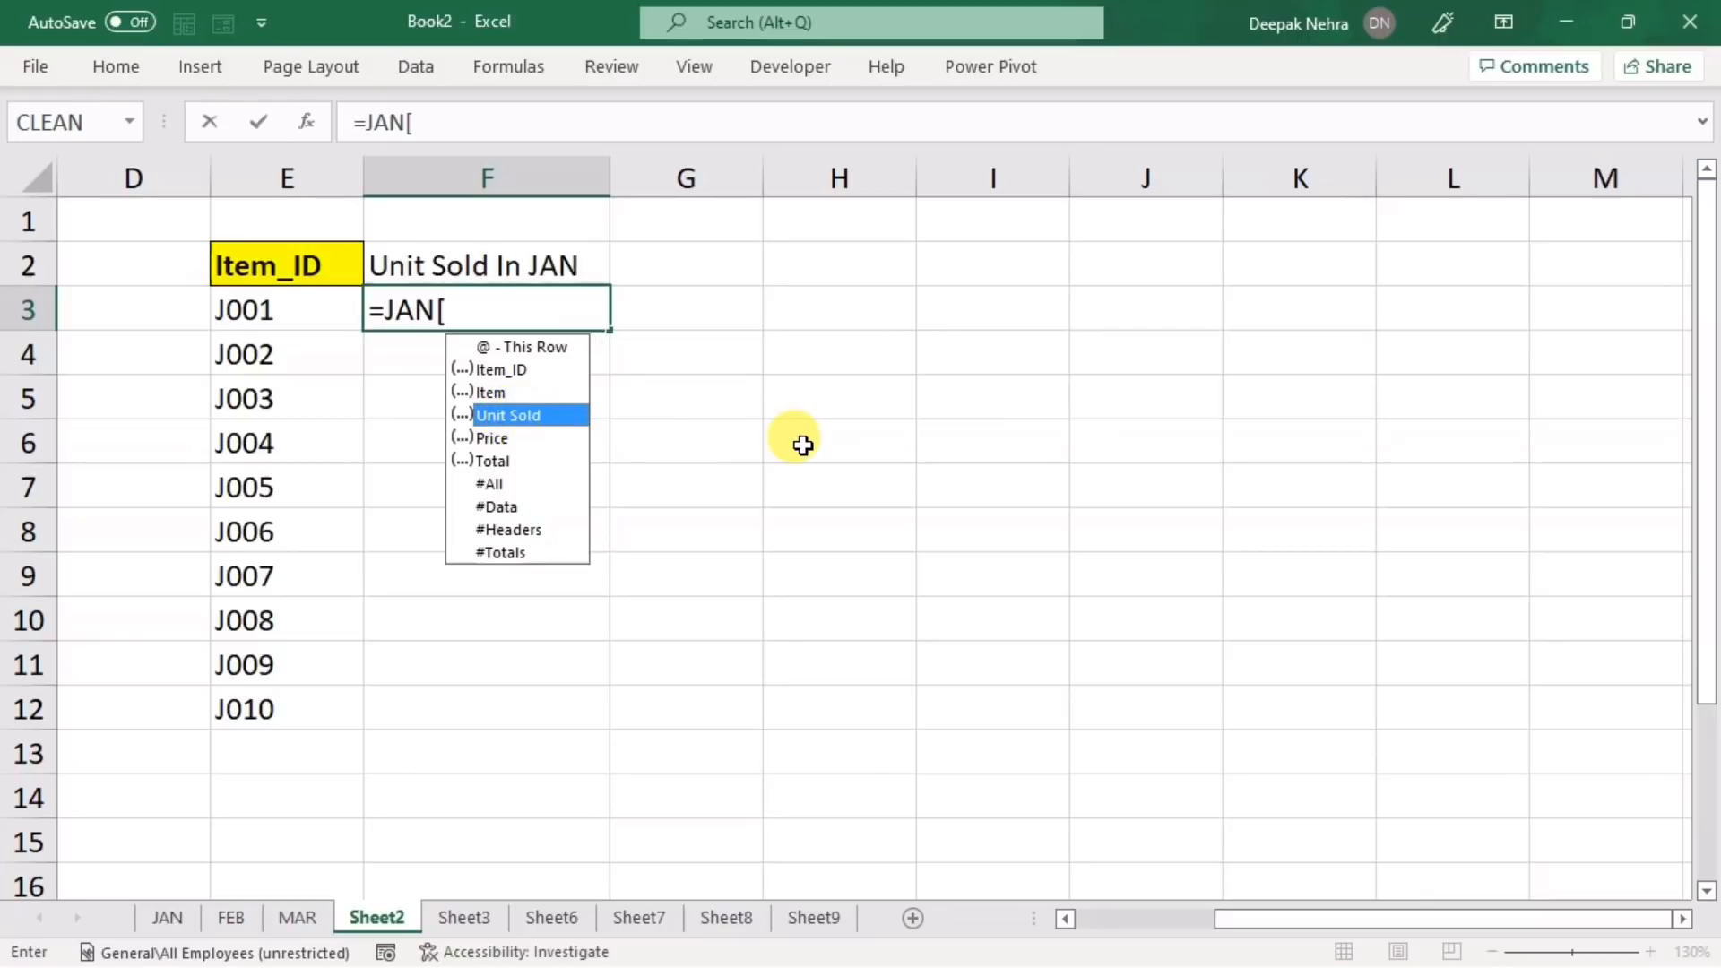
pyautogui.press('Tab')
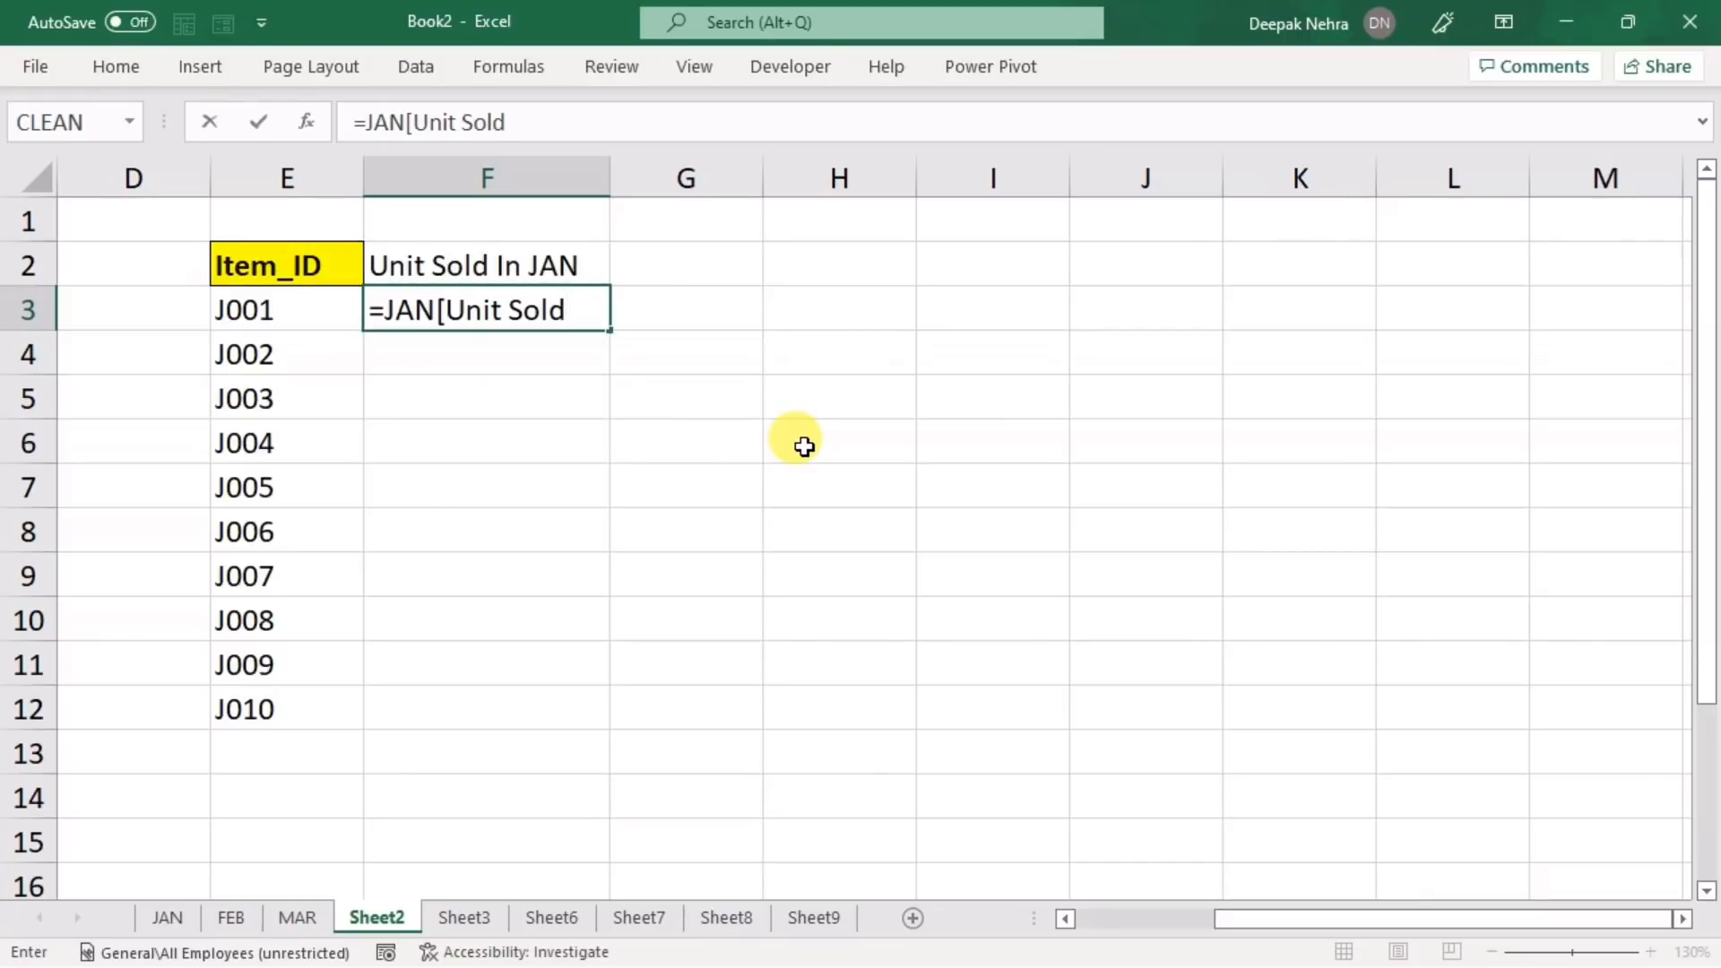
pyautogui.write(']')
pyautogui.press('Return')
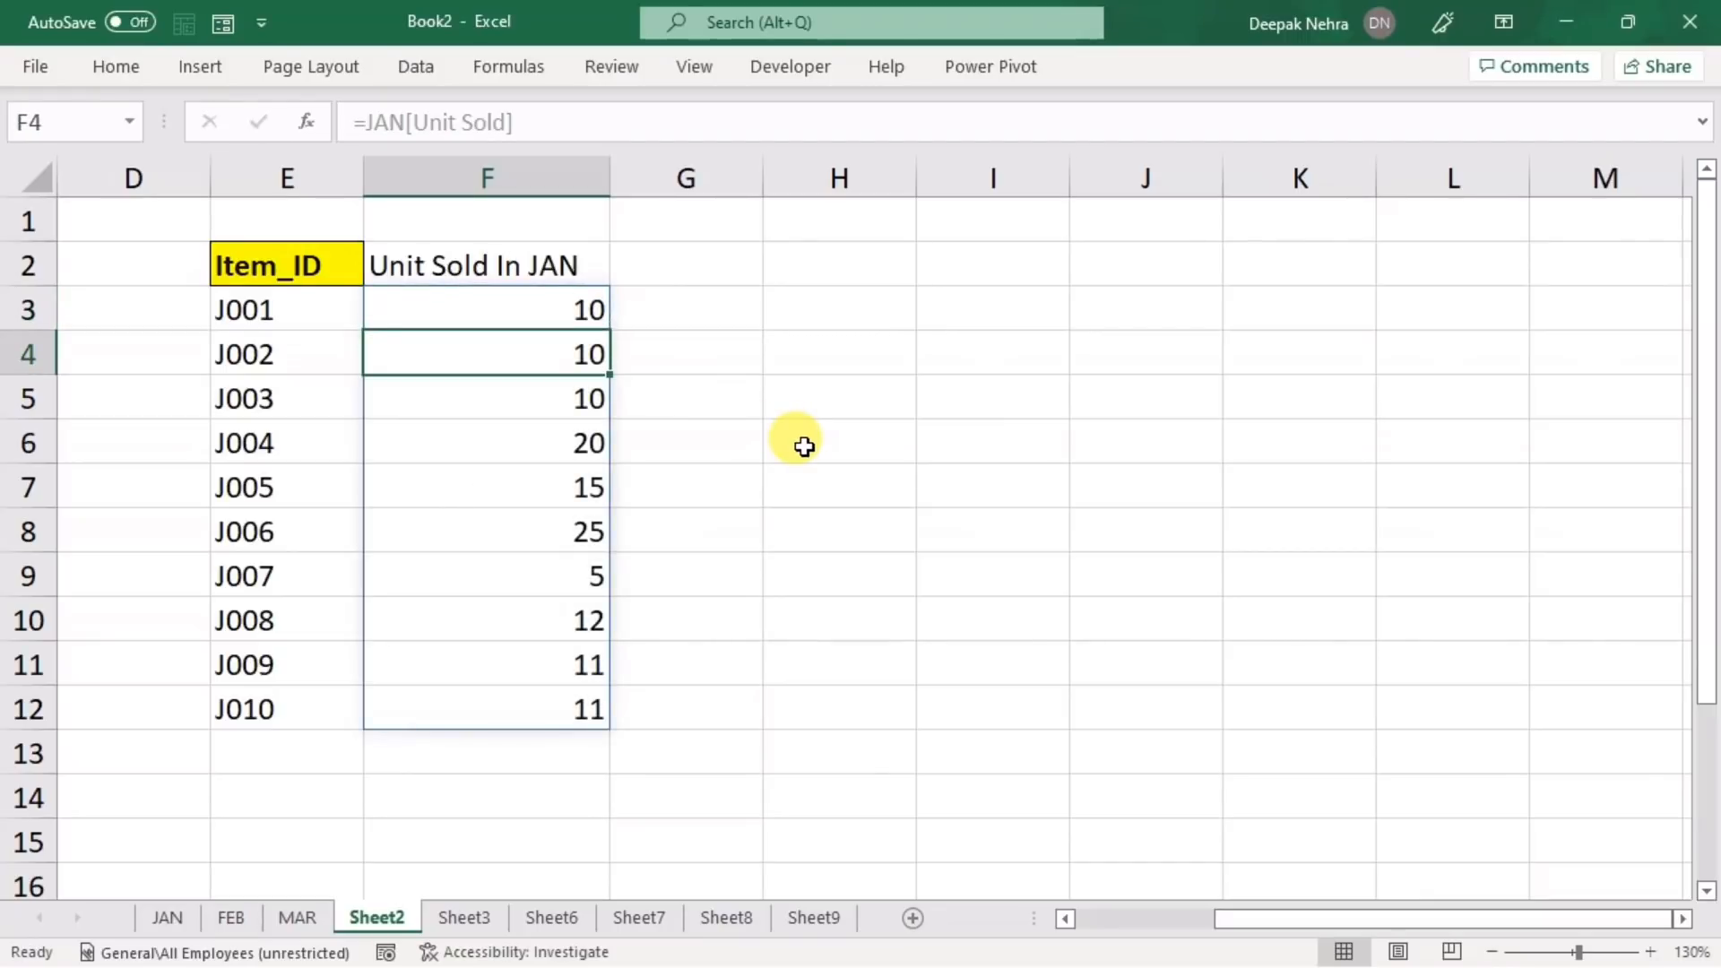
# - Copy the Unit Sold In JAN header to G2, widen column G, and change the copy to Unit Sold In feb
pyautogui.click(487, 271)
pyautogui.hotkey('ctrl', 'c')
pyautogui.click(642, 260)
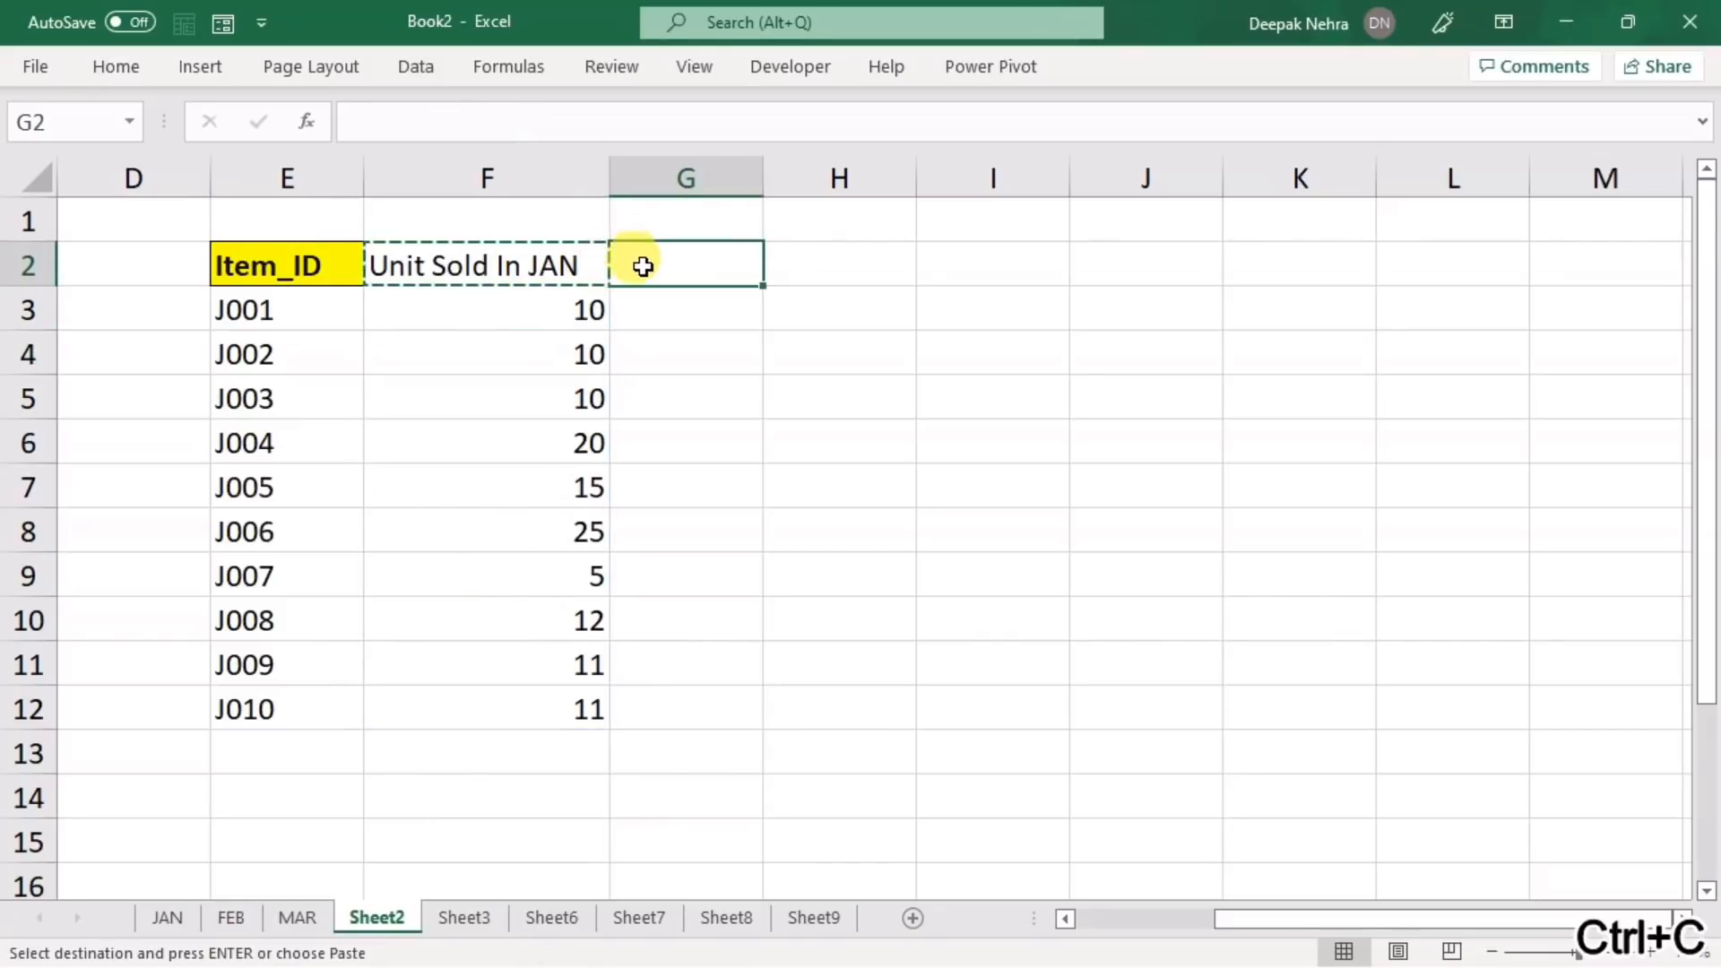
pyautogui.hotkey('ctrl', 'v')
pyautogui.moveTo(761, 180); pyautogui.dragTo(951, 180)
pyautogui.doubleClick(859, 278)
pyautogui.press('BackSpace')
pyautogui.press('BackSpace')
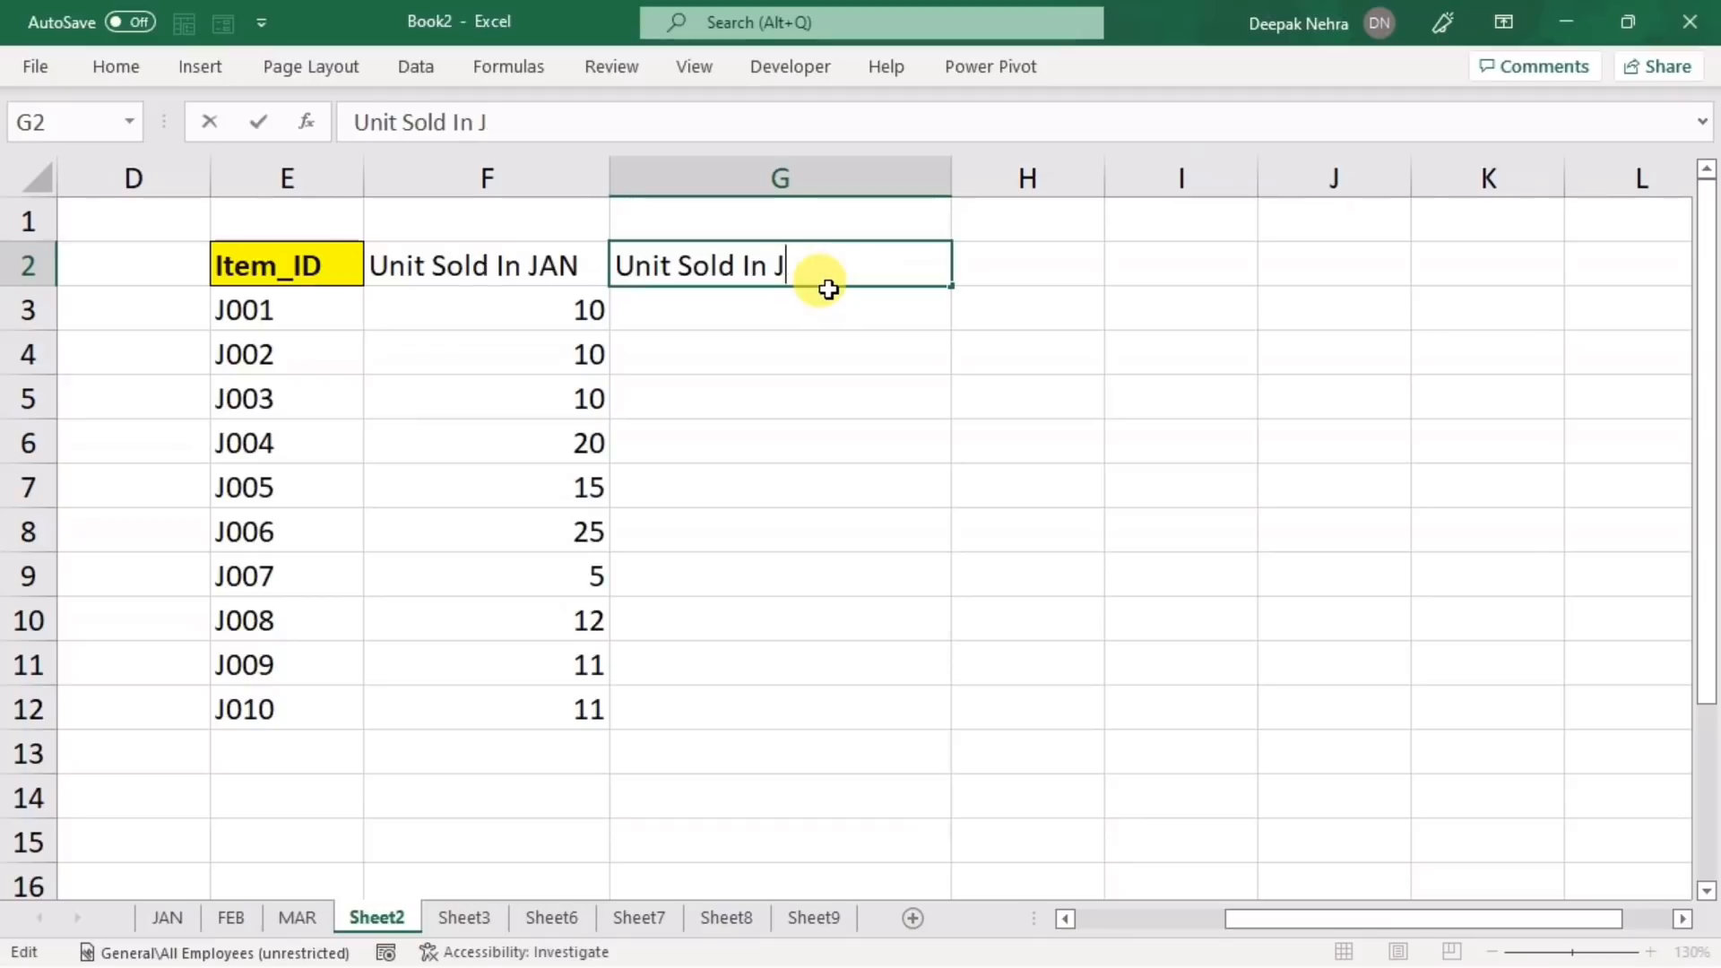
pyautogui.write('fe')
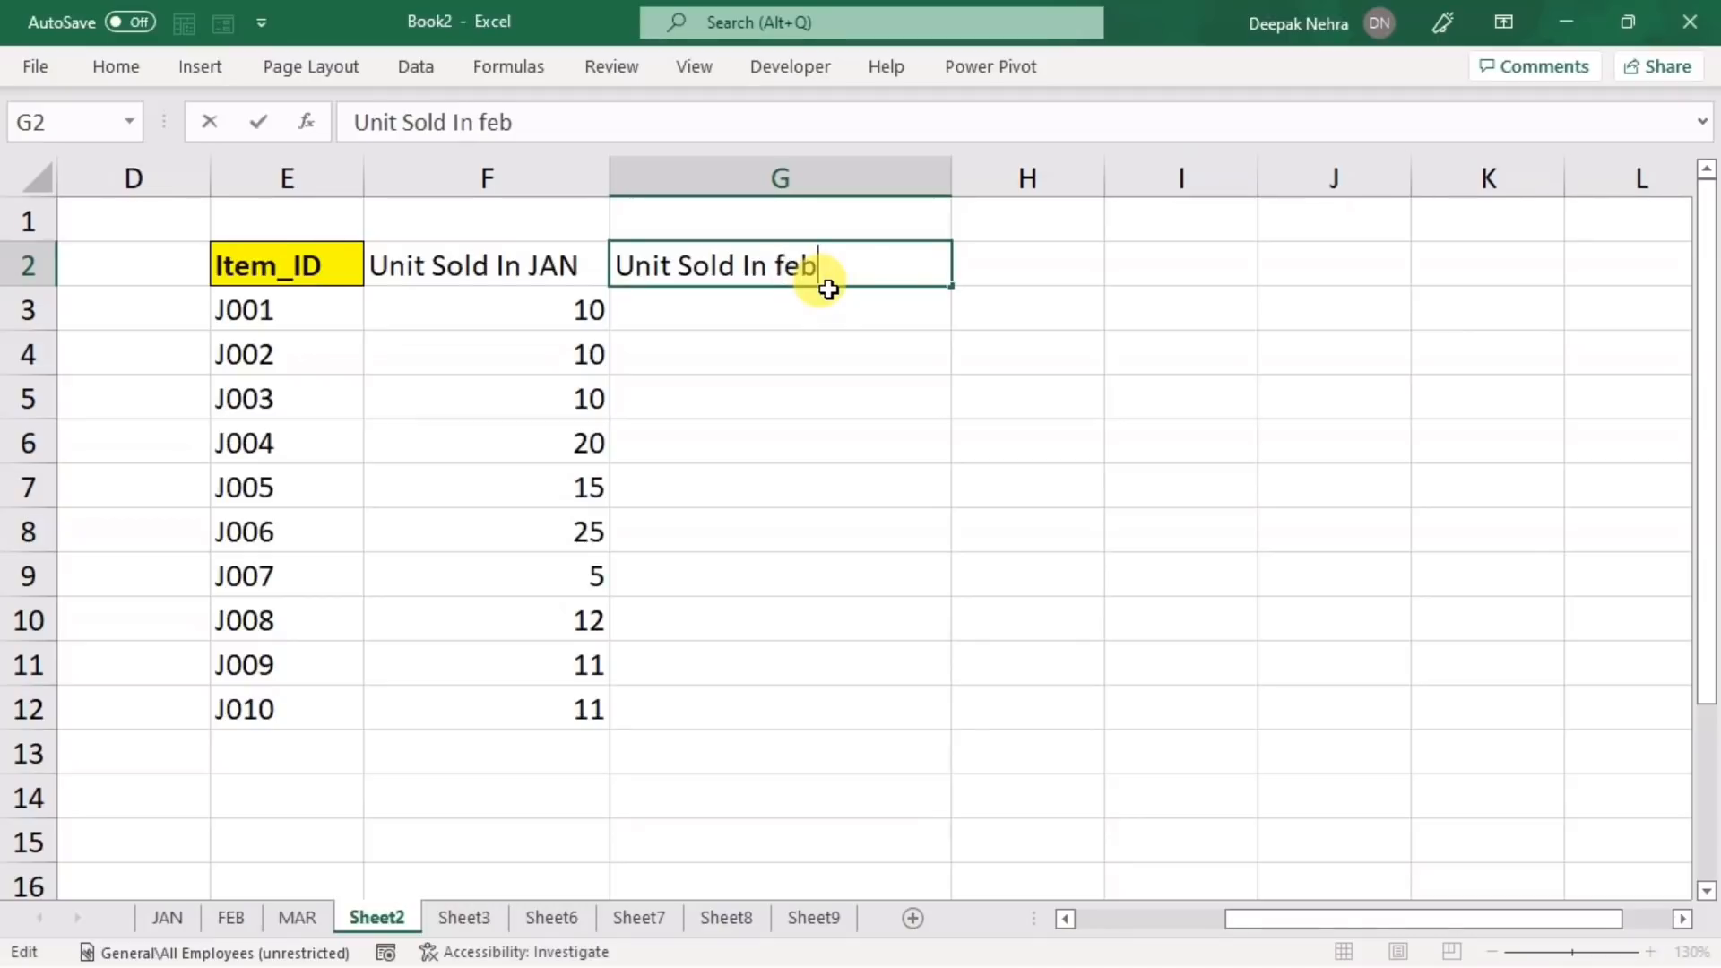
pyautogui.write('b')
pyautogui.press('Return')
# - Enter the formula =FEB[Unit Sold] in cell G3 to pull in the FEB table's Unit Sold column
pyautogui.write('=')
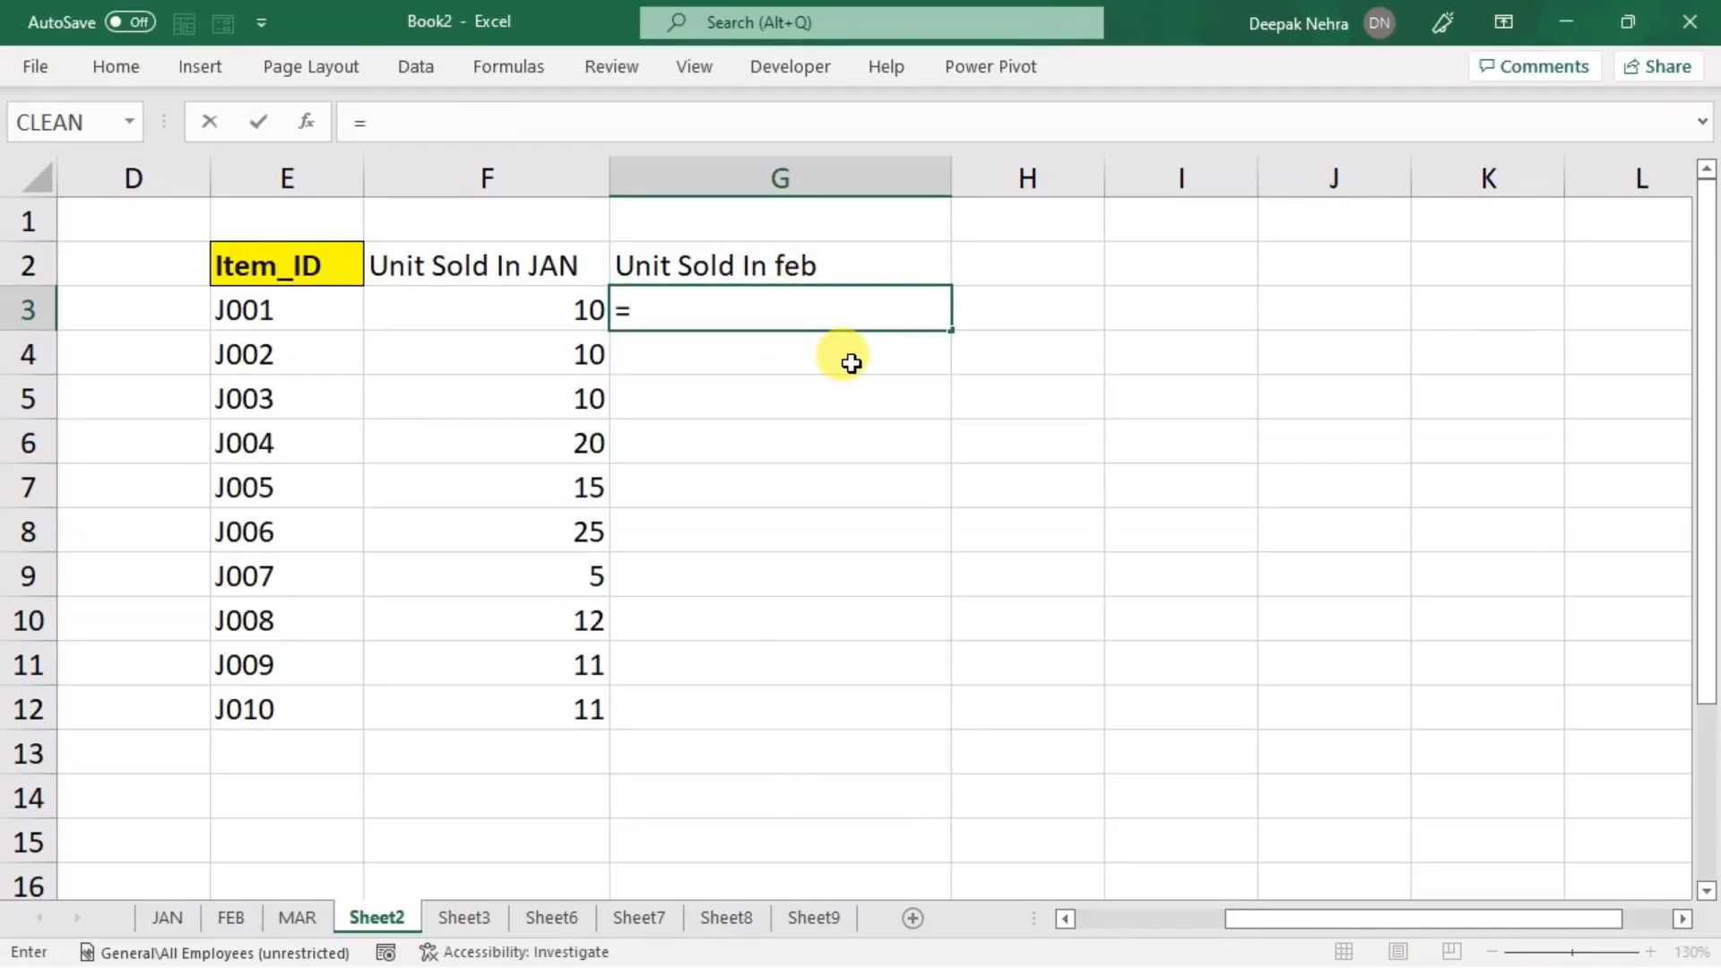
pyautogui.write('feb')
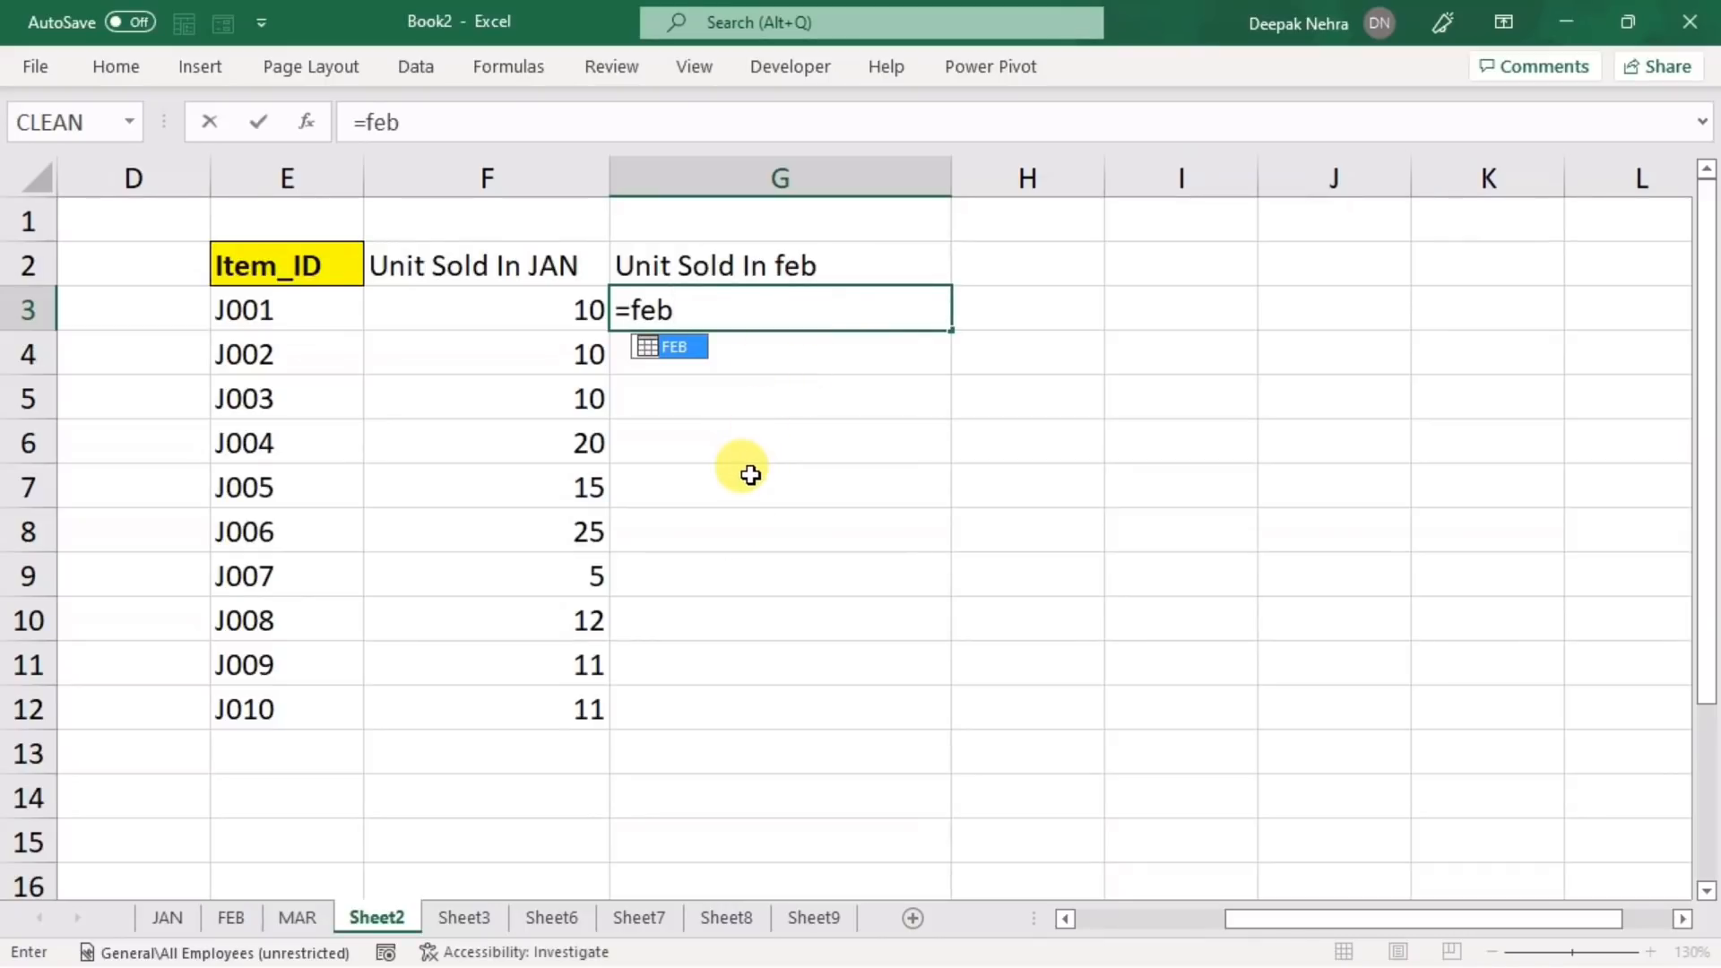
pyautogui.write('[')
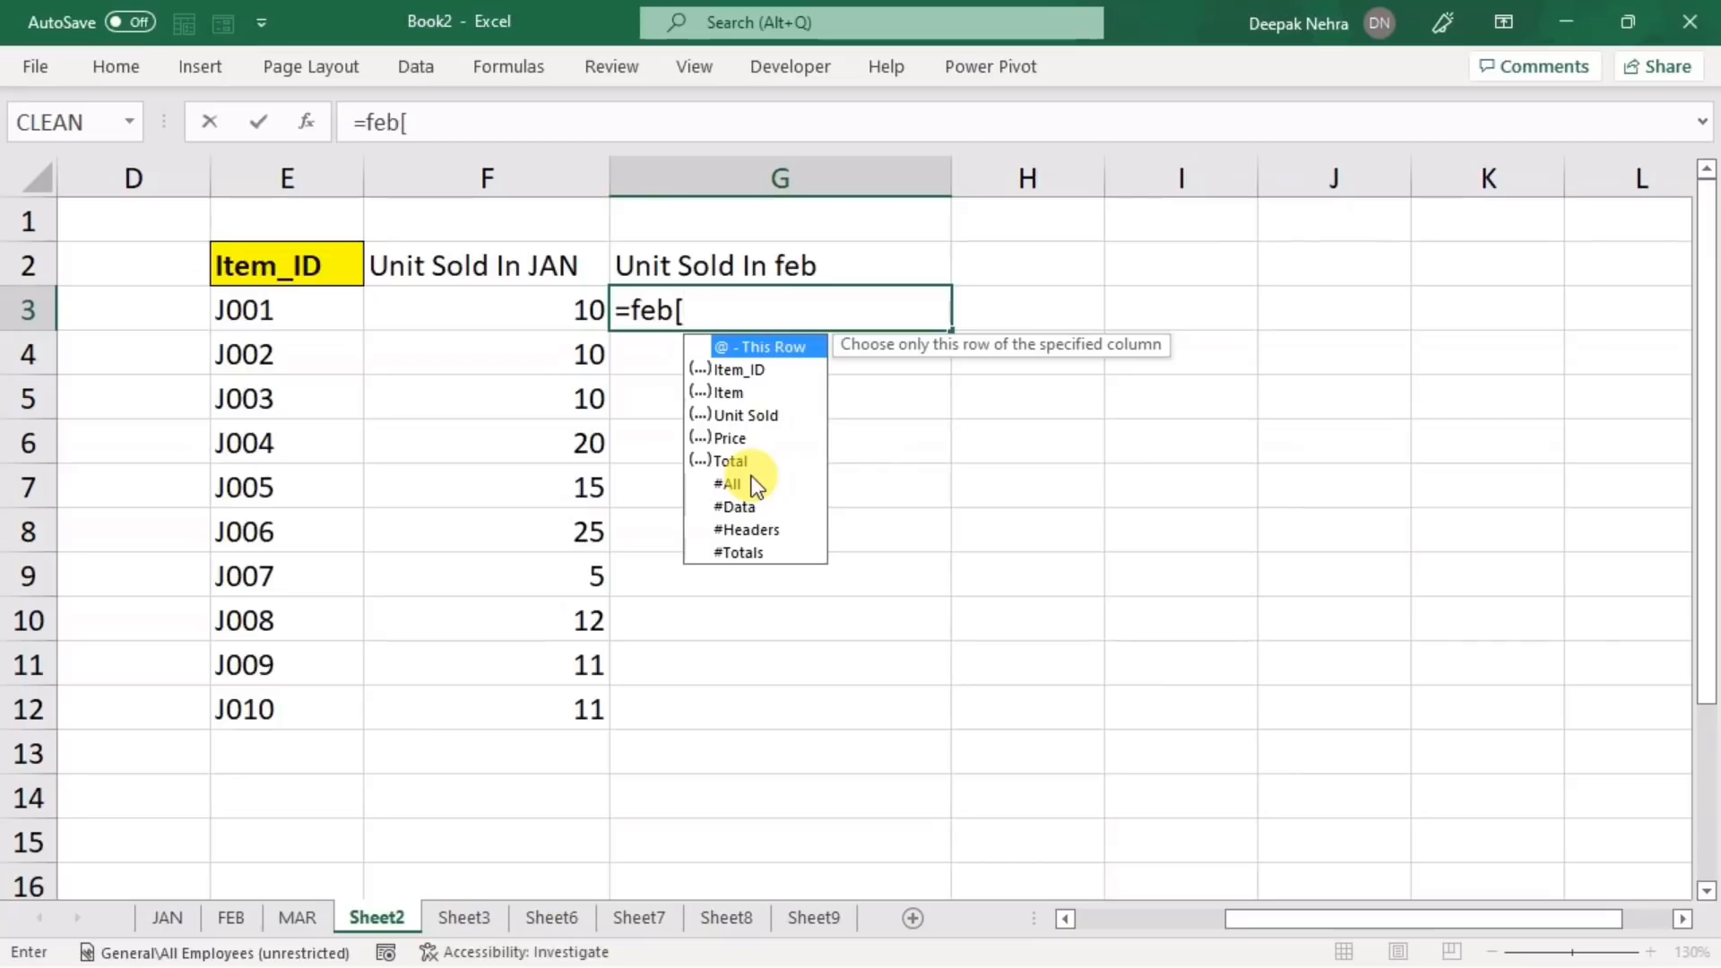
pyautogui.click(749, 416)
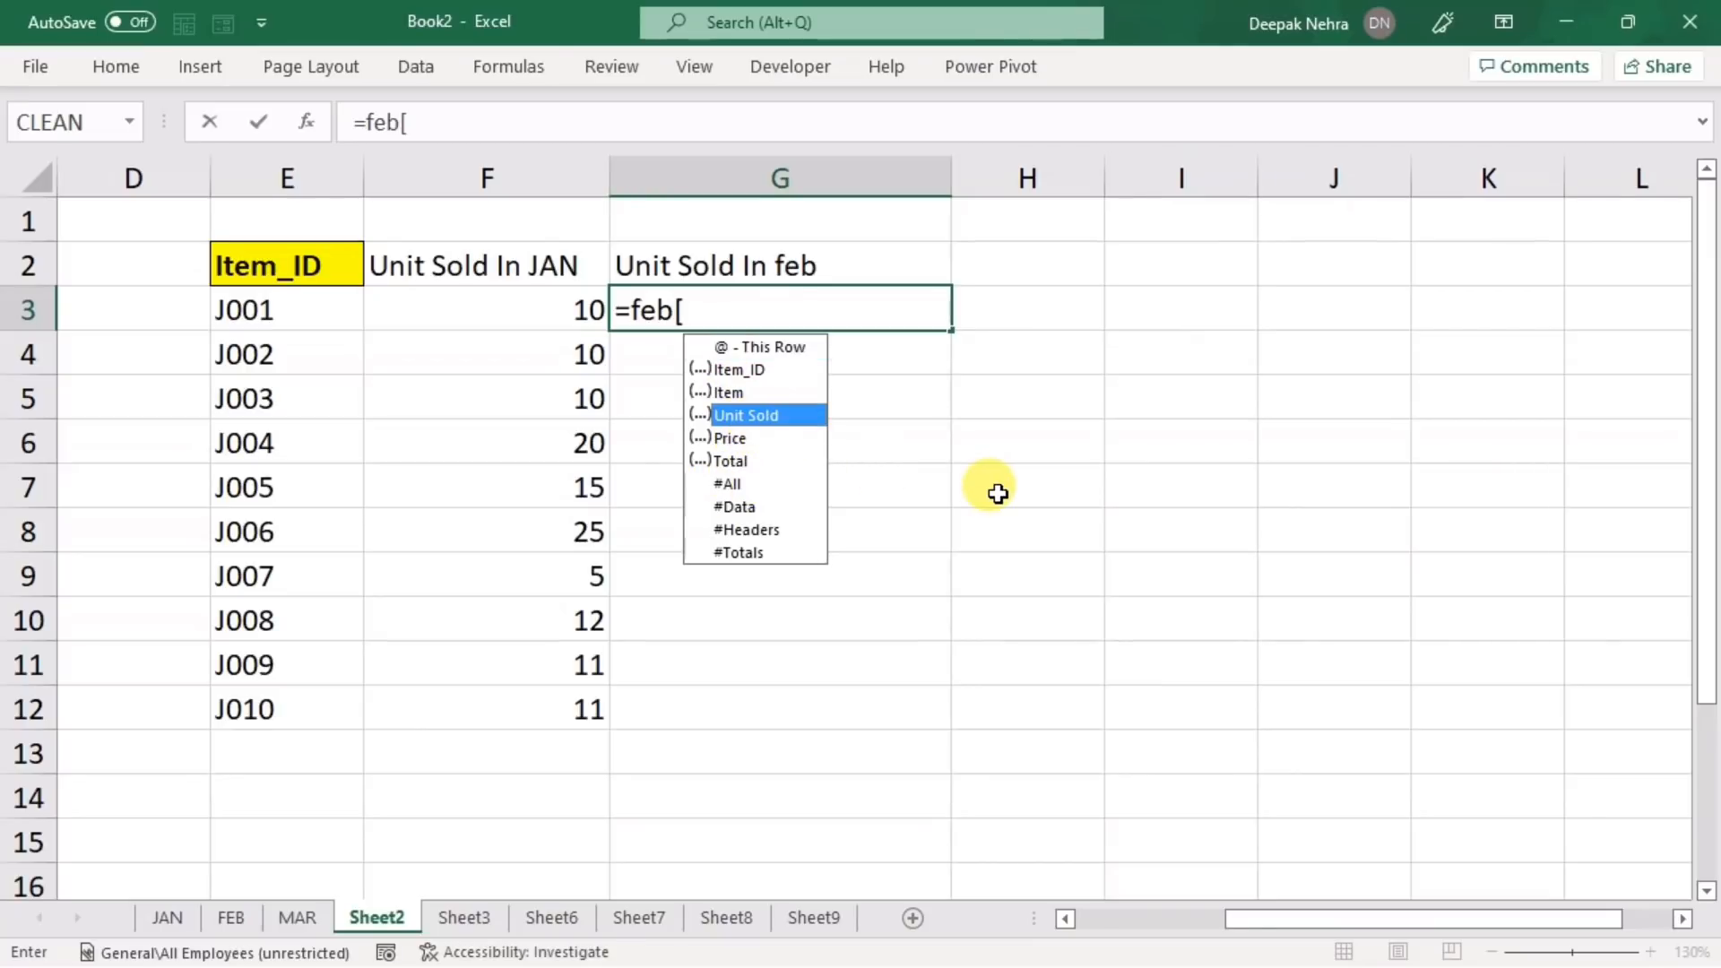
pyautogui.press('Tab')
pyautogui.press('Return')
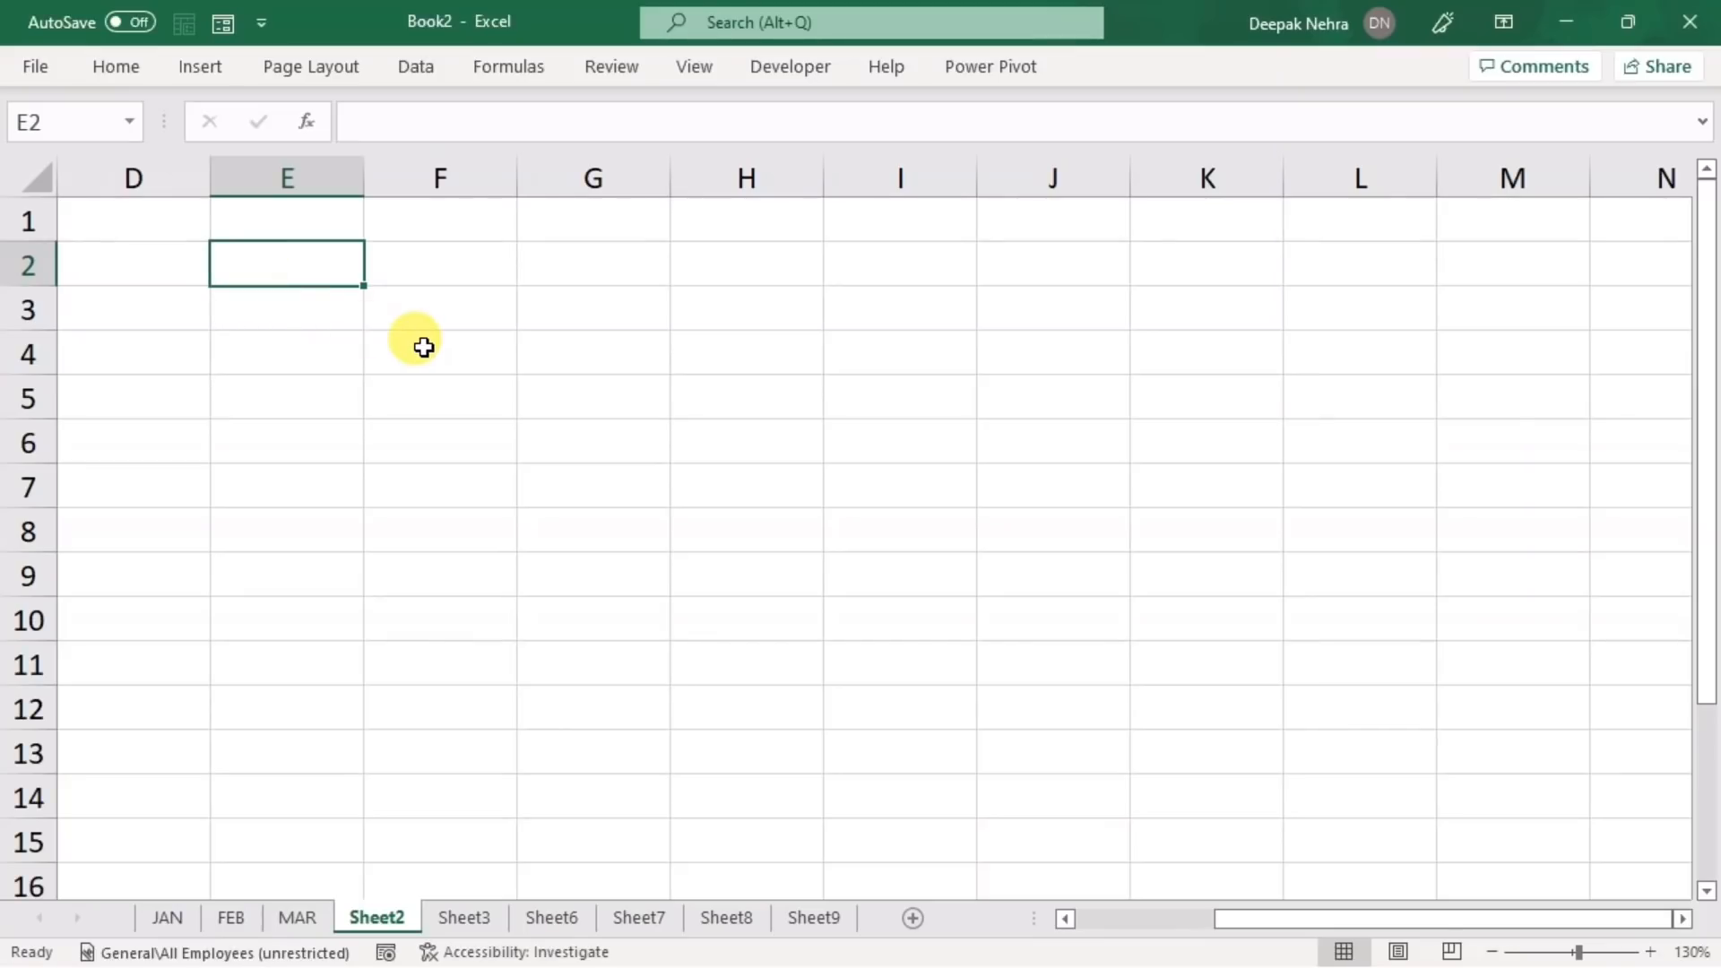
# - Copy the Item_ID and Total headers from the JAN sheet into cells E2 and F2 of Sheet2
pyautogui.click(172, 920)
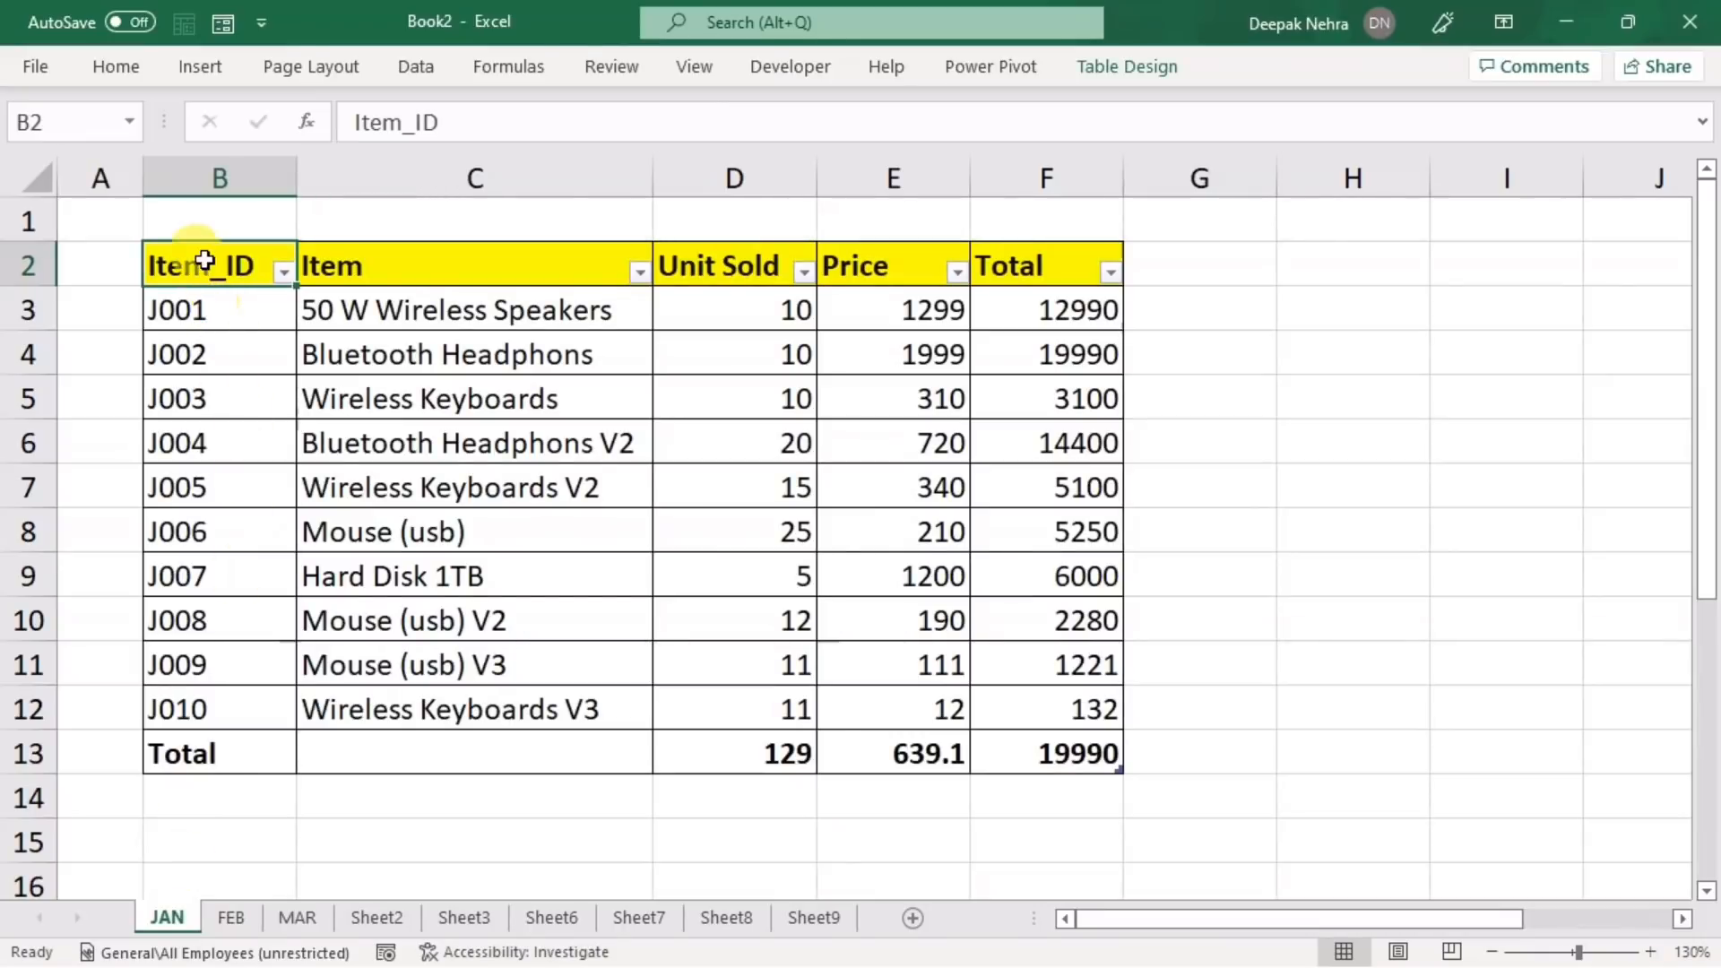
pyautogui.keyDown('ctrl'); pyautogui.click(1001, 263); pyautogui.keyUp('ctrl')
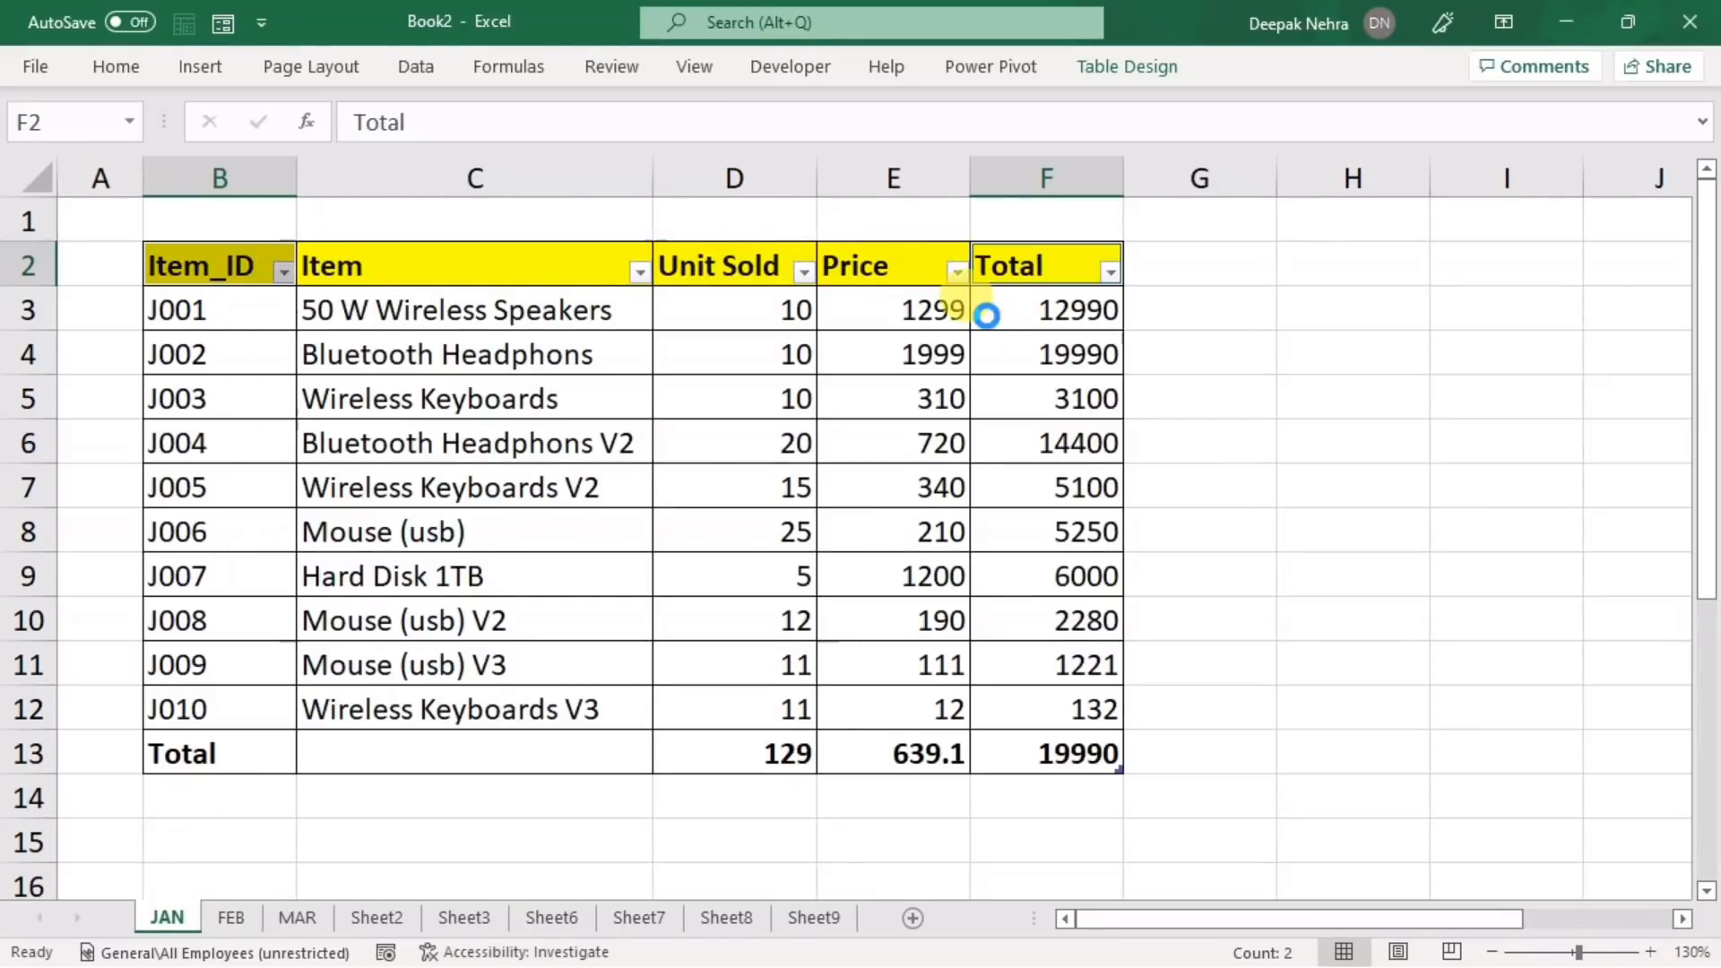
pyautogui.hotkey('ctrl', 'c')
pyautogui.click(377, 917)
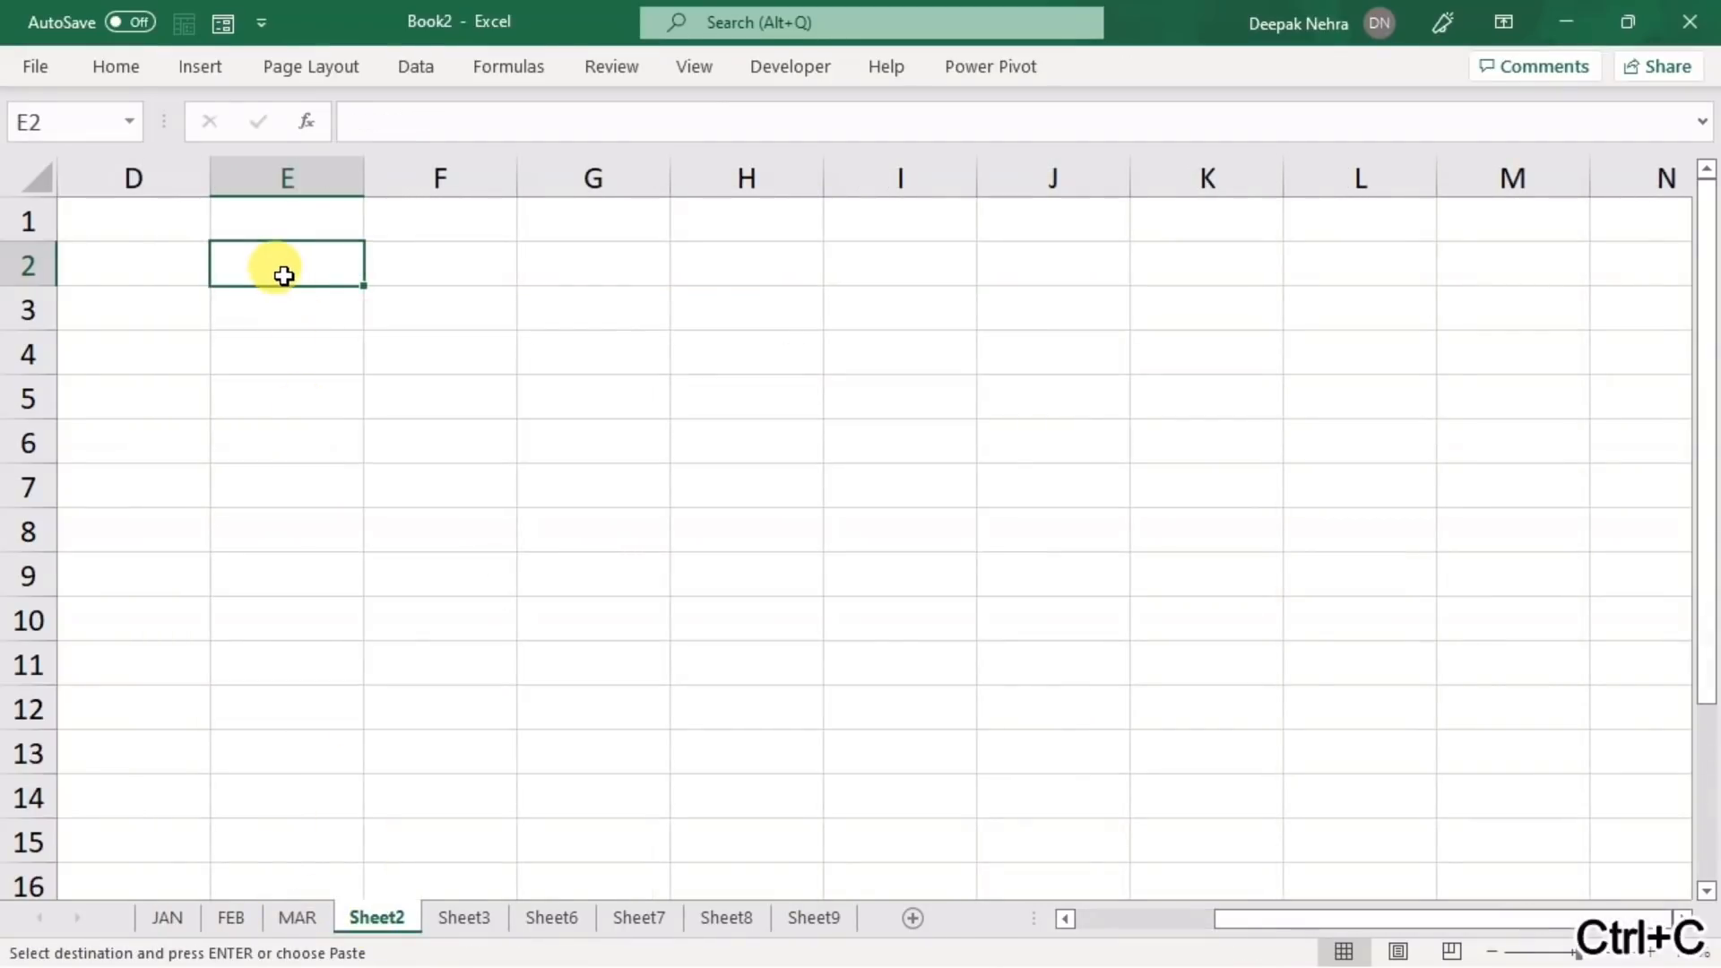
pyautogui.hotkey('ctrl', 'v')
# - Widen columns F and E on Sheet2, making column F considerably wider and column E only slightly wider
pyautogui.moveTo(520, 487); pyautogui.dragTo(439, 488)
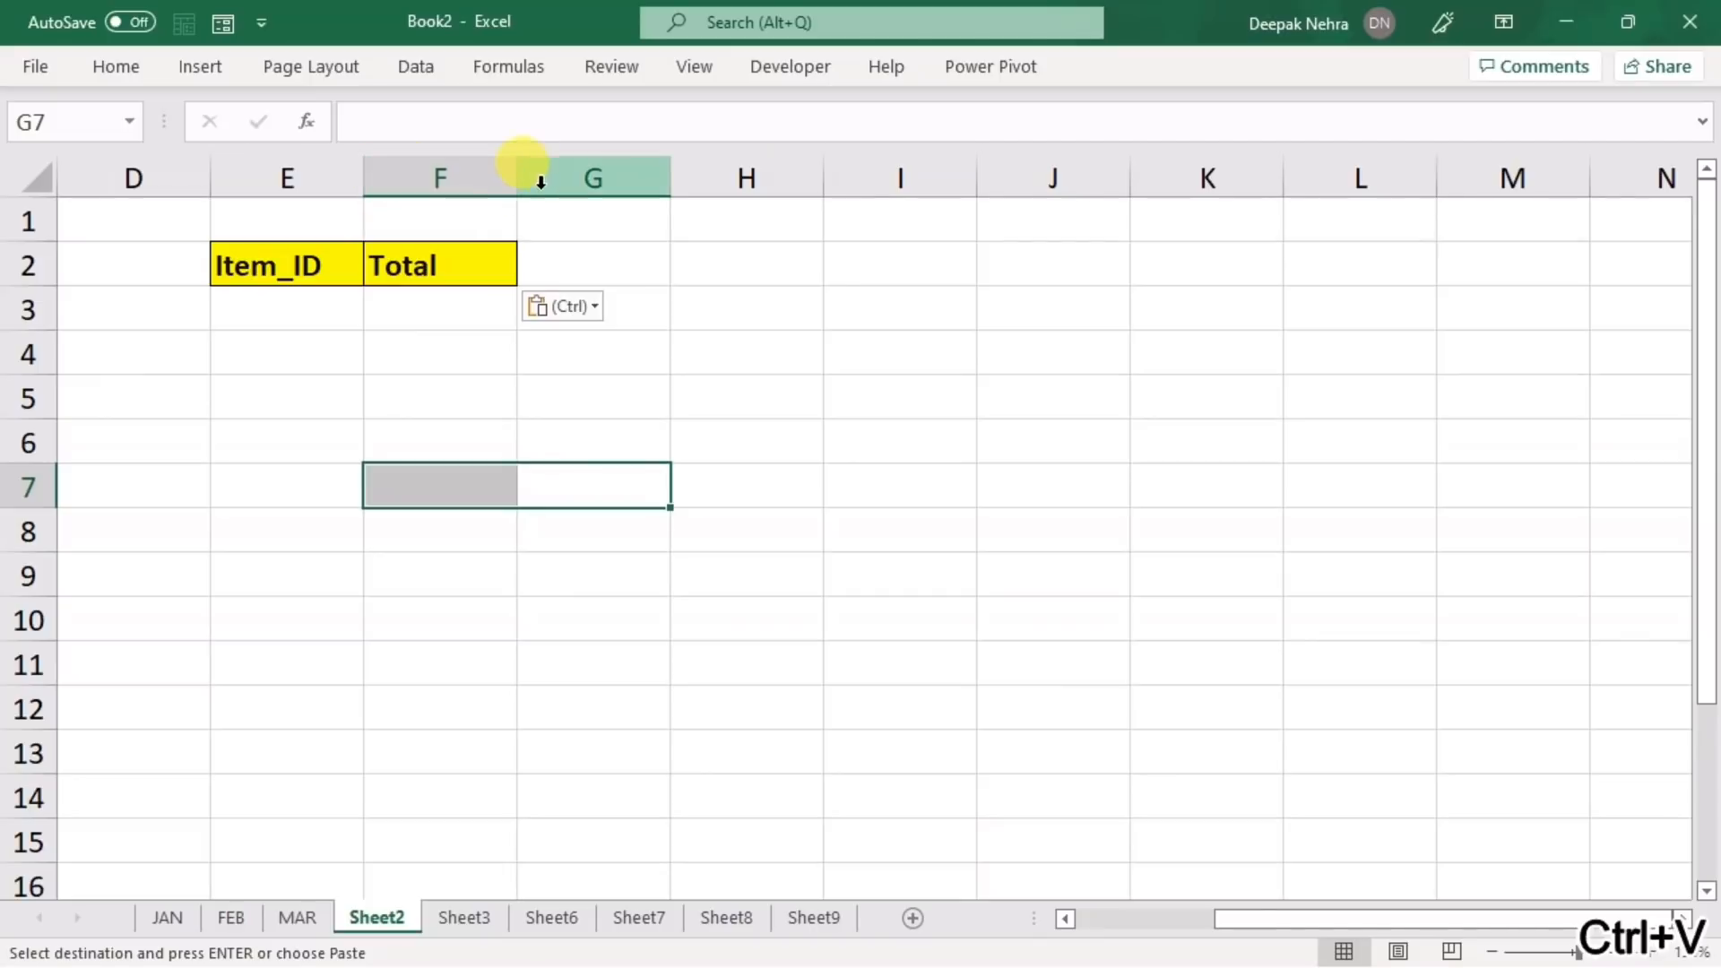
pyautogui.moveTo(510, 174); pyautogui.dragTo(648, 179)
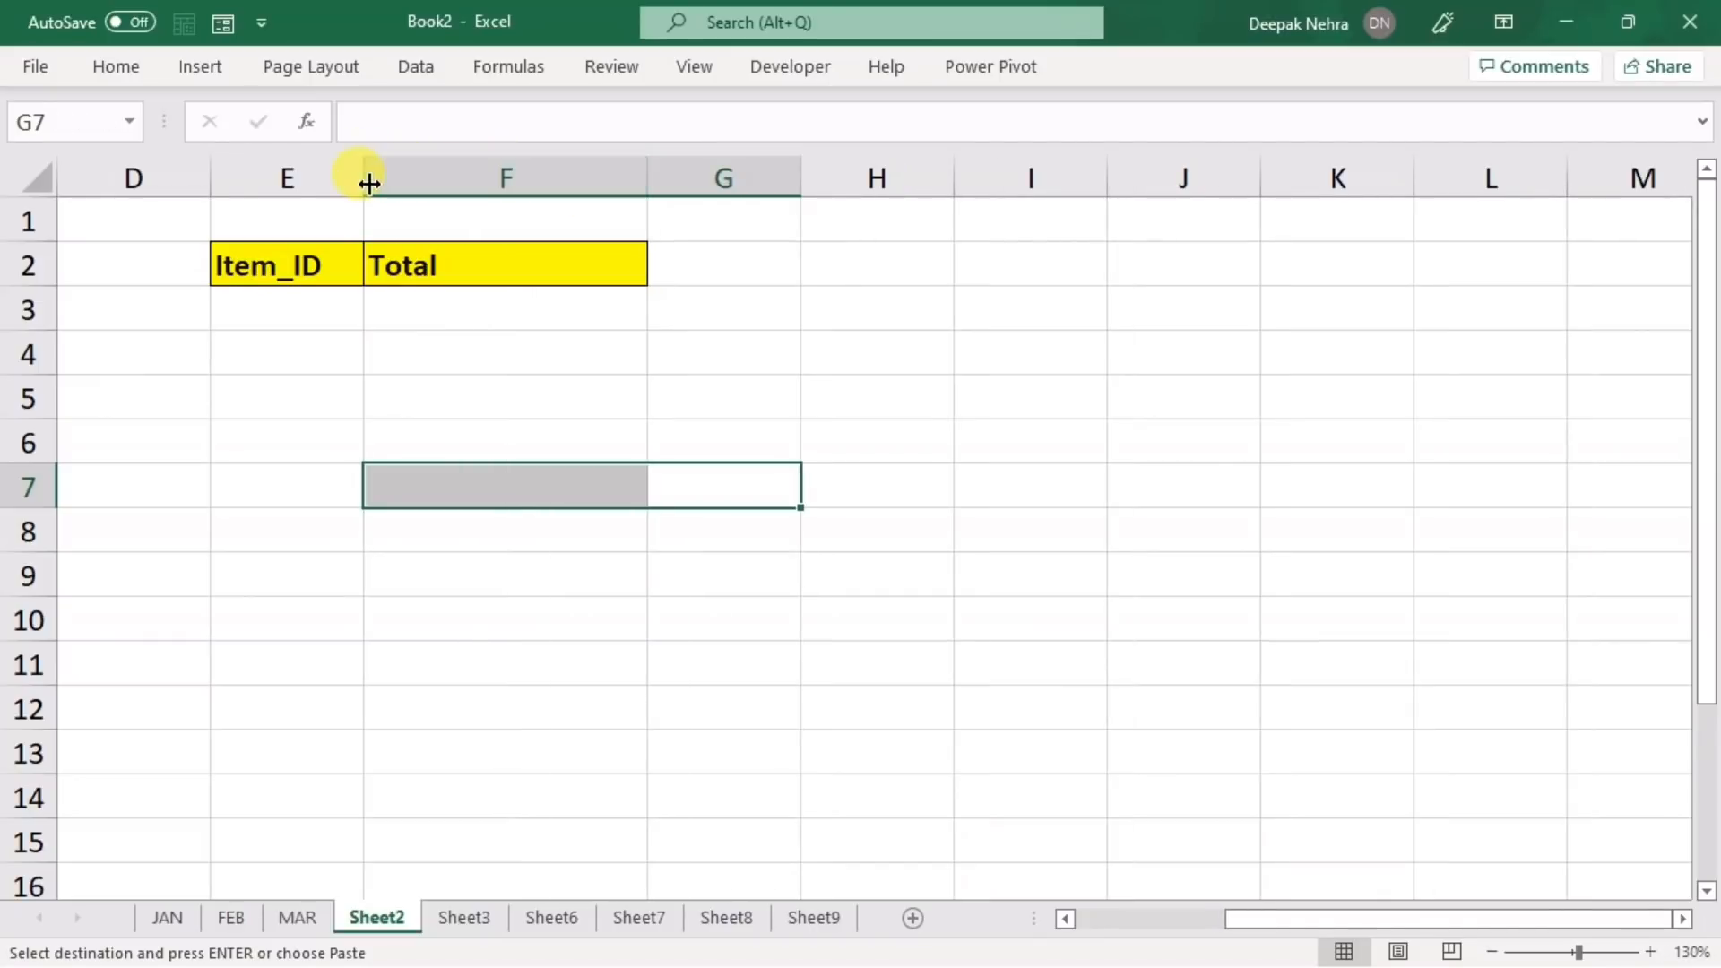
pyautogui.moveTo(367, 178); pyautogui.dragTo(379, 178)
pyautogui.click(570, 397)
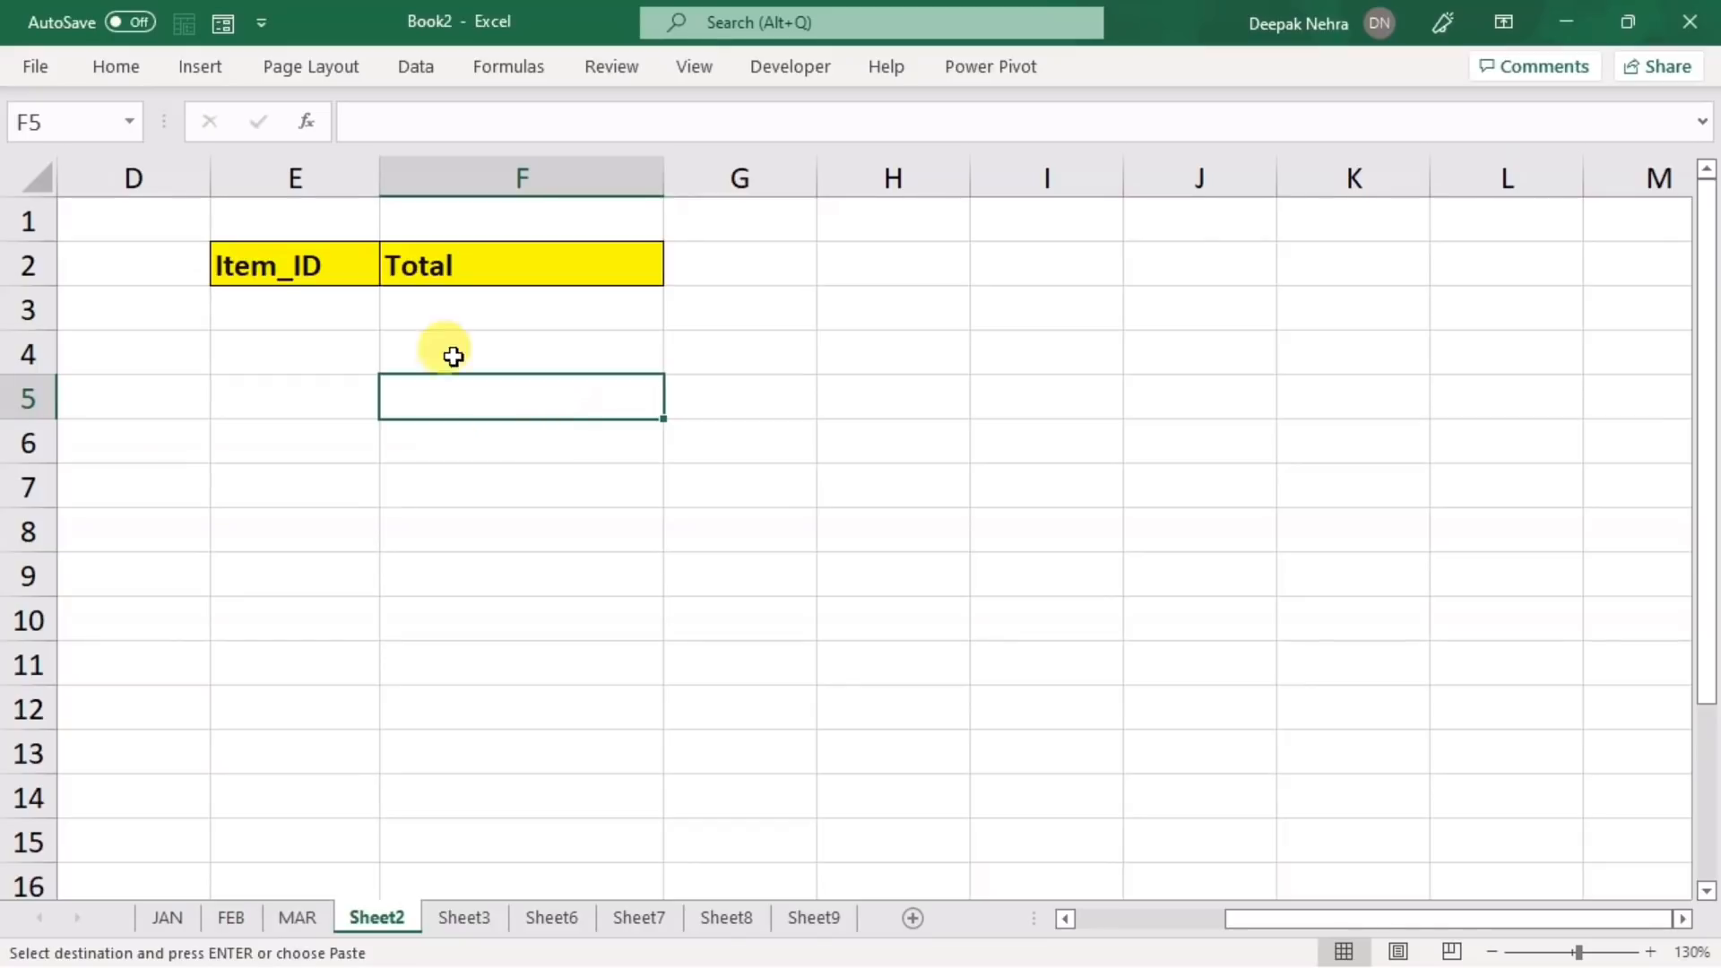
# - Check the JAN table's layout, and start an XLOOKUP formula in cell F3 of Sheet2 with E3 as the lookup value
pyautogui.click(444, 314)
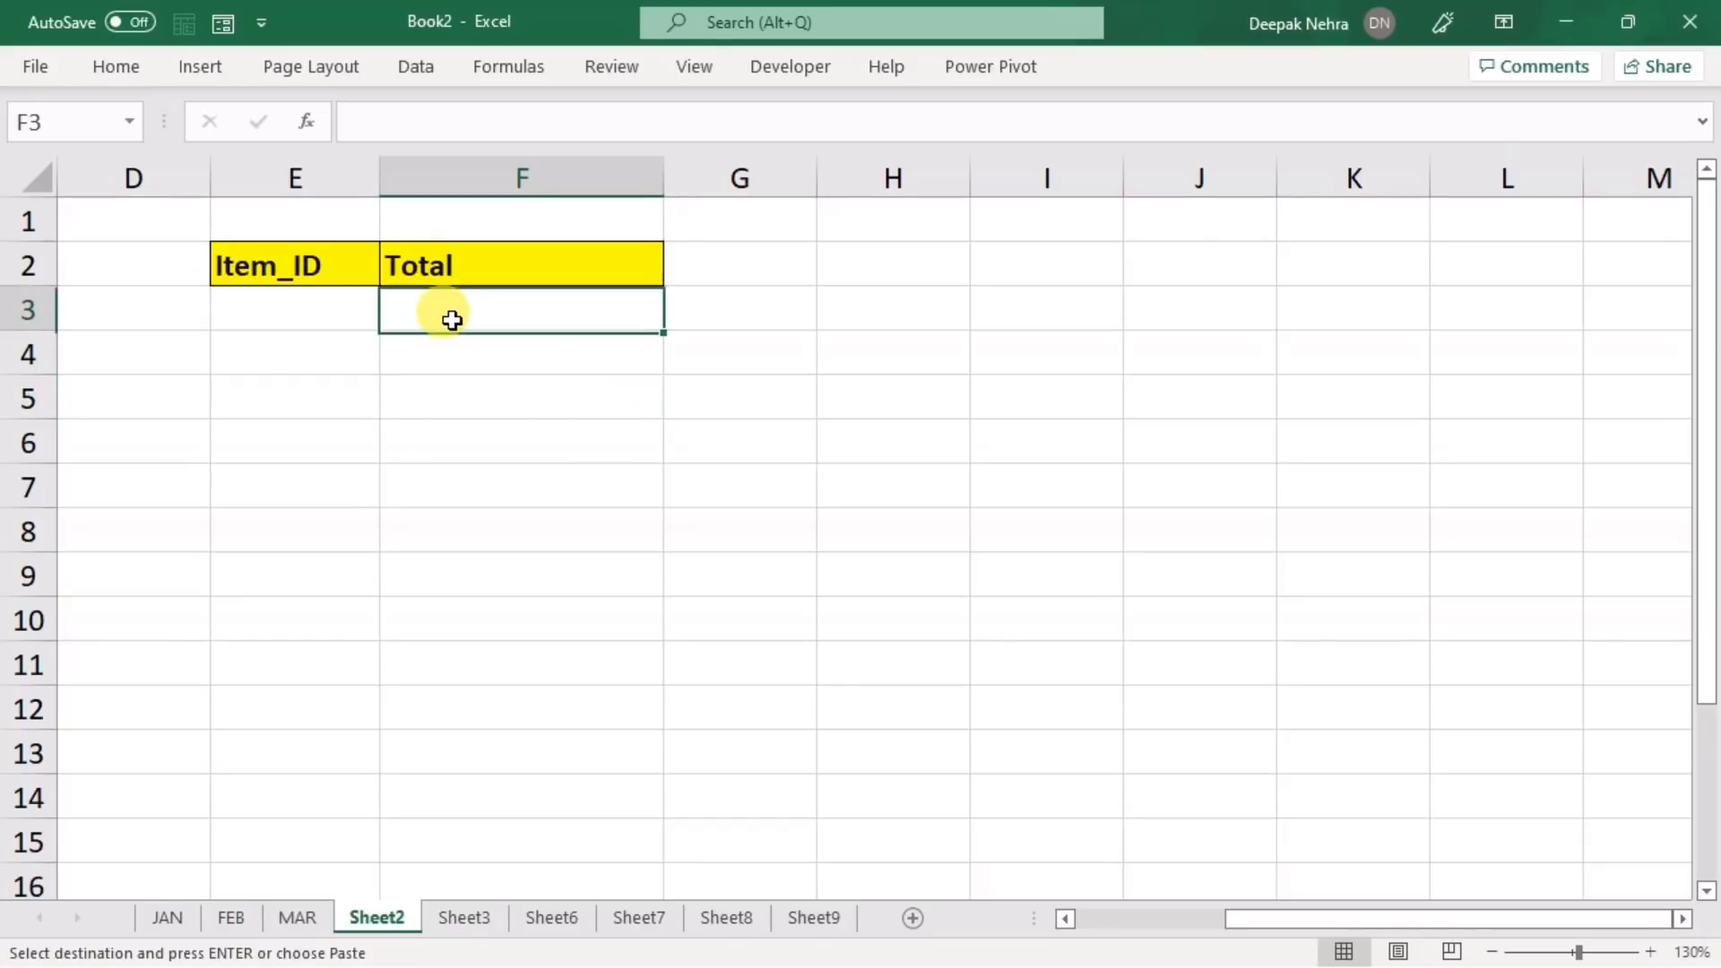
pyautogui.click(263, 311)
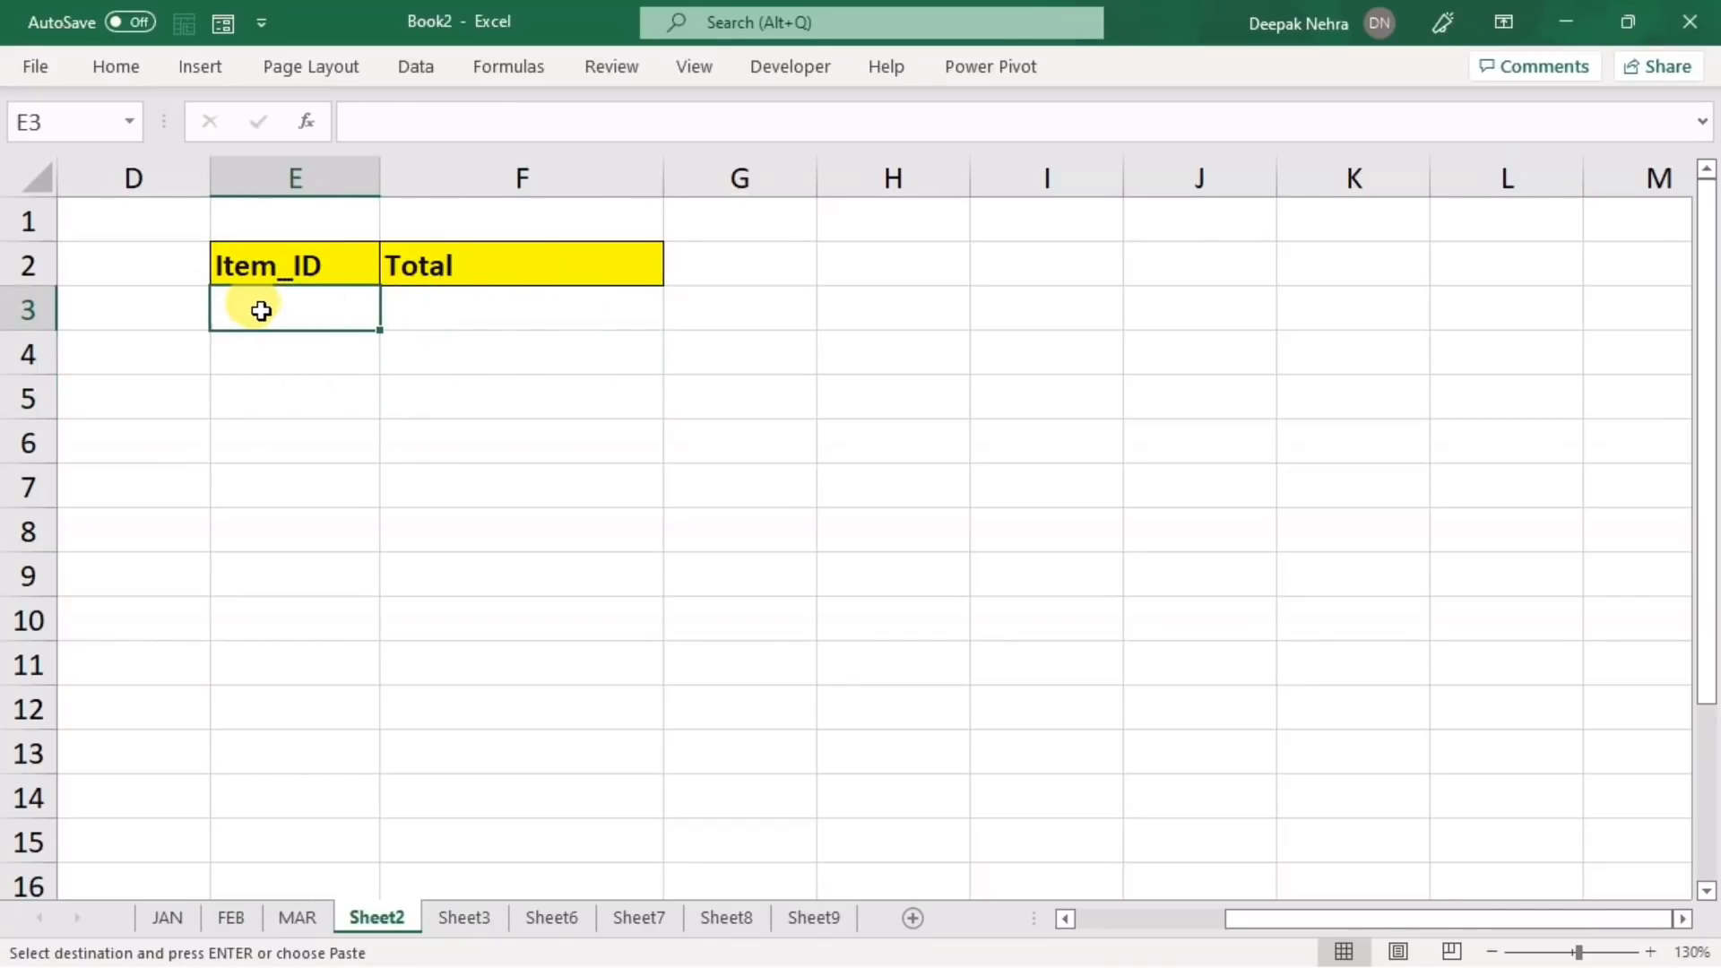
pyautogui.click(167, 917)
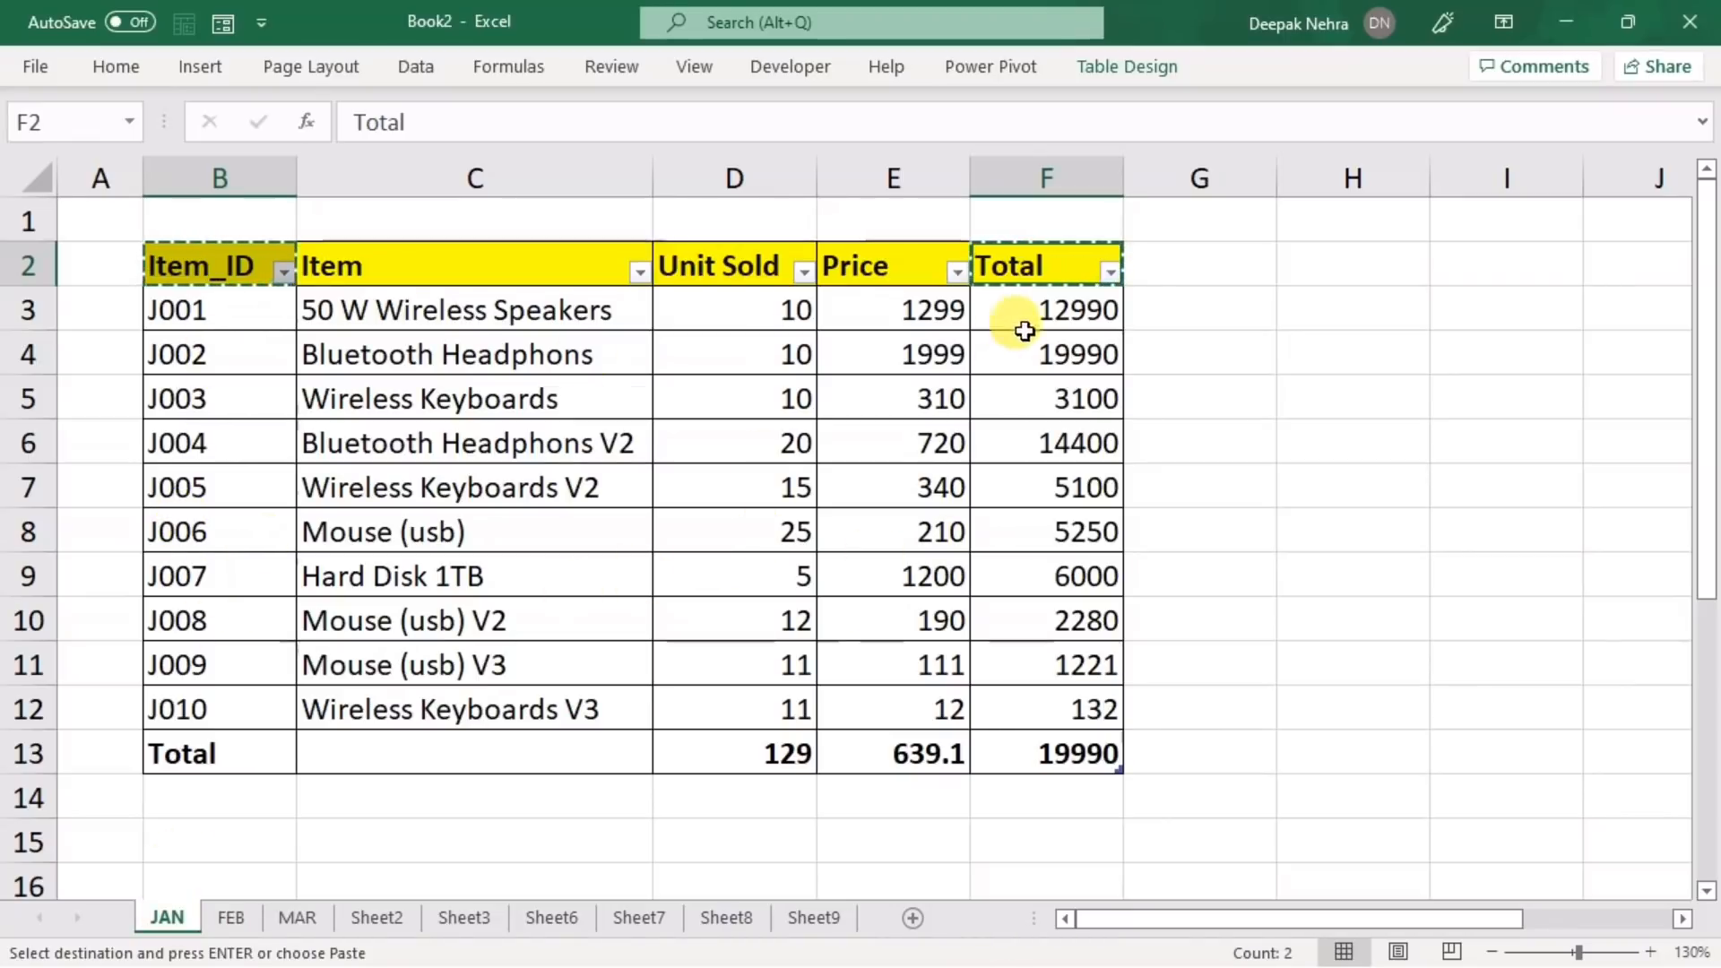
pyautogui.click(385, 923)
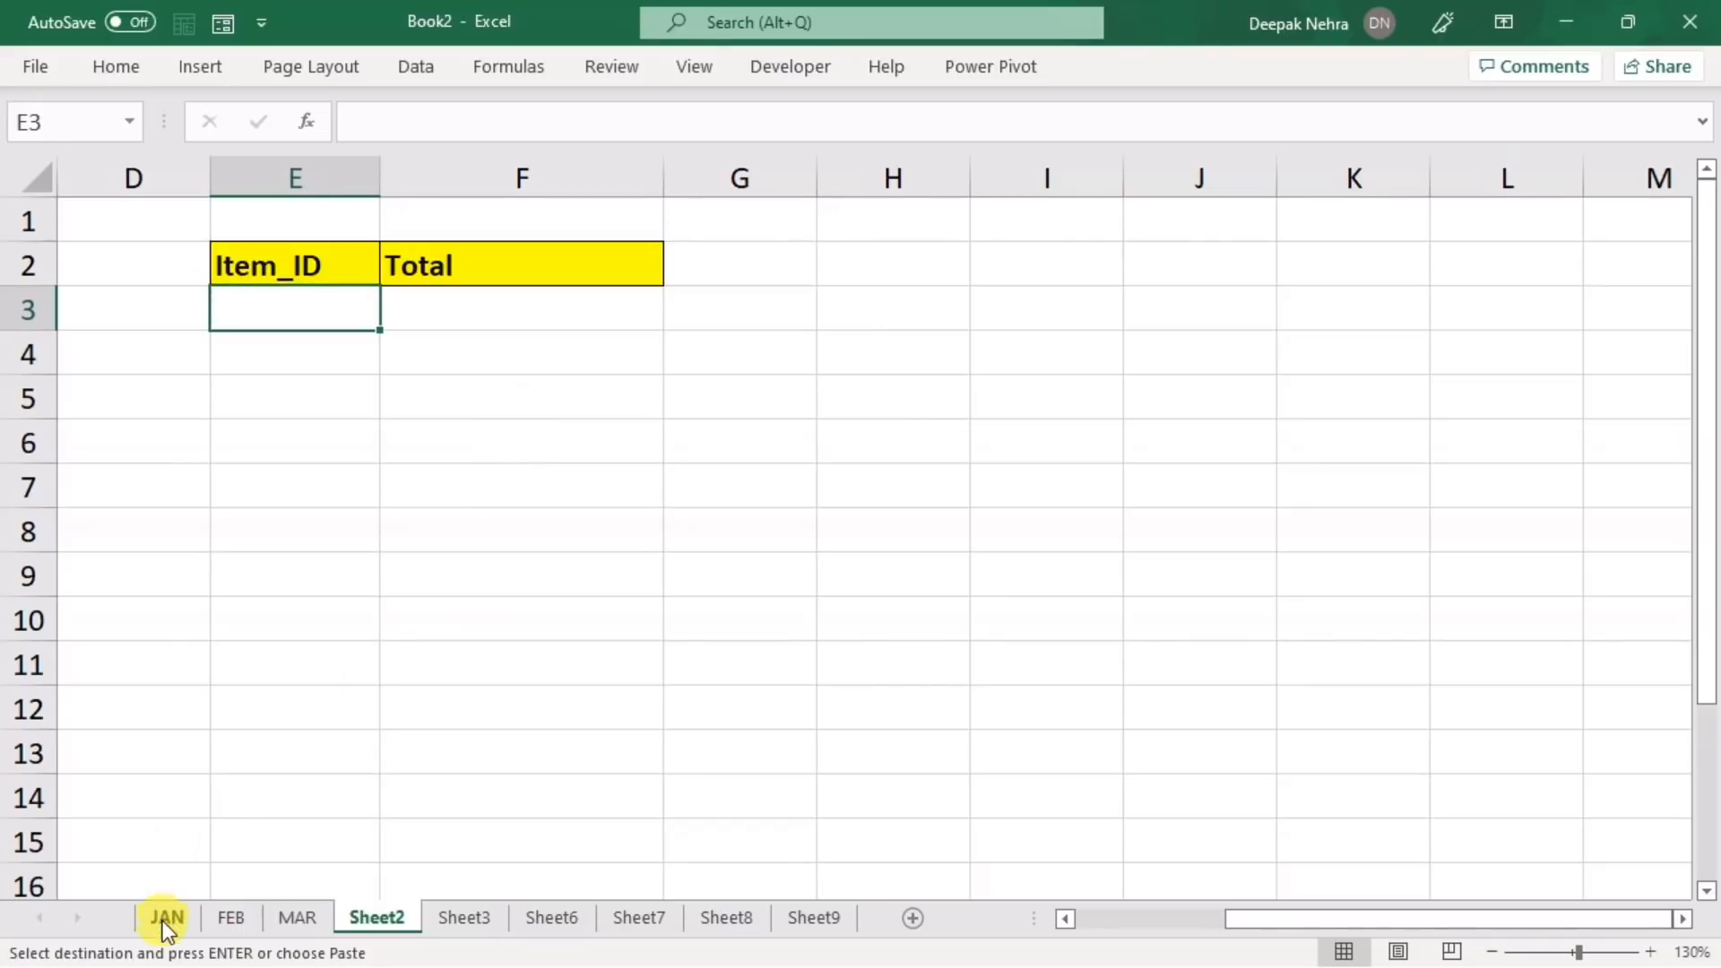
pyautogui.click(492, 321)
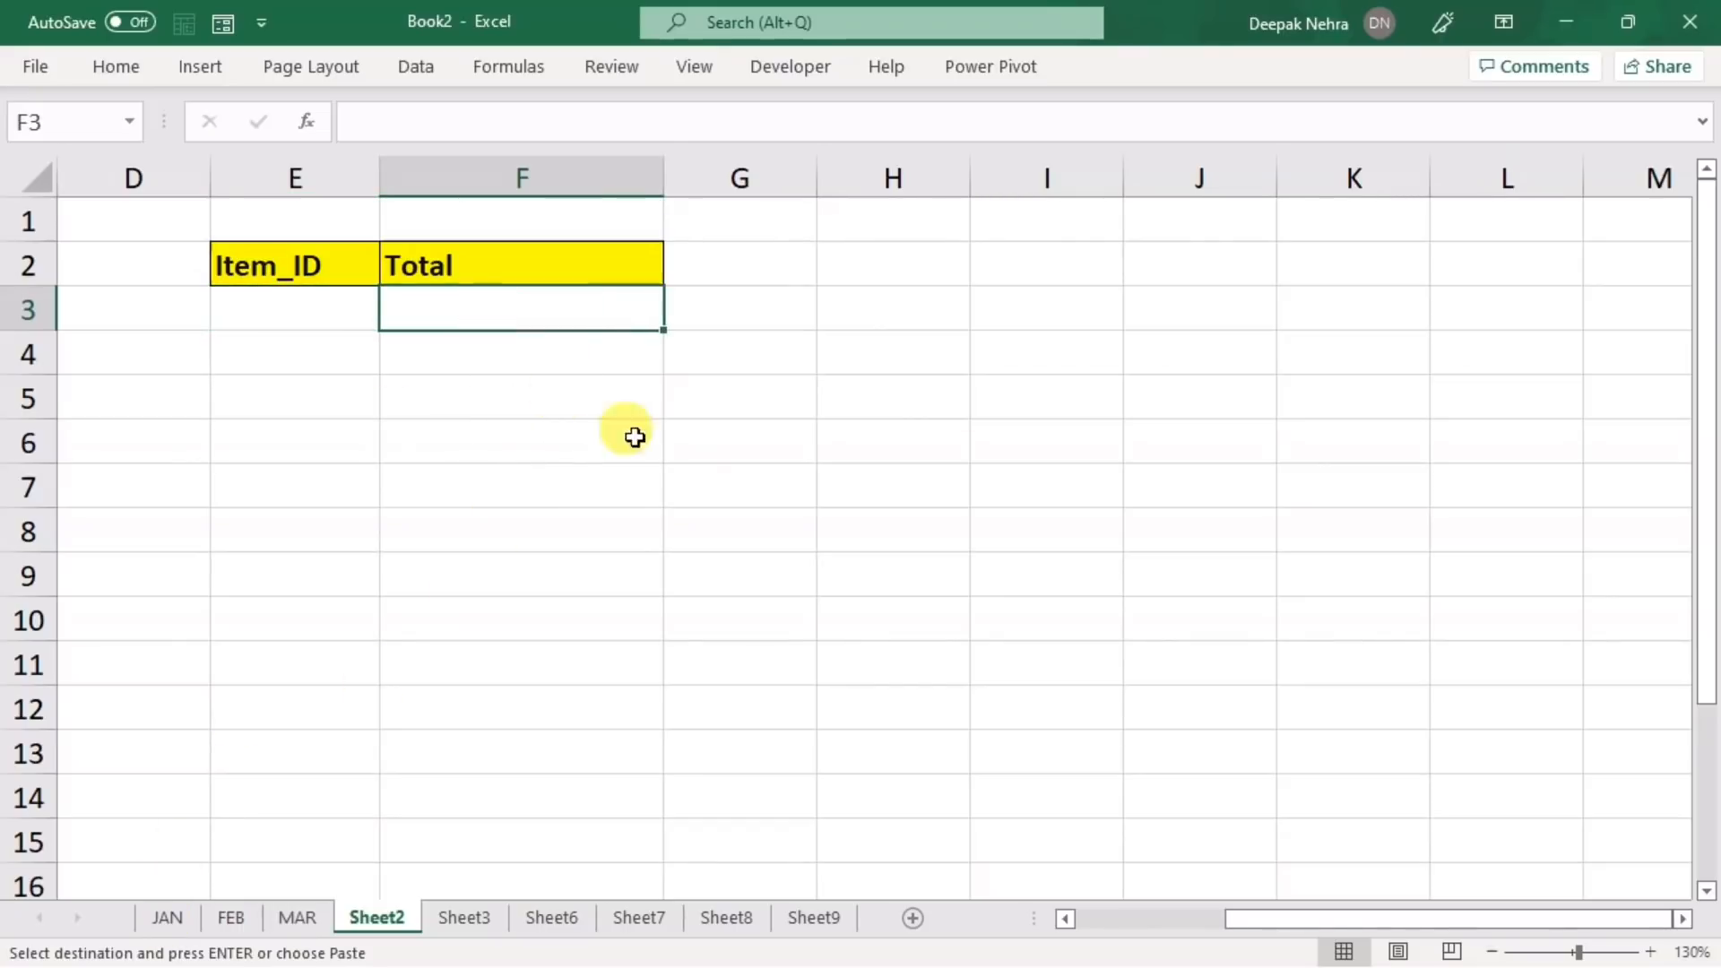
pyautogui.write('=')
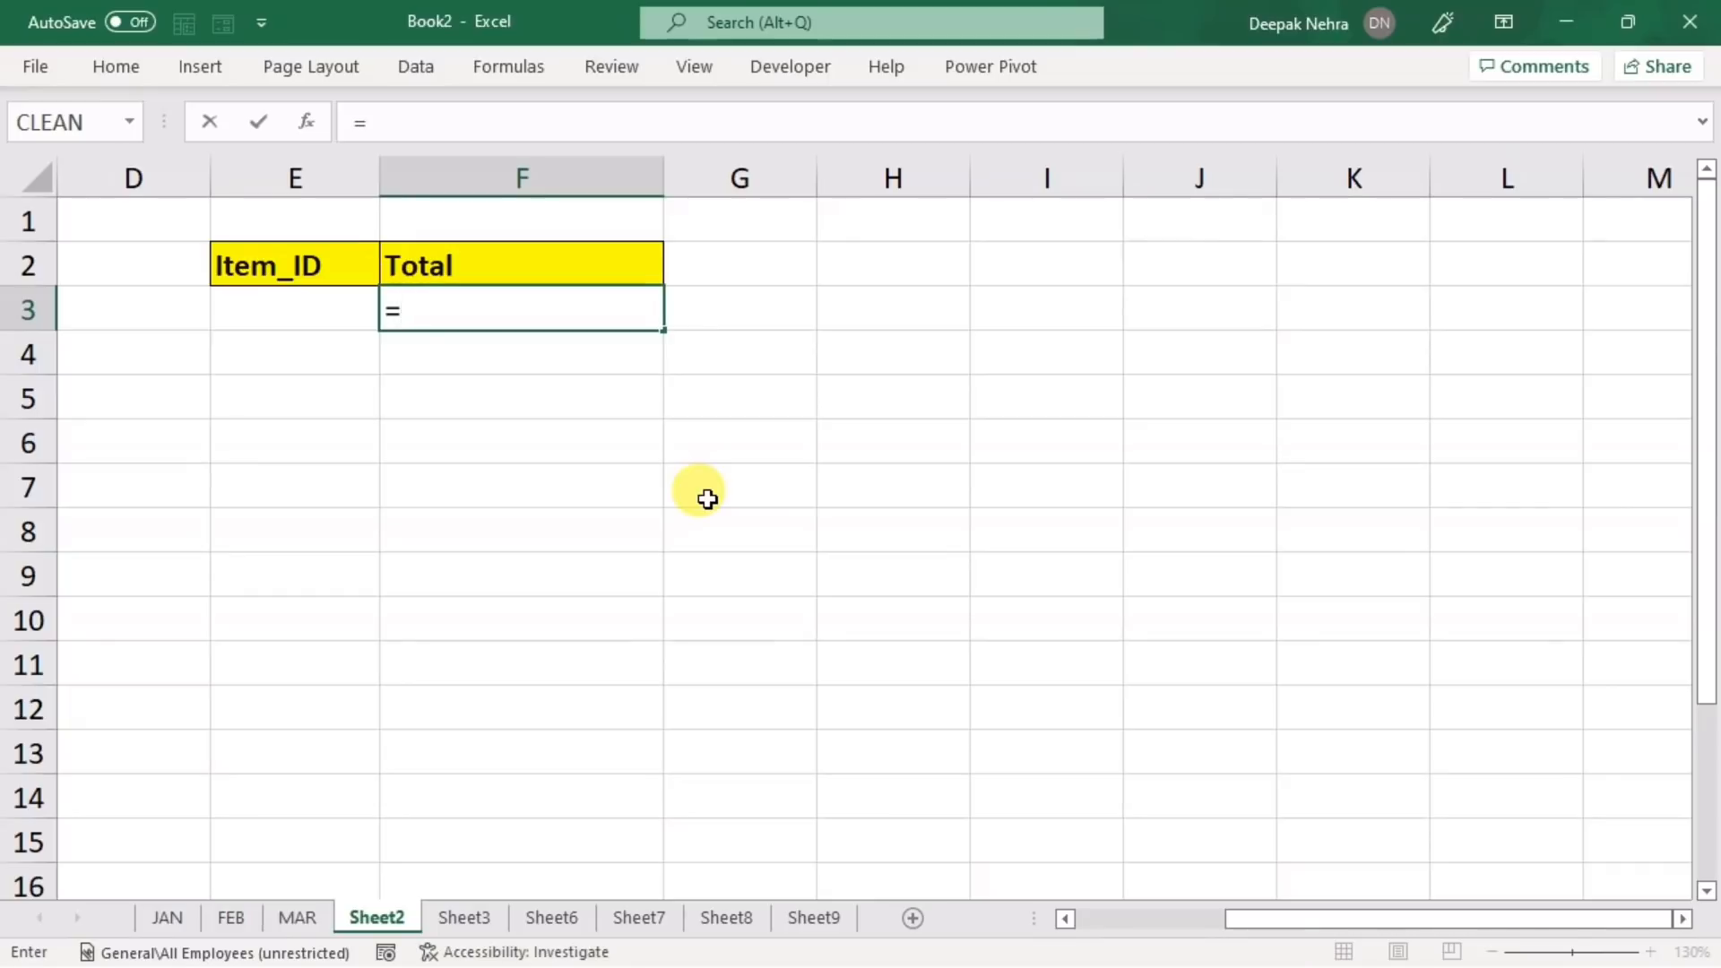
pyautogui.write('xloo')
pyautogui.press('Tab')
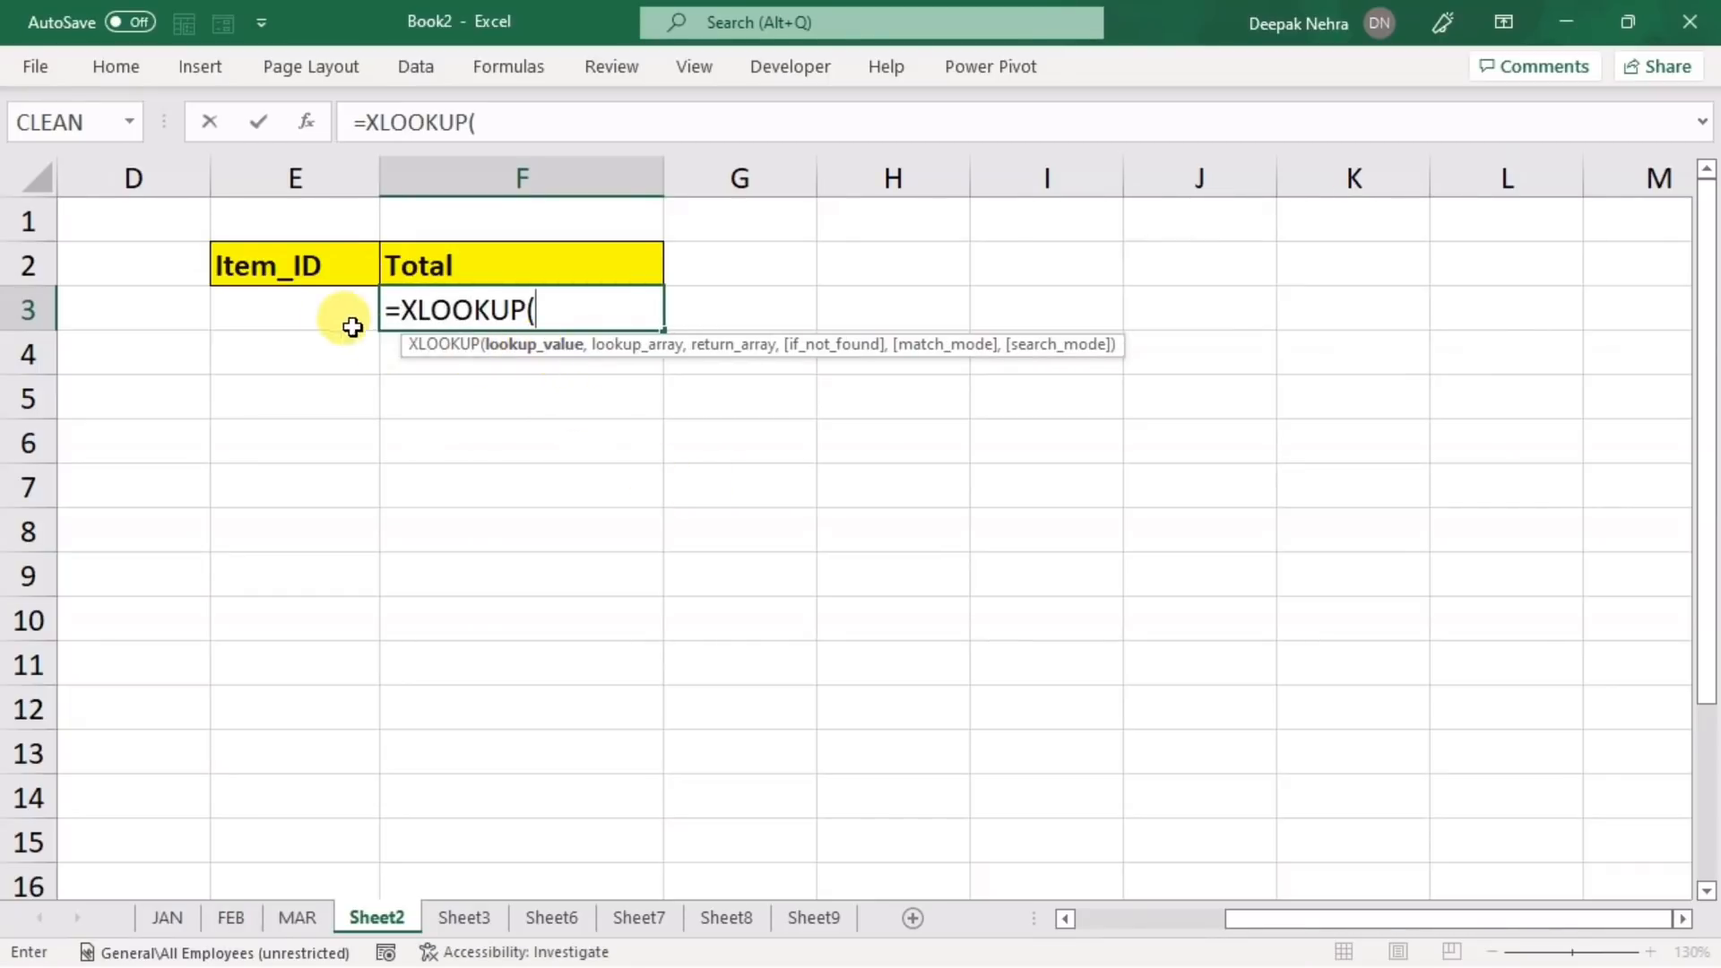
pyautogui.click(296, 310)
pyautogui.write(',')
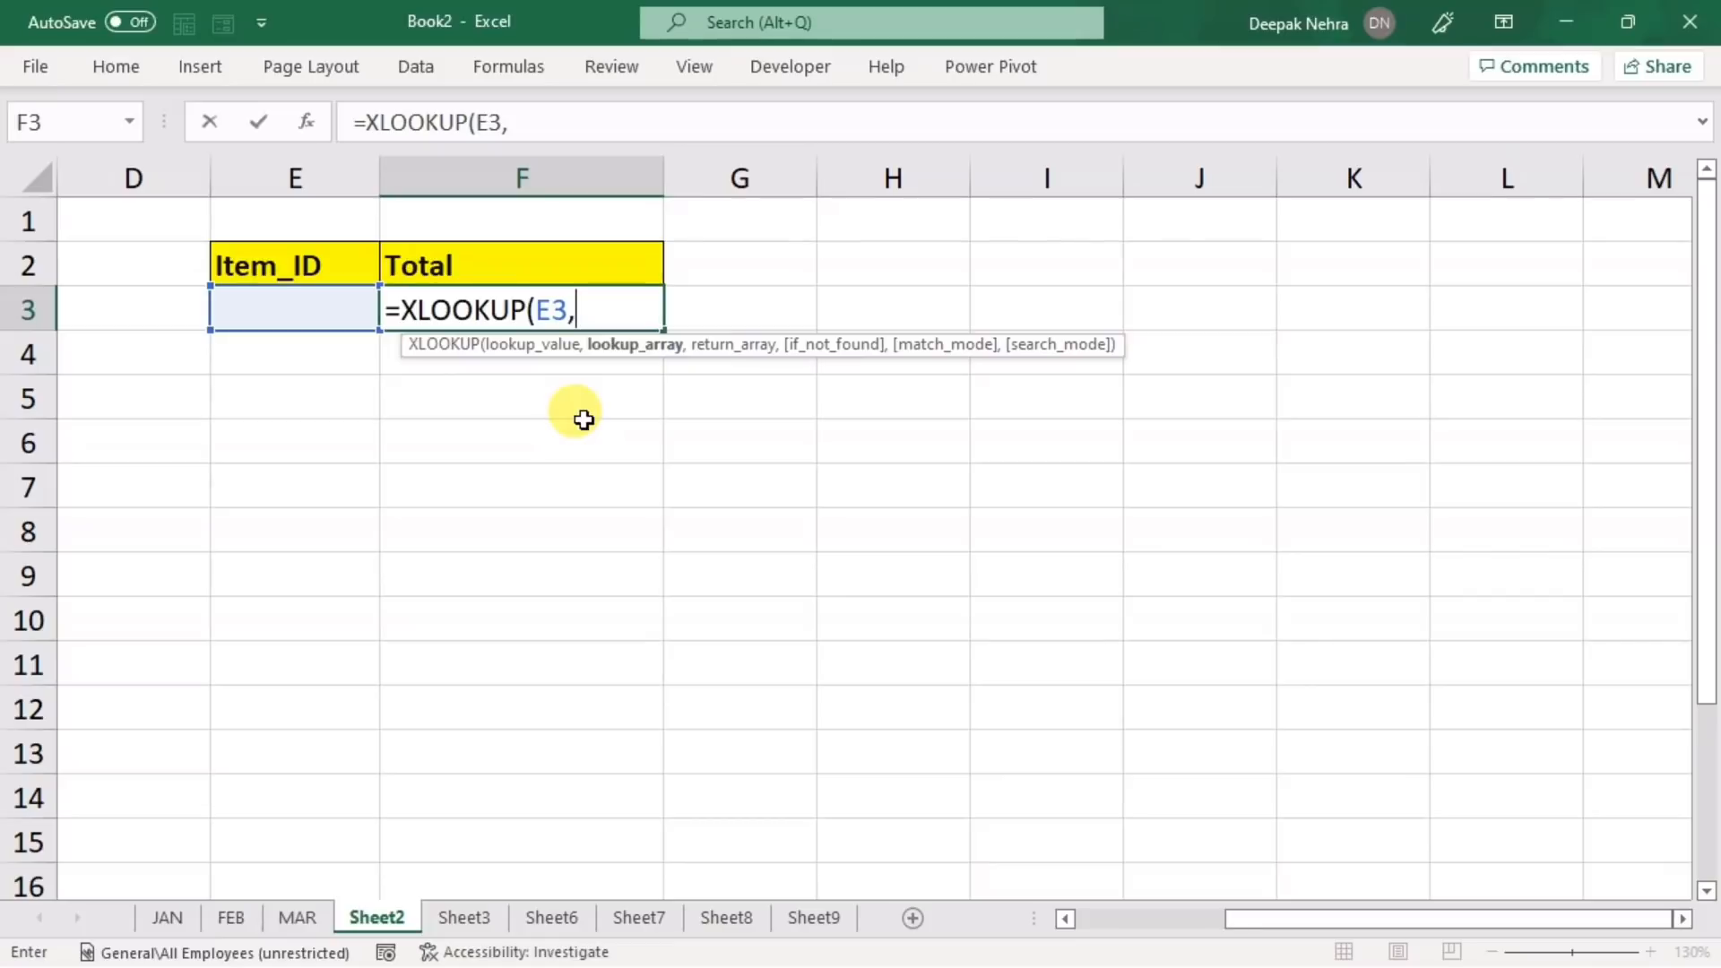
# - Set the lookup array of the XLOOKUP formula to the JAN table's item ID column, jan[Item_ID]
pyautogui.write('jan')
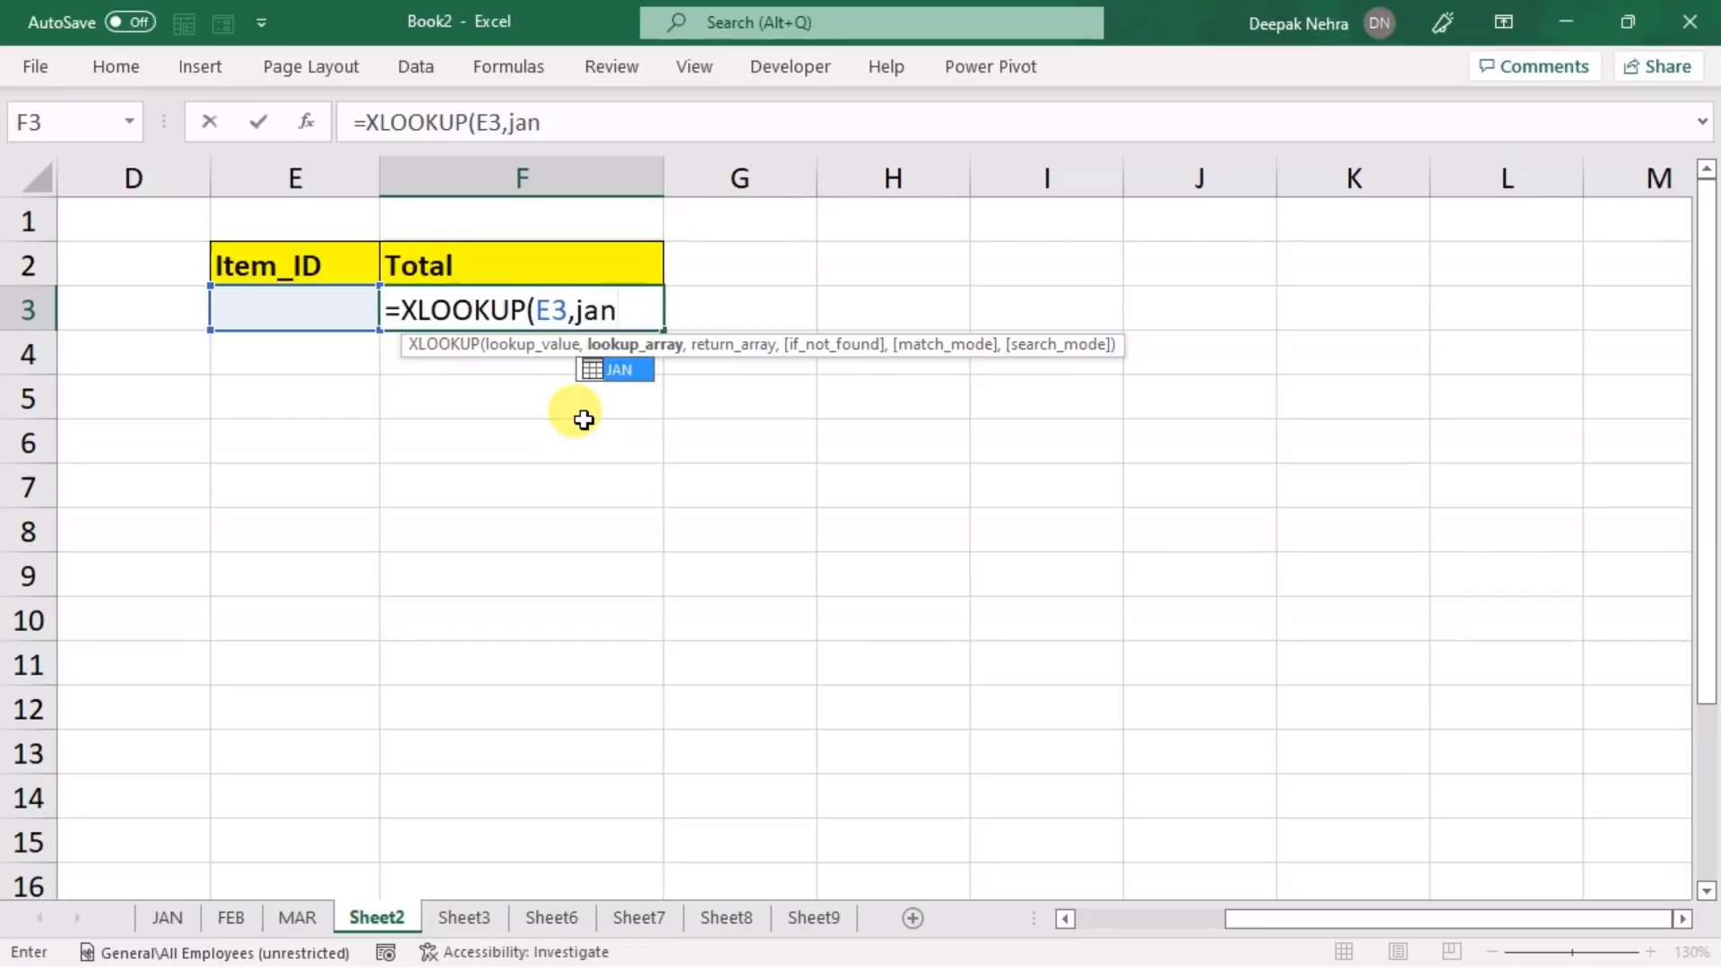
pyautogui.write('[')
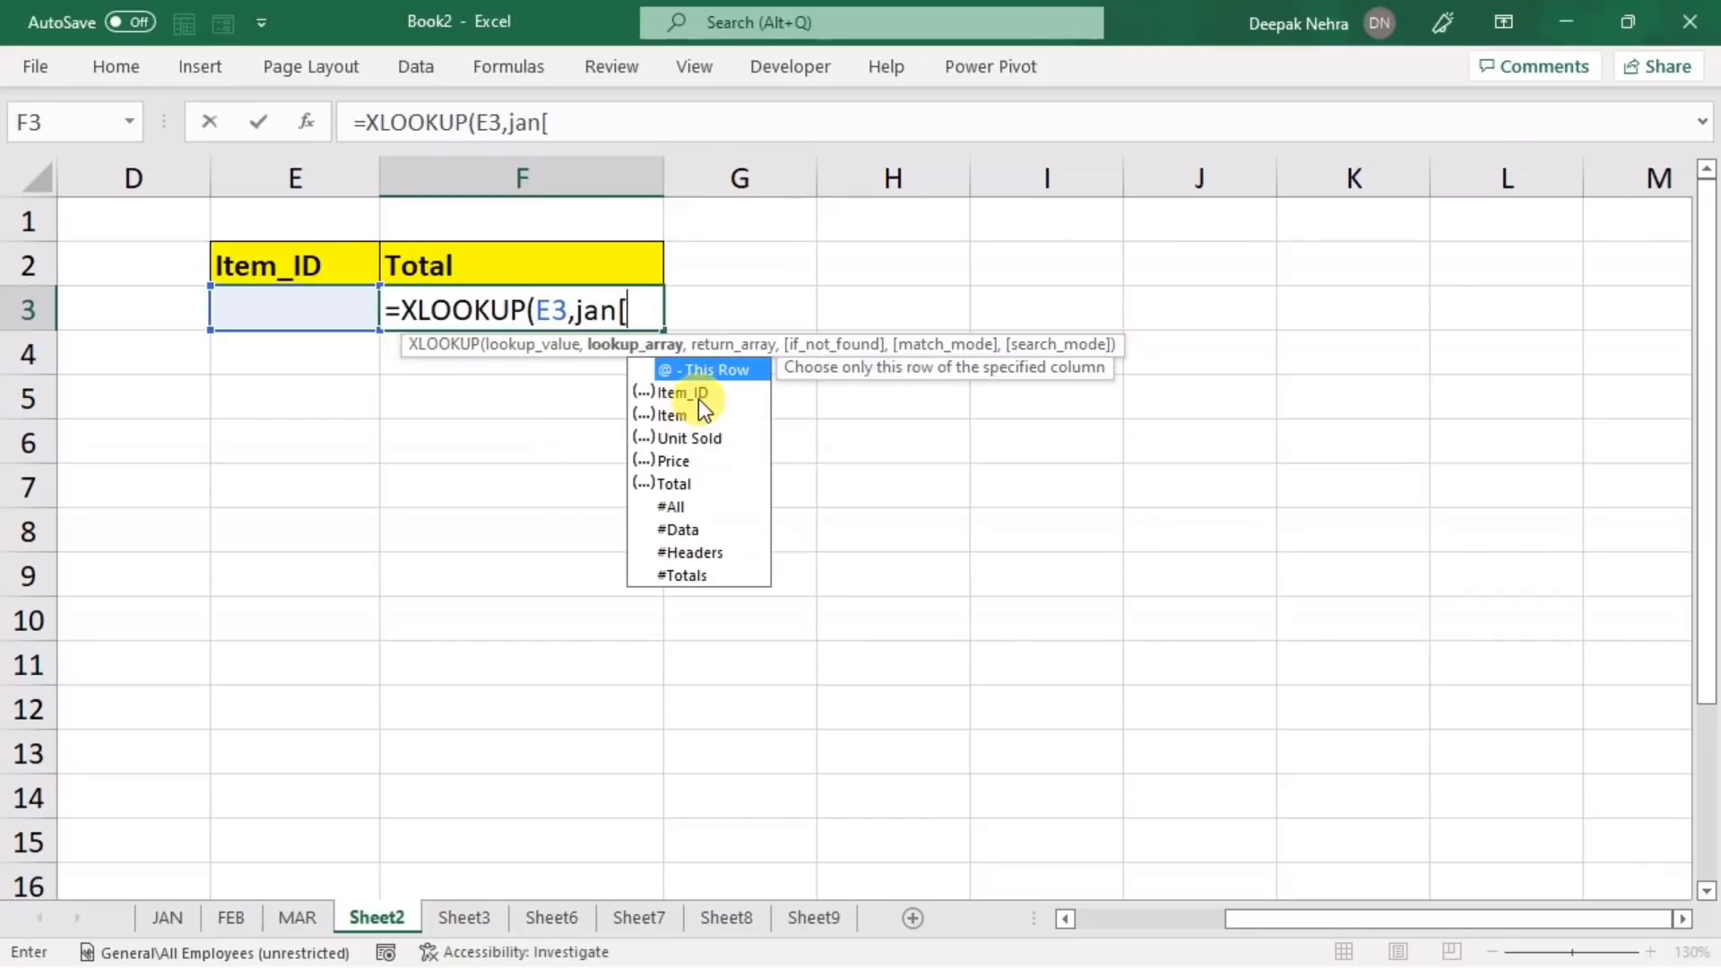
pyautogui.click(674, 394)
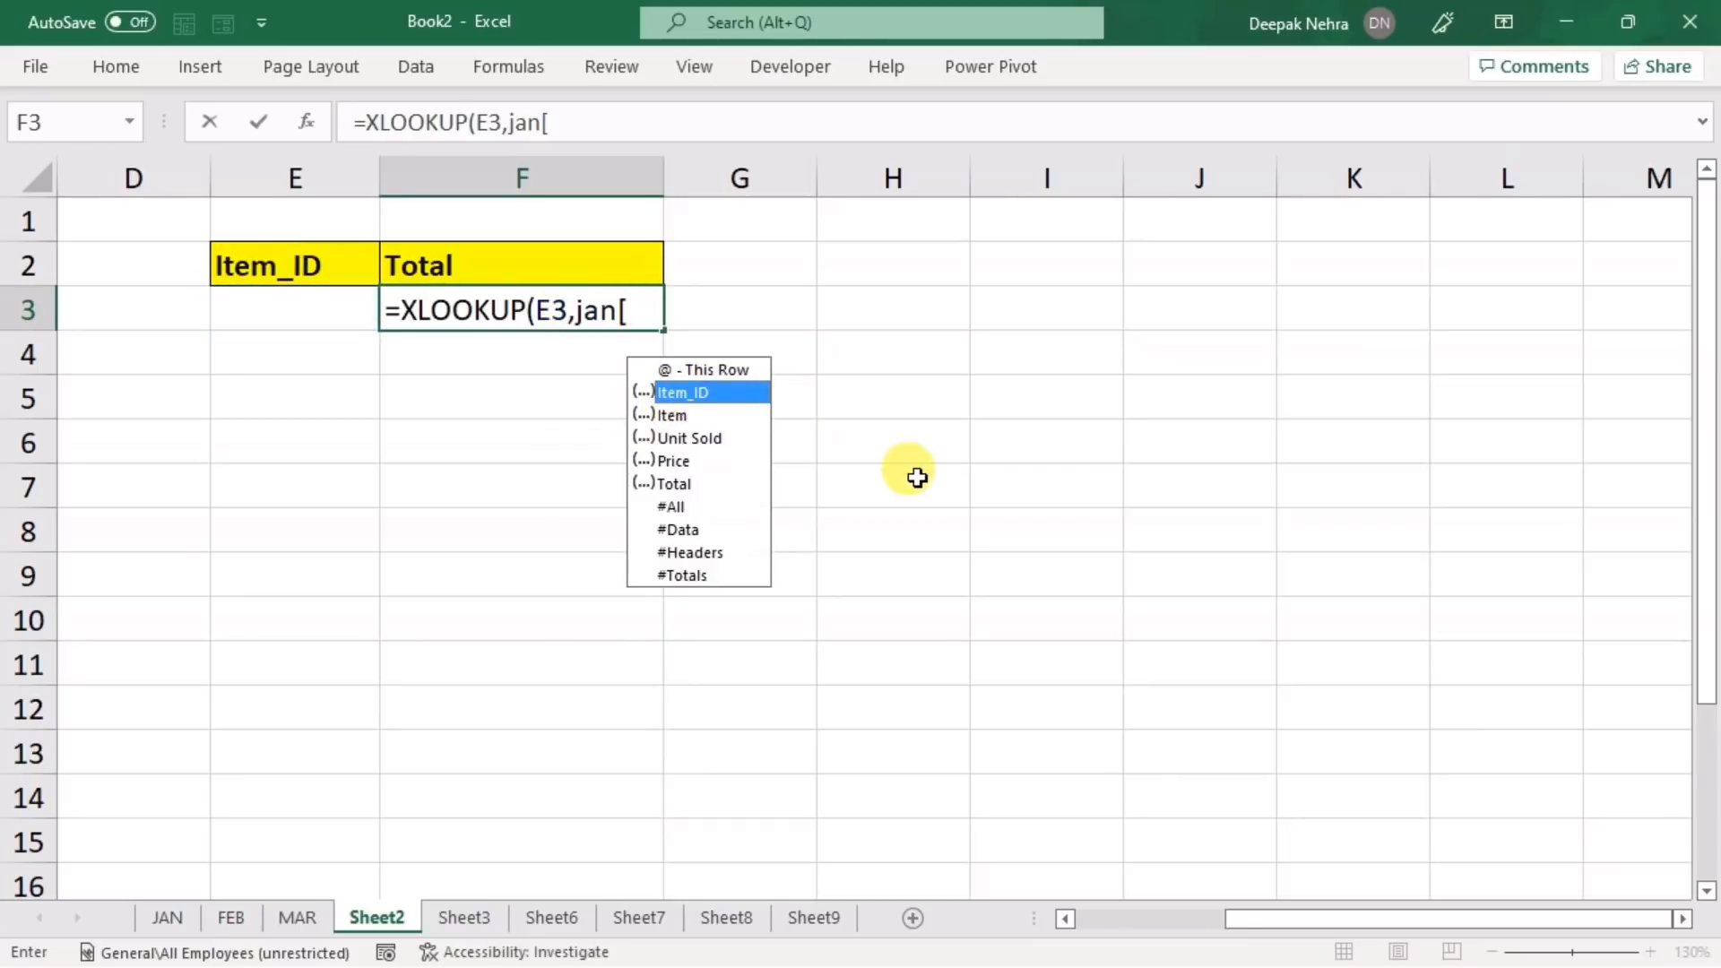
pyautogui.press('Tab')
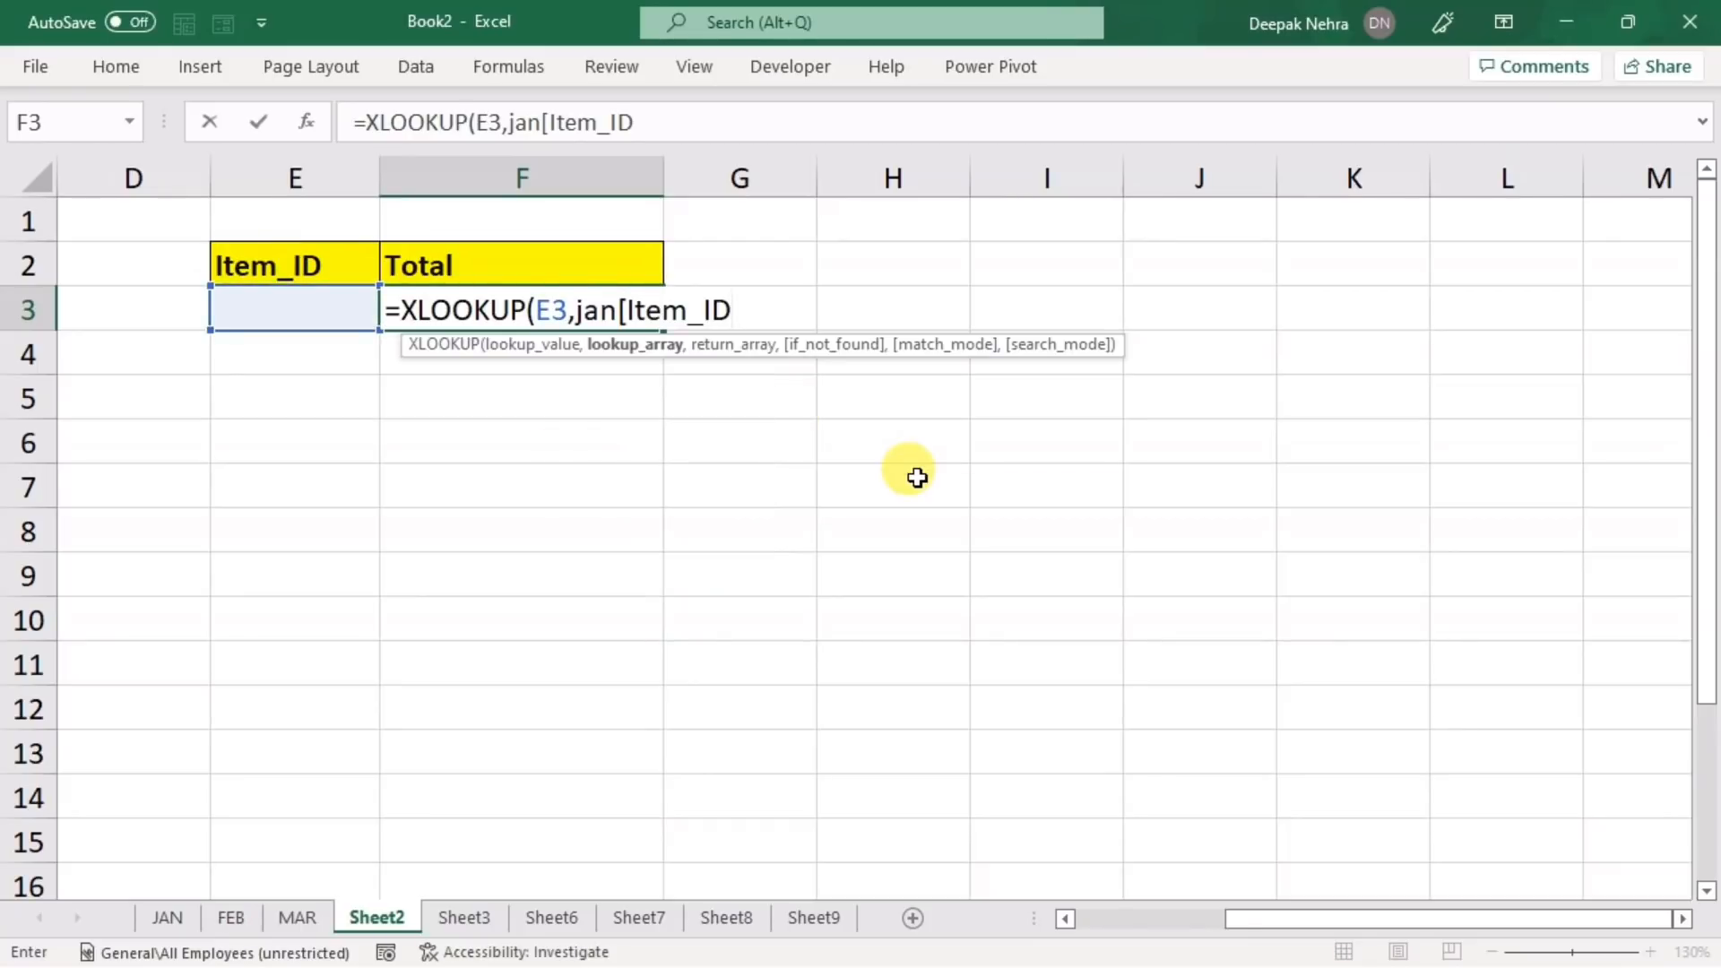
pyautogui.write(',')
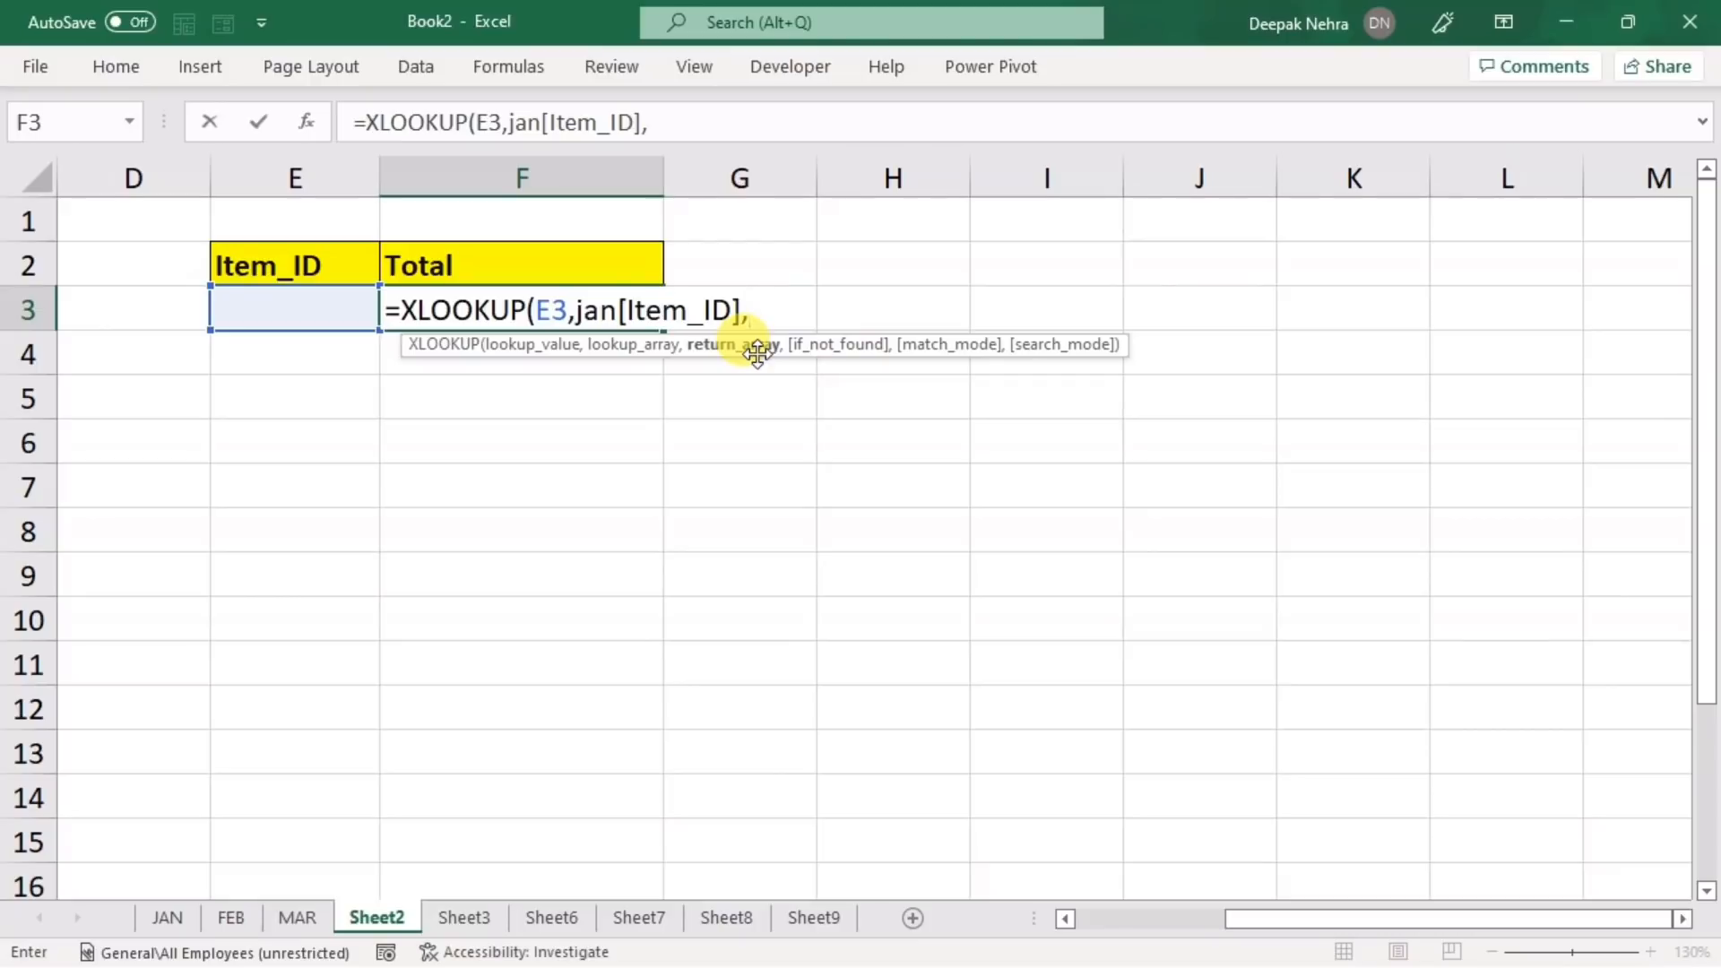
# - Set the return array to jan[Total] and complete the formula as =XLOOKUP(E3,jan[Item_ID],jan[Total])
pyautogui.write('jan')
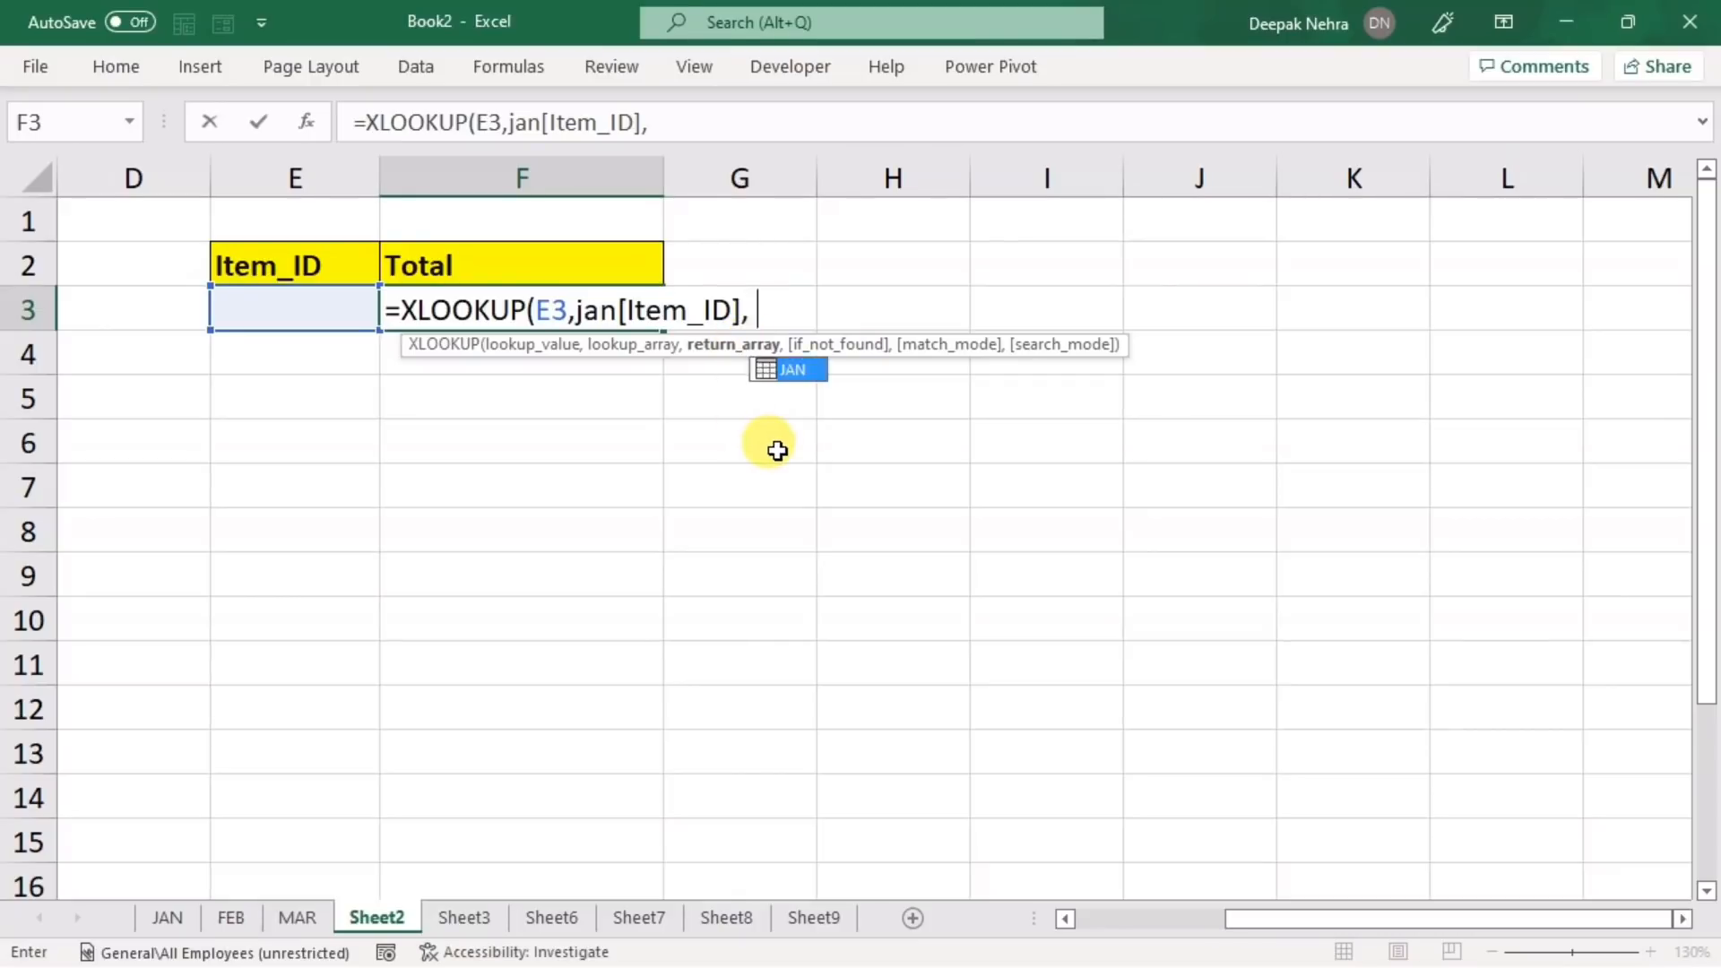
pyautogui.write('[')
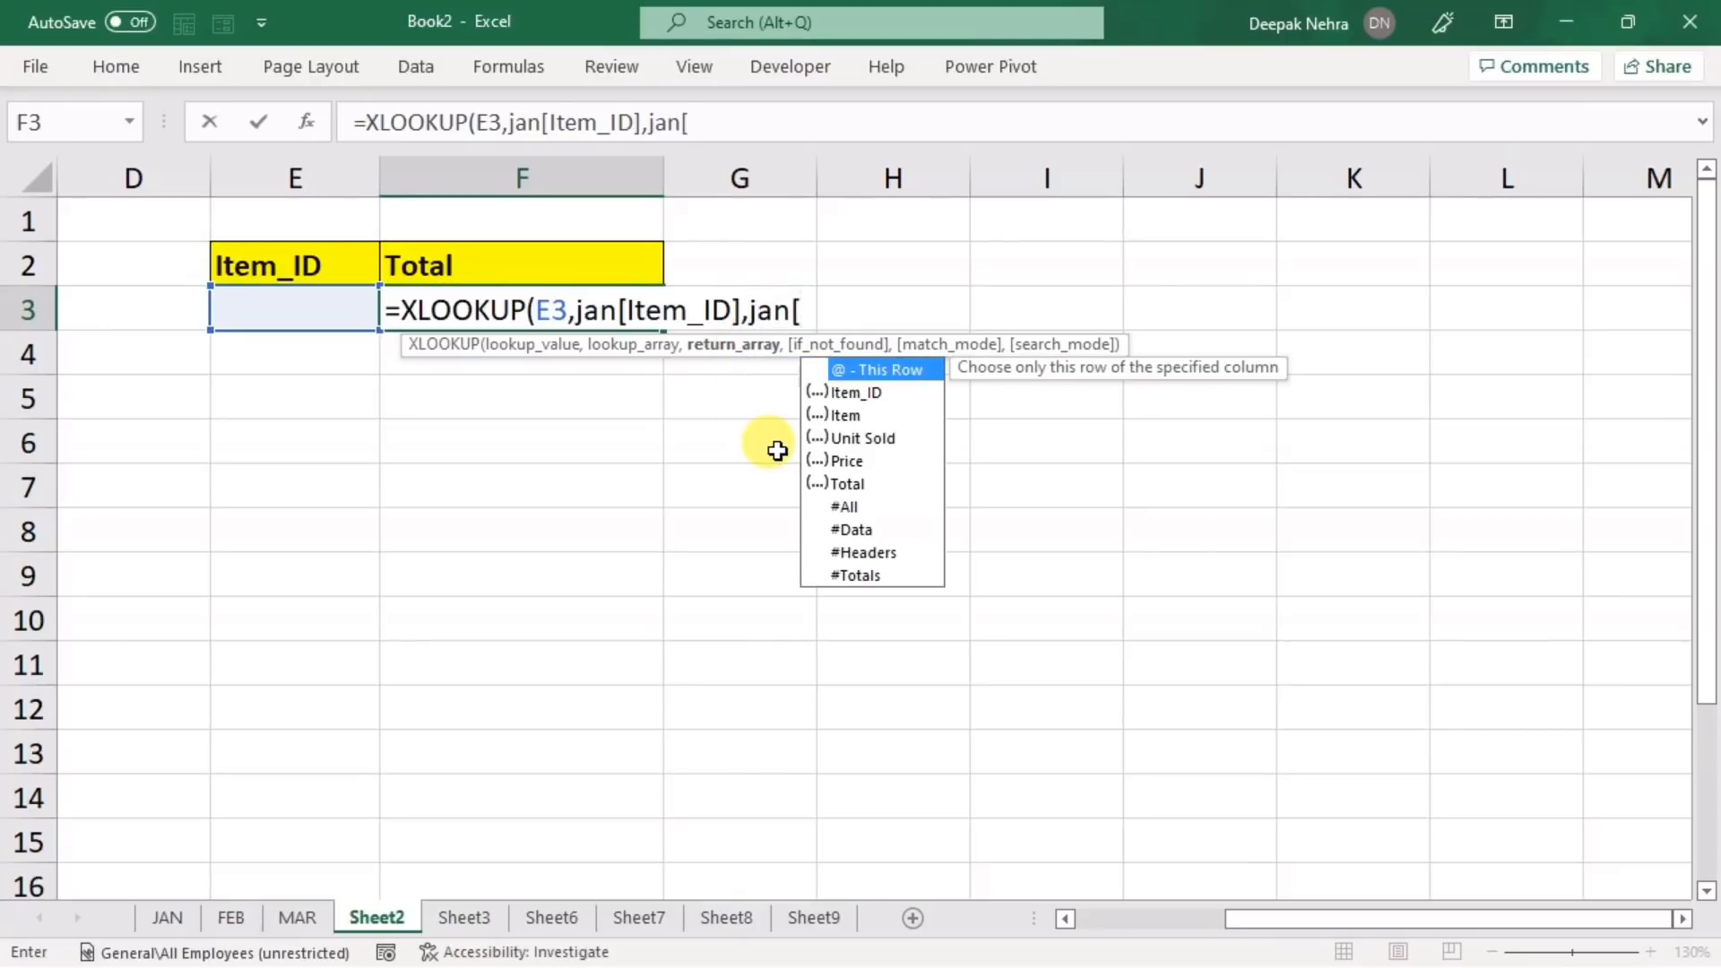
pyautogui.click(843, 485)
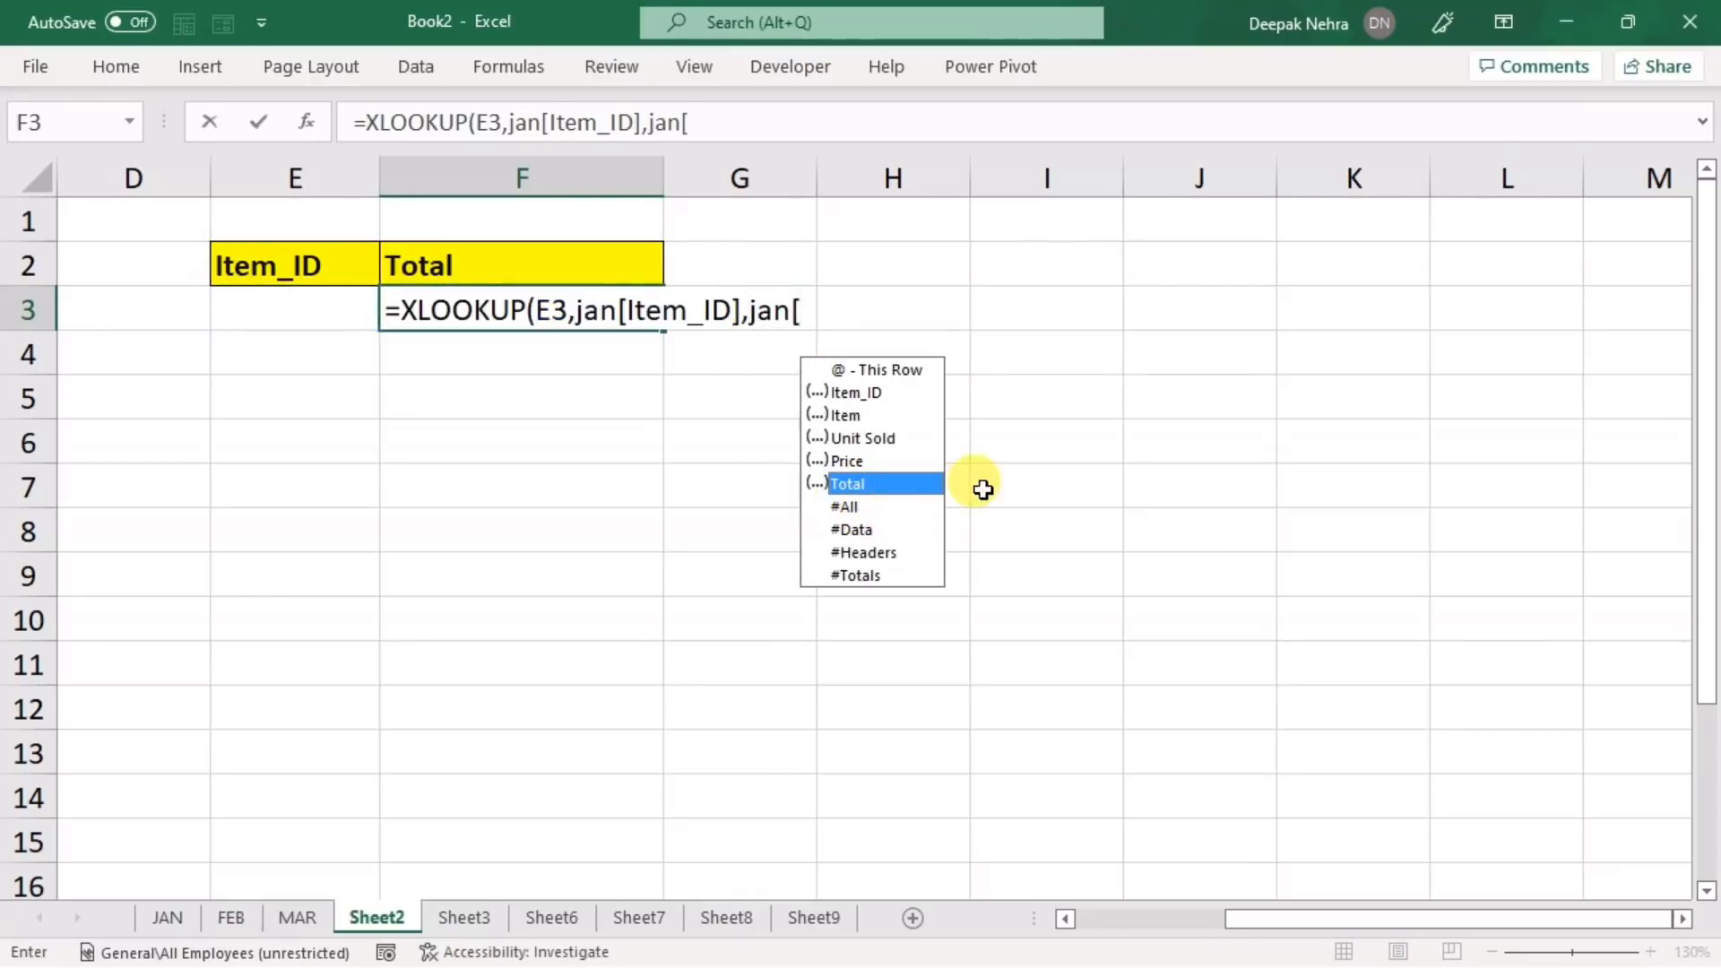
pyautogui.press('Tab')
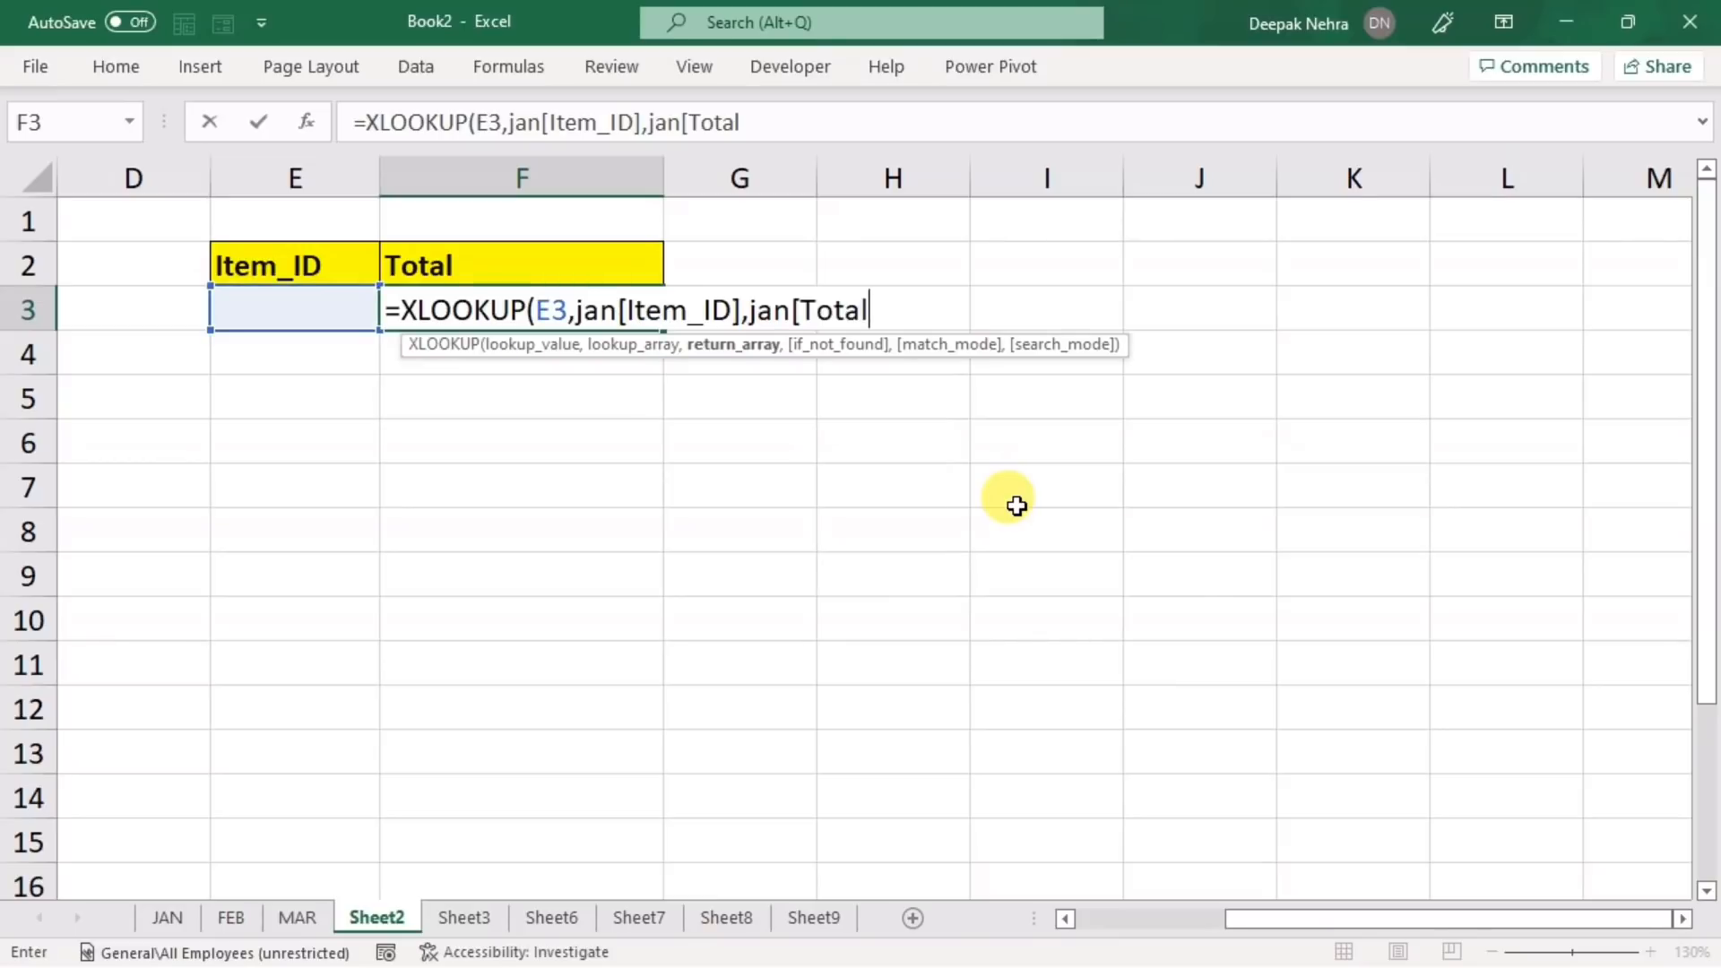
pyautogui.write('])')
pyautogui.press('Return')
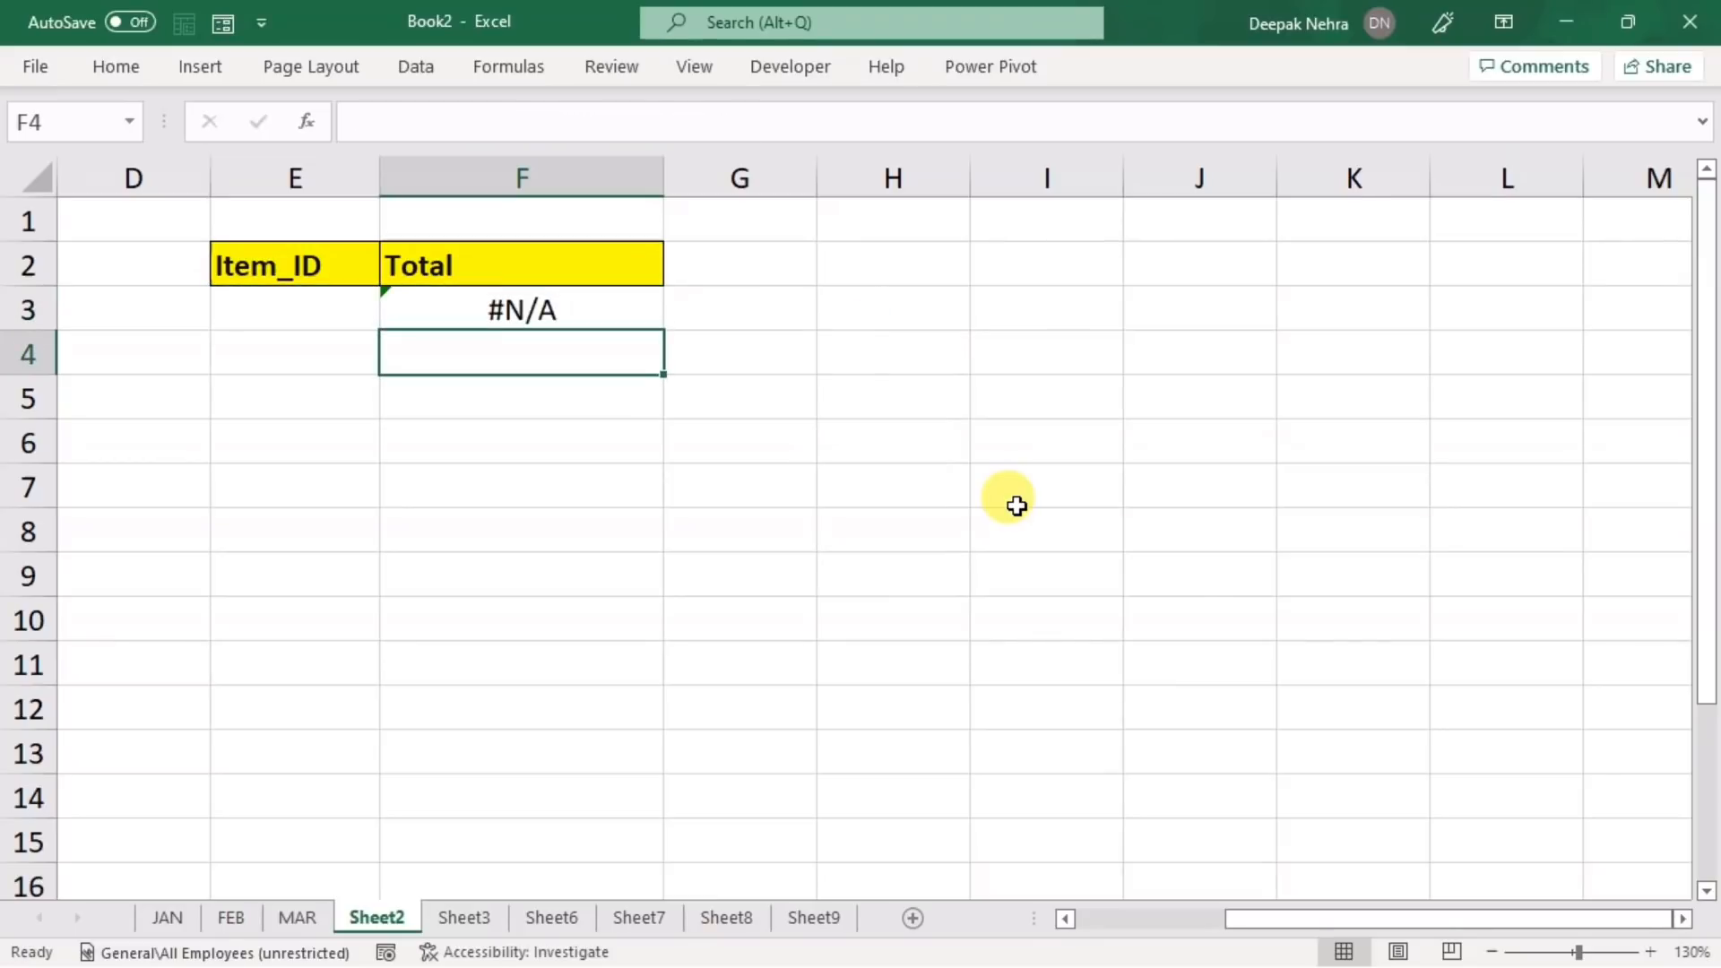
# - Enter j001 as the item ID in cell E3 and compare the returned total with the JAN sheet
pyautogui.click(331, 339)
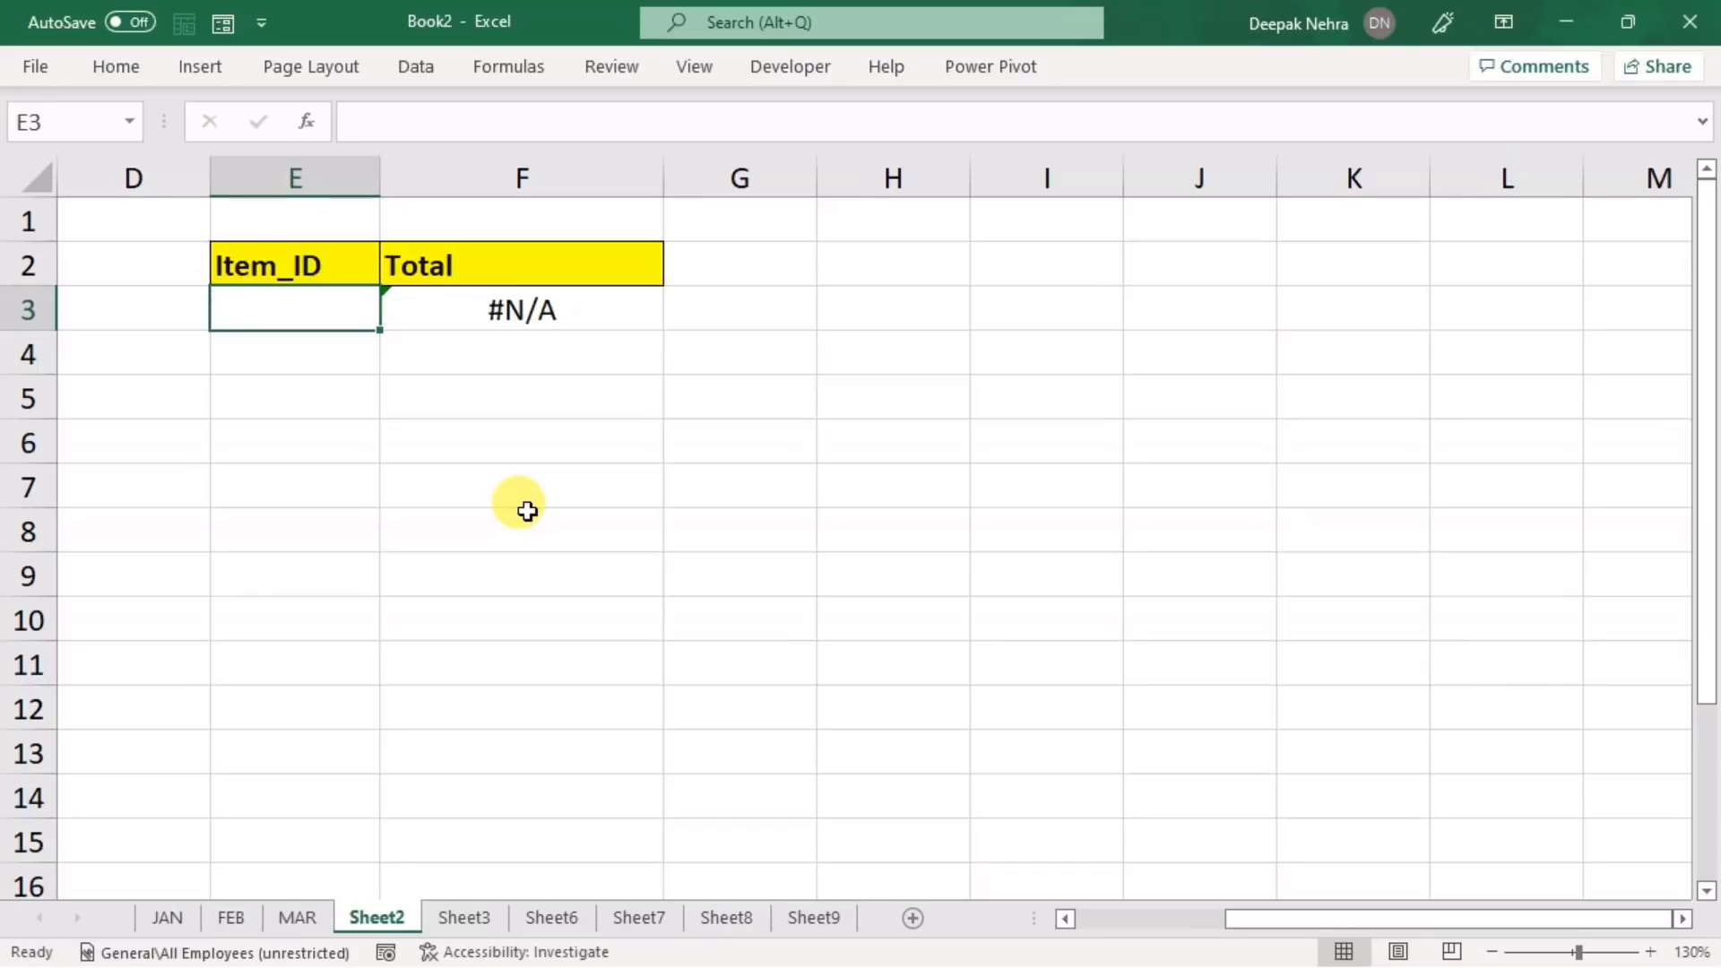
pyautogui.write('j001')
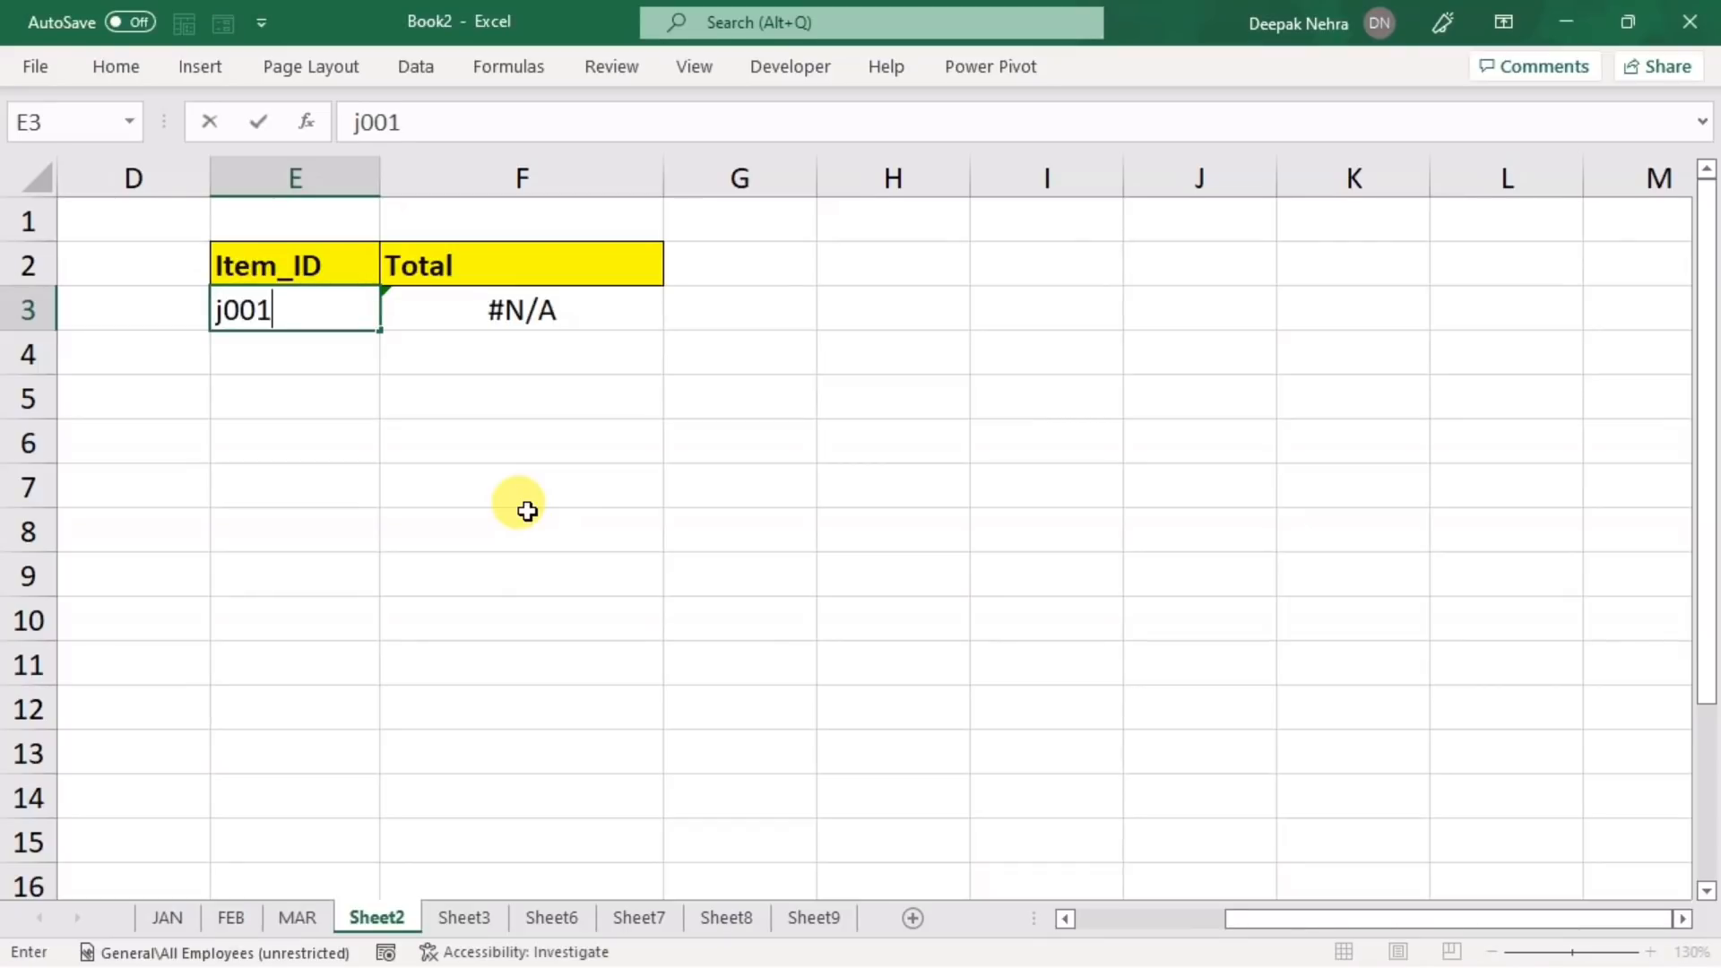
pyautogui.press('Return')
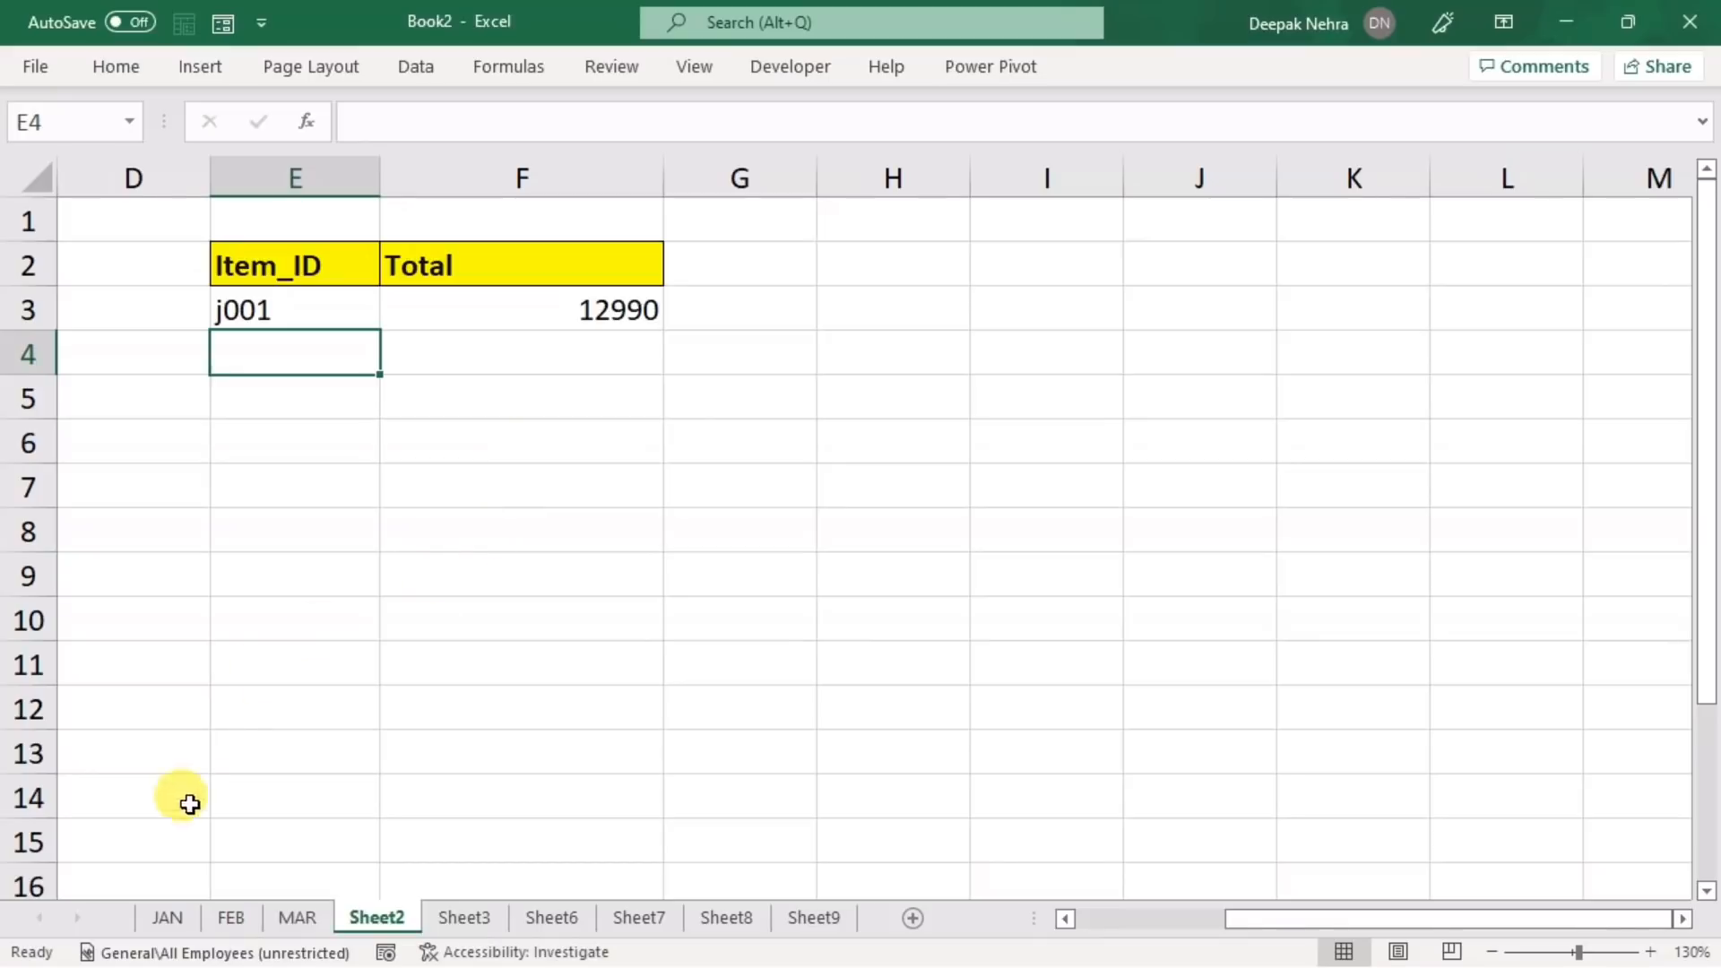
pyautogui.click(169, 914)
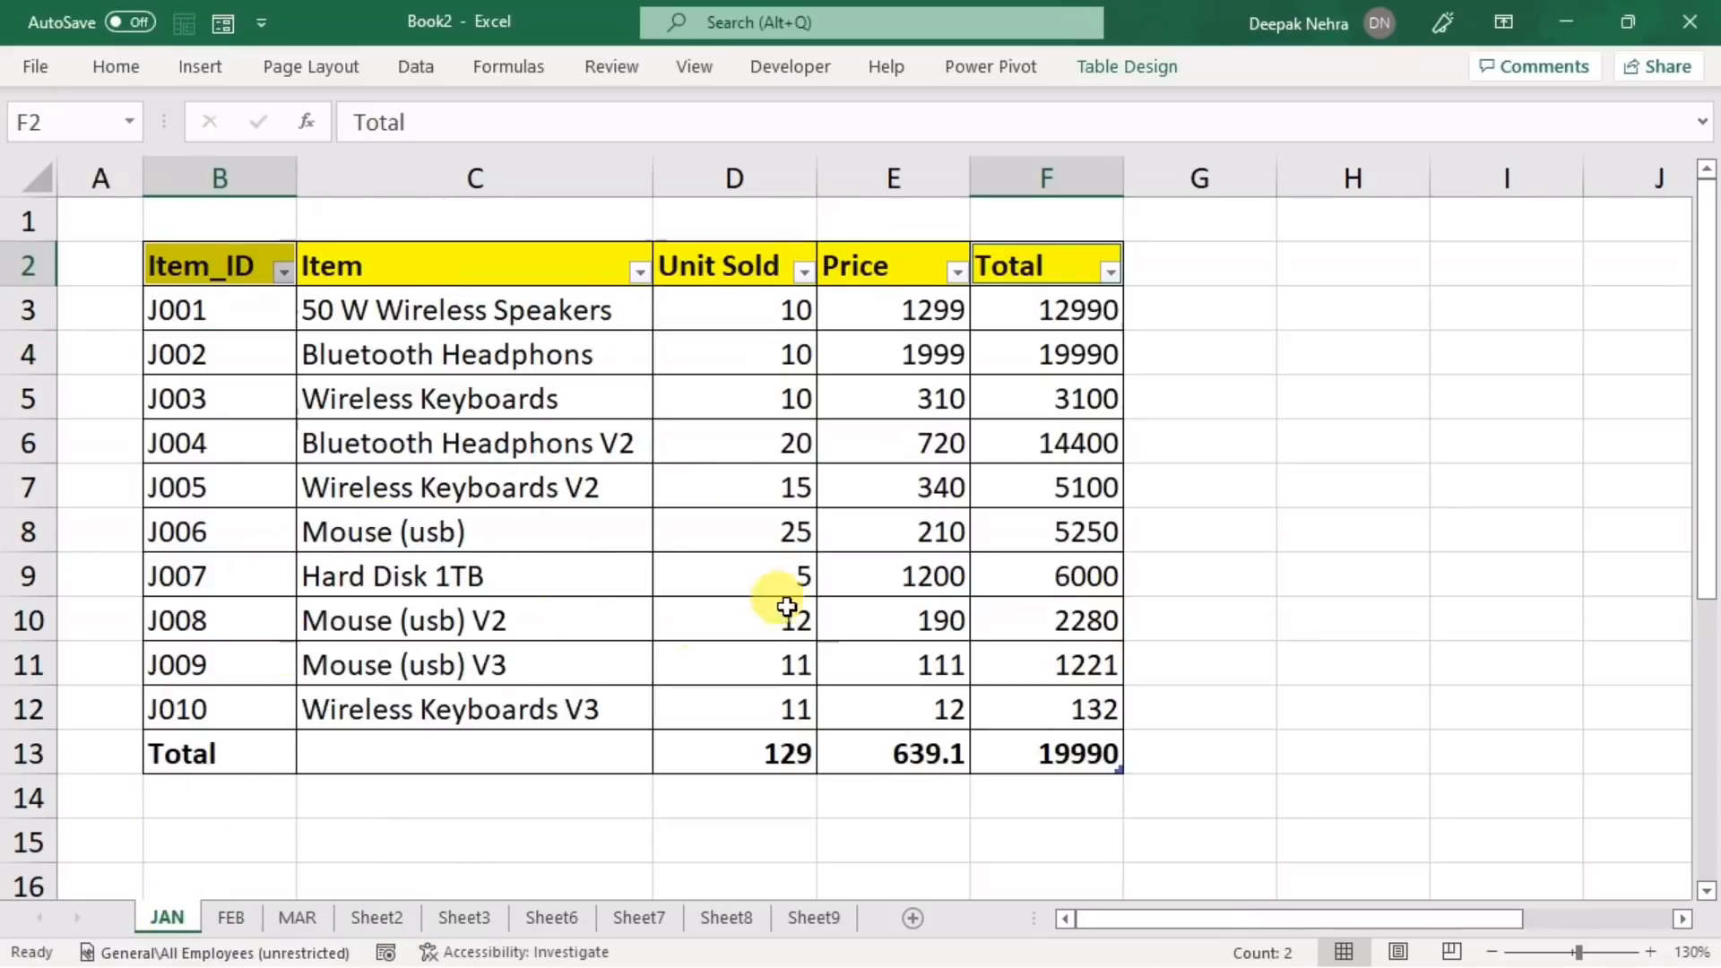
pyautogui.click(369, 916)
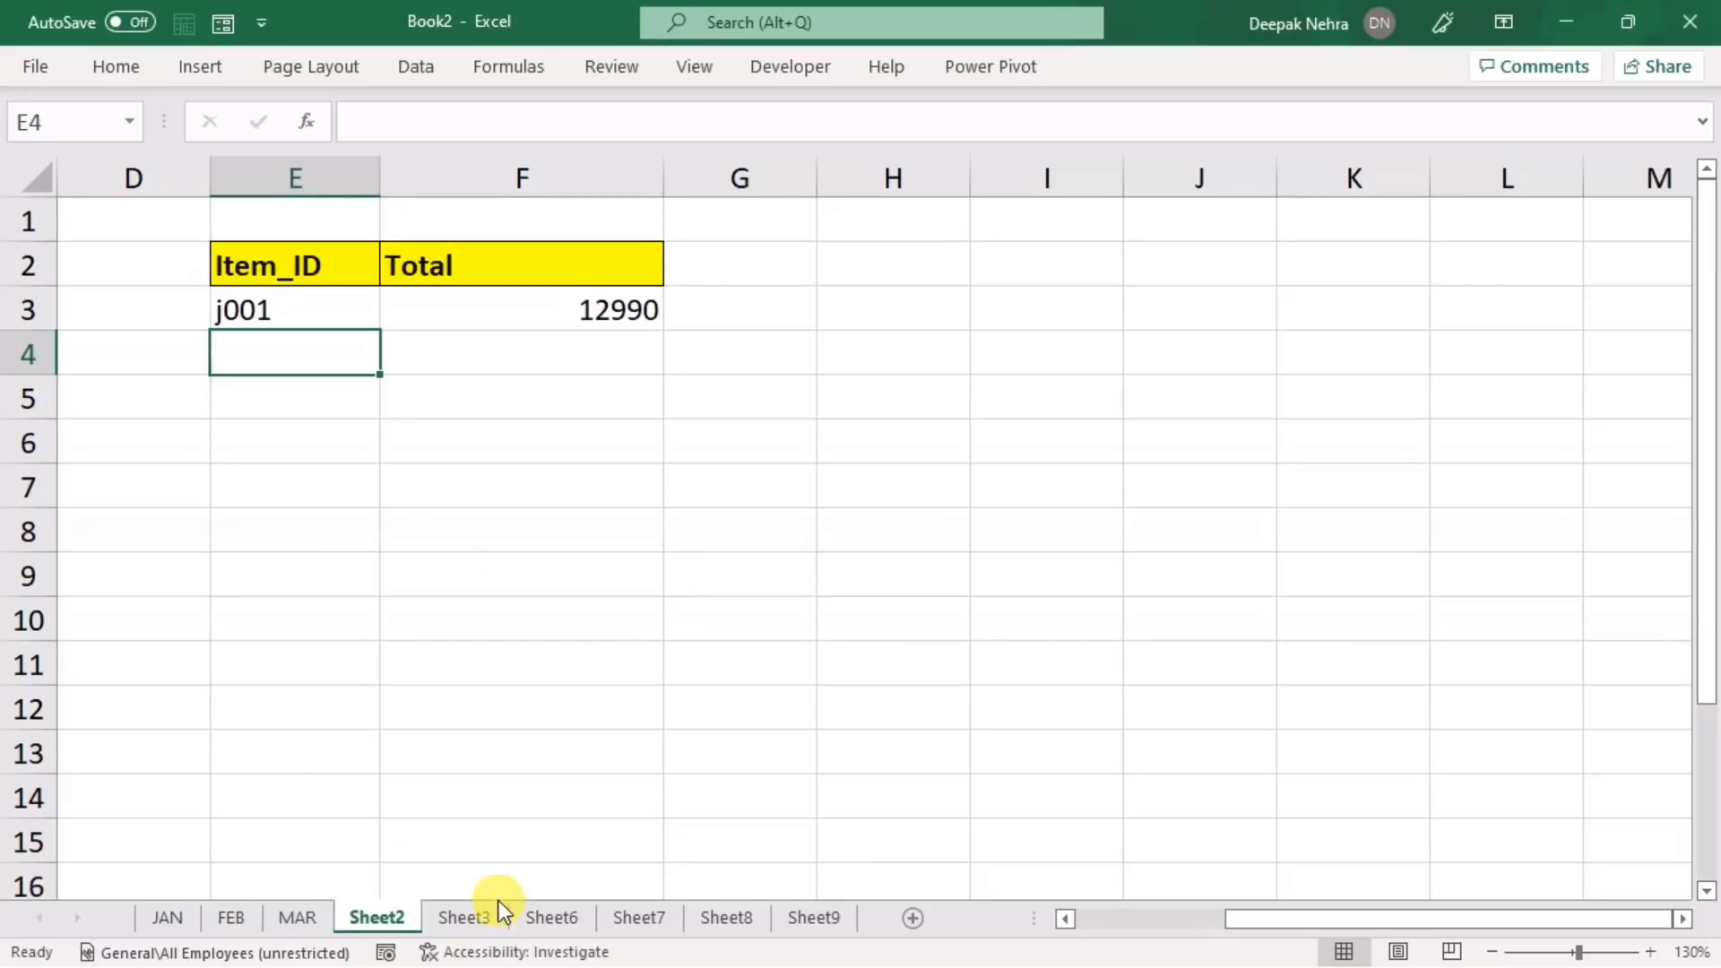
# - Rename the table on Sheet3 that contains the Brand column to xyz
pyautogui.click(475, 917)
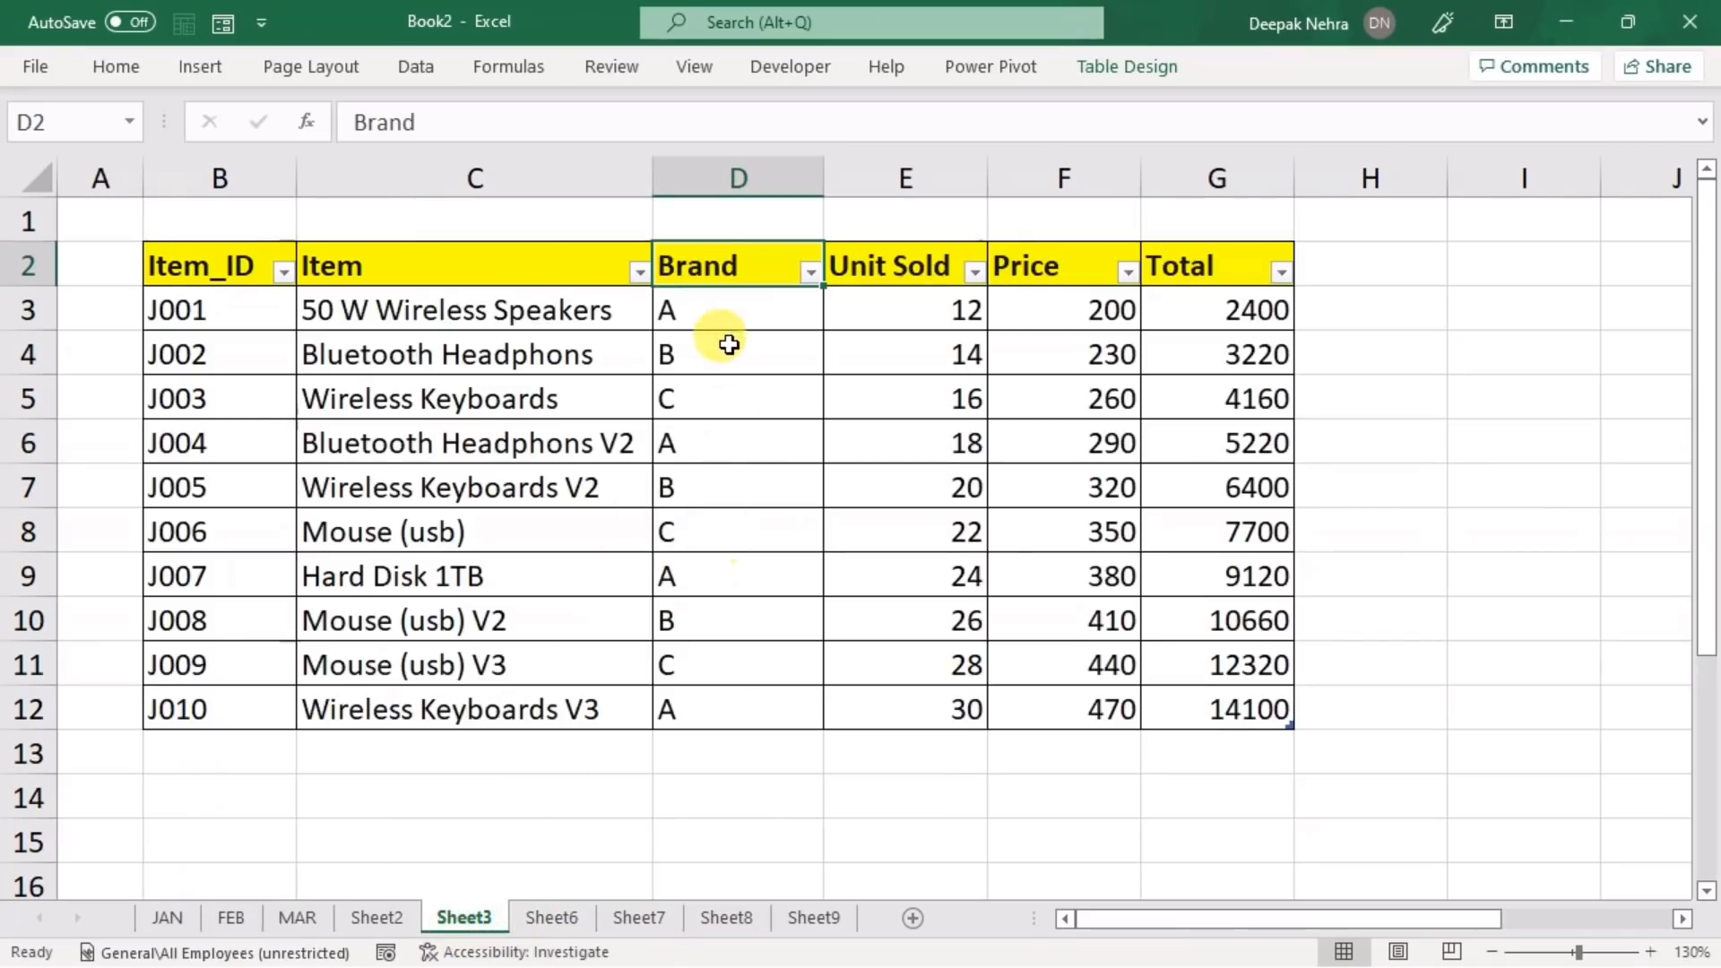
pyautogui.click(787, 428)
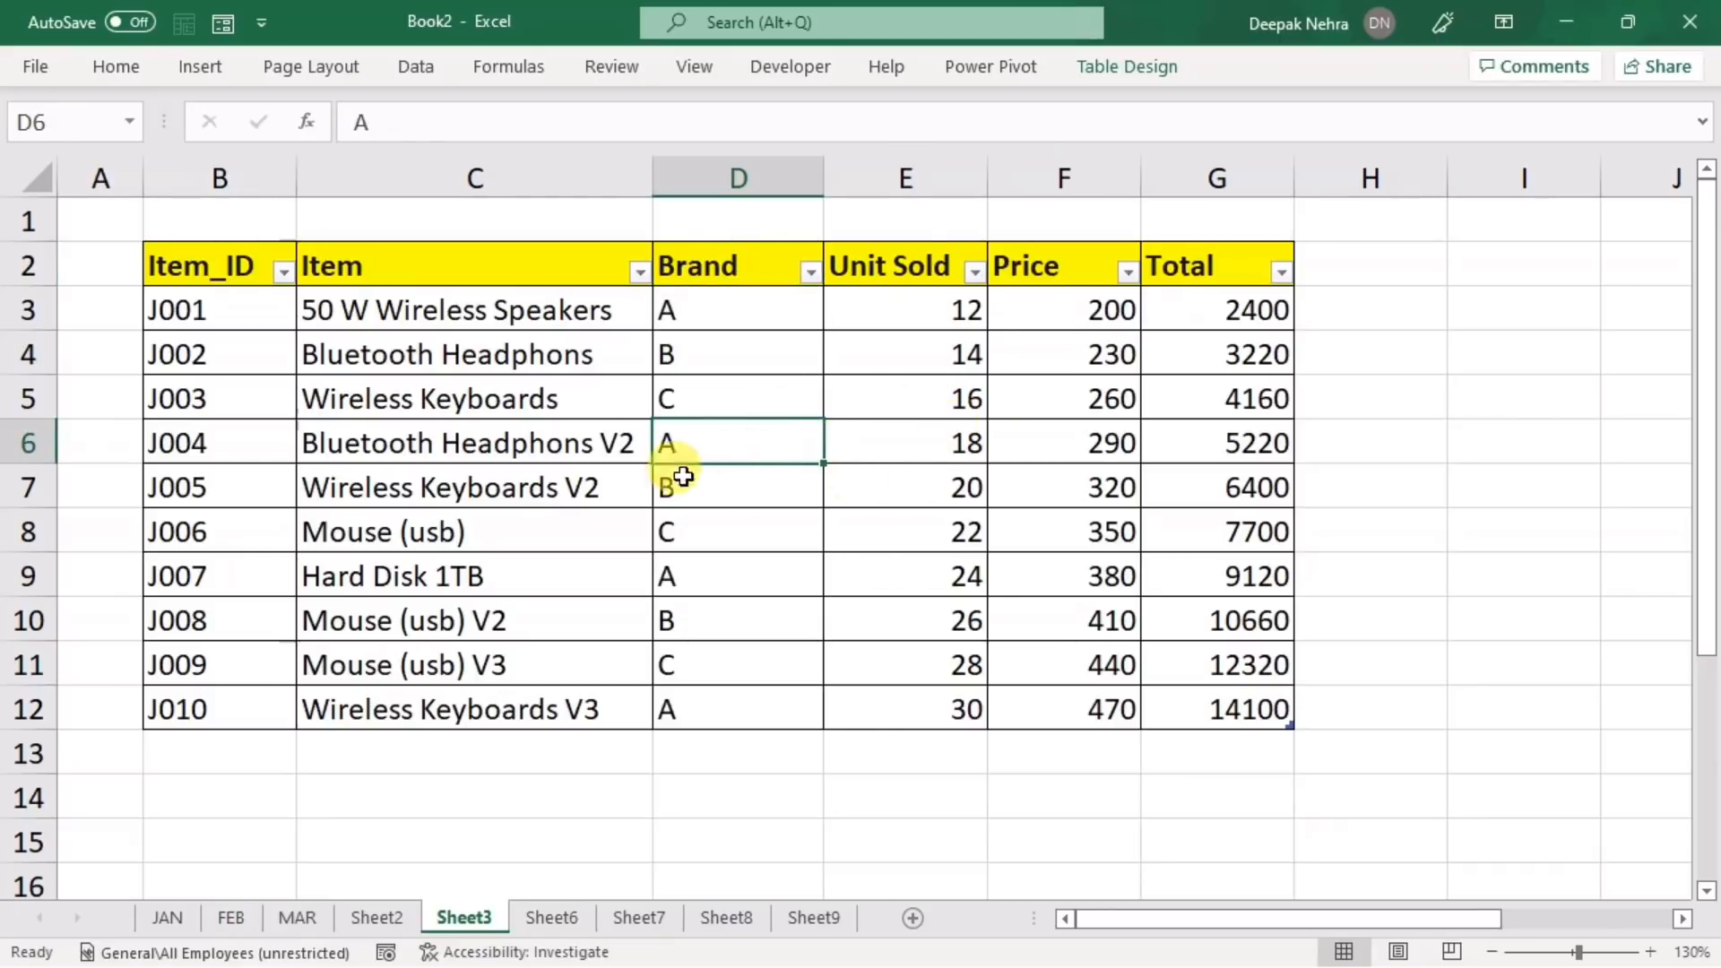
pyautogui.click(1127, 67)
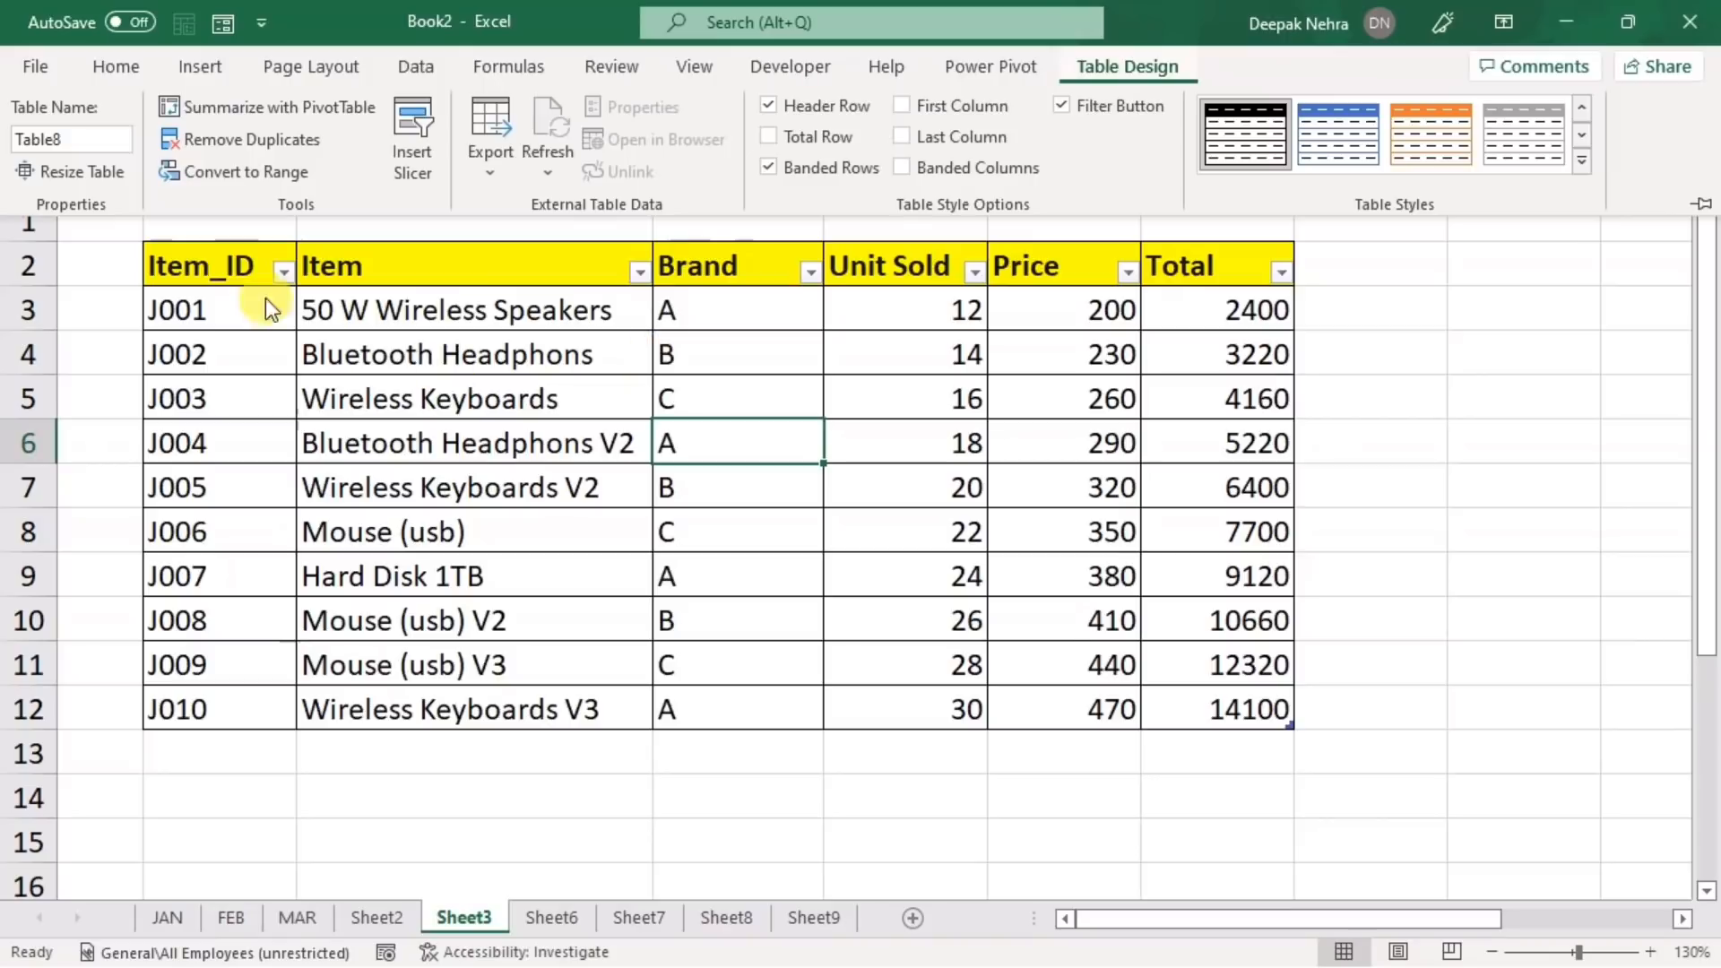
pyautogui.click(83, 139)
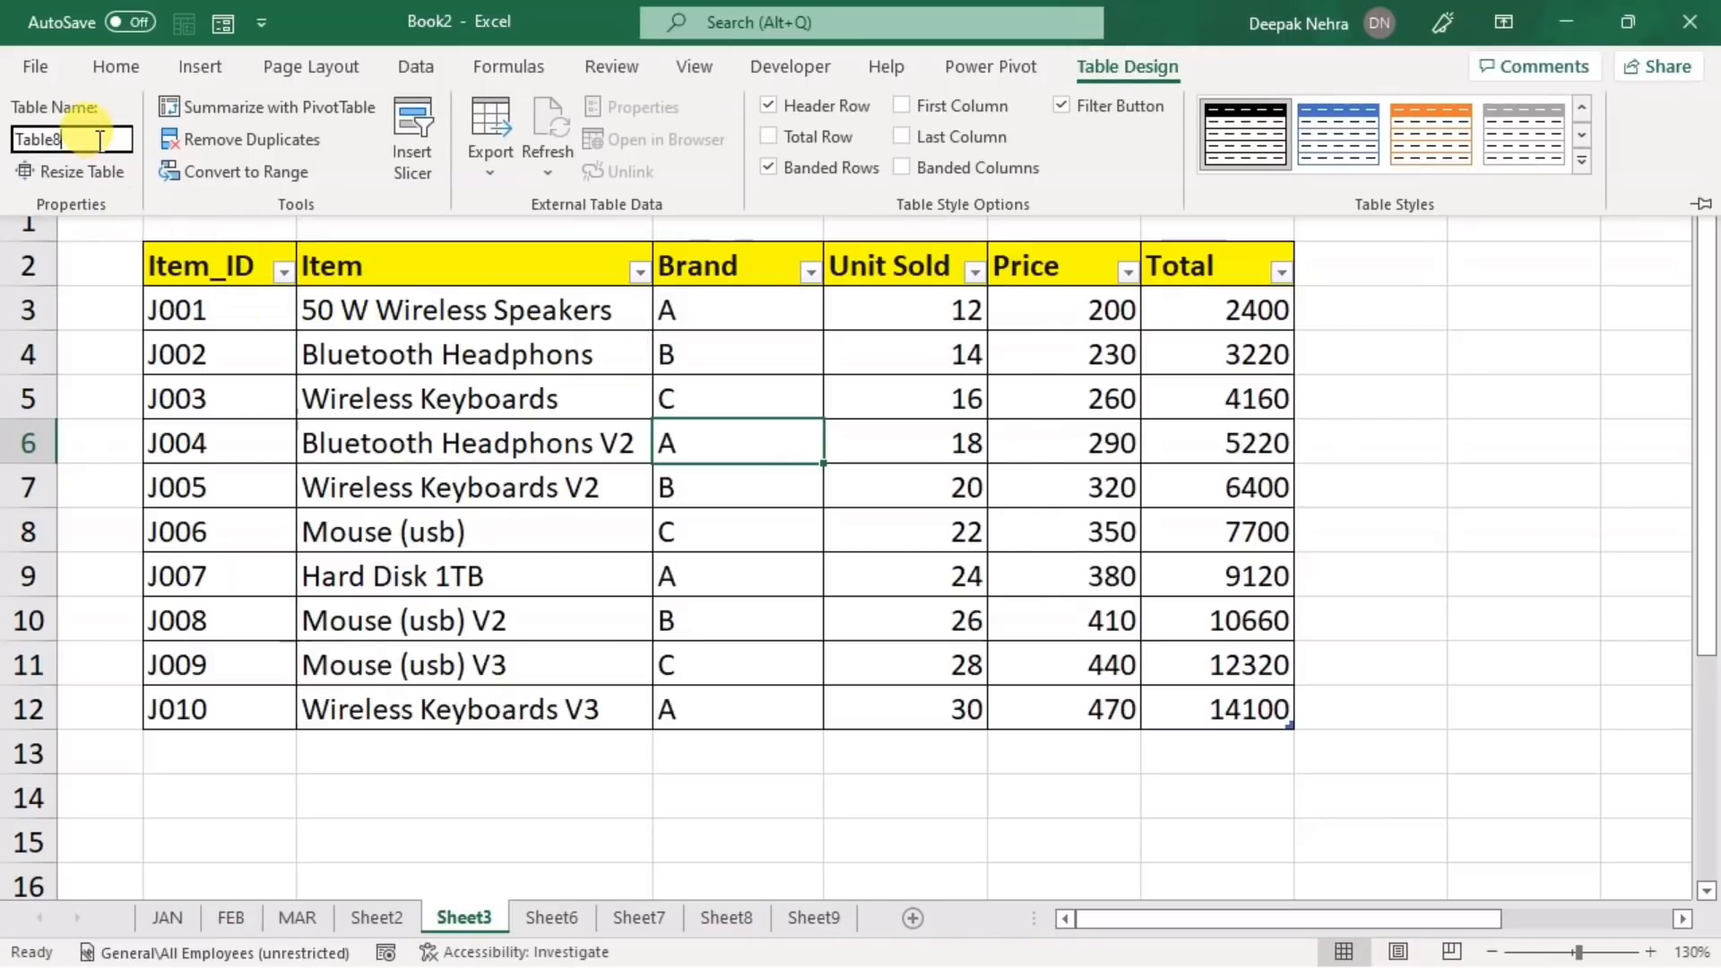
pyautogui.press('BackSpace')
pyautogui.press('BackSpace')
pyautogui.press('BackSpace')
pyautogui.press('BackSpace')
pyautogui.press('BackSpace')
pyautogui.press('BackSpace')
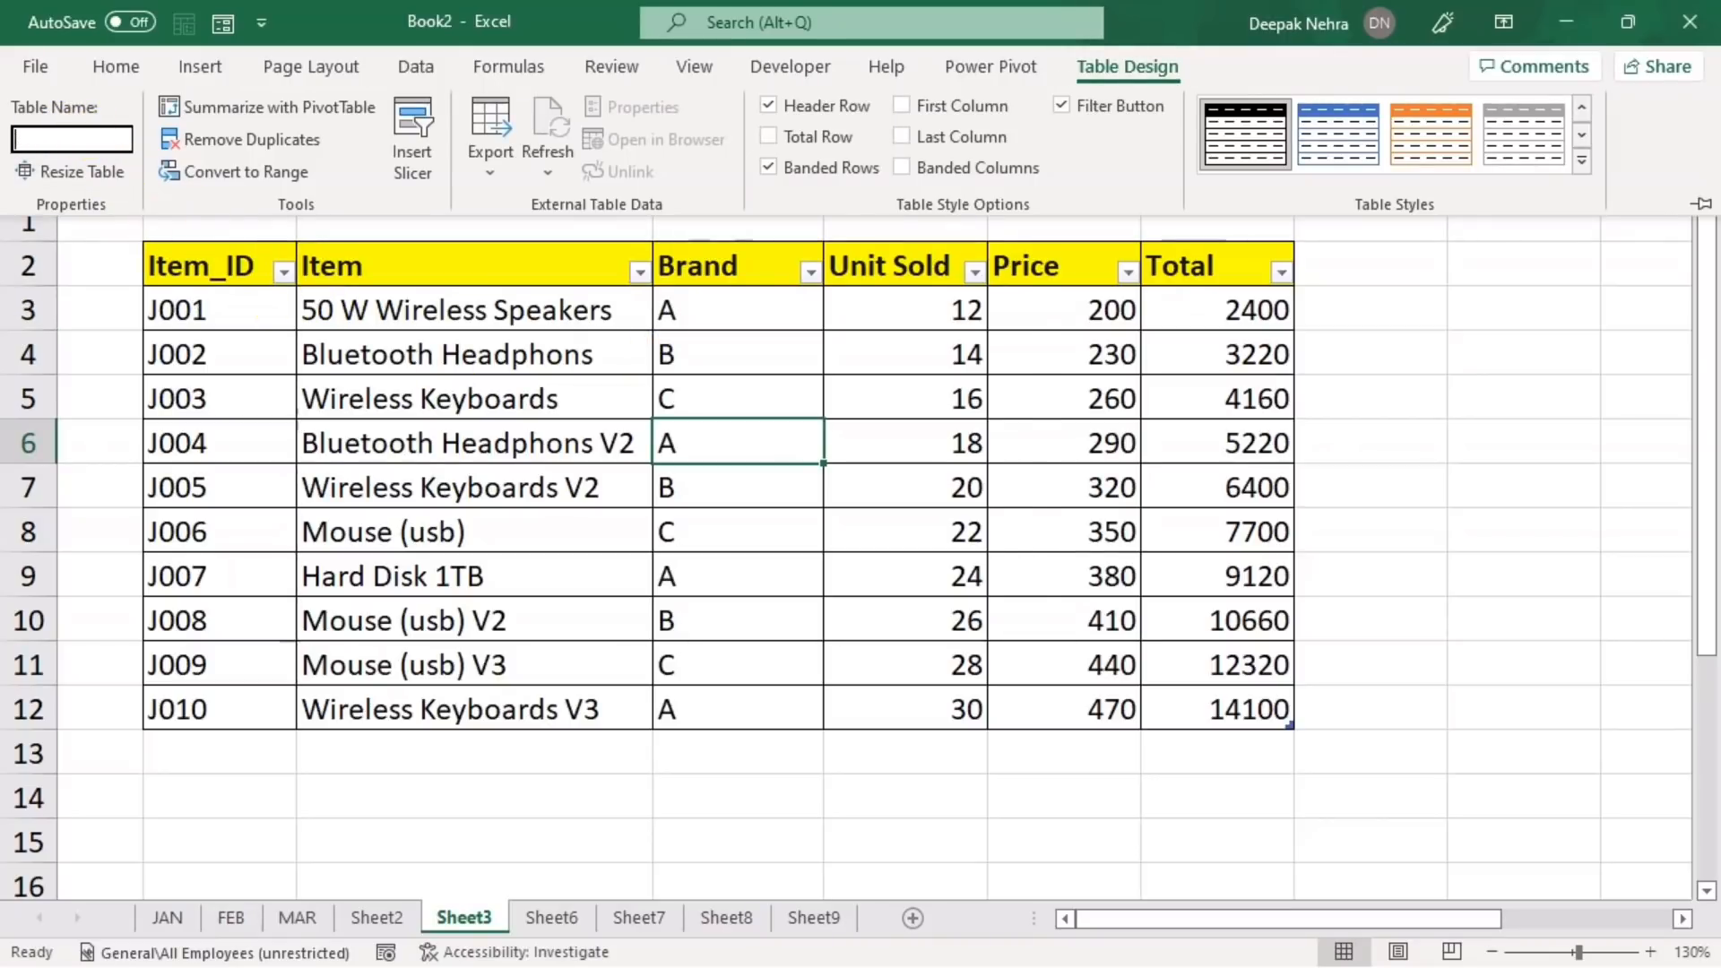
pyautogui.write('xyz')
pyautogui.press('Return')
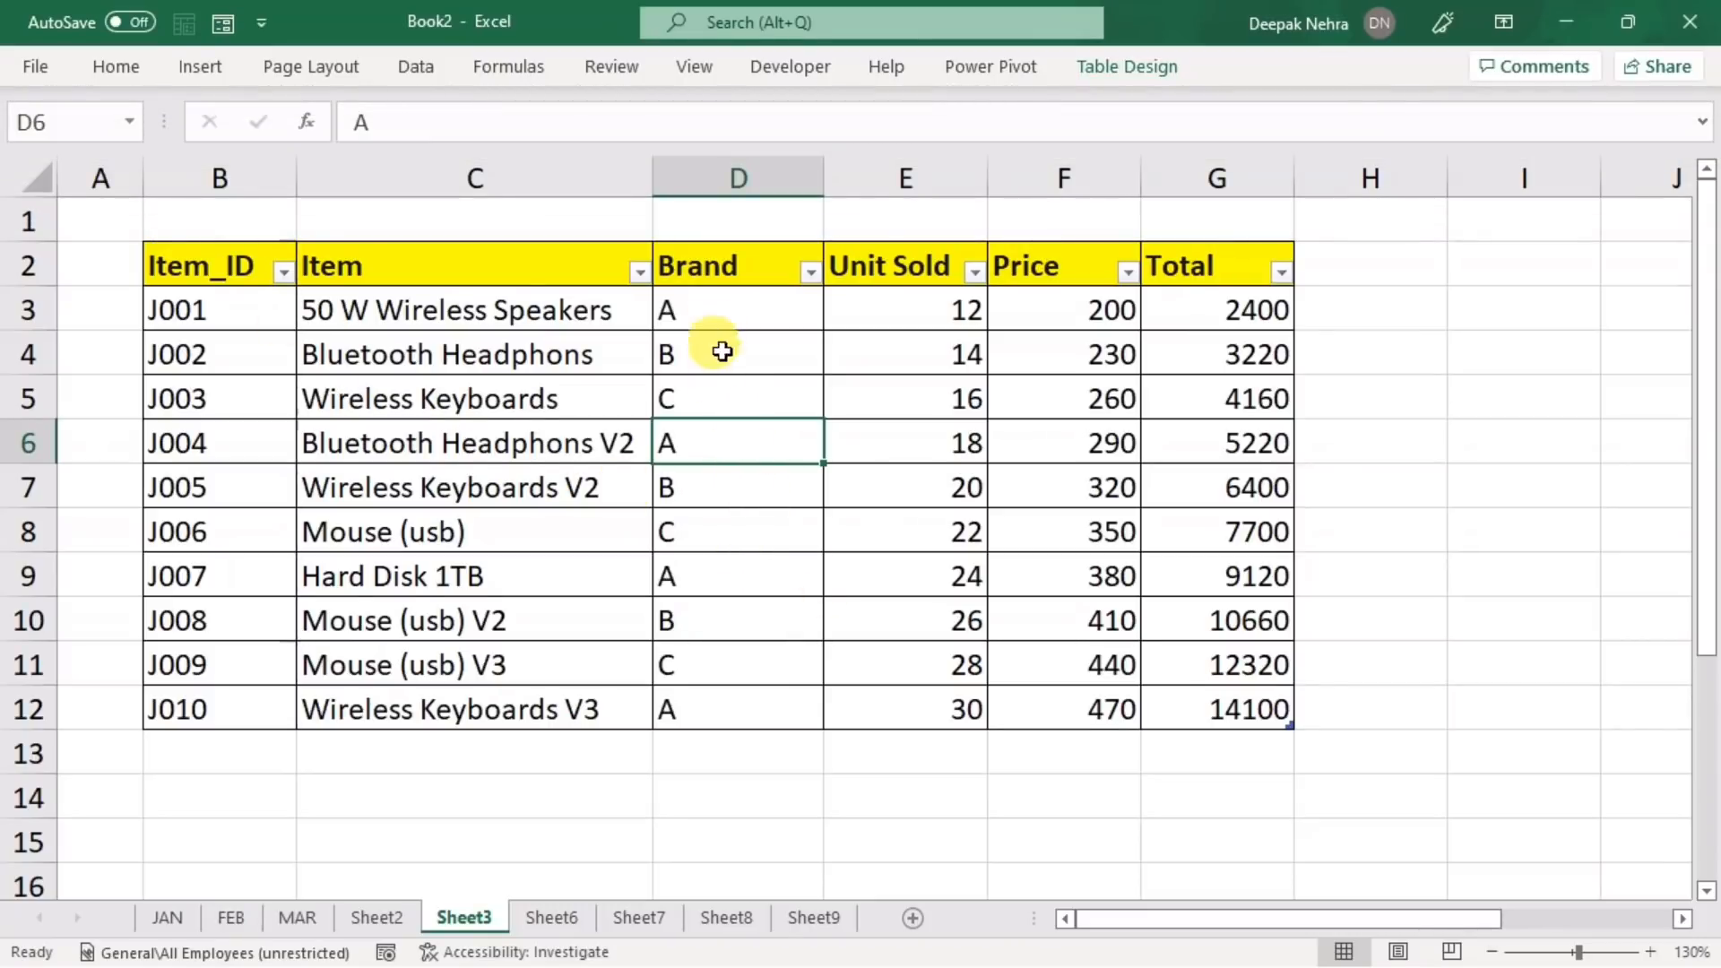
# - Copy the Brand and Total headers from the Sheet3 table into cells E7:F7 of Sheet2
pyautogui.click(711, 274)
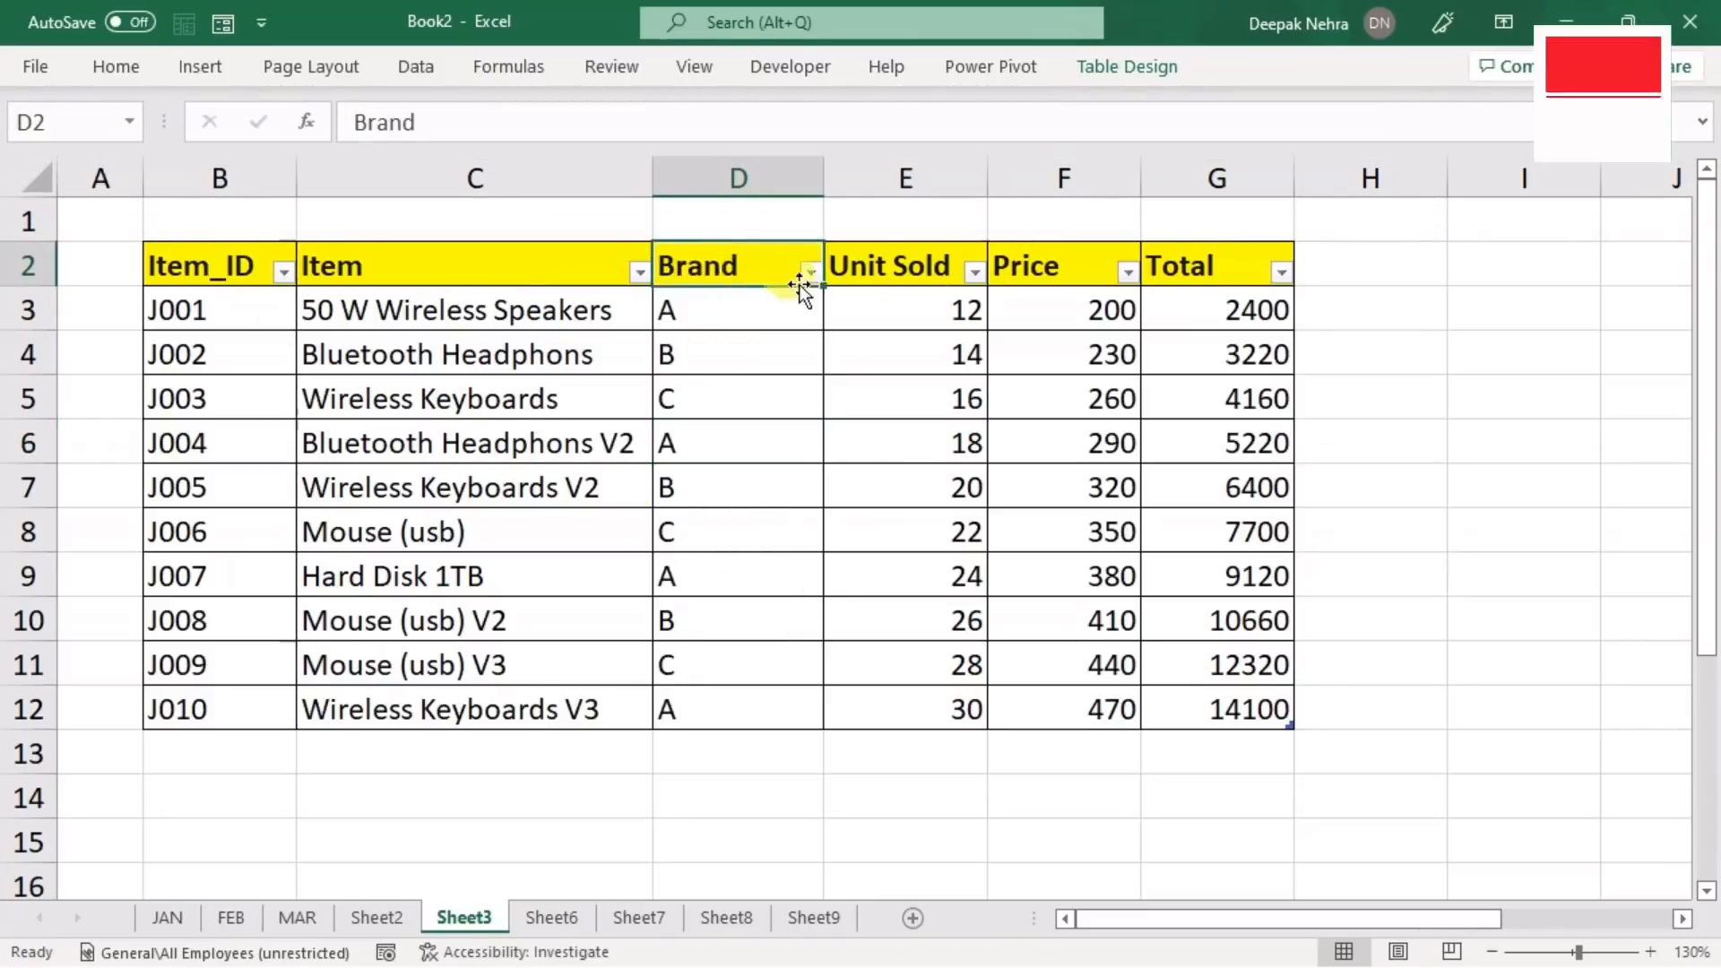
pyautogui.keyDown('ctrl'); pyautogui.click(1174, 271); pyautogui.keyUp('ctrl')
pyautogui.hotkey('ctrl', 'c')
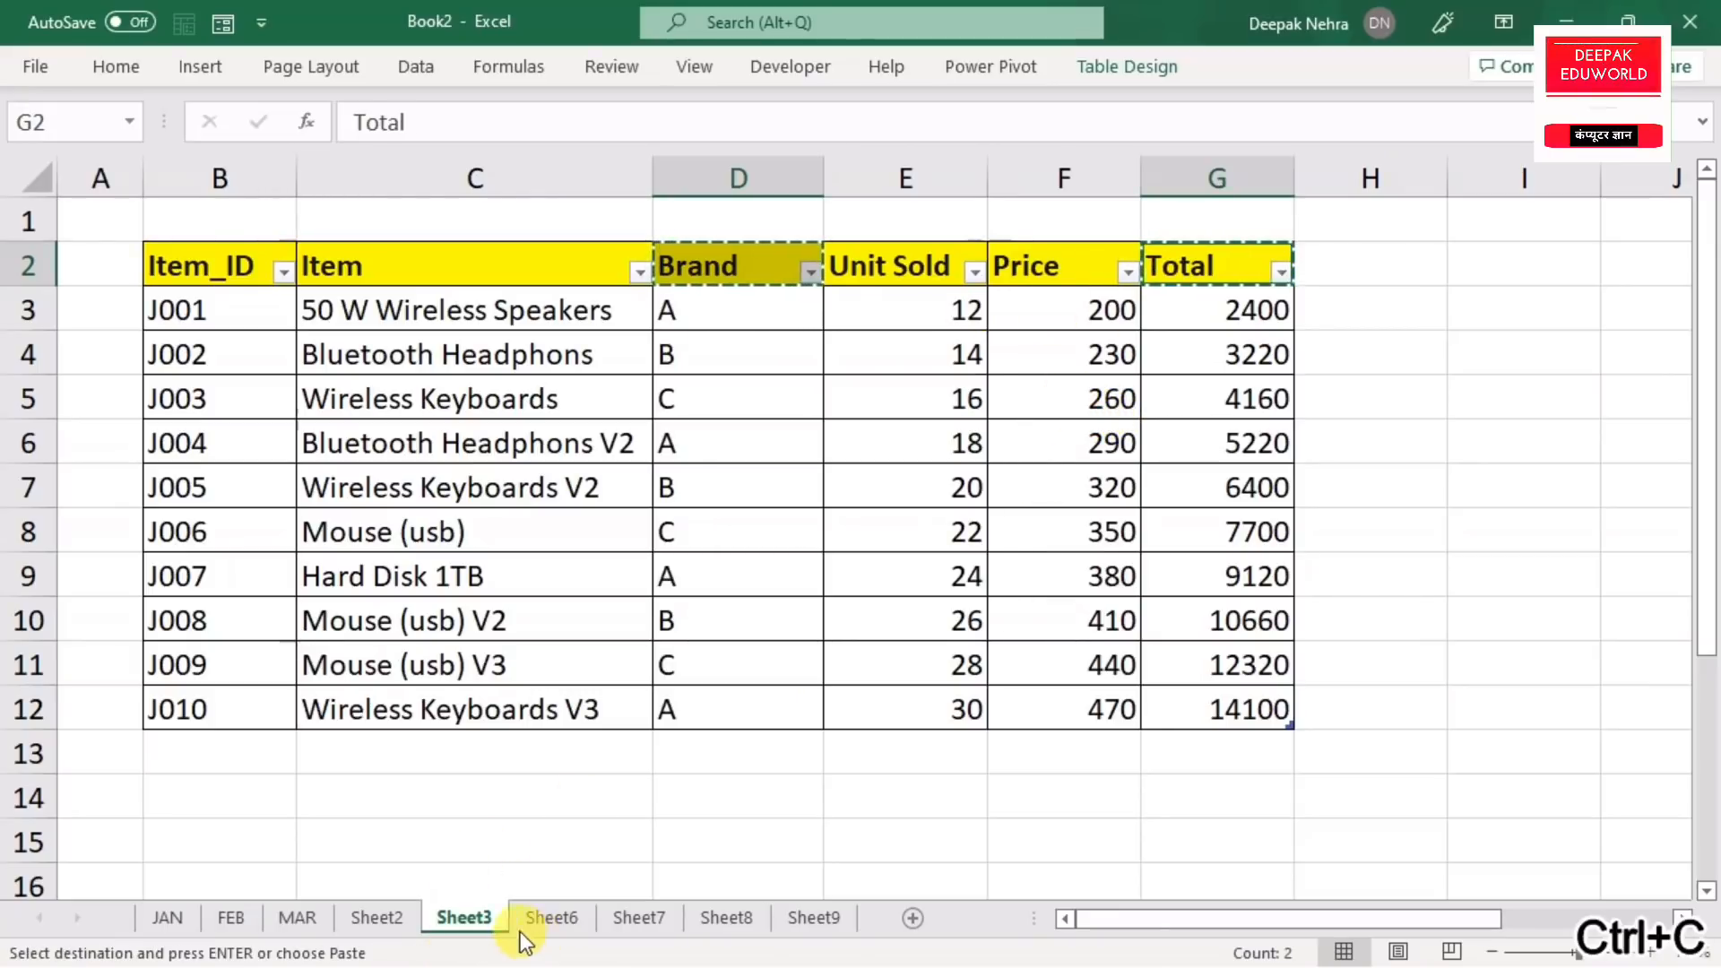
pyautogui.click(376, 917)
pyautogui.click(301, 468)
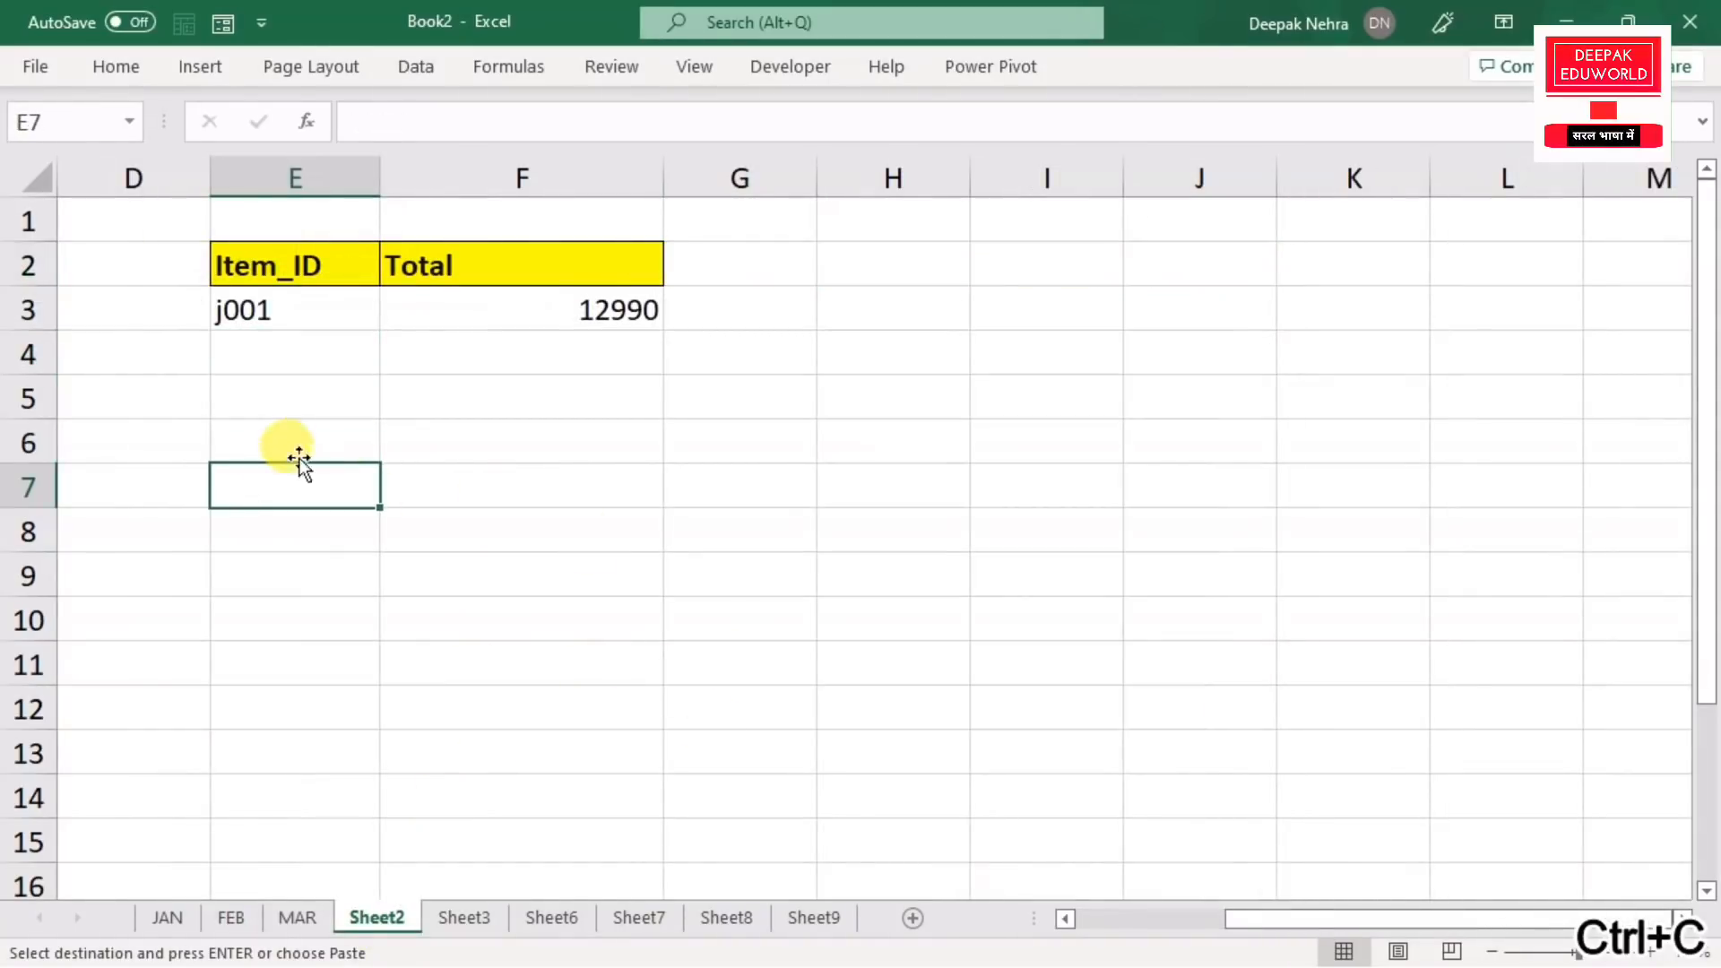
pyautogui.hotkey('ctrl', 'v')
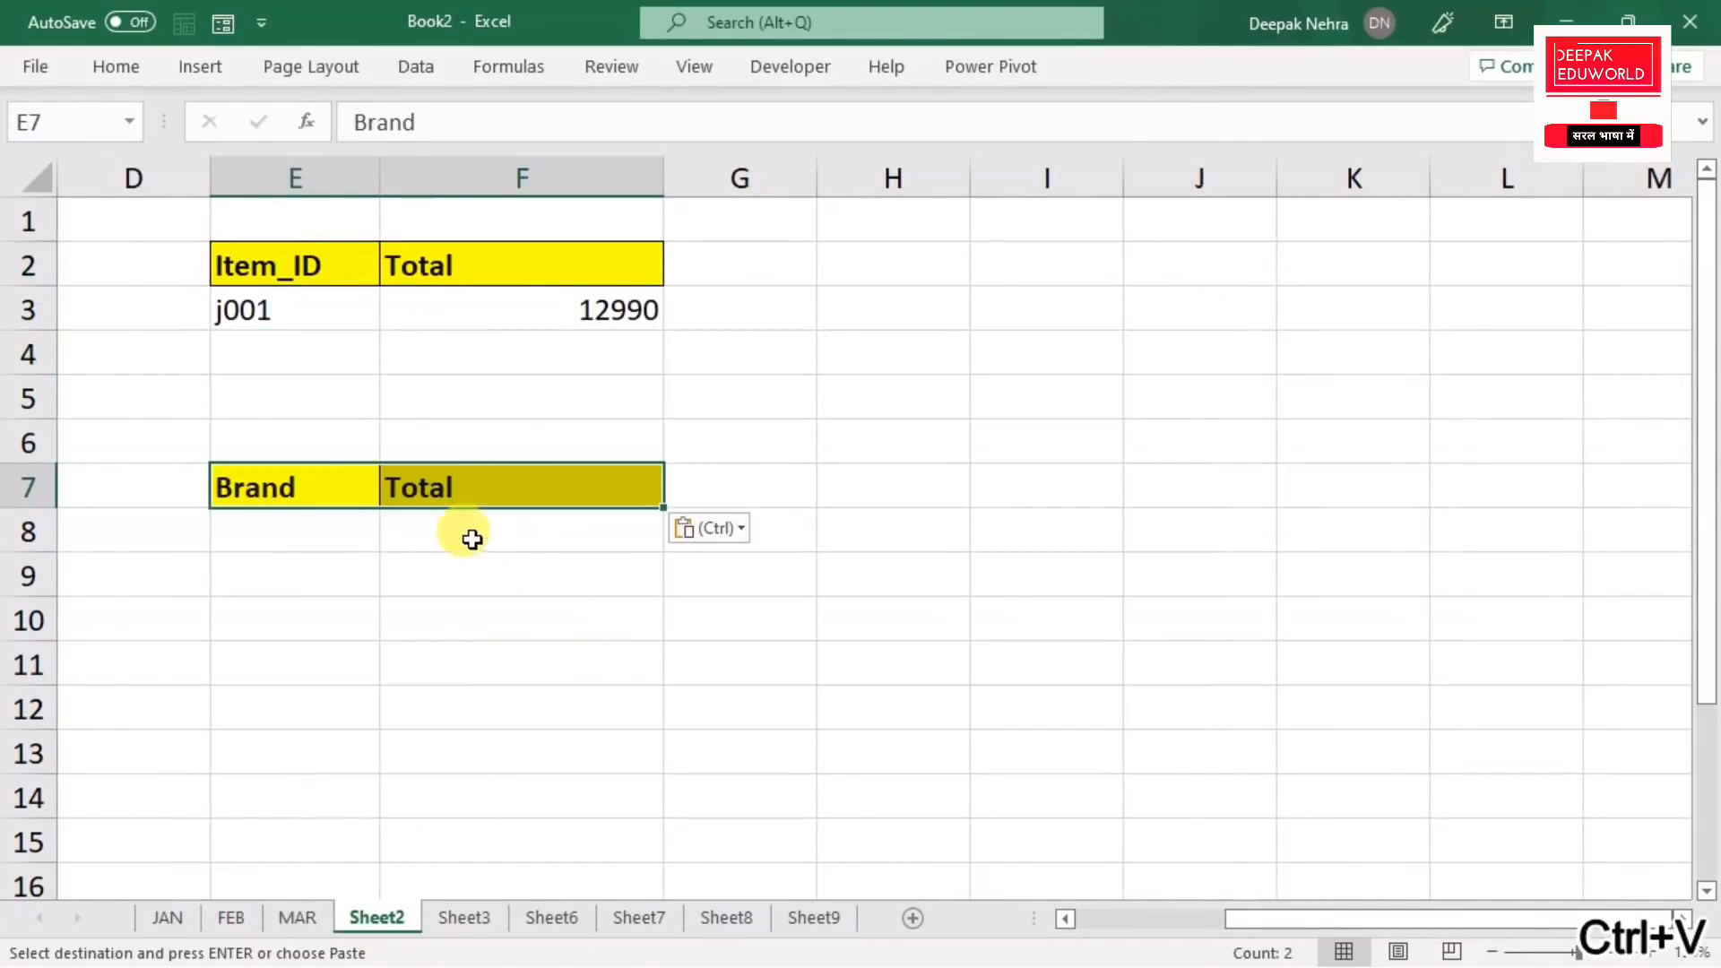
# - Start a SUMIF formula in cell F8 with the xyz table's brand column, xyz[Brand], as its range
pyautogui.click(296, 529)
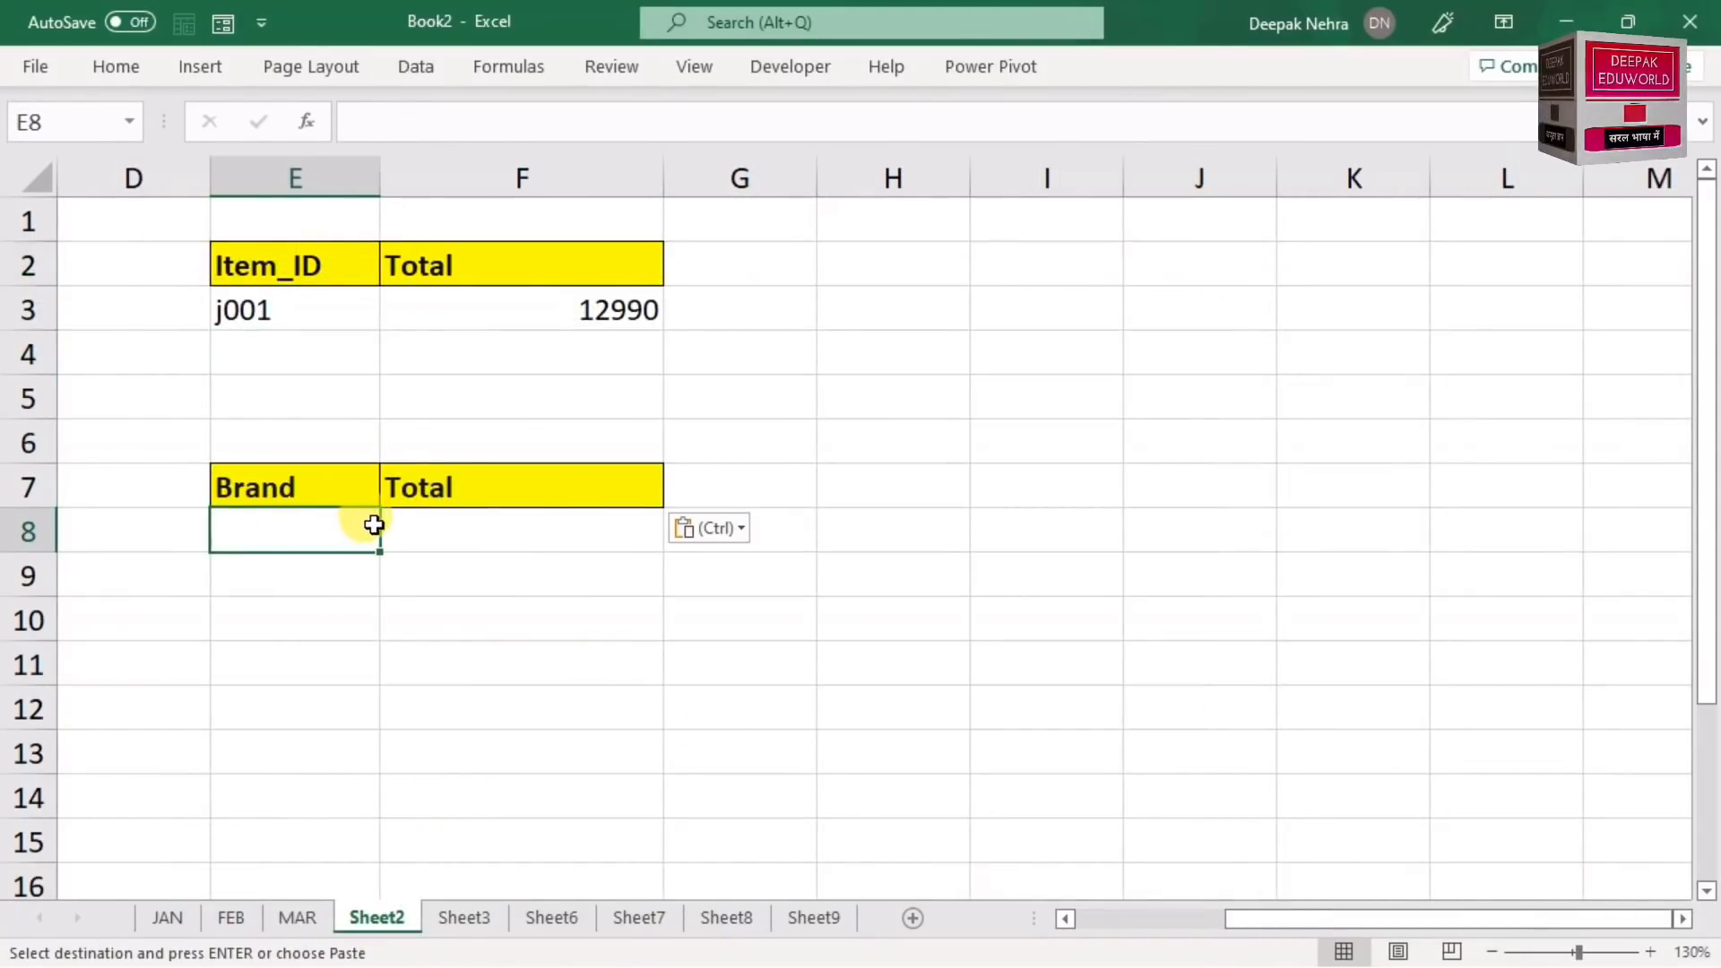
pyautogui.click(467, 535)
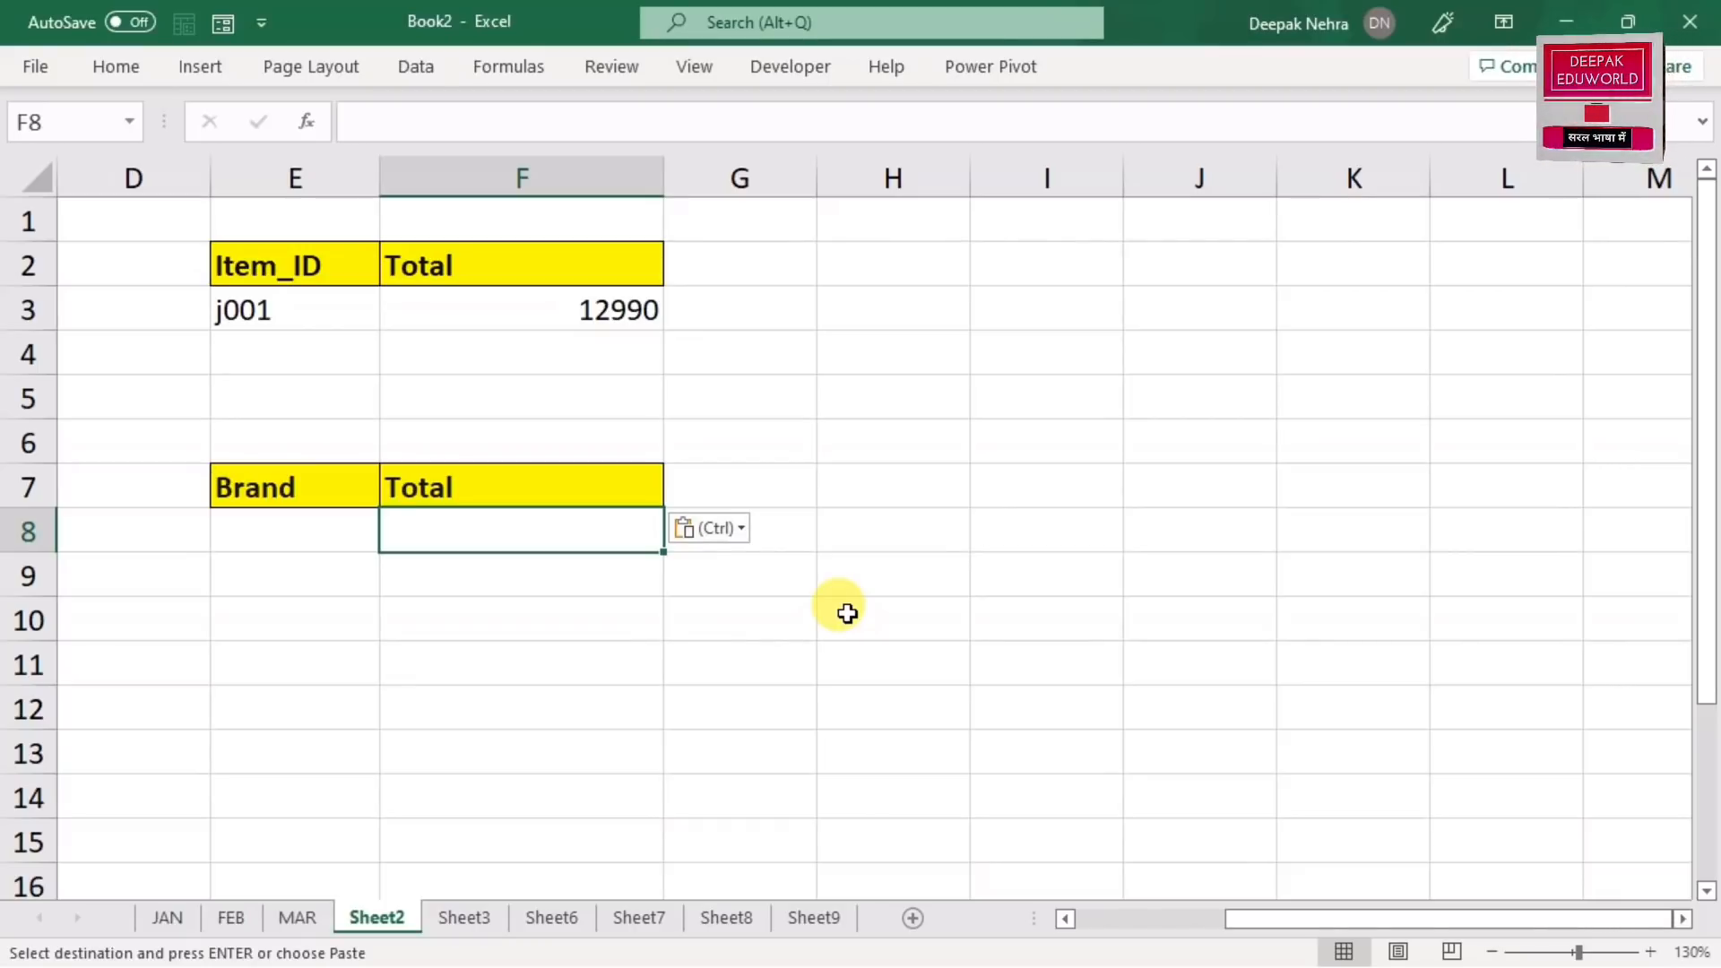
pyautogui.write('=sumif')
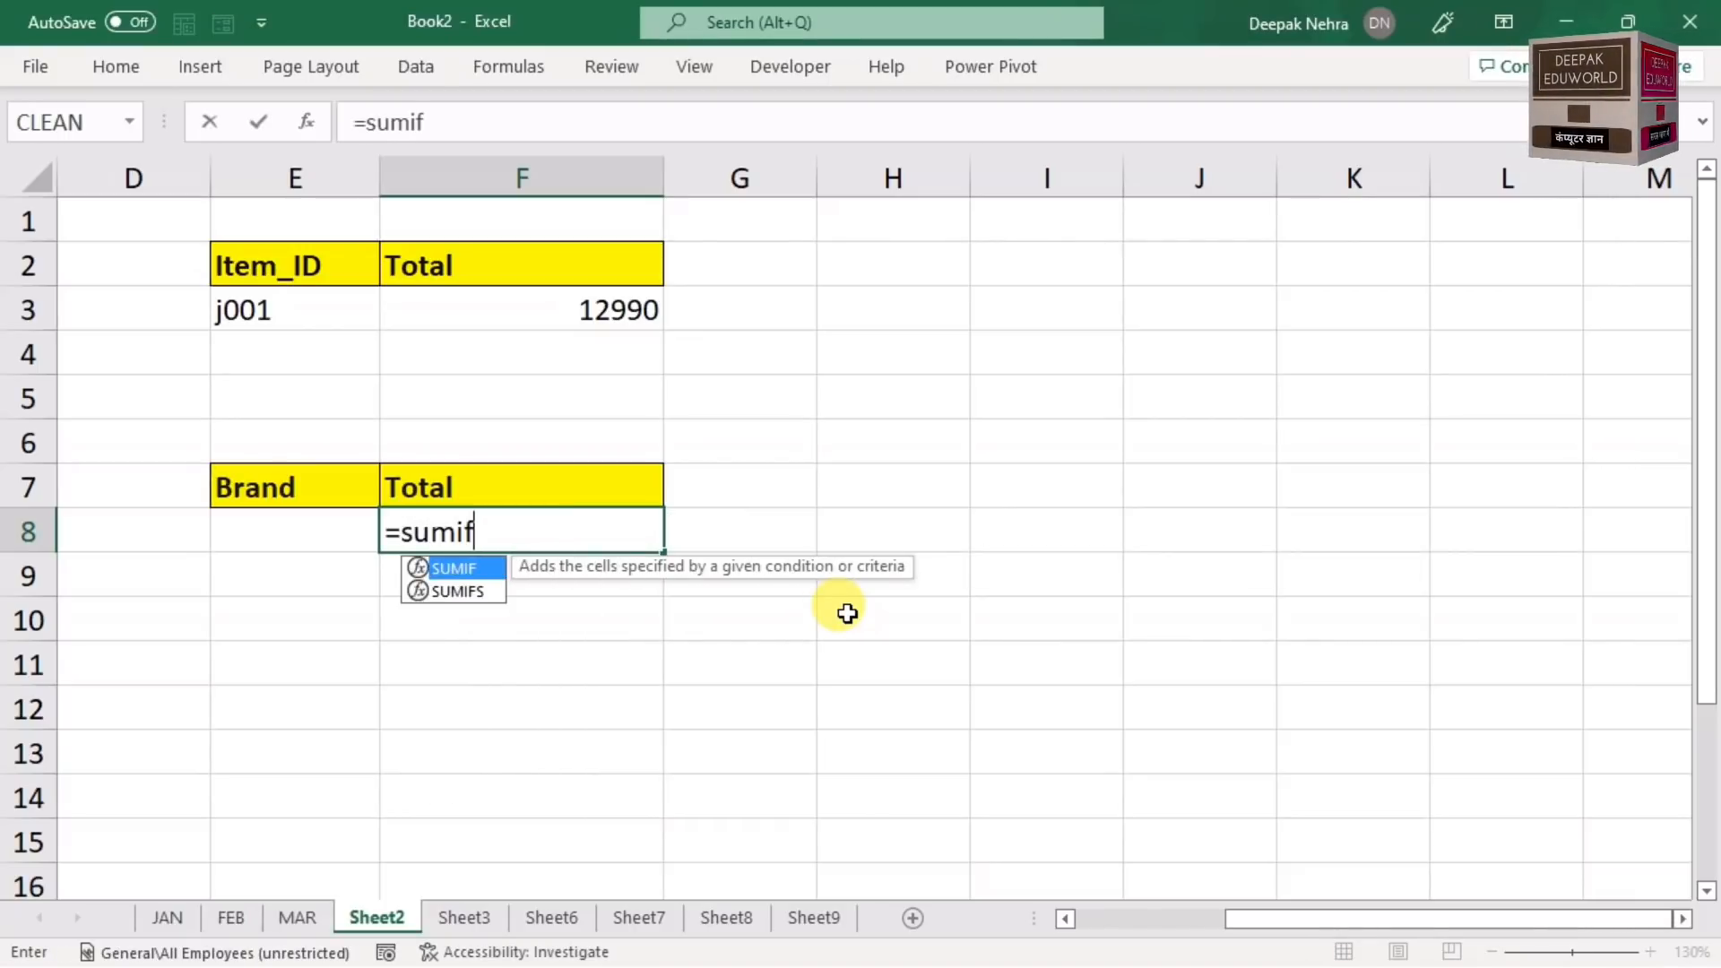
pyautogui.write('(')
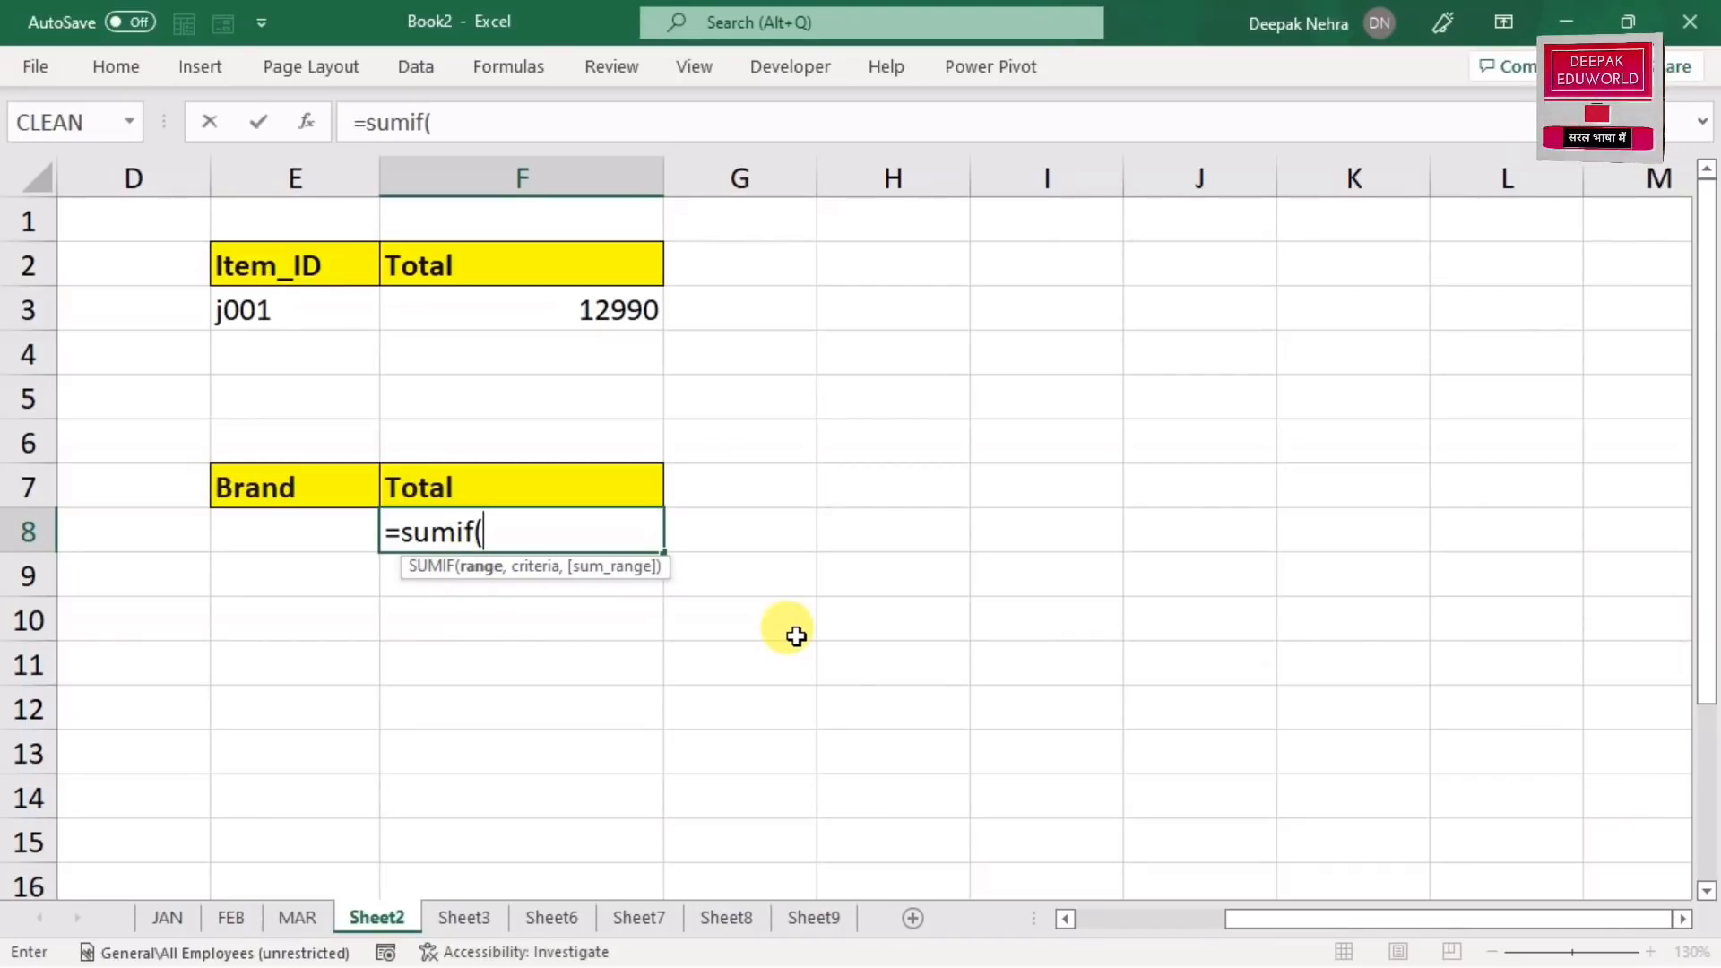
pyautogui.write('xyz')
pyautogui.press('Tab')
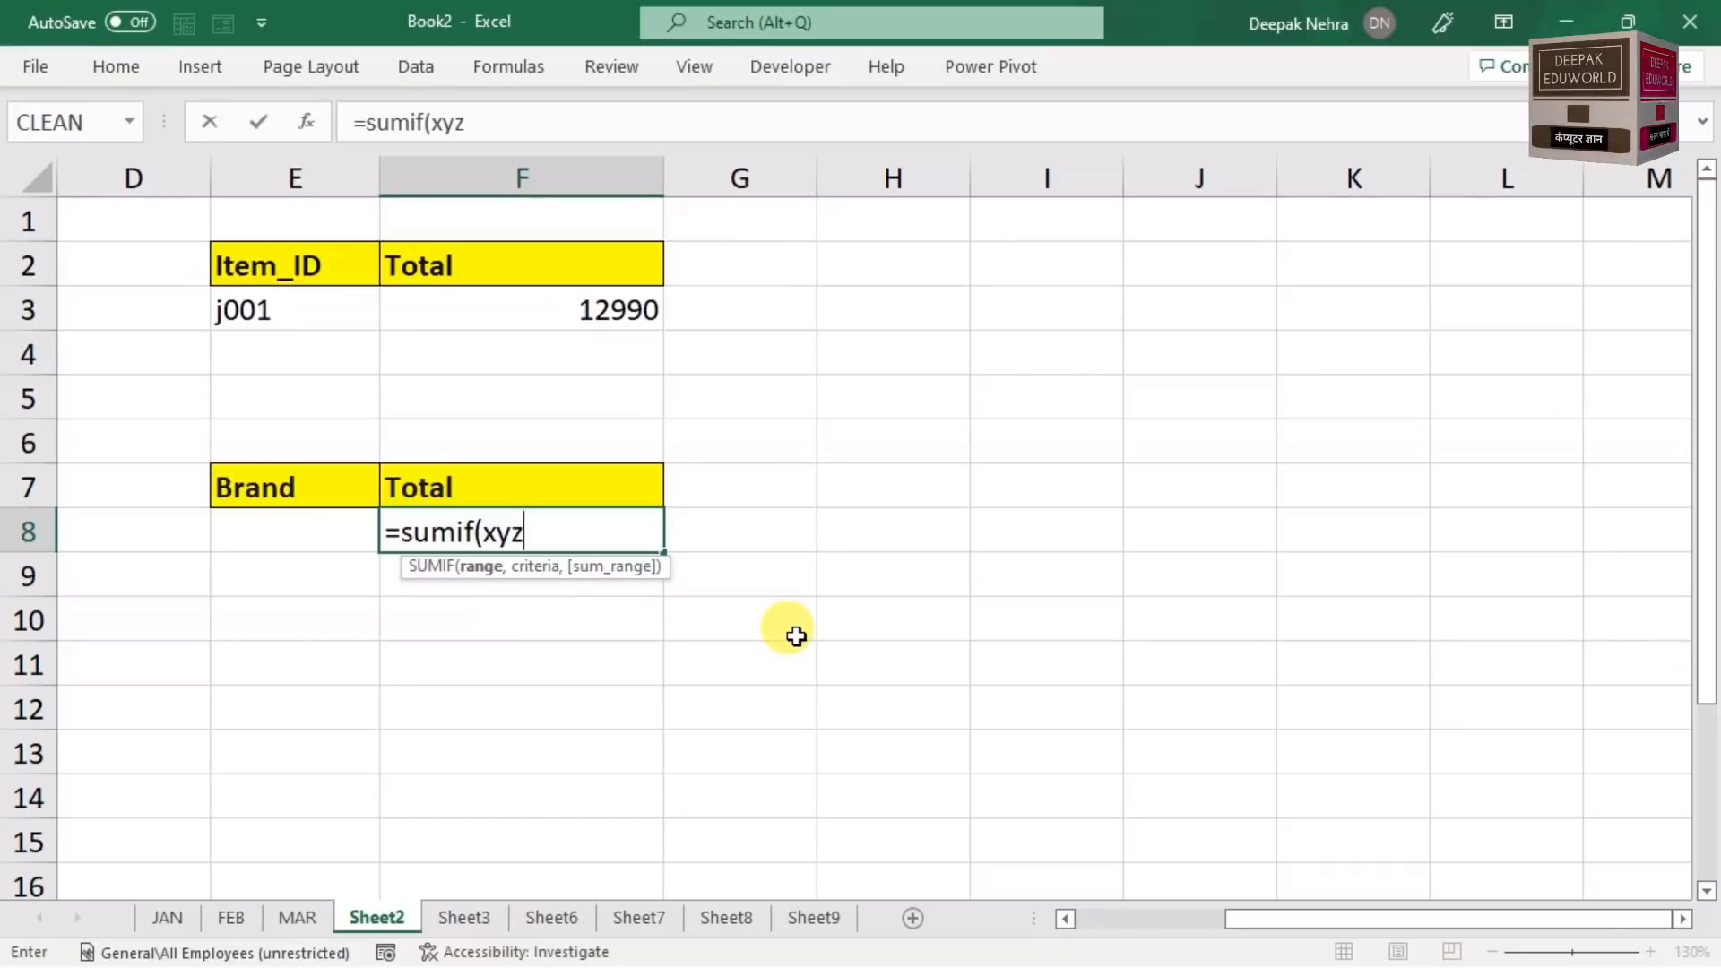
pyautogui.write('[')
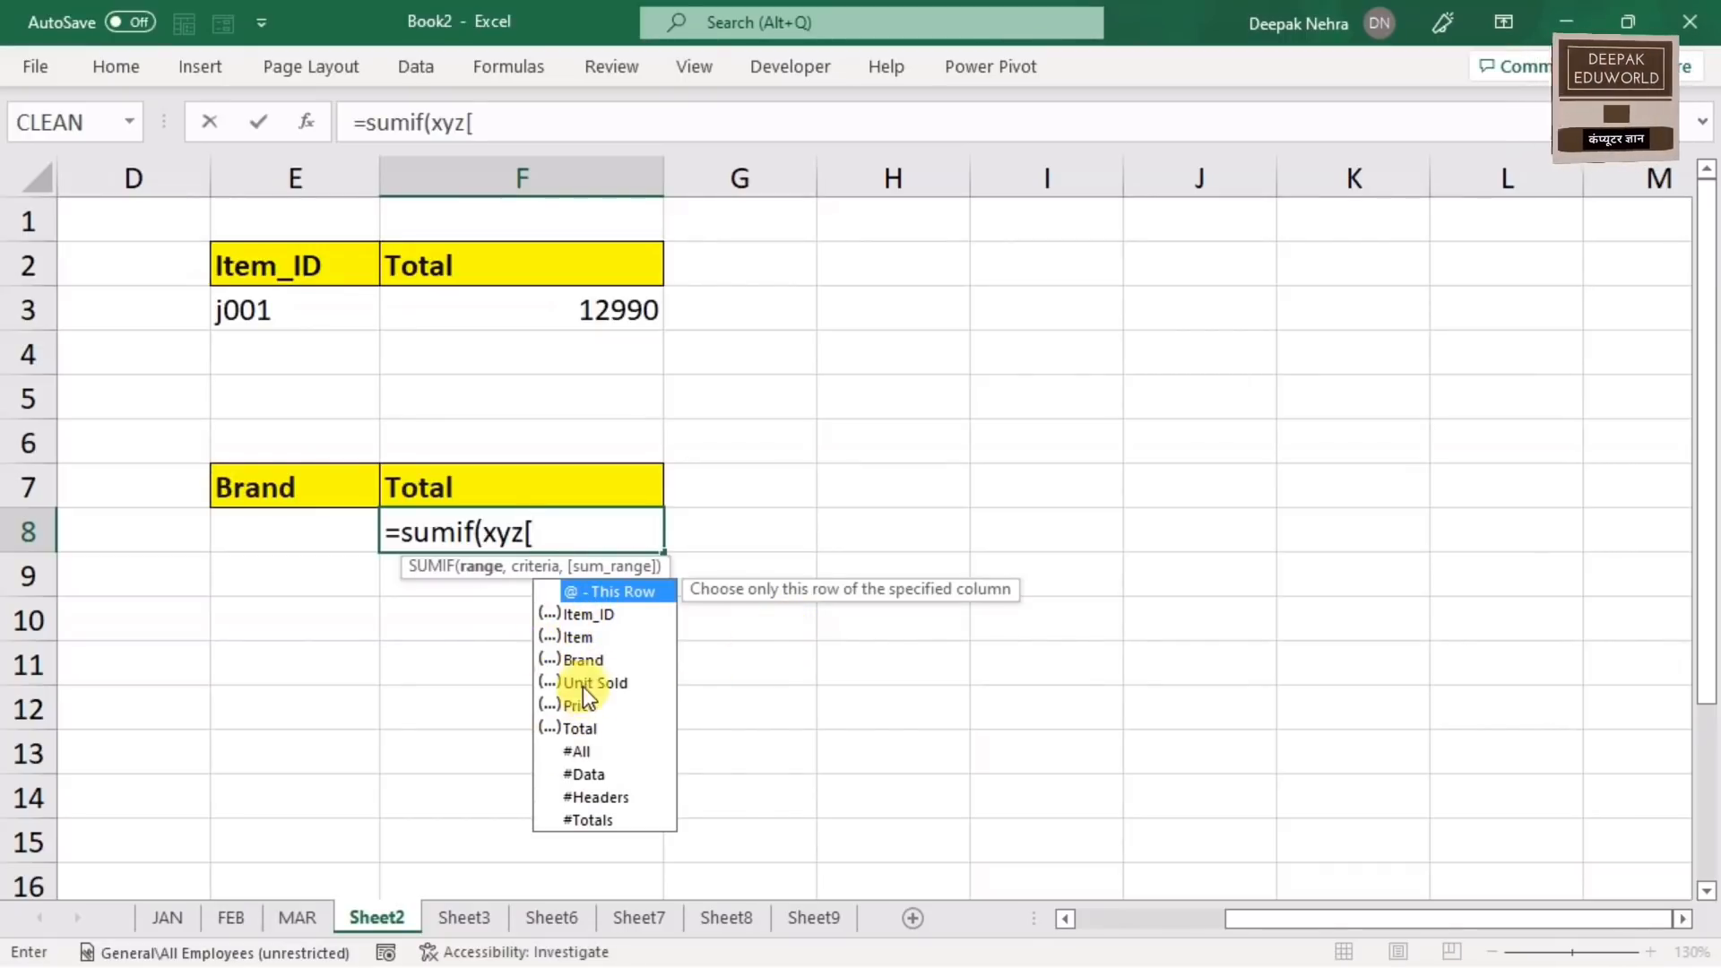
pyautogui.click(583, 660)
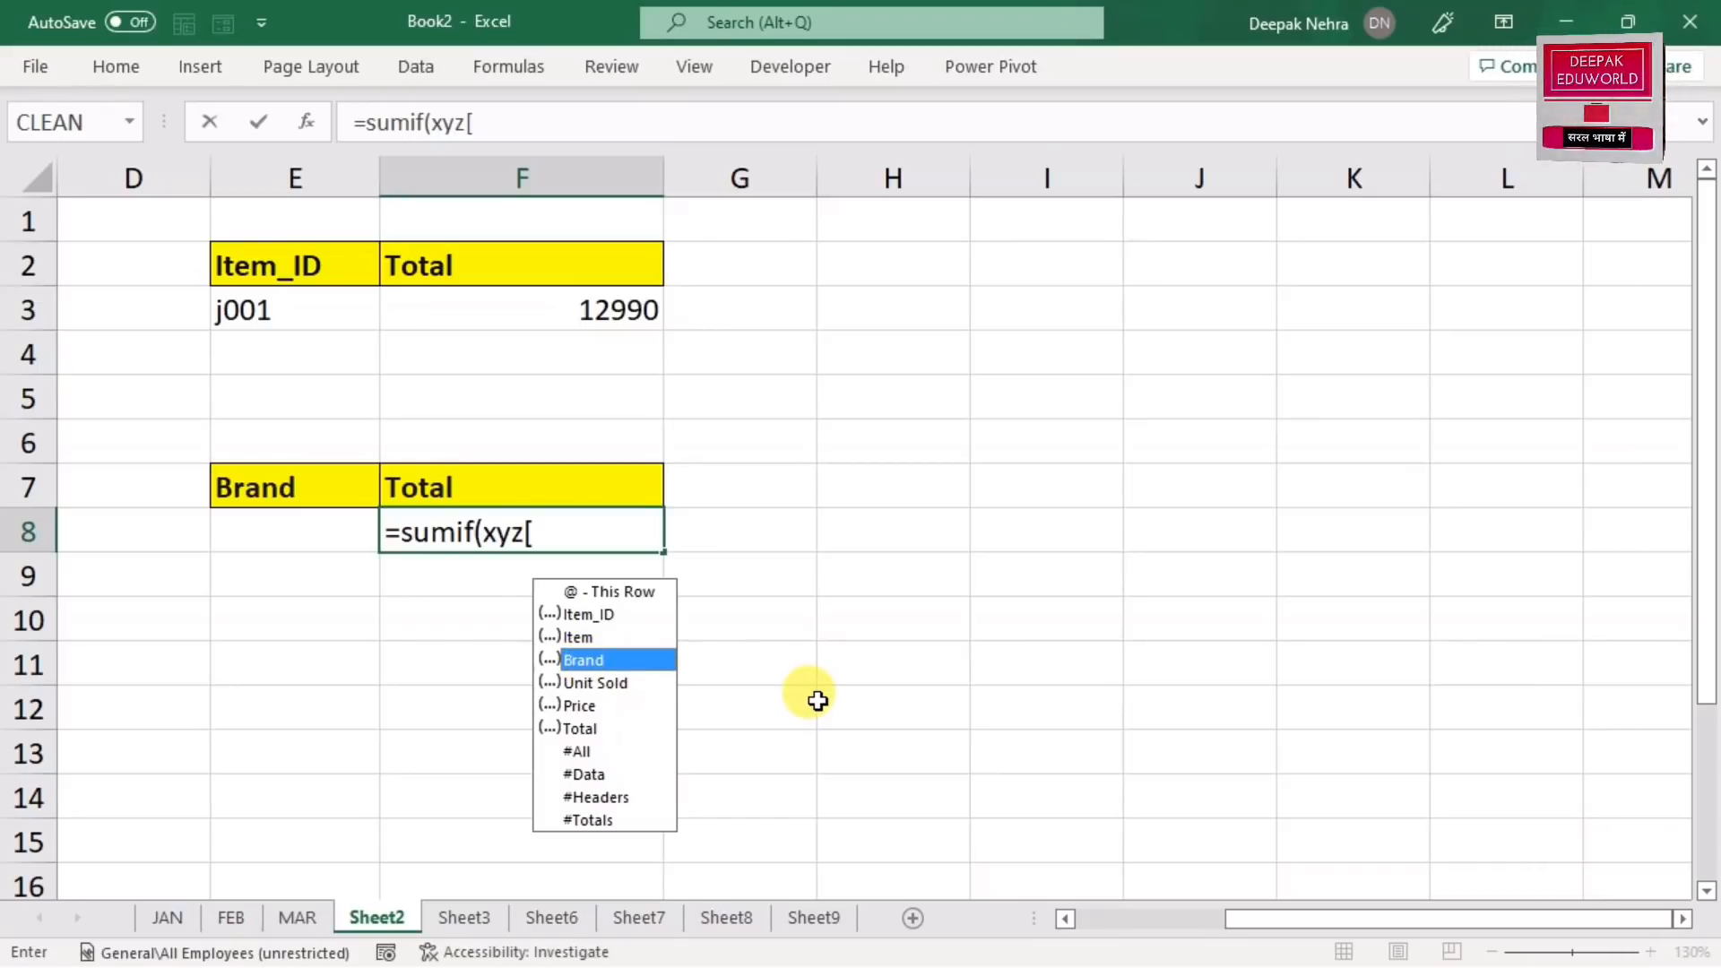
pyautogui.press('Tab')
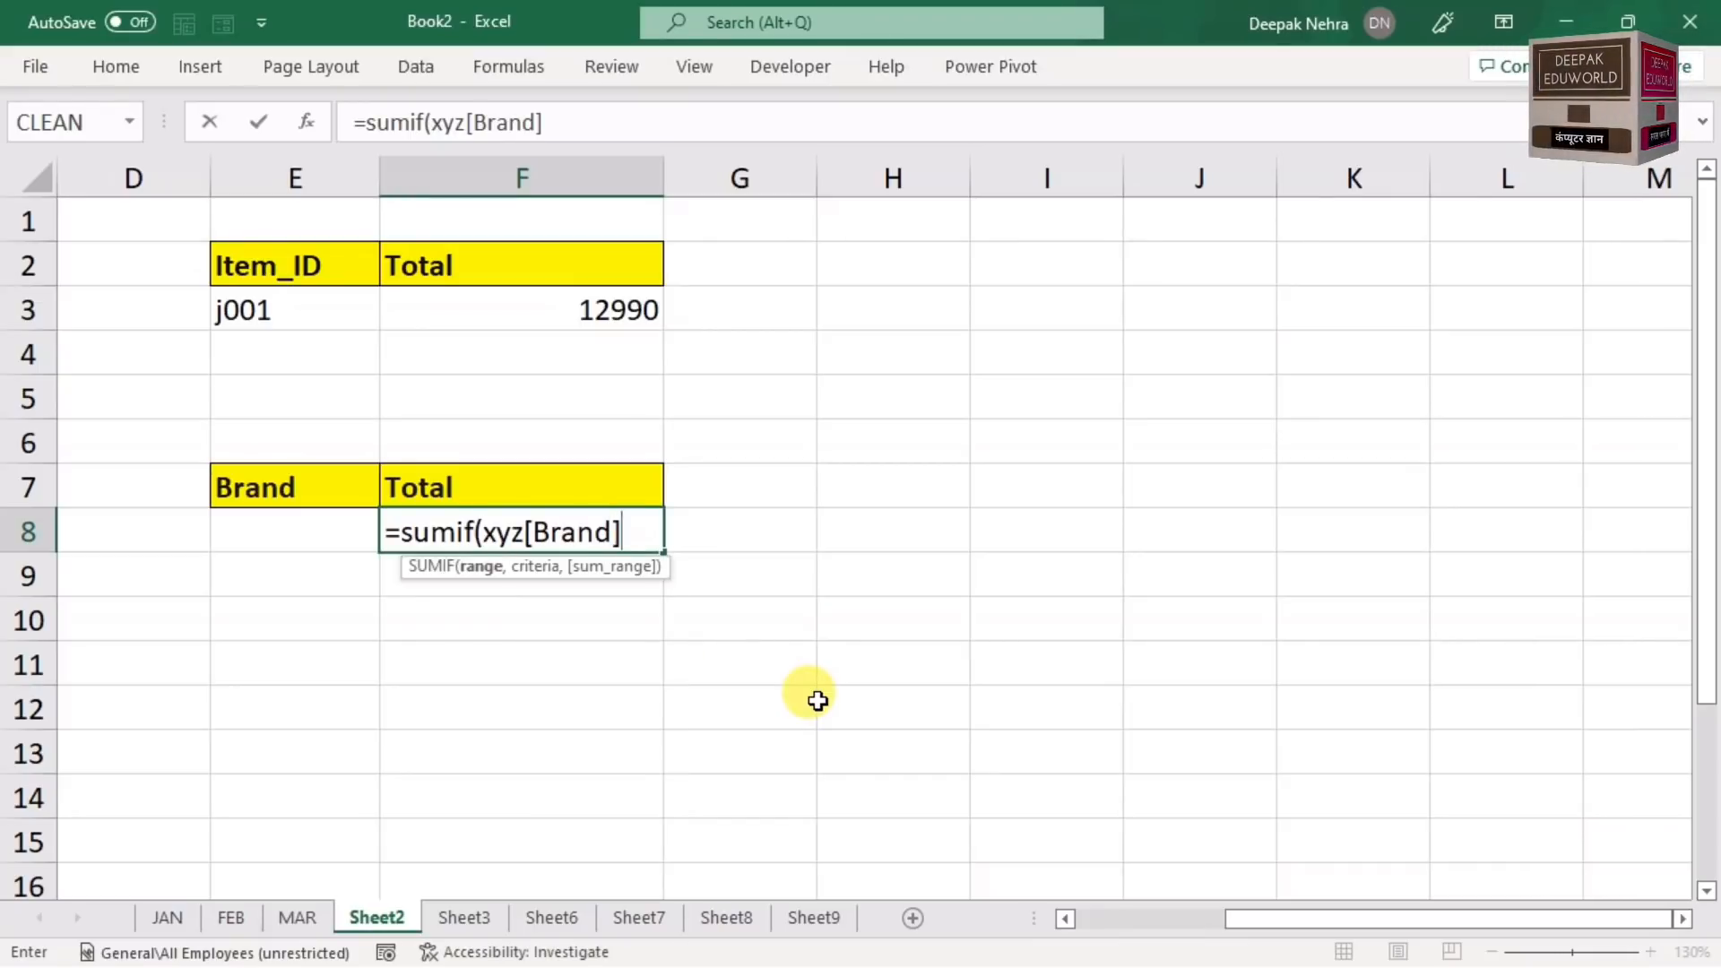
pyautogui.write(',')
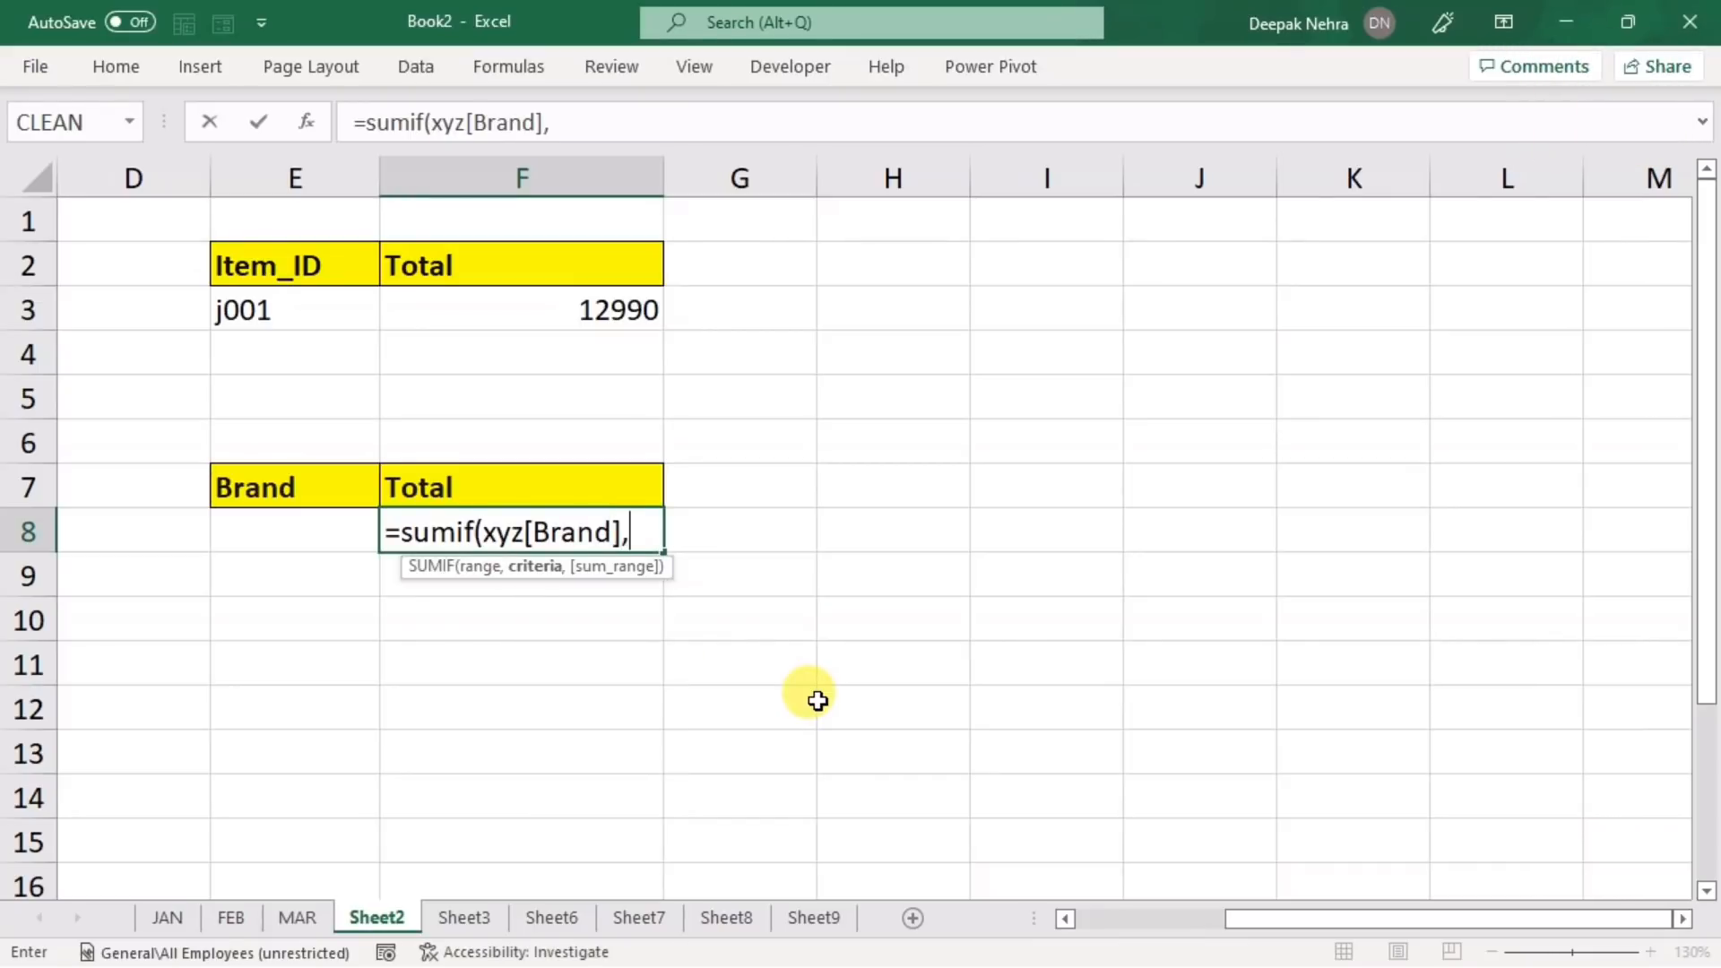
# - Set the criteria to E8 and the sum range to xyz[Total], completing the formula as =SUMIF(xyz[Brand],E8,xyz[Total])
pyautogui.click(288, 548)
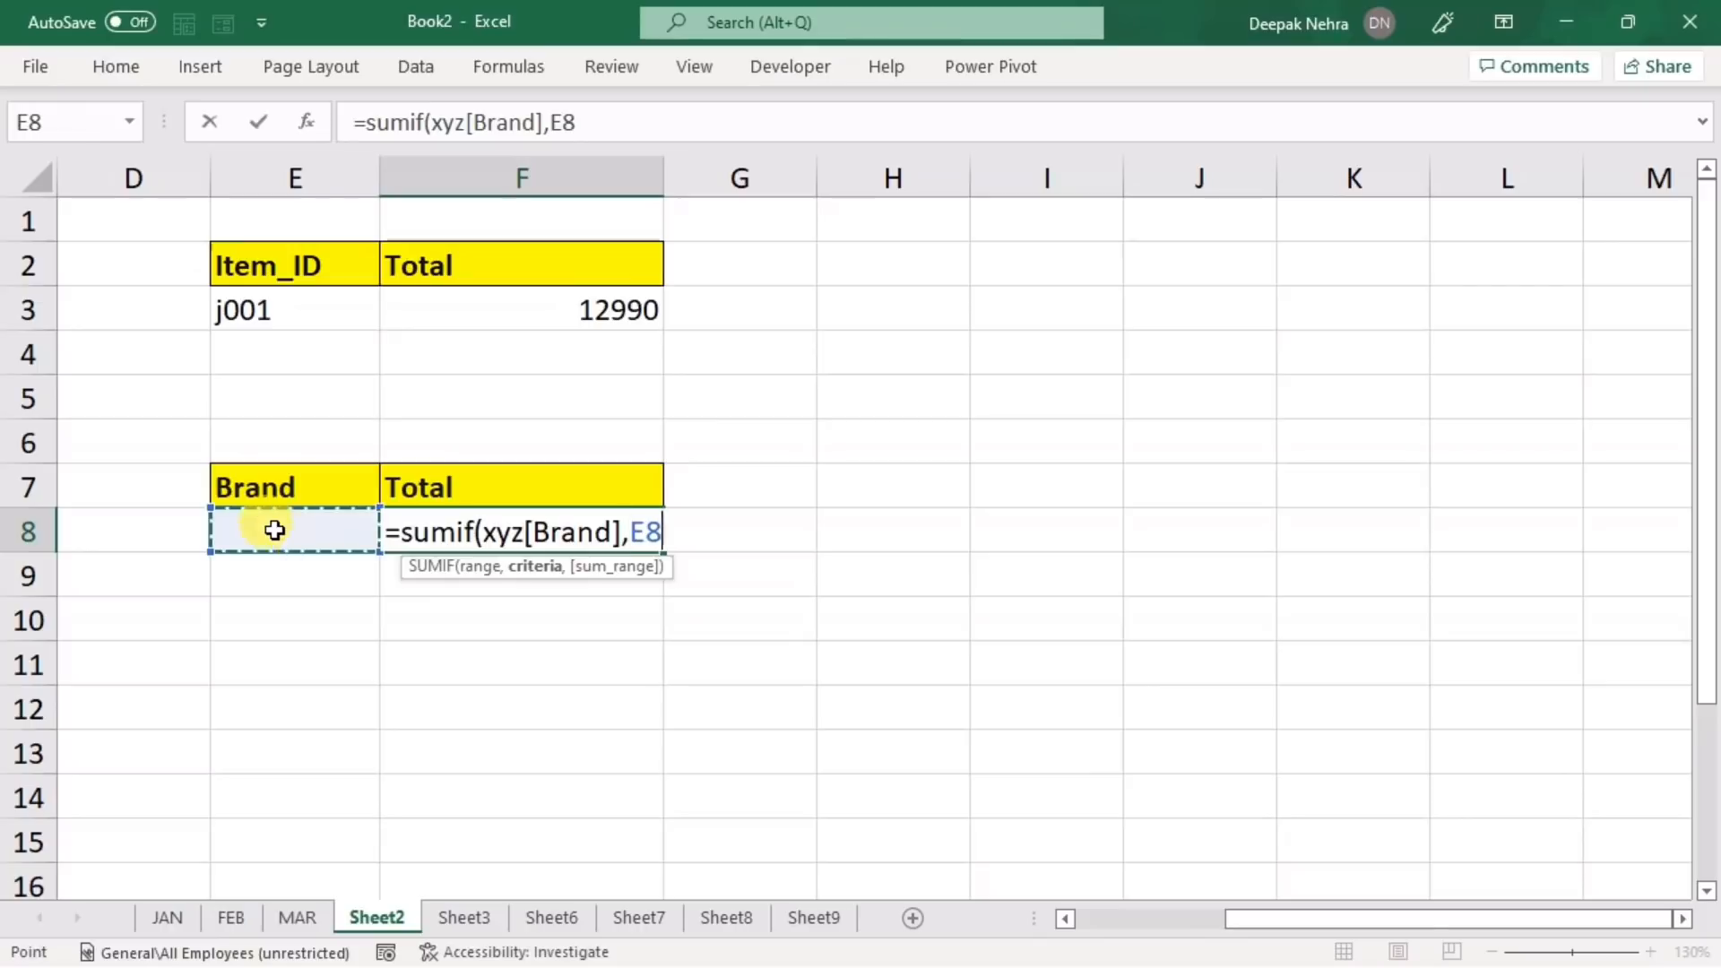
pyautogui.write(',')
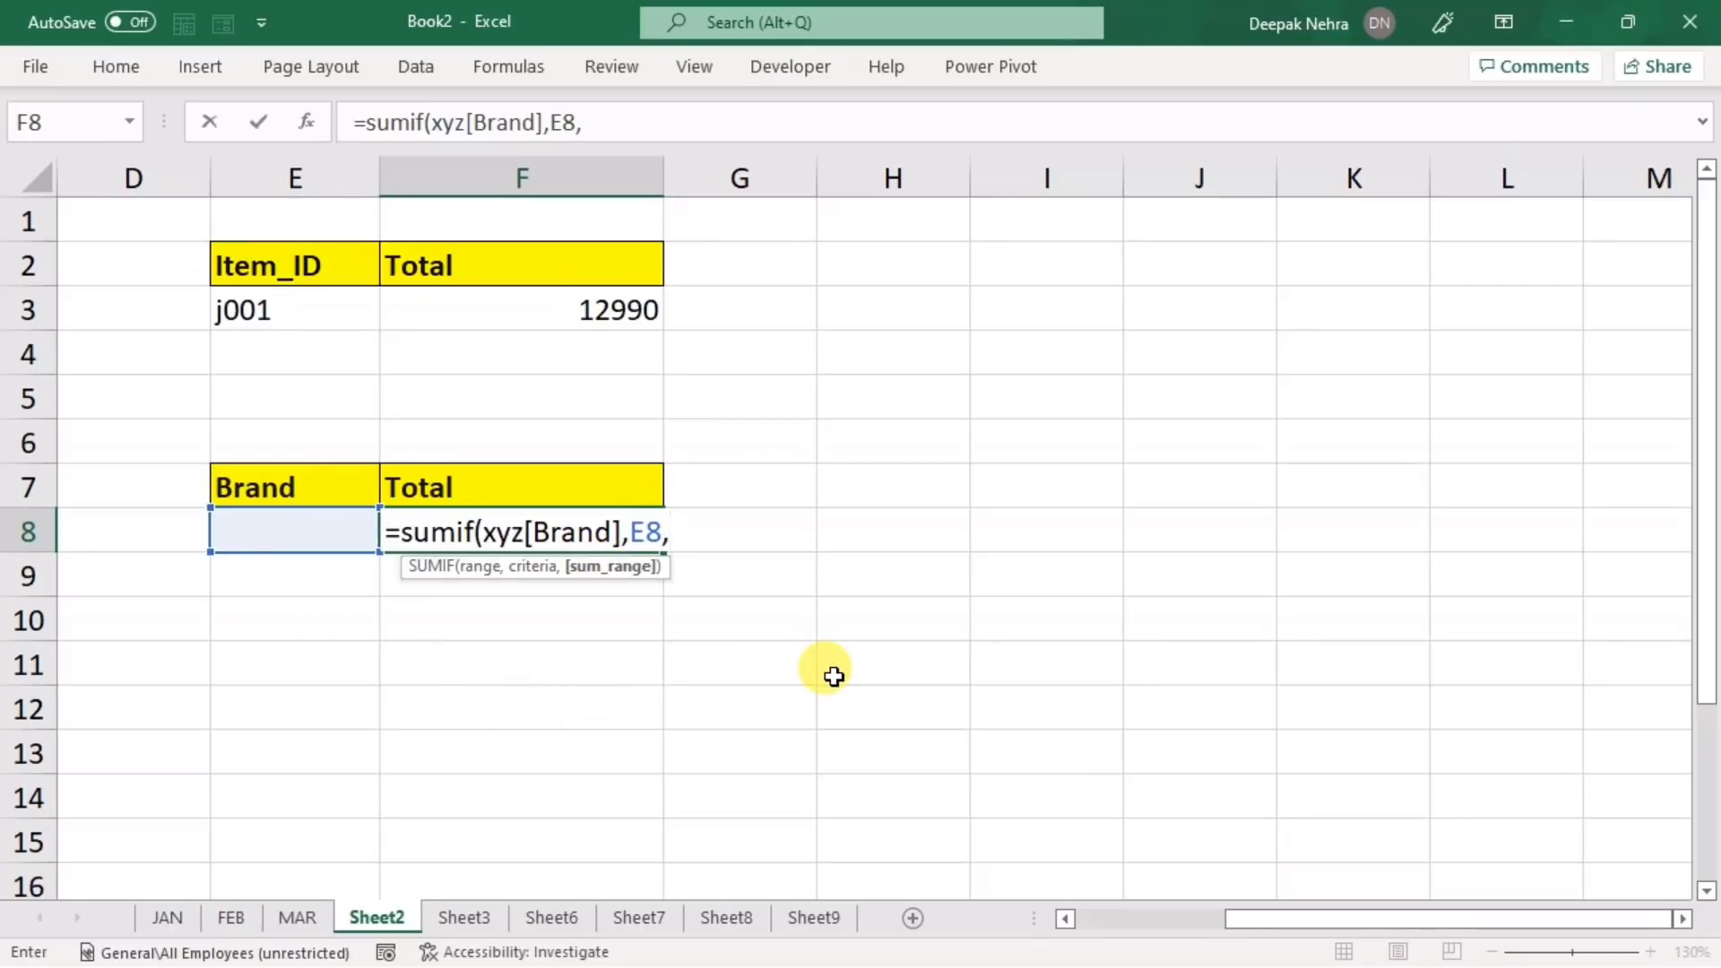
pyautogui.write('xyz[')
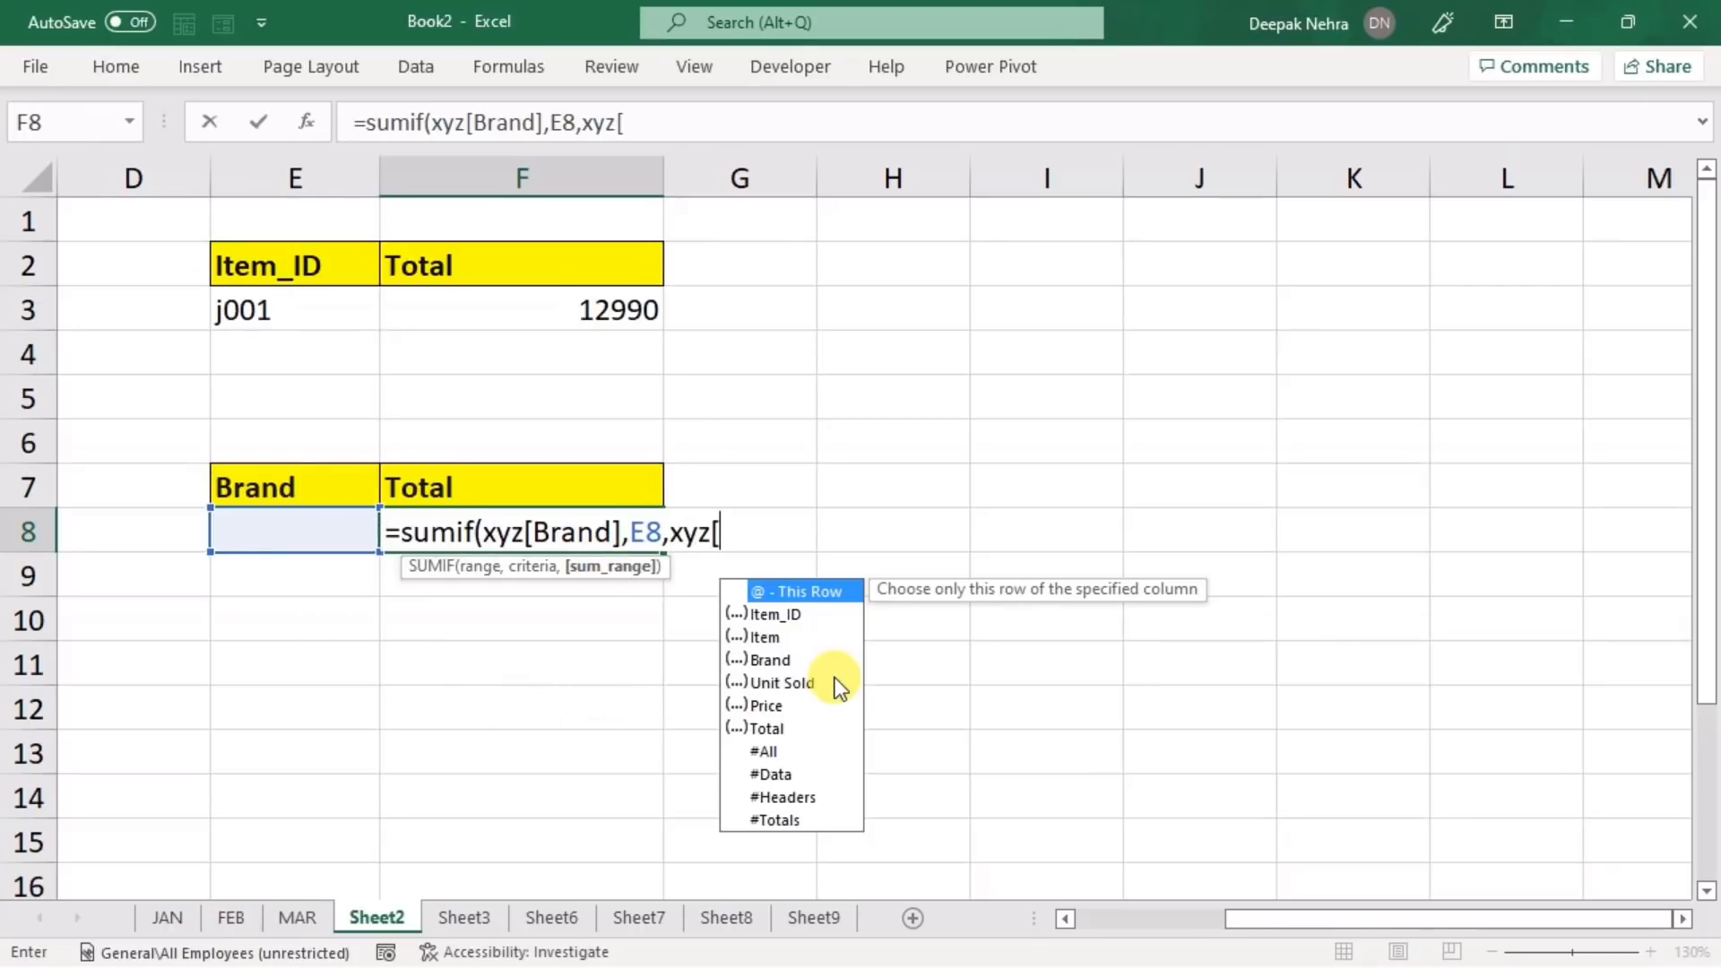
pyautogui.click(767, 728)
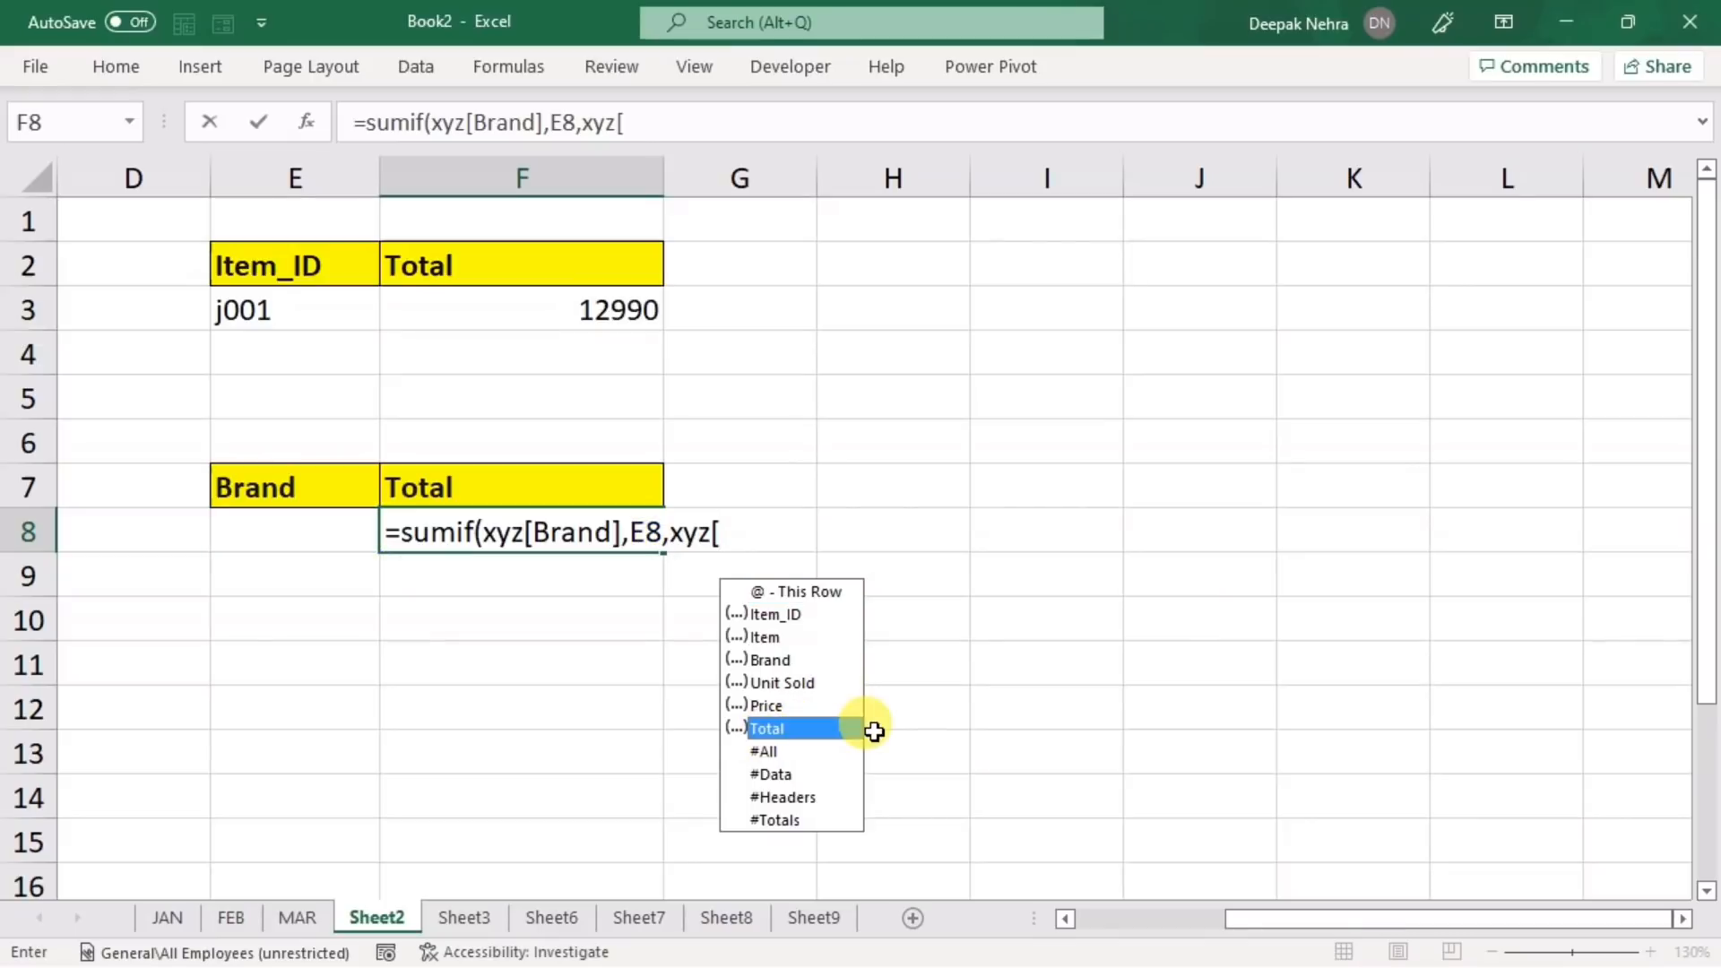
pyautogui.press('Tab')
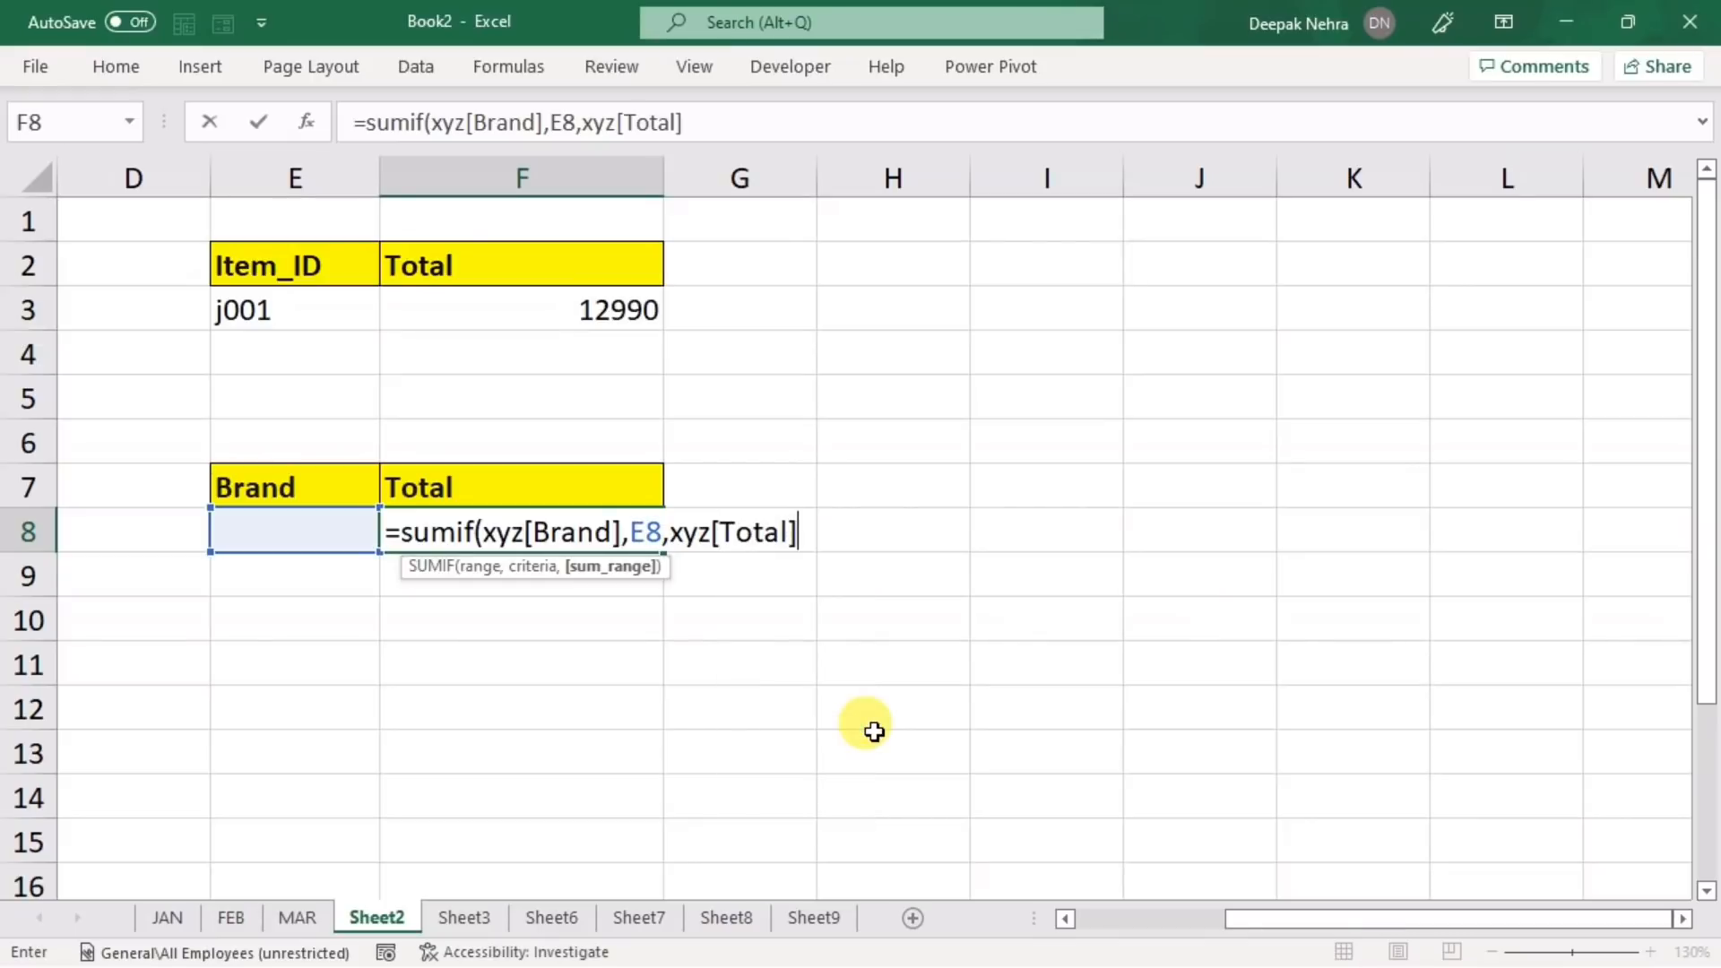
pyautogui.write(')')
pyautogui.press('Return')
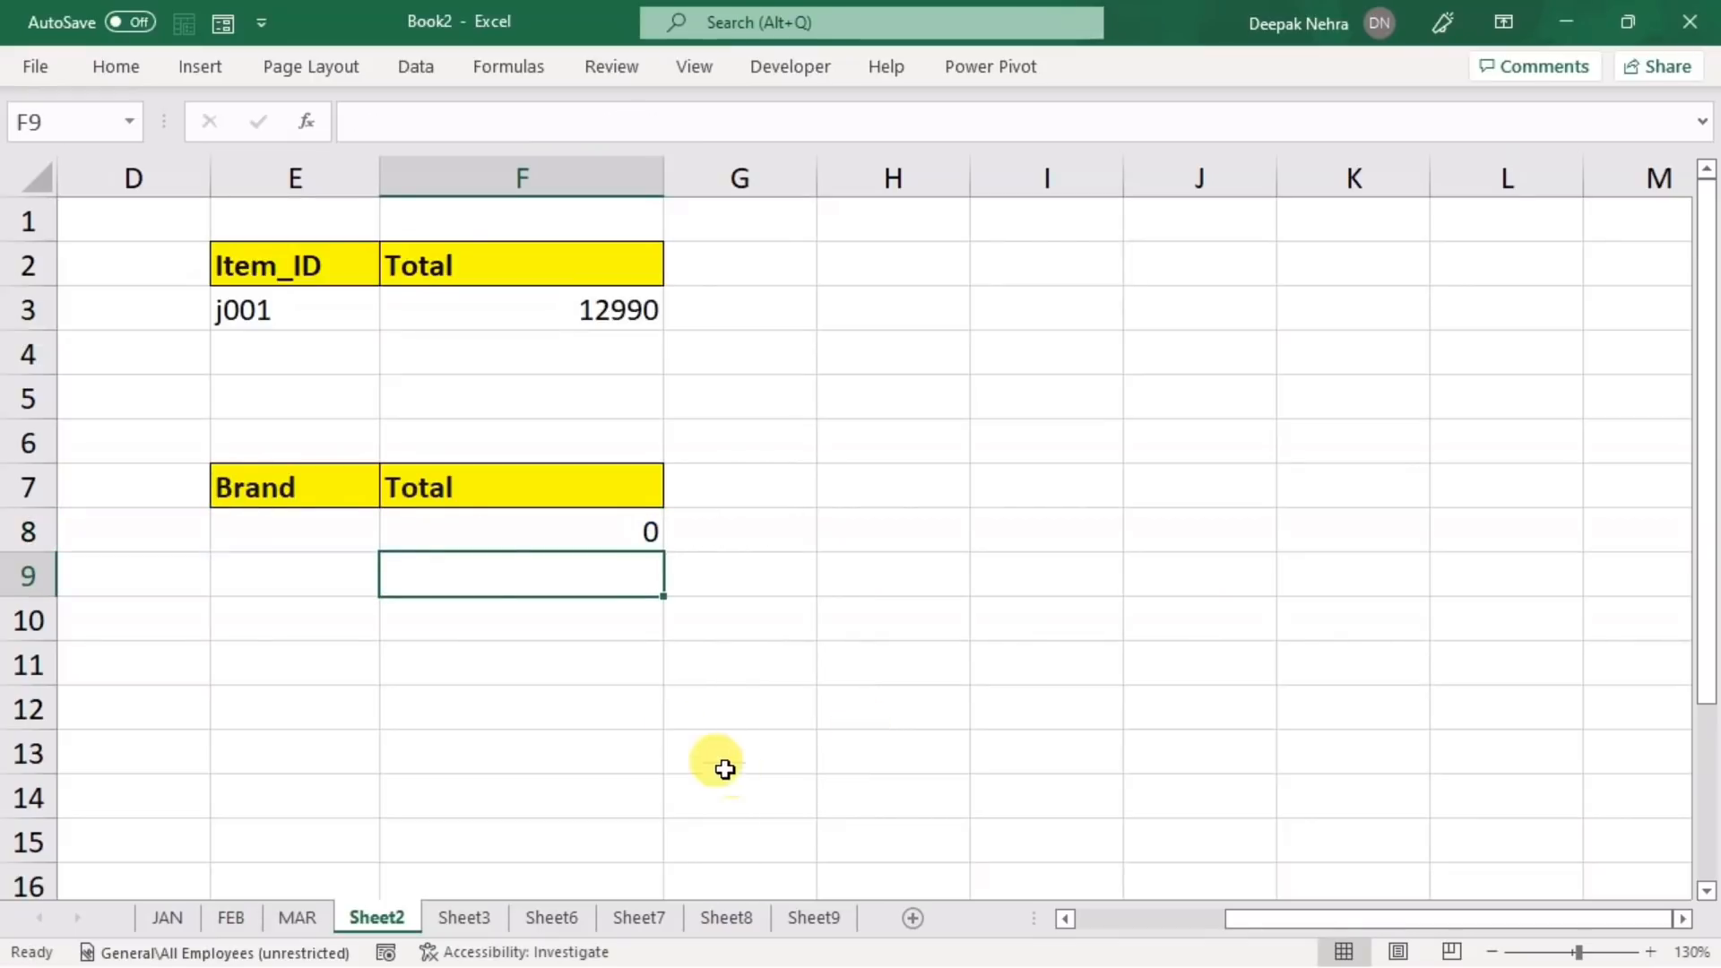
# - Enter a as the brand in cell E8 and compare the returned total with the brand A rows on Sheet3
pyautogui.click(308, 512)
pyautogui.write('a')
pyautogui.click(826, 649)
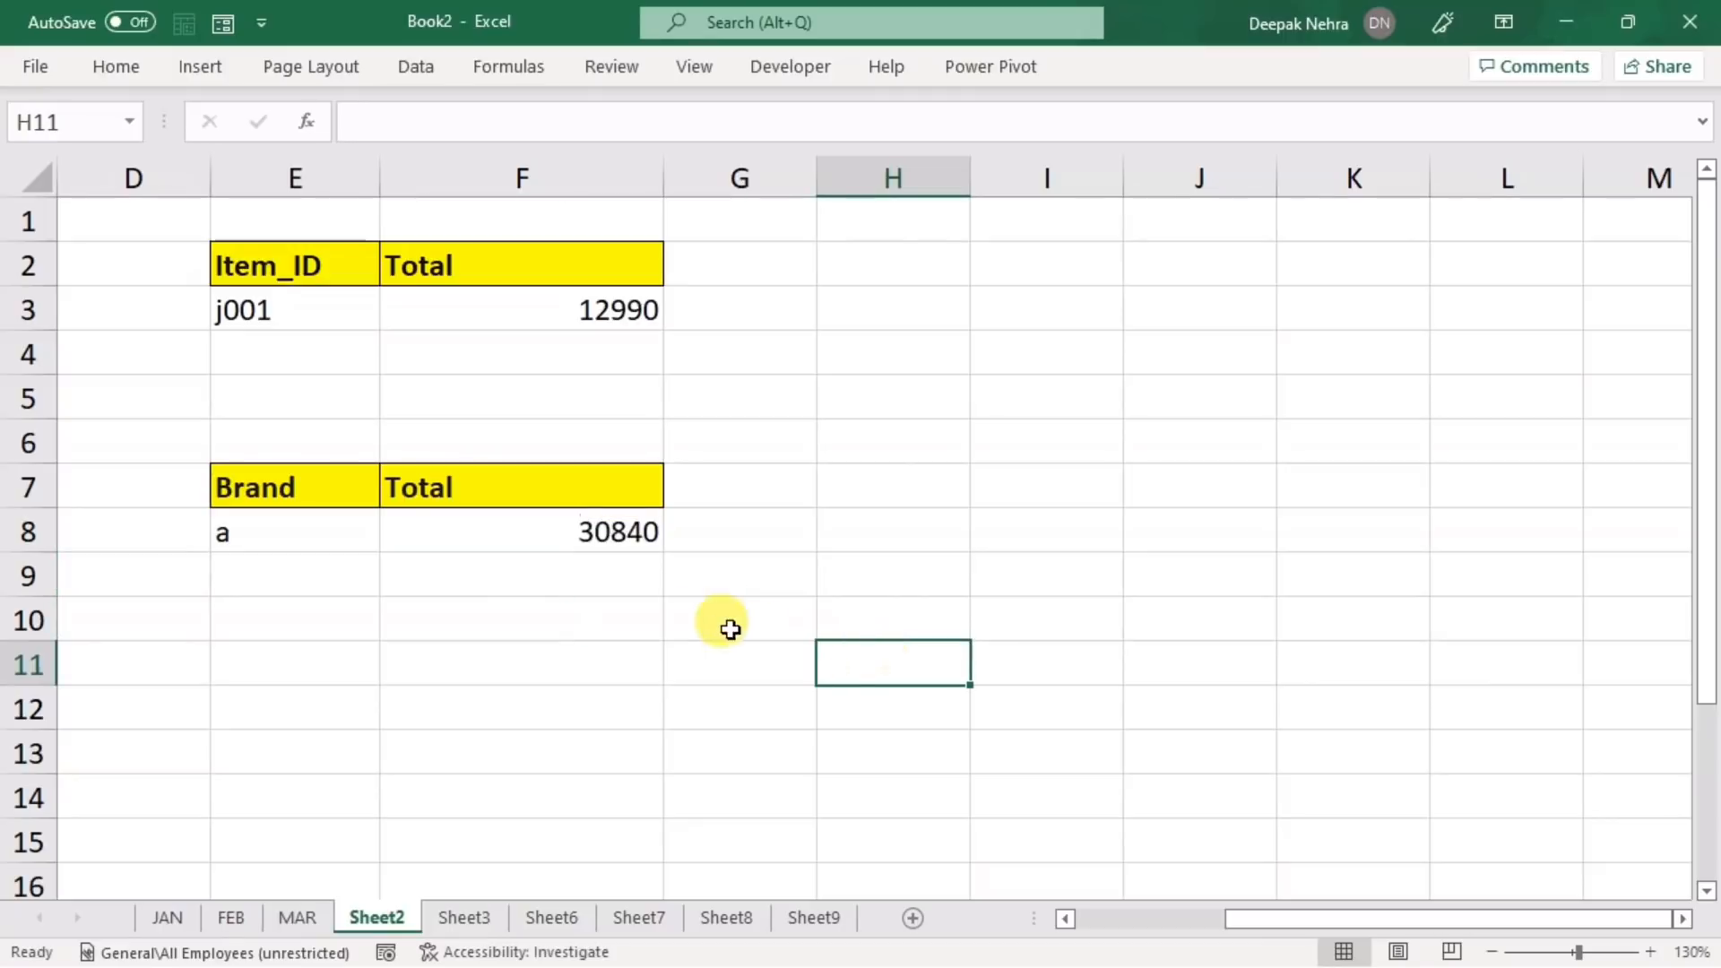
pyautogui.click(466, 914)
pyautogui.click(703, 314)
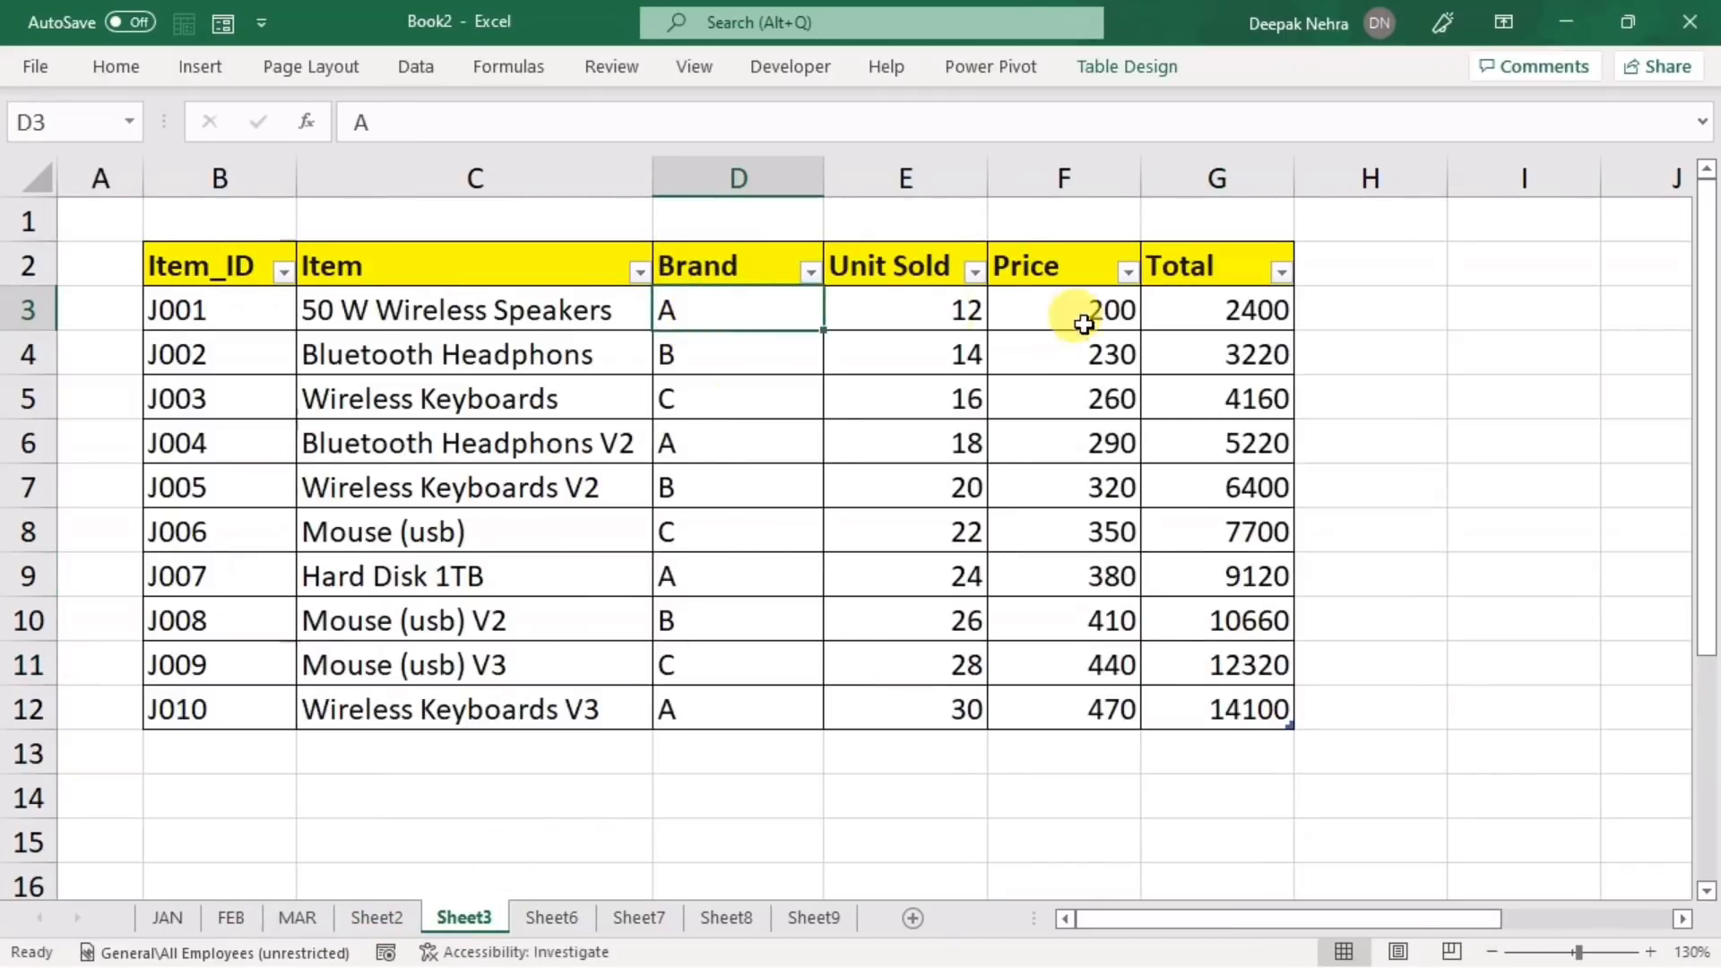
pyautogui.click(1224, 314)
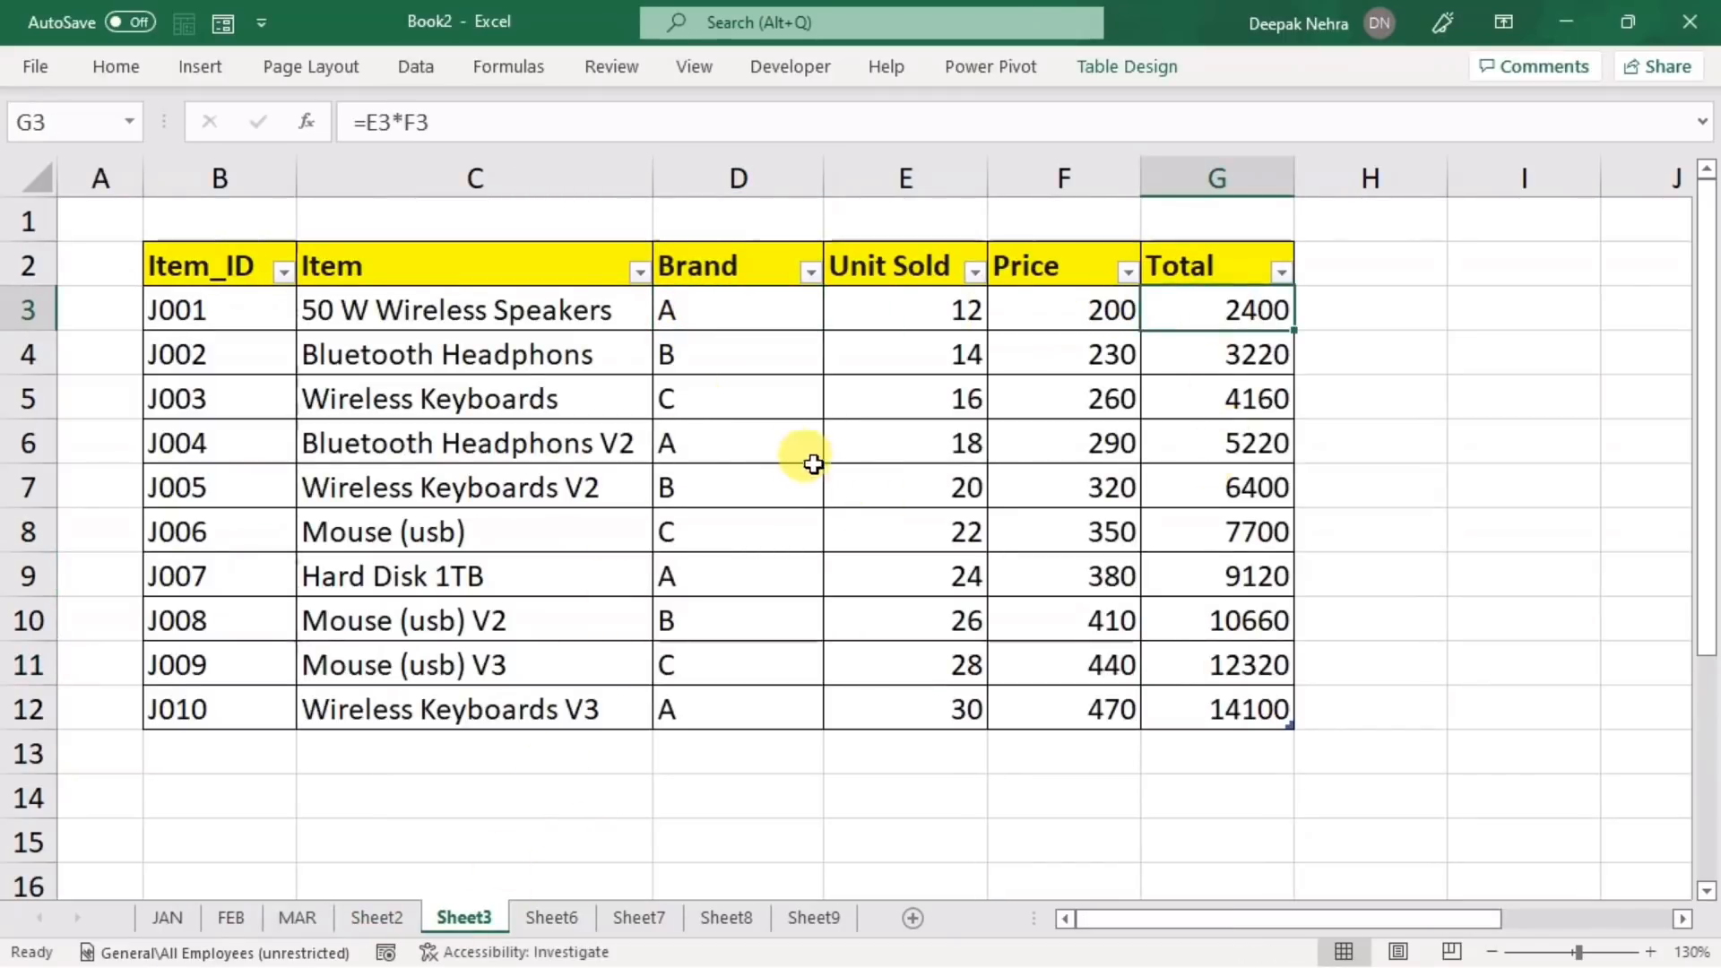
pyautogui.moveTo(804, 448); pyautogui.dragTo(1125, 449)
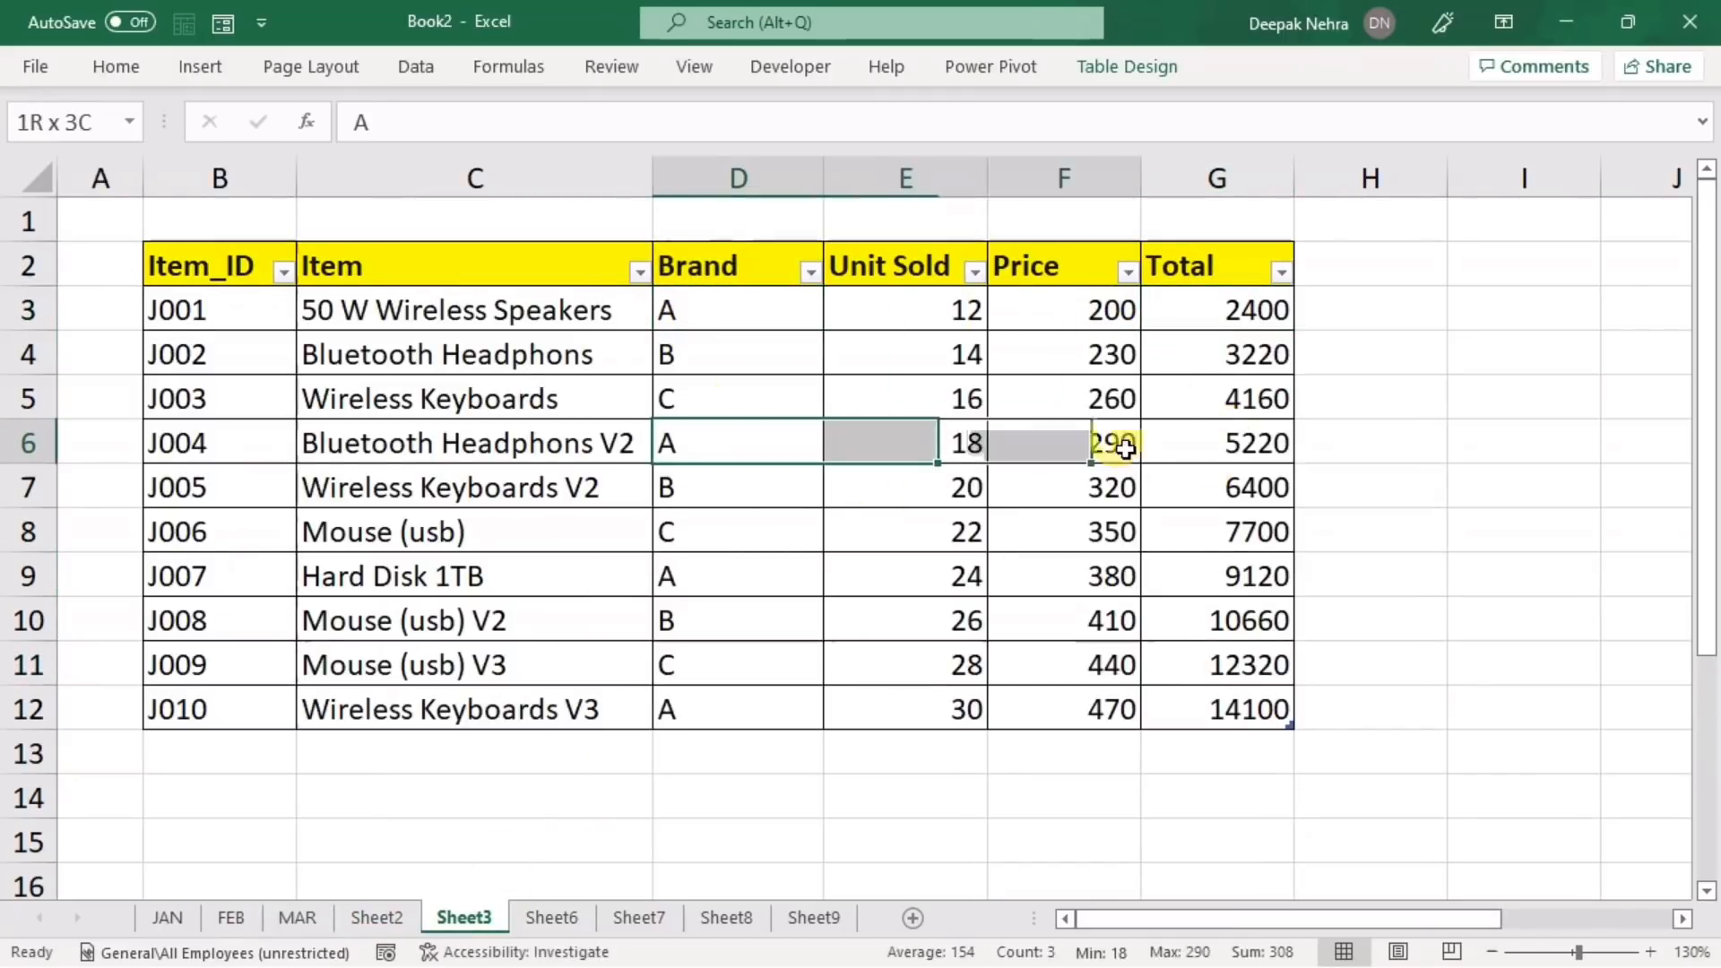
pyautogui.click(407, 915)
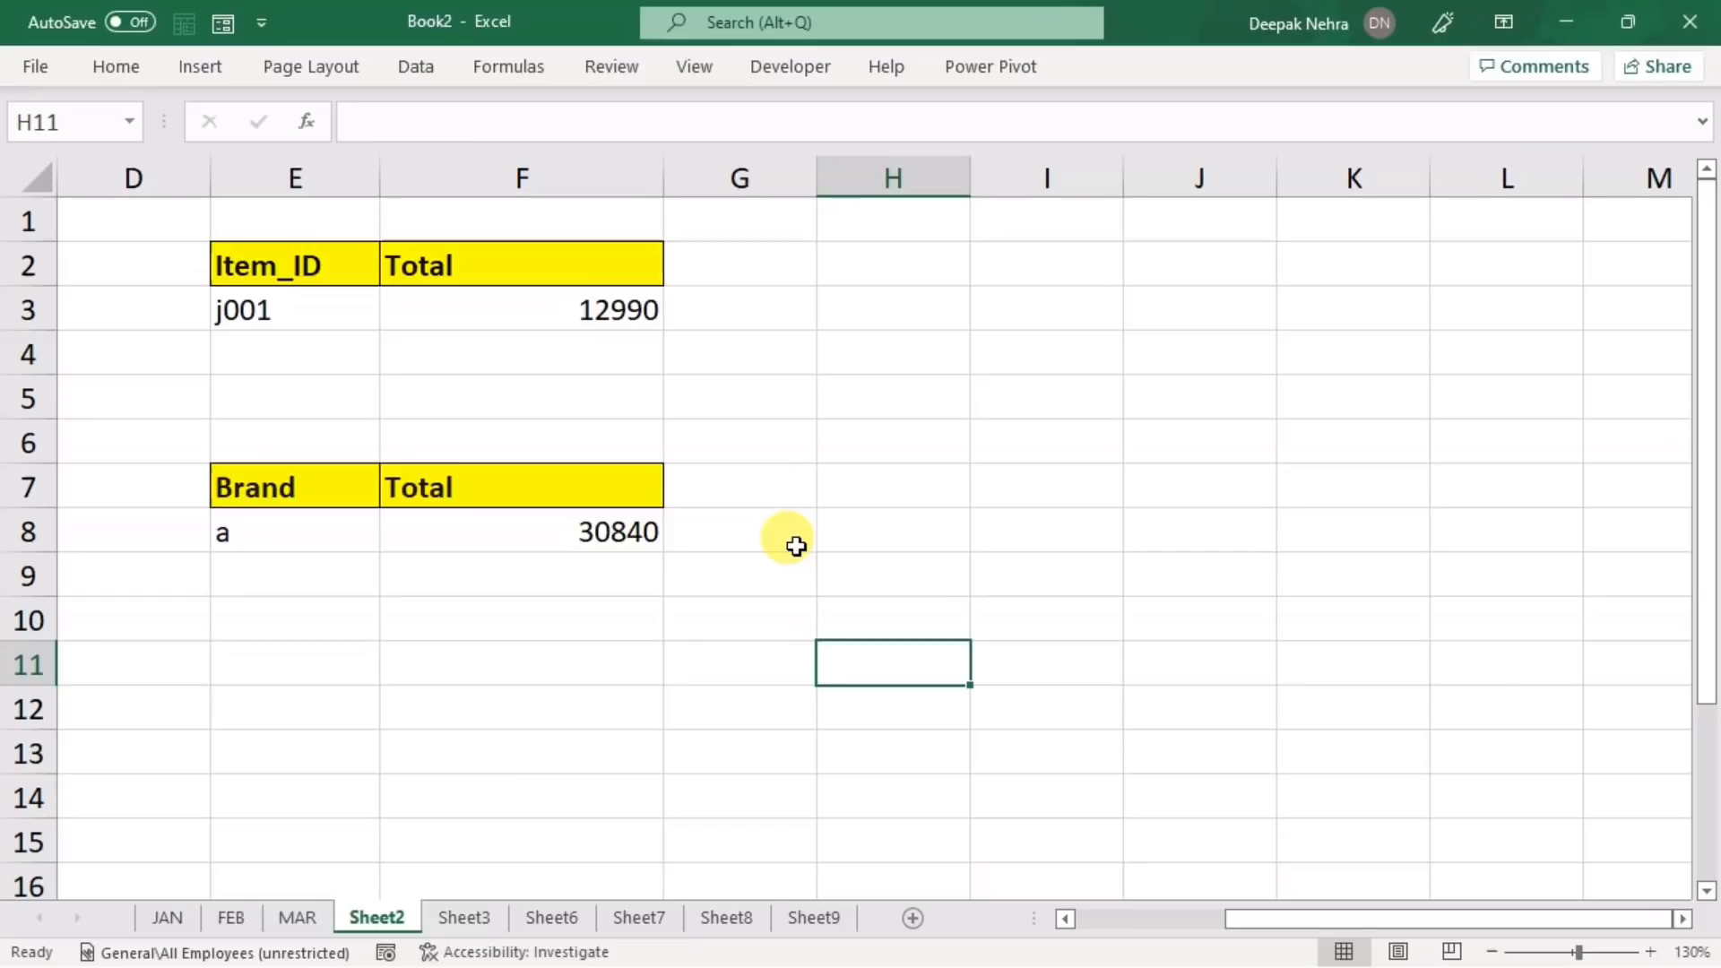
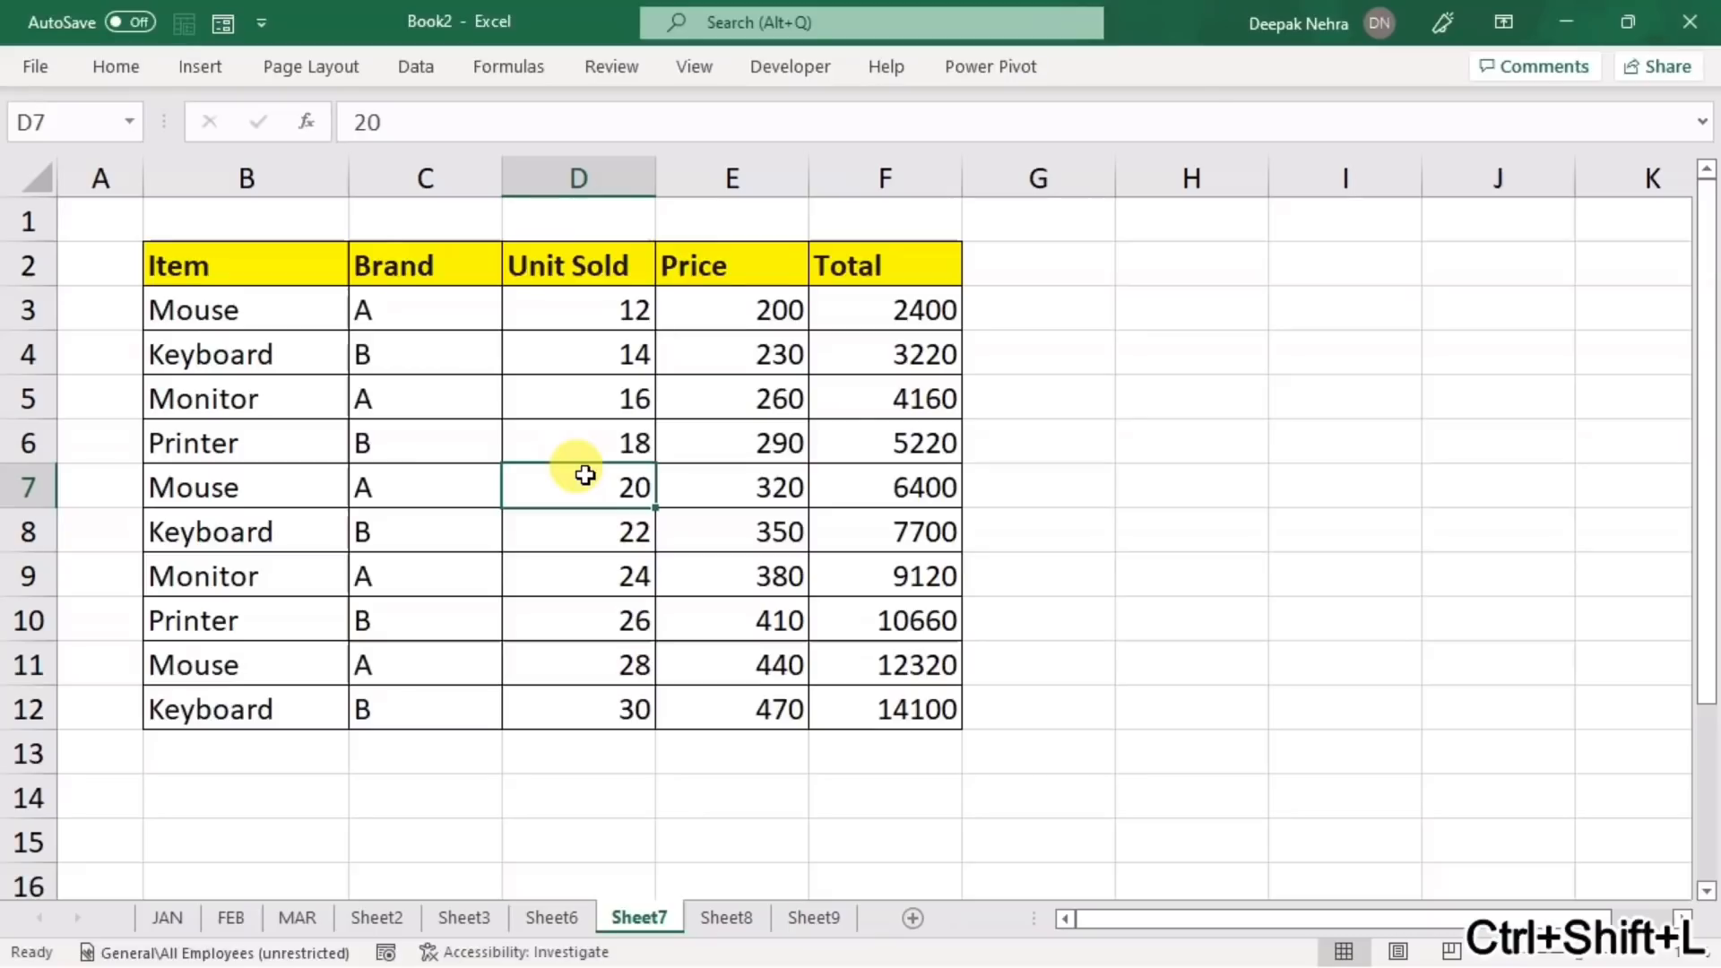
# - Convert the range B2:F12 on Sheet7 into a table with headers
pyautogui.hotkey('ctrl', 't')
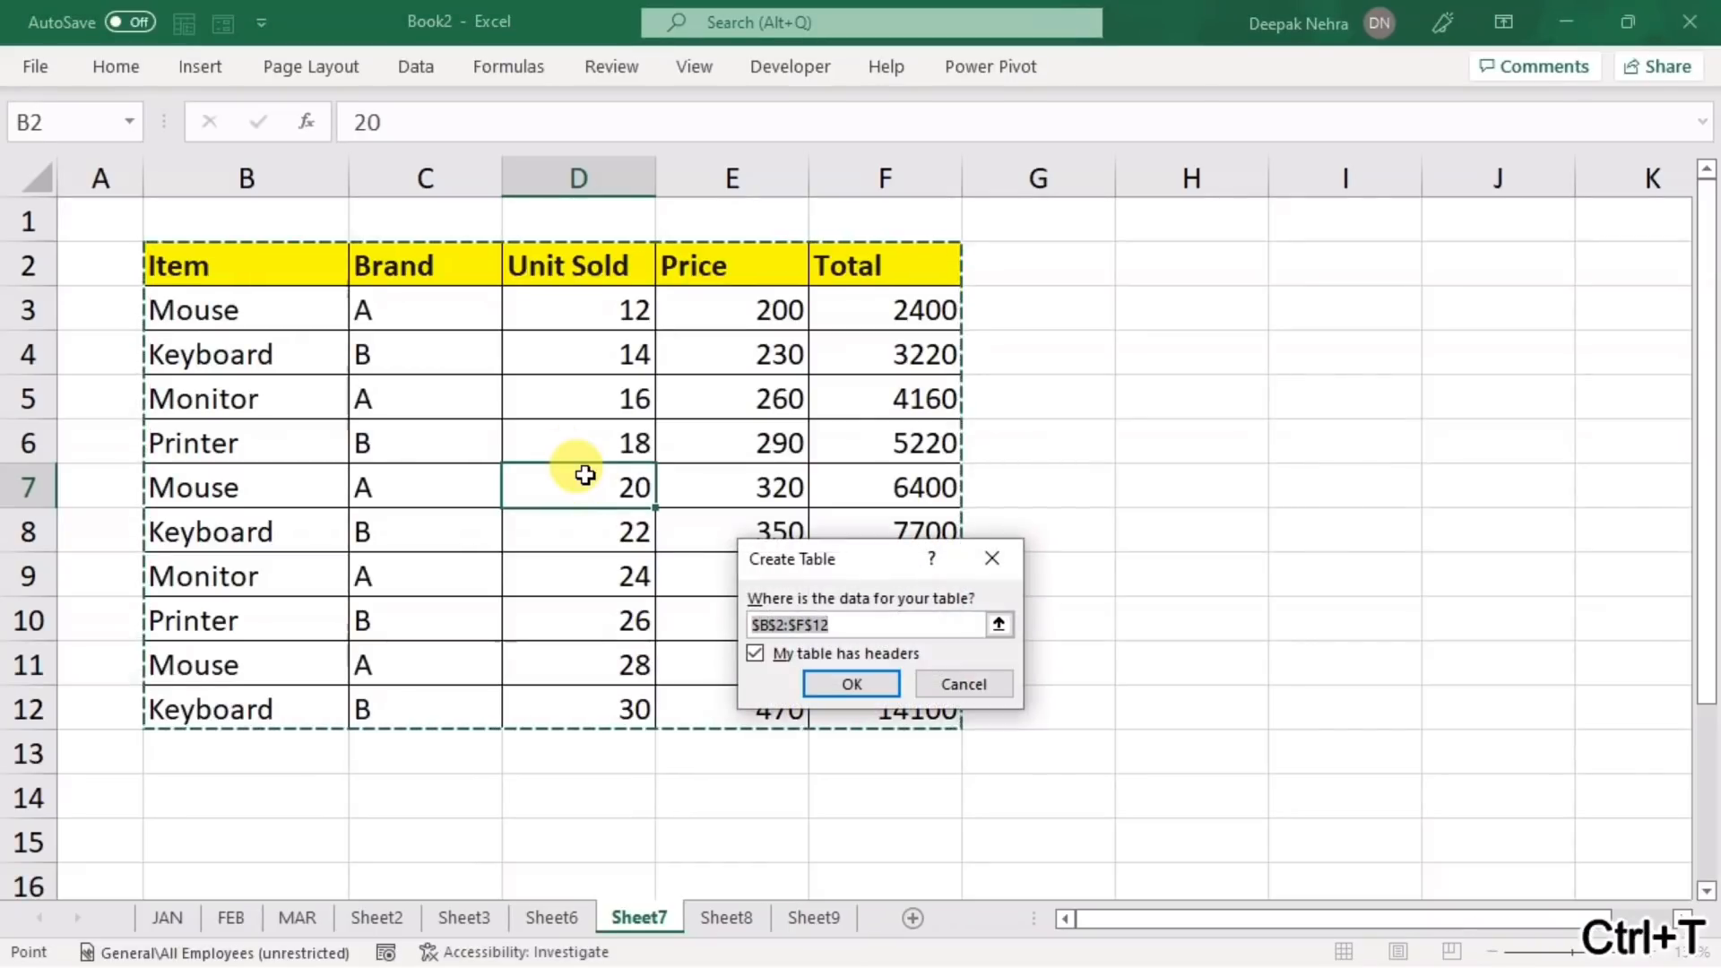
pyautogui.click(832, 679)
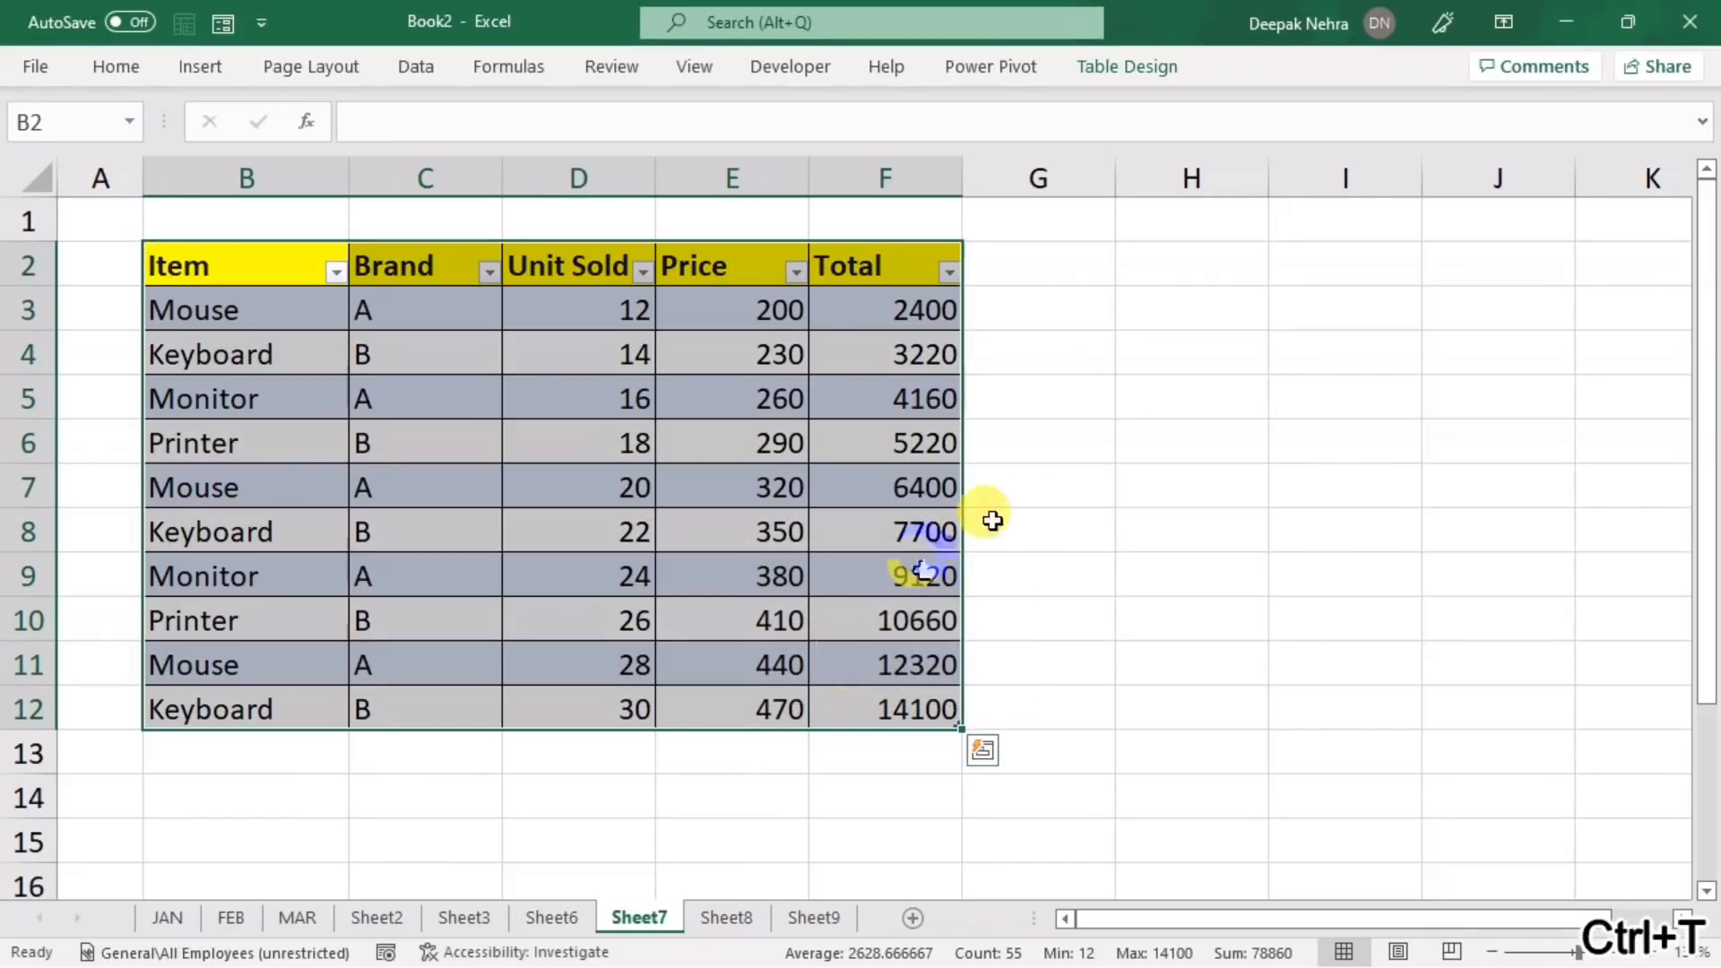
pyautogui.click(1116, 503)
pyautogui.click(678, 475)
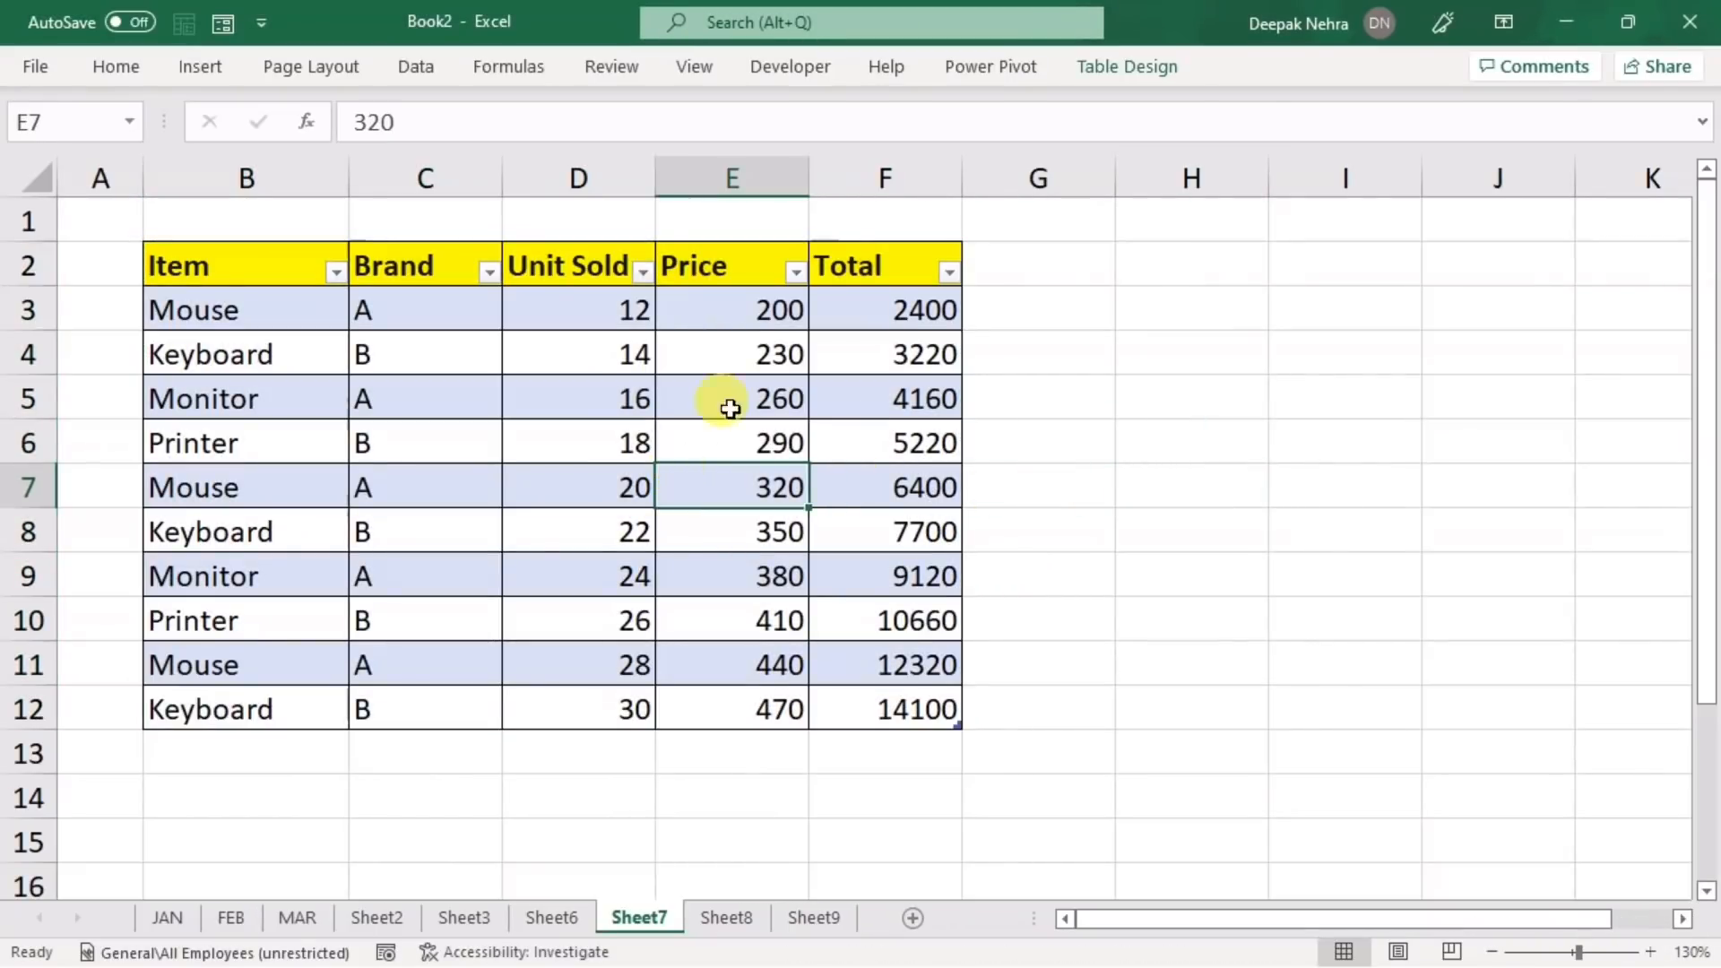
# - Apply the plain table style without row shading to the Sheet7 table
pyautogui.click(1126, 71)
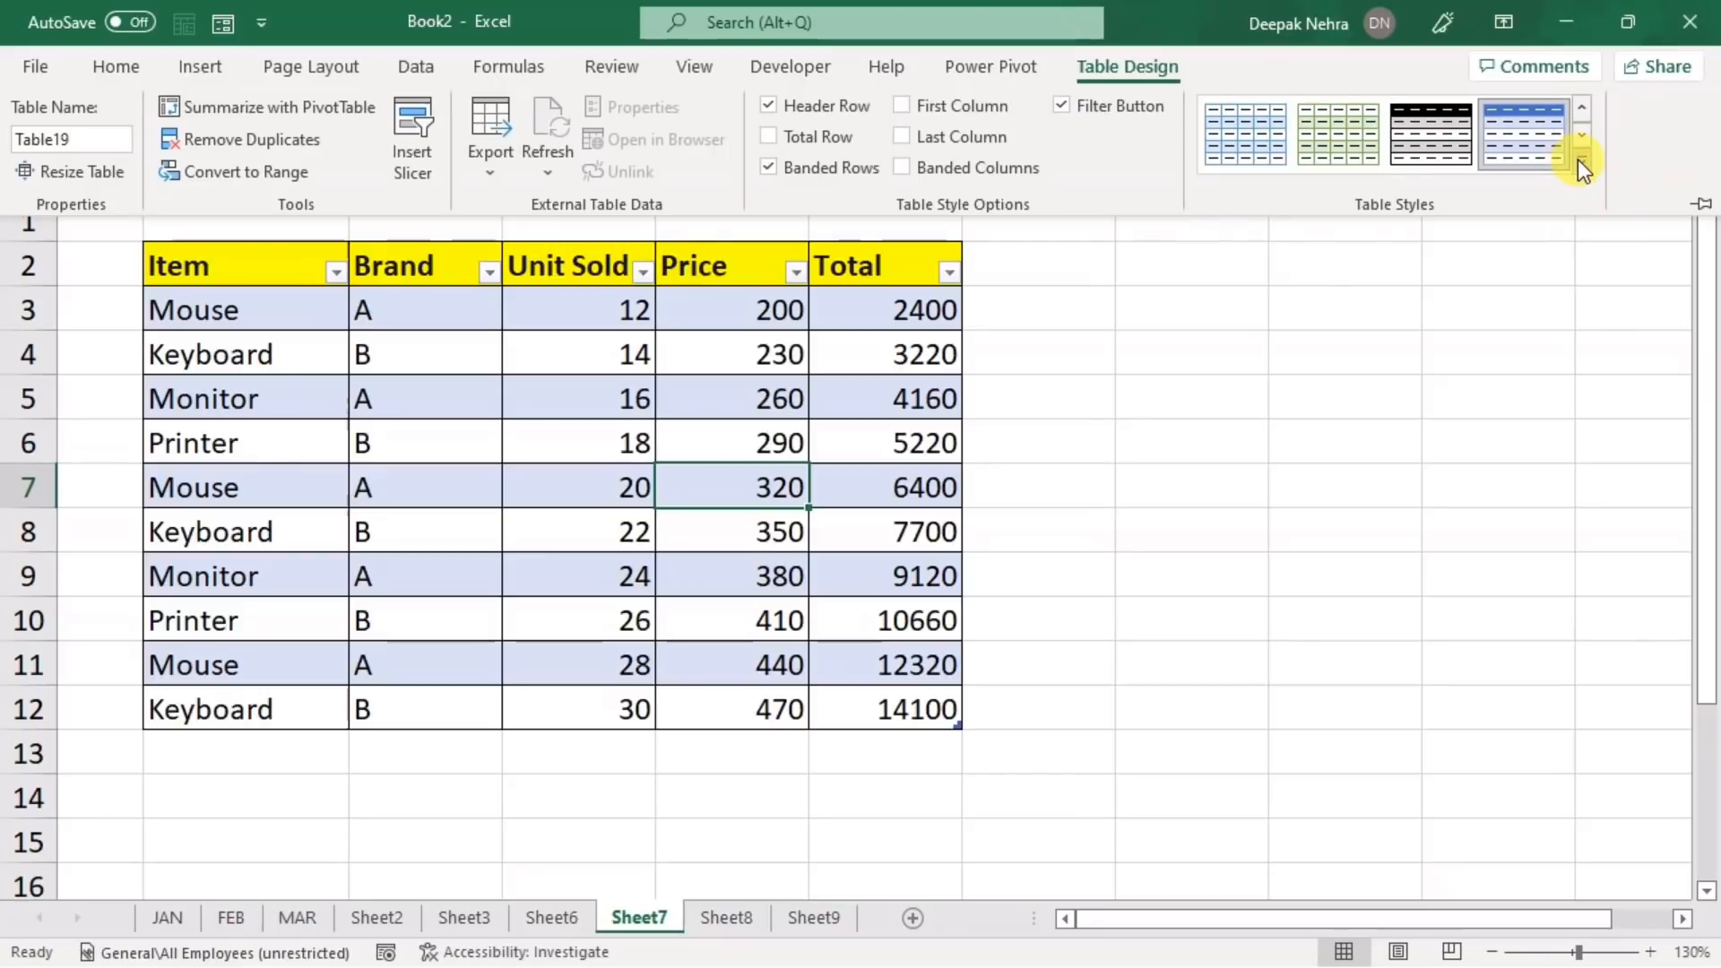
pyautogui.click(1580, 166)
pyautogui.click(1126, 157)
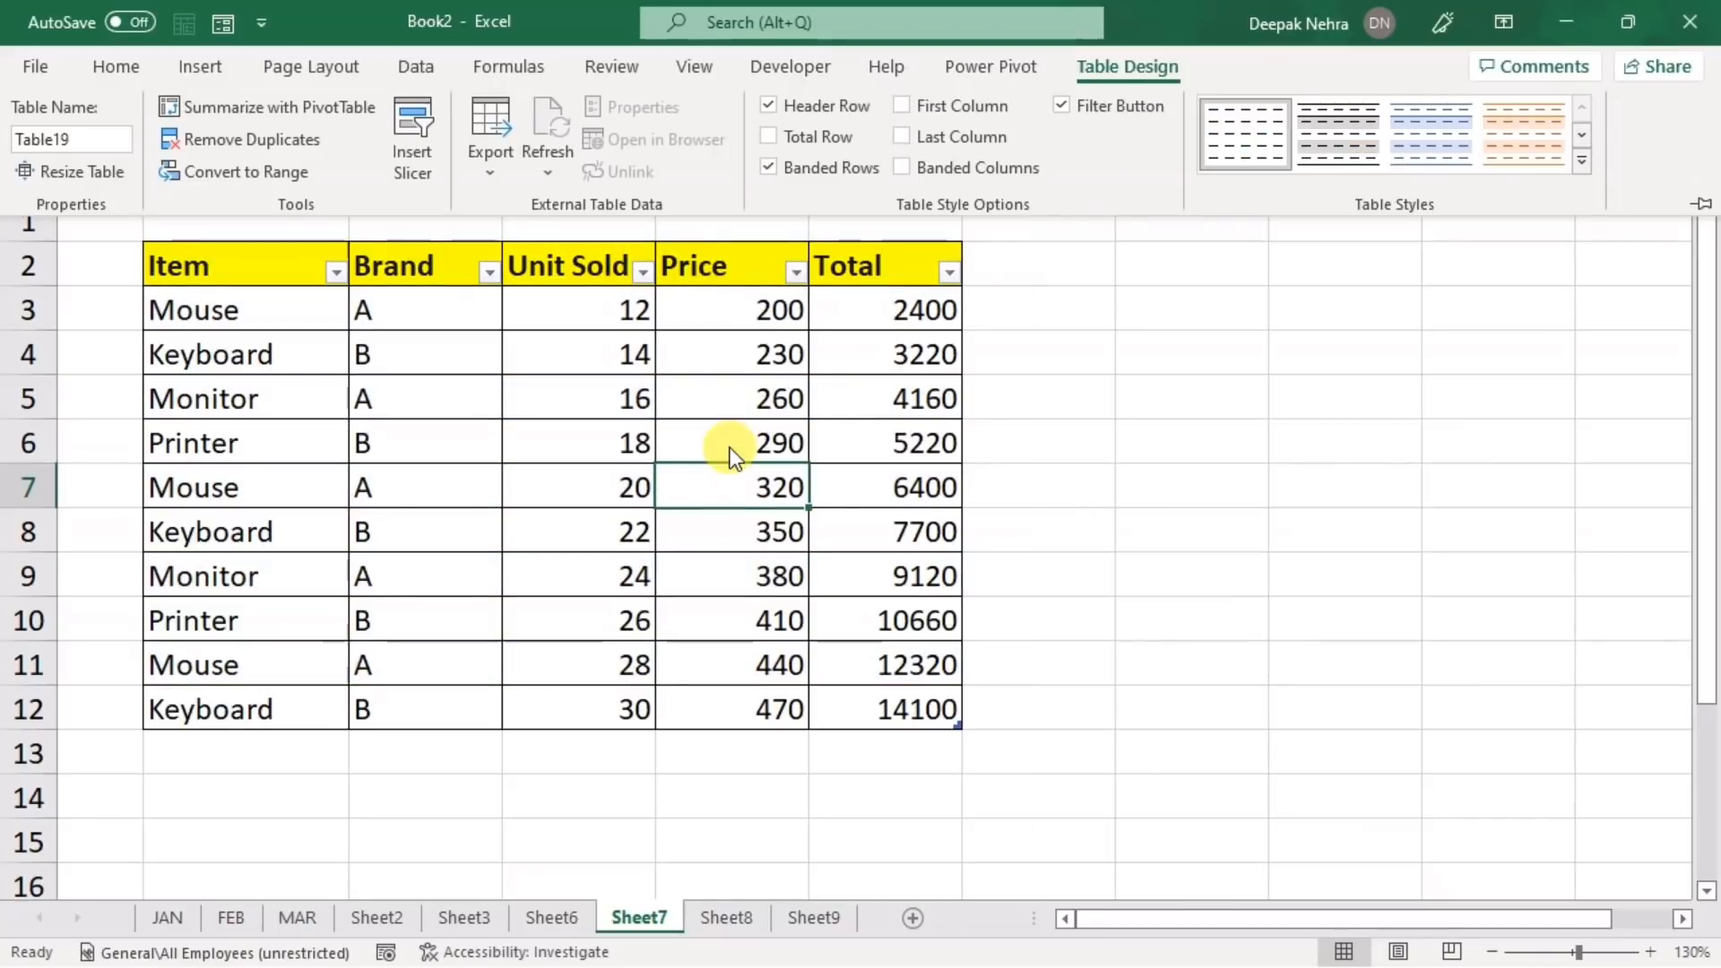
pyautogui.click(1180, 645)
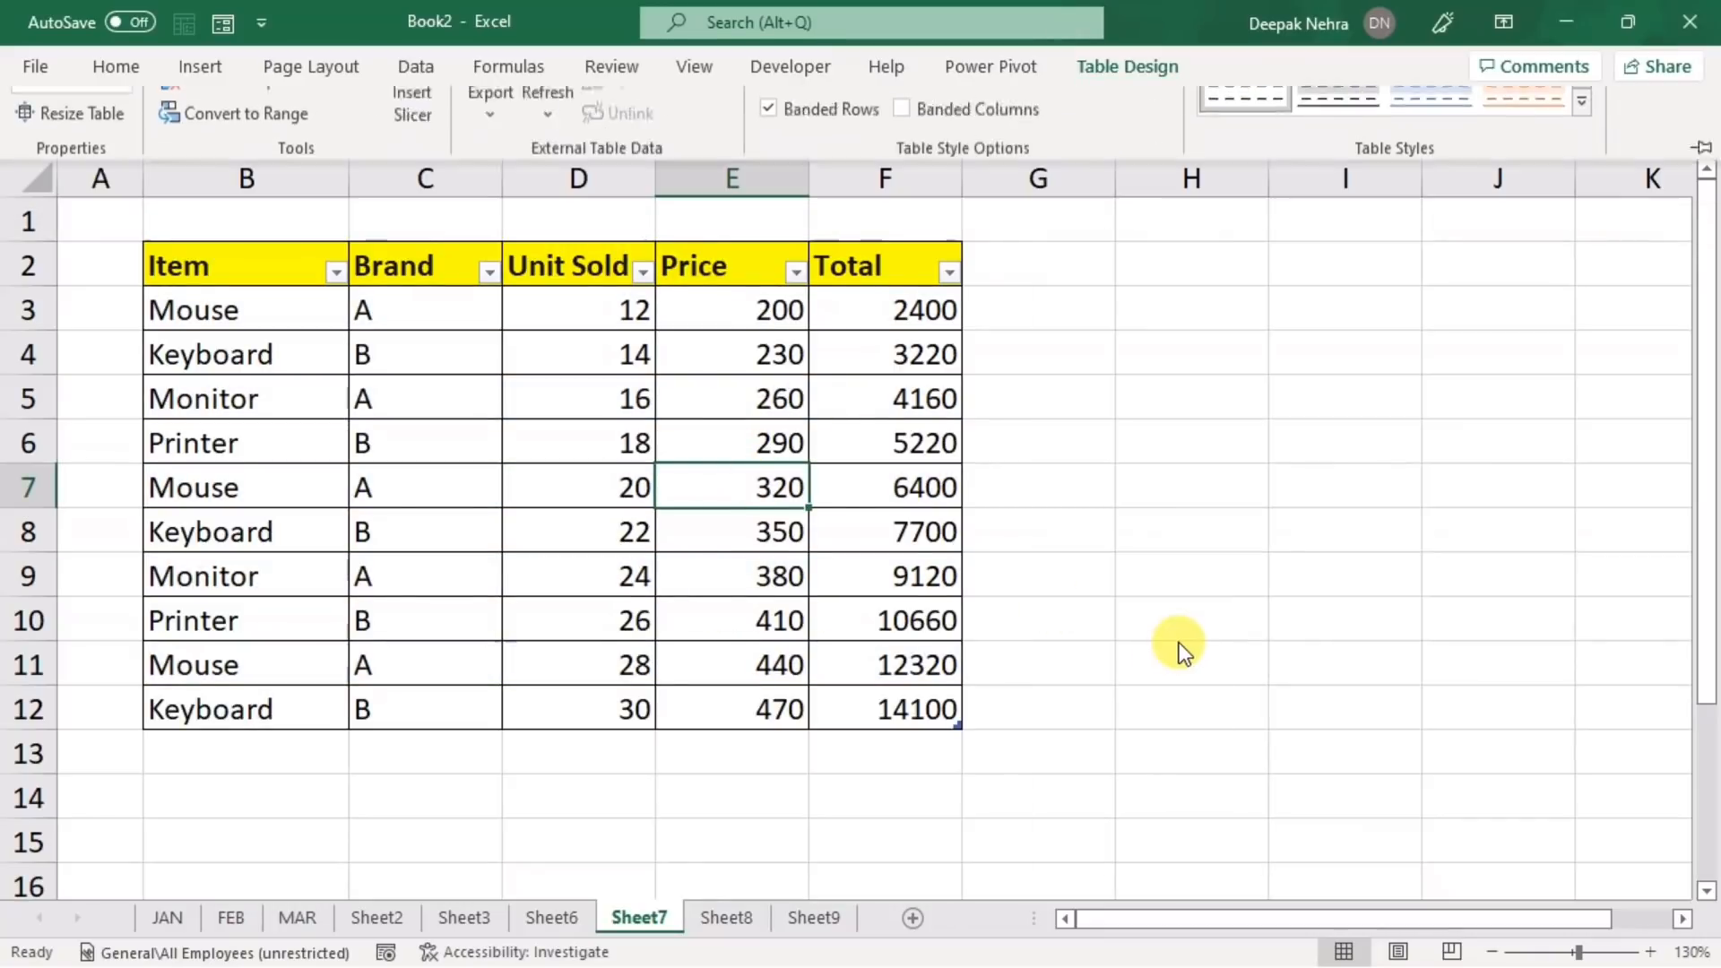
# - Insert Item and Brand slicers for the Sheet7 table and place them side by side next to the data
pyautogui.click(586, 432)
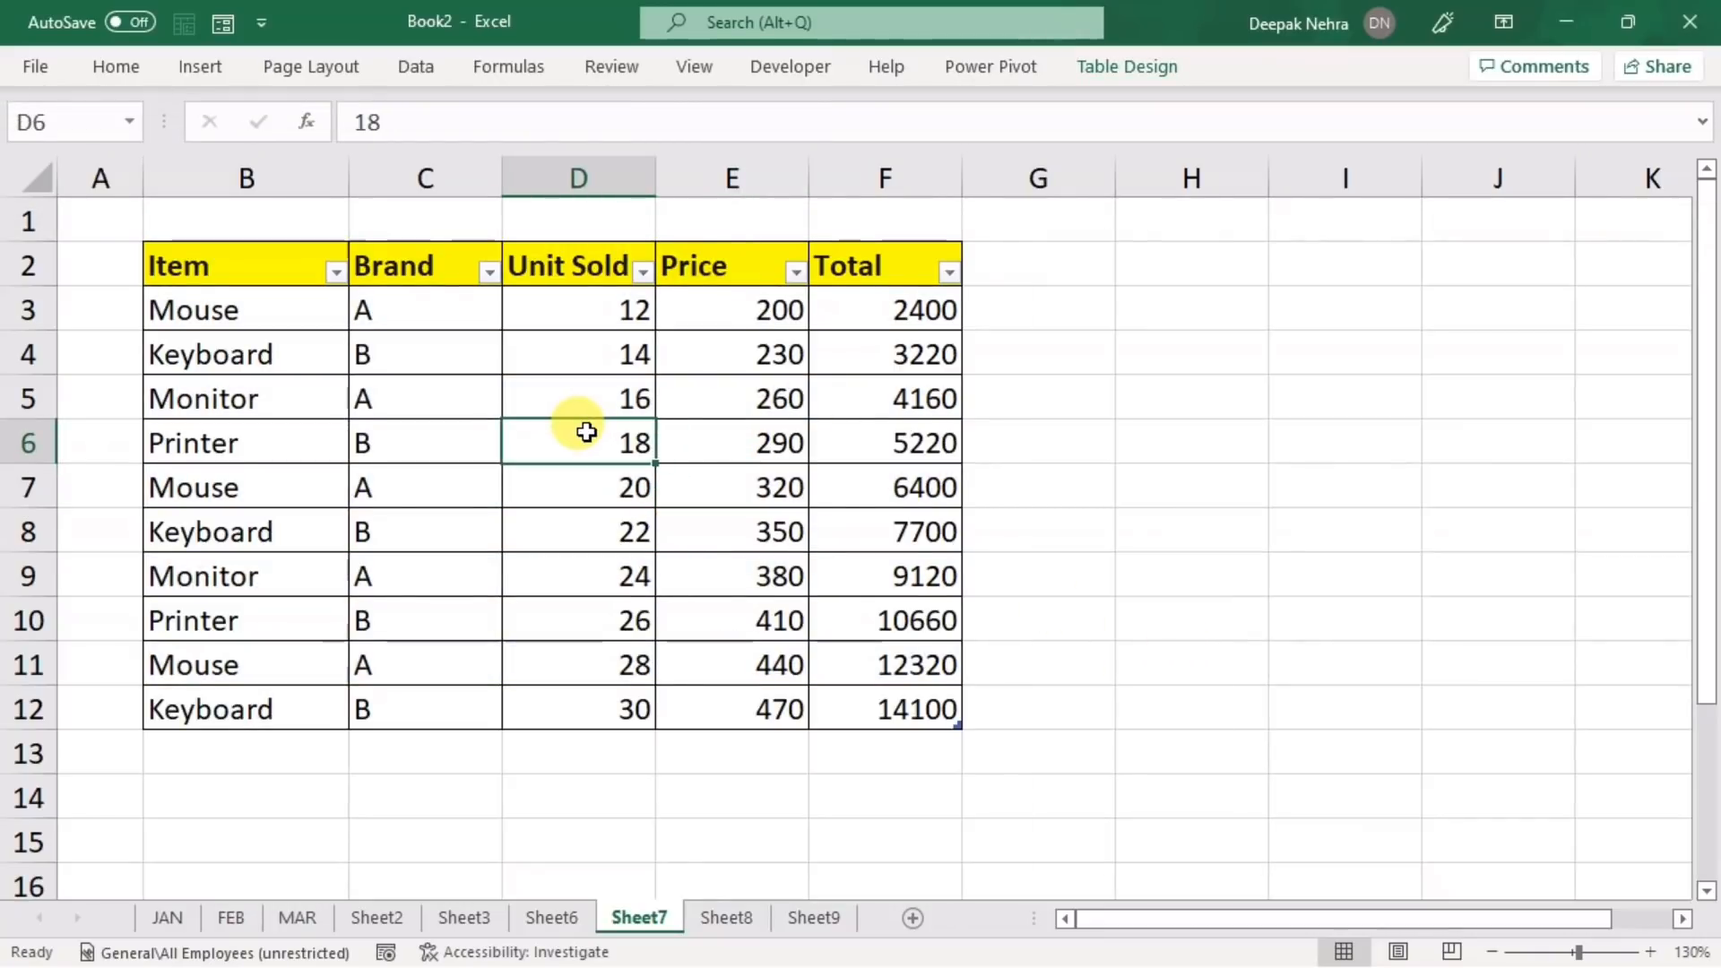
pyautogui.click(1099, 66)
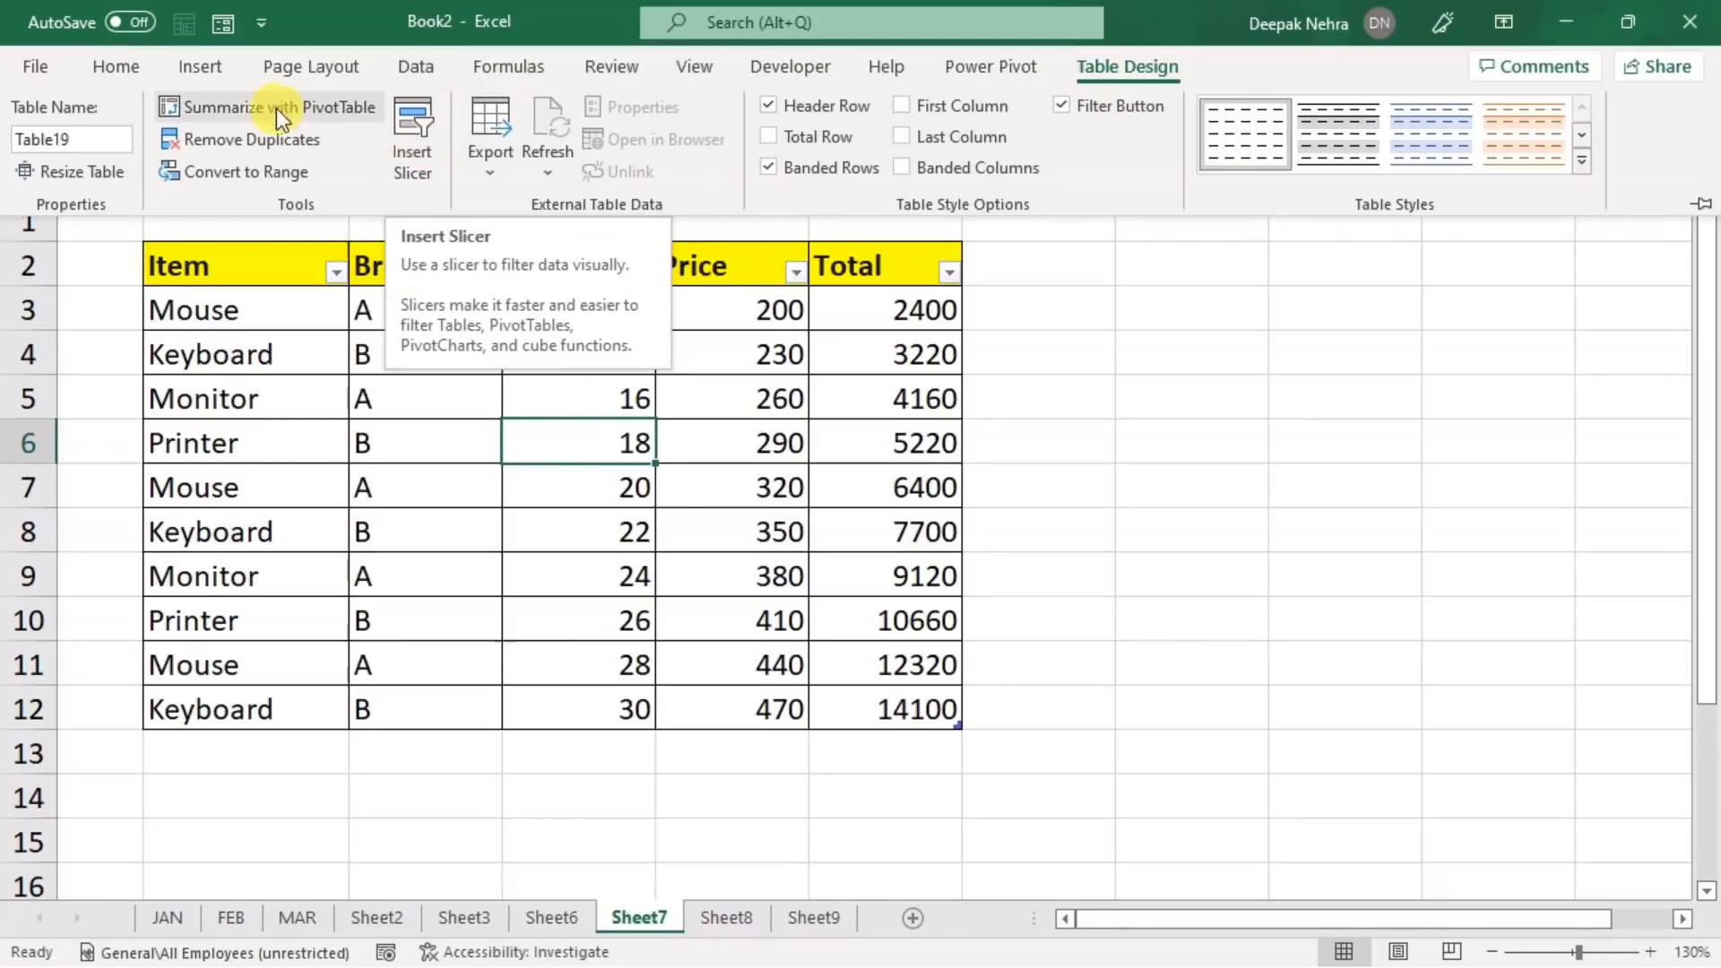
pyautogui.click(204, 63)
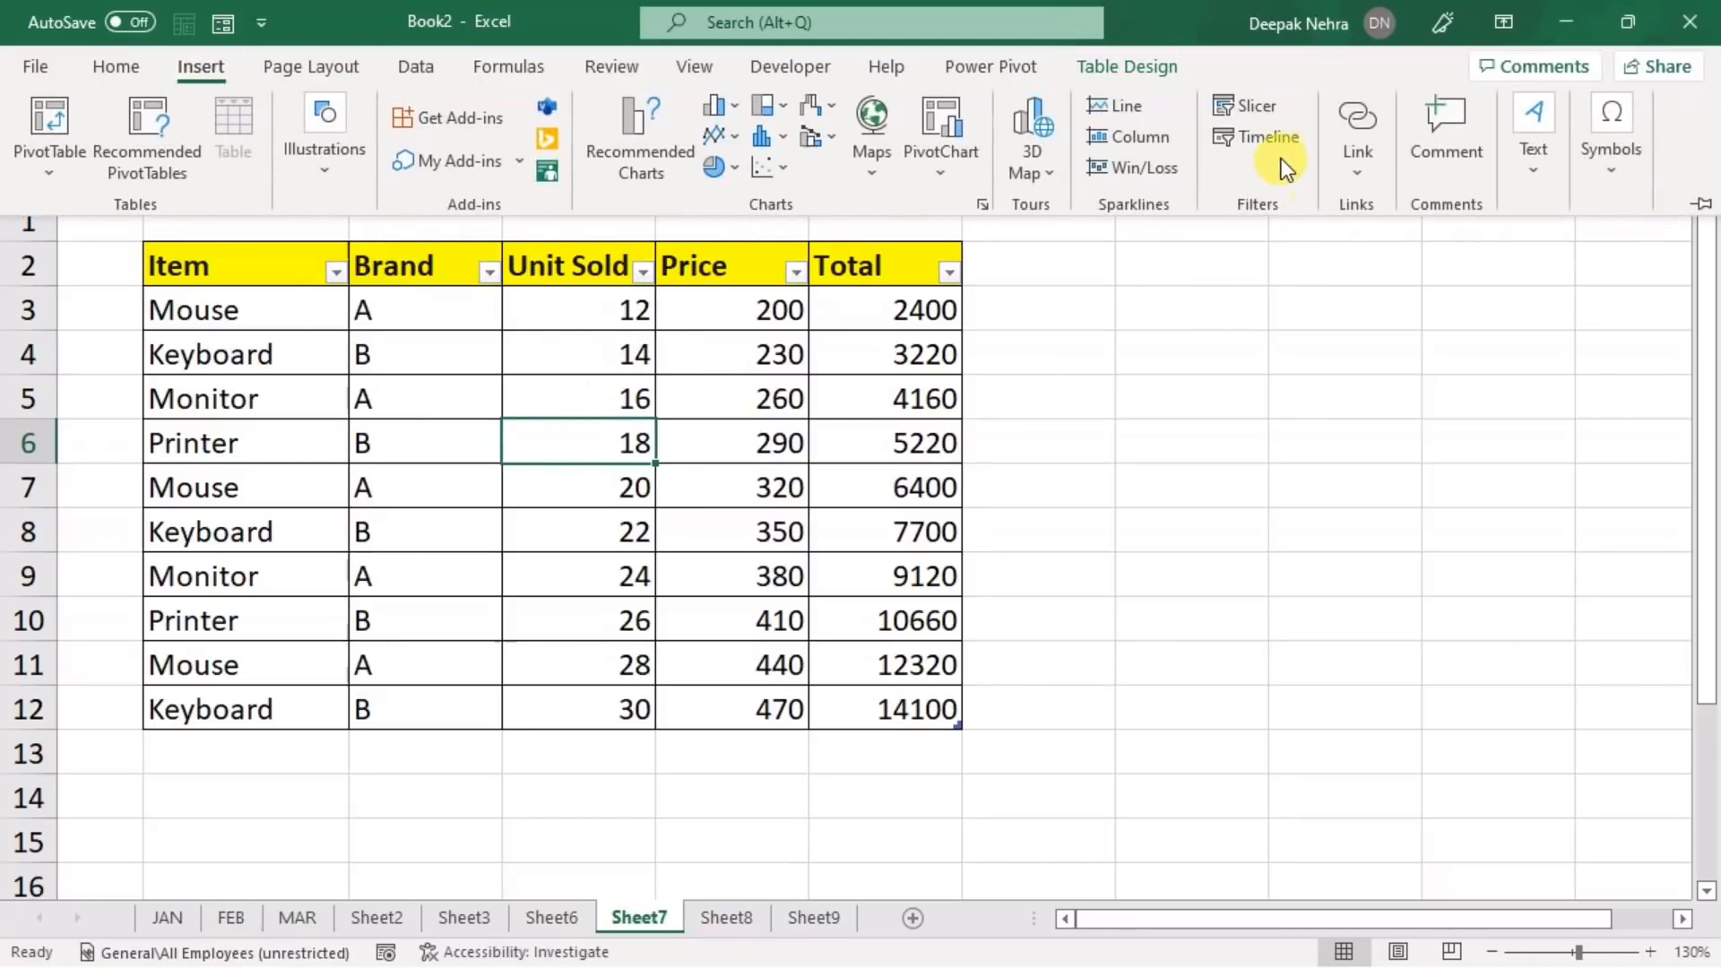
pyautogui.click(1235, 106)
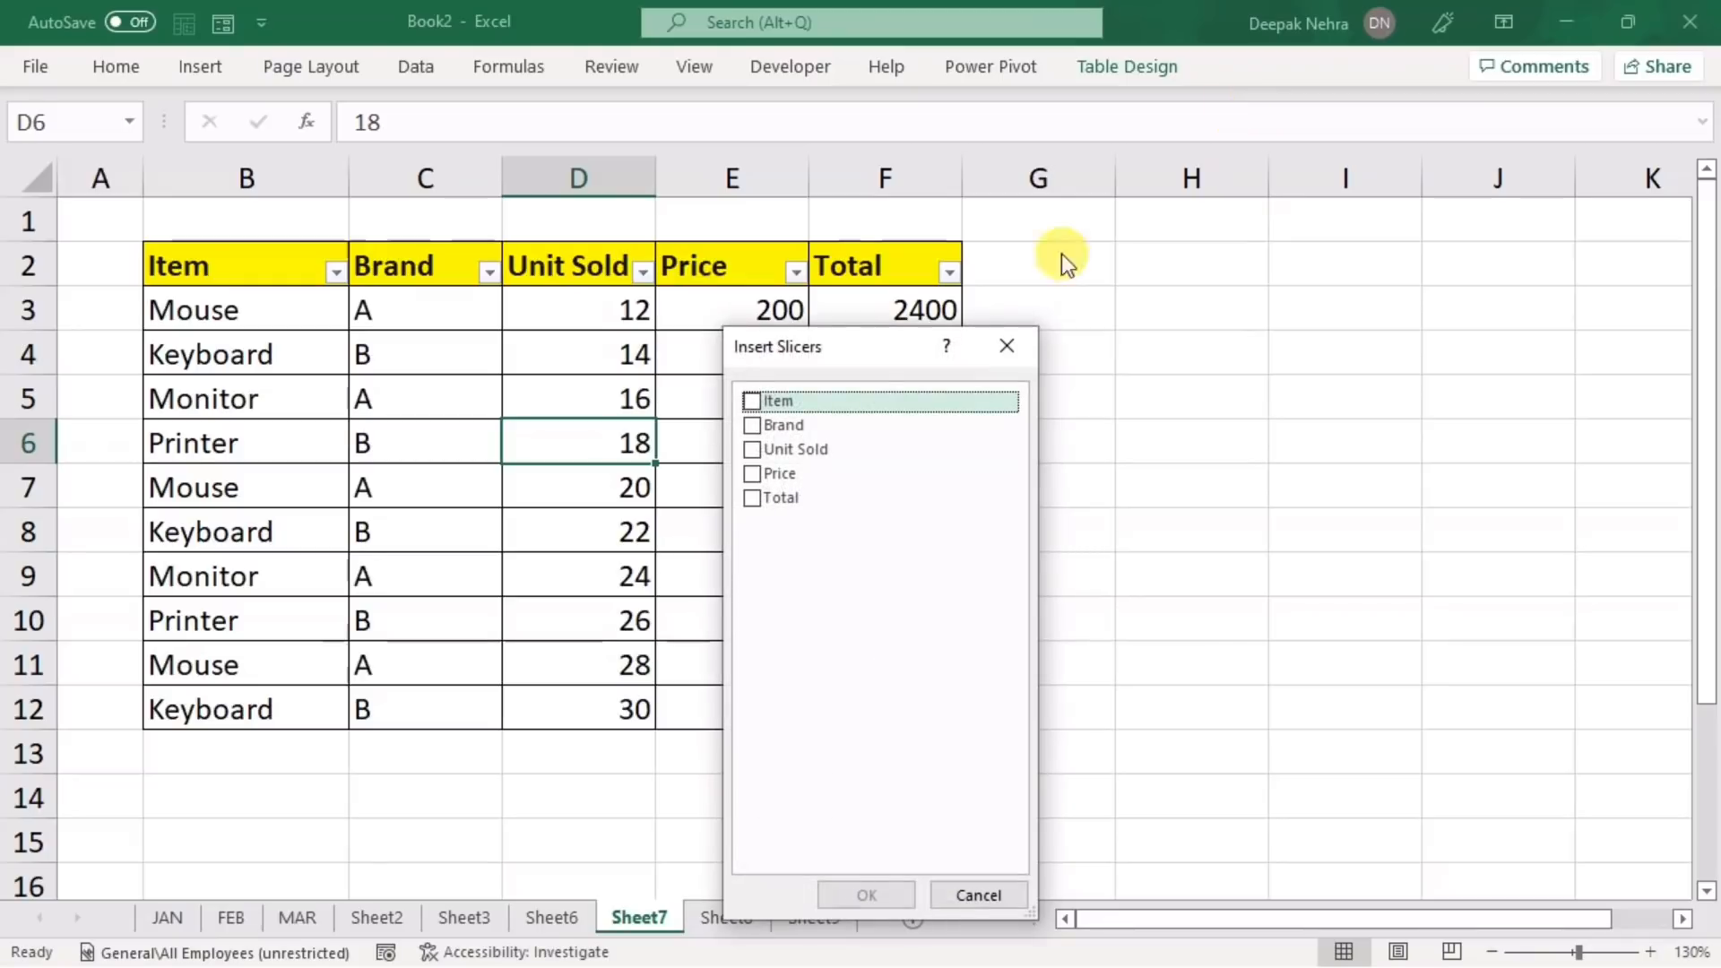
pyautogui.moveTo(824, 349); pyautogui.dragTo(1152, 282)
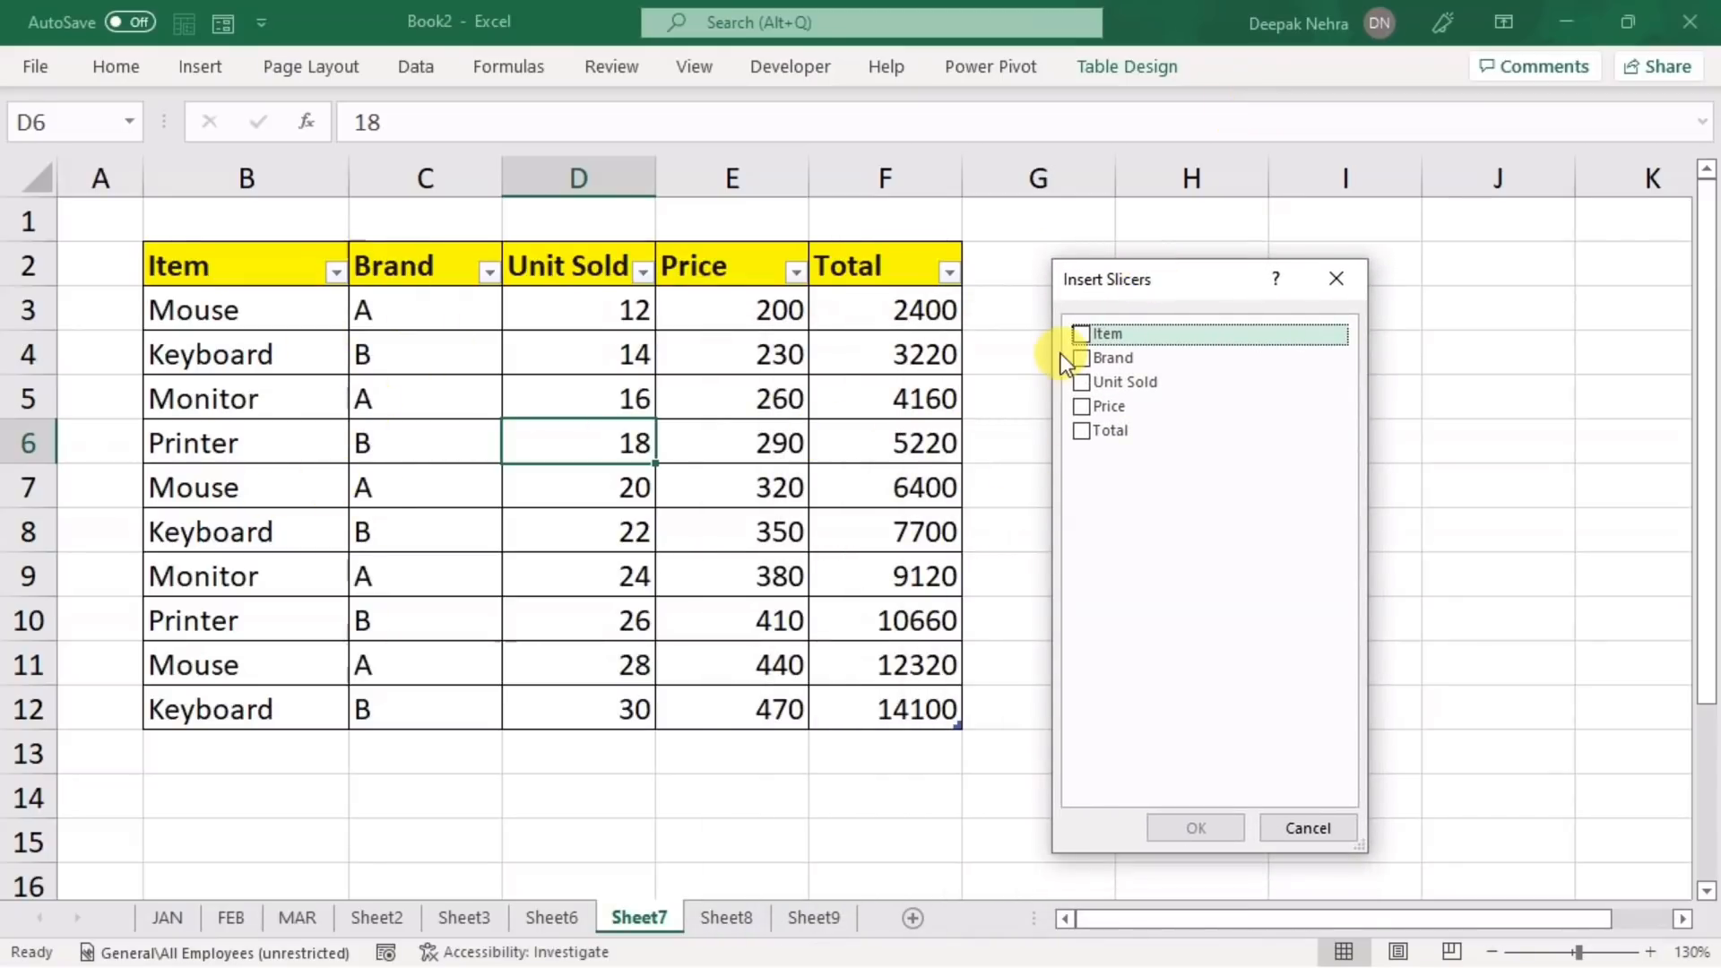
pyautogui.click(1081, 335)
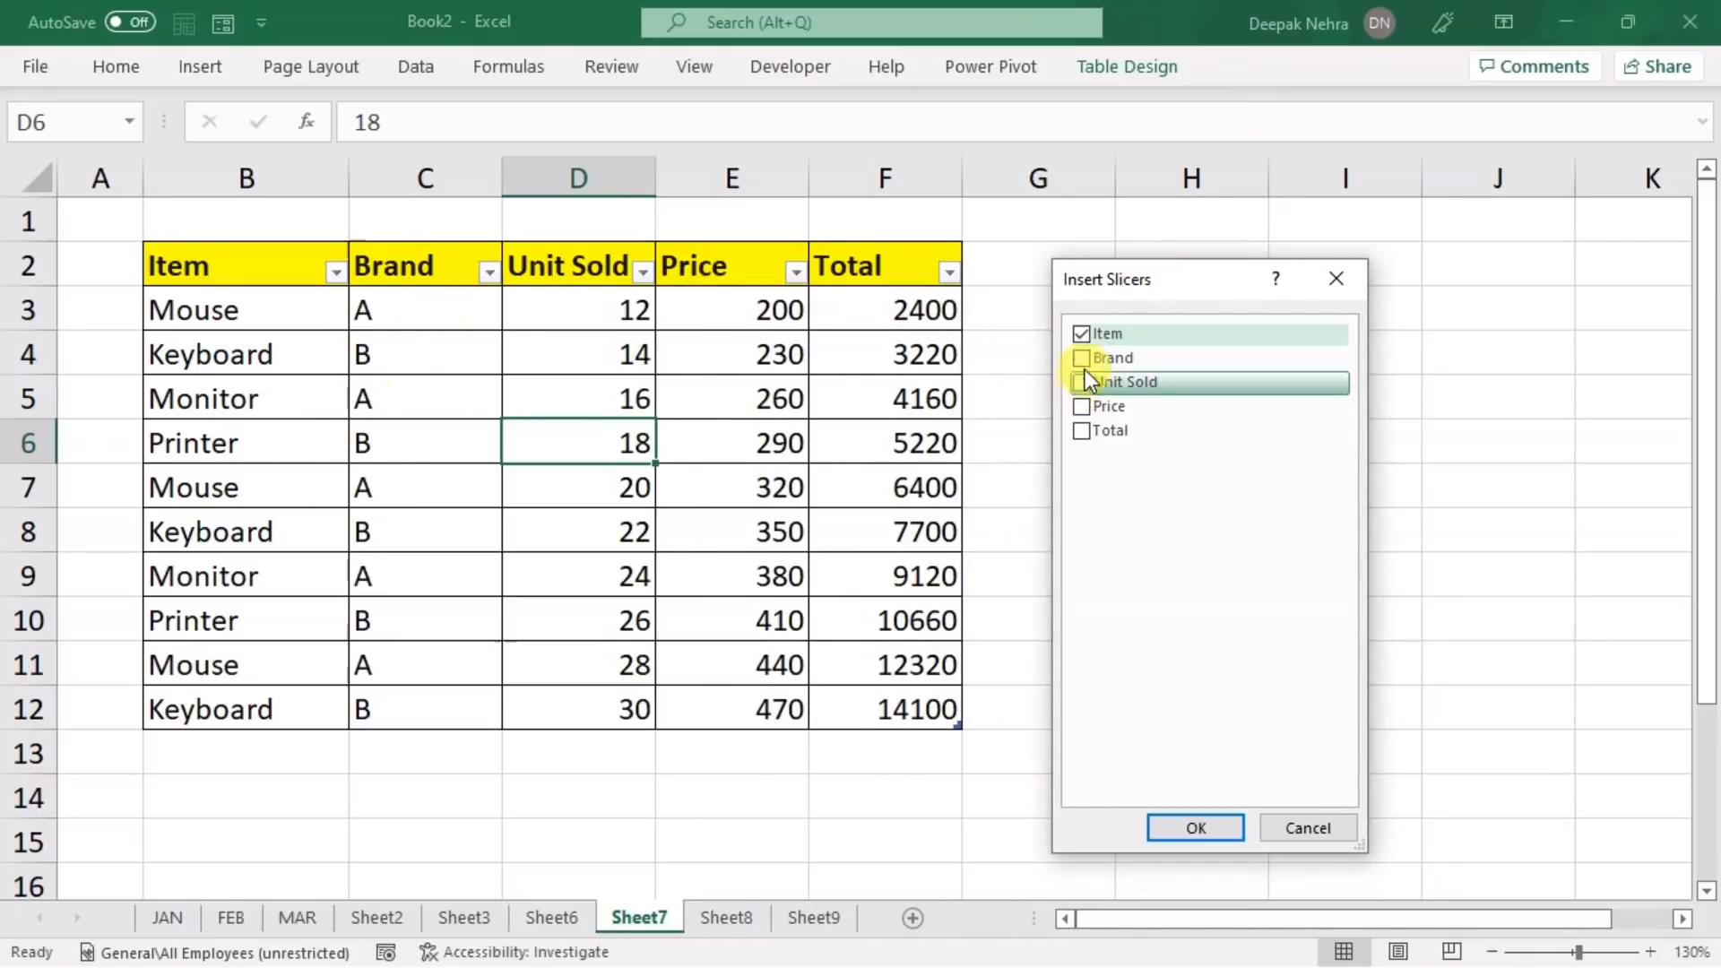
pyautogui.click(1082, 359)
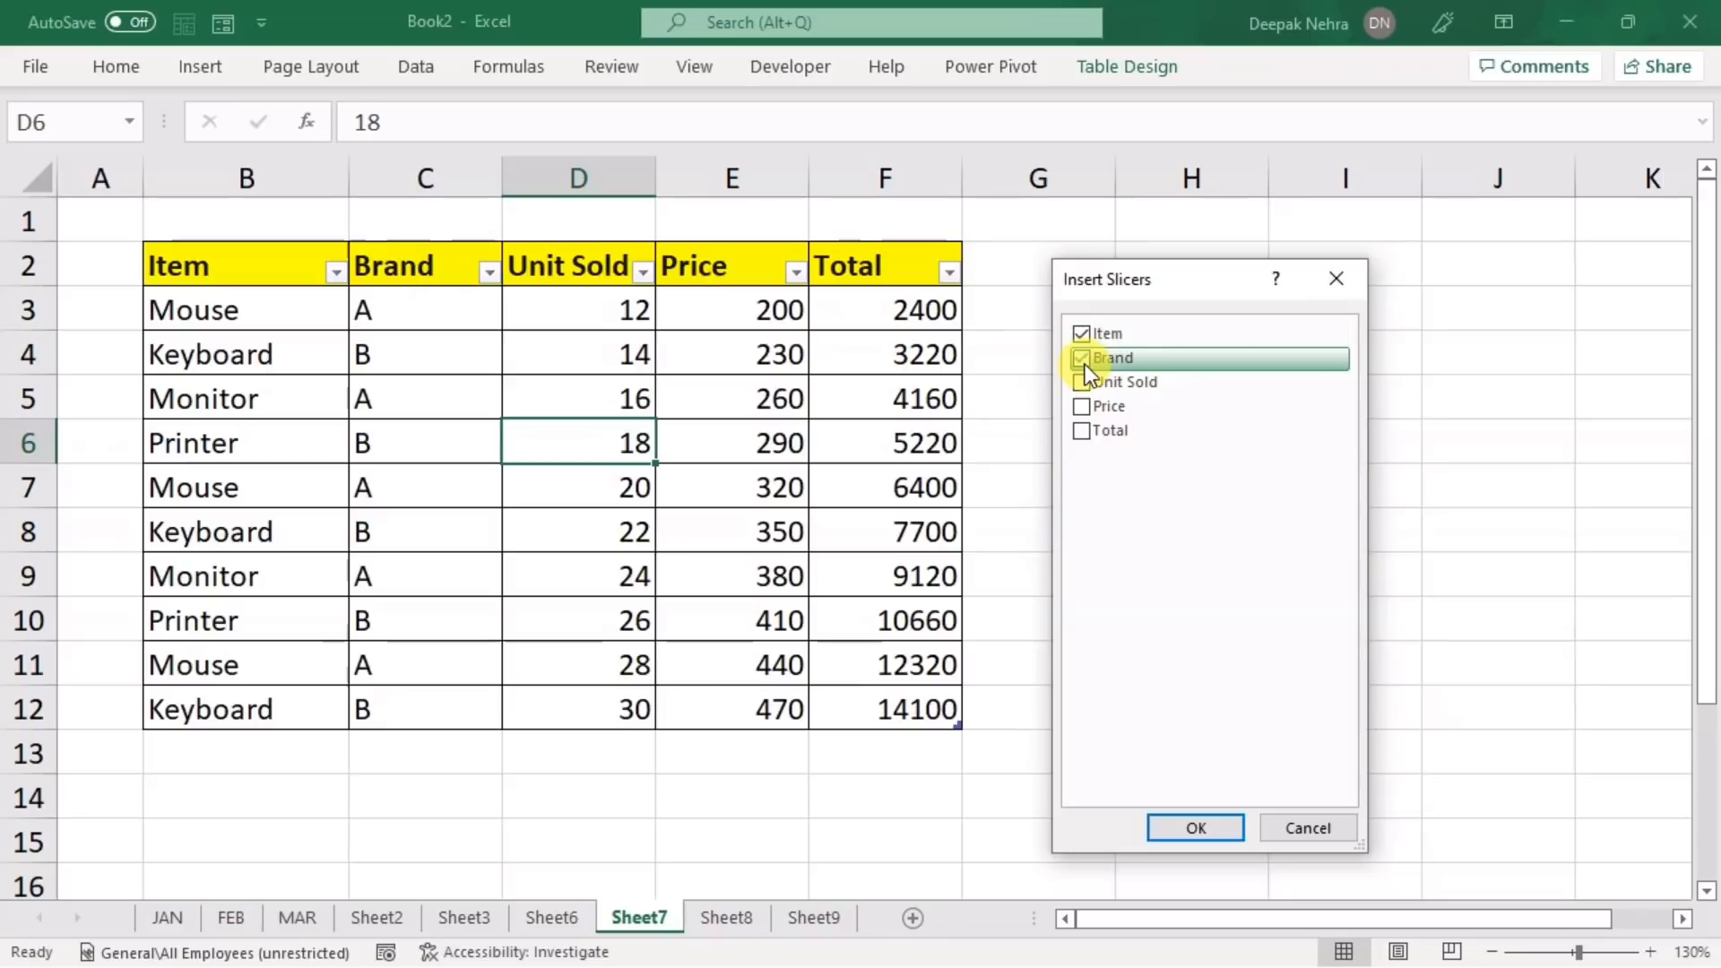
pyautogui.click(1181, 827)
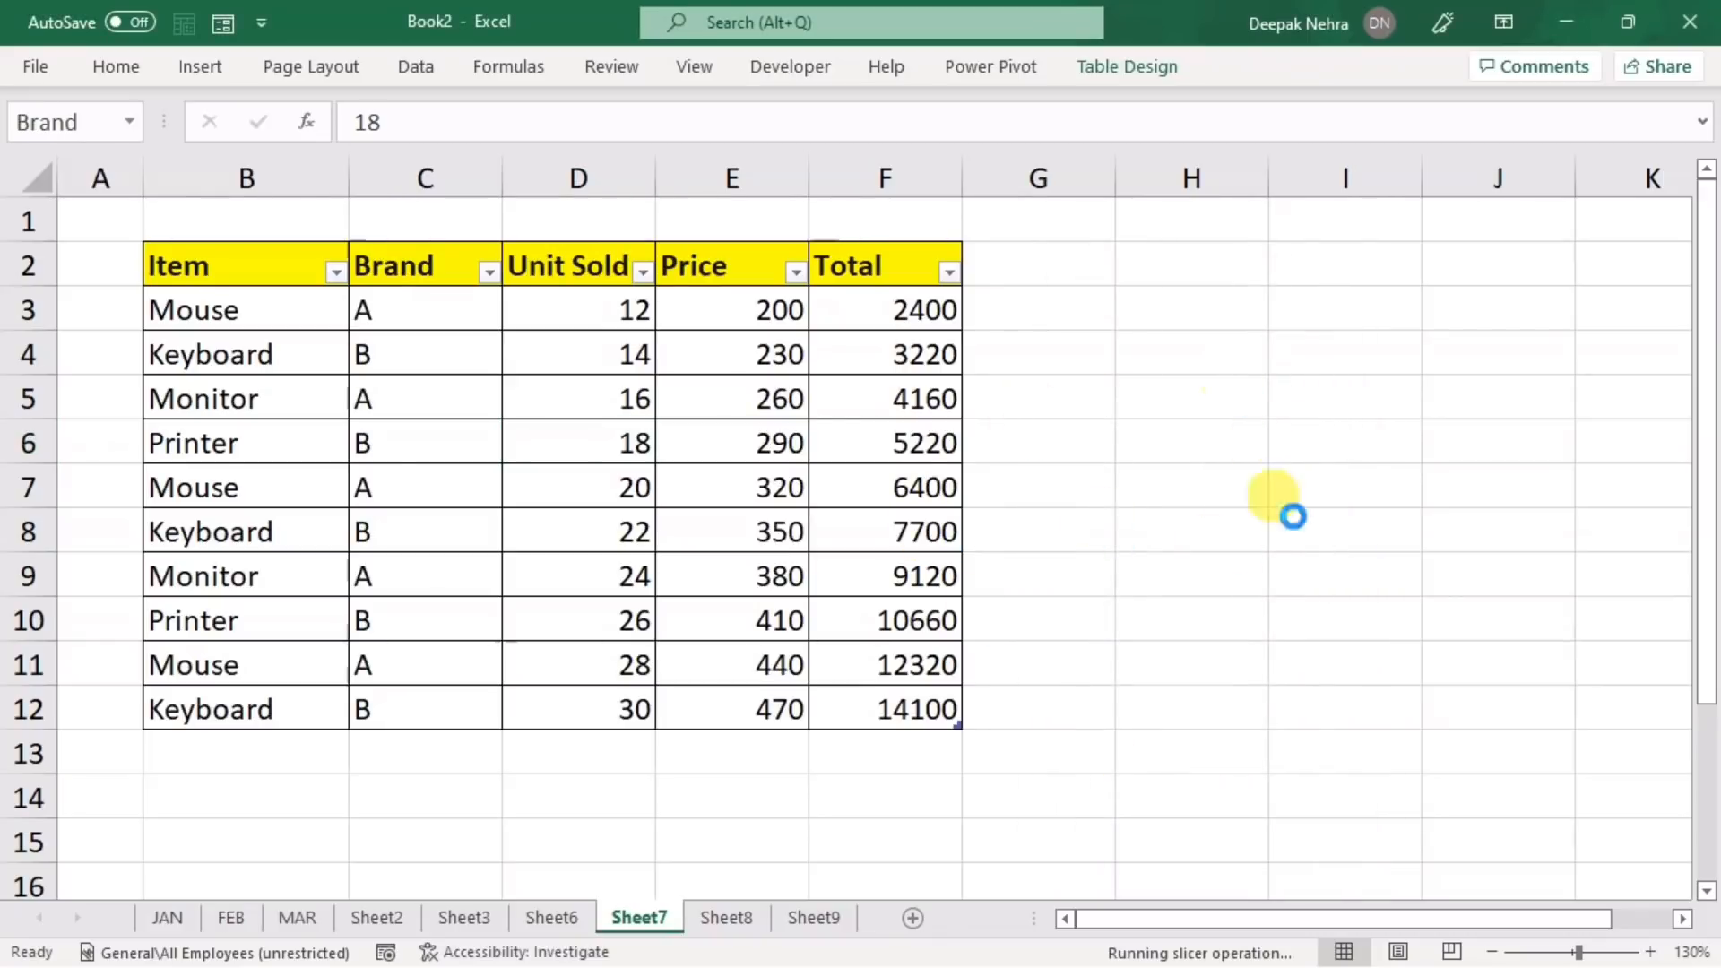
pyautogui.moveTo(896, 399); pyautogui.dragTo(1454, 313)
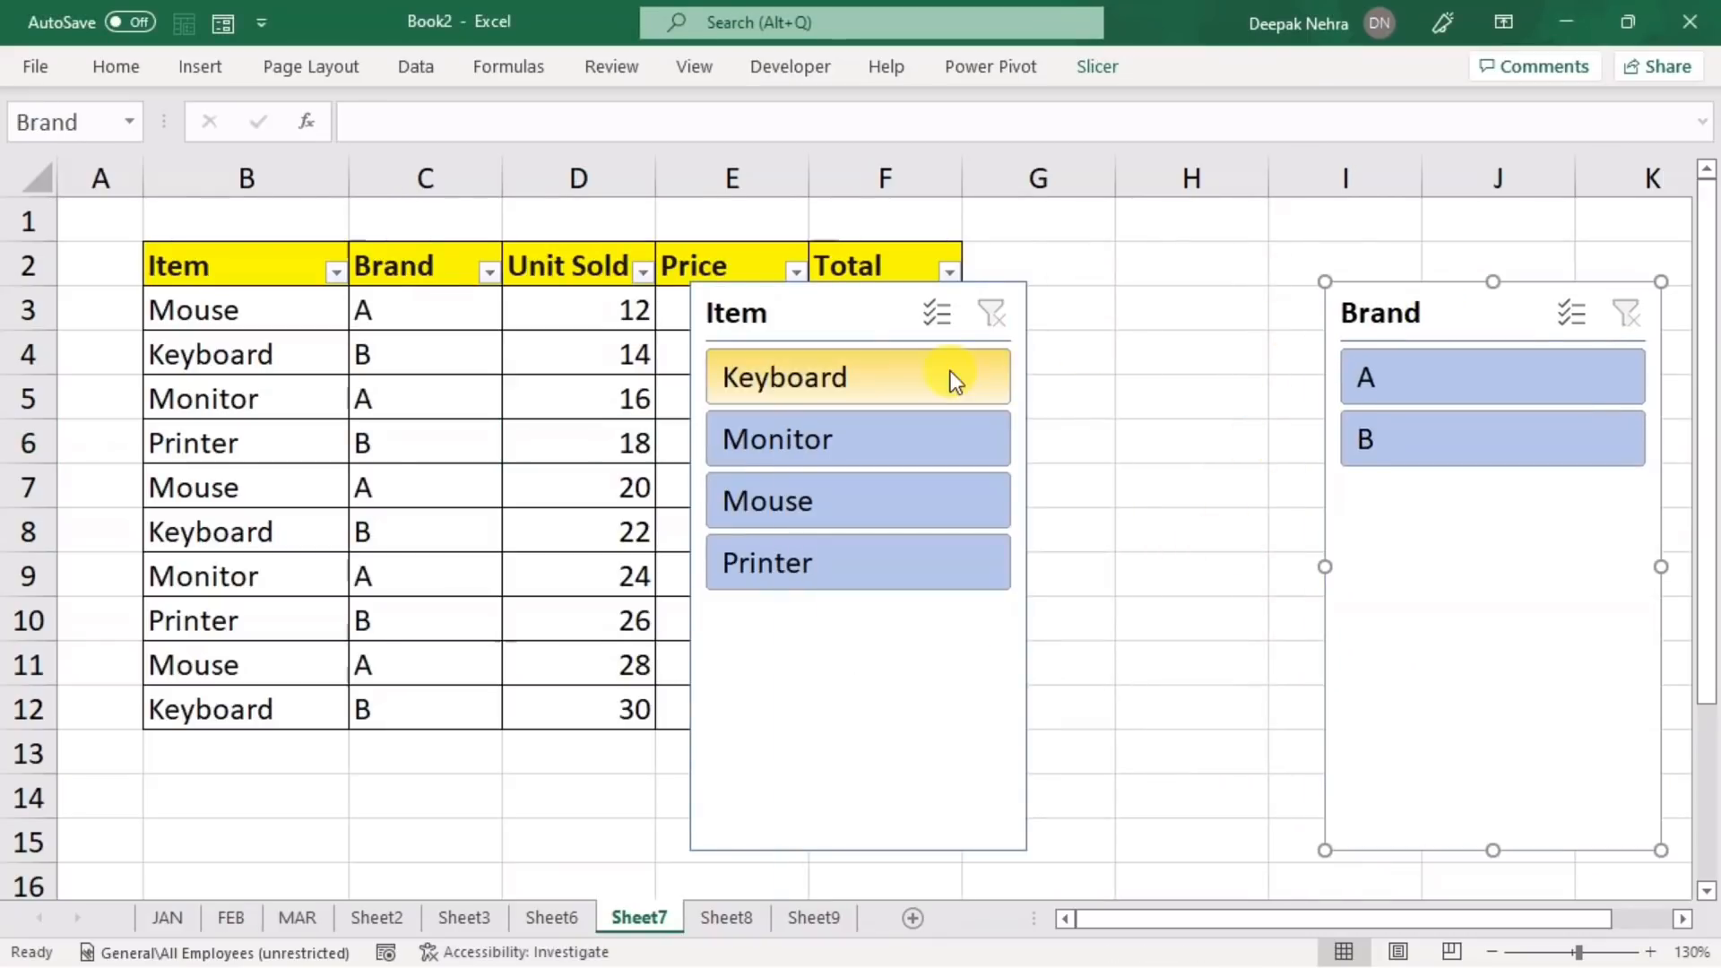
pyautogui.moveTo(838, 325); pyautogui.dragTo(1115, 327)
# - Filter the table by Keyboard, Monitor, Mouse and Printer in turn with the Item slicer, and clear that filter
pyautogui.click(1036, 392)
pyautogui.click(1053, 446)
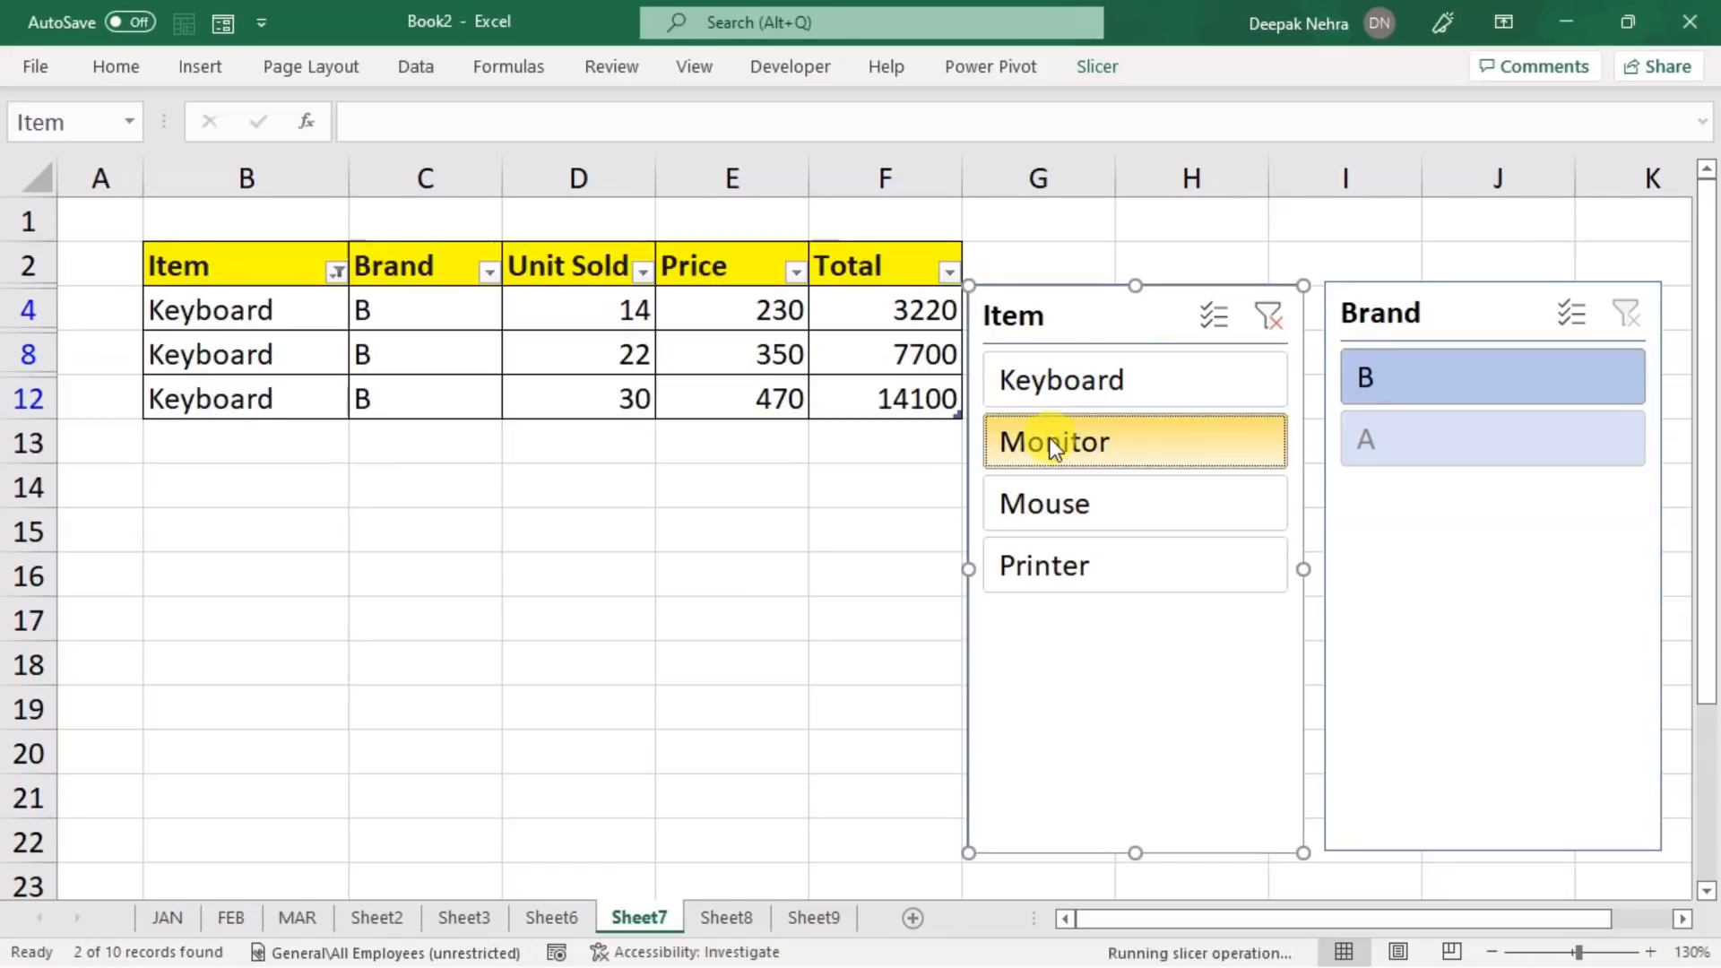
pyautogui.click(1055, 493)
pyautogui.click(1047, 564)
pyautogui.click(1129, 441)
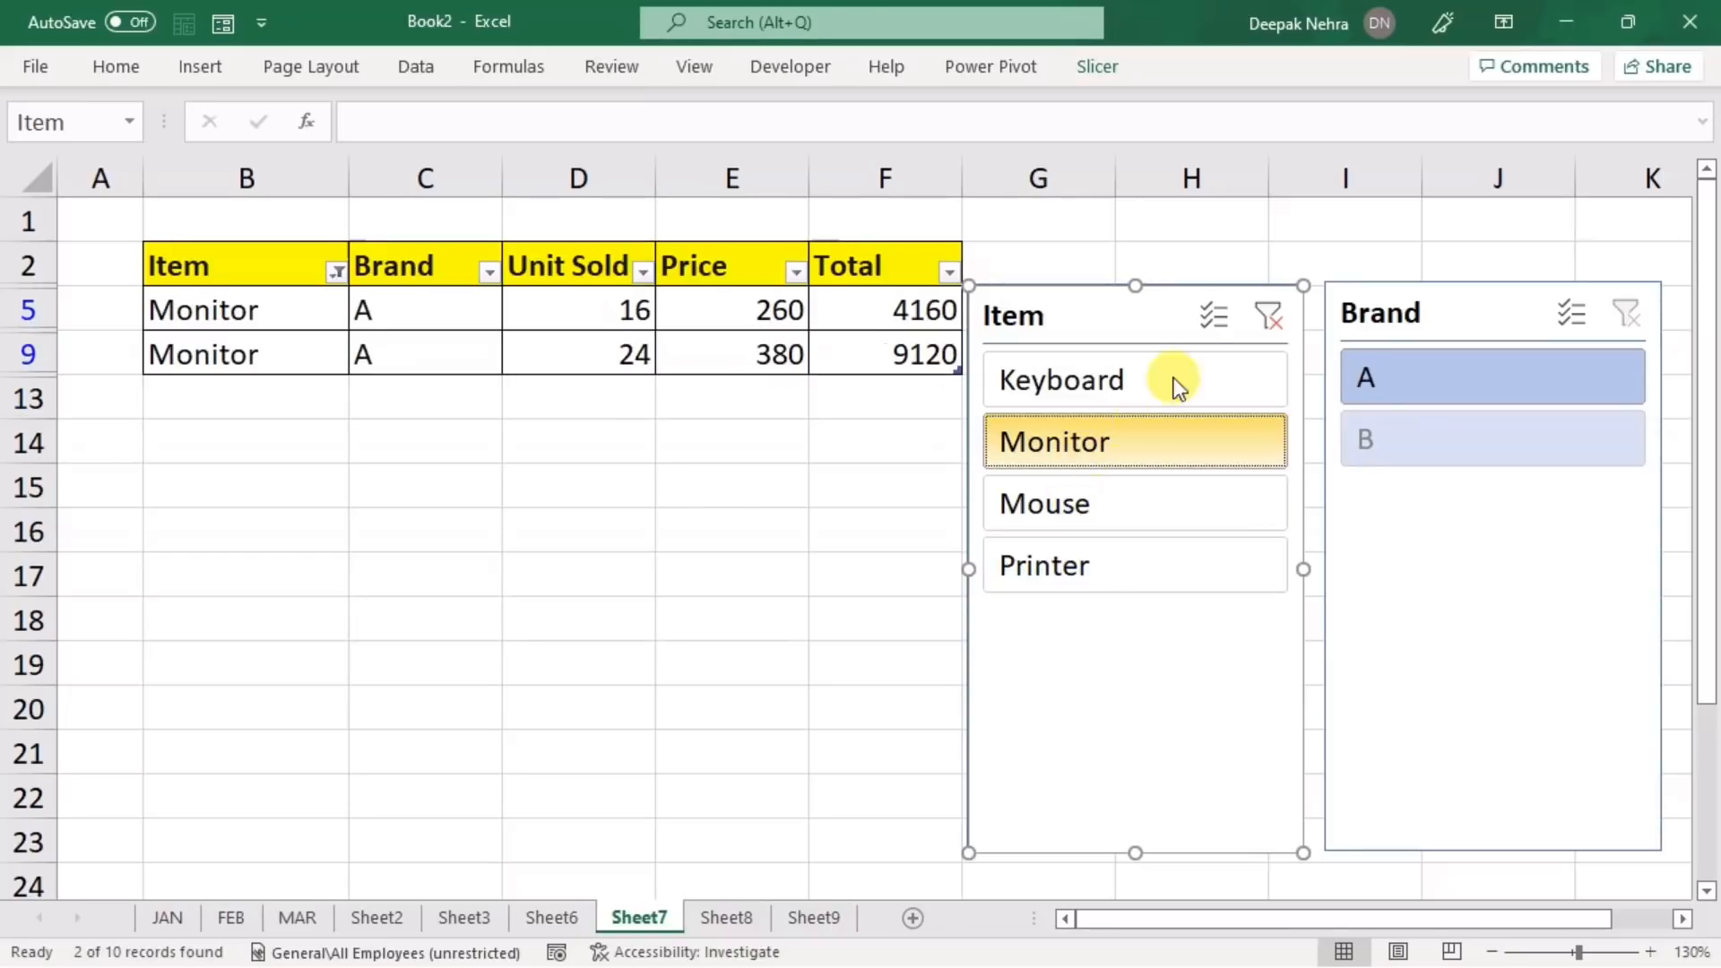
pyautogui.click(1268, 317)
# - Filter the table by brand A and brand B, narrow brand B to Keyboard, and clear both slicer filters
pyautogui.click(1408, 386)
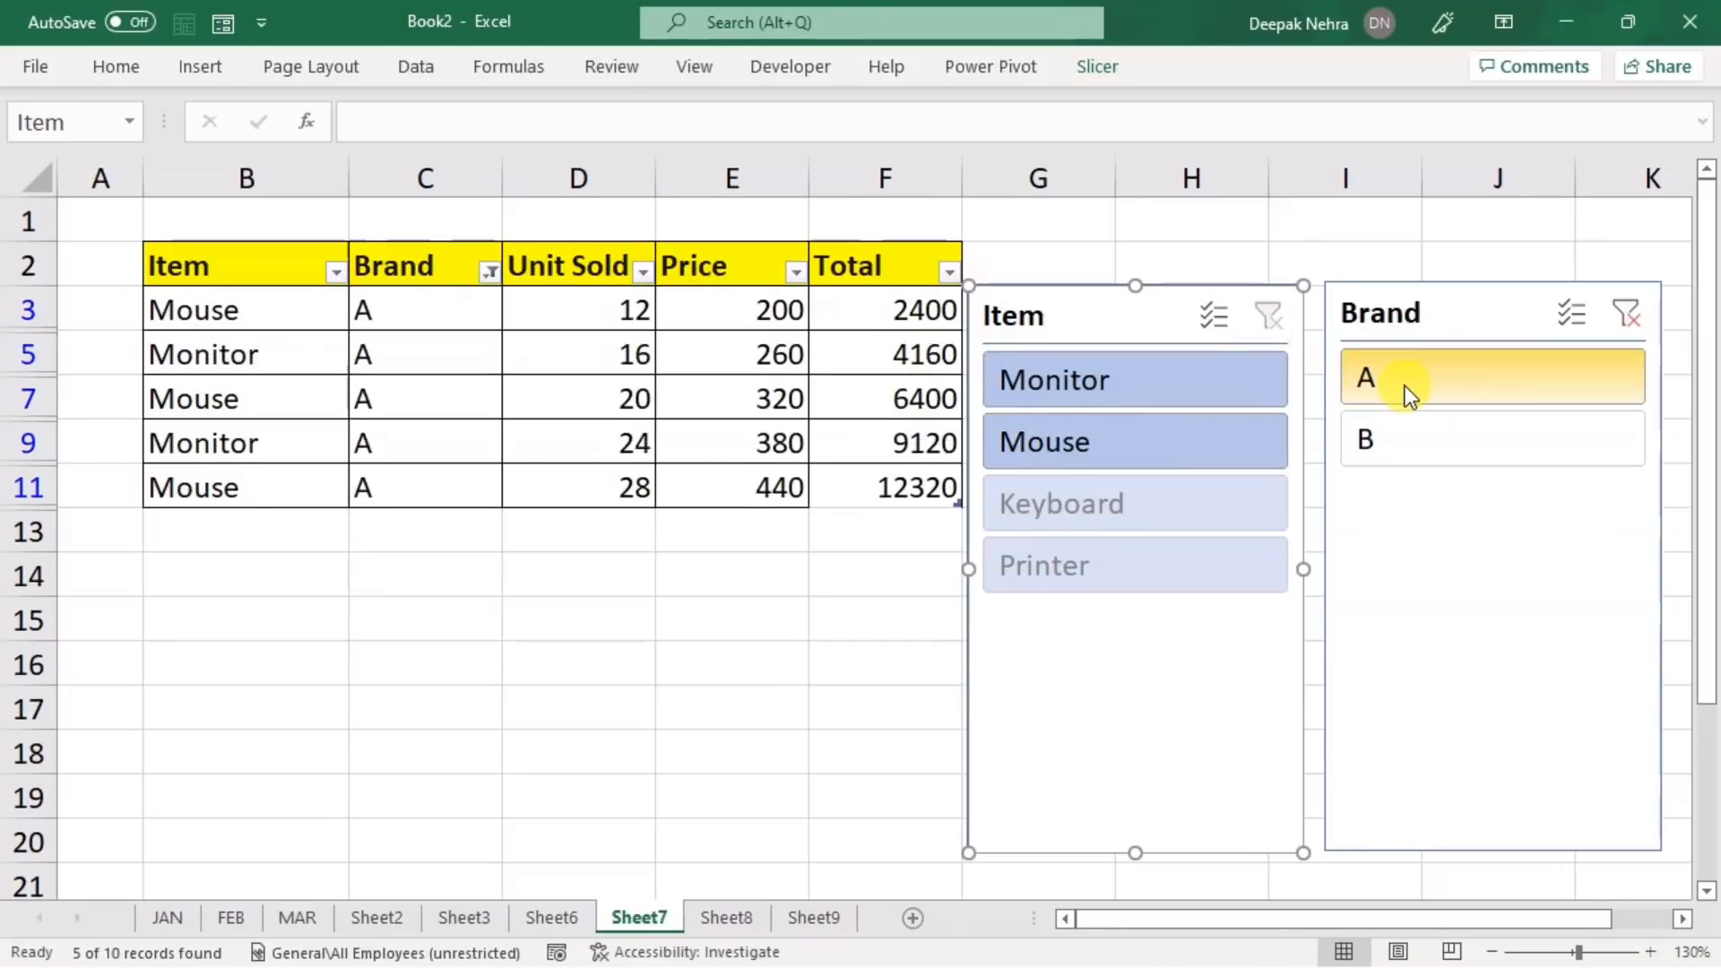
pyautogui.click(1362, 439)
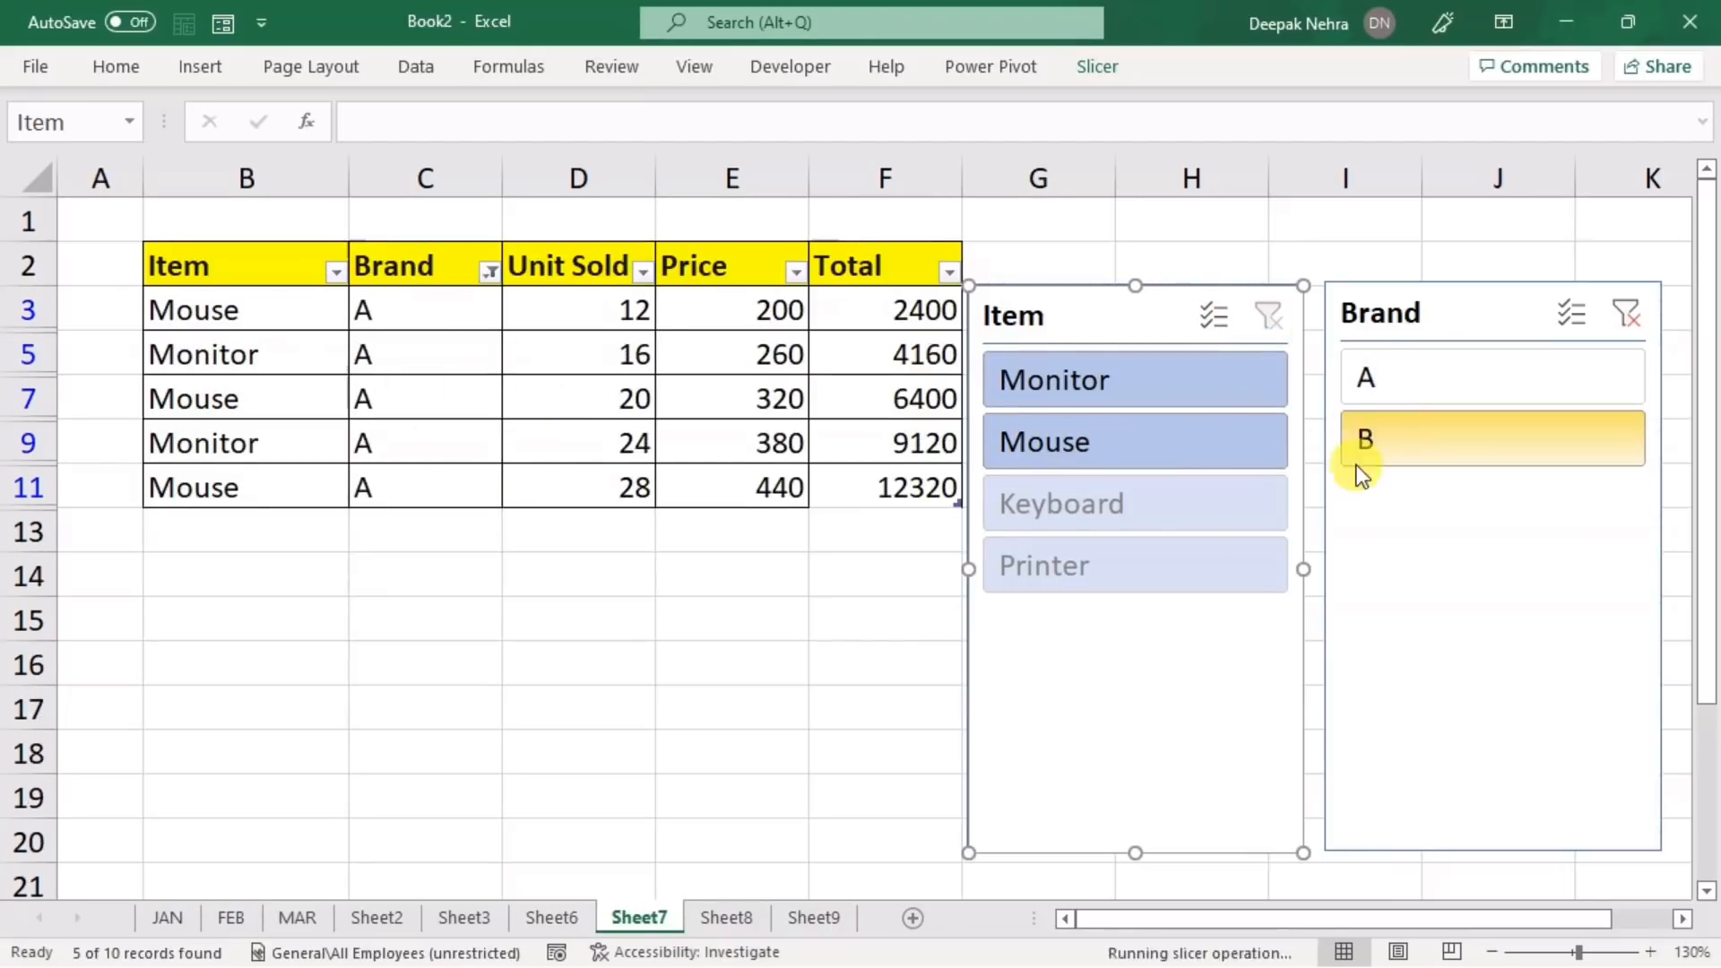
pyautogui.click(1087, 385)
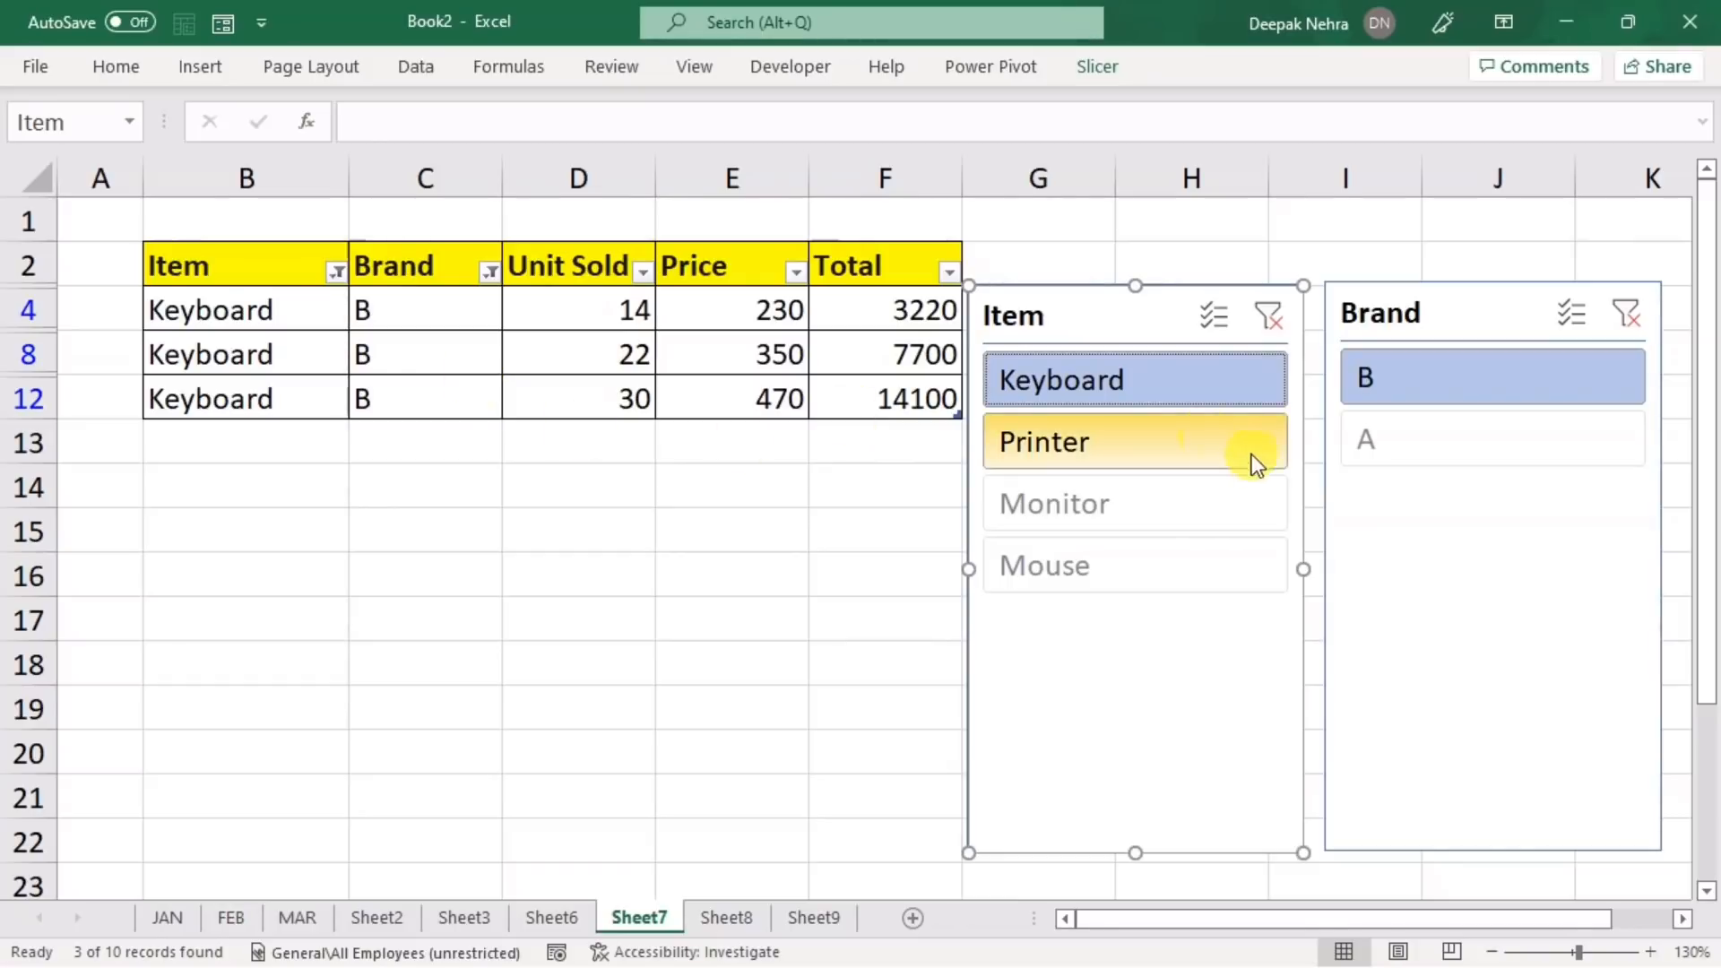
pyautogui.click(1269, 315)
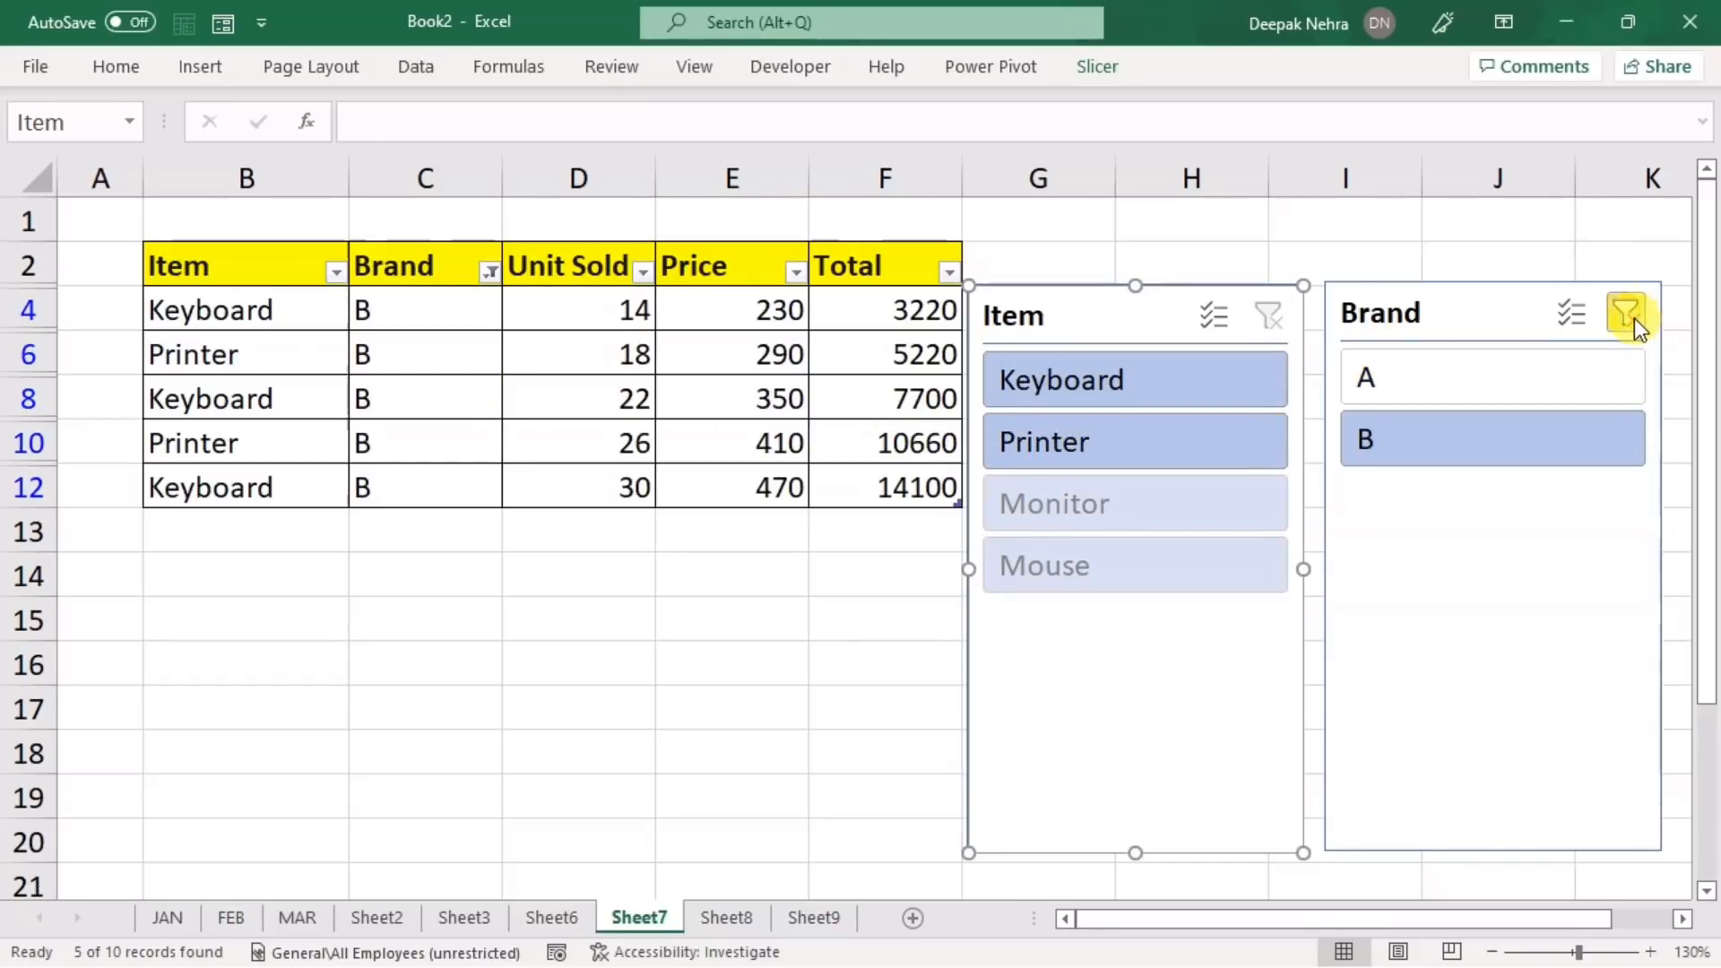
pyautogui.click(1628, 315)
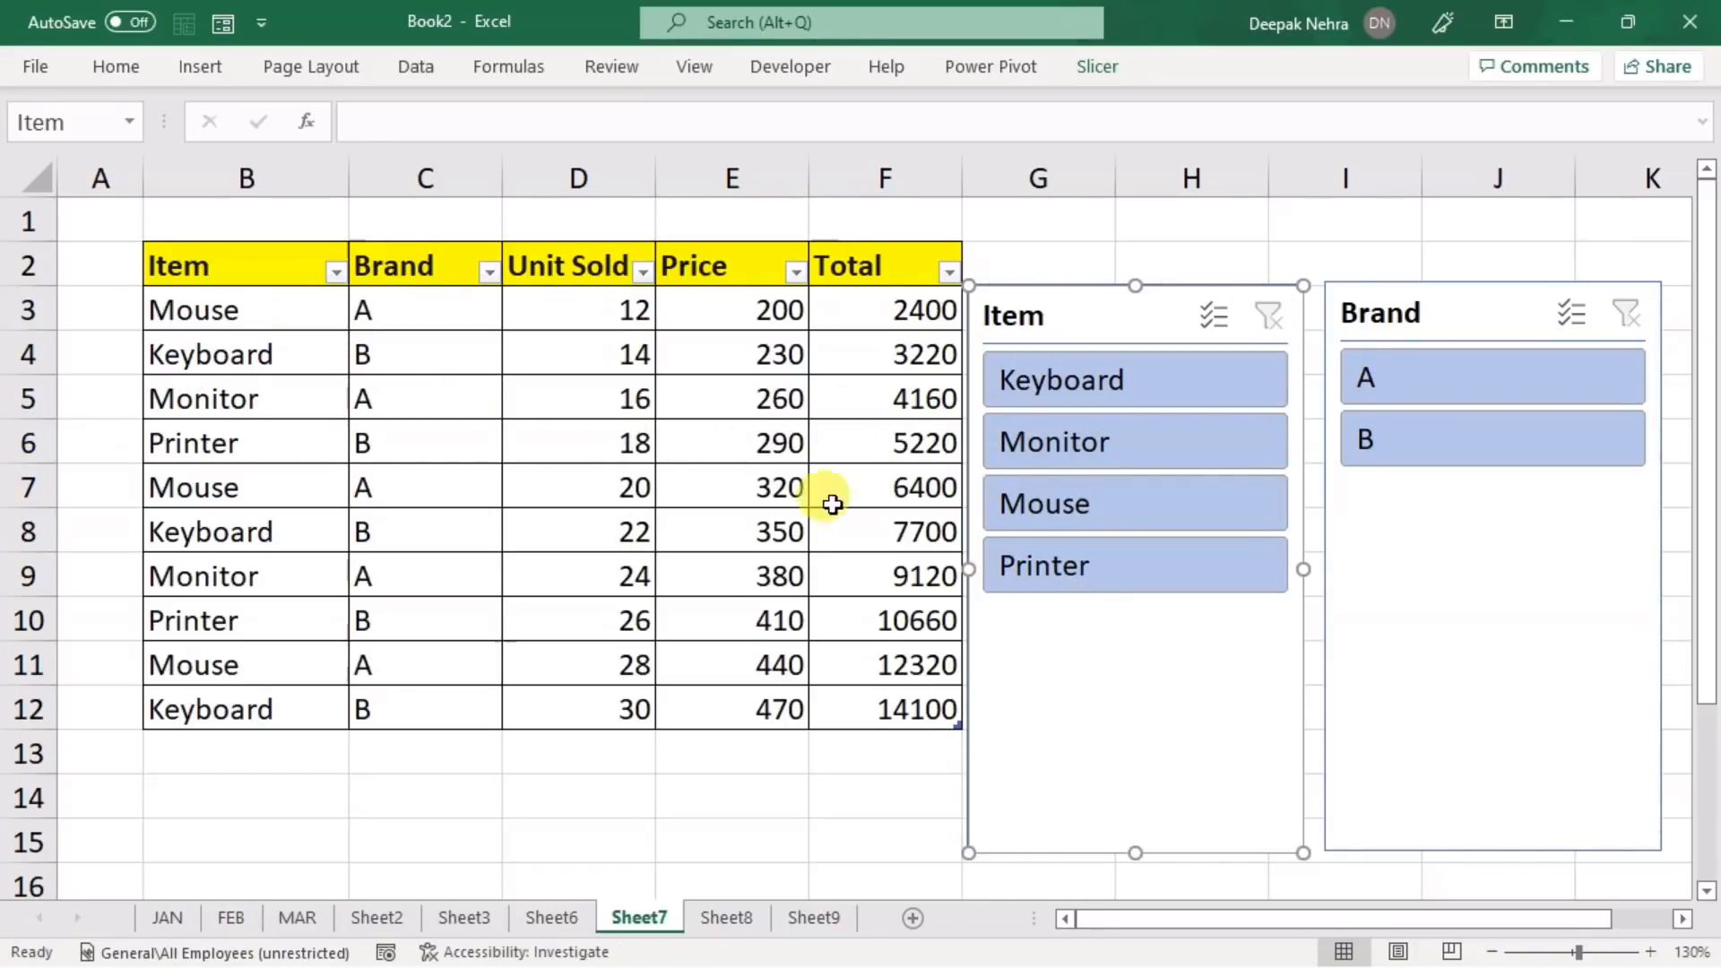
# - Shrink the Item and Brand slicers to remove the empty space below their entries
pyautogui.moveTo(968, 853); pyautogui.dragTo(1026, 614)
pyautogui.click(1449, 603)
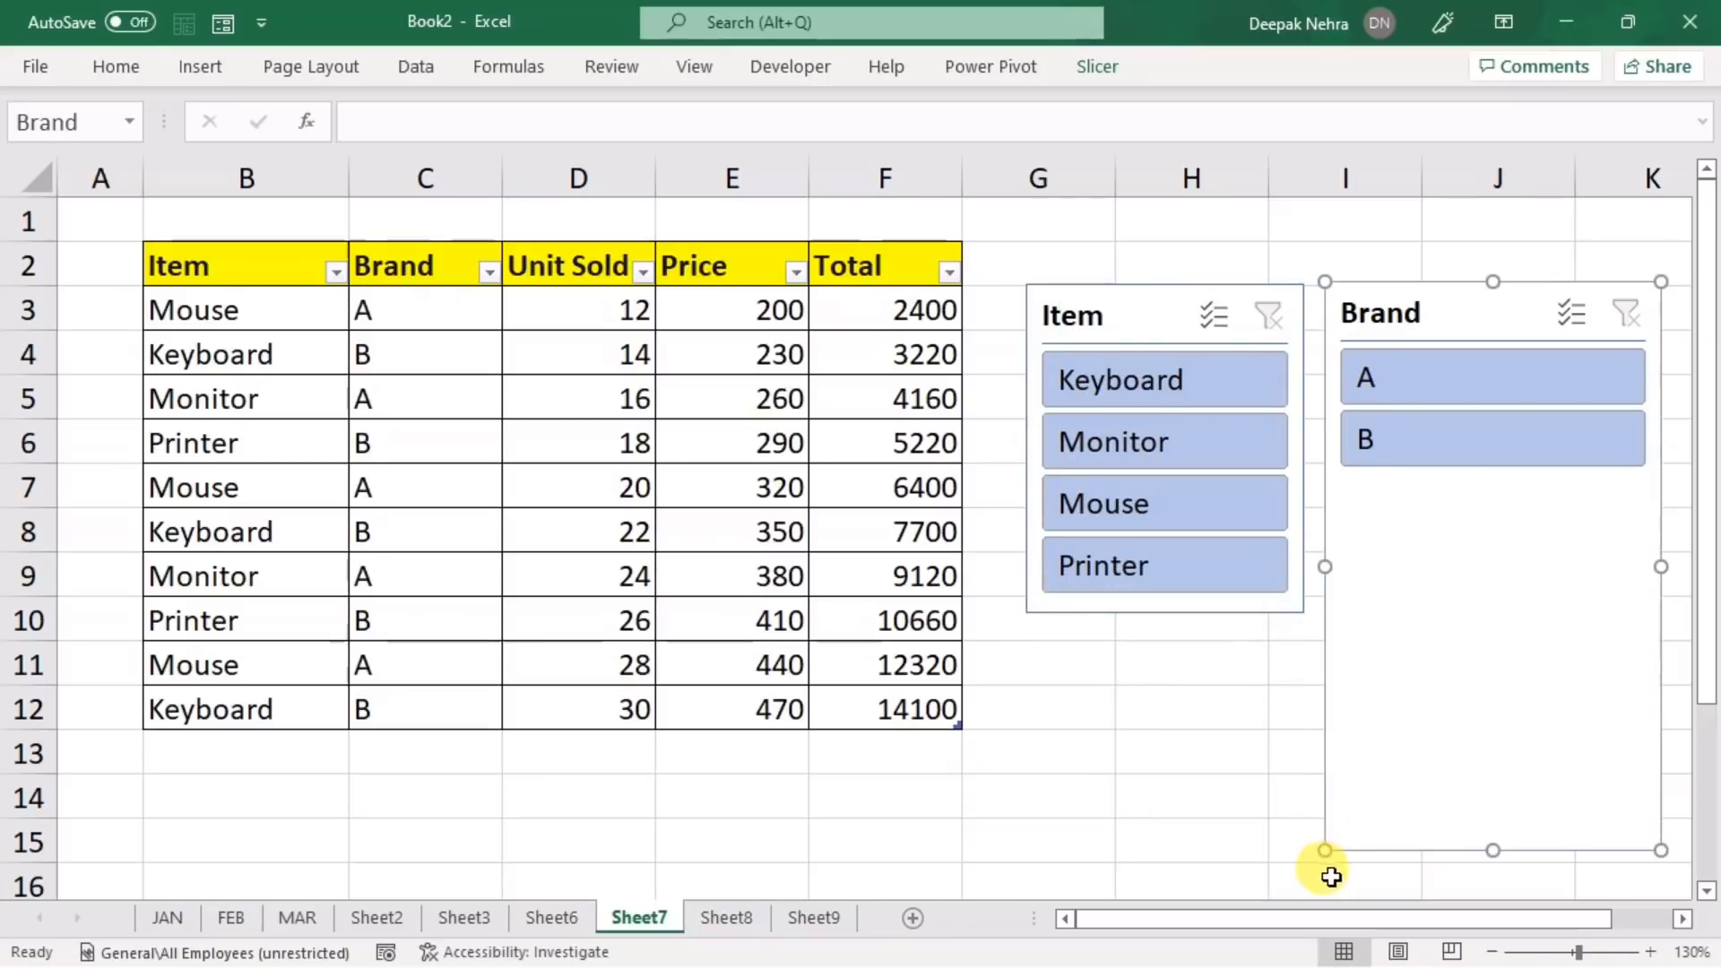
pyautogui.moveTo(1320, 856); pyautogui.dragTo(1312, 615)
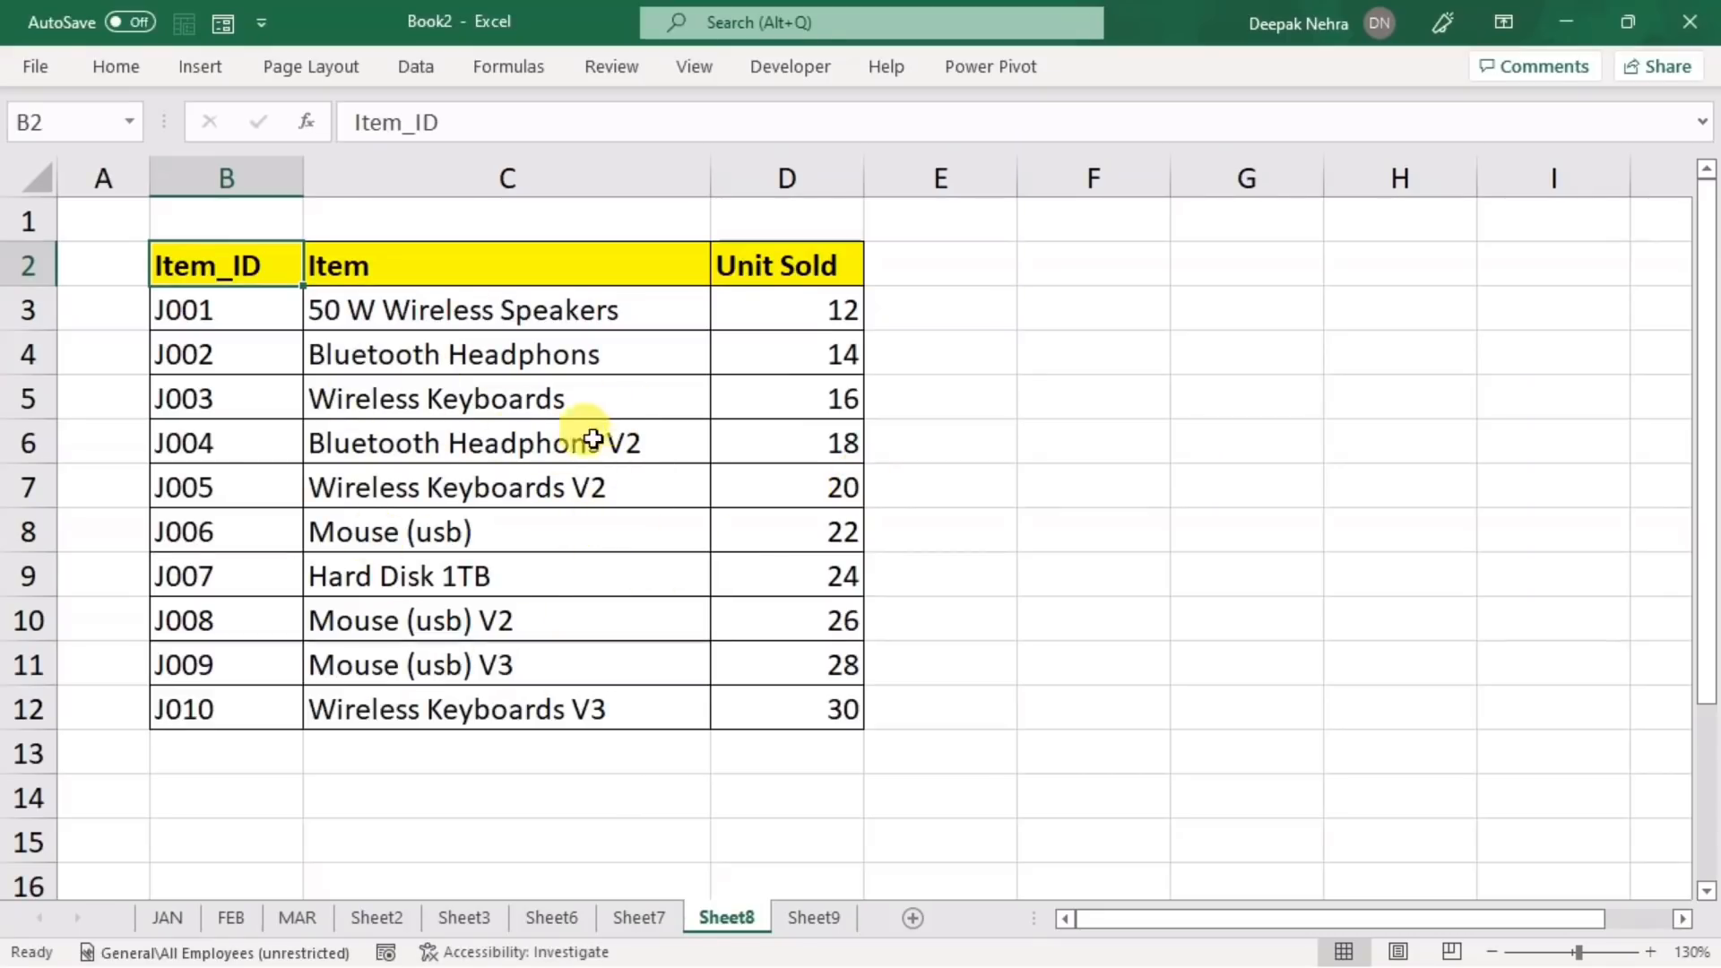
# - Insert a clustered column chart on Sheet8 from the Item_ID range B2:B12 and the Unit Sold range D2:D12
pyautogui.click(484, 457)
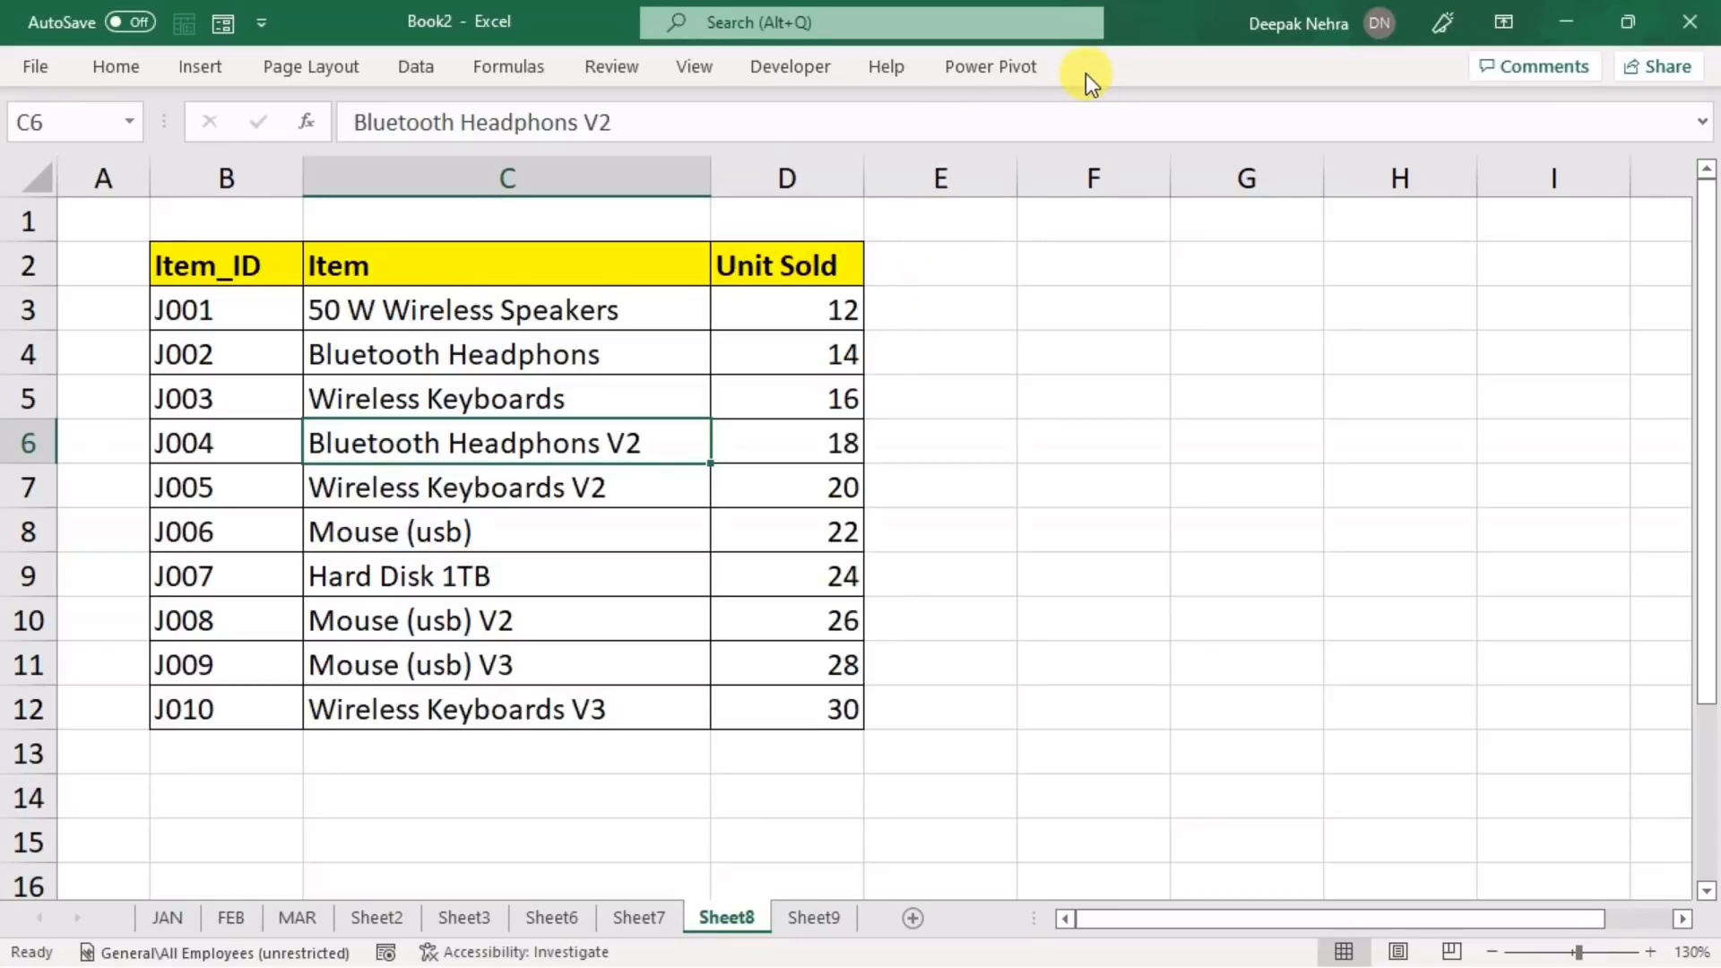
pyautogui.click(210, 273)
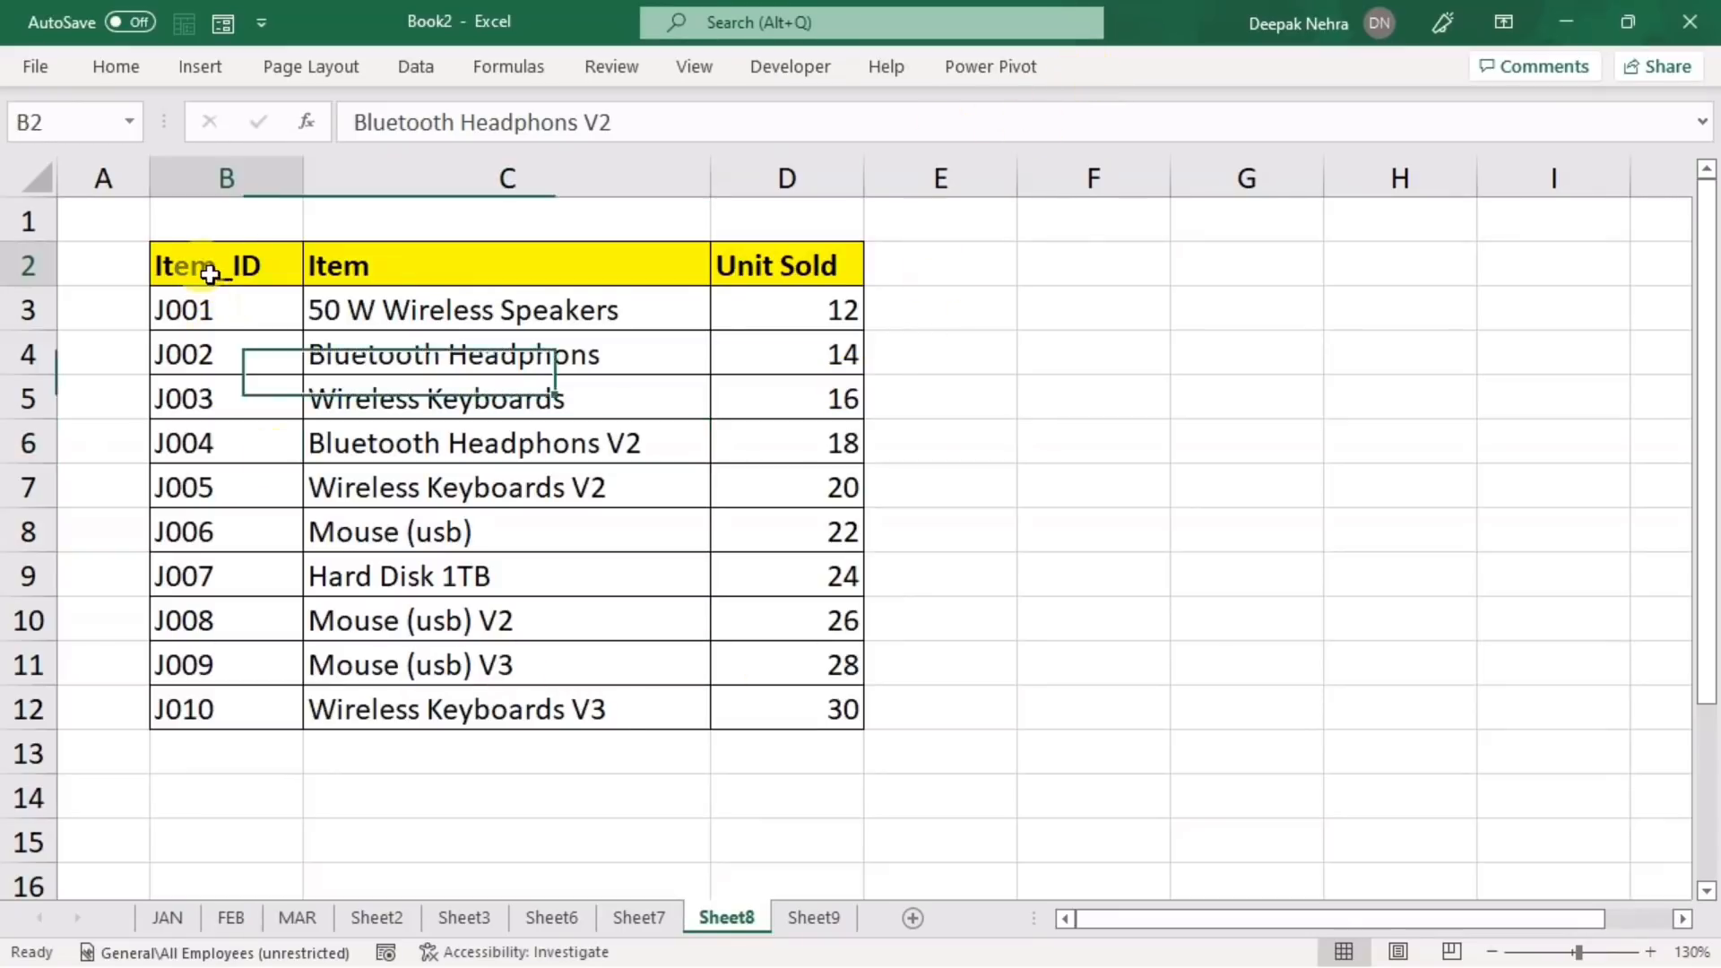
pyautogui.moveTo(210, 273); pyautogui.dragTo(204, 707)
pyautogui.moveTo(742, 267); pyautogui.dragTo(744, 708)
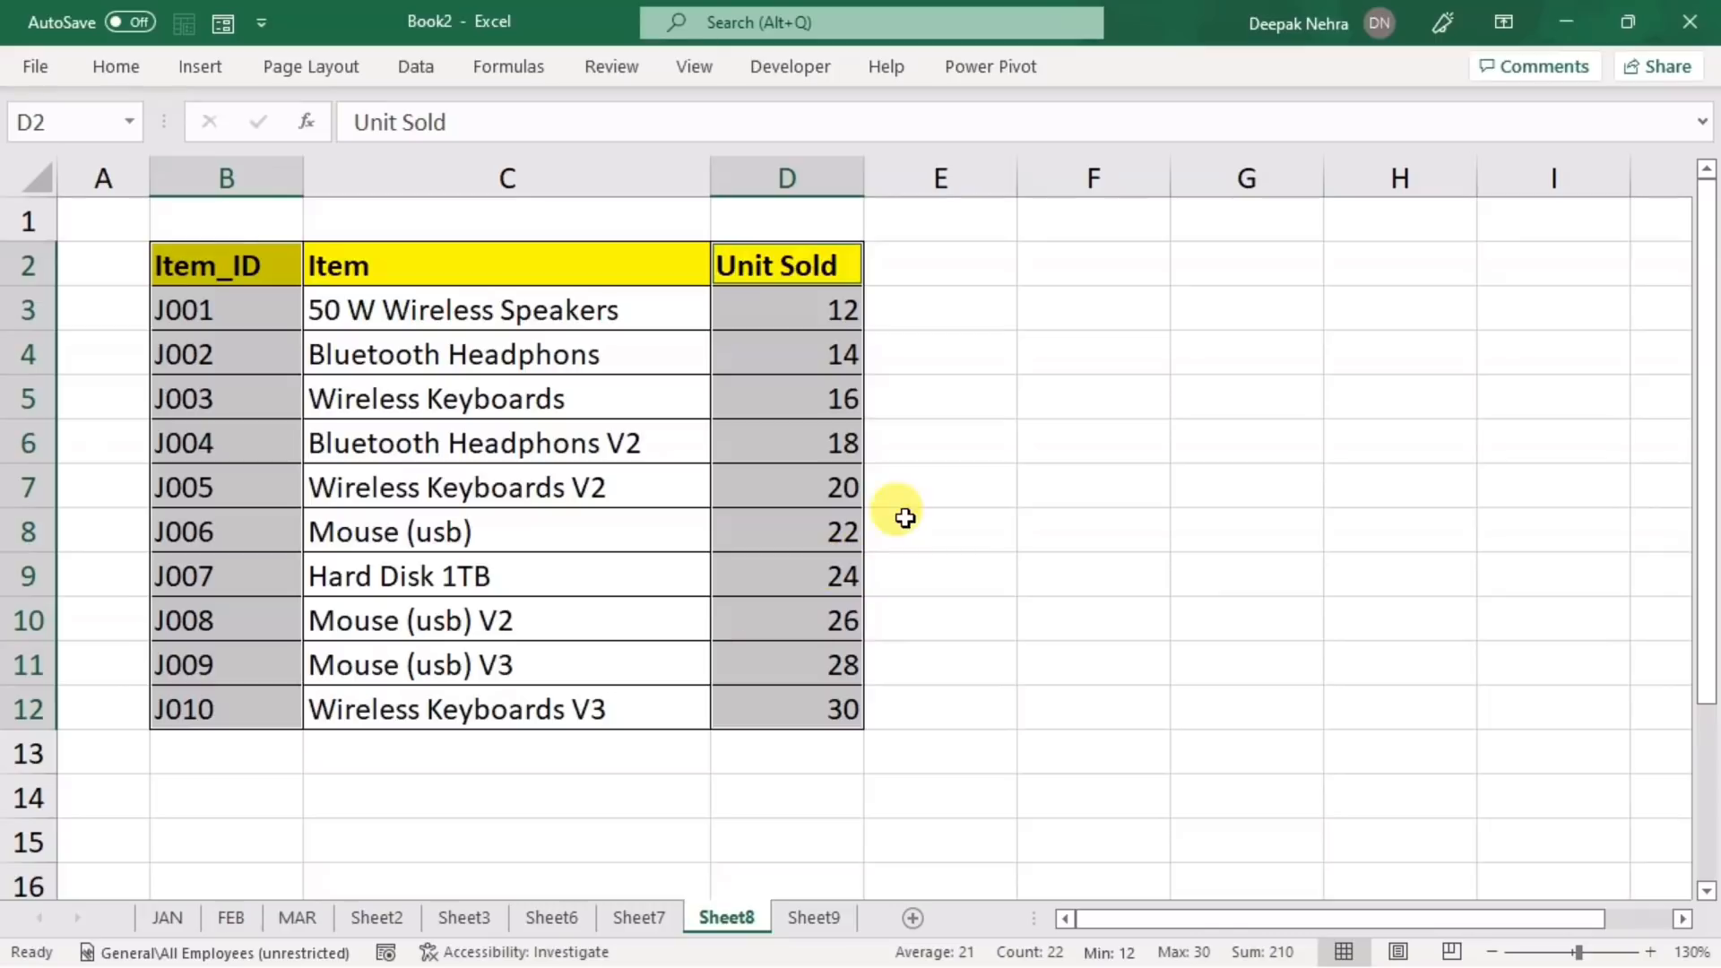
pyautogui.click(187, 63)
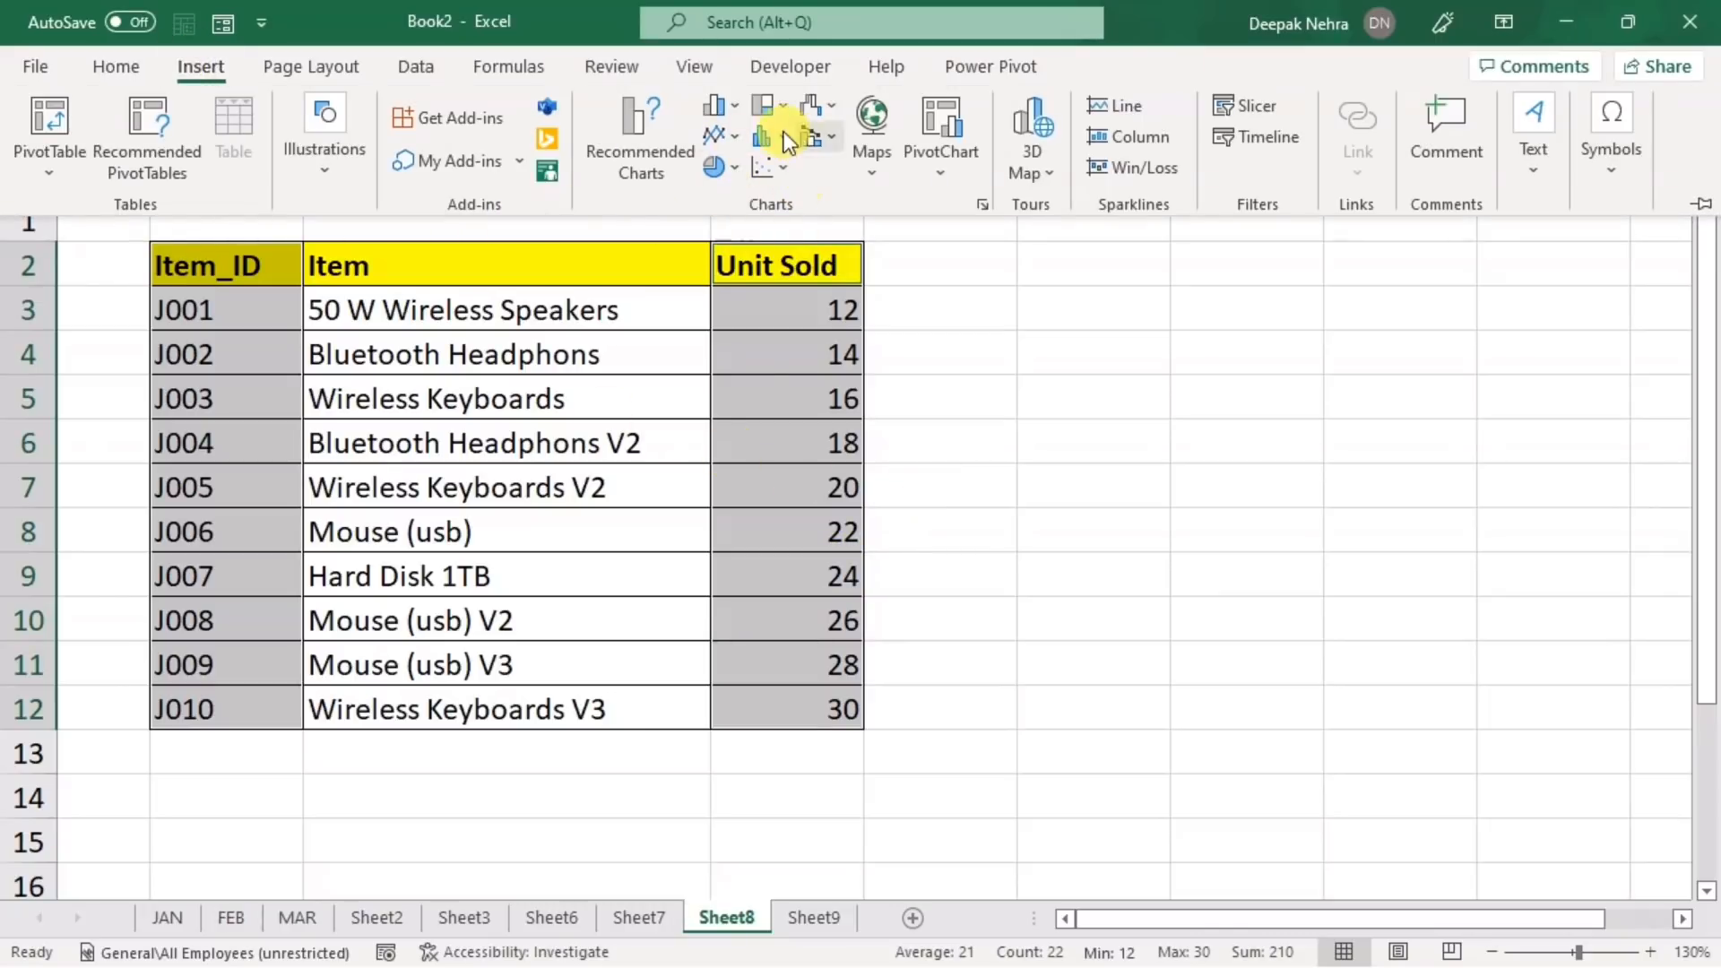
pyautogui.click(734, 104)
pyautogui.click(736, 209)
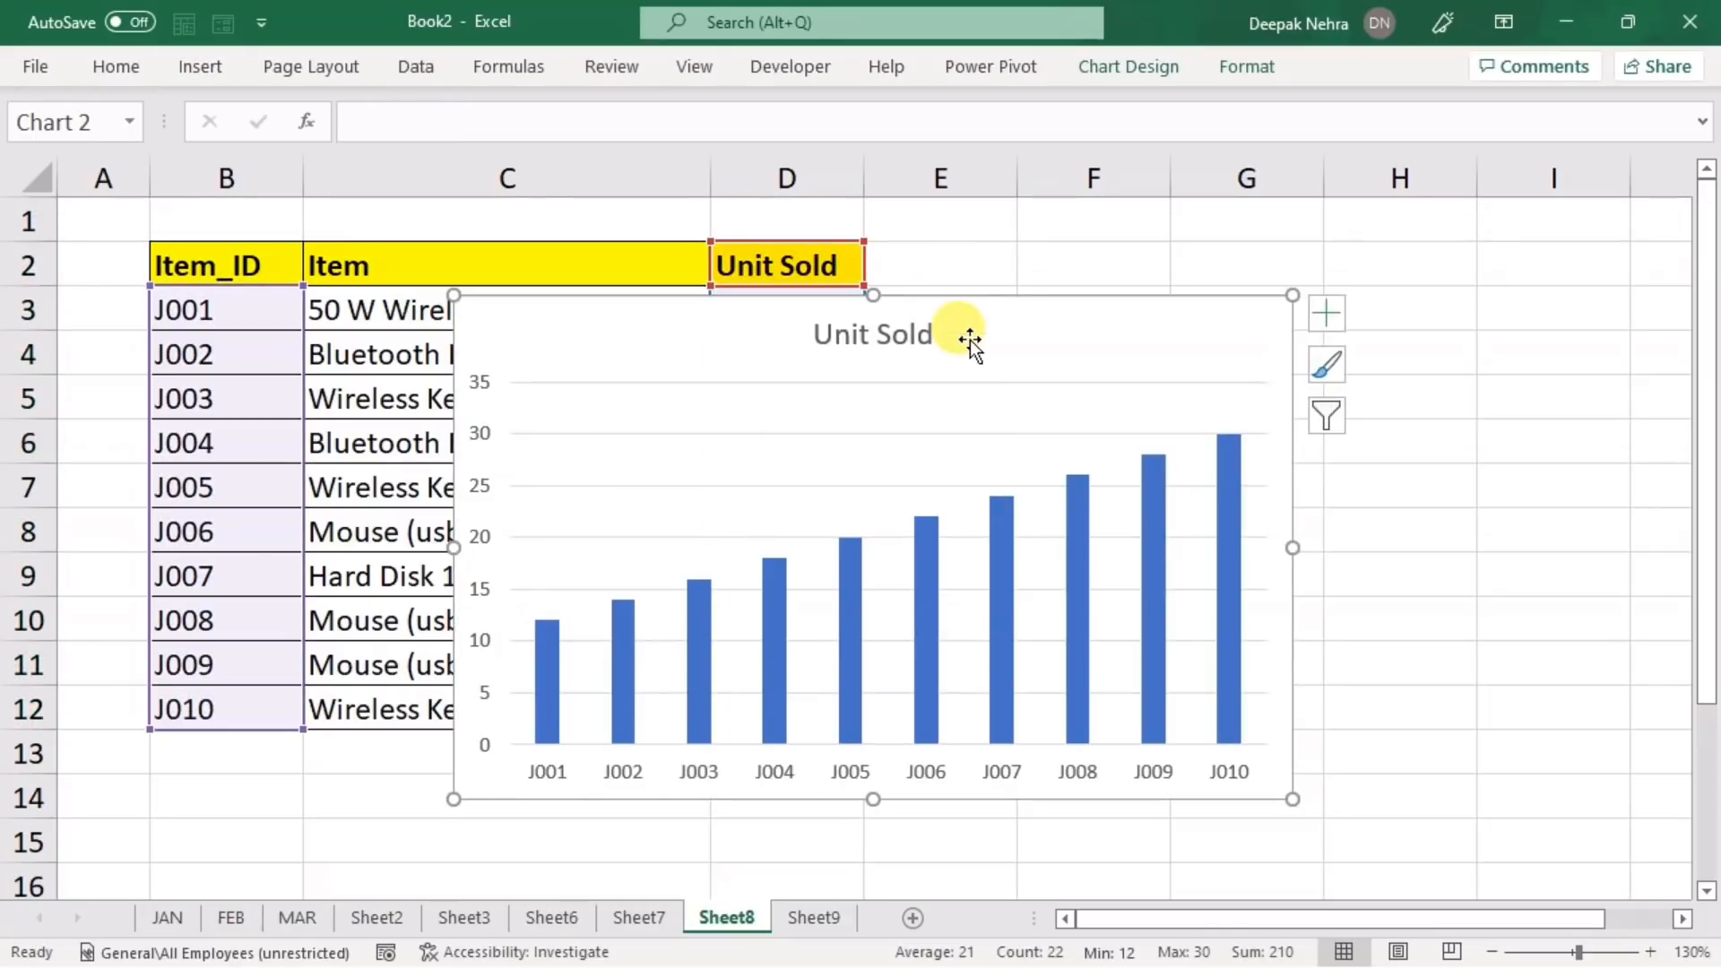
# - Move the Unit Sold chart beside the data so that it no longer covers the Item column
pyautogui.moveTo(995, 301); pyautogui.dragTo(1309, 234)
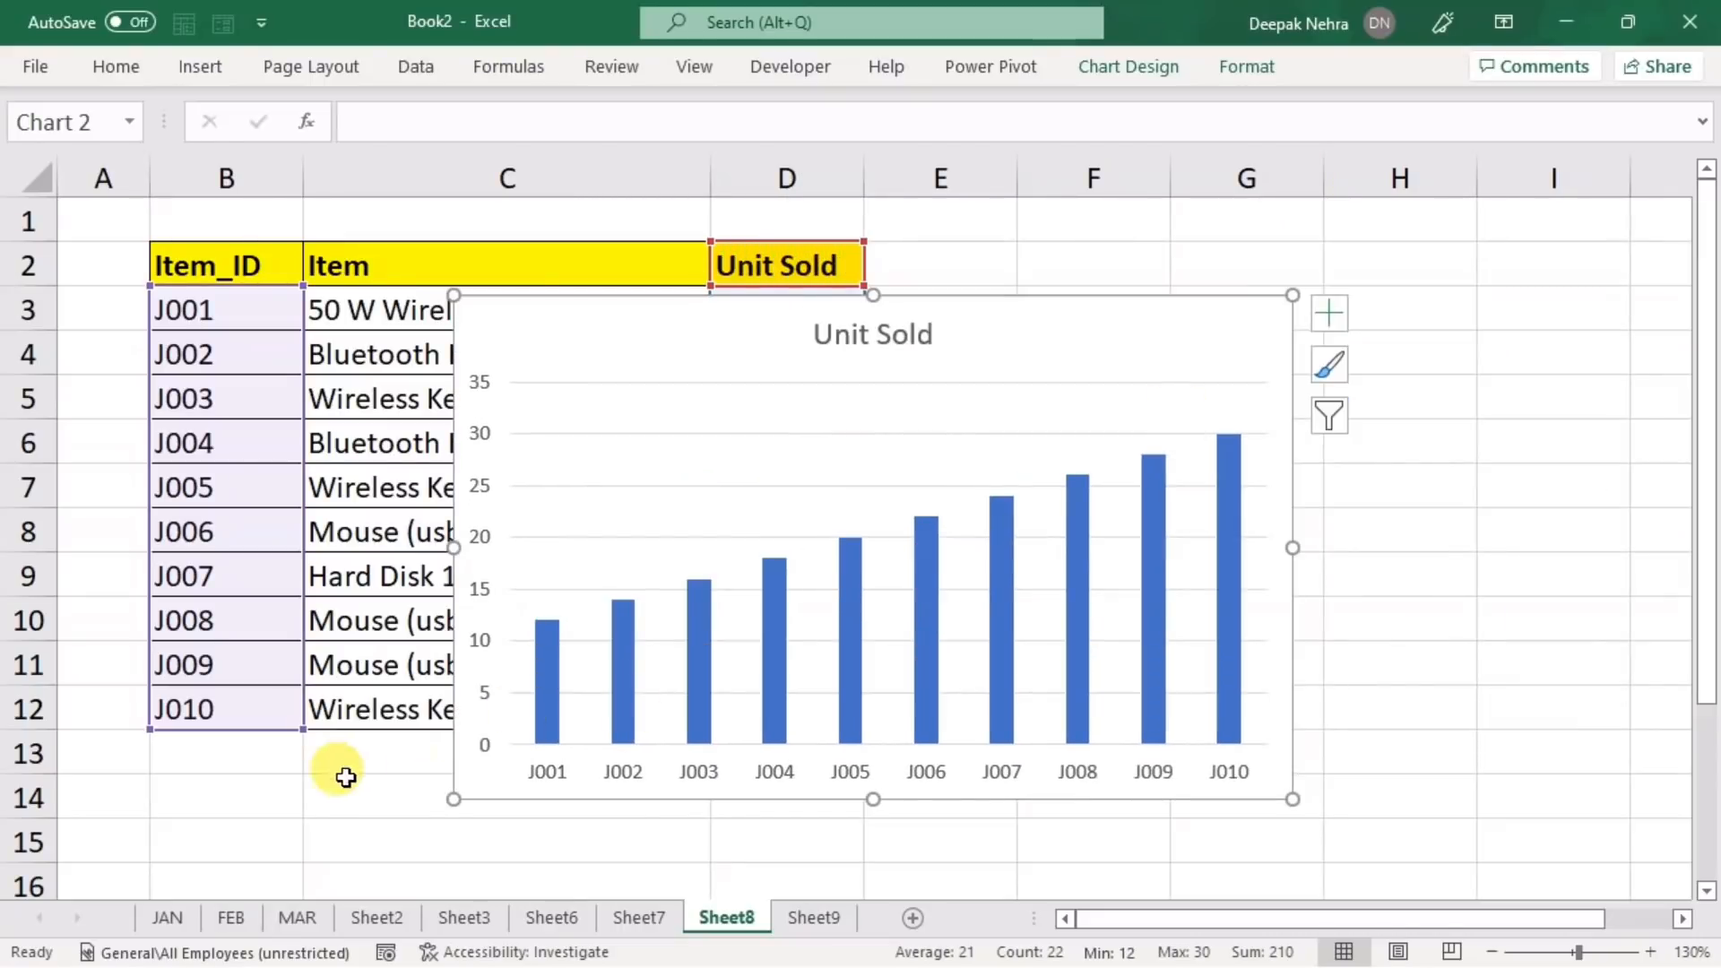
pyautogui.click(195, 764)
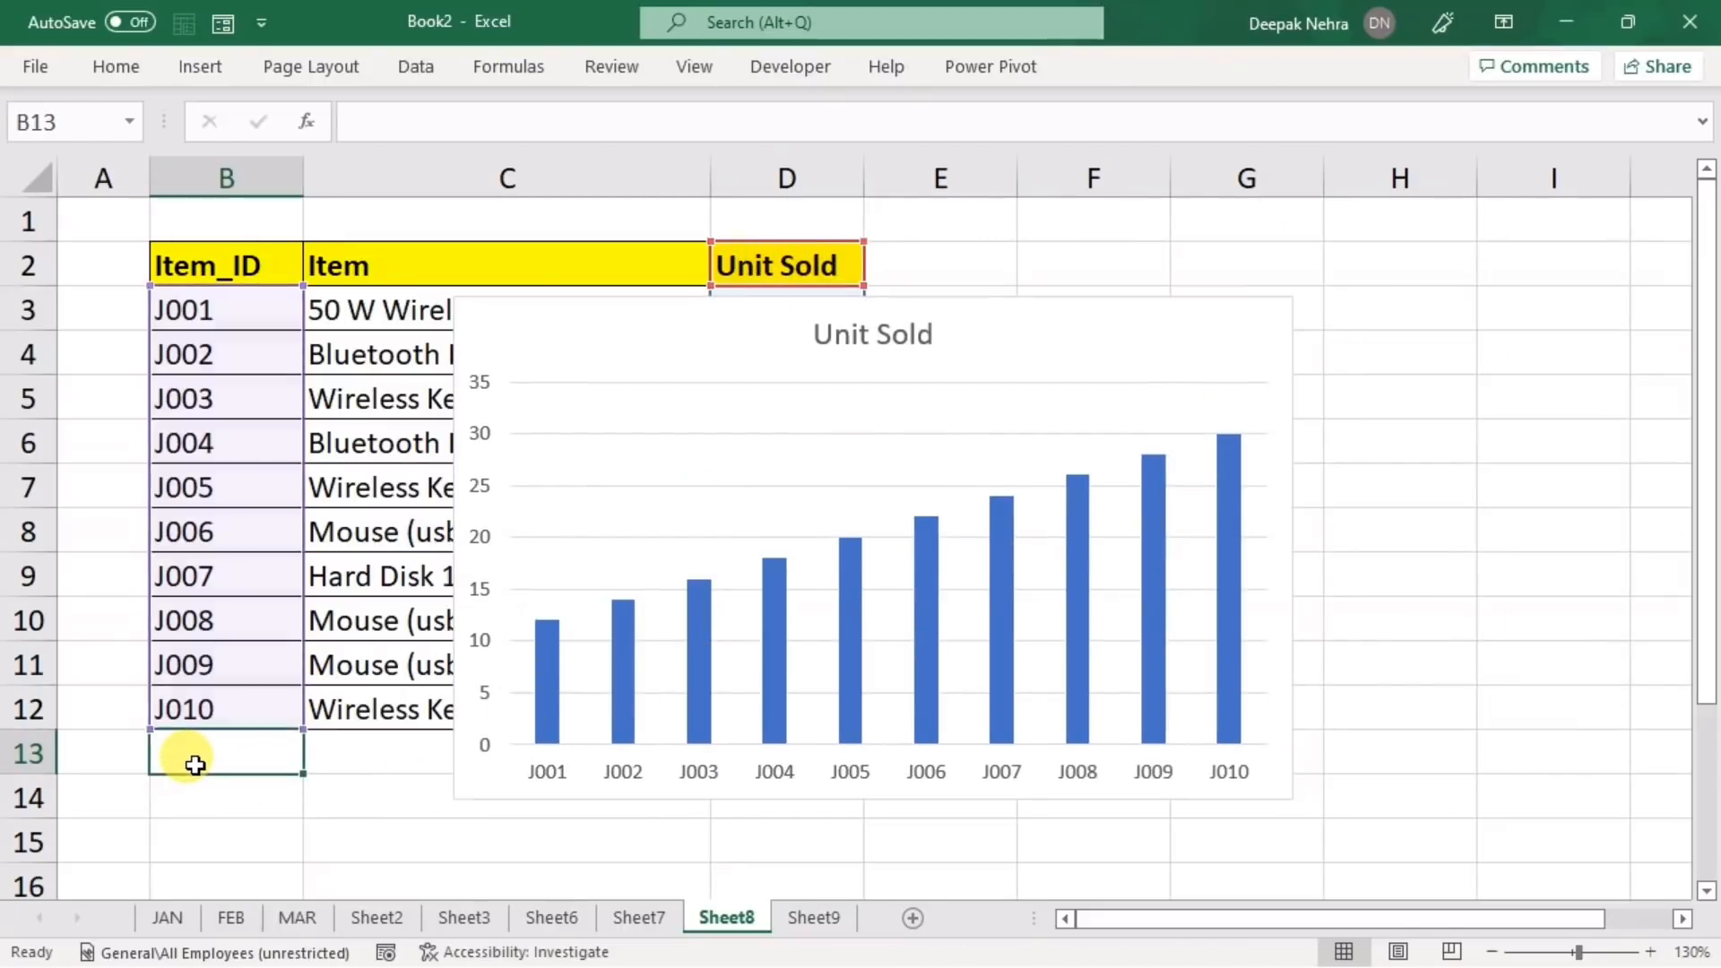
pyautogui.click(590, 327)
pyautogui.moveTo(558, 301); pyautogui.dragTo(958, 203)
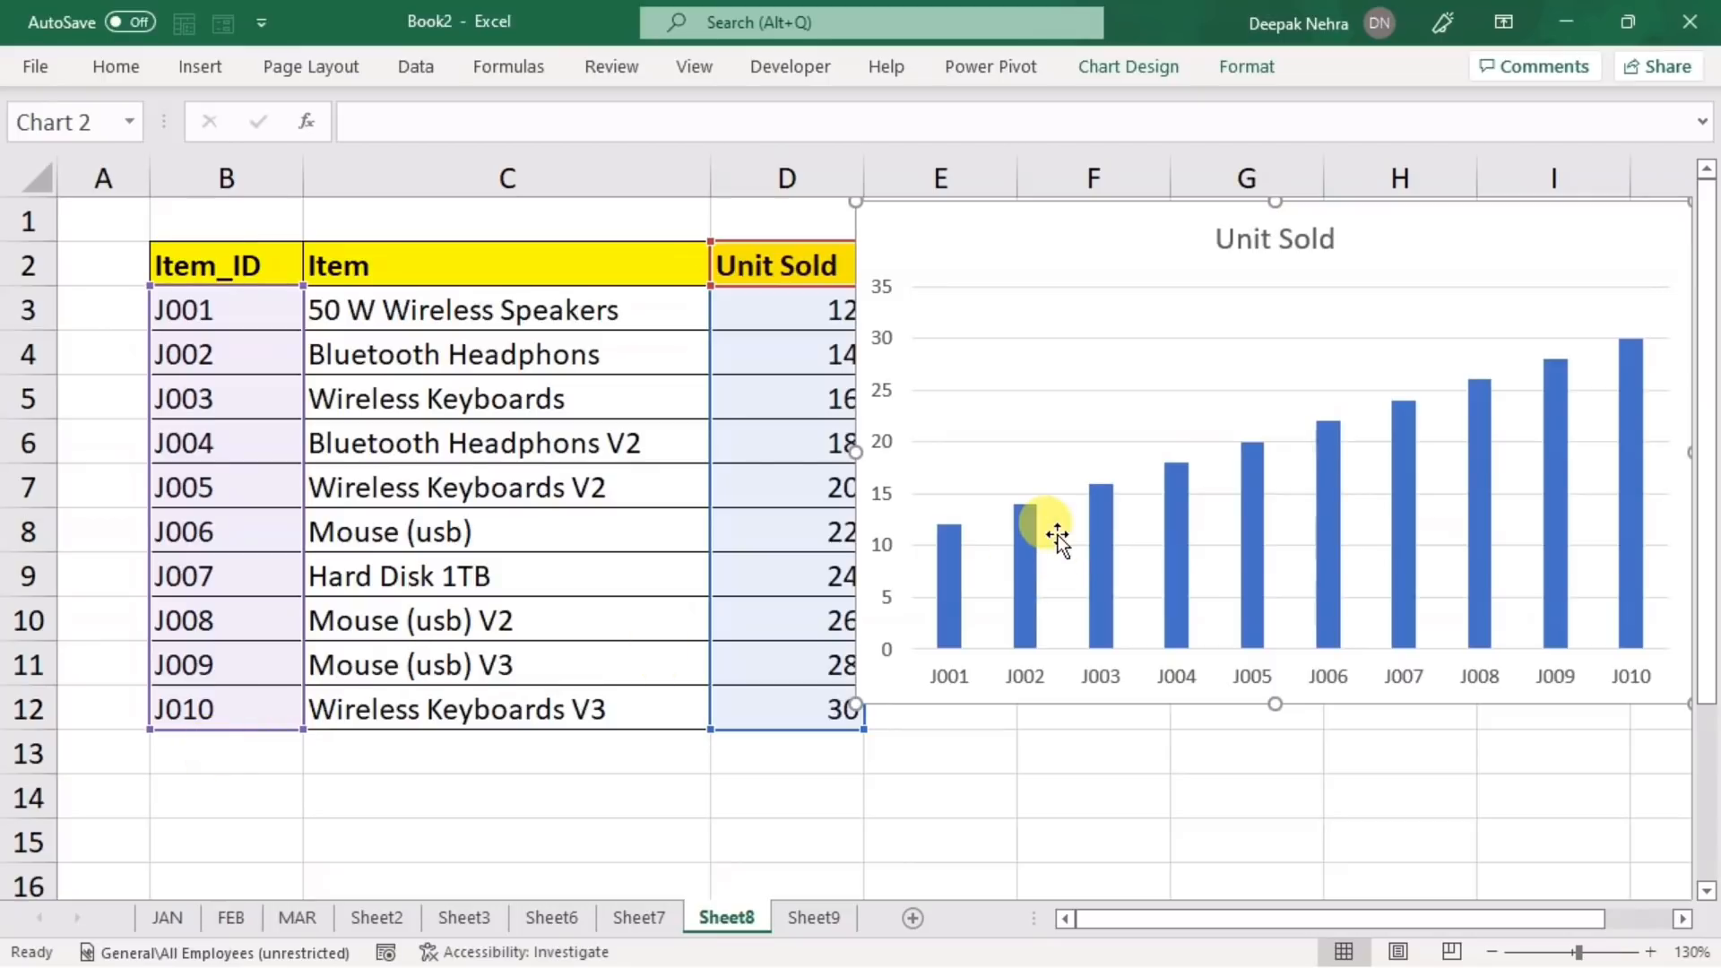
# - Add a record in row 13 with Item_ID J011, item xyz and 30 units sold to test whether the chart extends
pyautogui.click(227, 764)
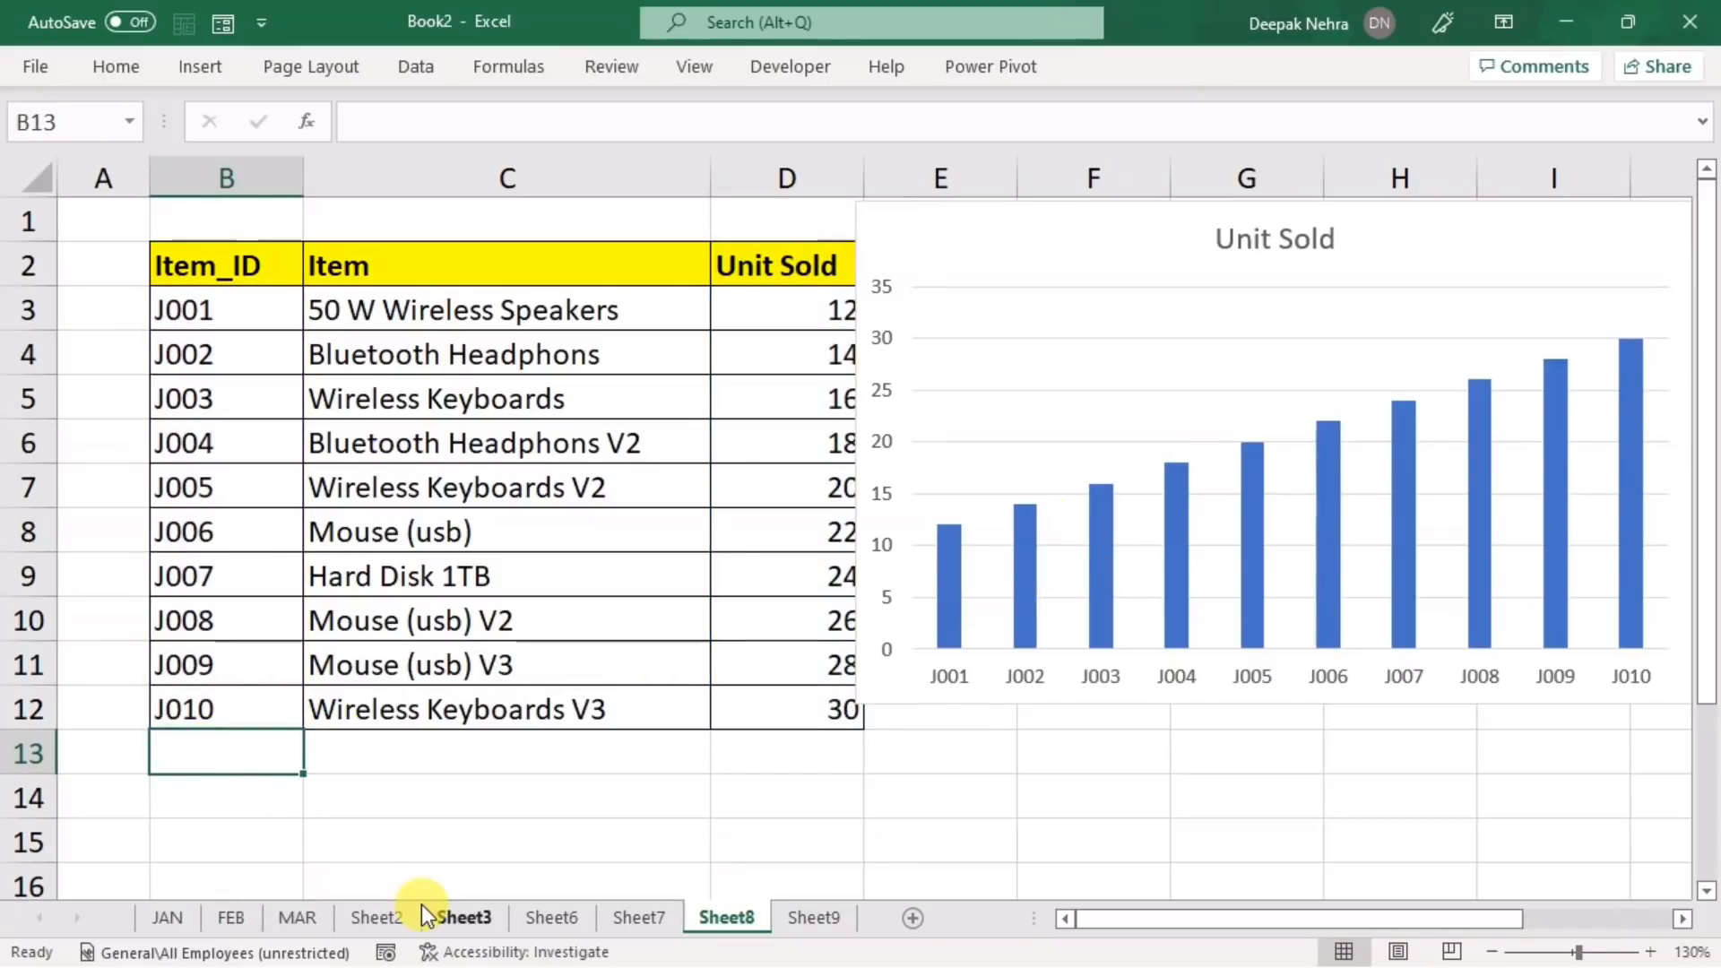
pyautogui.write('J011')
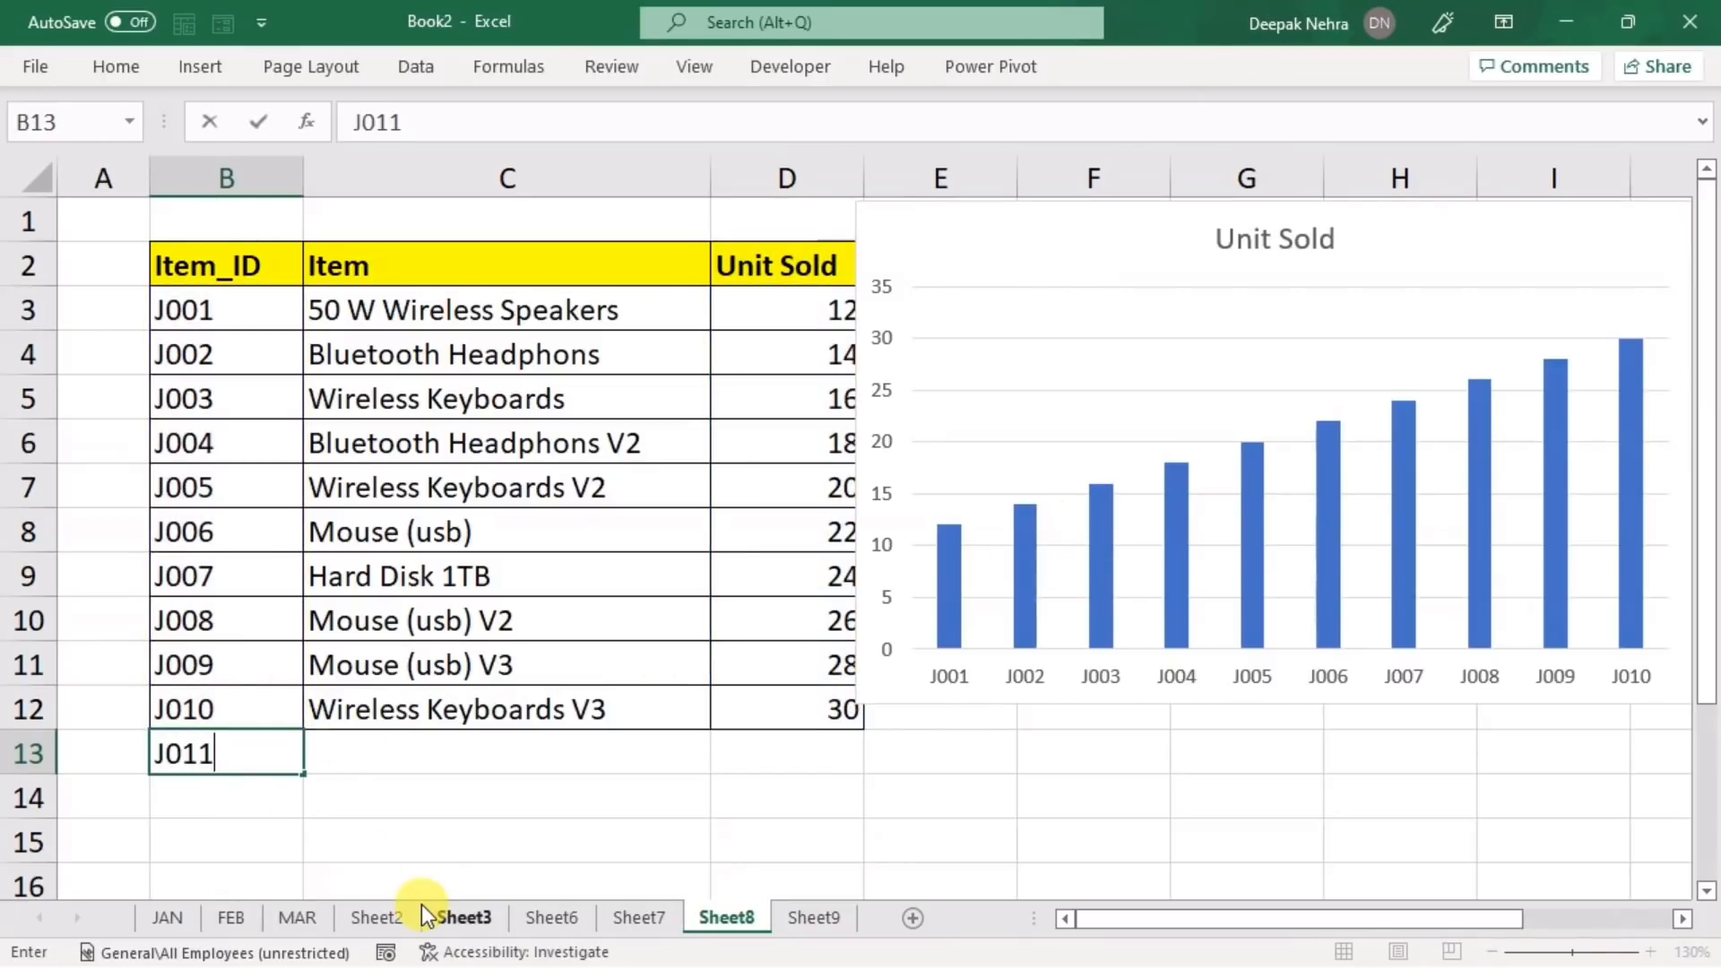
pyautogui.press('Tab')
pyautogui.write('xyz')
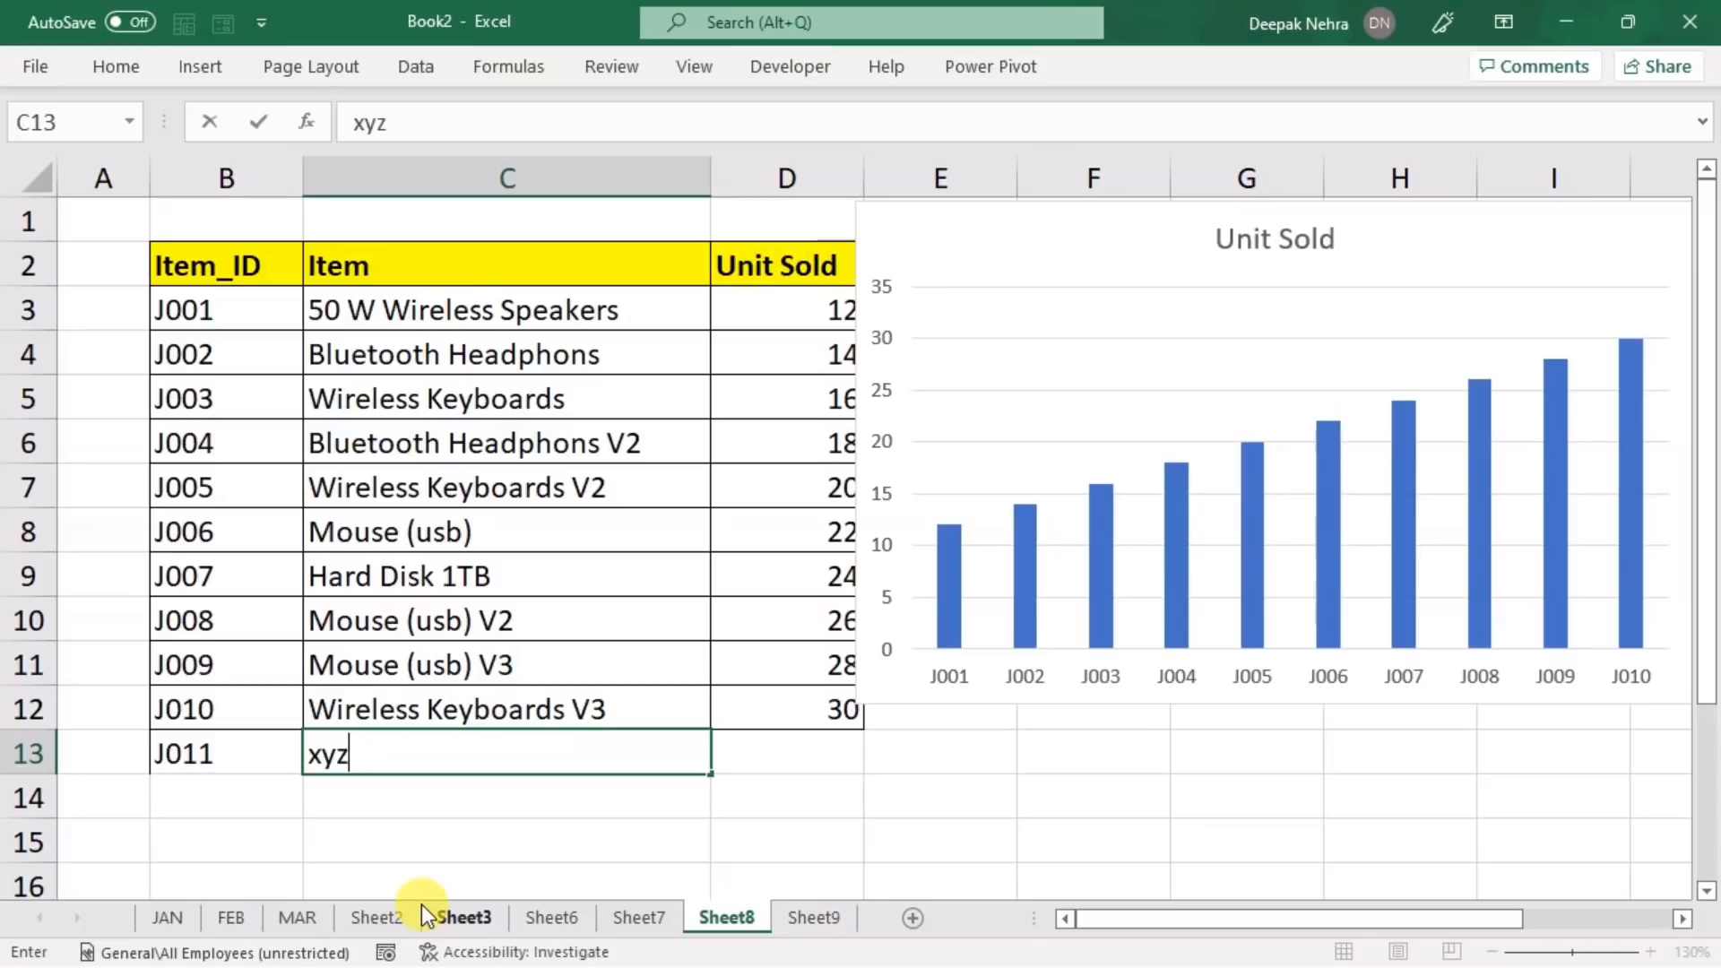
pyautogui.press('Tab')
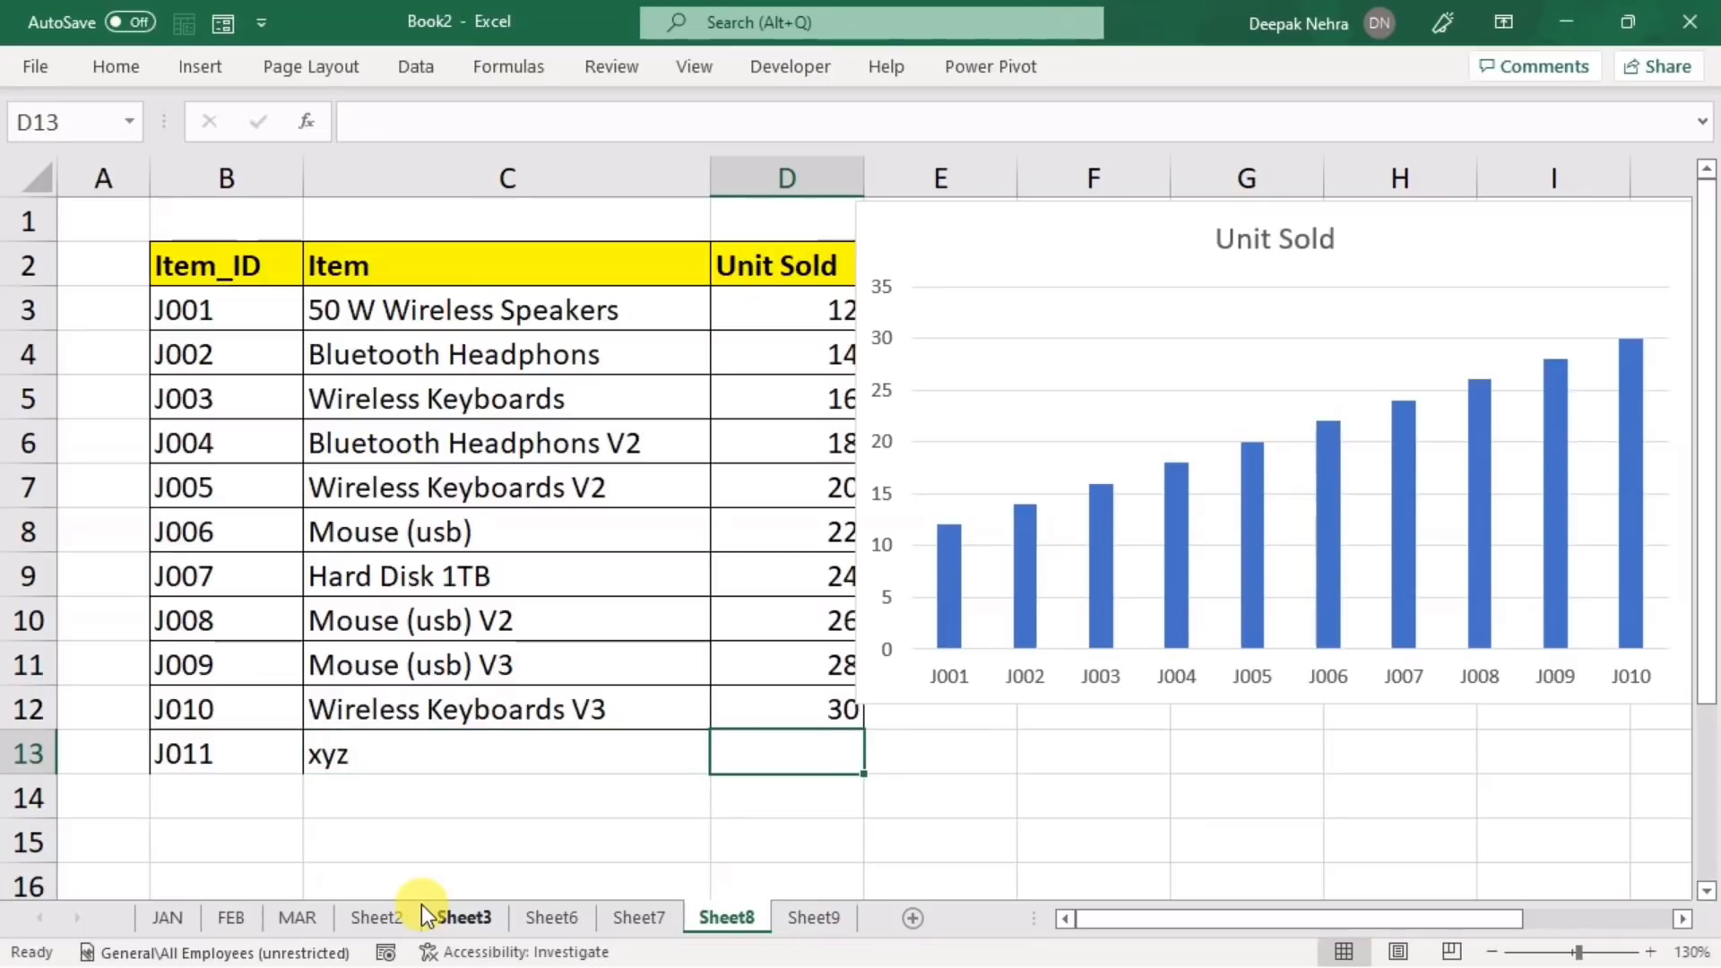
pyautogui.write('30')
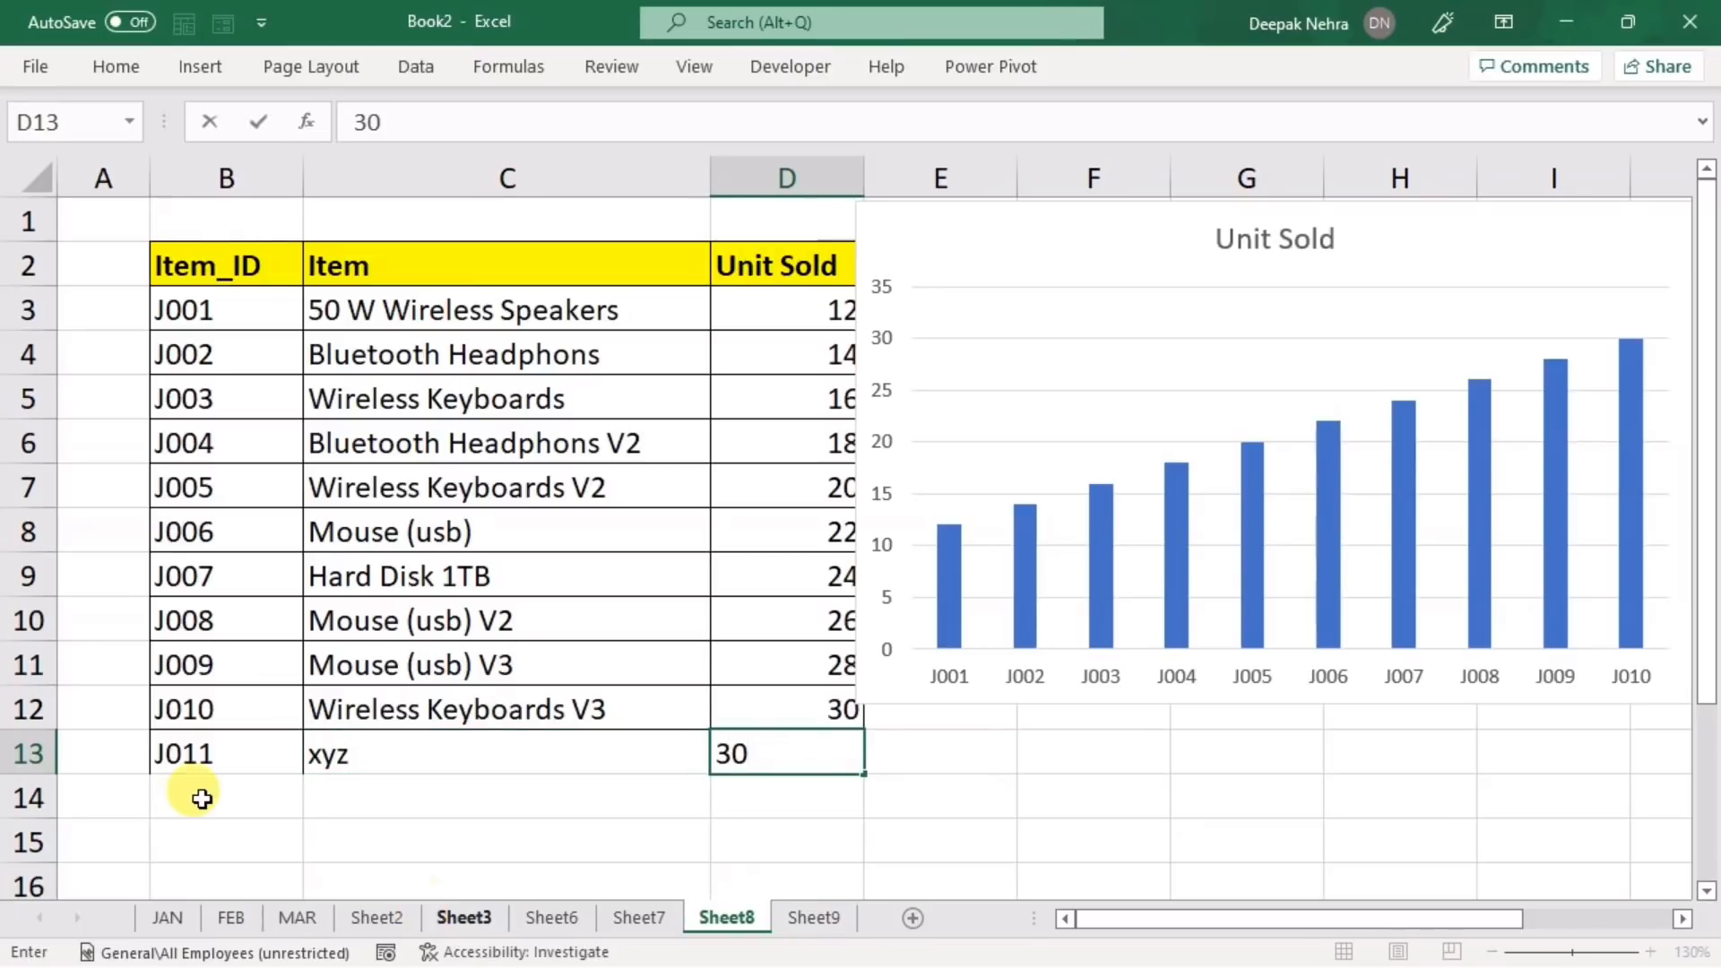
pyautogui.click(432, 683)
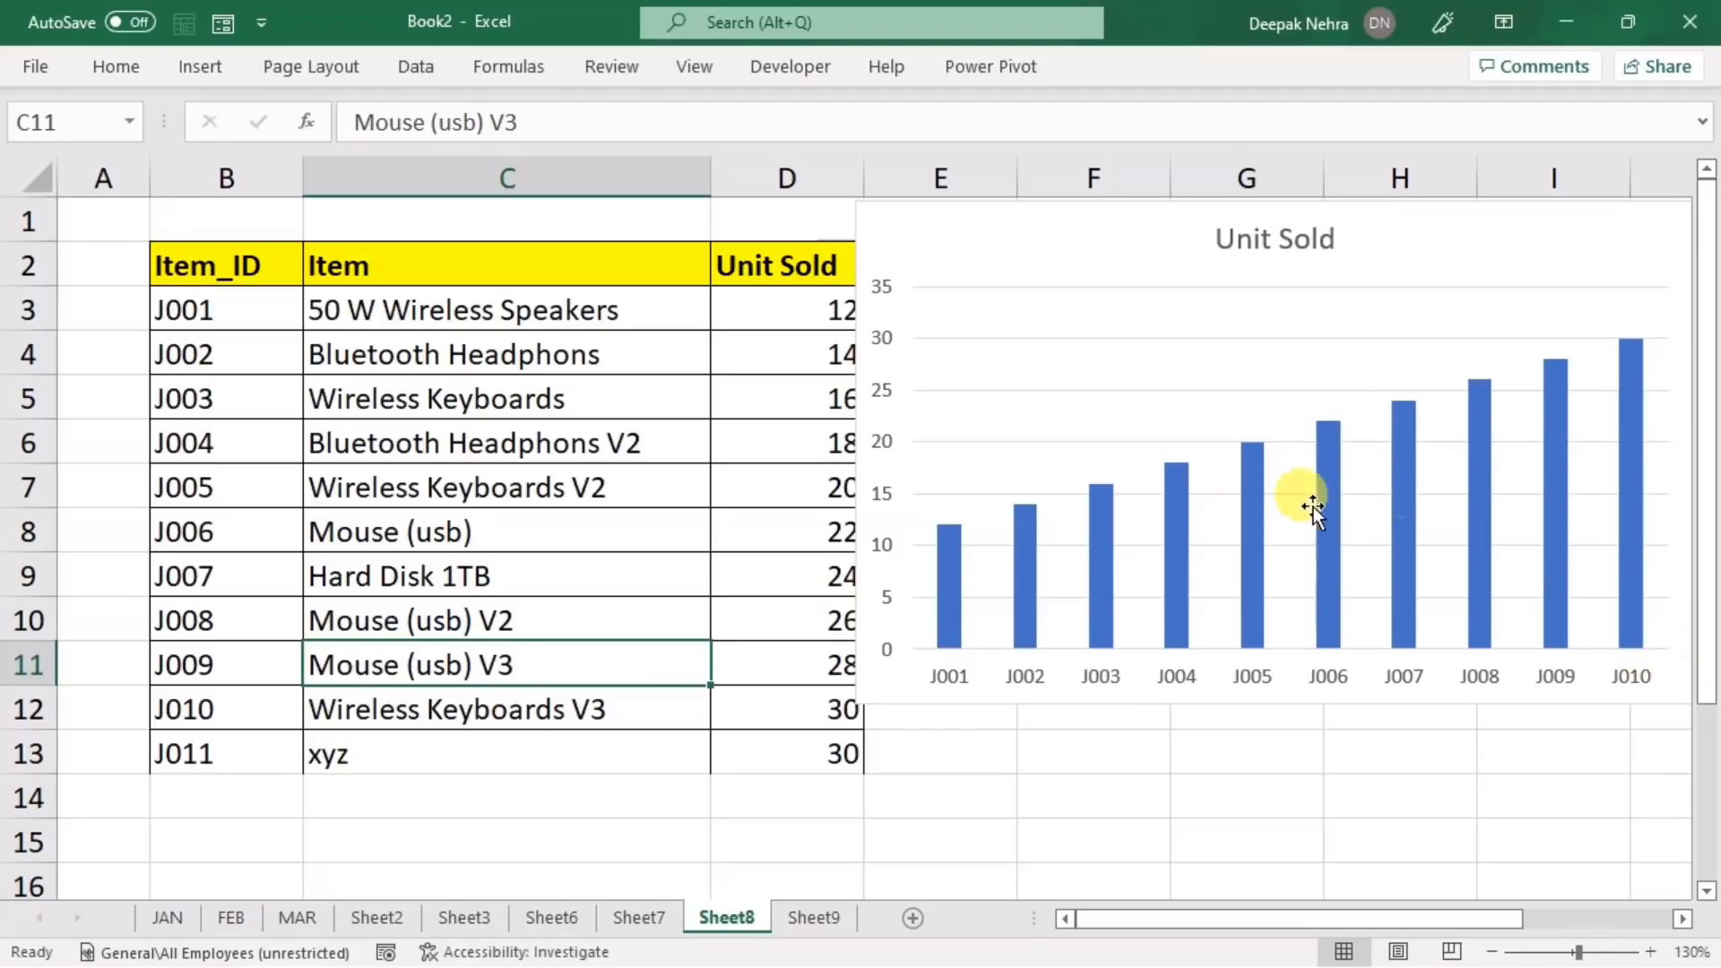
# - Delete the Unit Sold chart and the J011 row from Sheet8
pyautogui.click(994, 281)
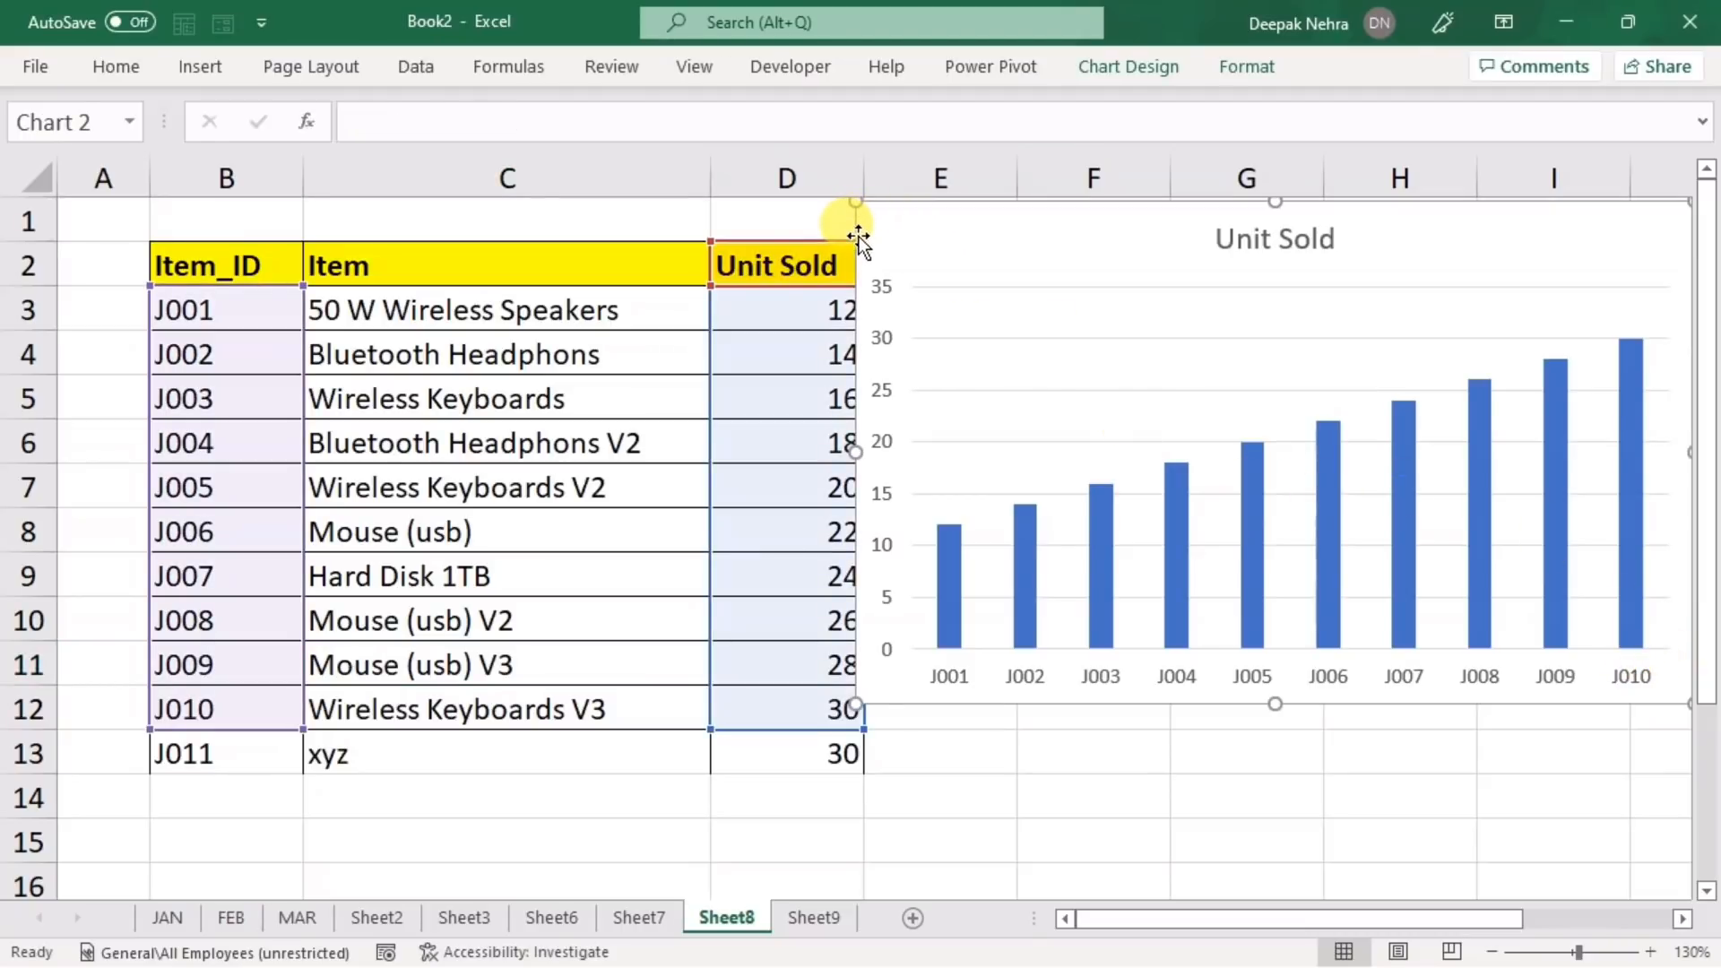
pyautogui.press('Delete')
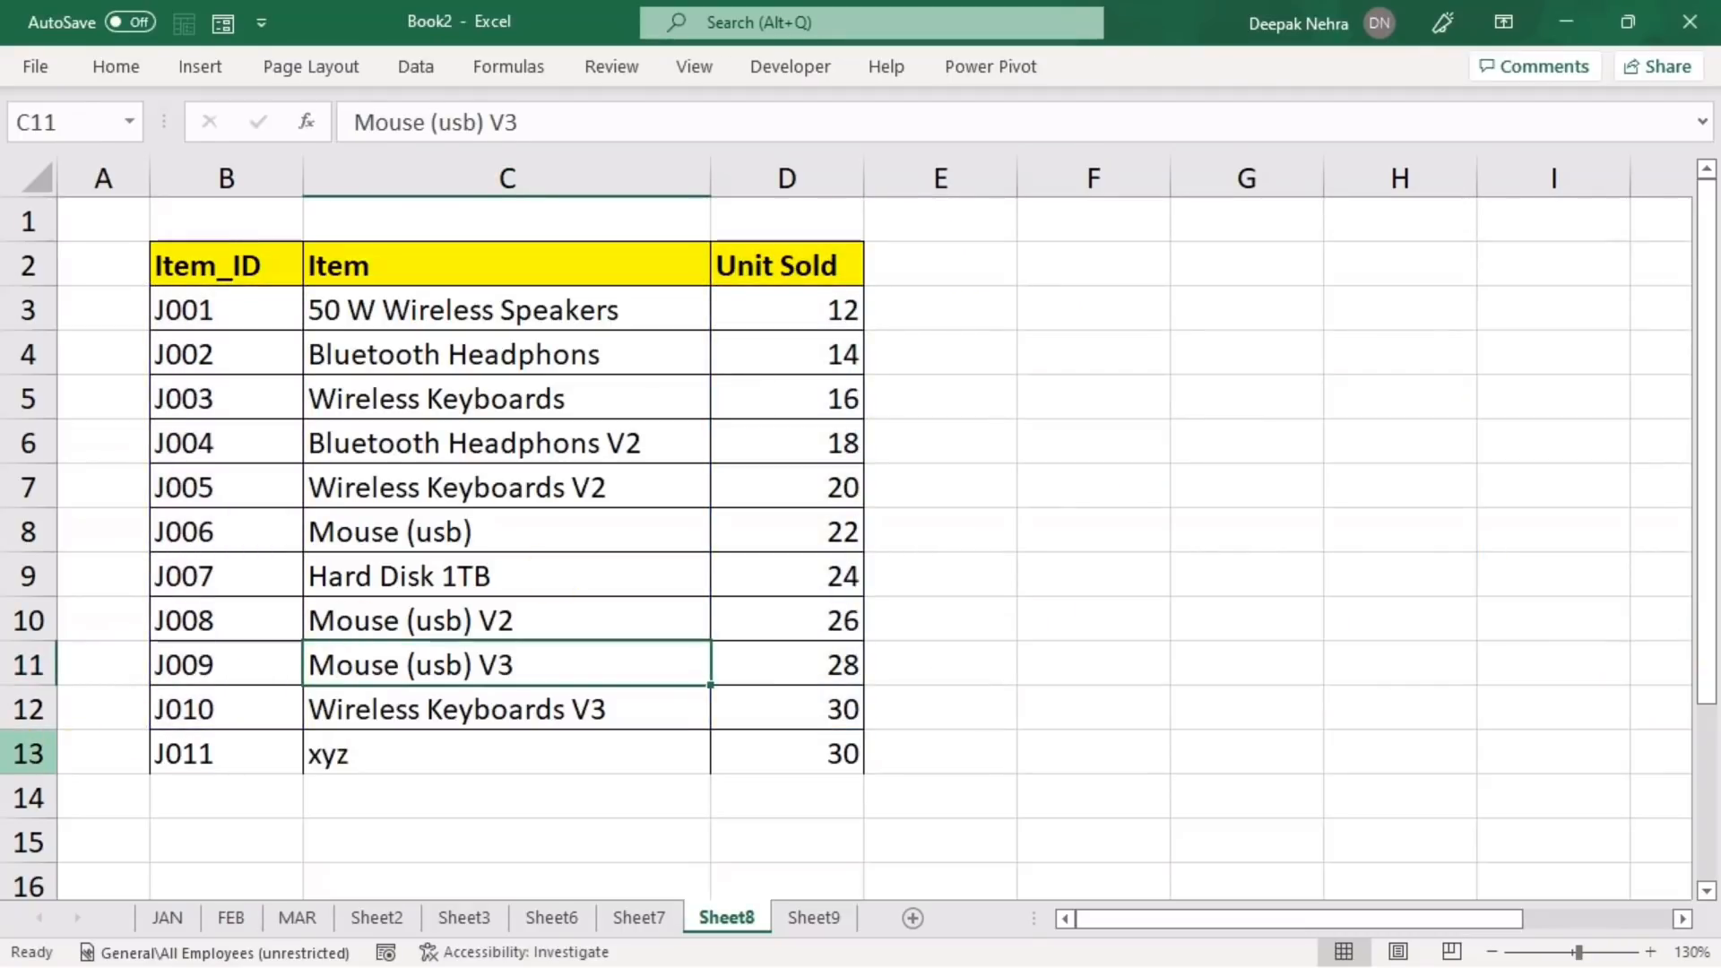
pyautogui.rightClick(29, 754)
pyautogui.click(120, 545)
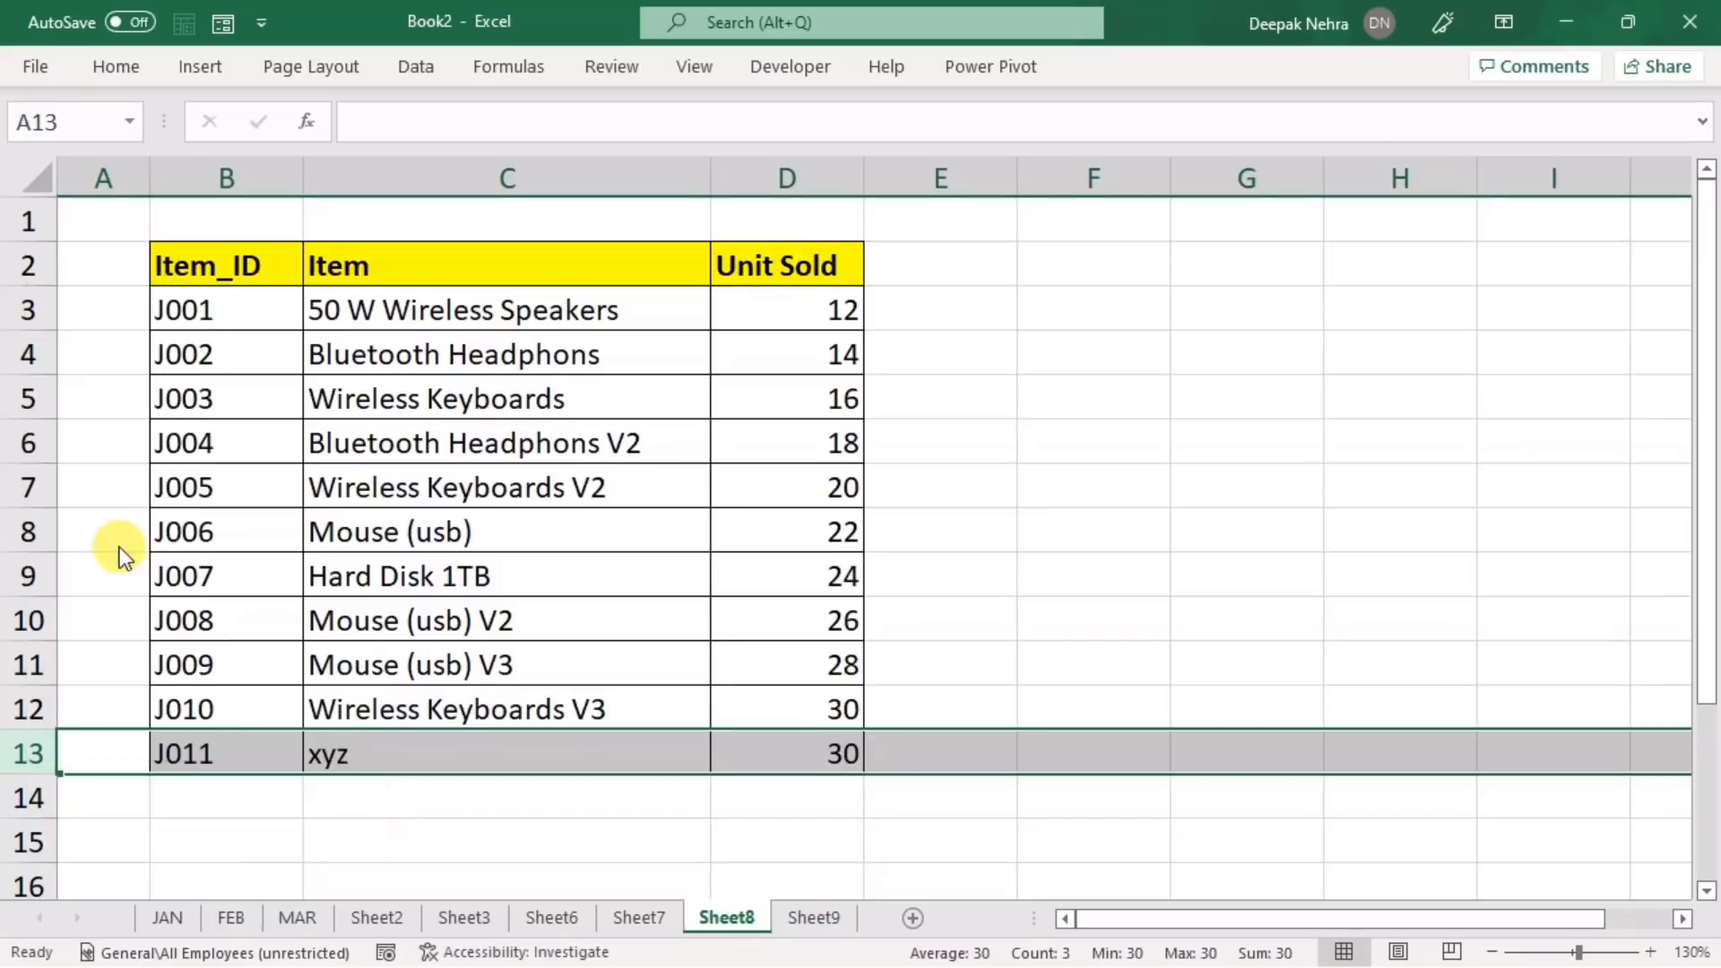
# - Convert the Sheet8 data range B2:D12 into a table with headers
pyautogui.click(224, 746)
pyautogui.click(495, 534)
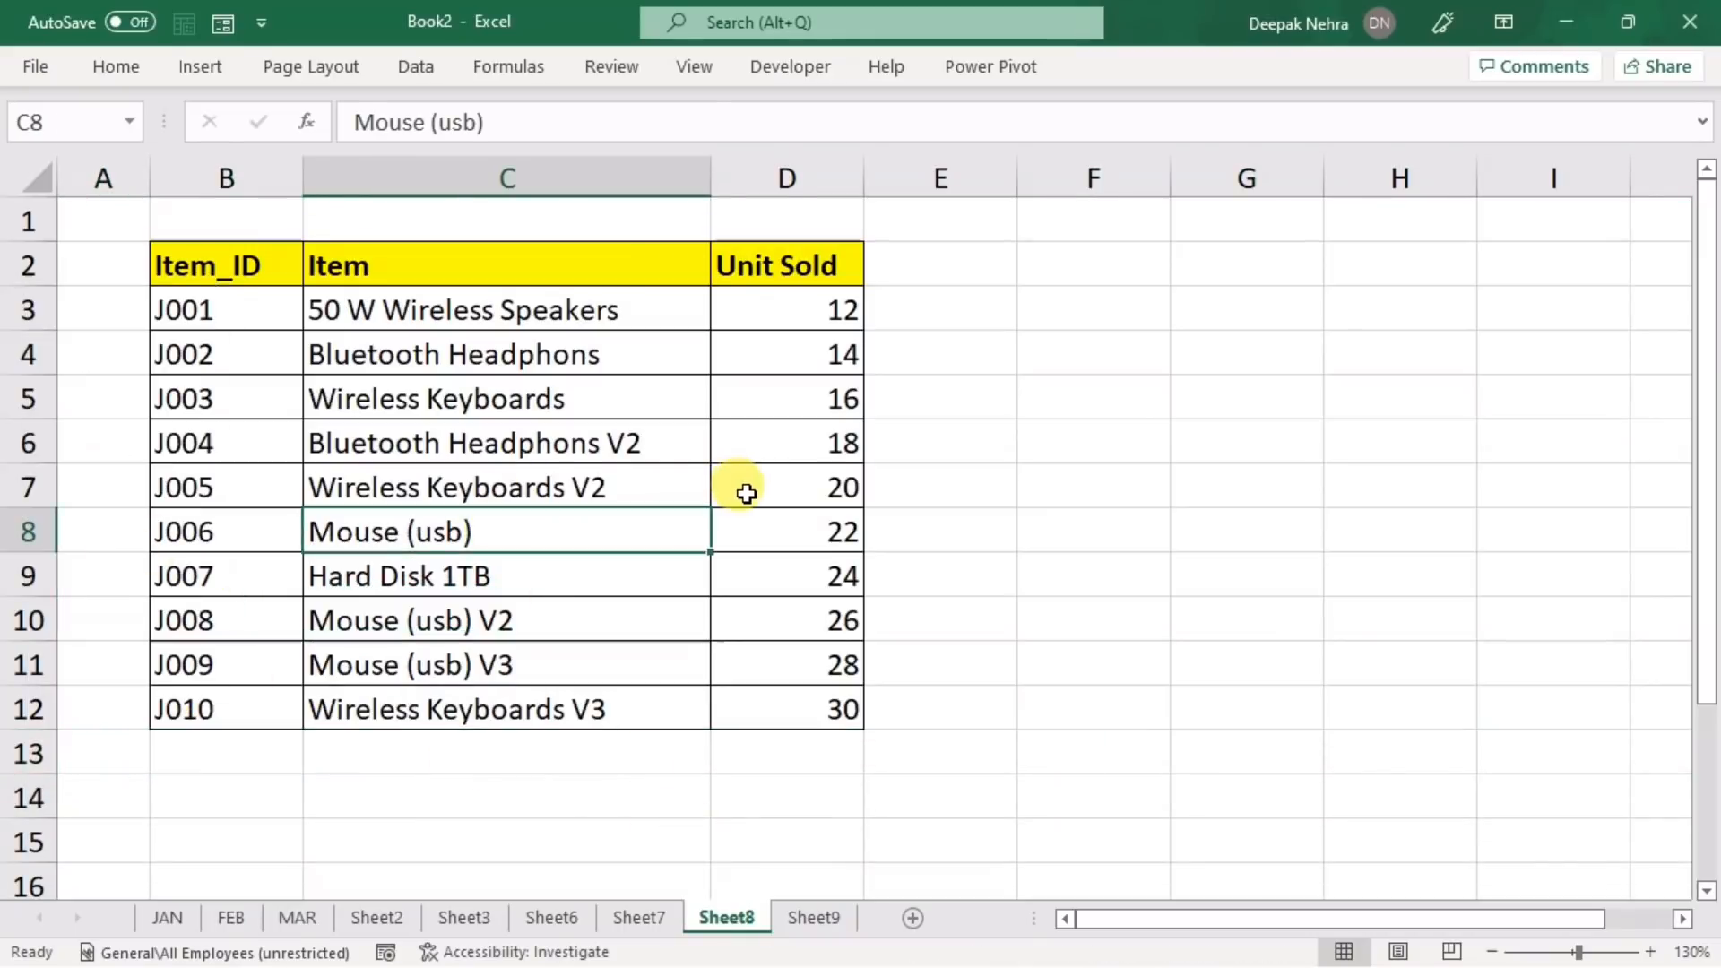
pyautogui.hotkey('ctrl', 't')
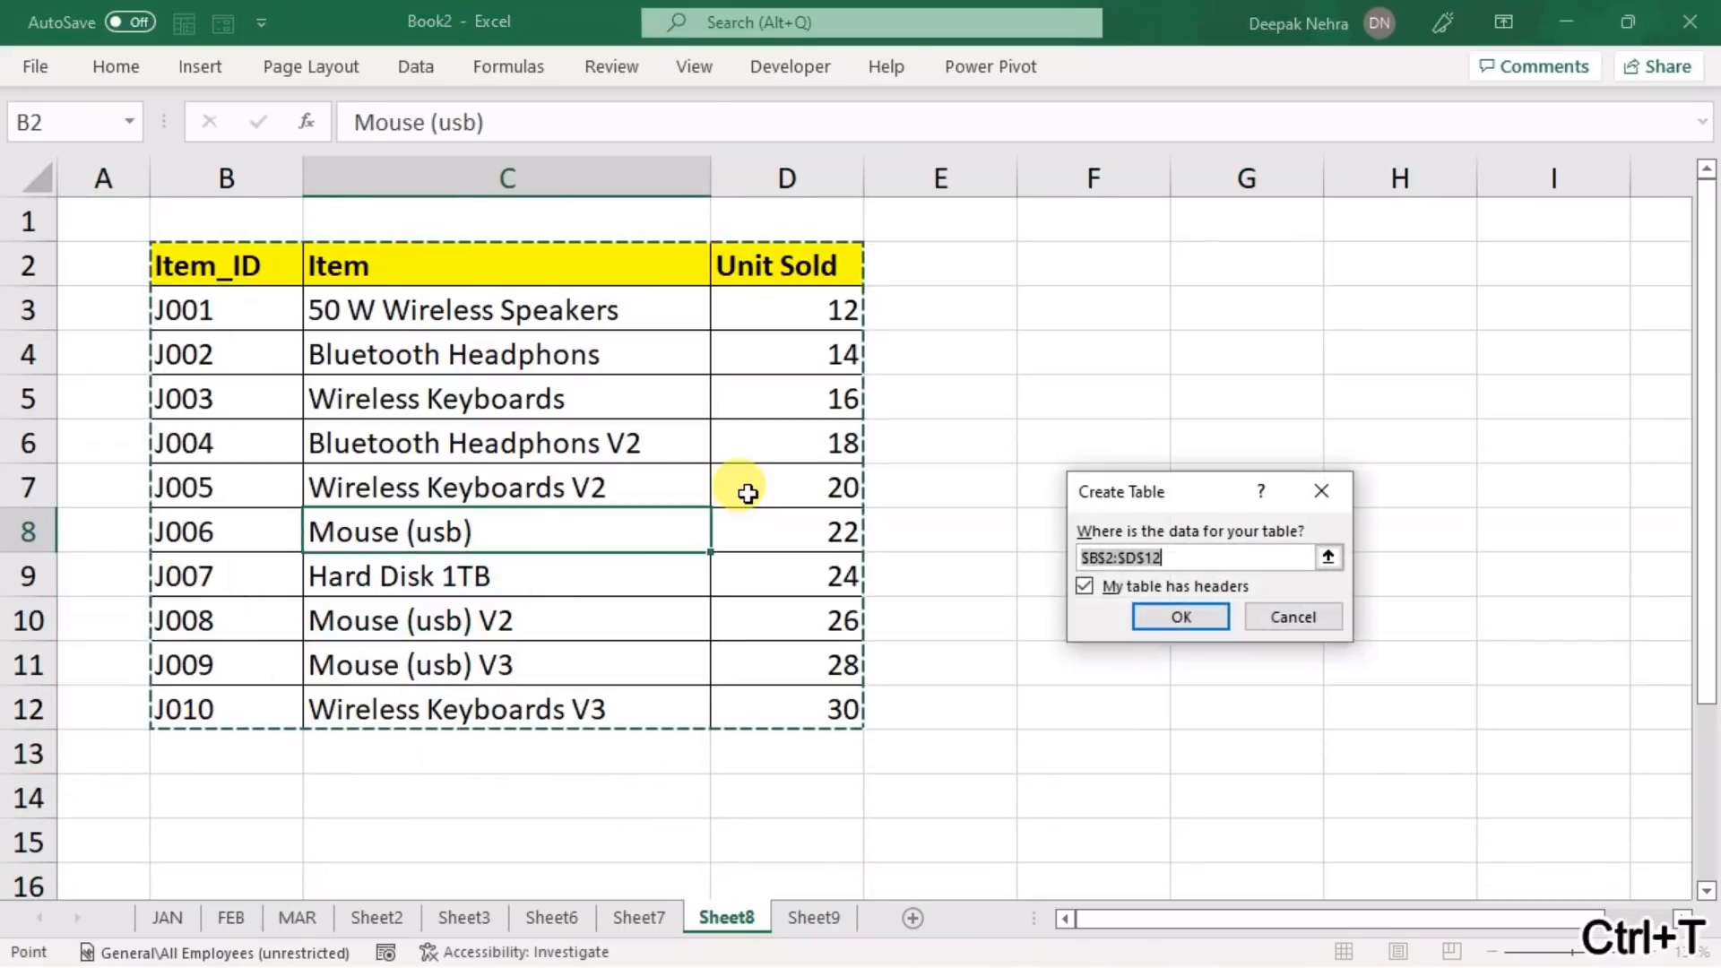
pyautogui.click(1196, 626)
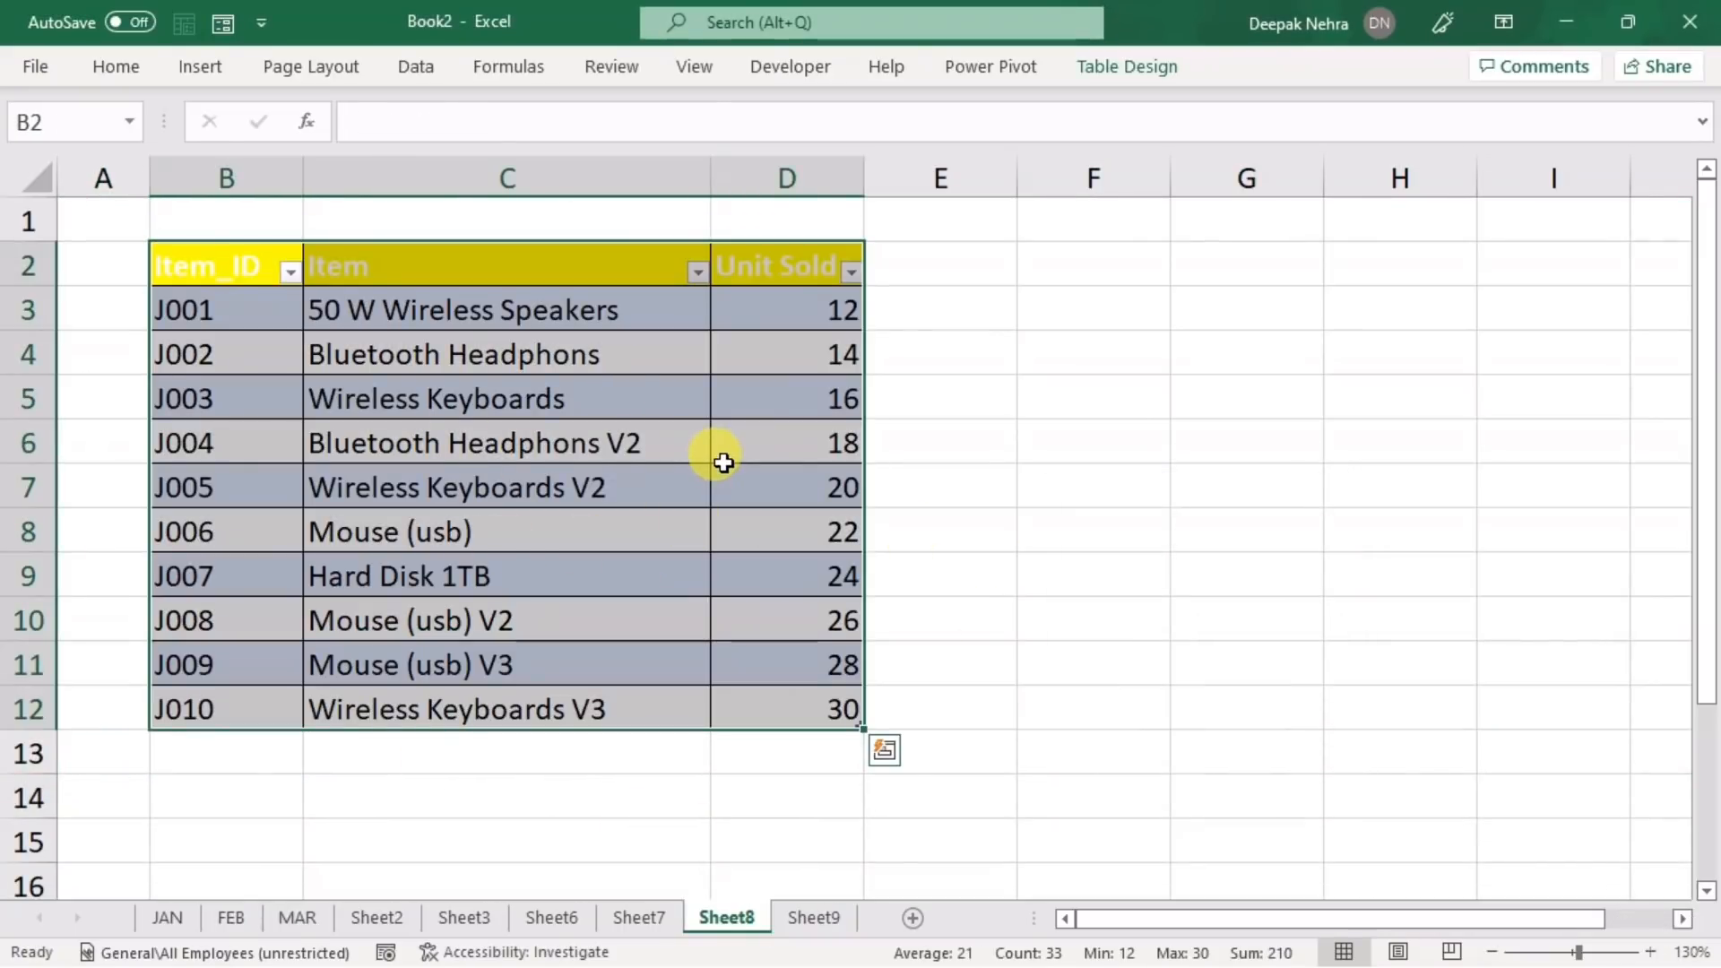
pyautogui.click(995, 473)
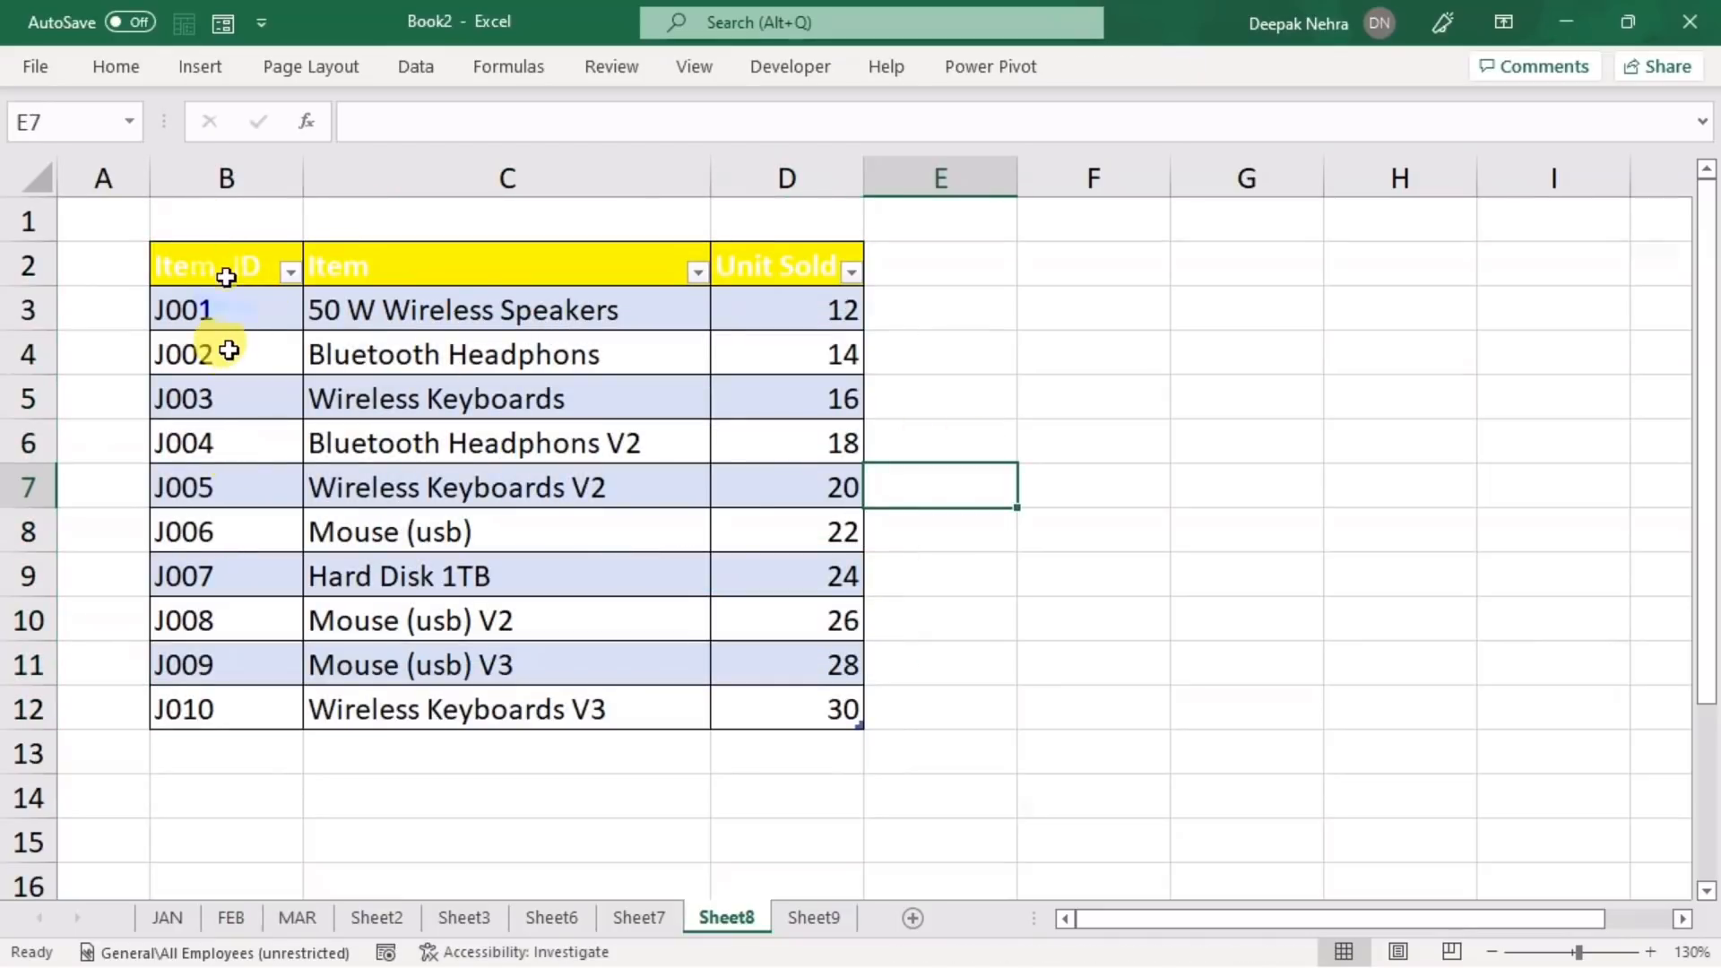
# - Insert a clustered column chart from the Sheet8 table's Item_ID and Unit Sold columns and move it clear of the Item column
pyautogui.moveTo(223, 266); pyautogui.dragTo(219, 710)
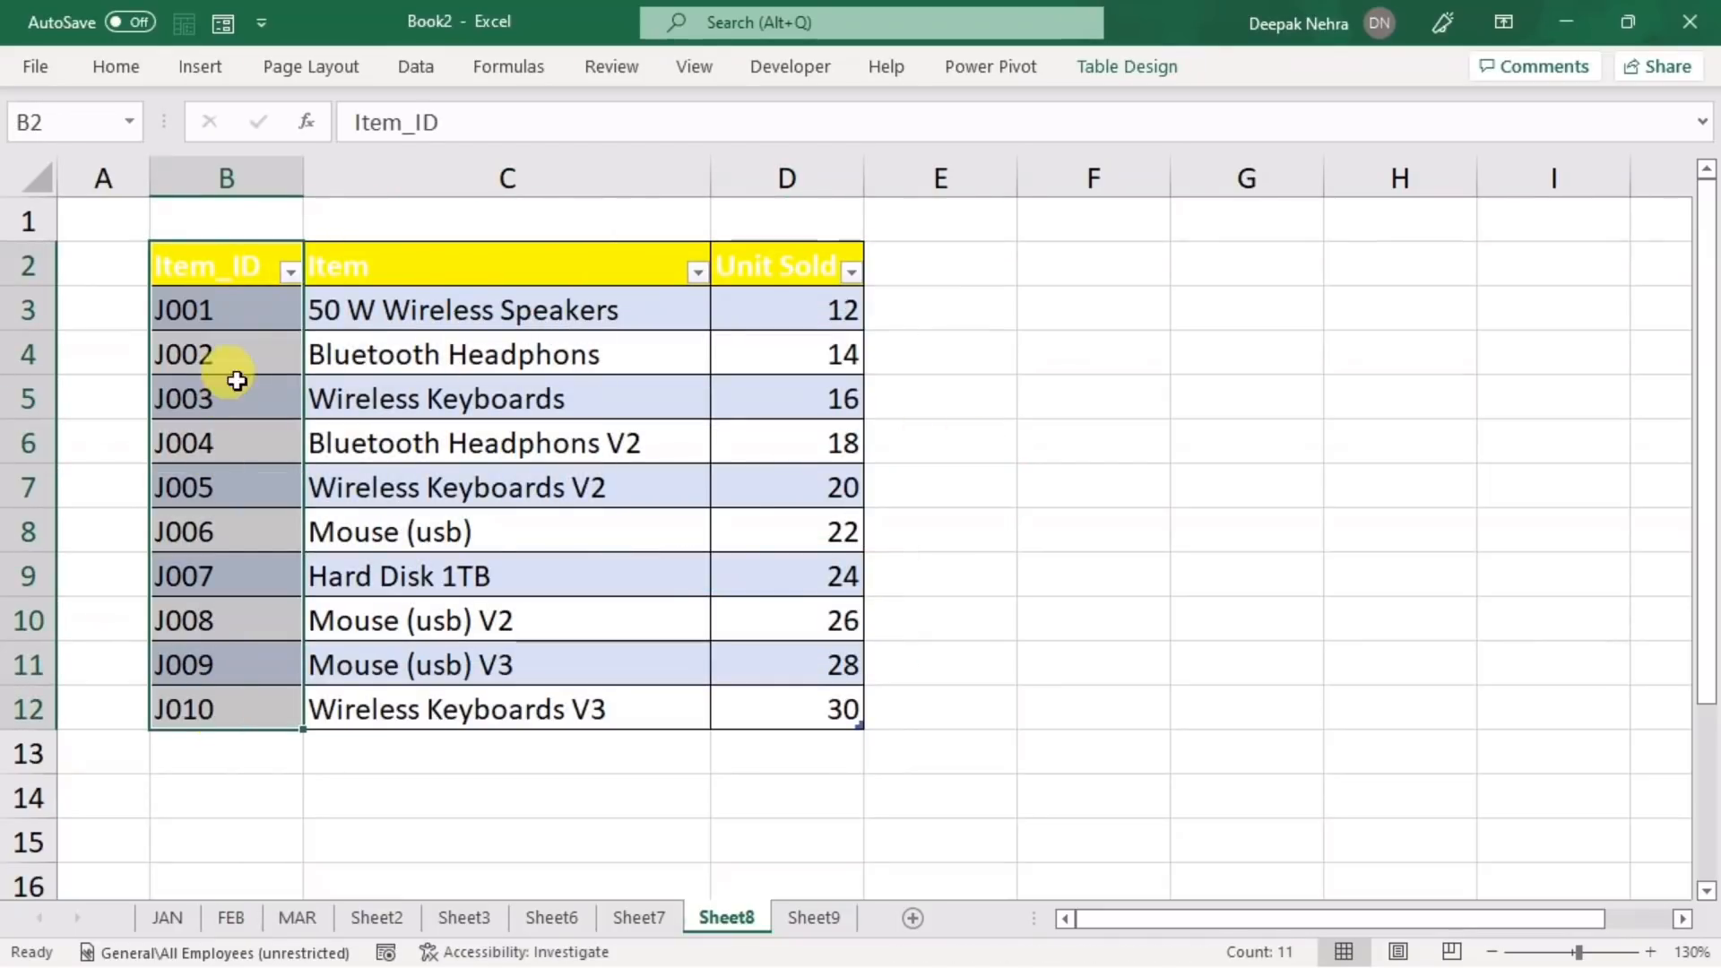
pyautogui.click(984, 484)
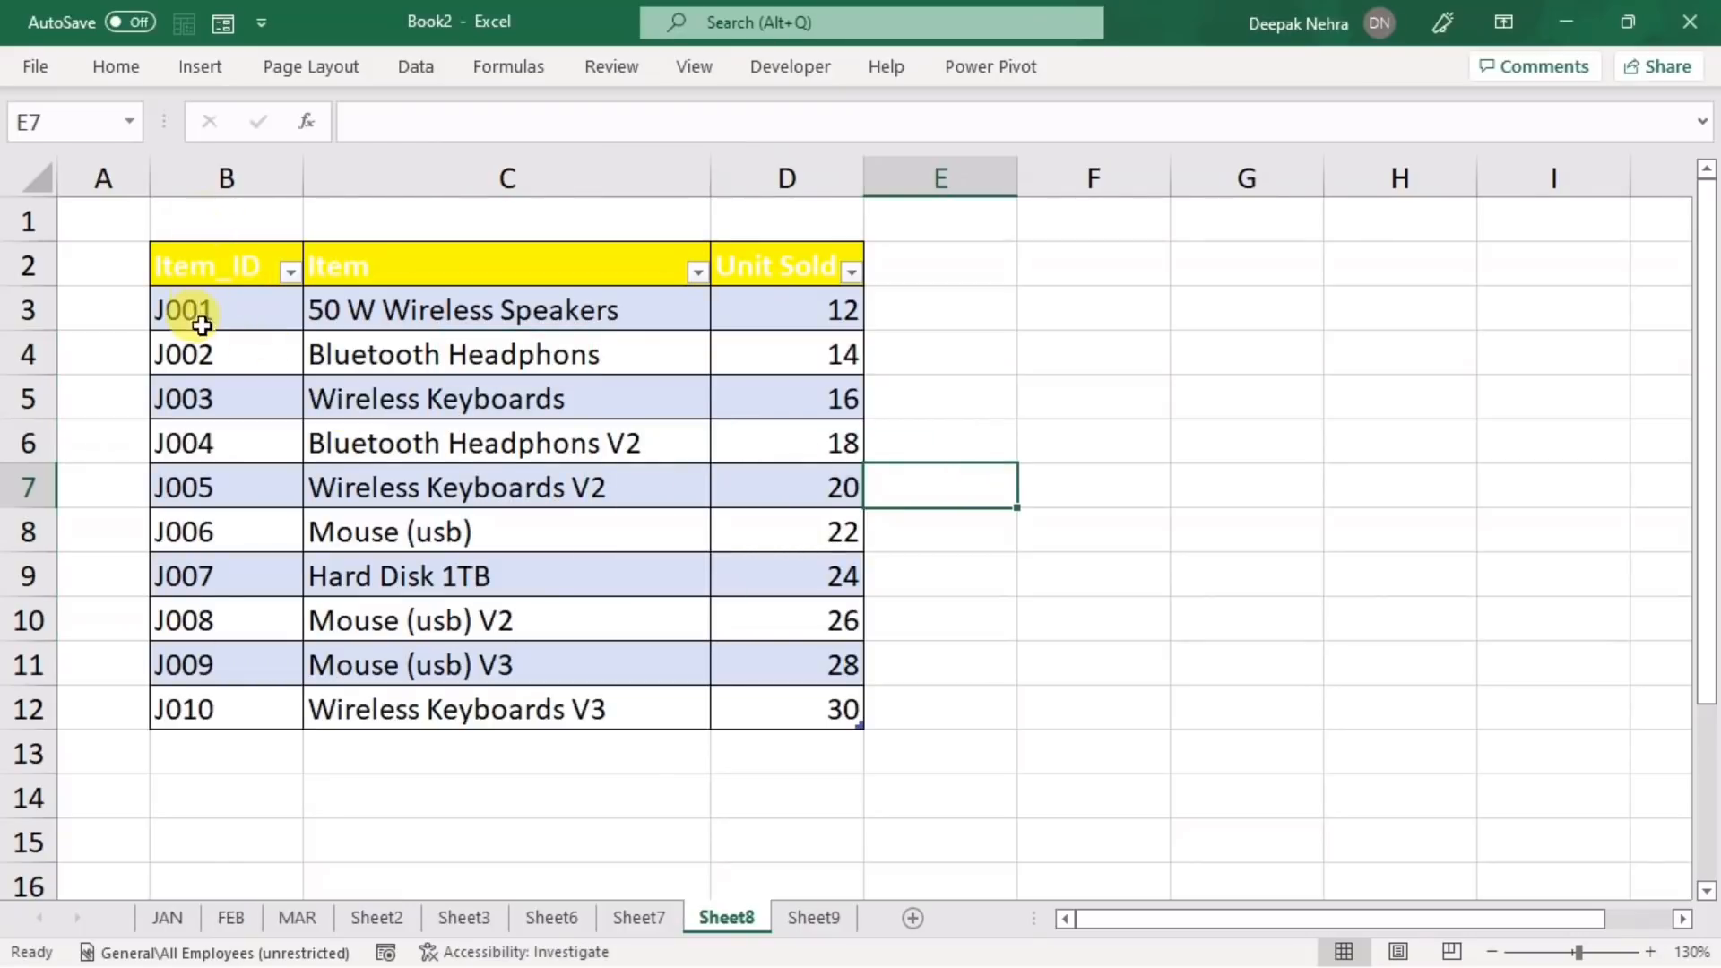
pyautogui.click(215, 243)
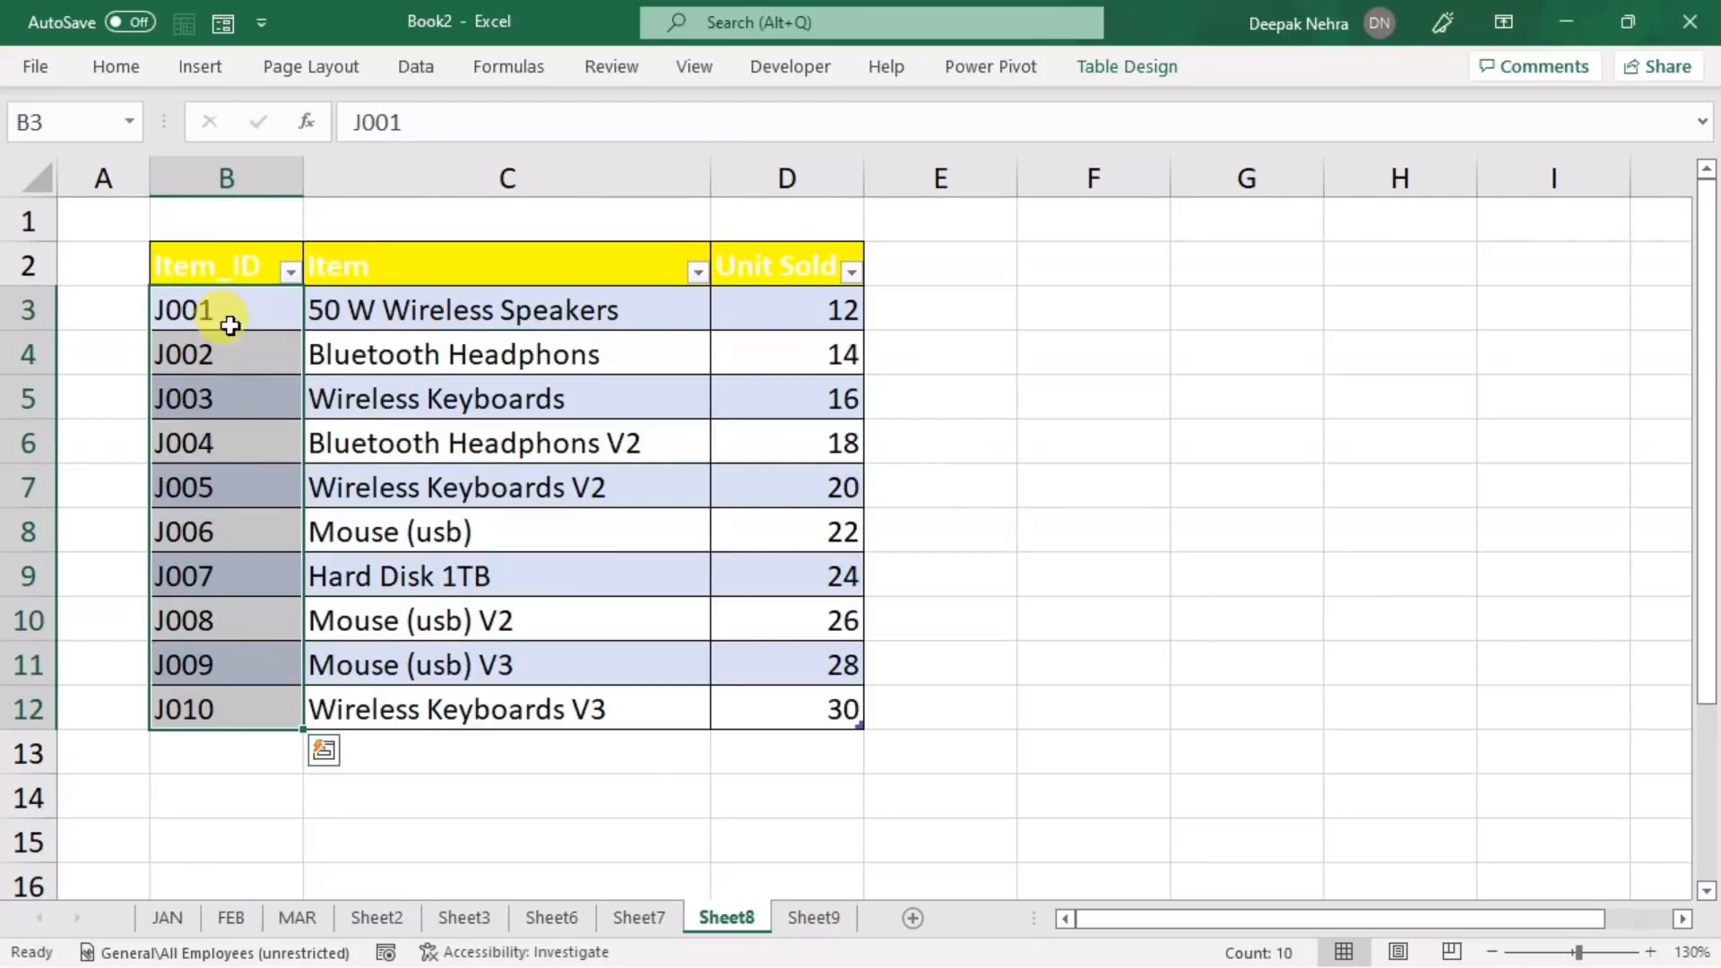
pyautogui.keyDown('ctrl'); pyautogui.click(796, 241); pyautogui.keyUp('ctrl')
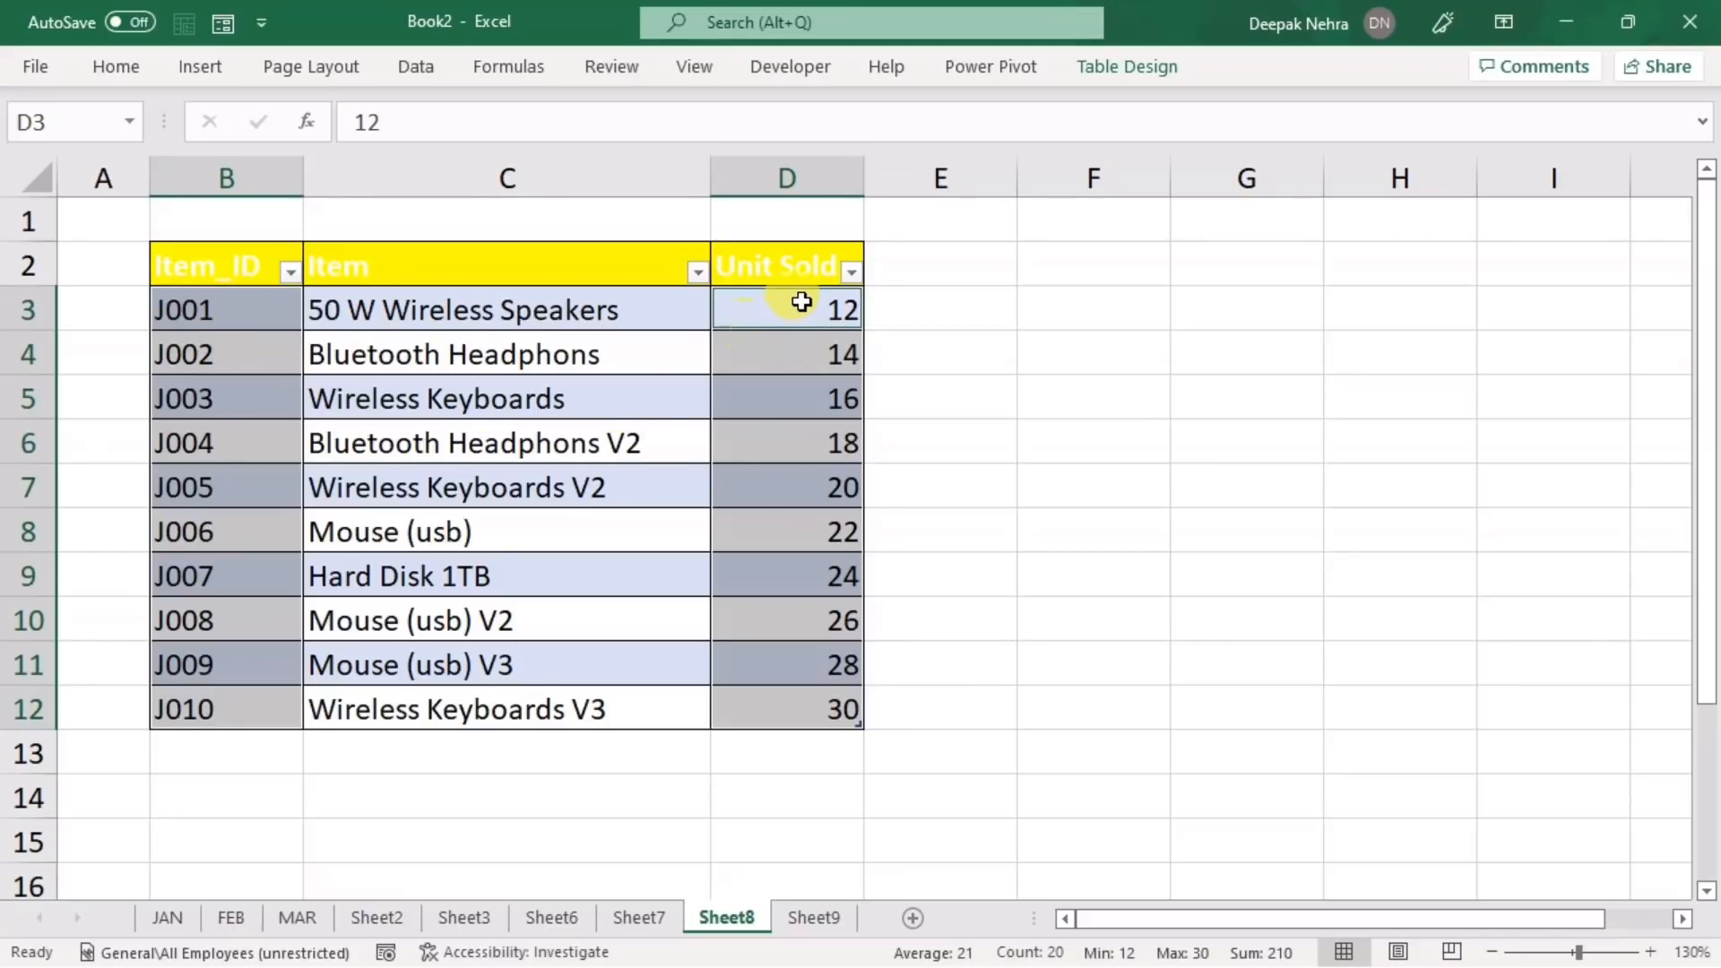
pyautogui.click(217, 56)
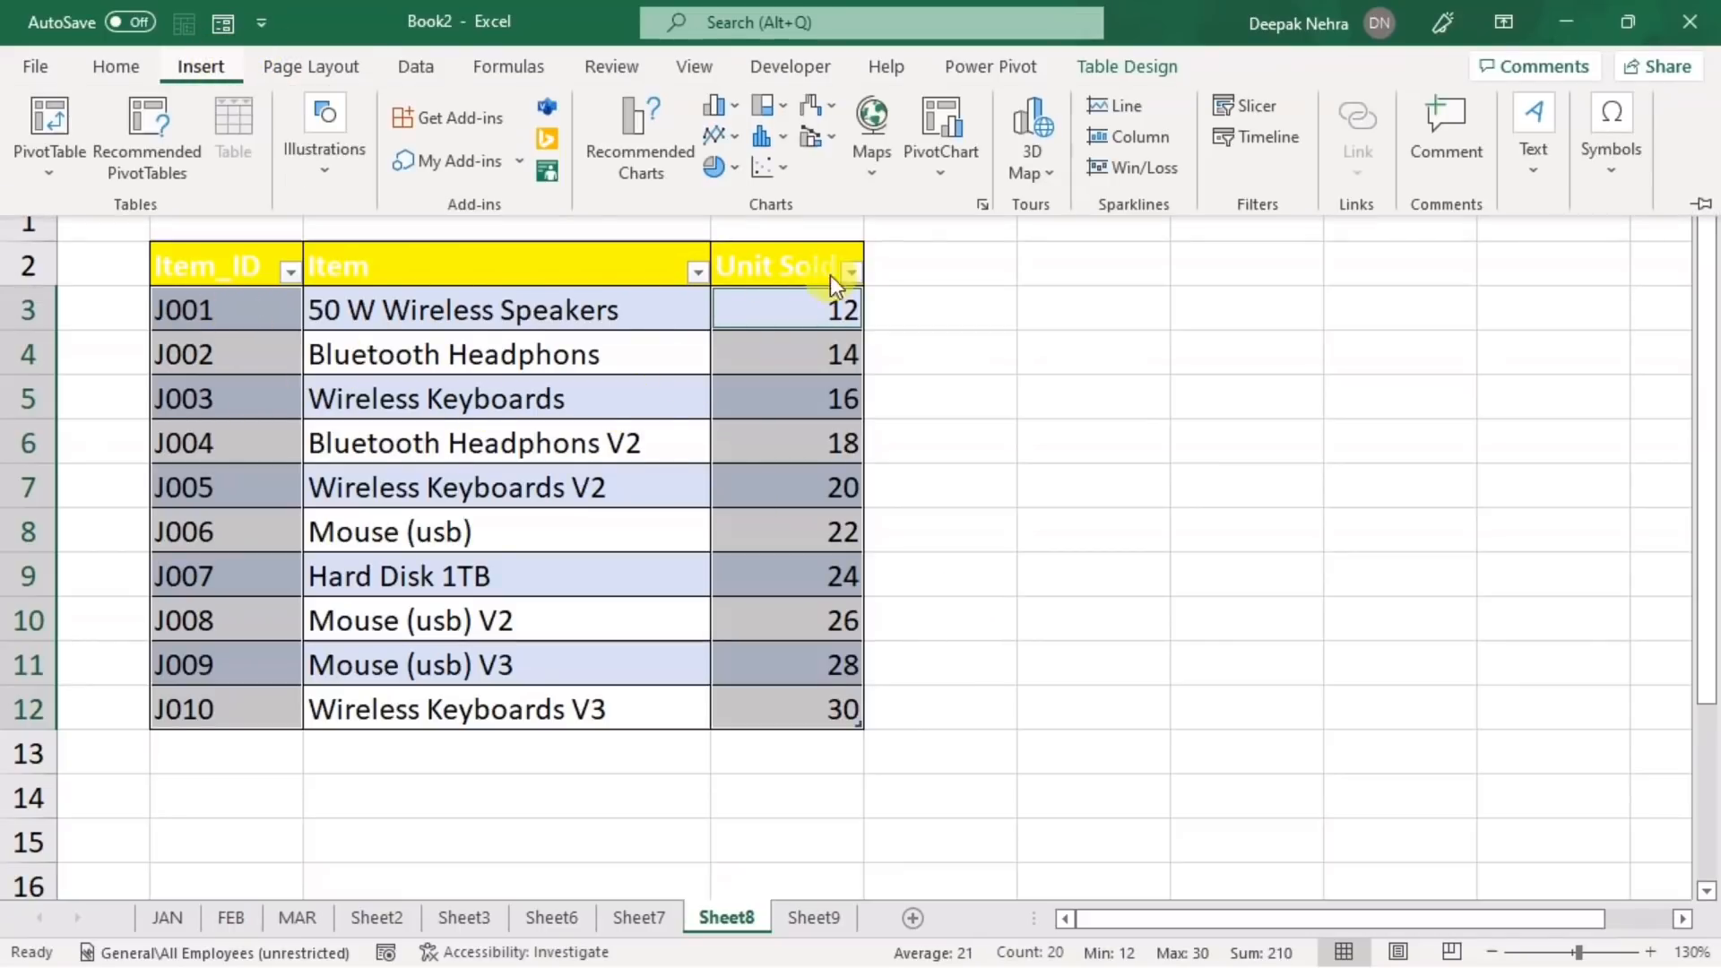
pyautogui.click(725, 109)
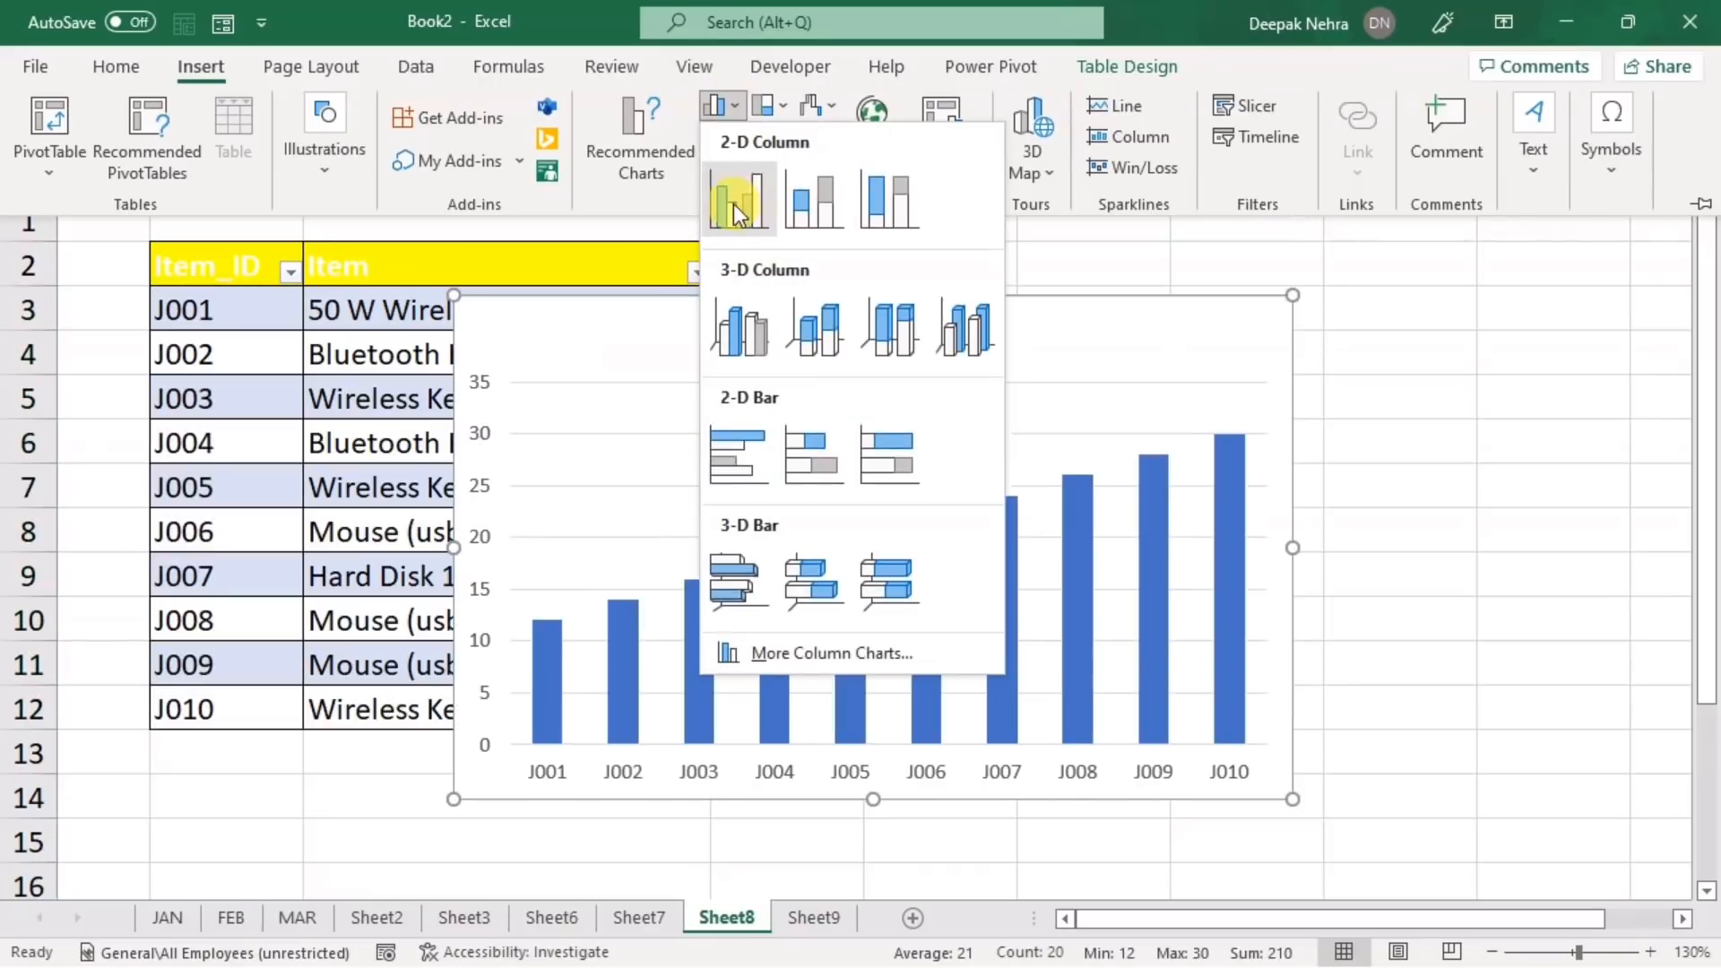
pyautogui.click(733, 202)
pyautogui.moveTo(998, 299); pyautogui.dragTo(1301, 233)
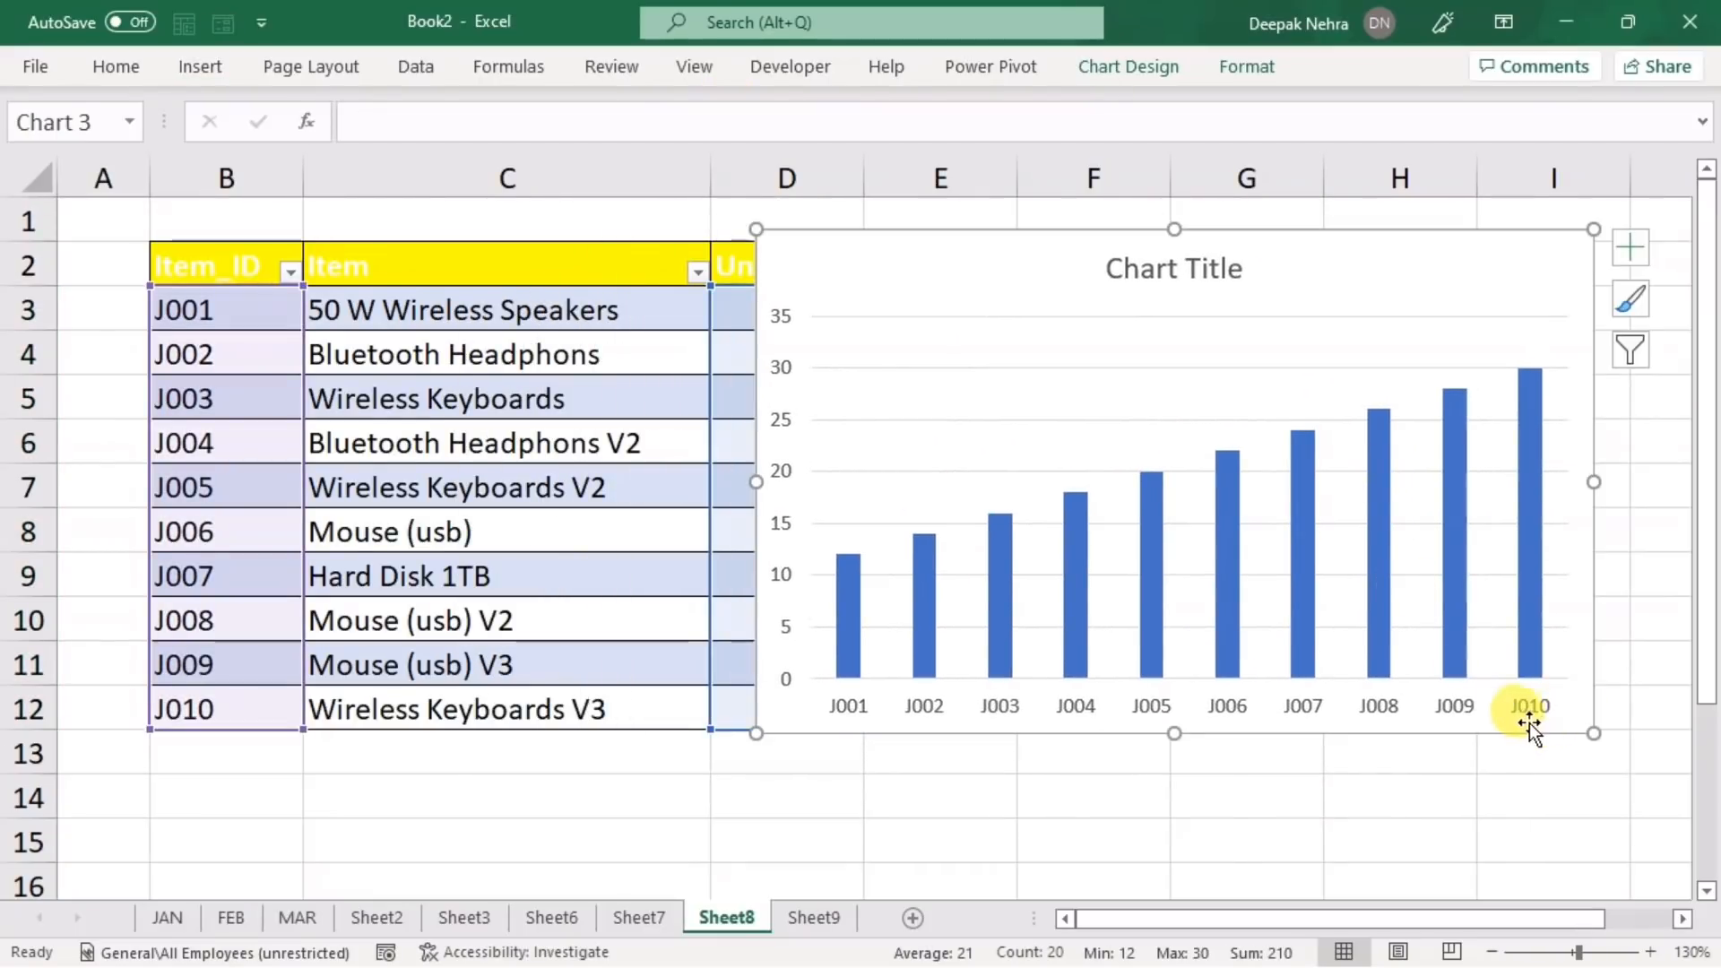
# - Add a record directly below the Sheet8 table with Item_ID J011, item xyz and 45 units sold to test whether the chart extends
pyautogui.click(170, 773)
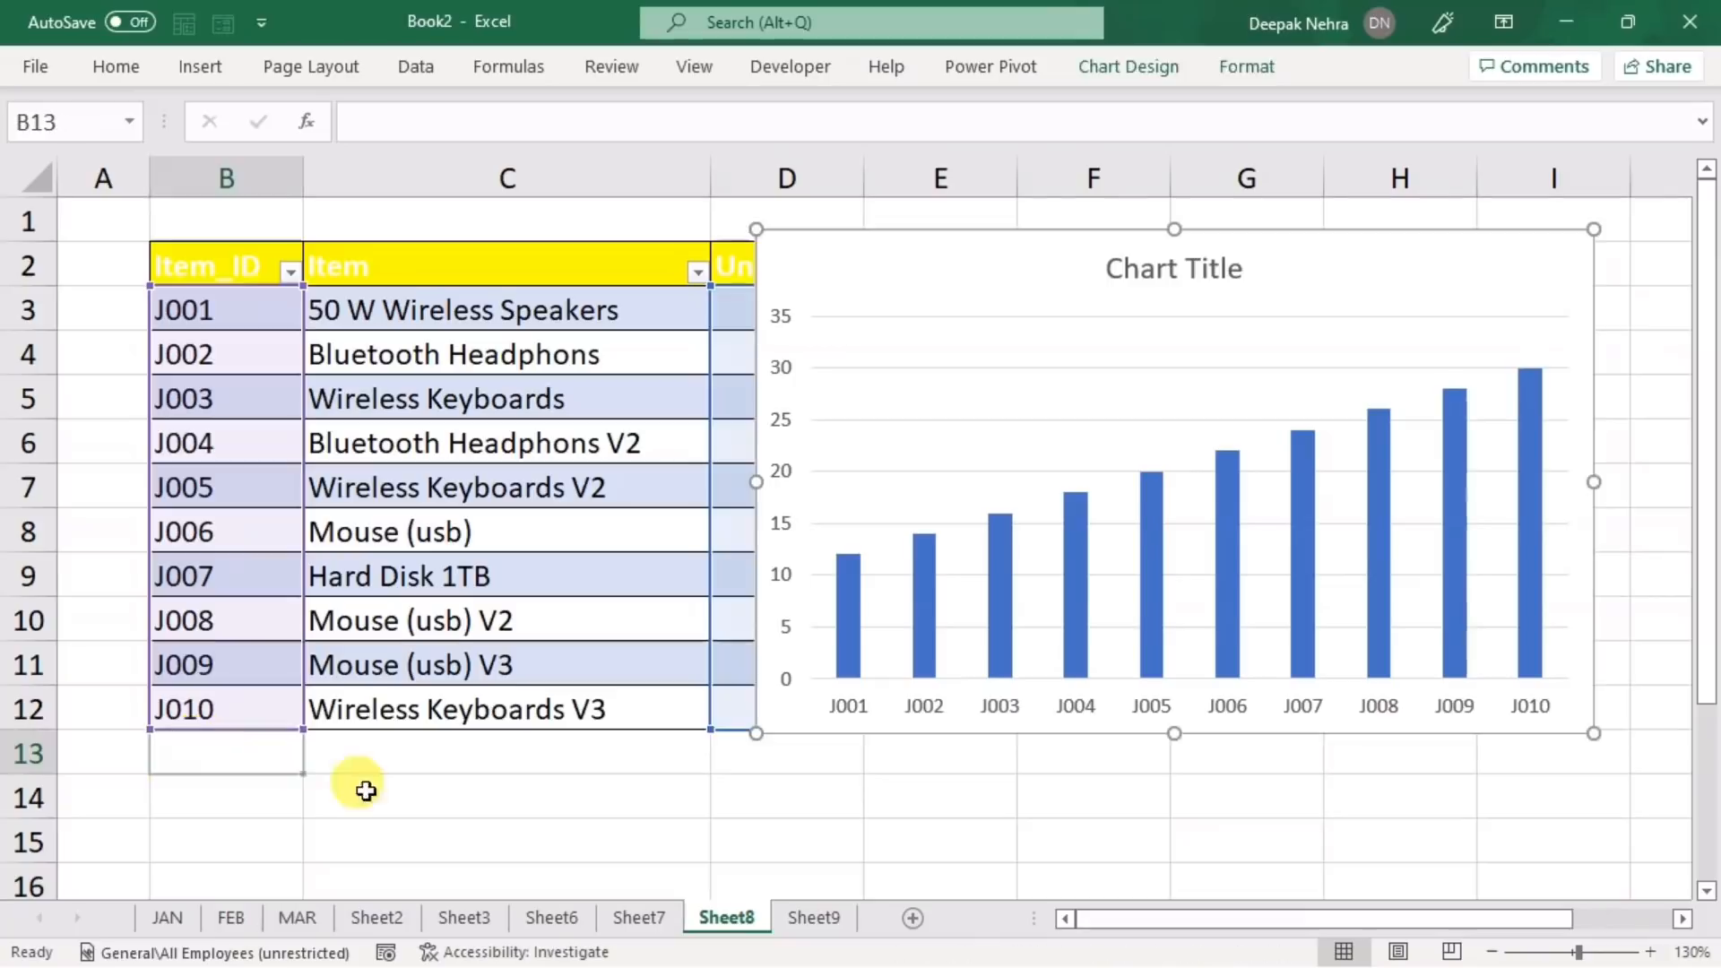
pyautogui.write('J011')
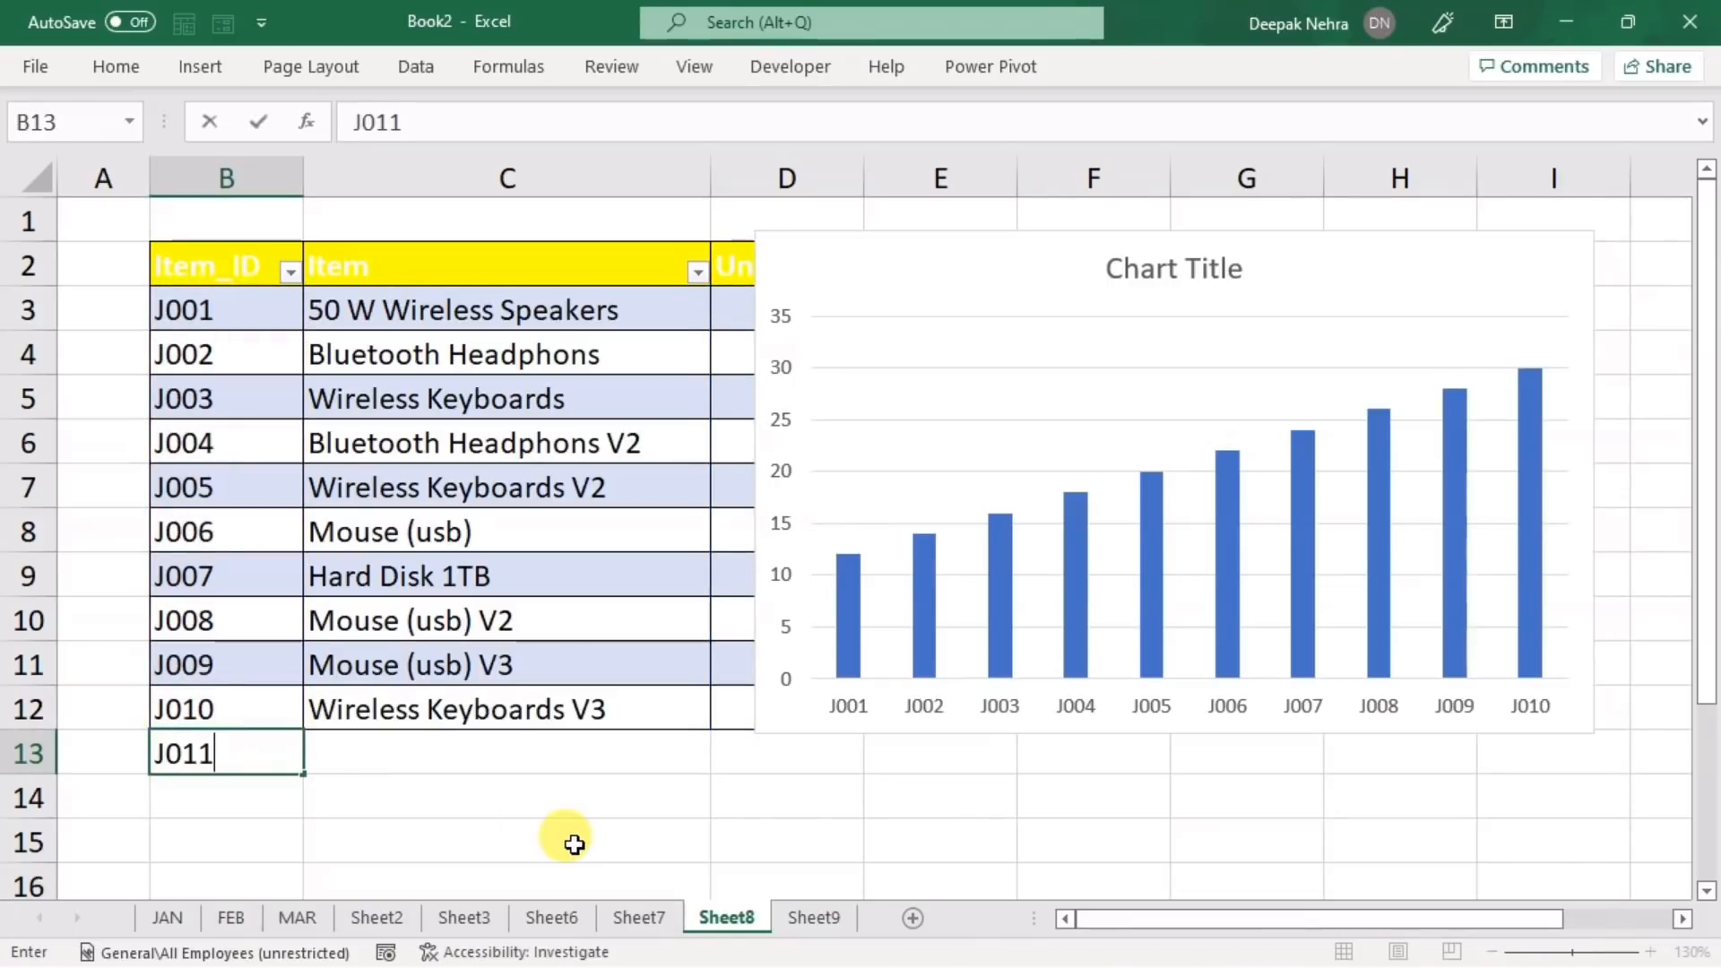
pyautogui.press('Tab')
pyautogui.write('xyz')
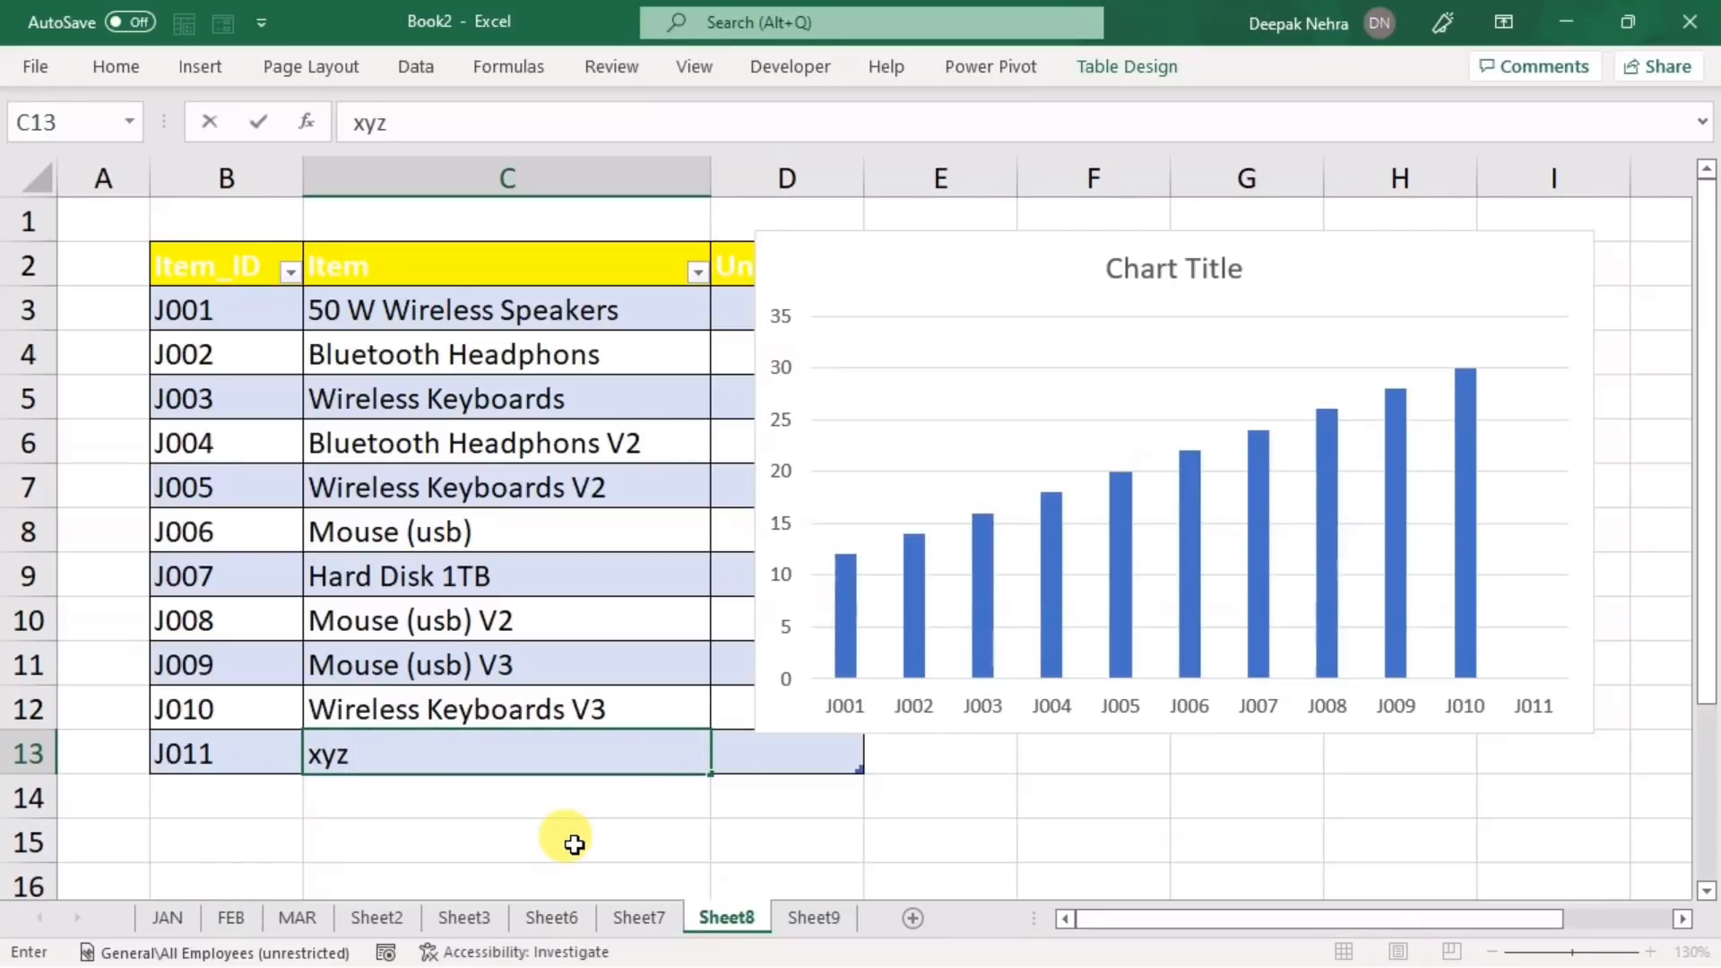
pyautogui.press('Tab')
pyautogui.write('4')
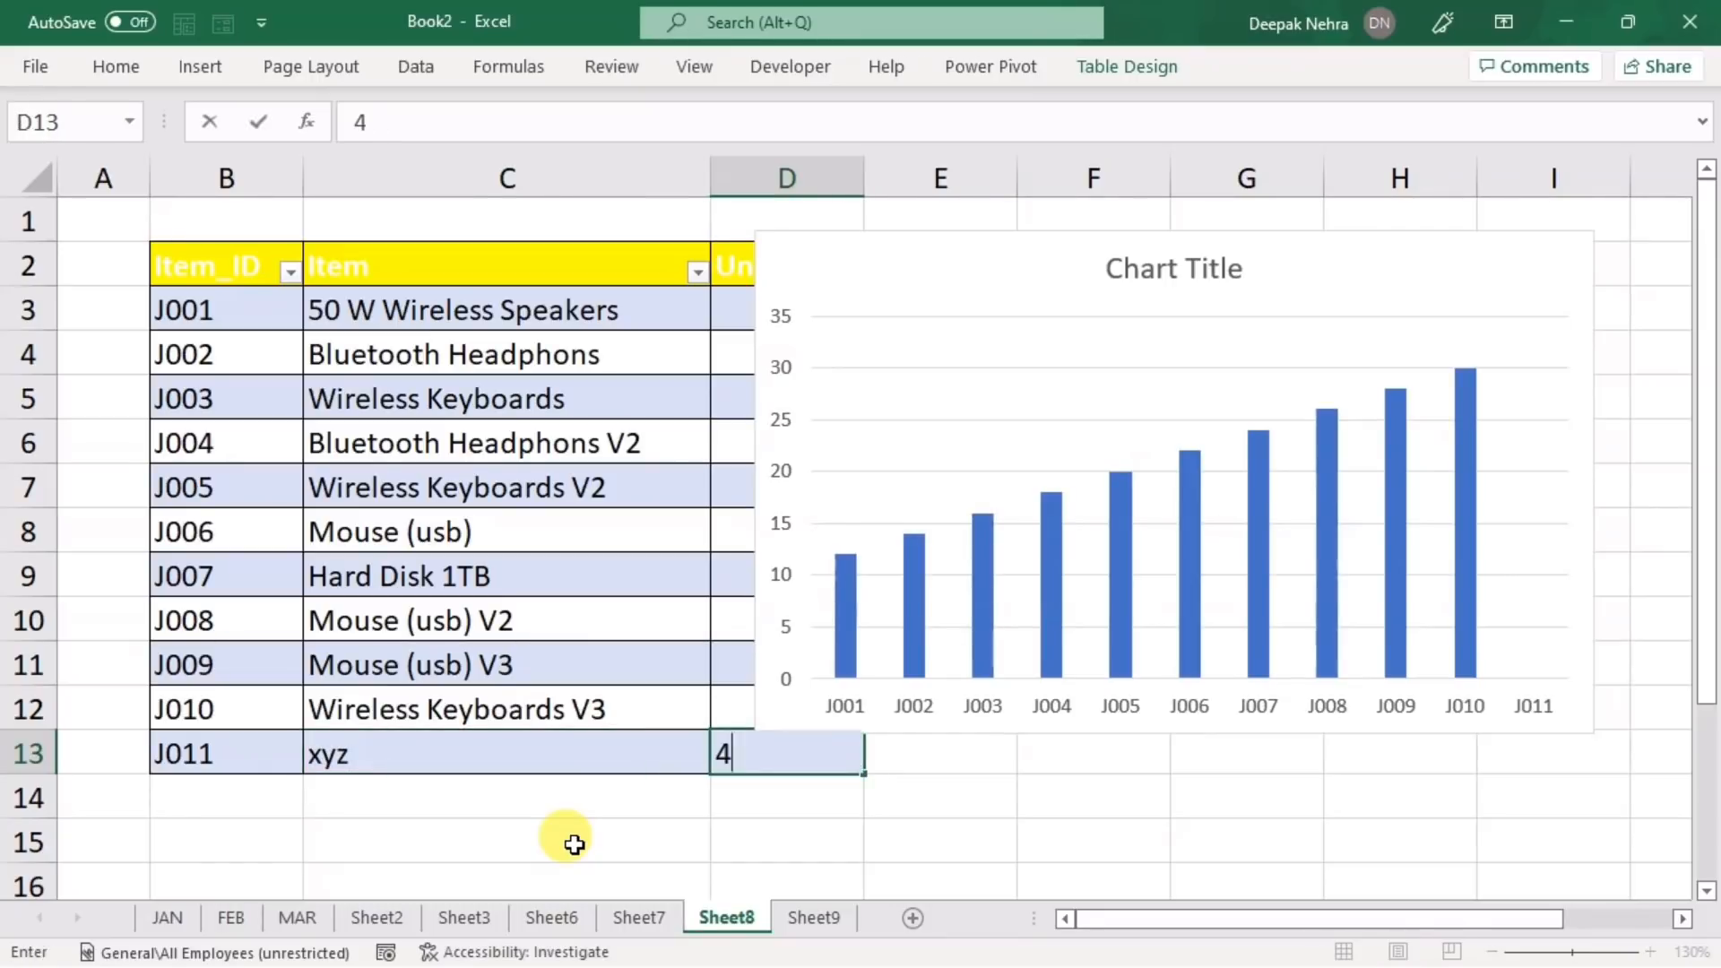
pyautogui.write('5')
pyautogui.press('Tab')
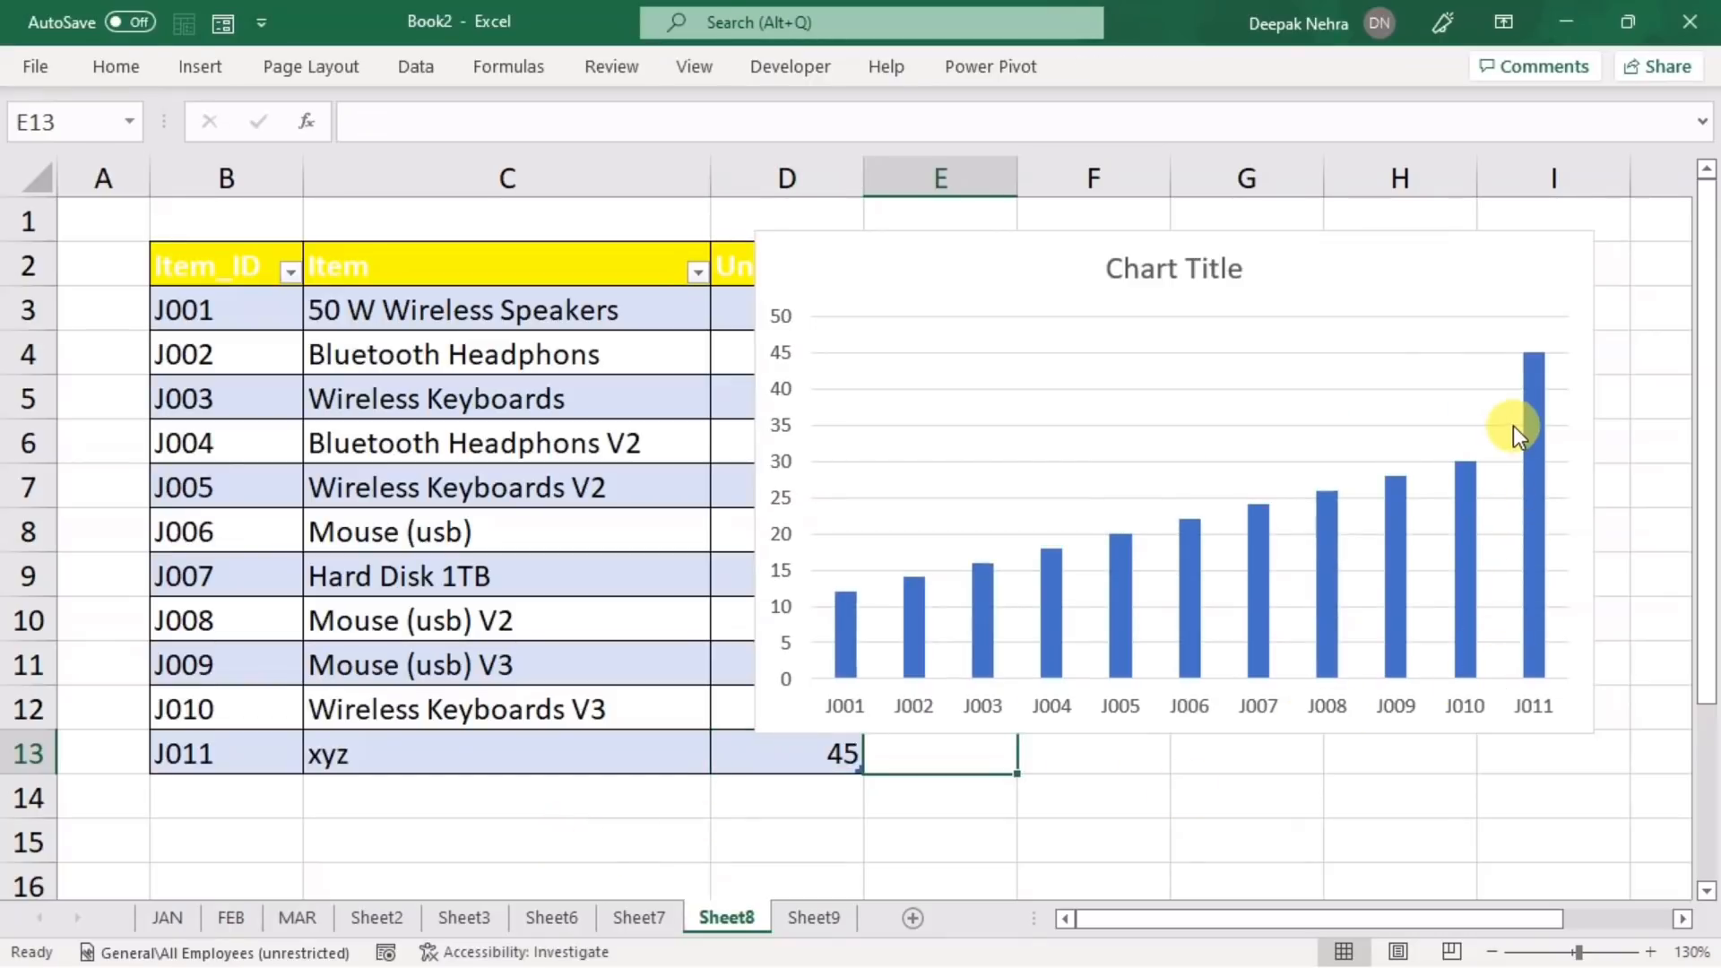
# - Convert the Sheet9 data range B1:D20 into a table with headers
pyautogui.click(831, 255)
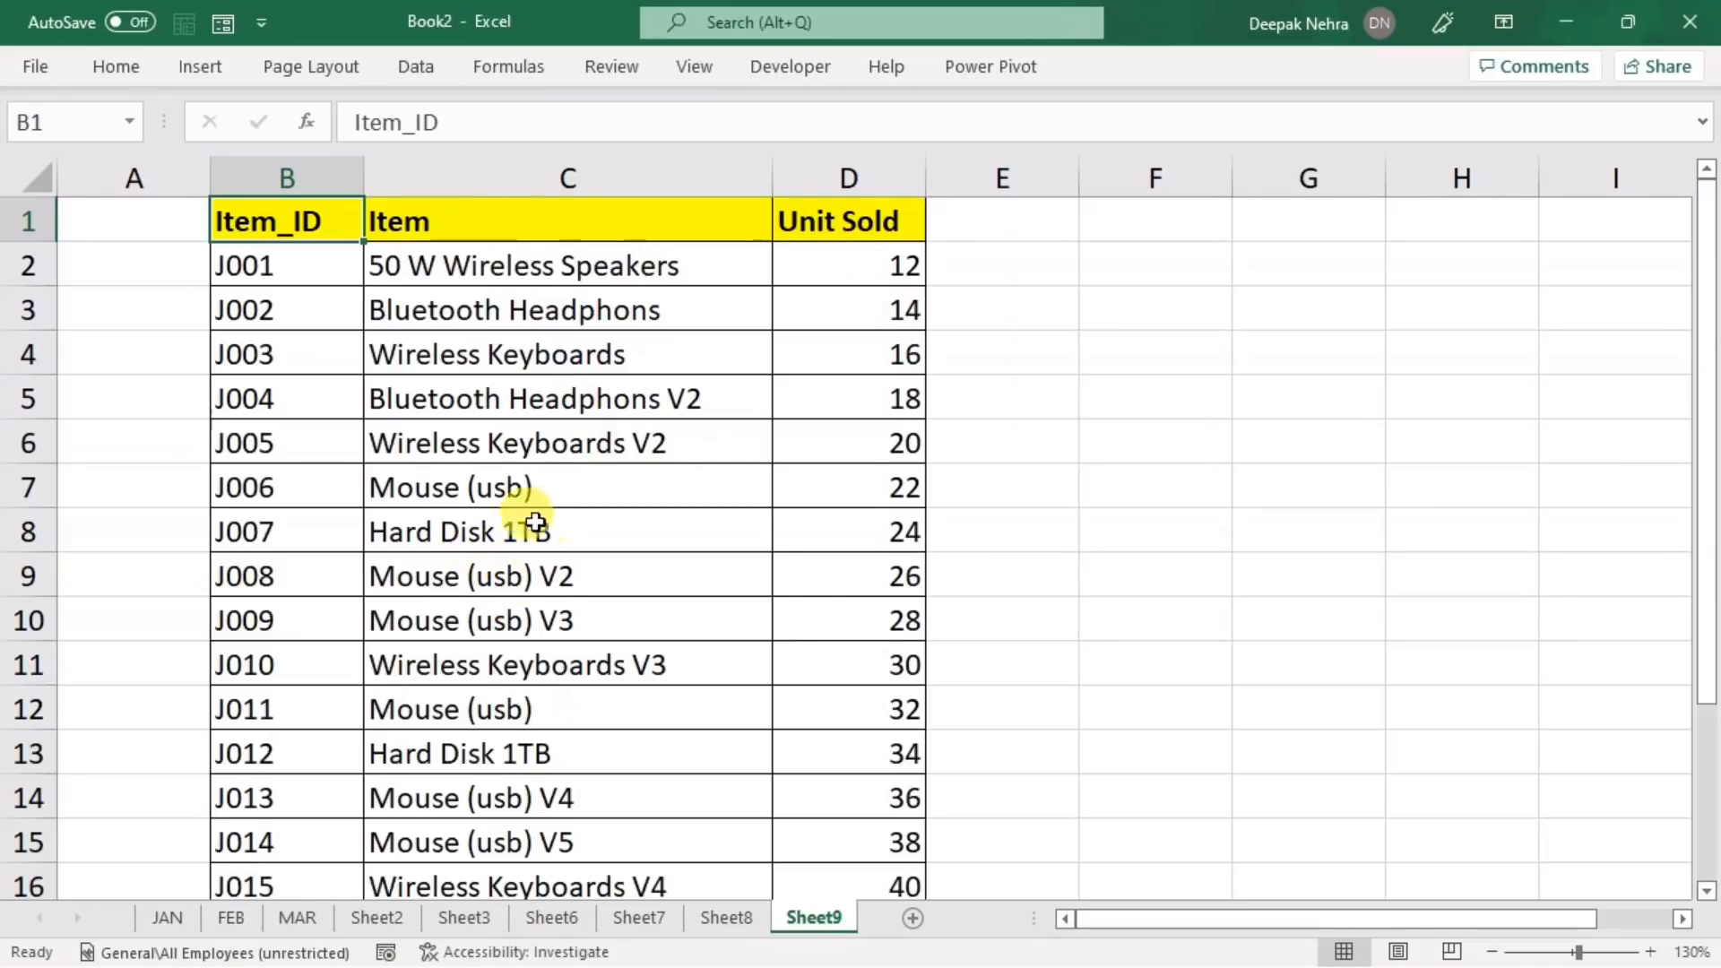
pyautogui.scroll(-2, 623, 549)
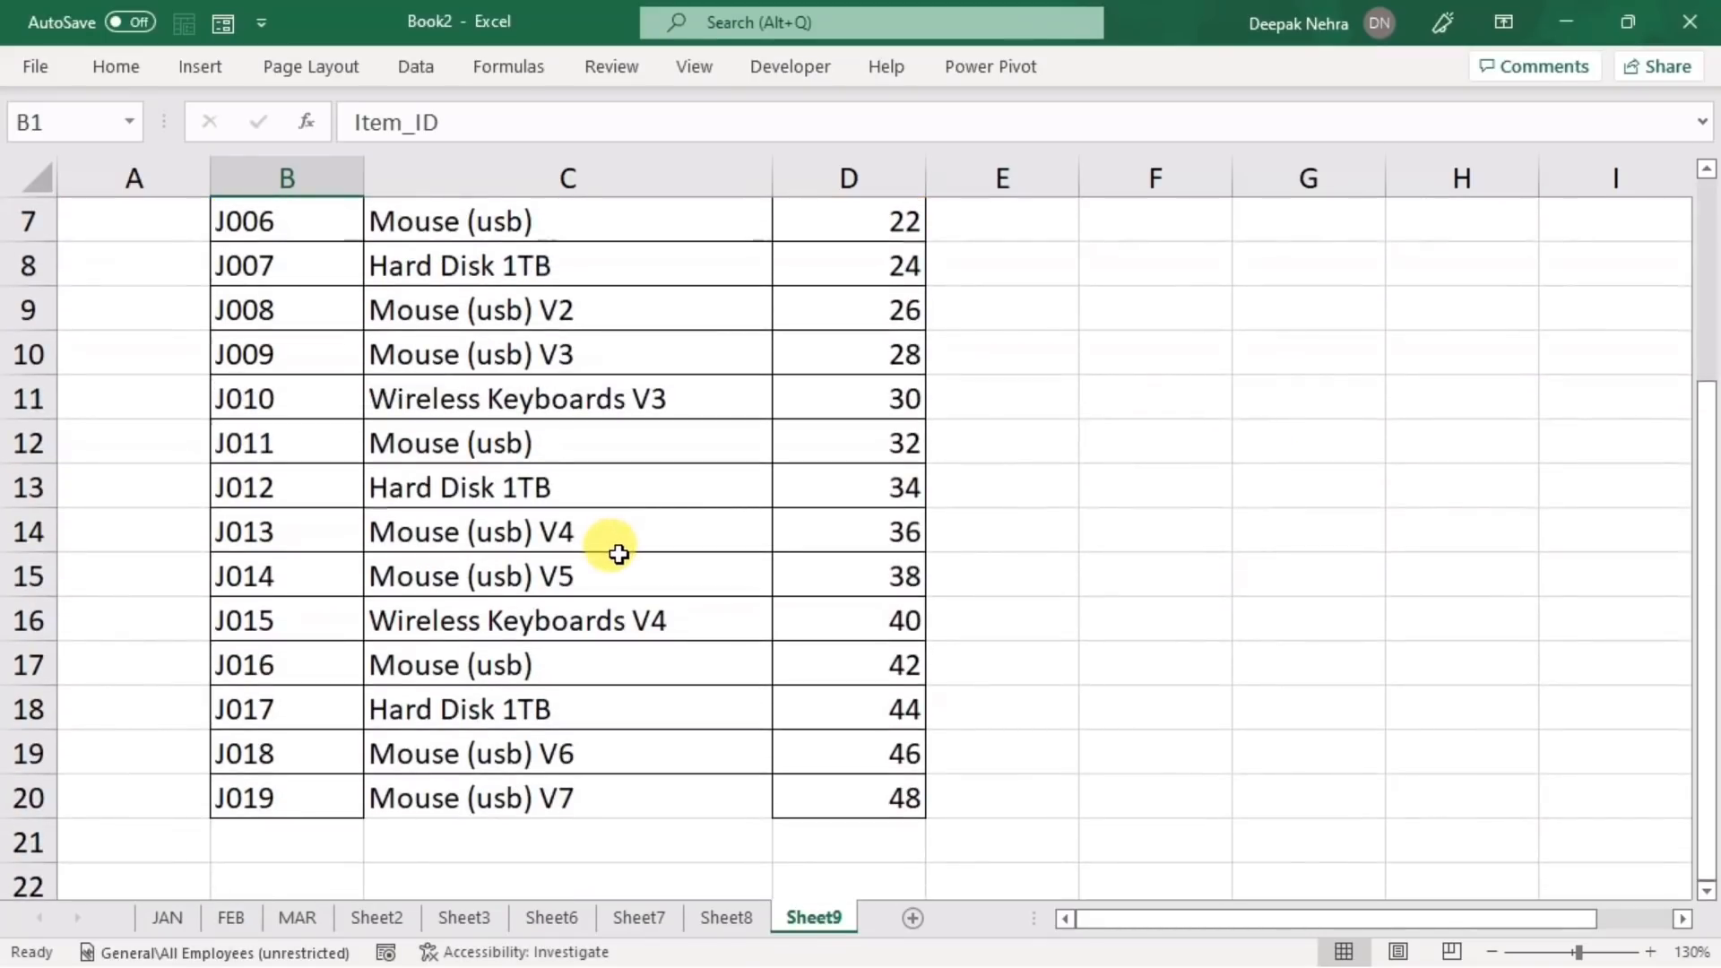
pyautogui.scroll(2, 617, 553)
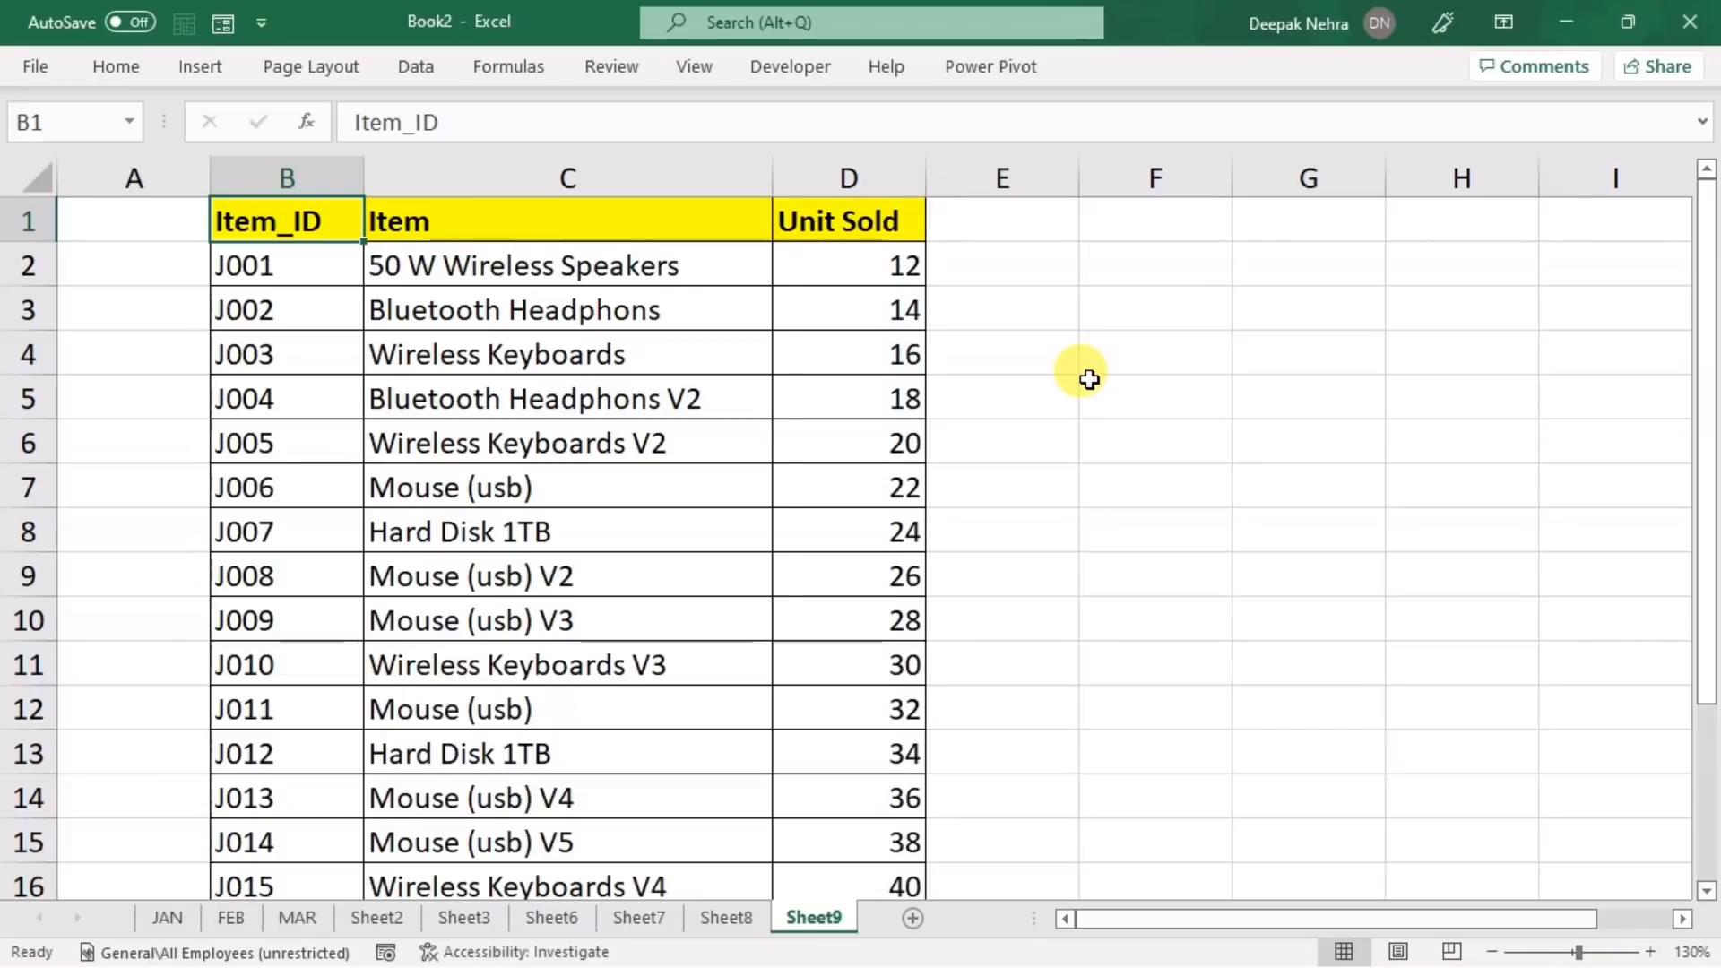
pyautogui.click(761, 442)
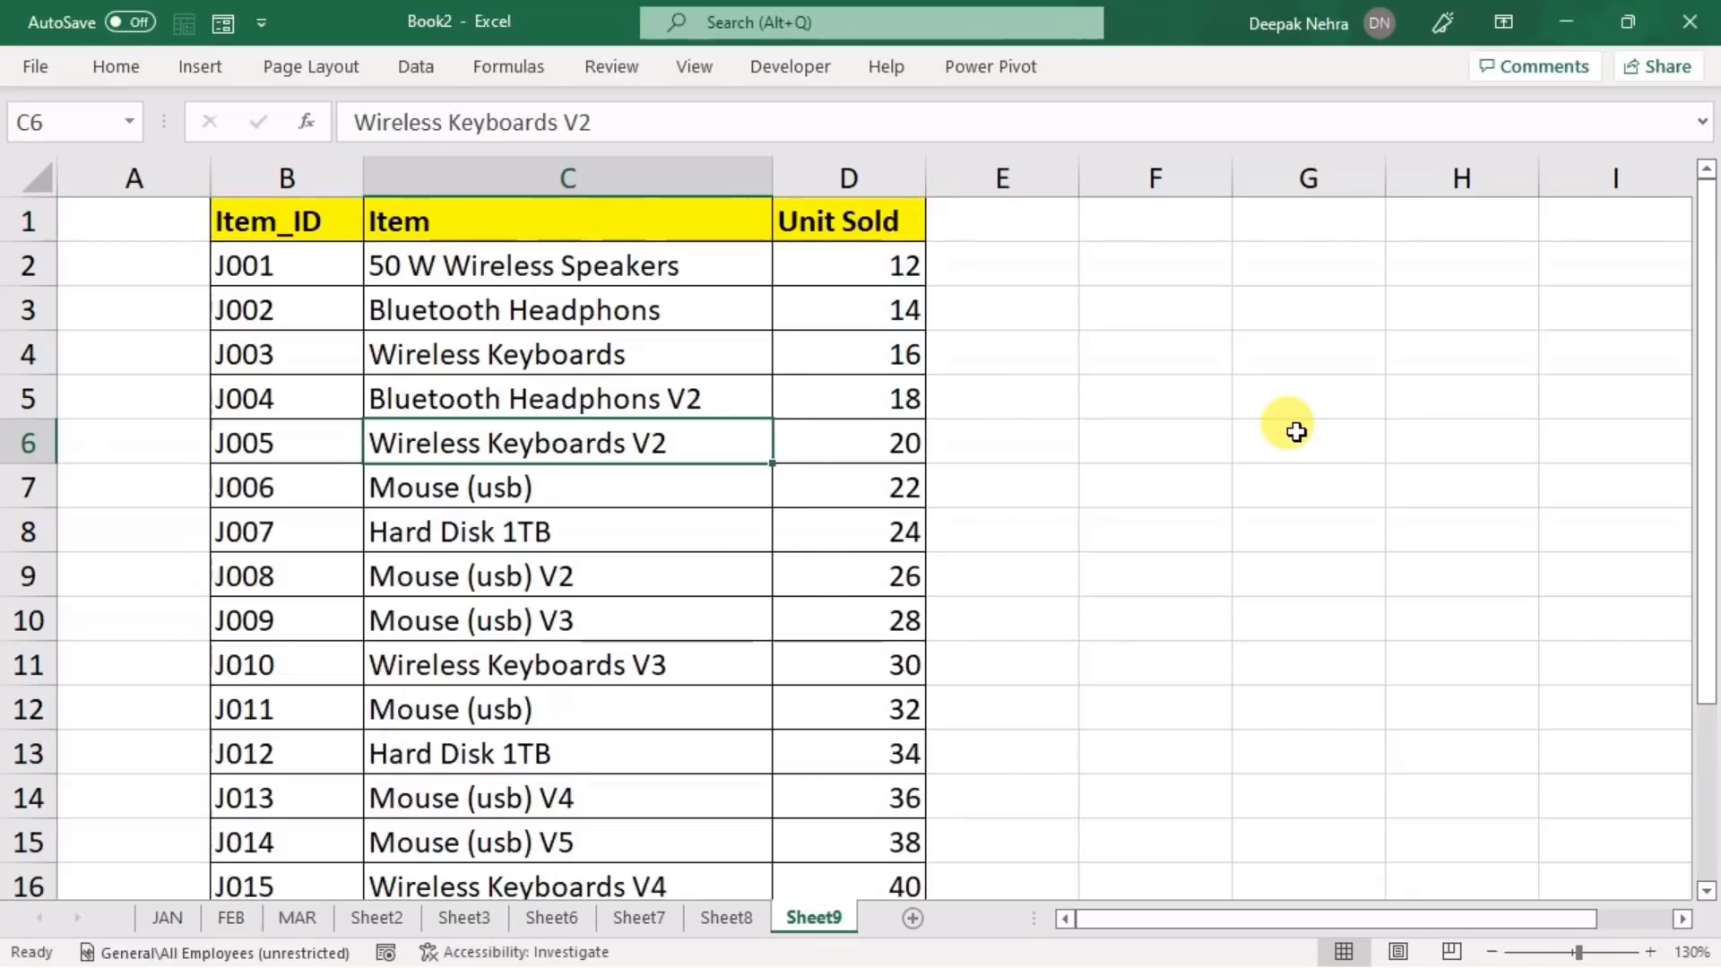
pyautogui.hotkey('ctrl', 't')
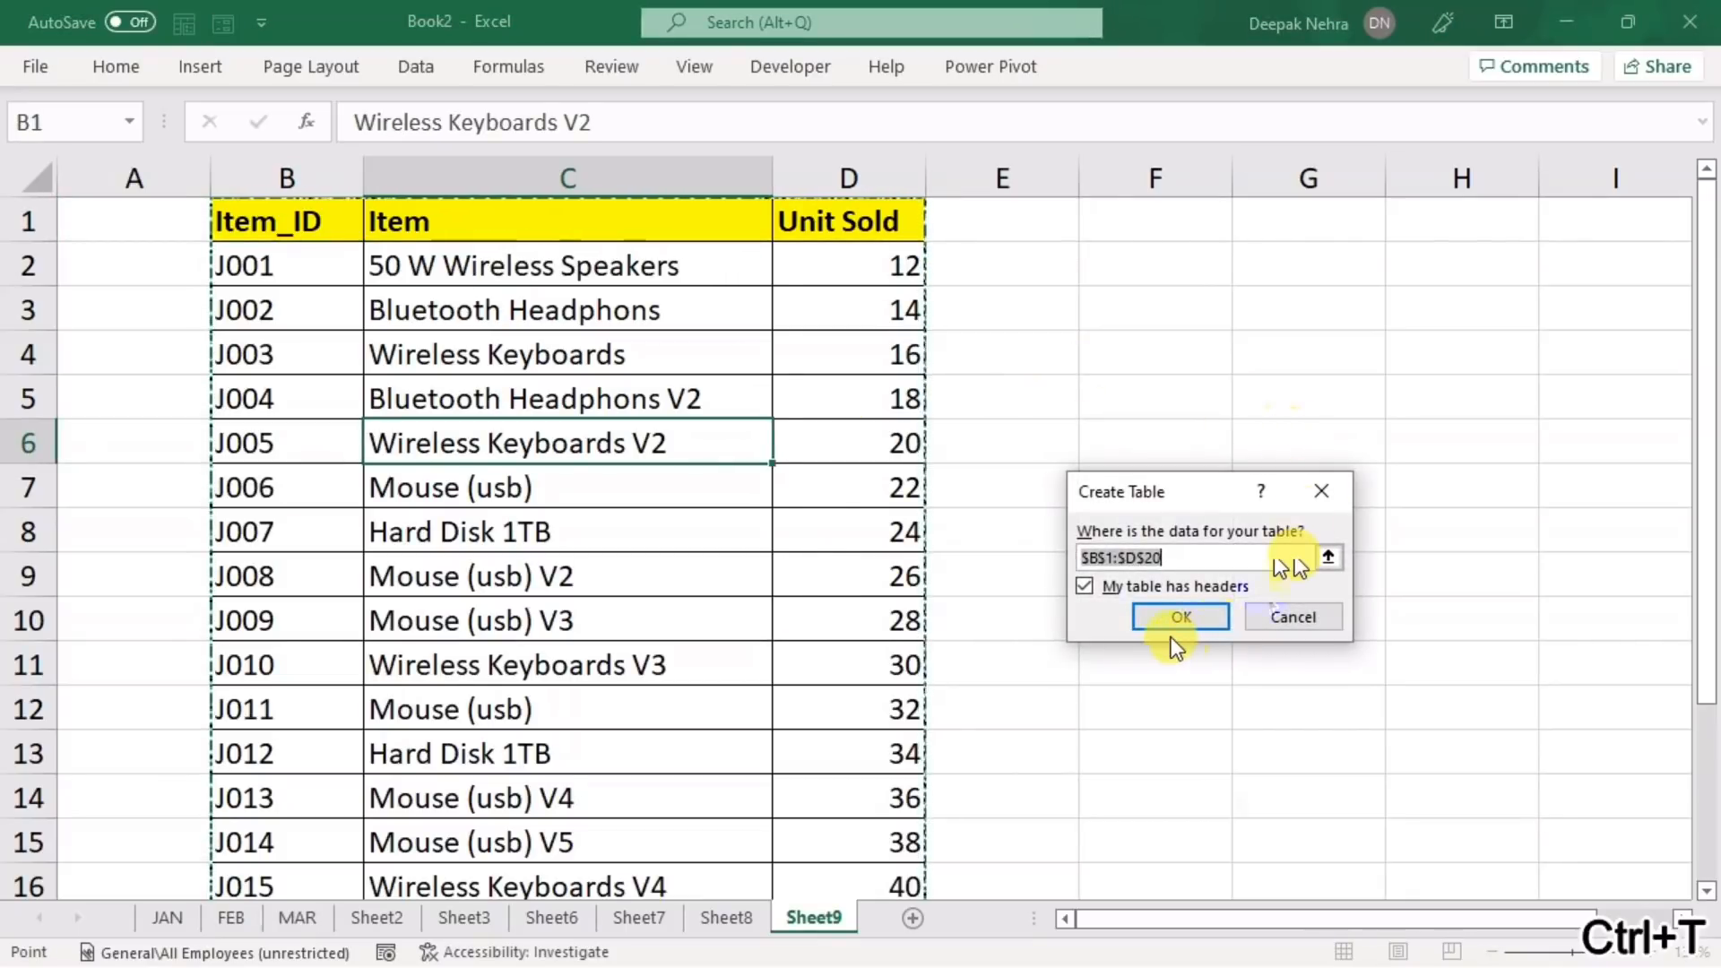
pyautogui.click(1168, 618)
pyautogui.click(1167, 617)
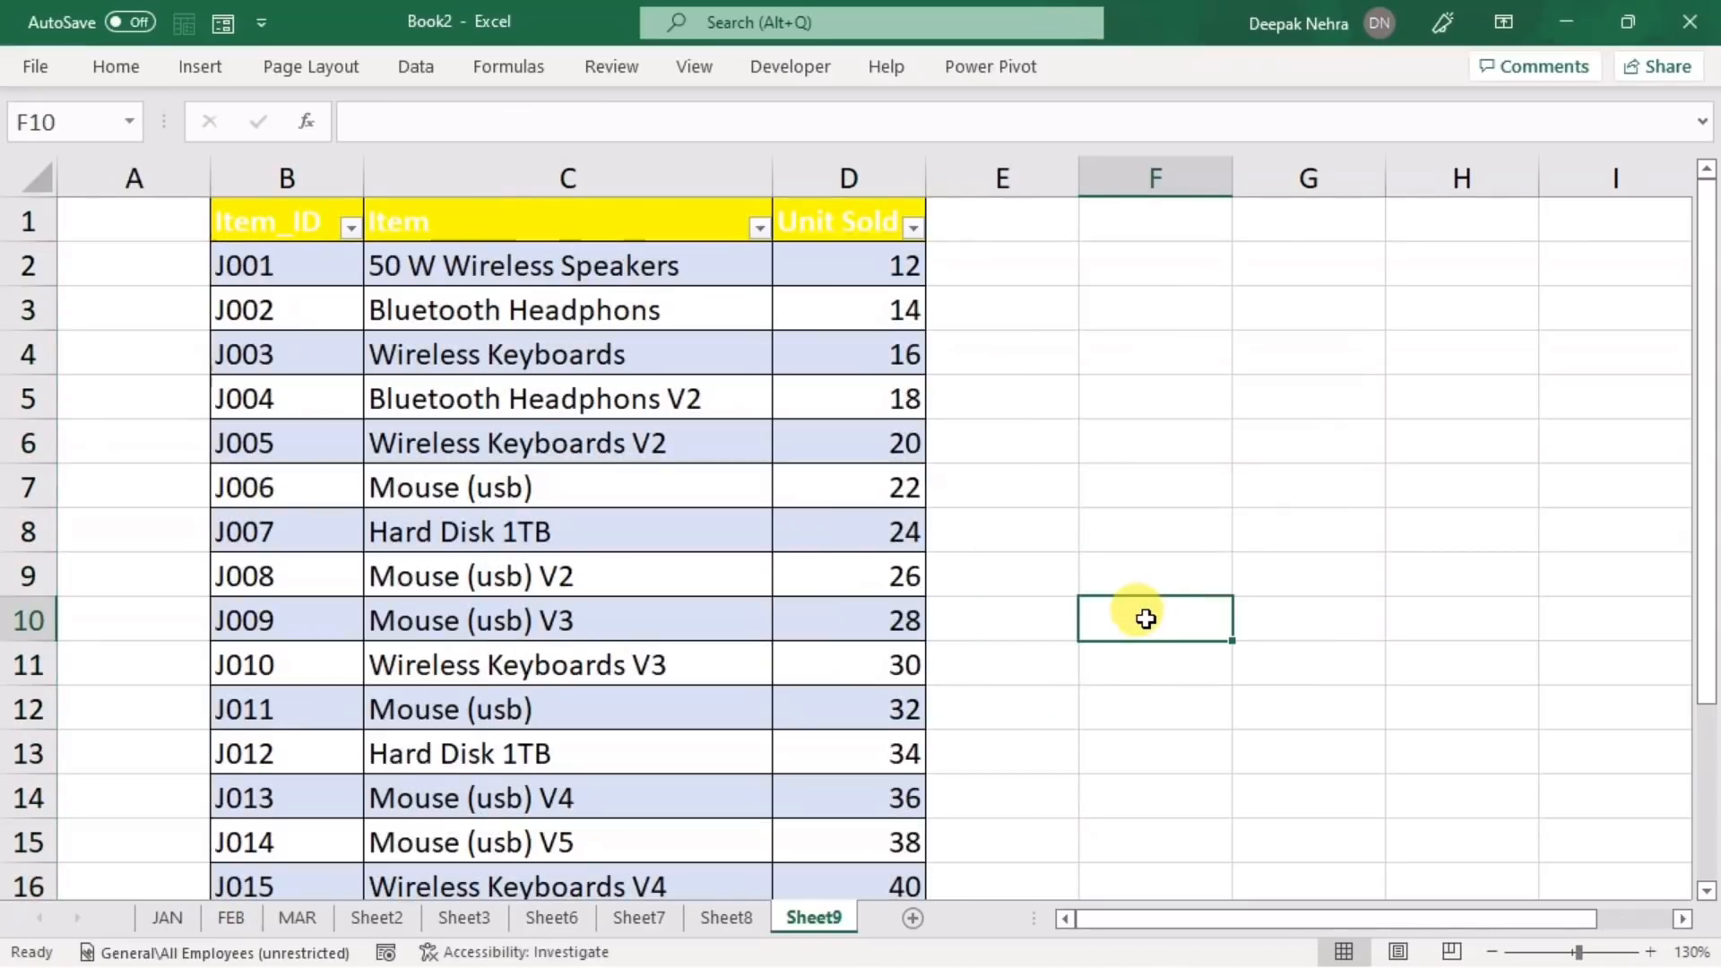
# - Change the font colour of the Sheet9 table's header row B1:D1 to black
pyautogui.click(453, 224)
pyautogui.click(296, 221)
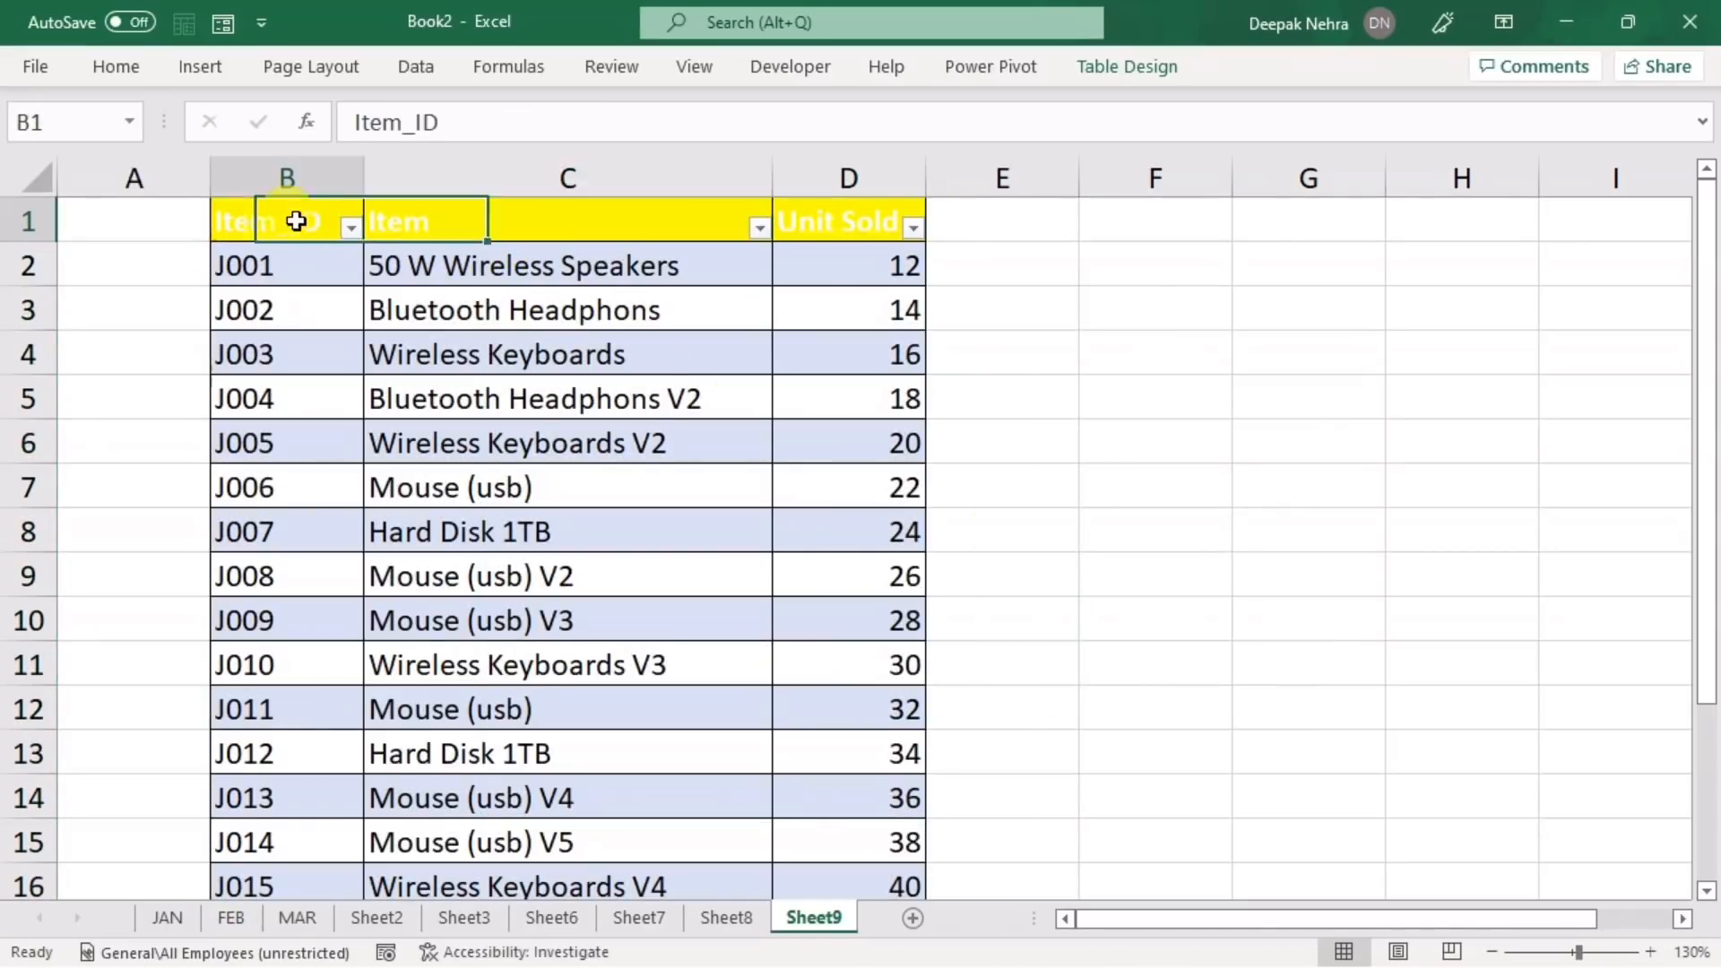
pyautogui.moveTo(296, 221); pyautogui.dragTo(833, 225)
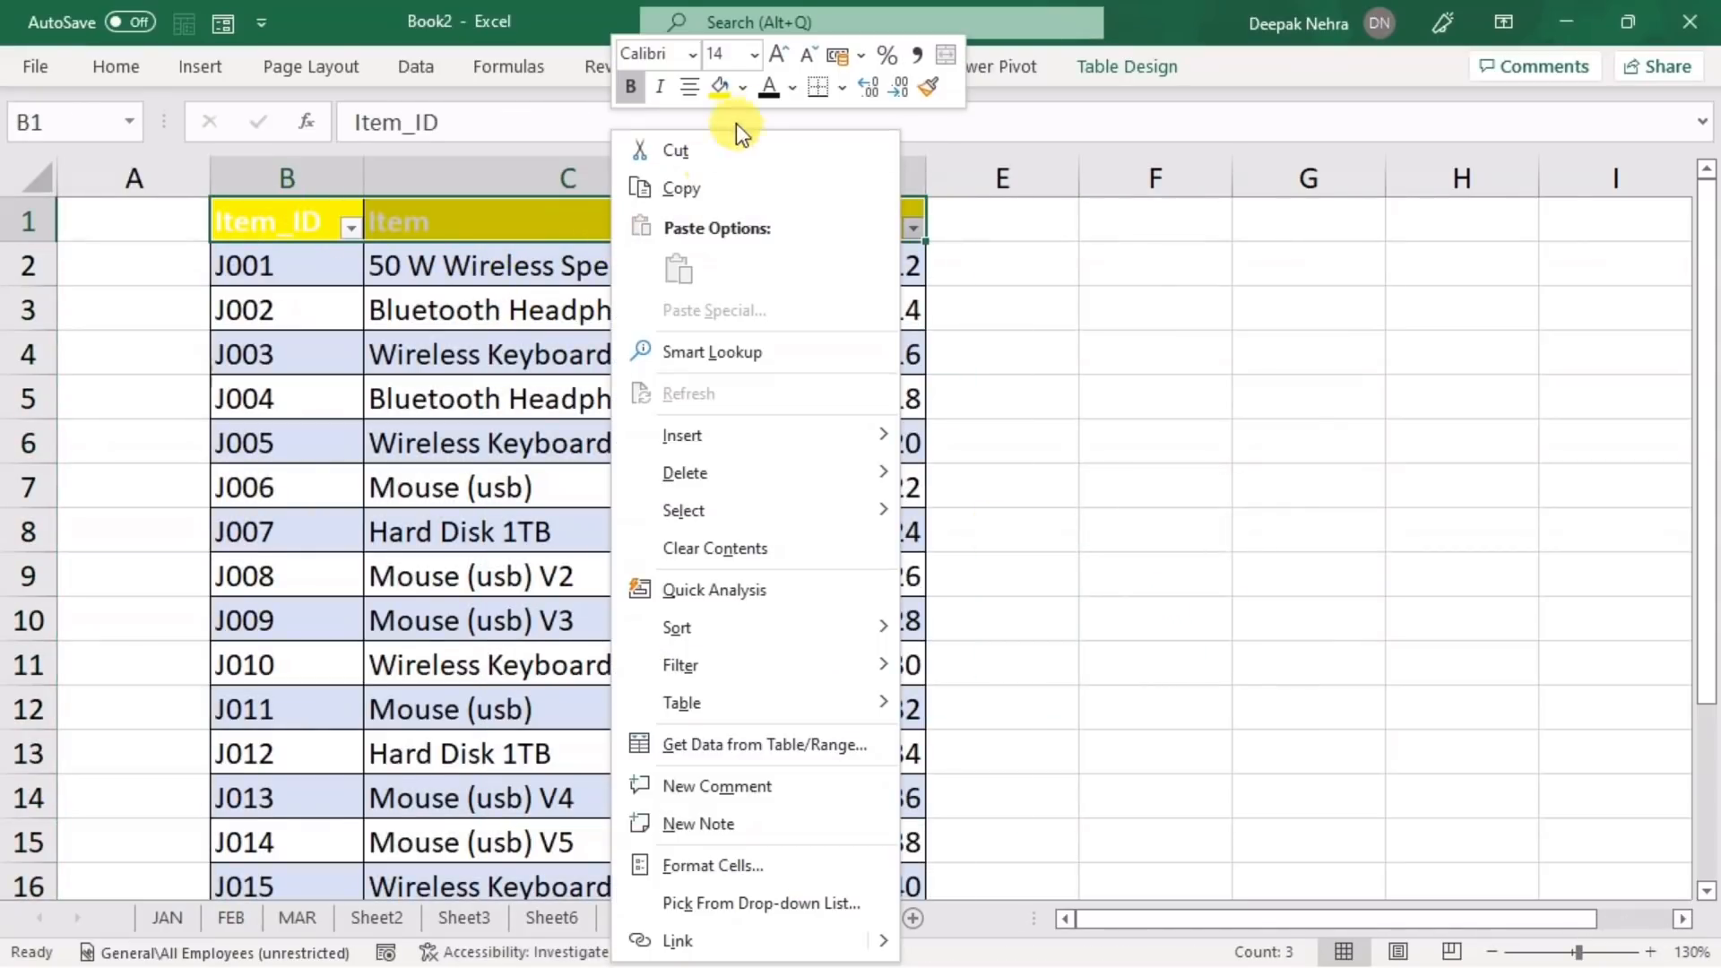
pyautogui.click(789, 84)
pyautogui.click(787, 298)
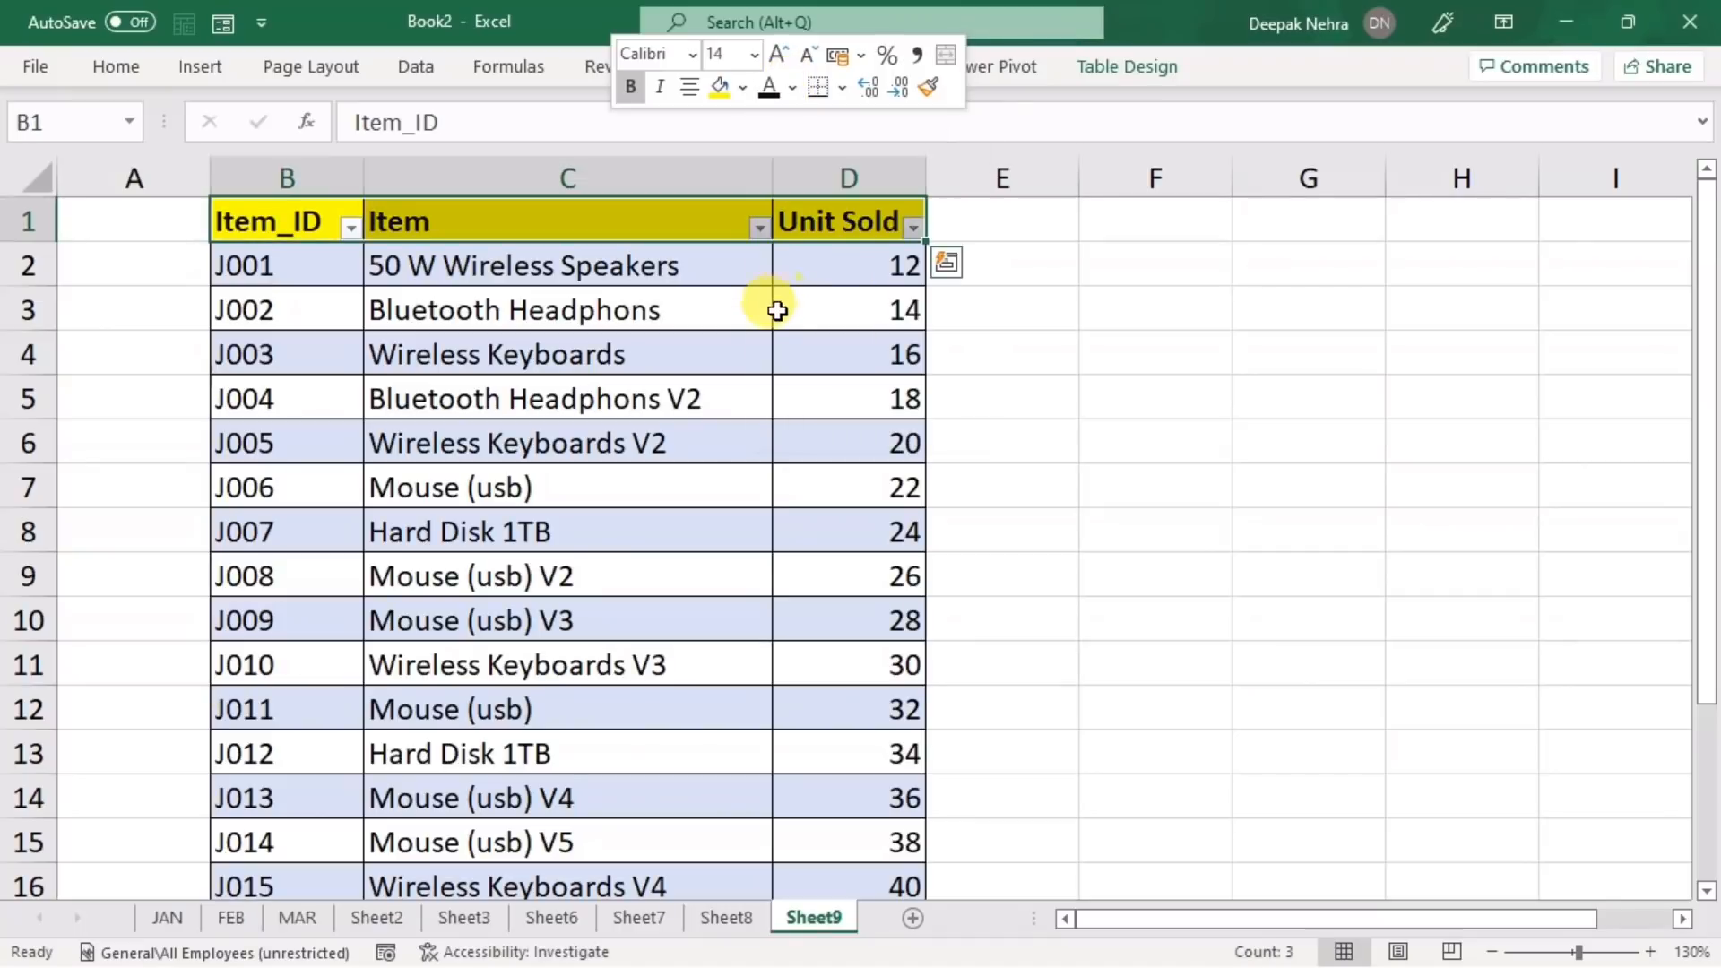
pyautogui.click(722, 442)
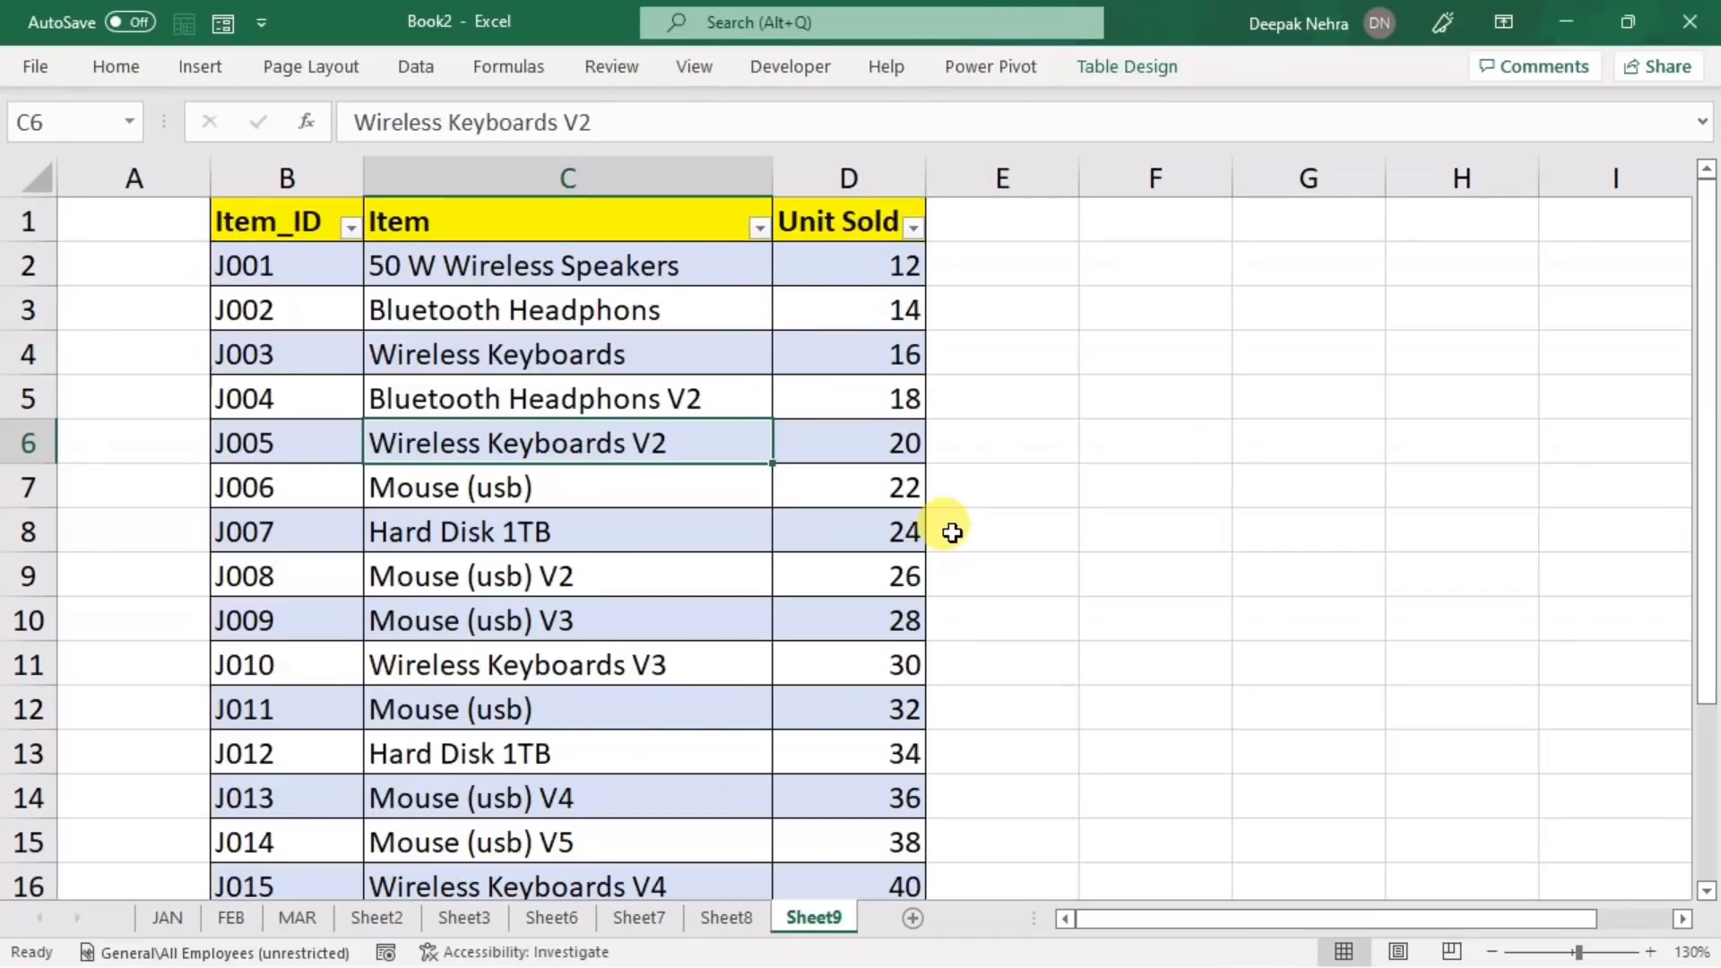
# - Check whether the Sheet9 table's column headings stay in view down to its last rows
pyautogui.scroll(-2, 864, 565)
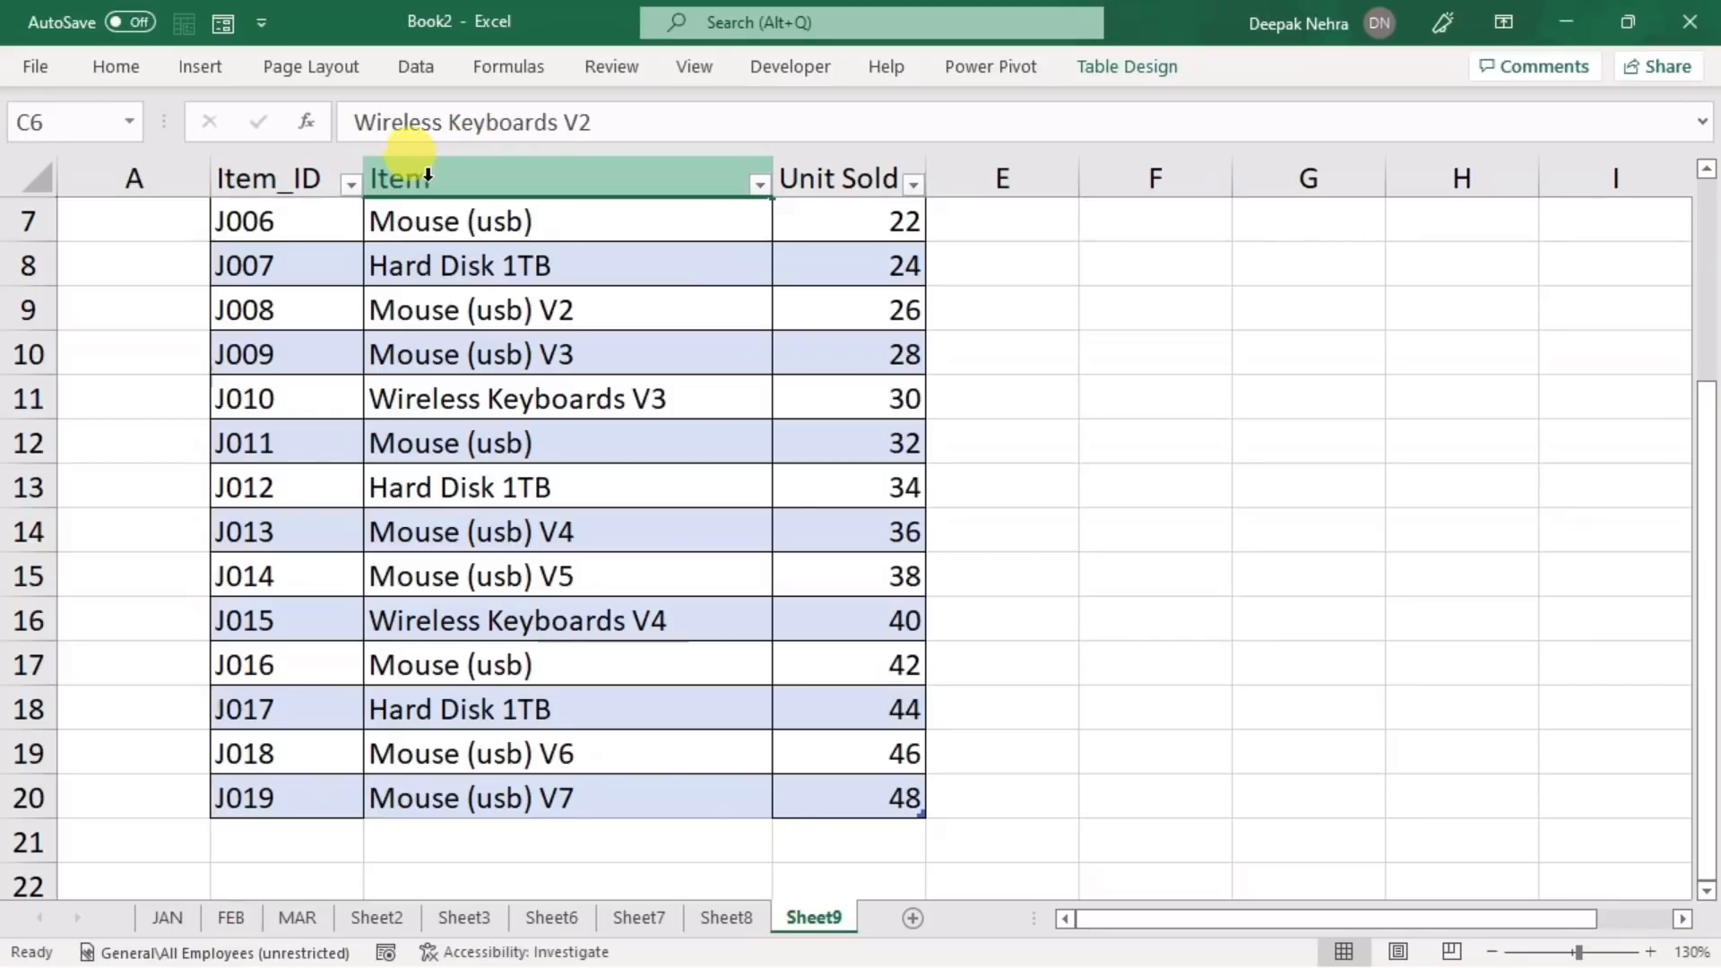
pyautogui.scroll(2, 855, 335)
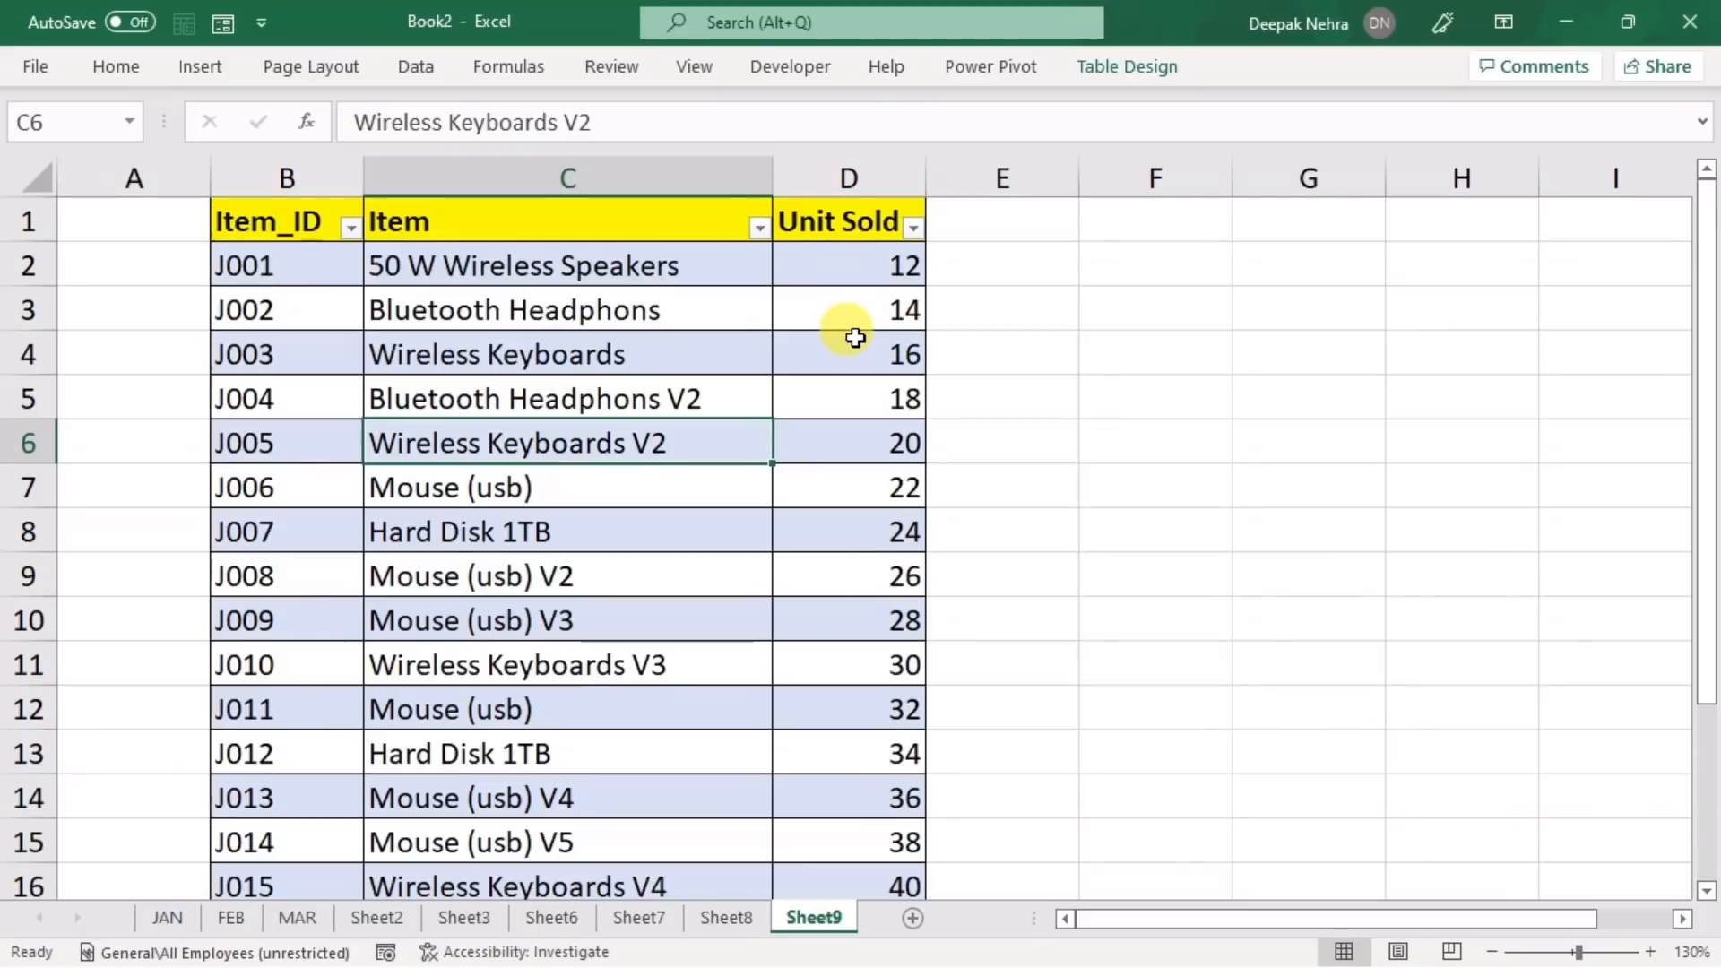
pyautogui.scroll(-3, 823, 452)
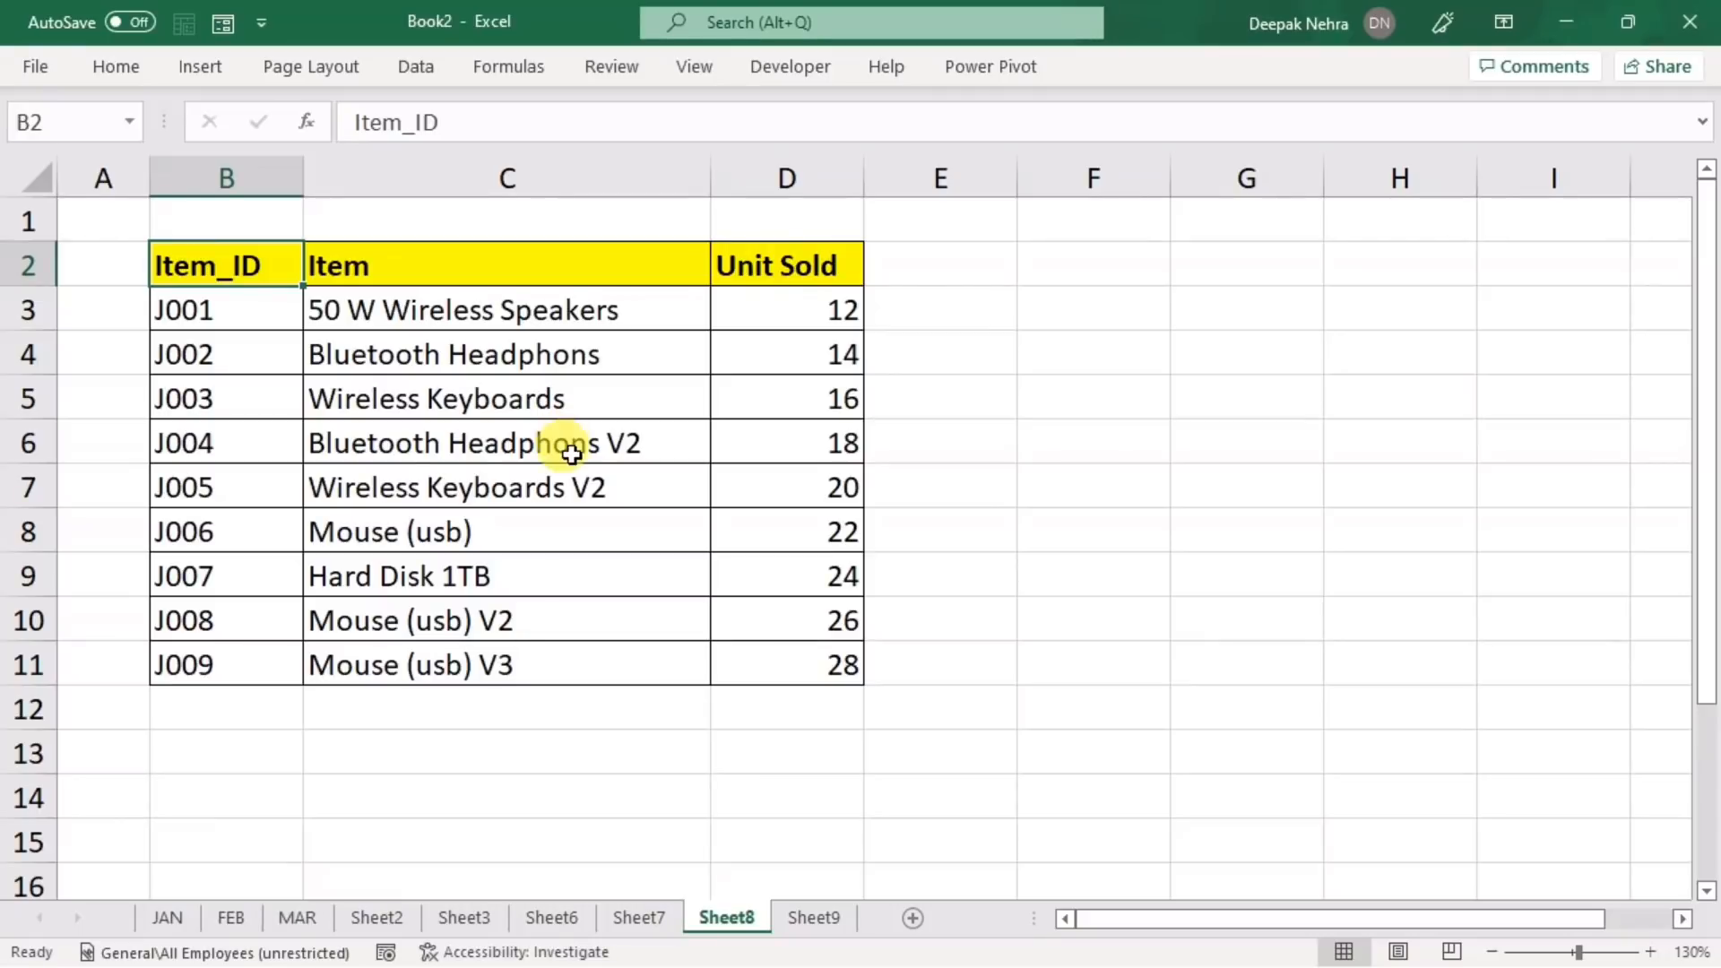
# - Review the Commands Not in the Ribbon list in the Quick Access Toolbar customization options, then close the options without making changes
pyautogui.click(594, 479)
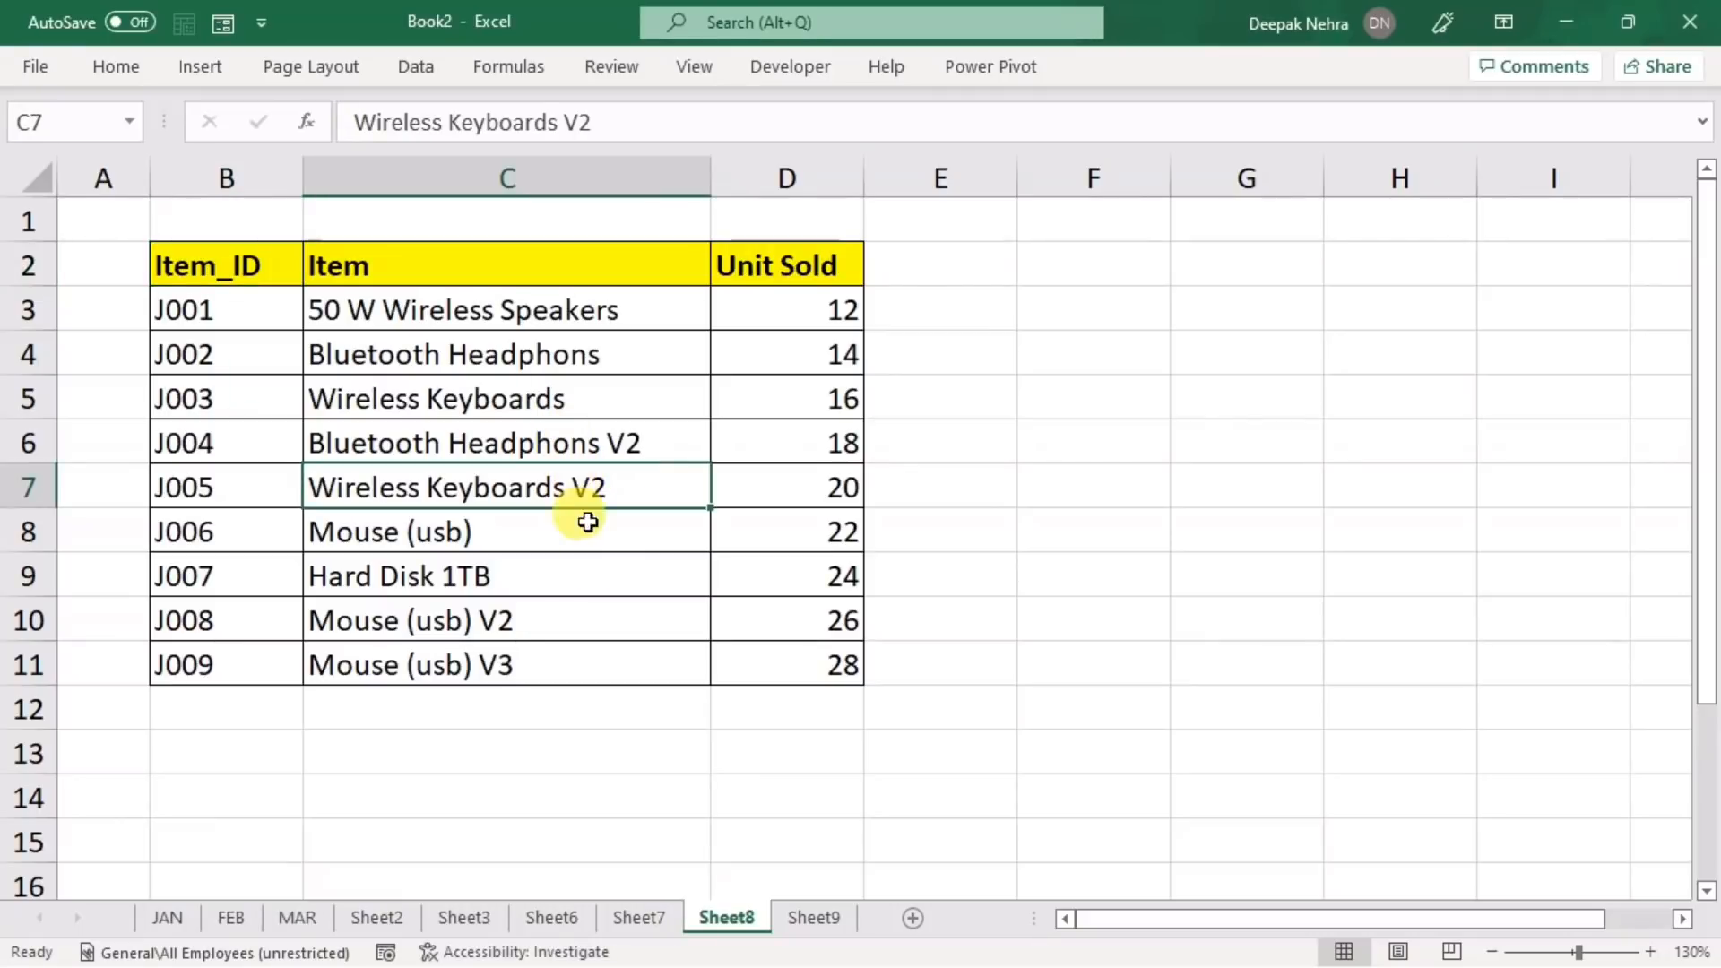
pyautogui.click(262, 25)
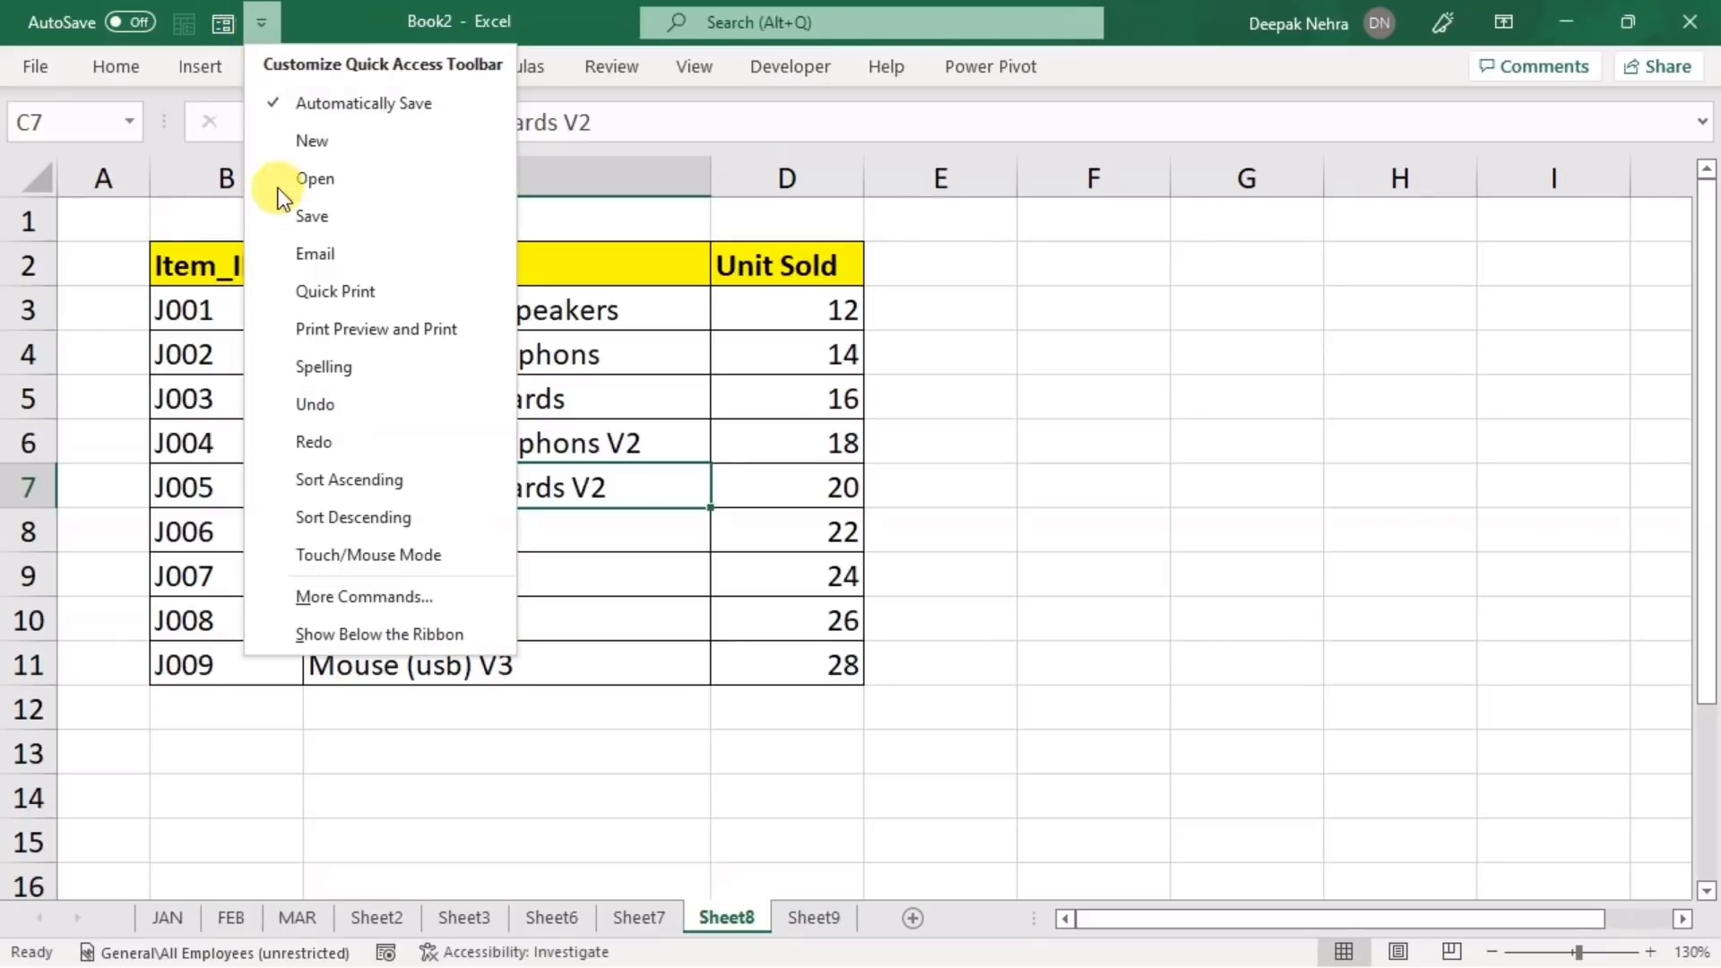
pyautogui.click(366, 588)
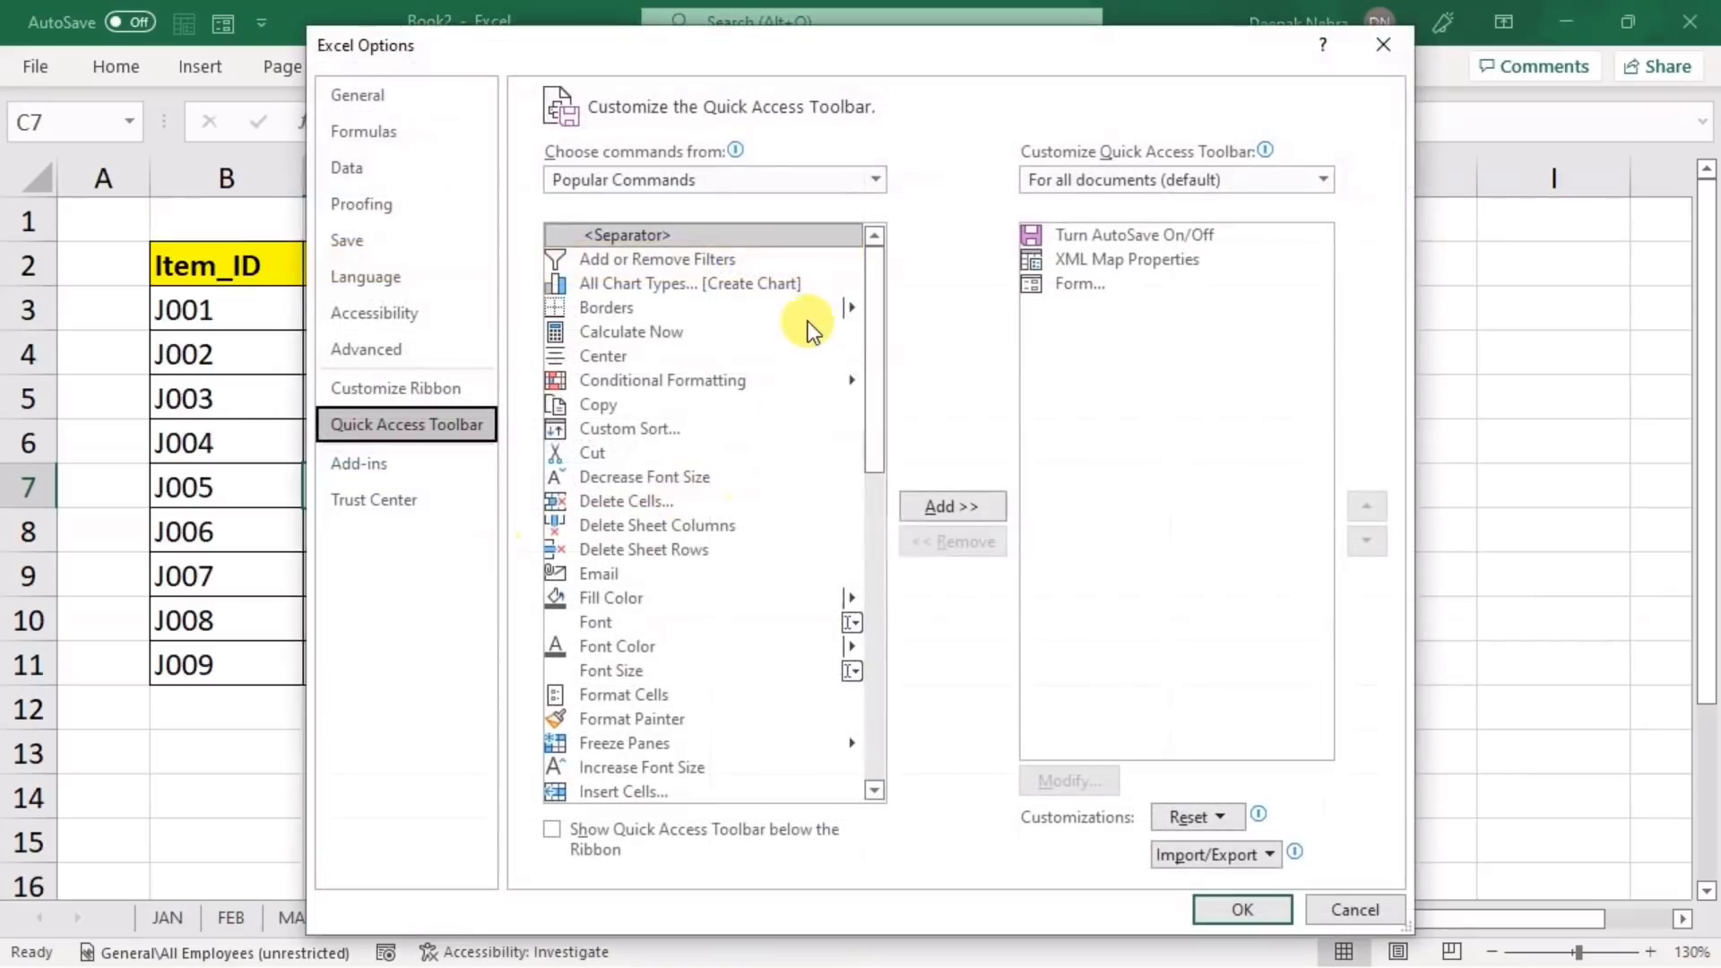
pyautogui.click(859, 179)
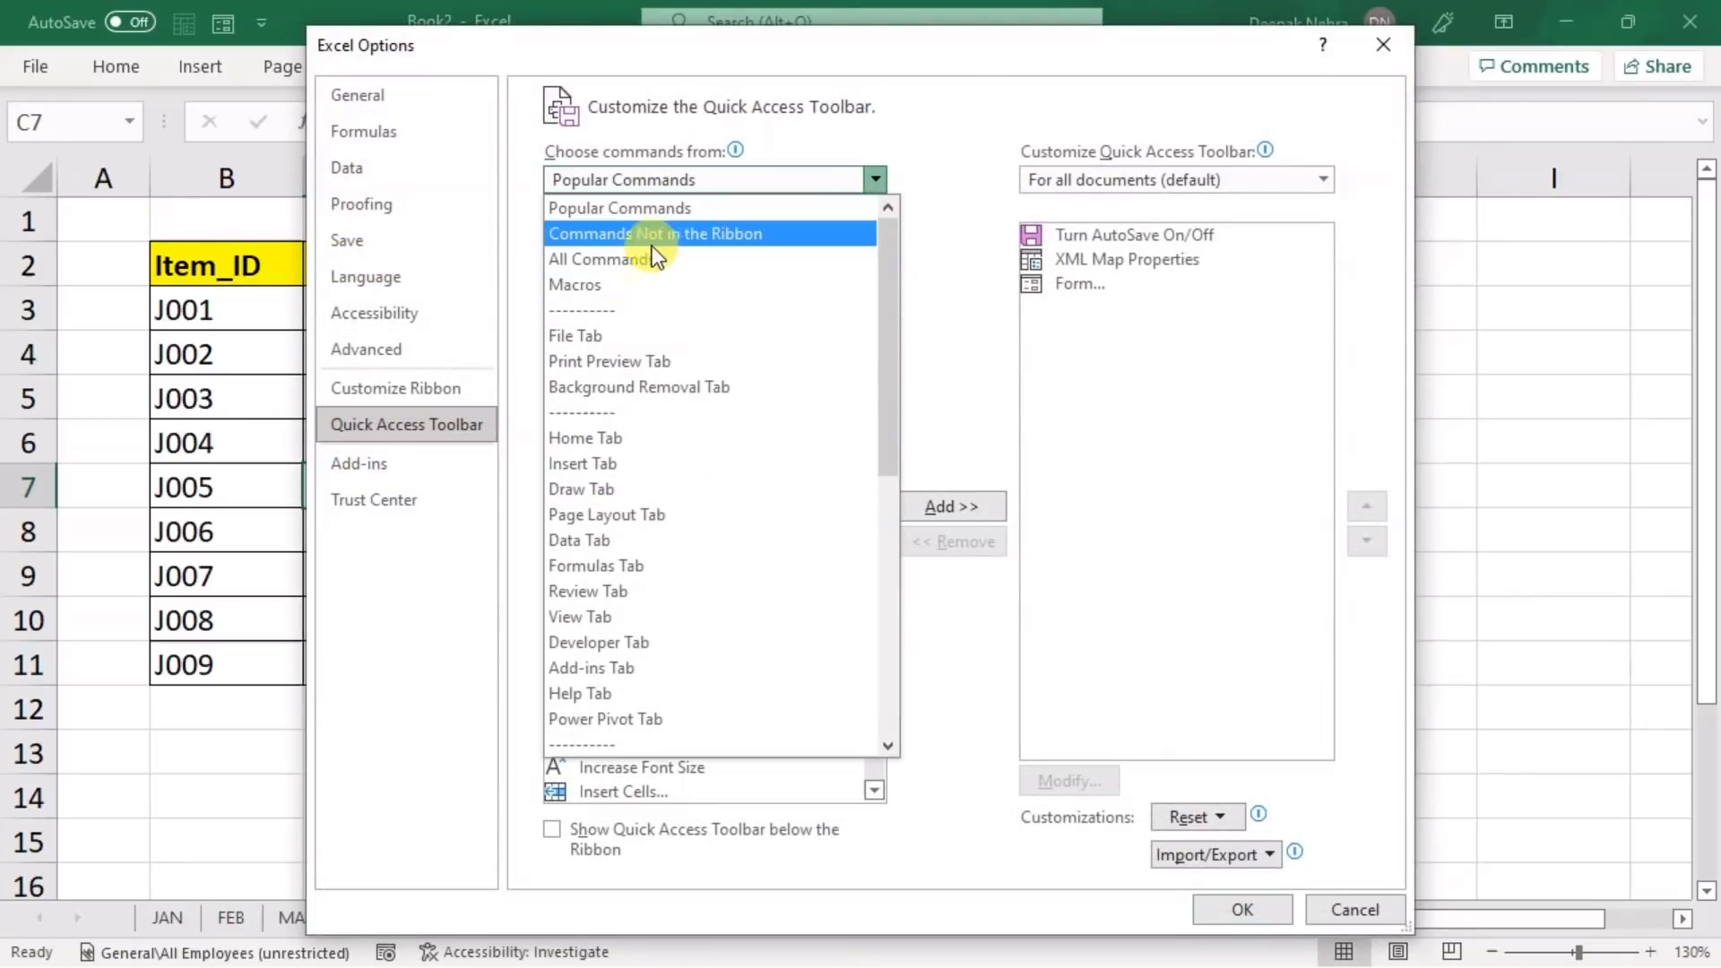
pyautogui.click(708, 236)
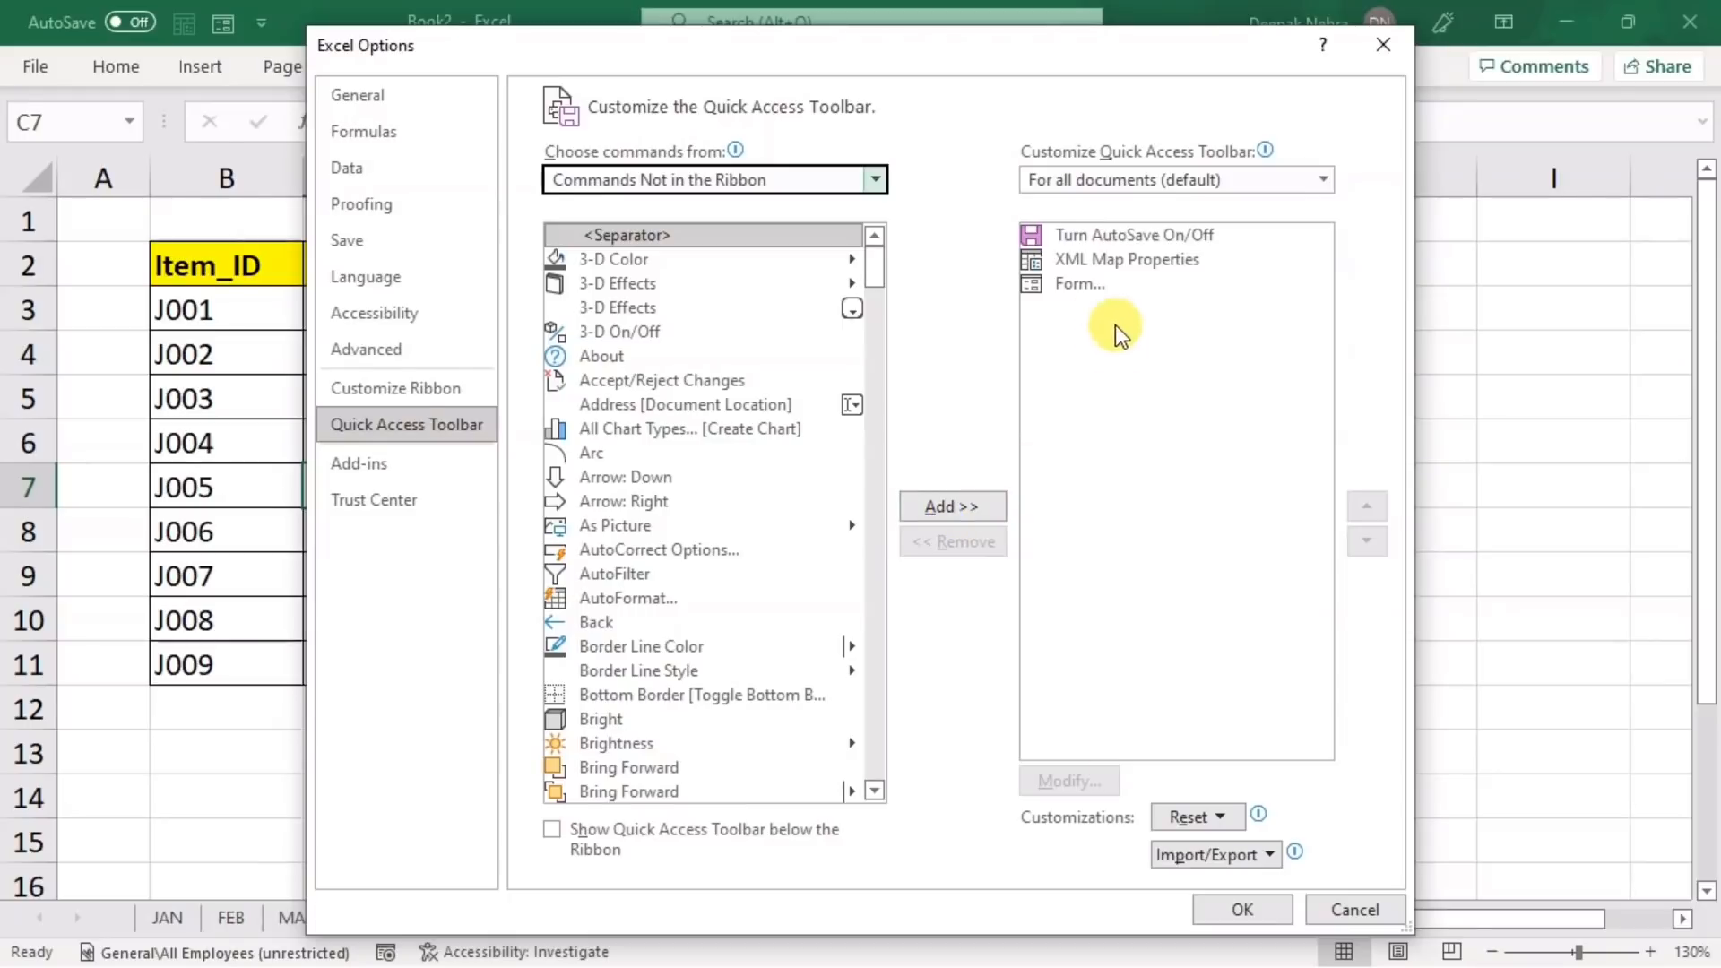
pyautogui.click(1378, 50)
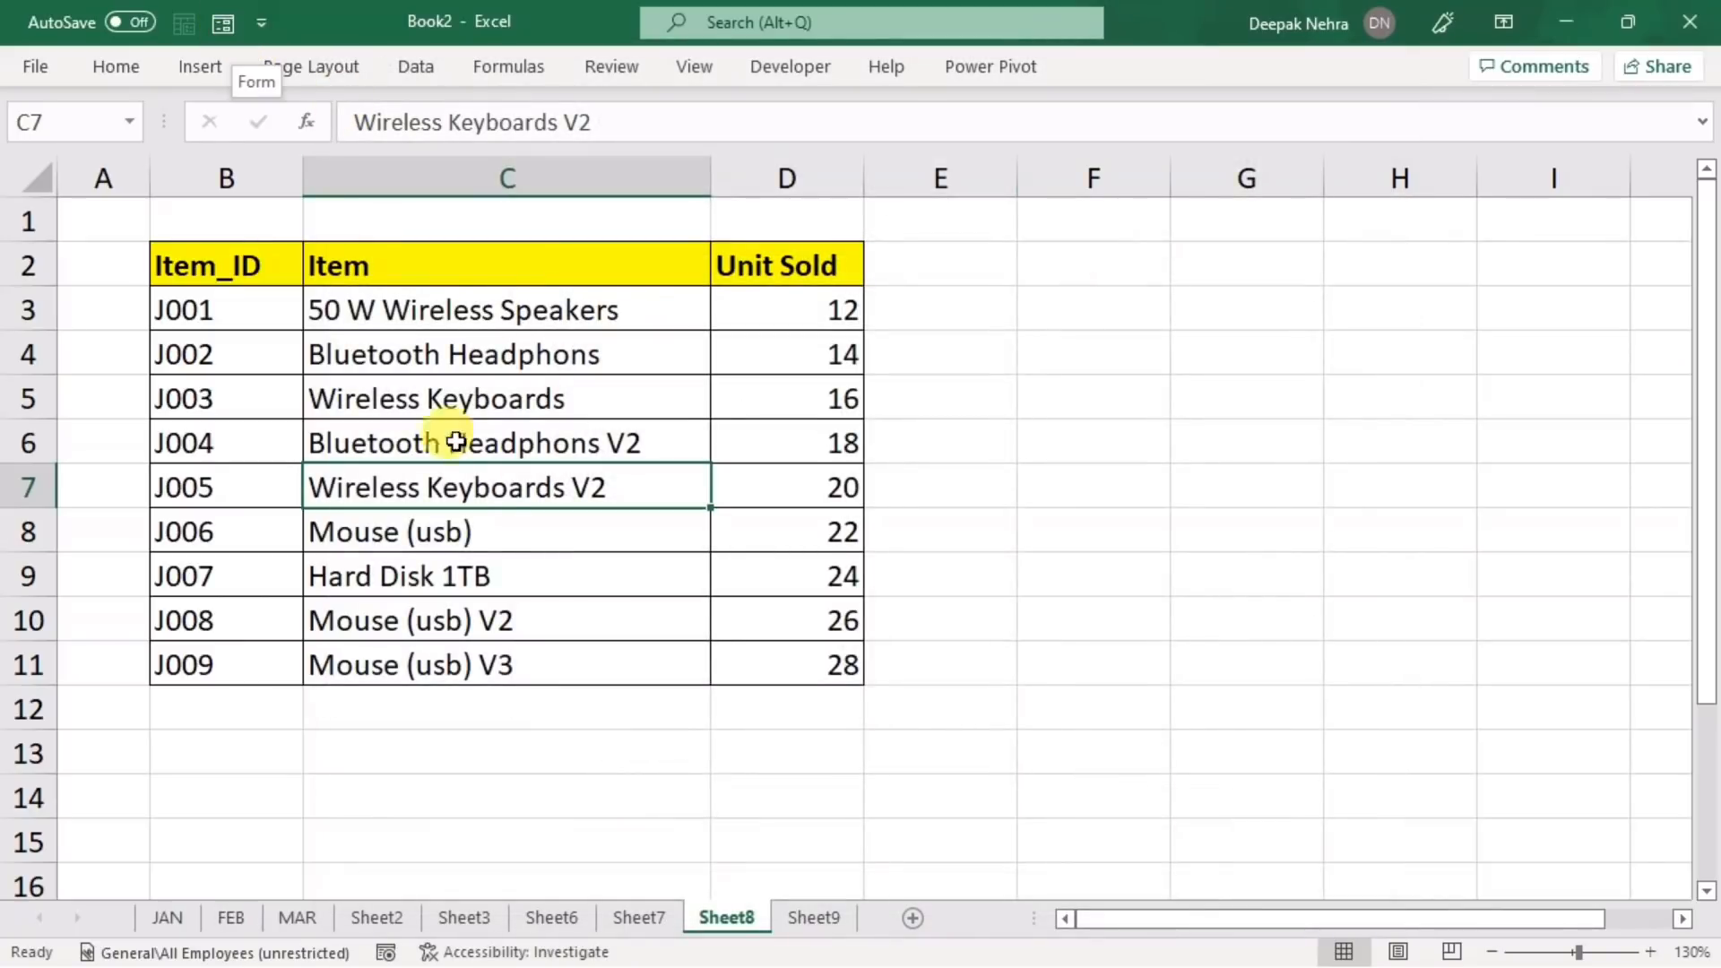
# - Add a new record to the Sheet8 item list through the data form: Item ID J011, Item Xyz, Unit Sold 23
pyautogui.click(492, 445)
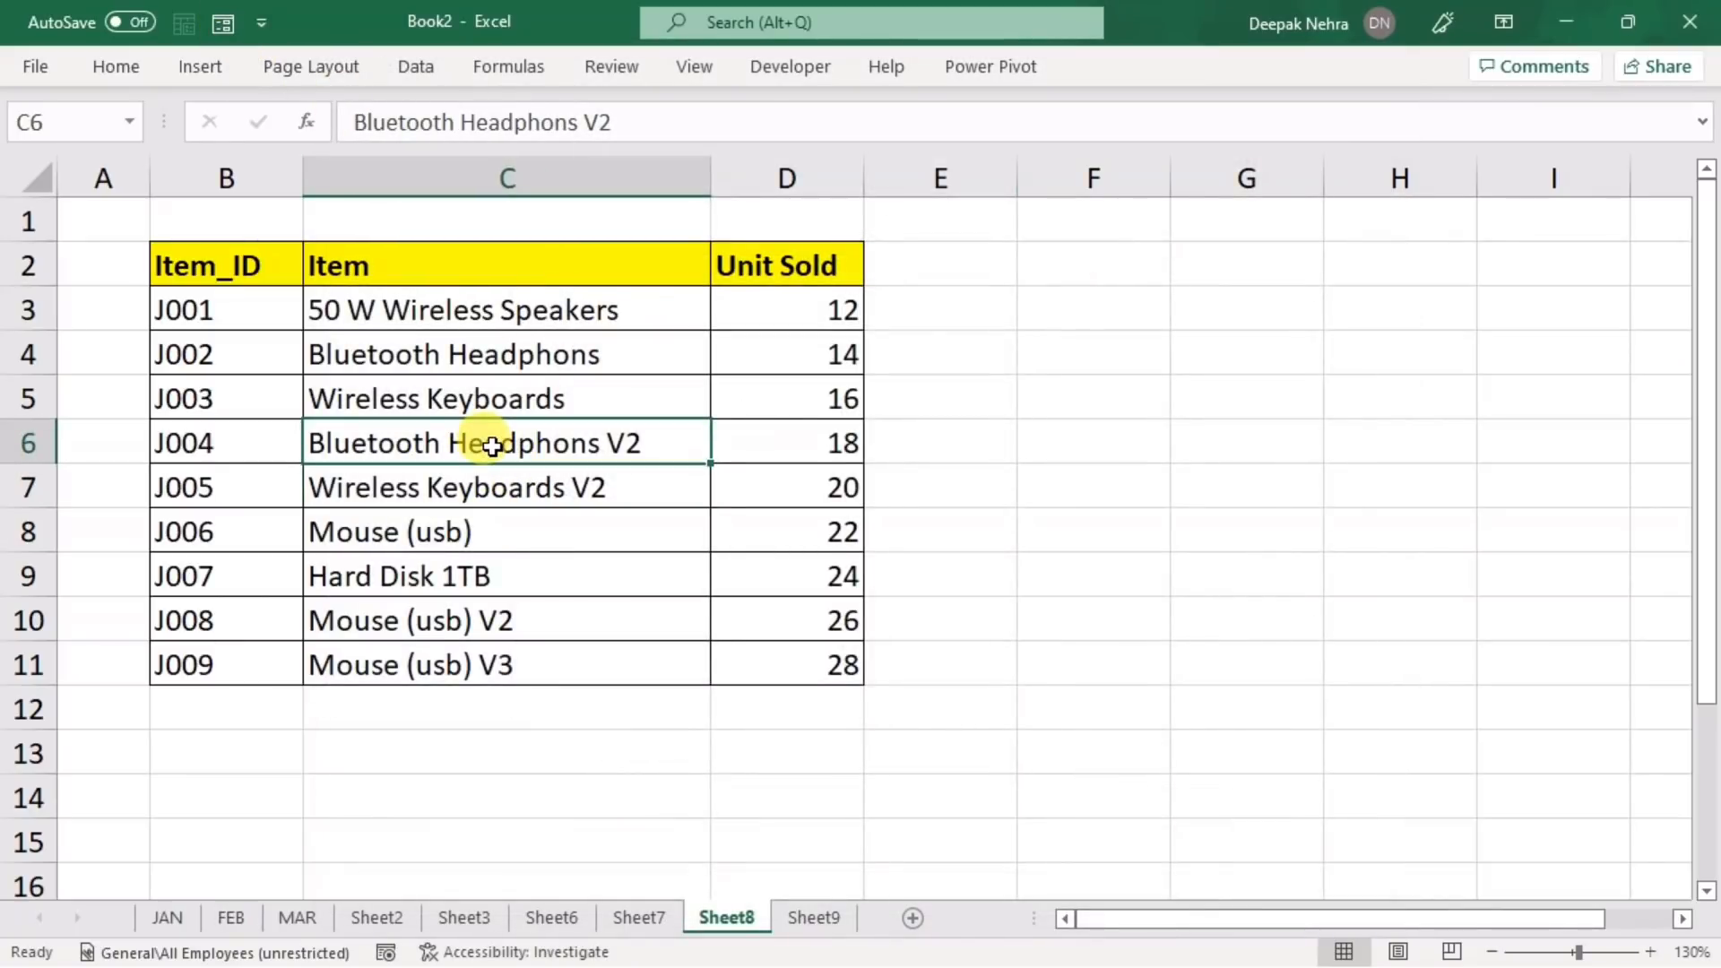
pyautogui.click(218, 20)
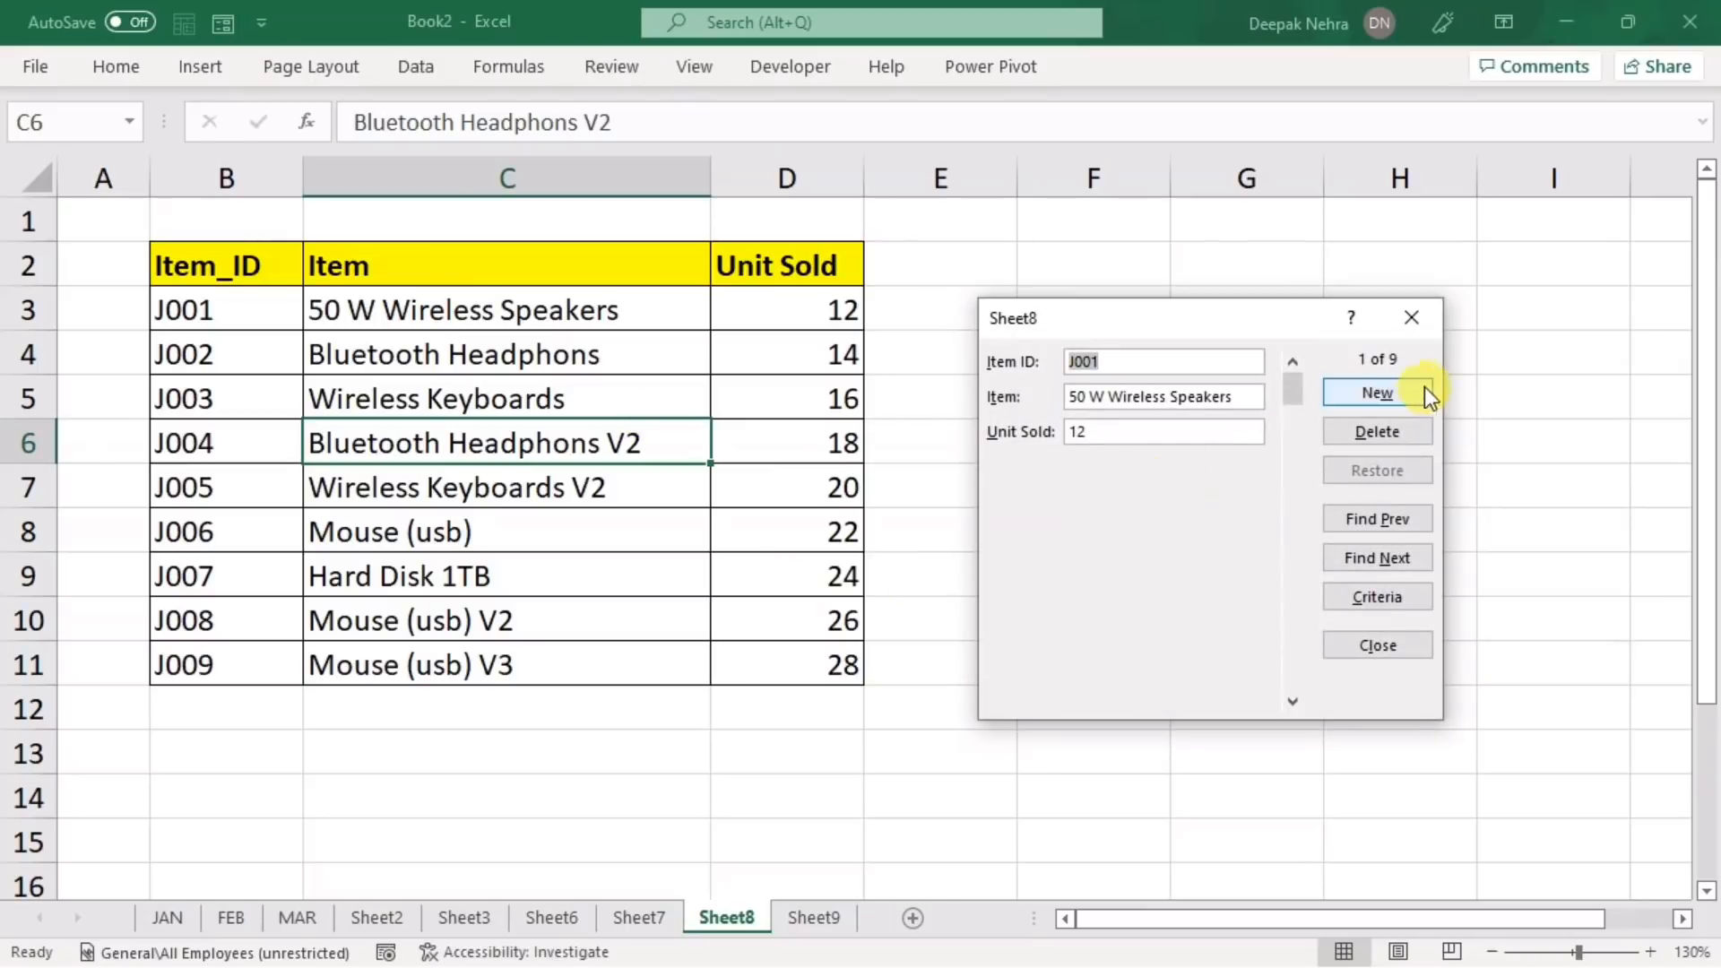
pyautogui.click(1369, 399)
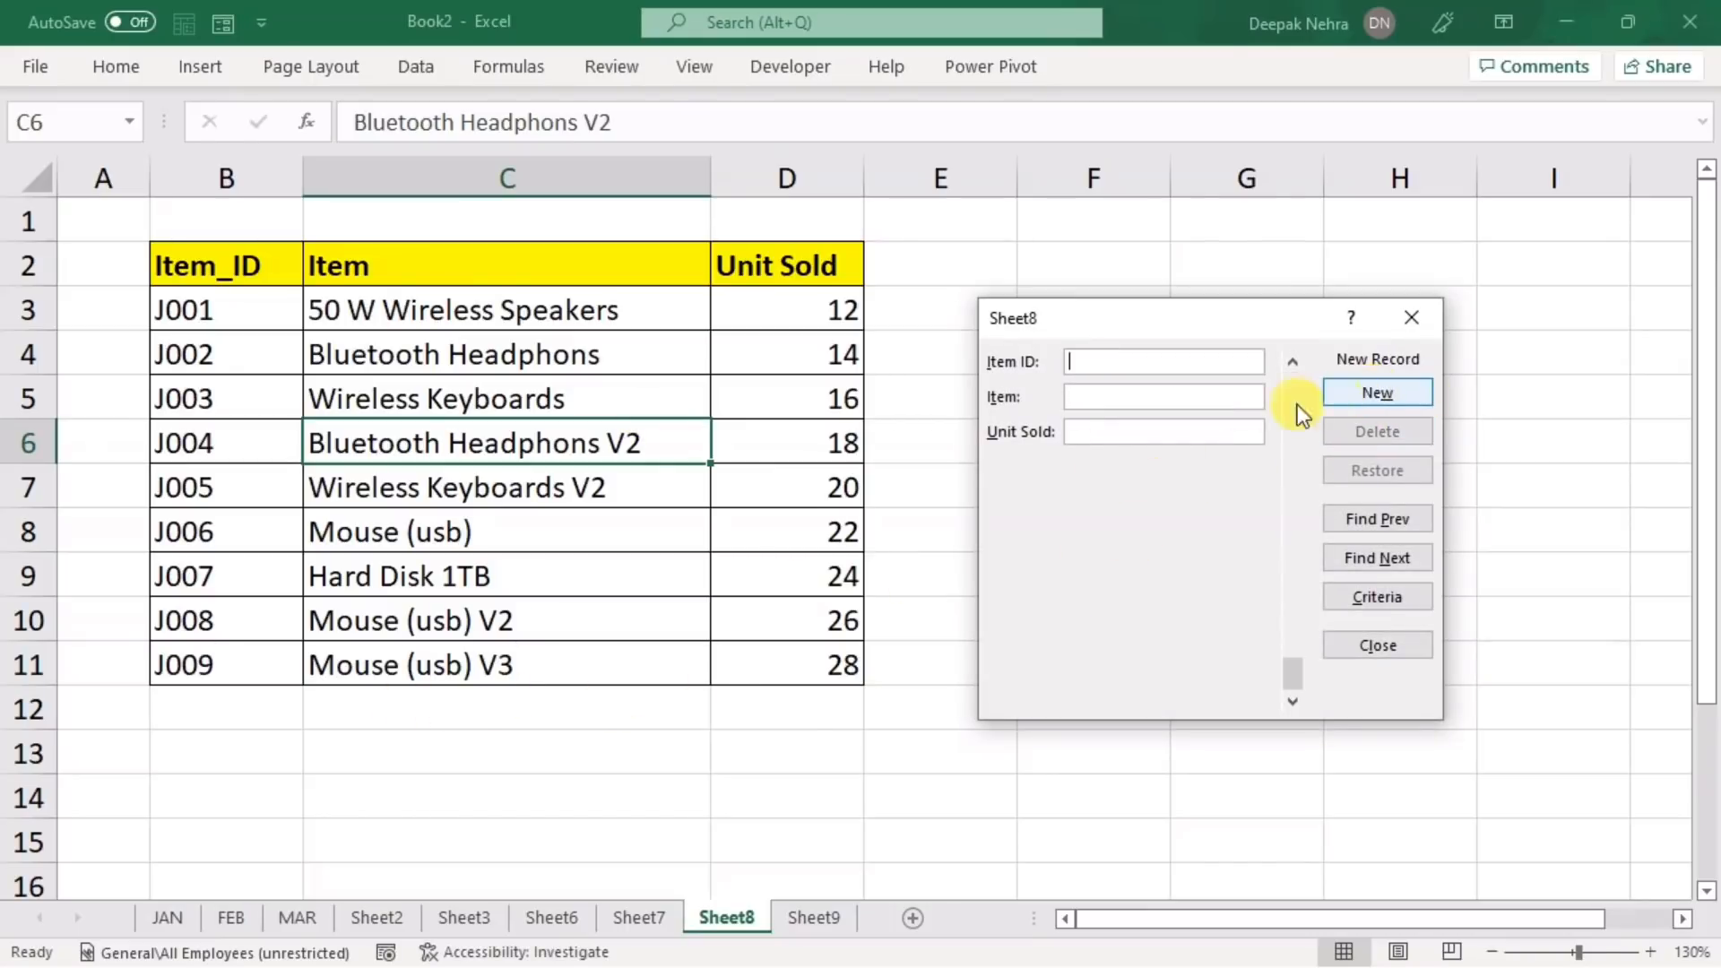
pyautogui.write('J011')
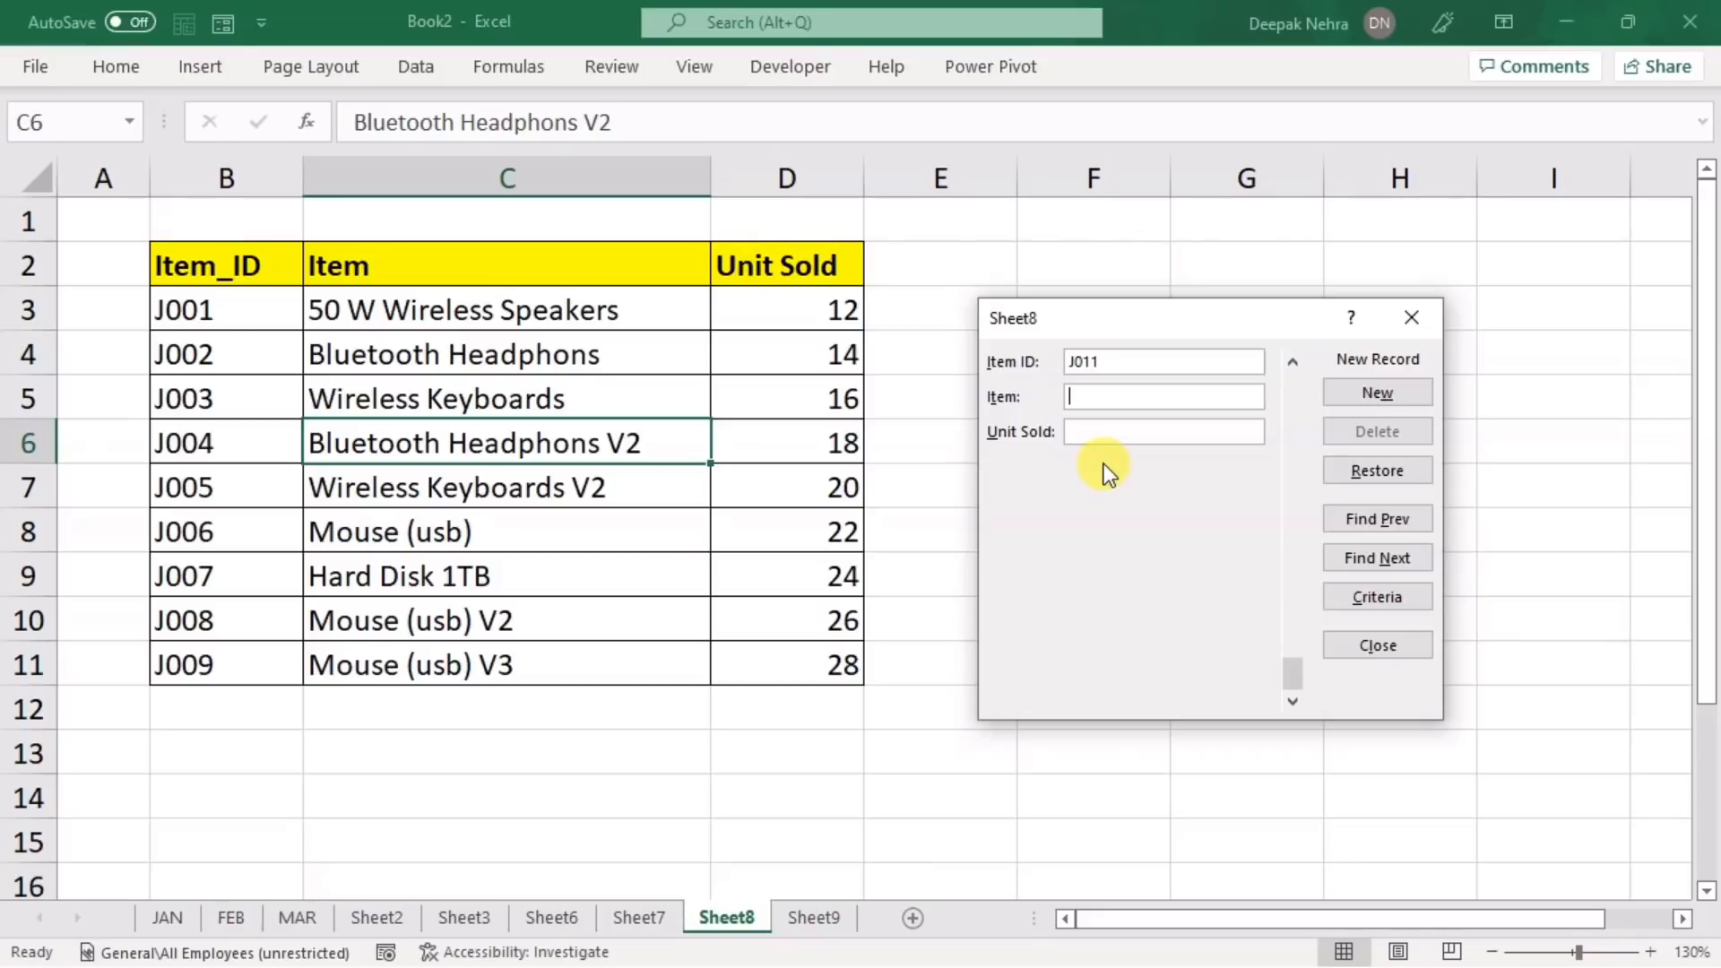
pyautogui.press('Tab')
pyautogui.write('Xyz')
pyautogui.write('23')
pyautogui.click(1375, 395)
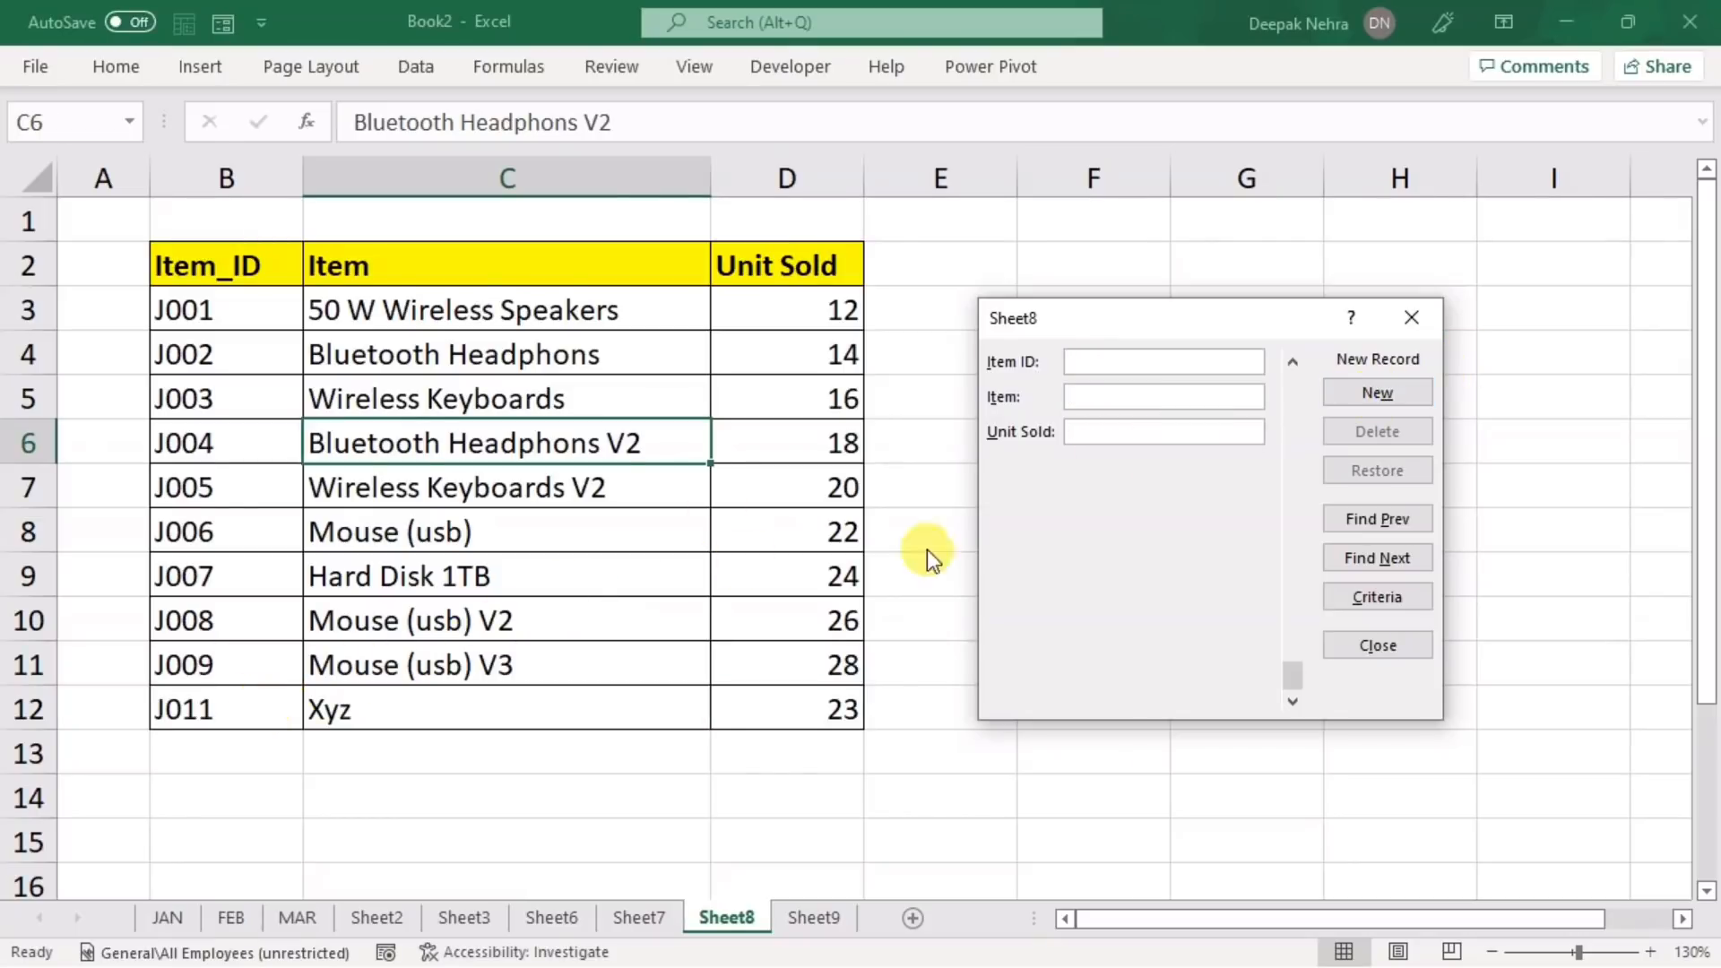
# - Find the J009 Mouse (usb) V3 record in the data form, delete it permanently, and close the form
pyautogui.click(1355, 523)
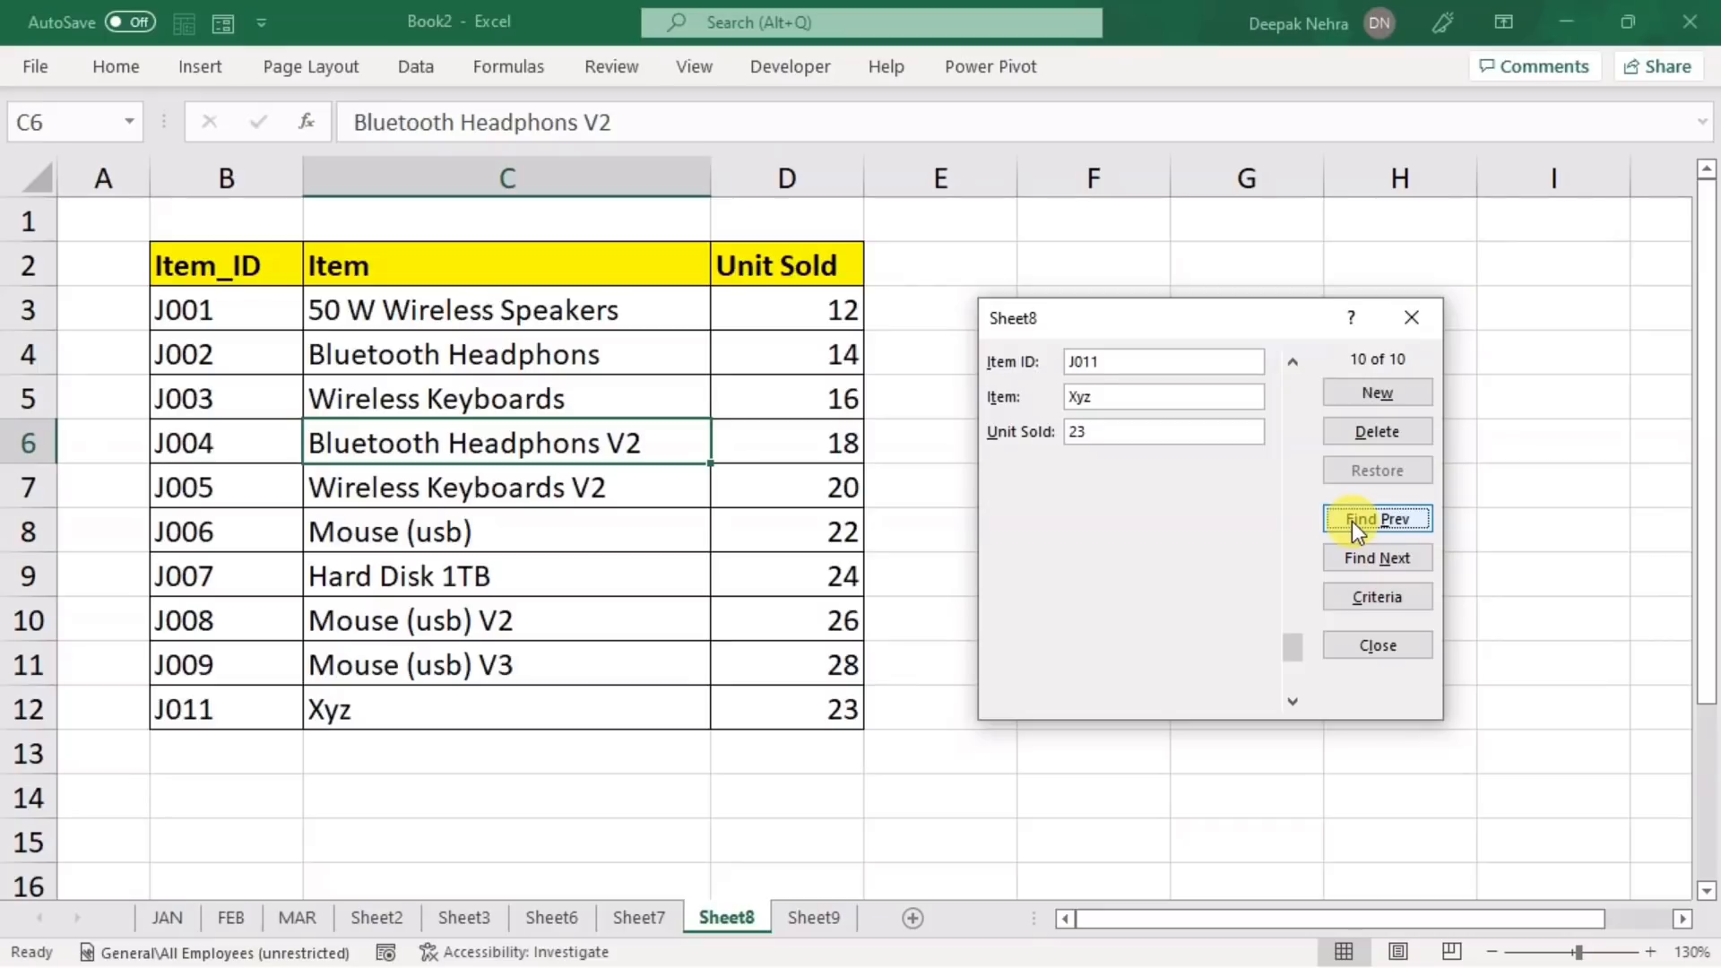
pyautogui.click(1351, 520)
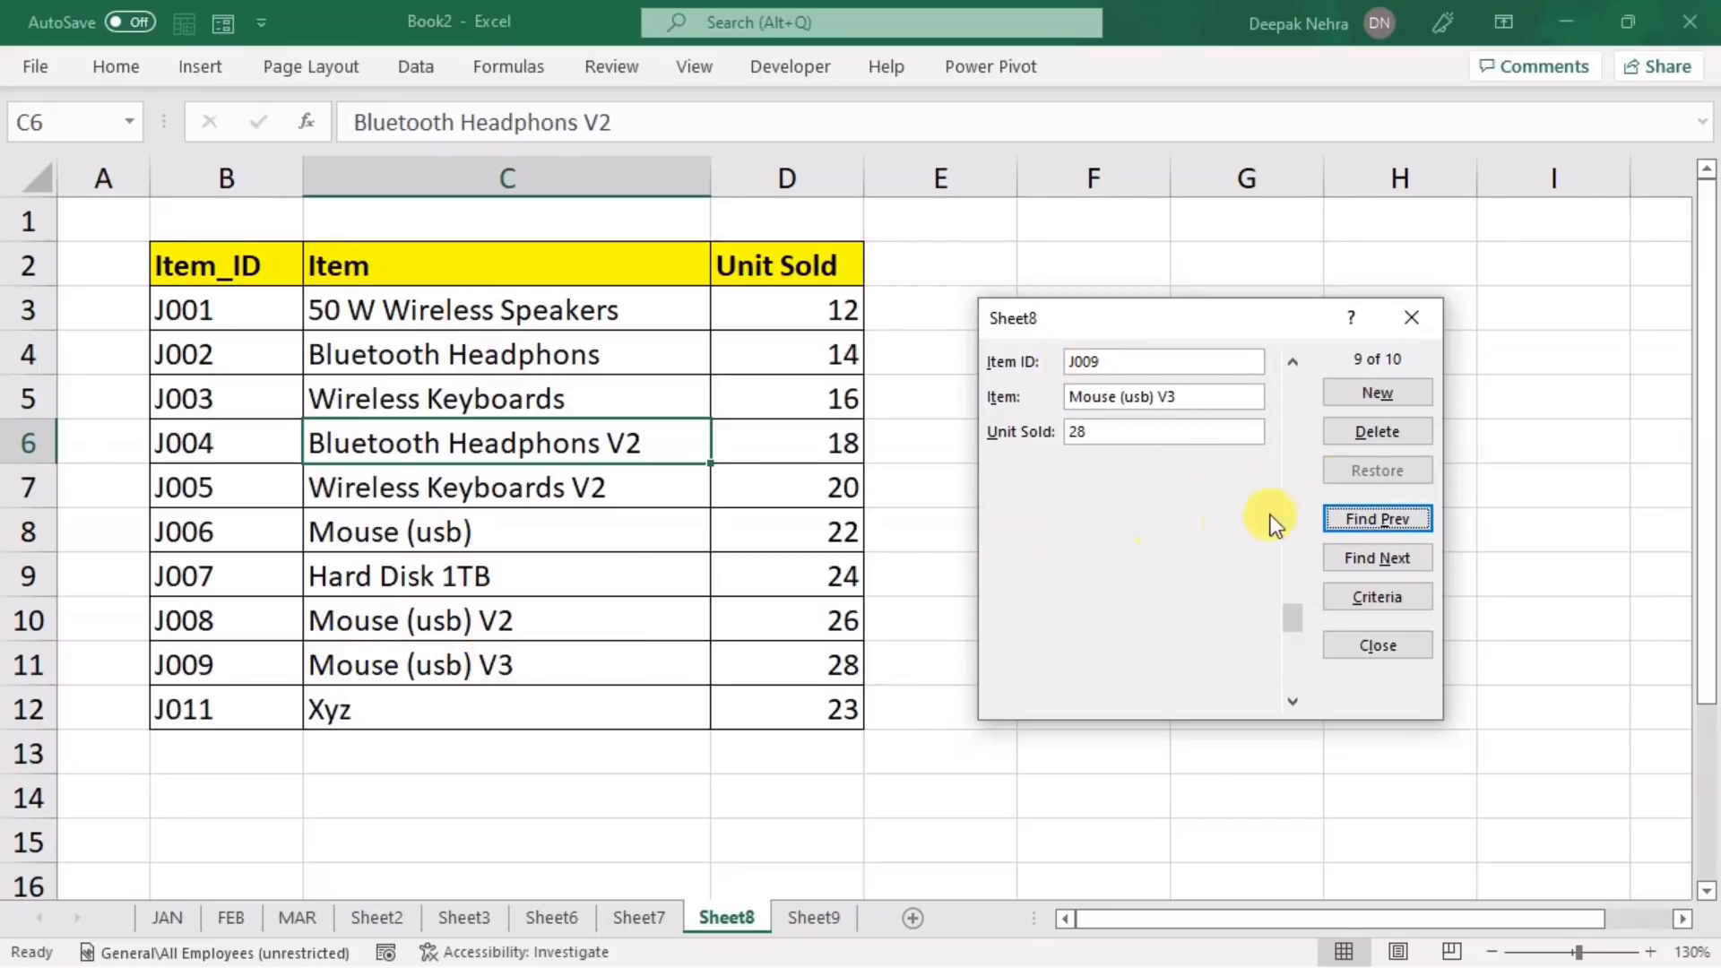
pyautogui.click(1385, 422)
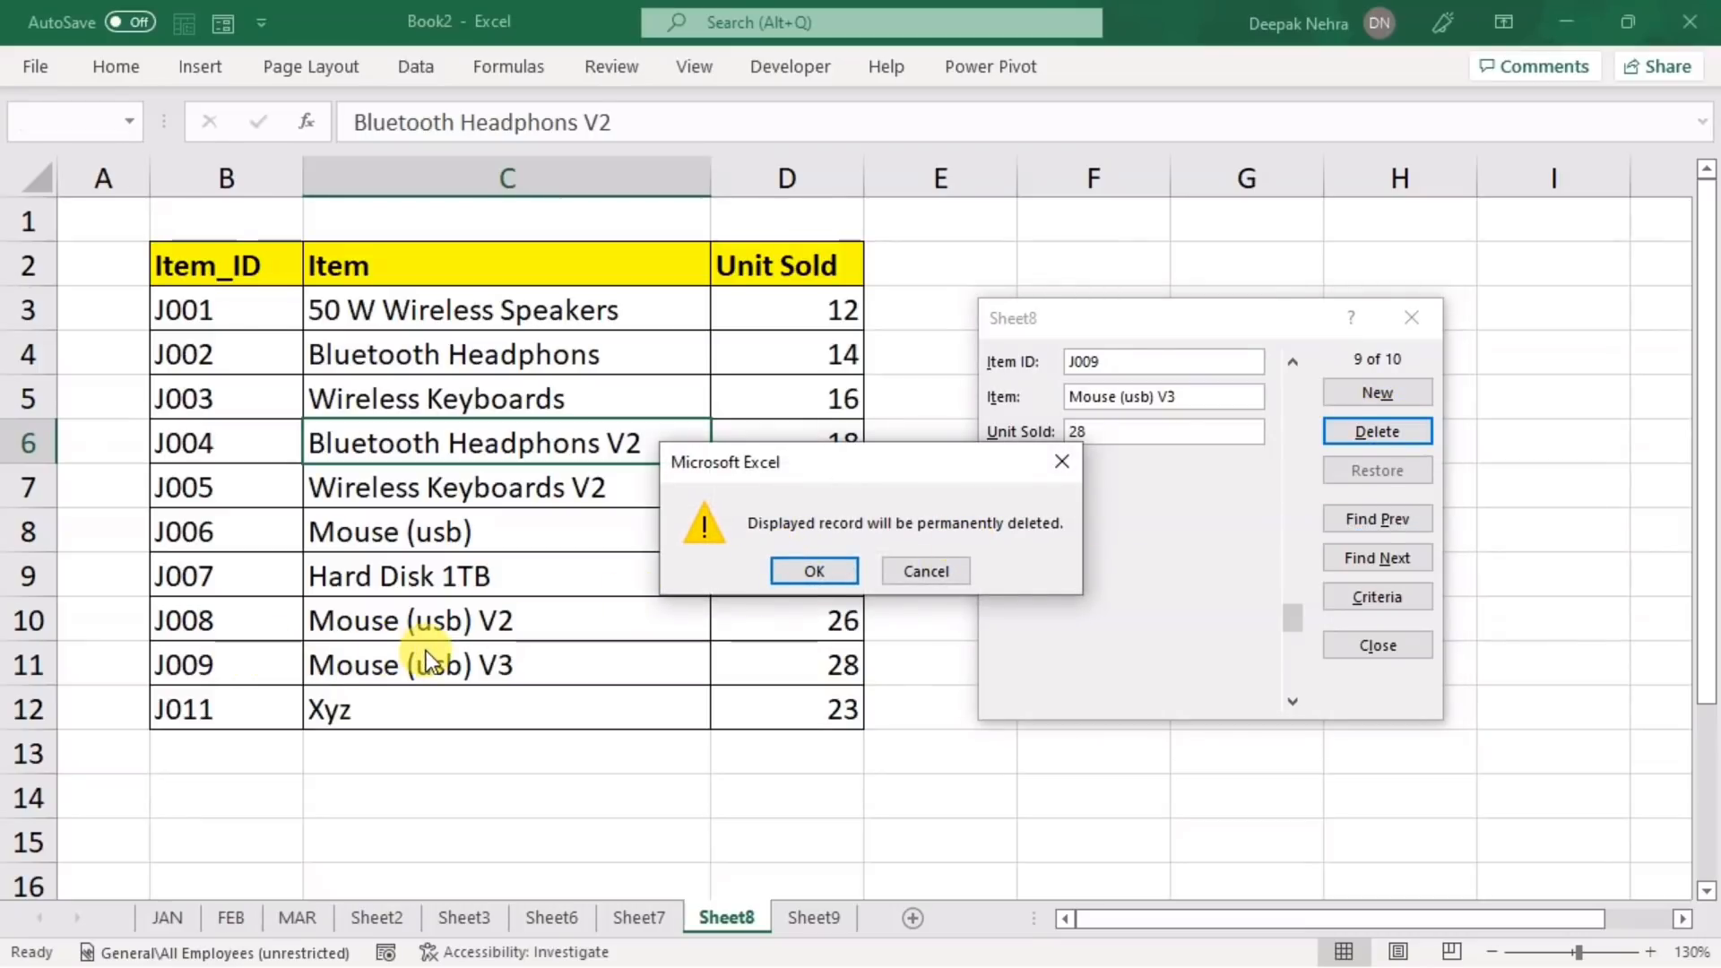
pyautogui.click(784, 565)
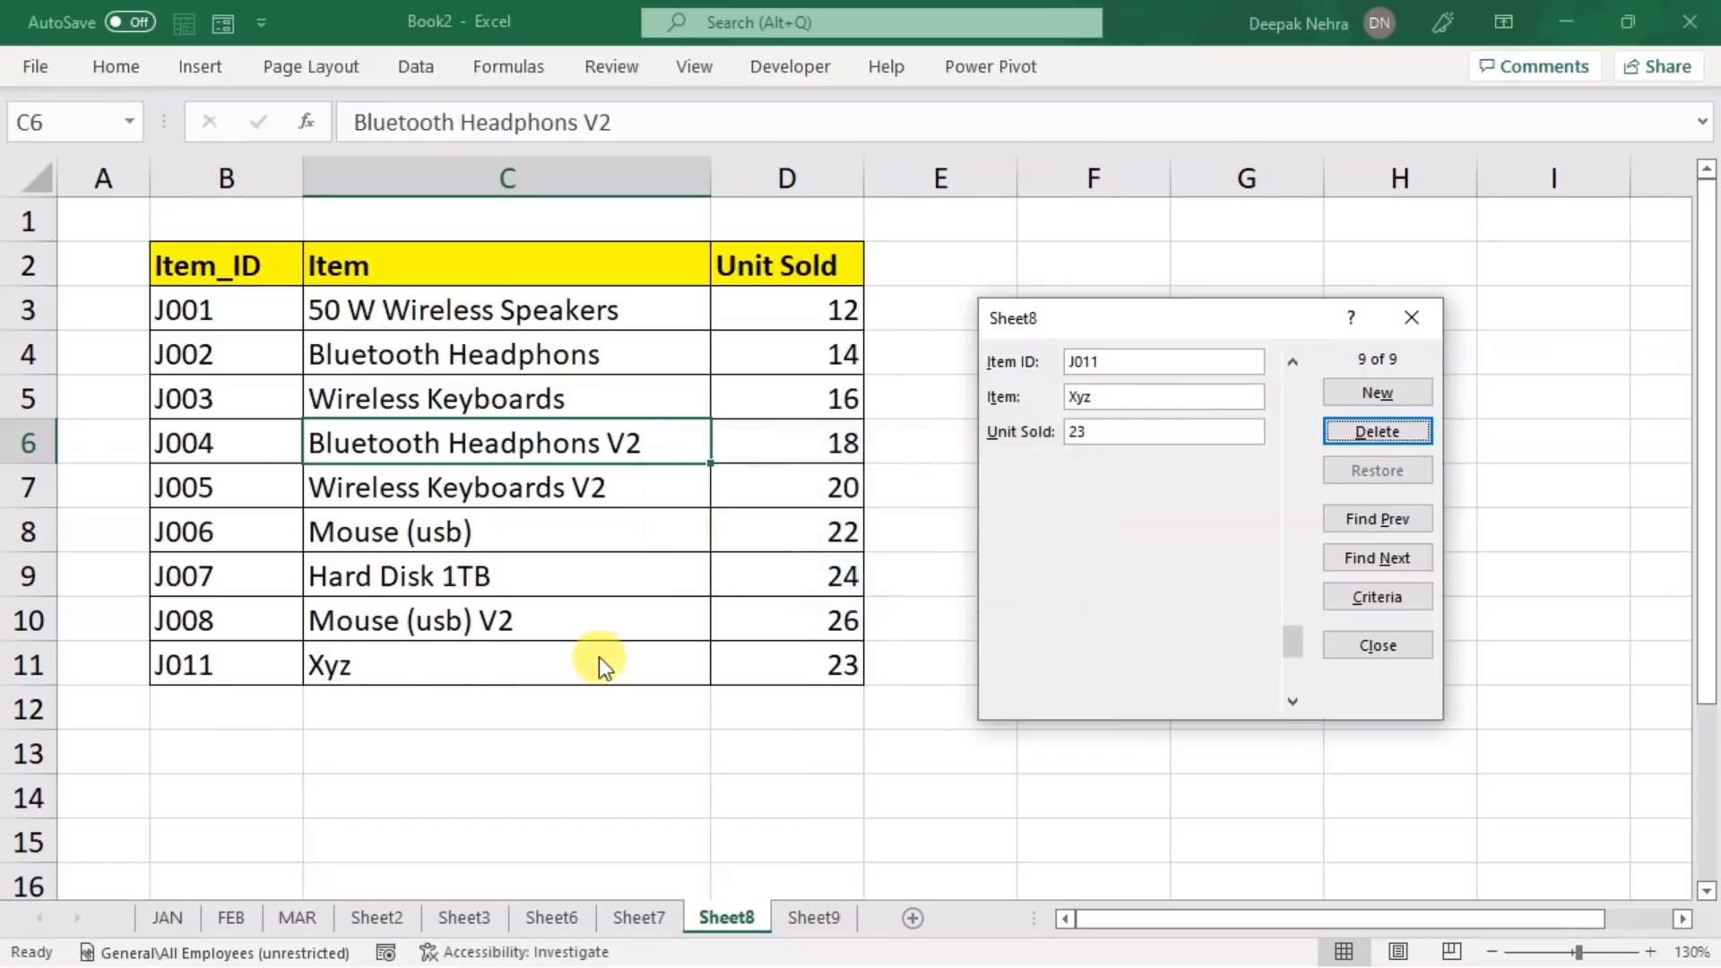
pyautogui.click(1413, 326)
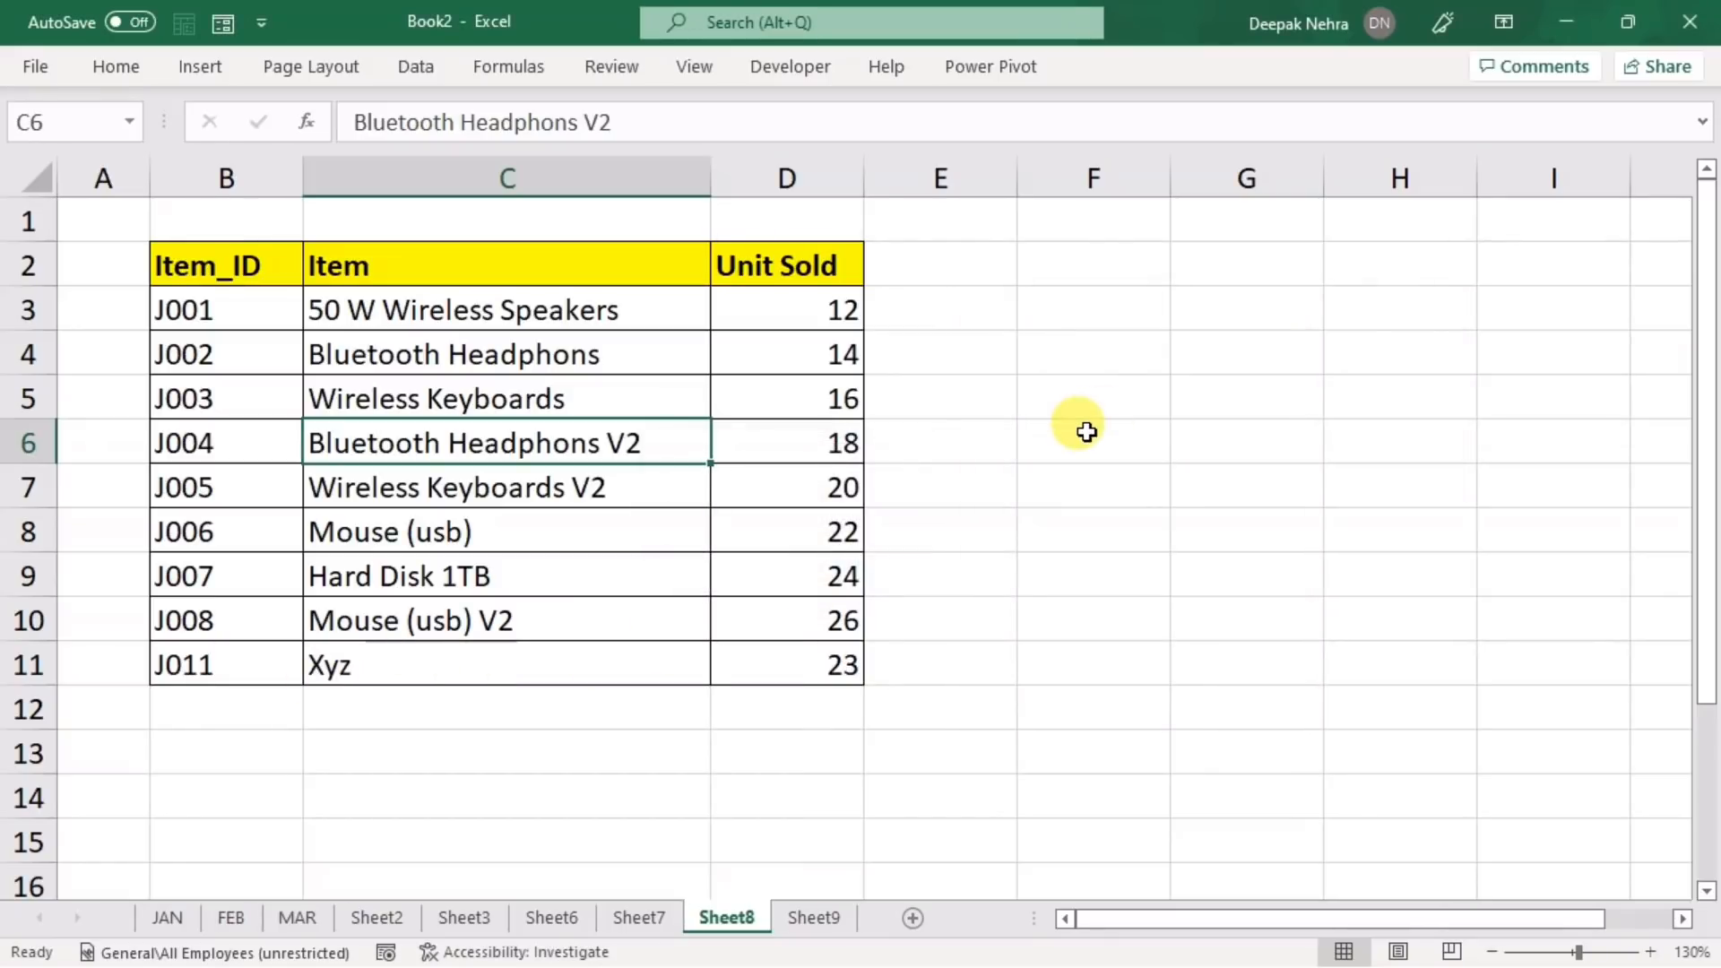
# - Convert the Sheet8 data range B2:D11 into a table with headers
pyautogui.press('Down')
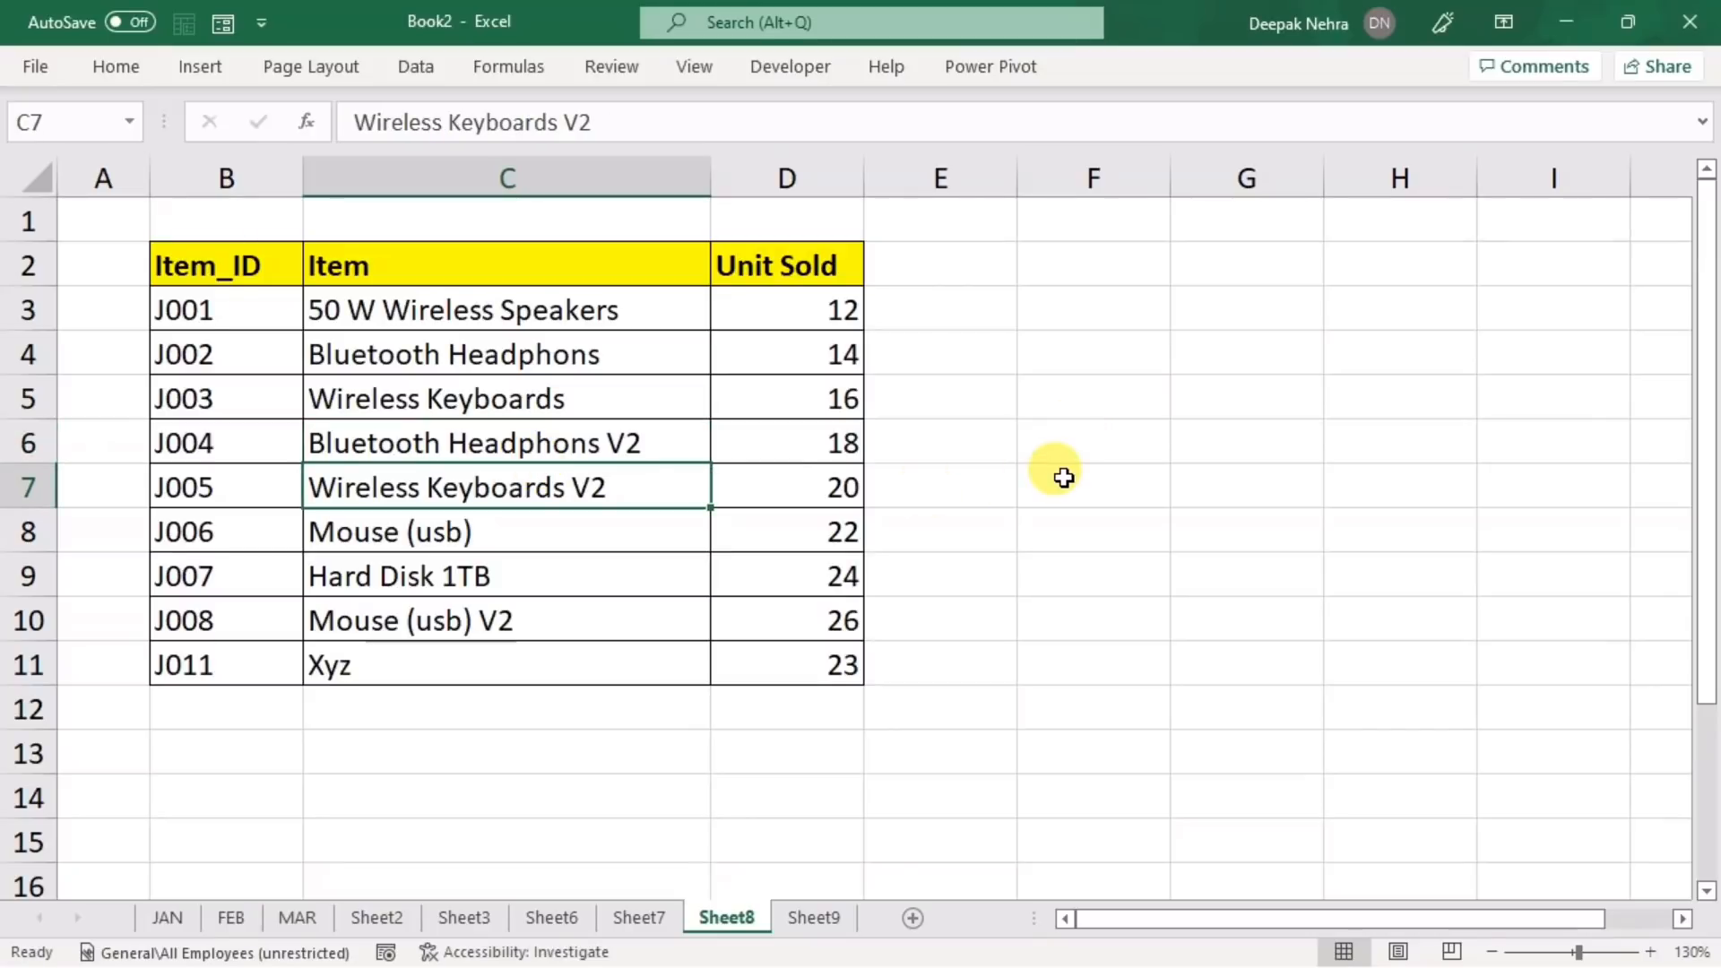
pyautogui.hotkey('ctrl', 't')
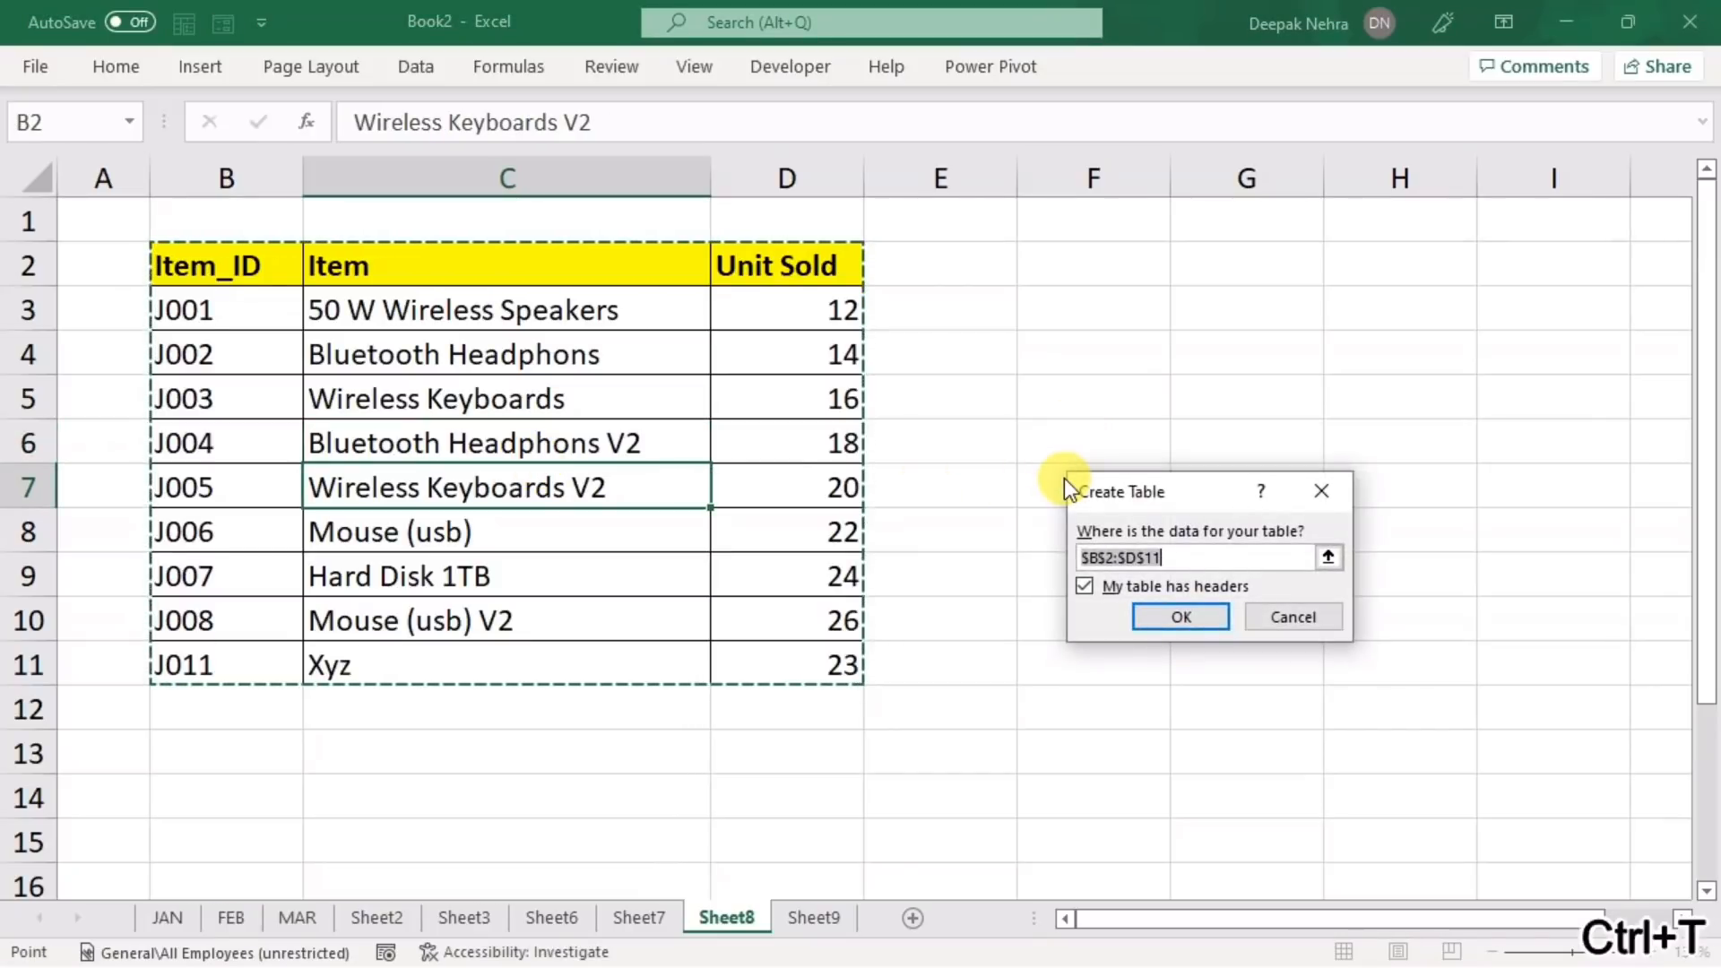
pyautogui.click(1180, 617)
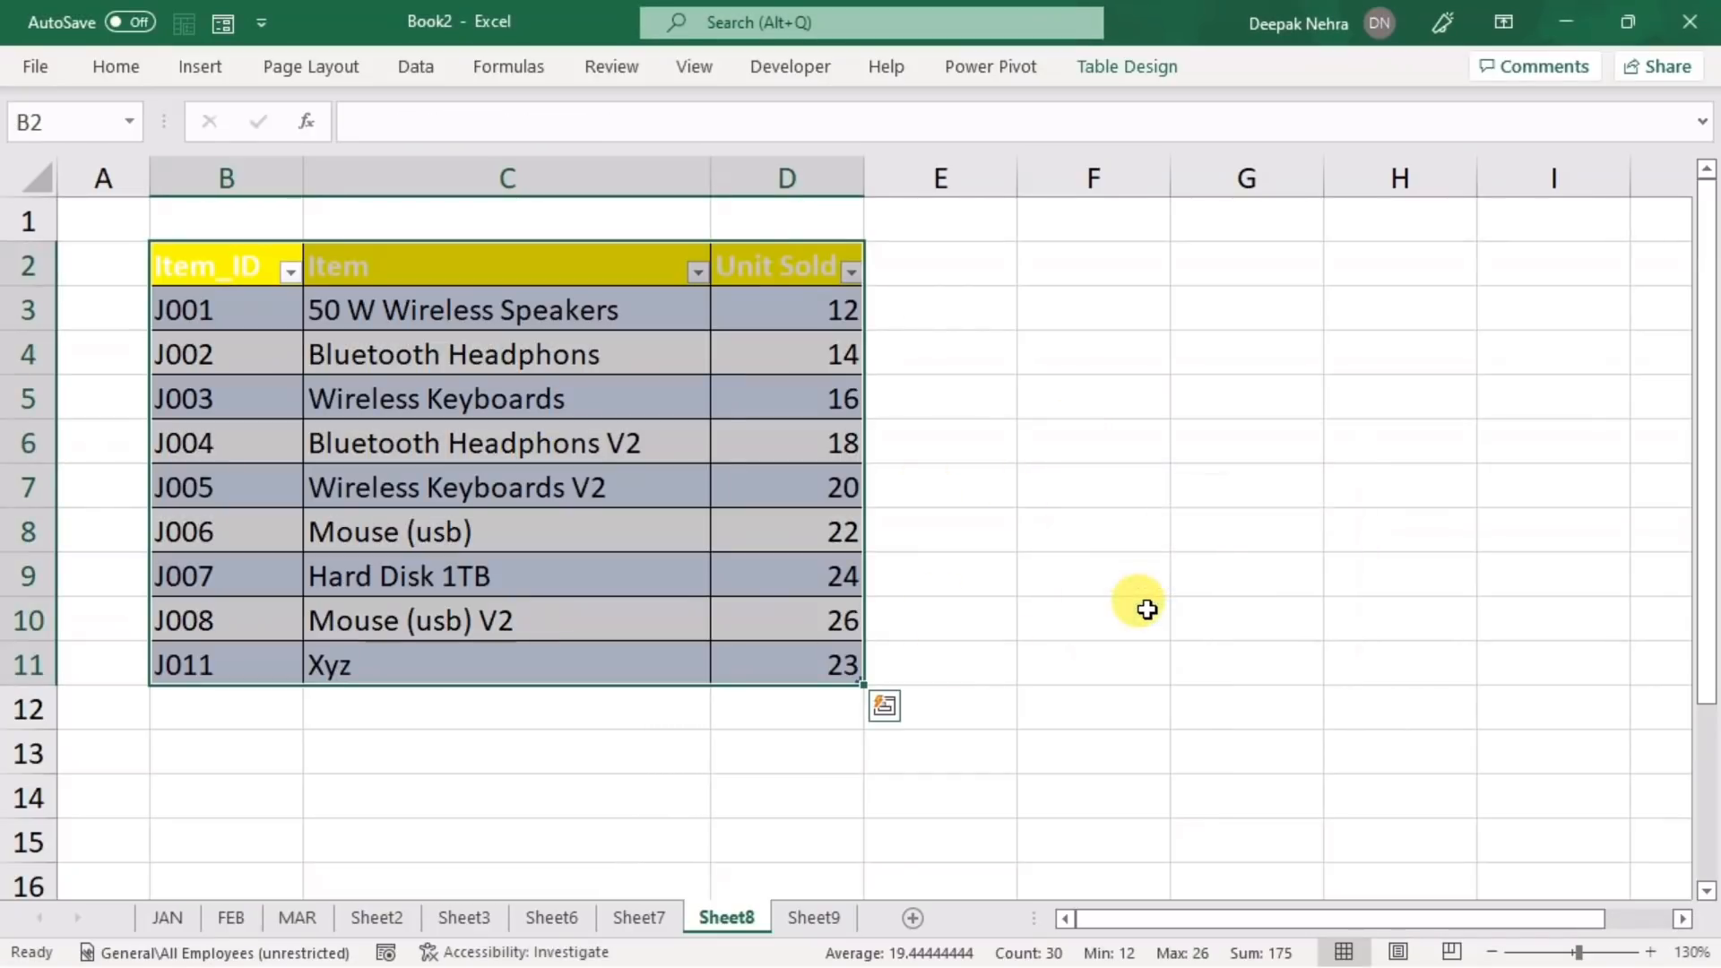
# - Browse the Sheet8 table's records in the data form to J011, delete that record permanently, and close the form
pyautogui.click(525, 529)
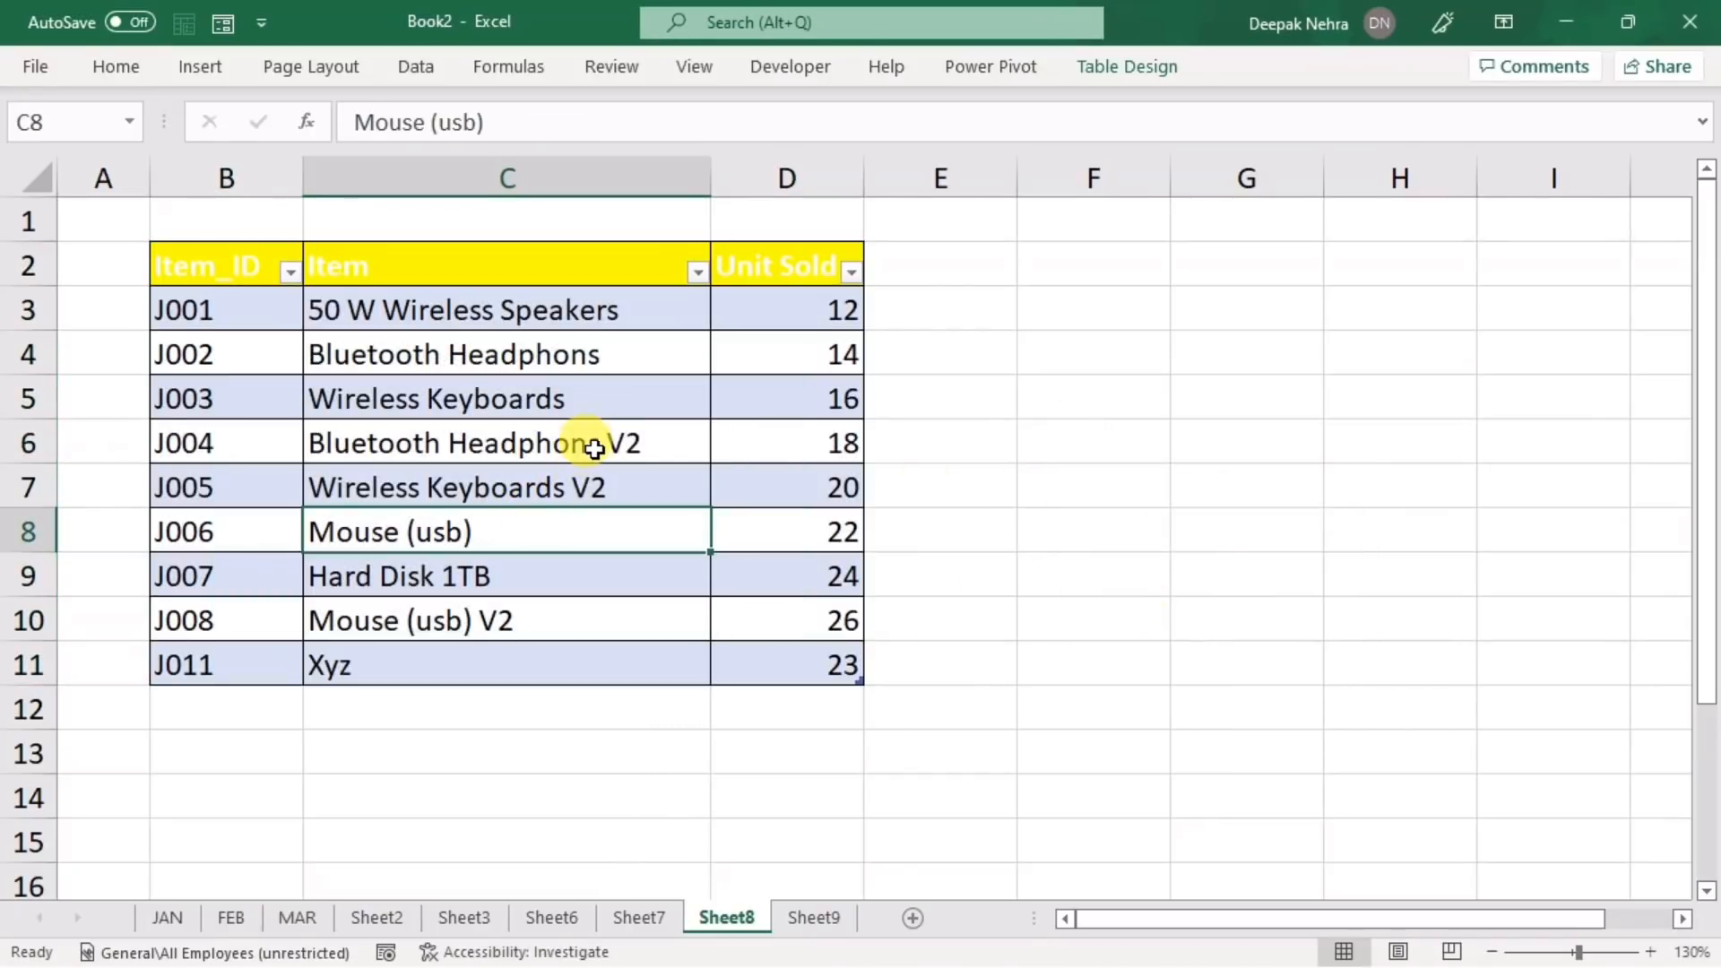
pyautogui.click(223, 25)
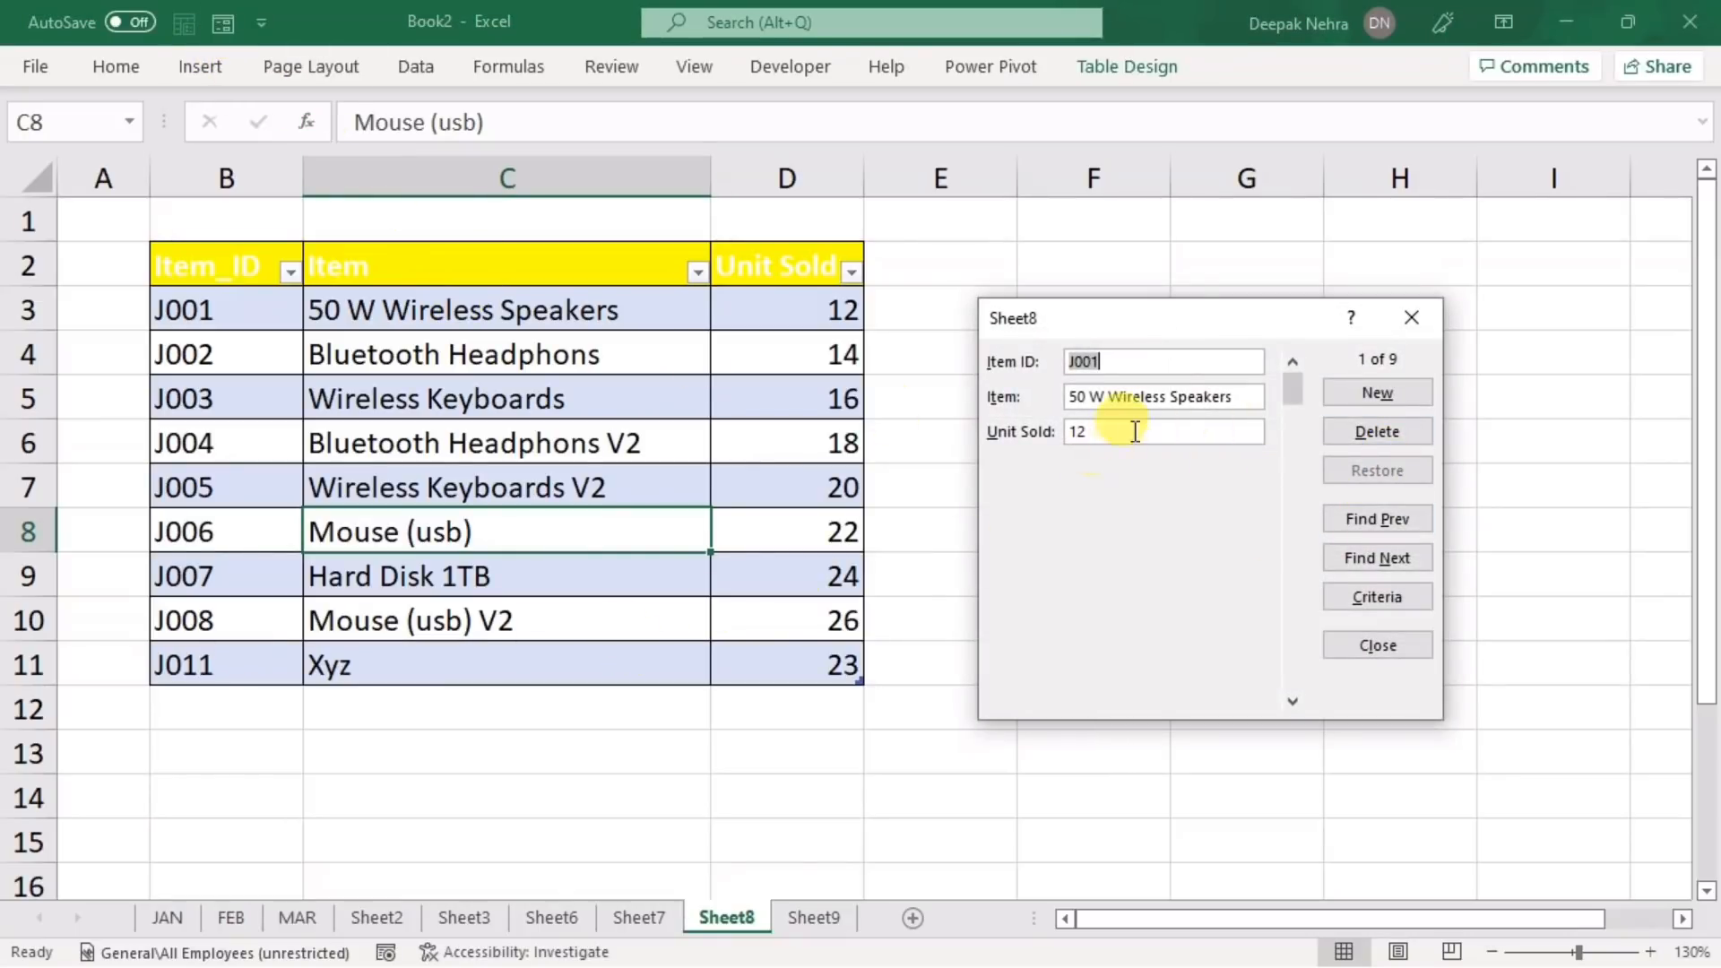
pyautogui.click(1155, 359)
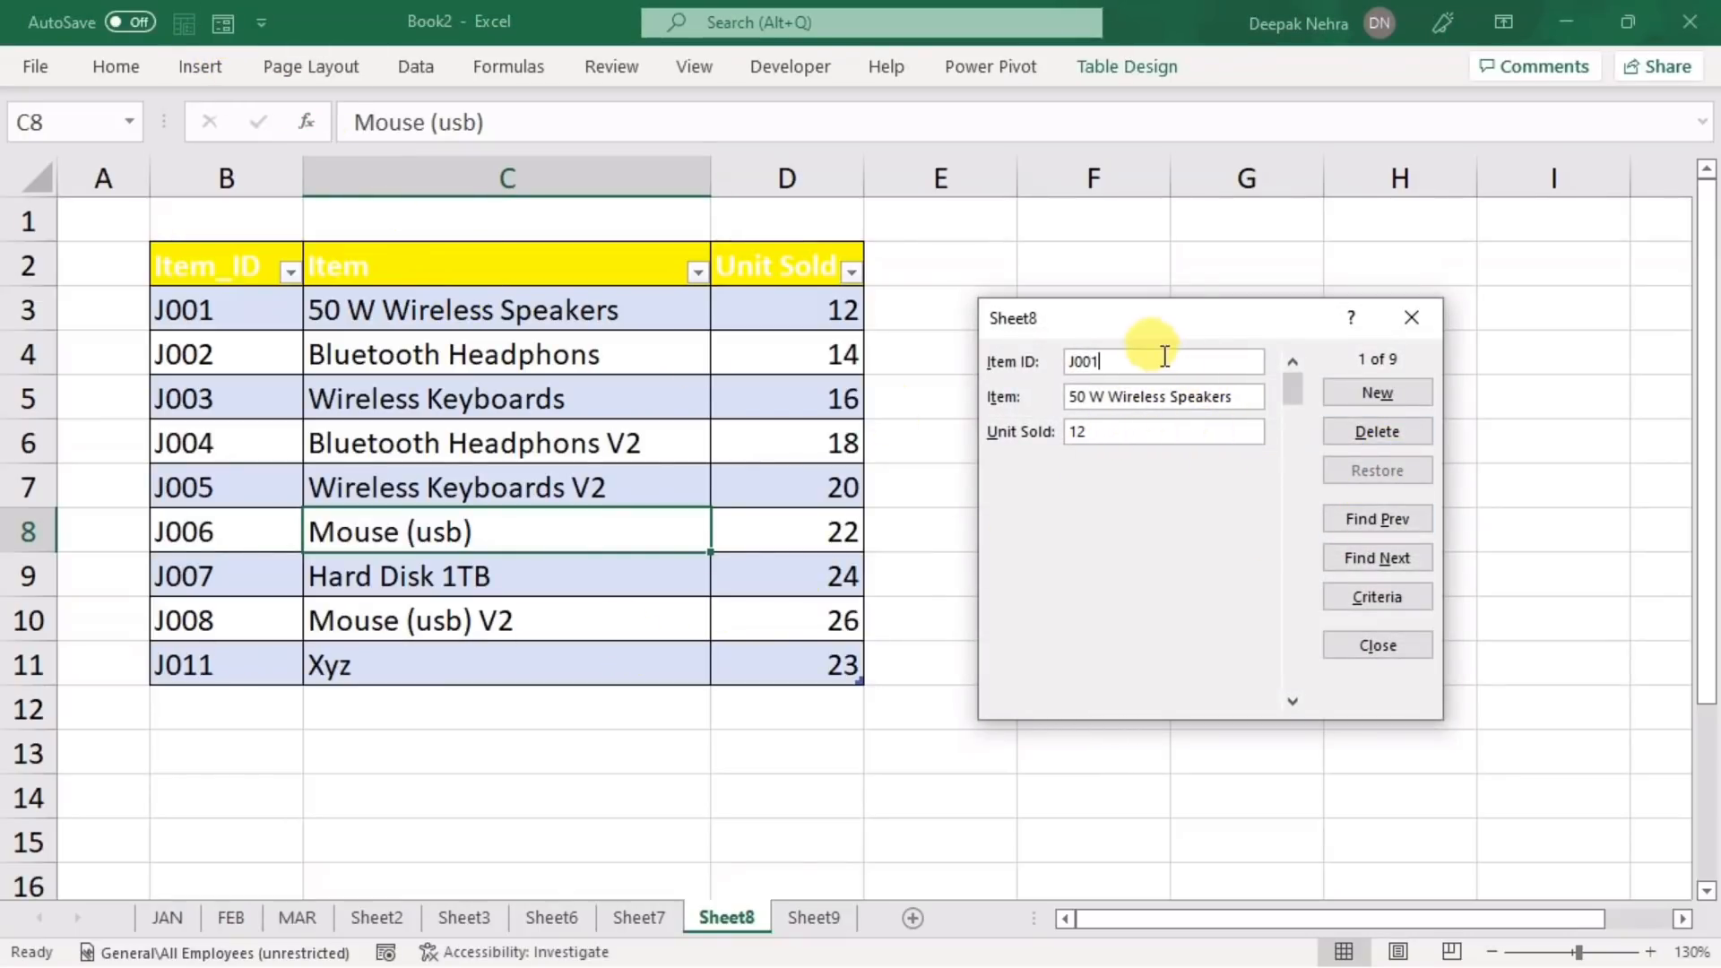
pyautogui.click(1384, 563)
pyautogui.click(1384, 563)
pyautogui.click(1384, 563)
pyautogui.click(1384, 563)
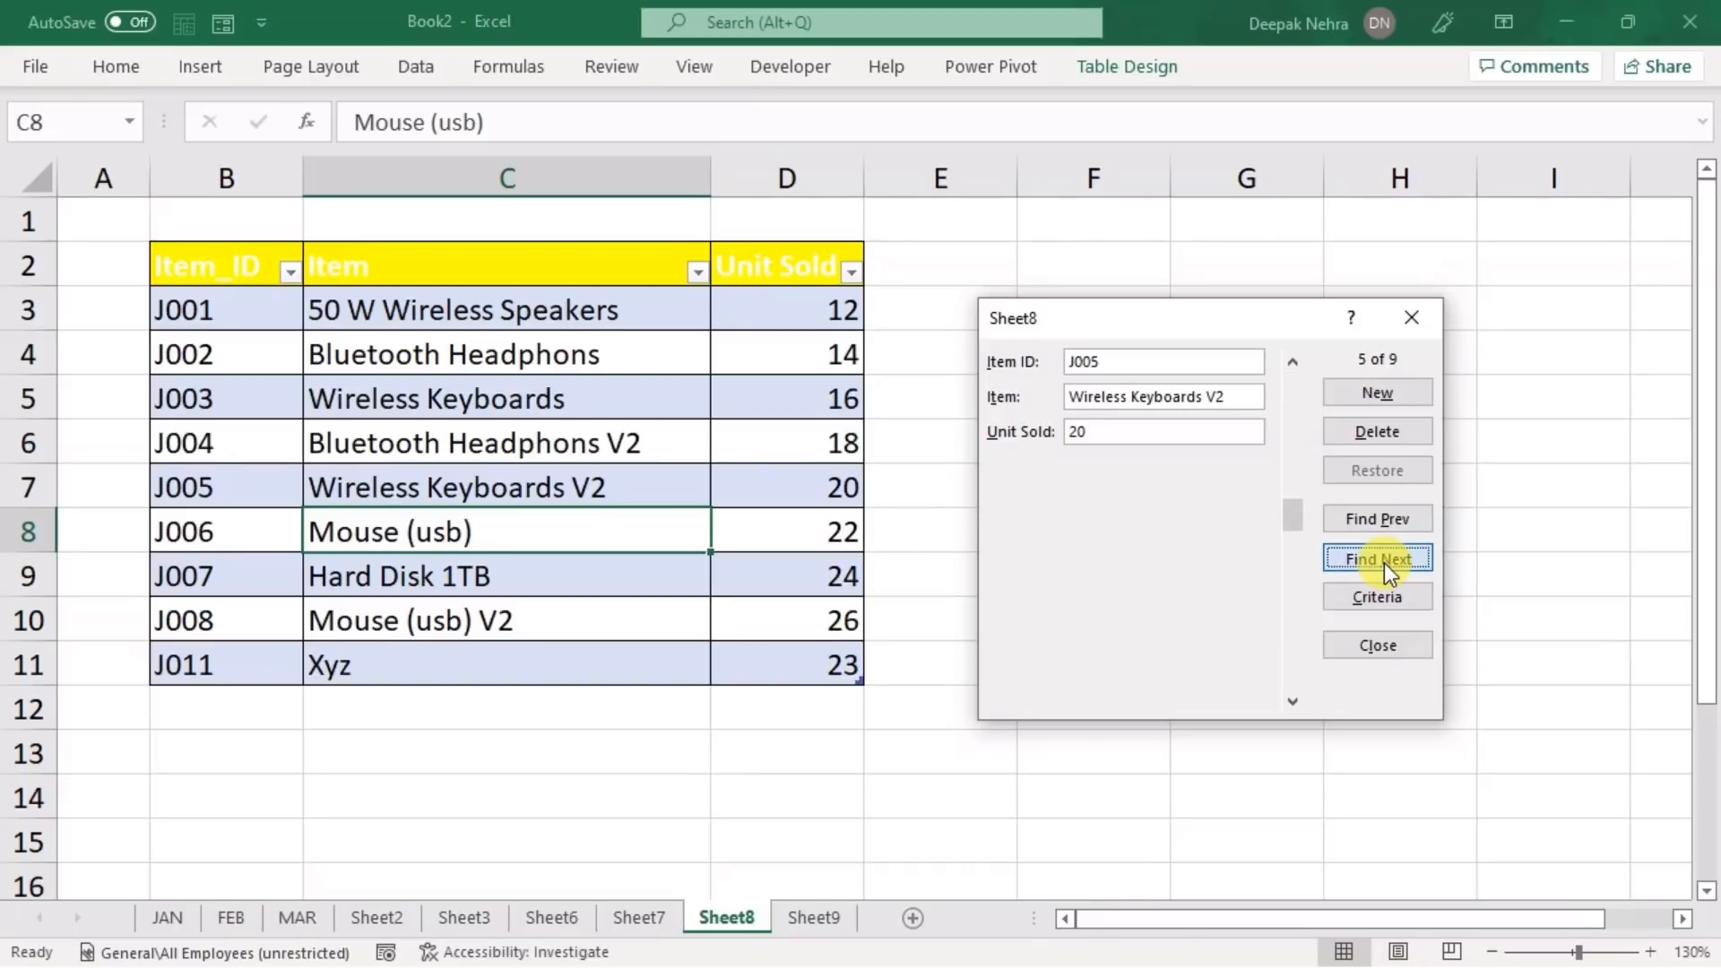
pyautogui.click(1384, 563)
pyautogui.click(1384, 562)
pyautogui.click(1384, 563)
pyautogui.click(1384, 563)
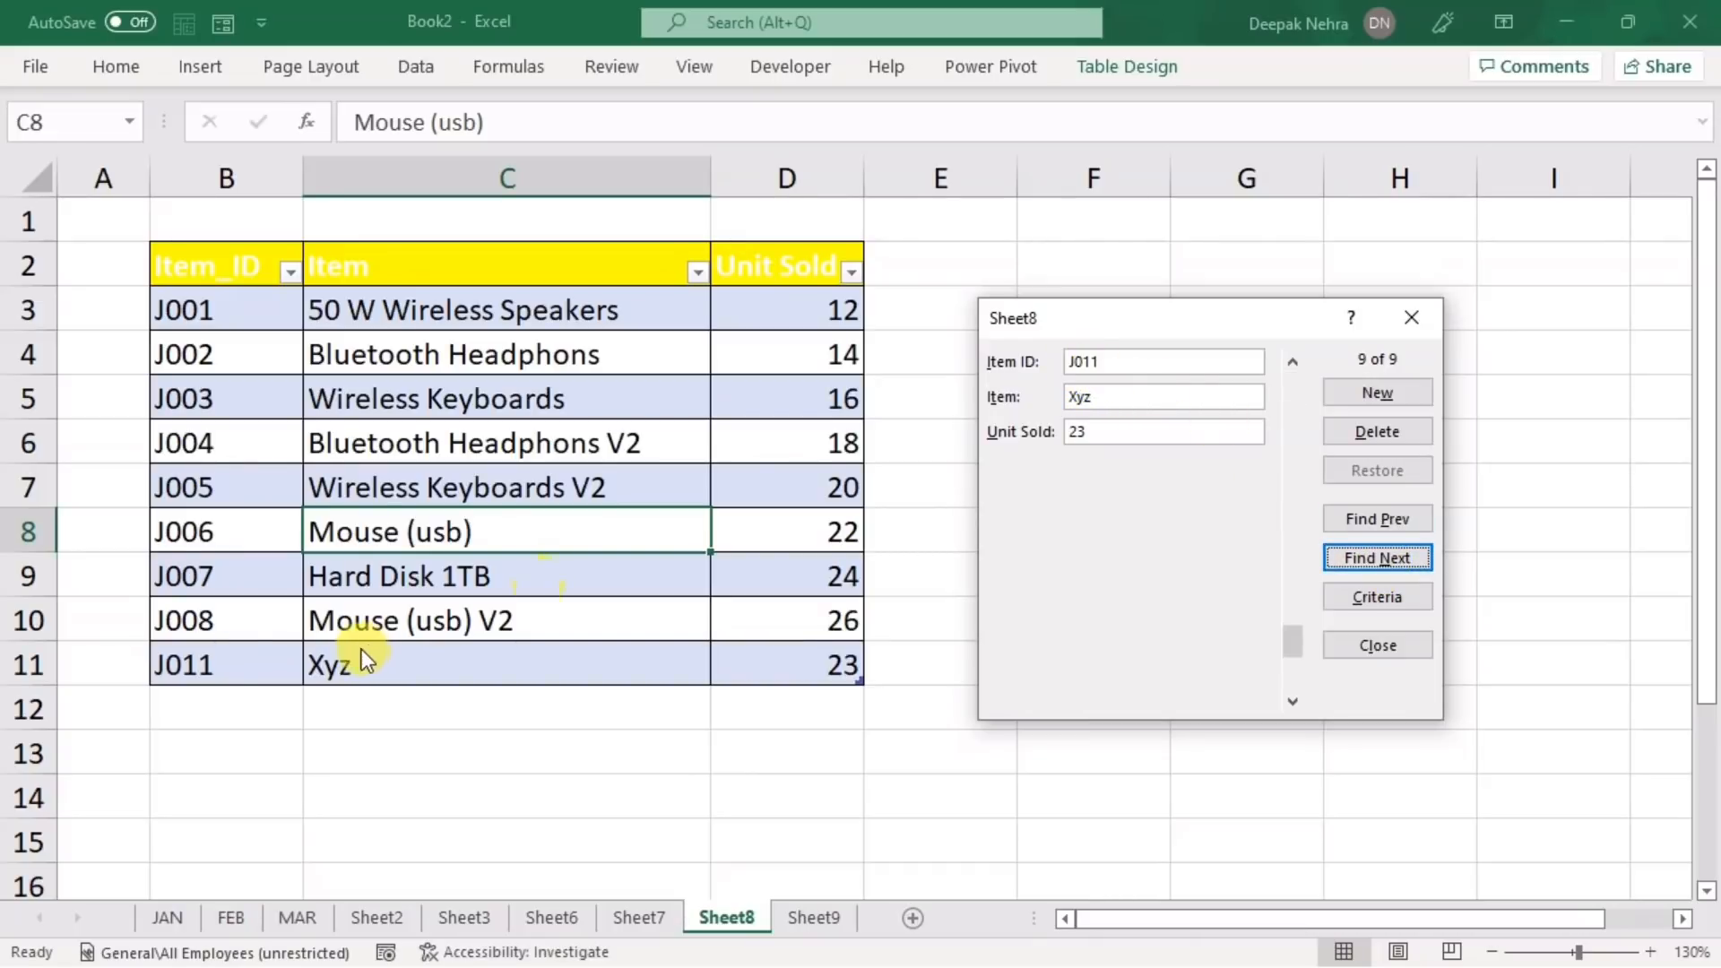
pyautogui.click(1377, 432)
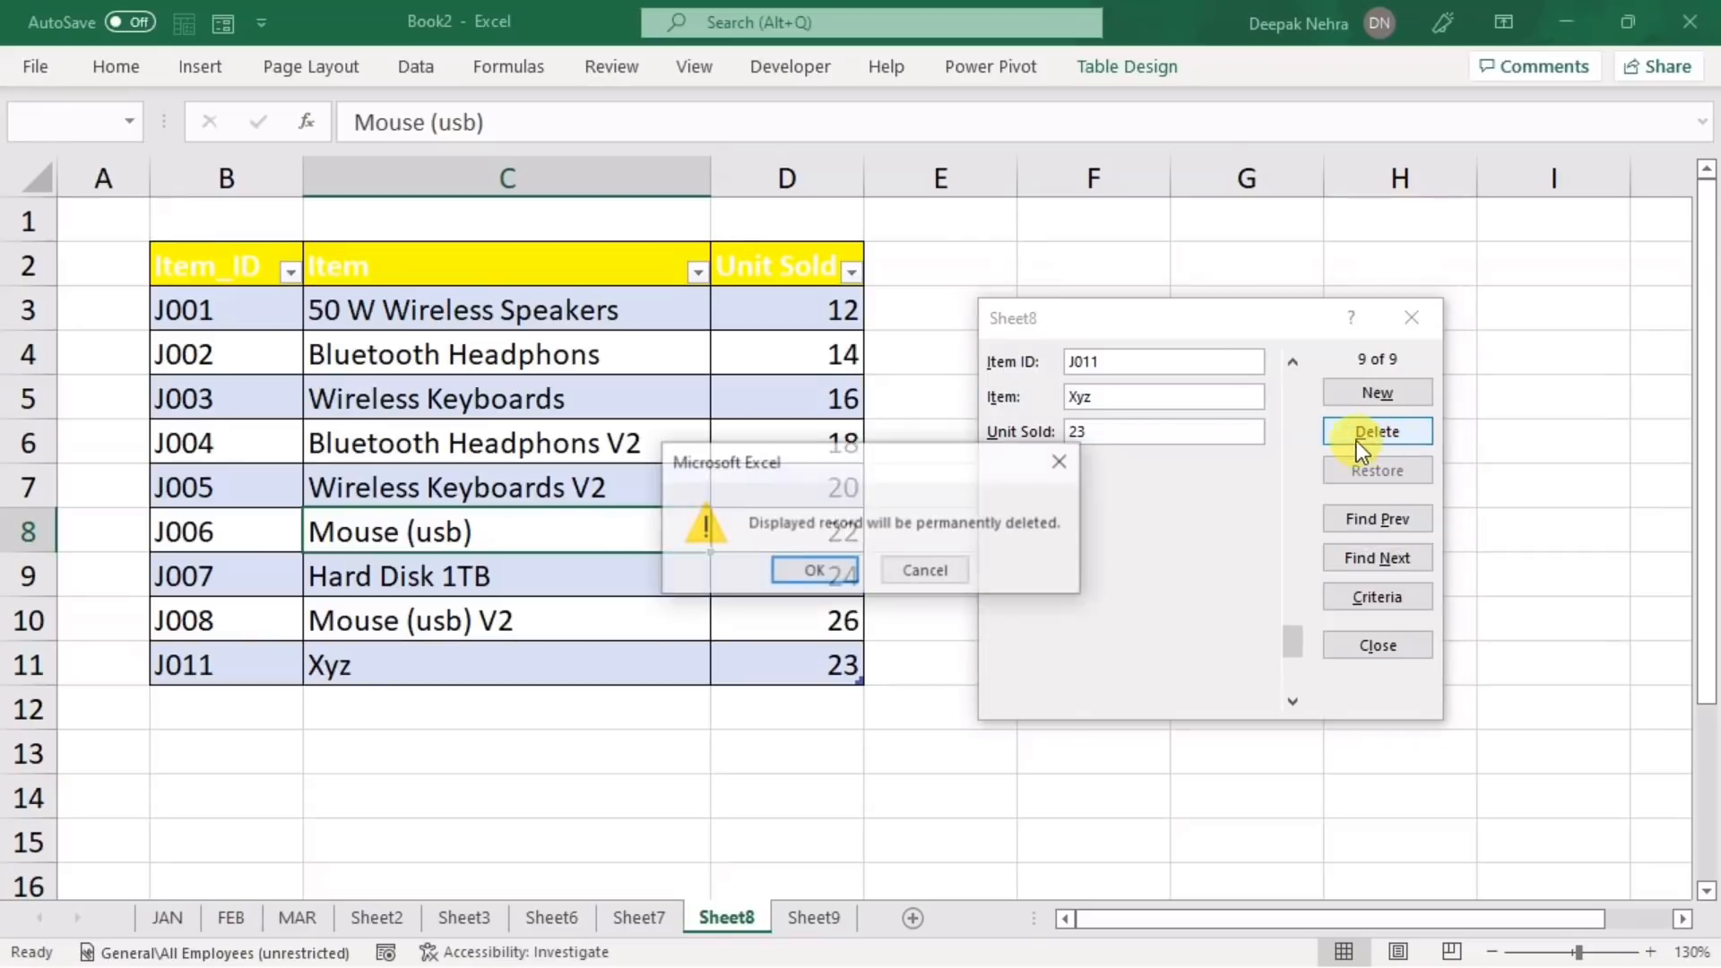
pyautogui.click(779, 567)
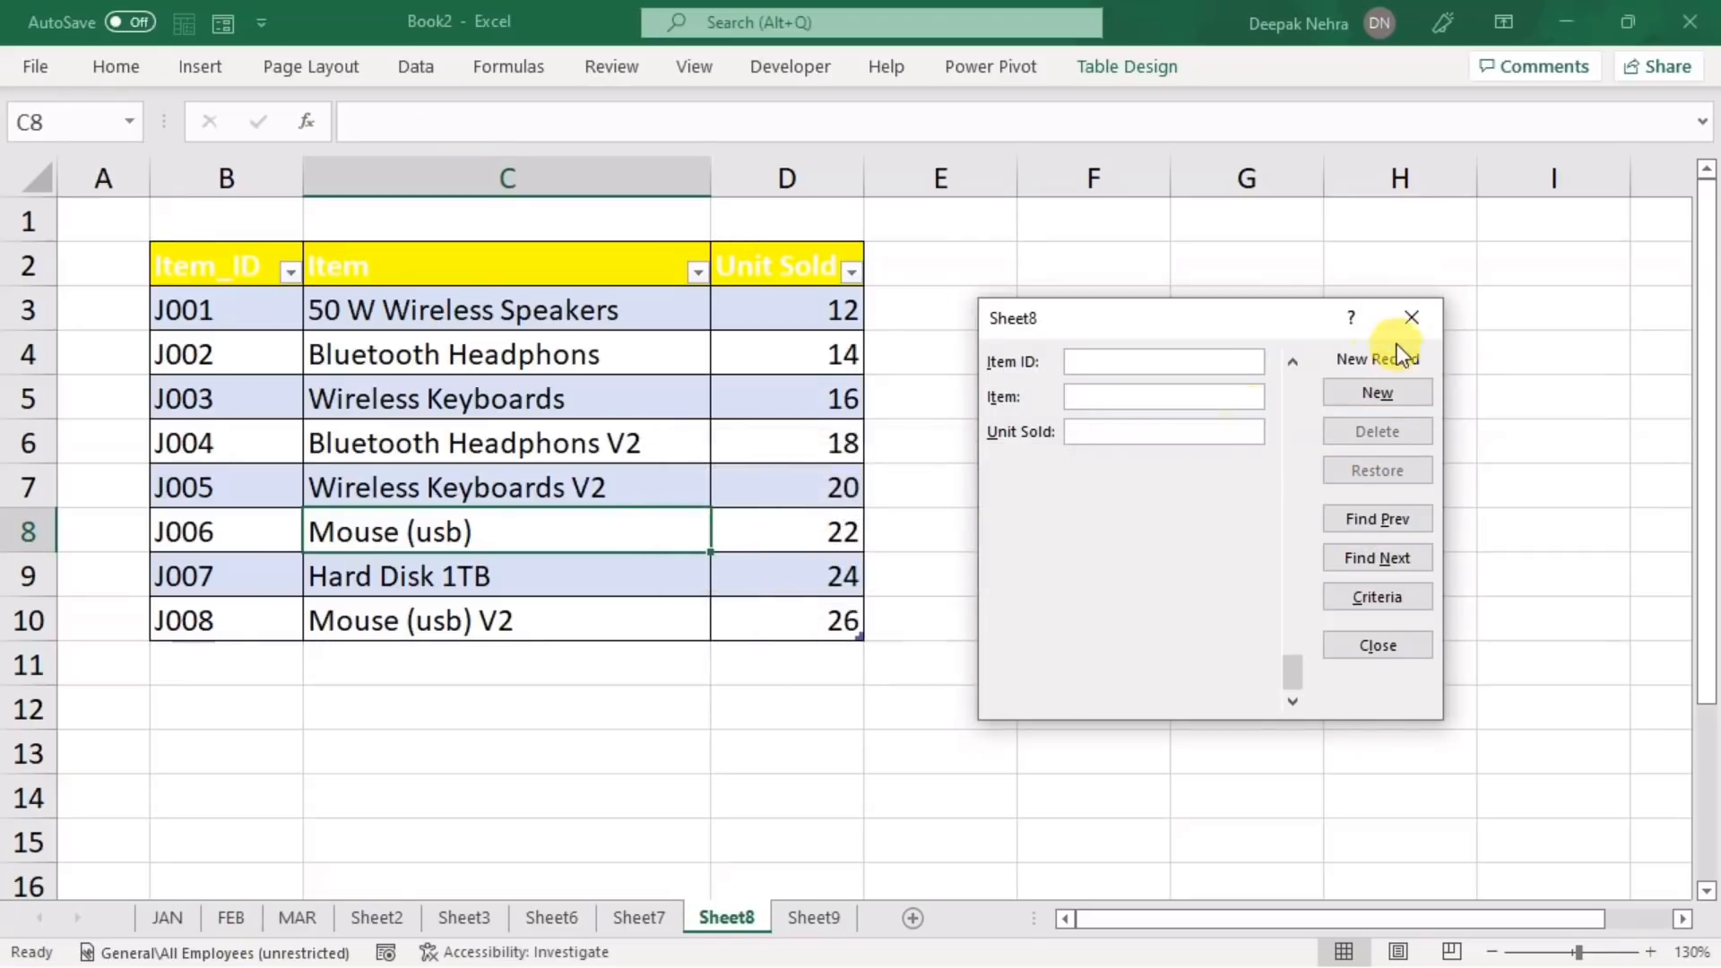
pyautogui.click(1411, 320)
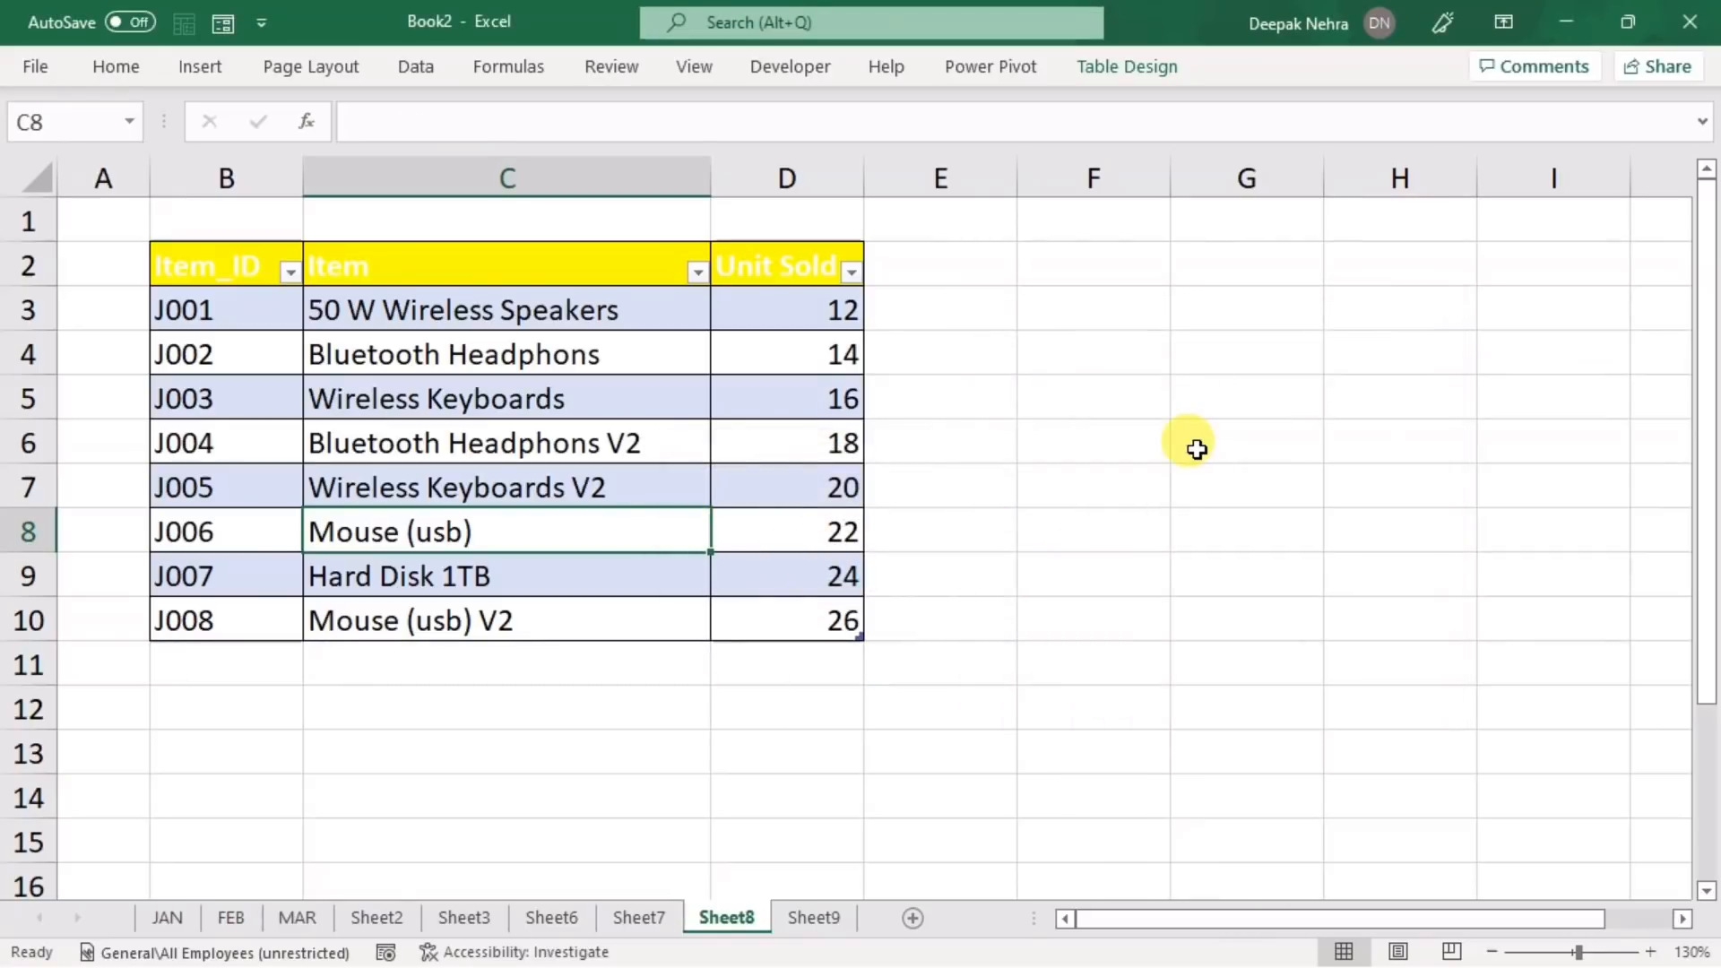
# - On Sheet7, check the item table's design settings and add a Total column heading in F2 beside Price
pyautogui.hotkey('ctrl', 'z')
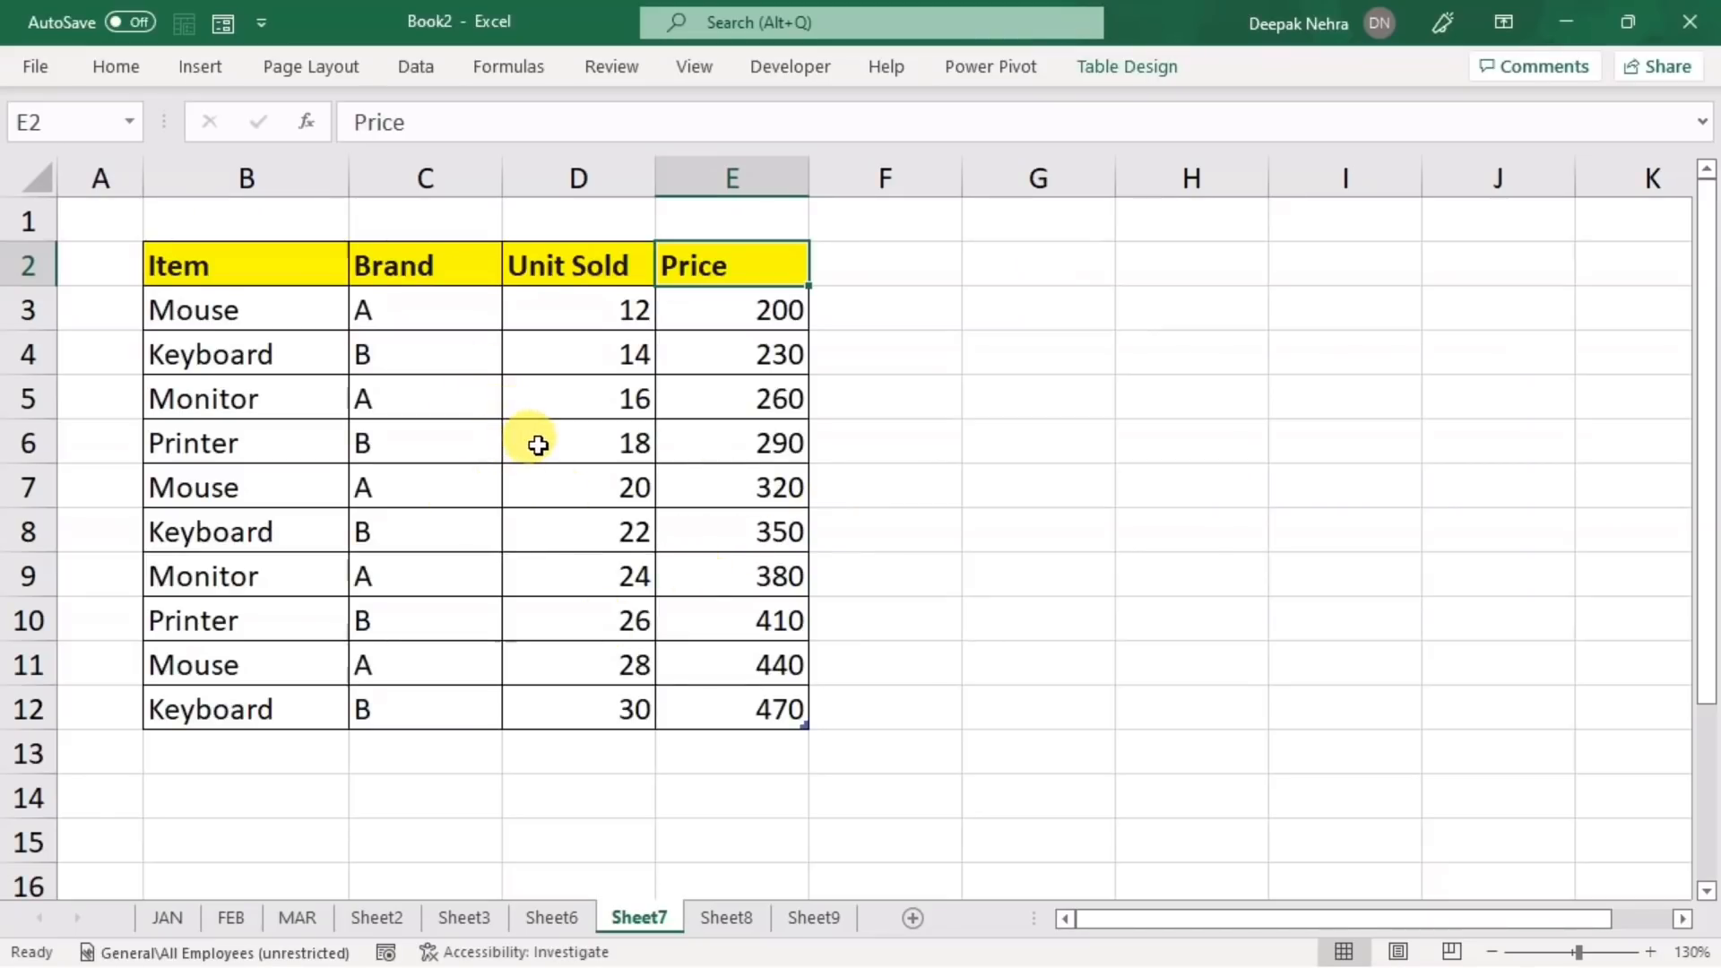
pyautogui.click(538, 445)
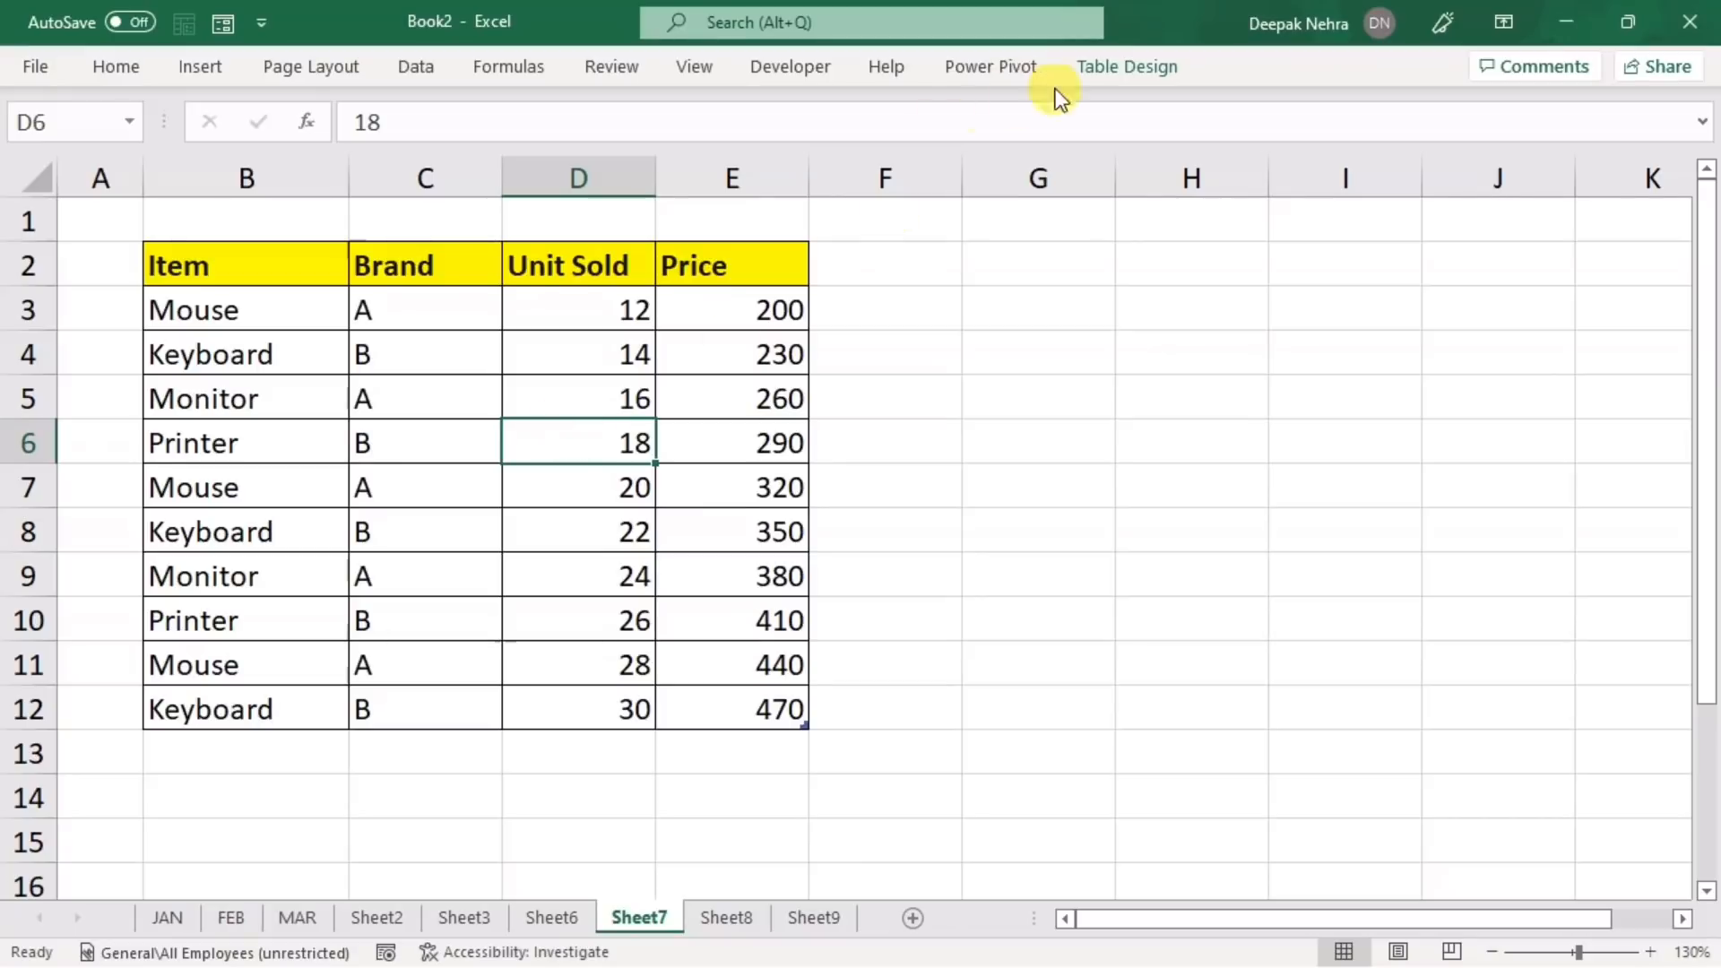
pyautogui.click(1134, 68)
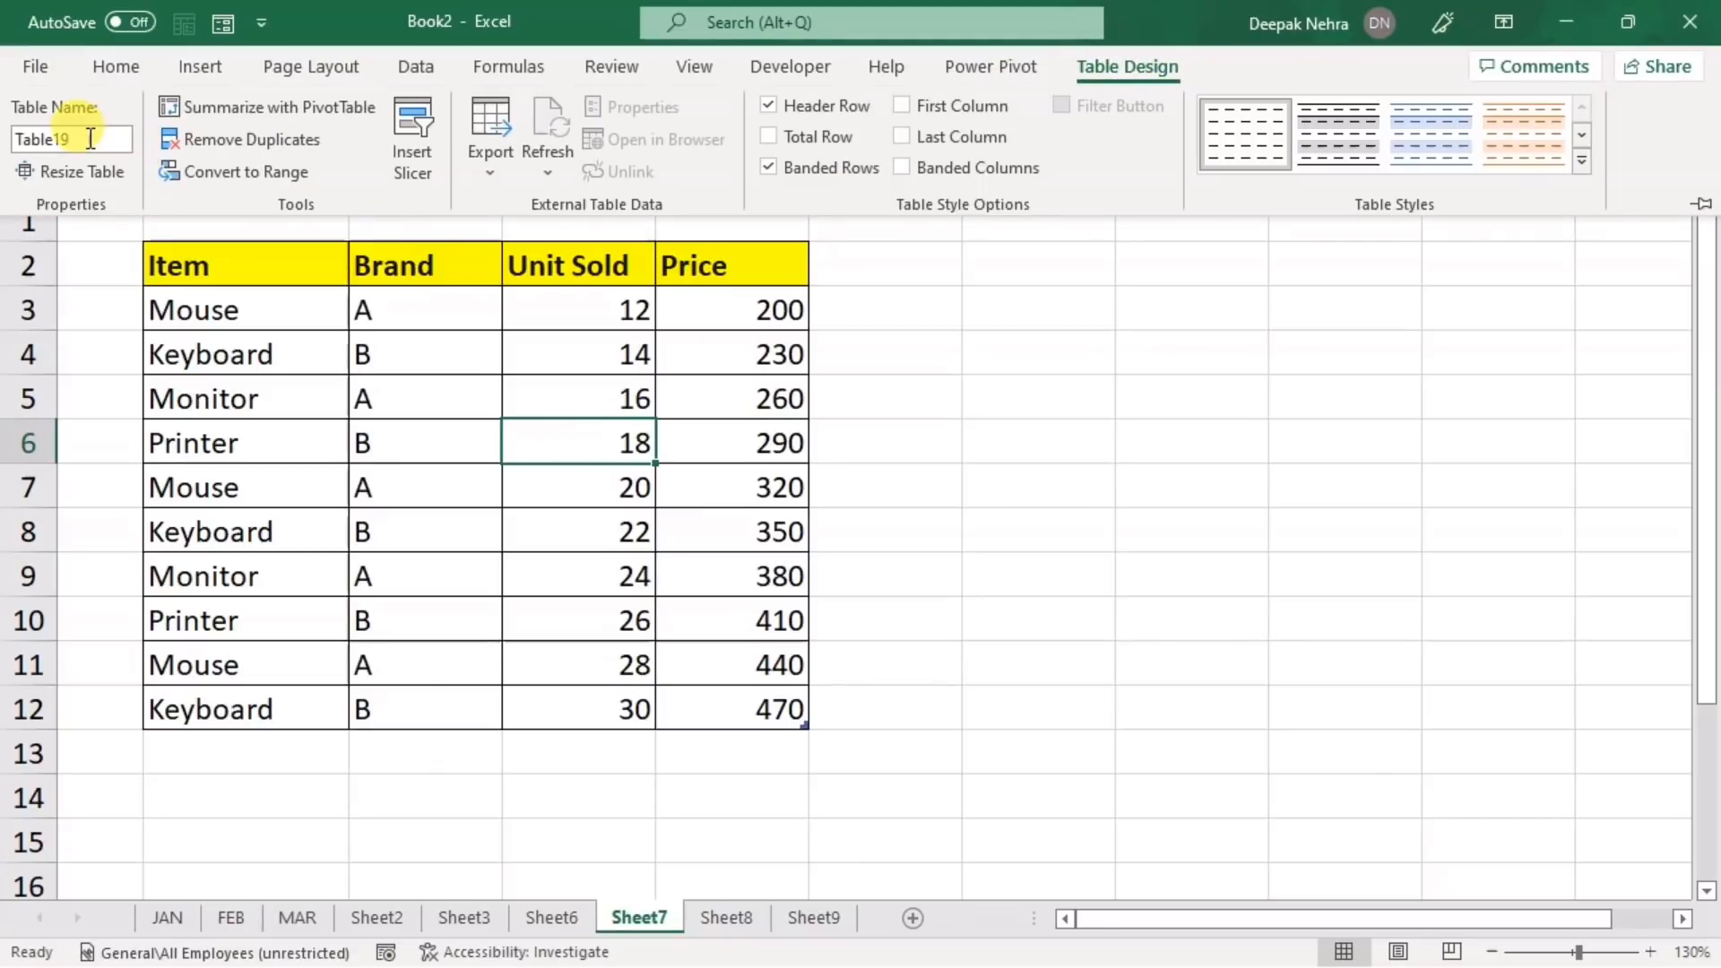
pyautogui.click(880, 262)
pyautogui.click(880, 262)
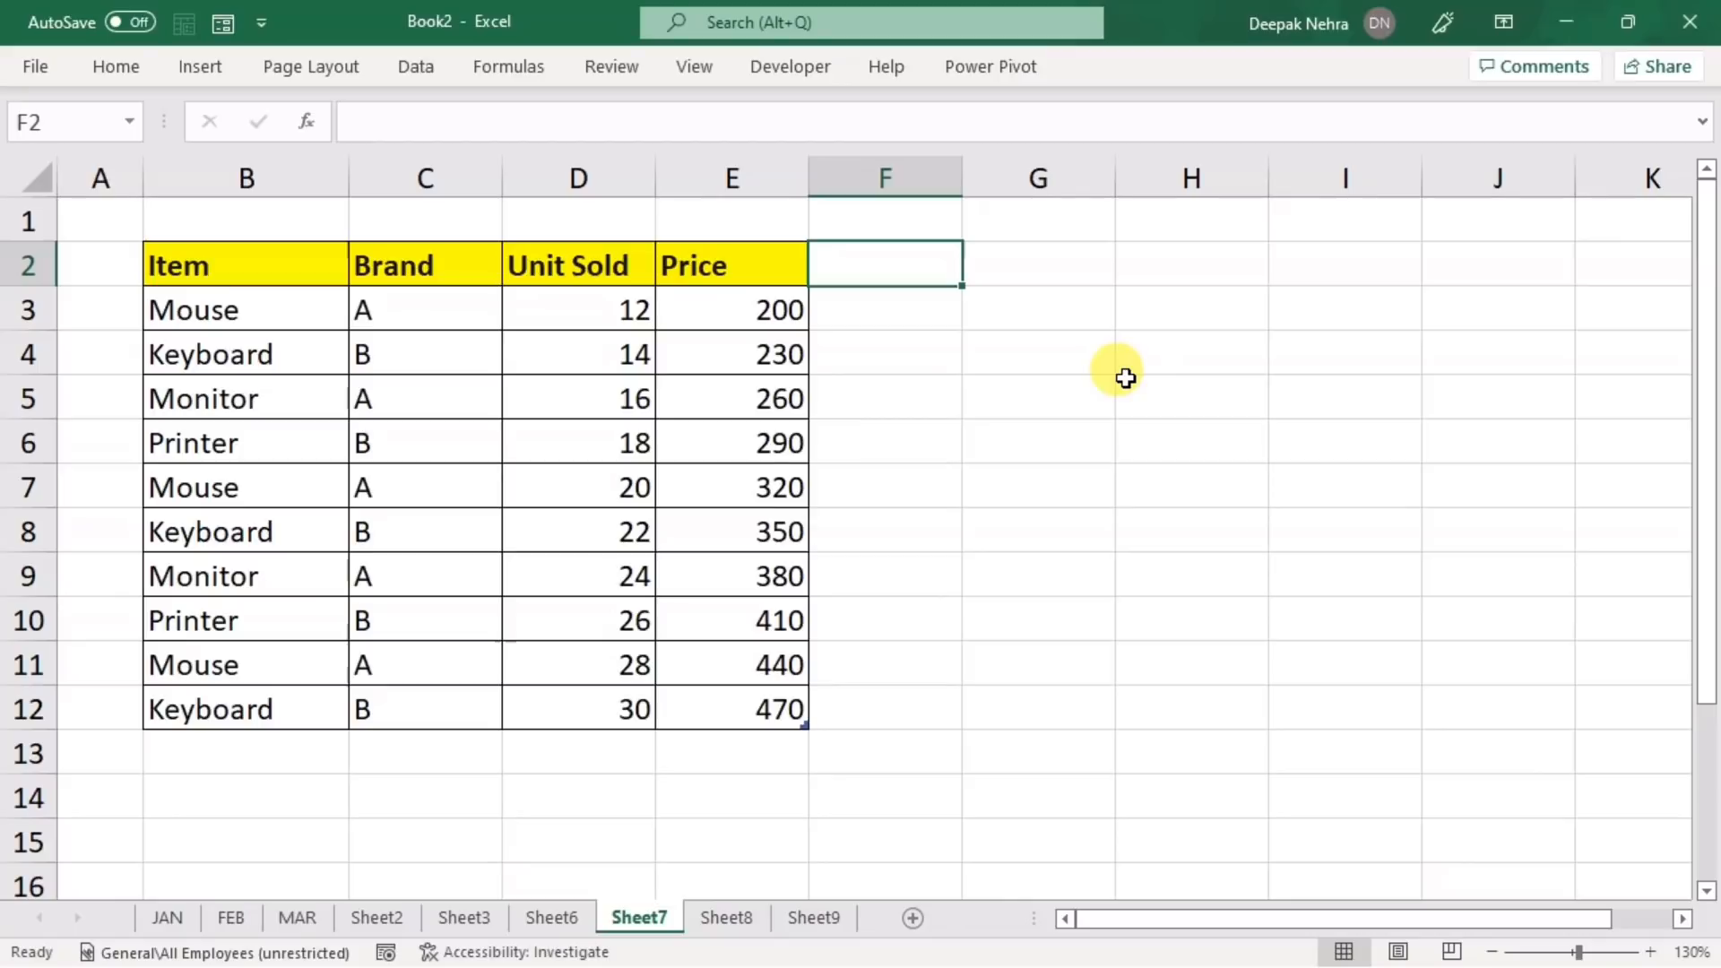
pyautogui.write('T')
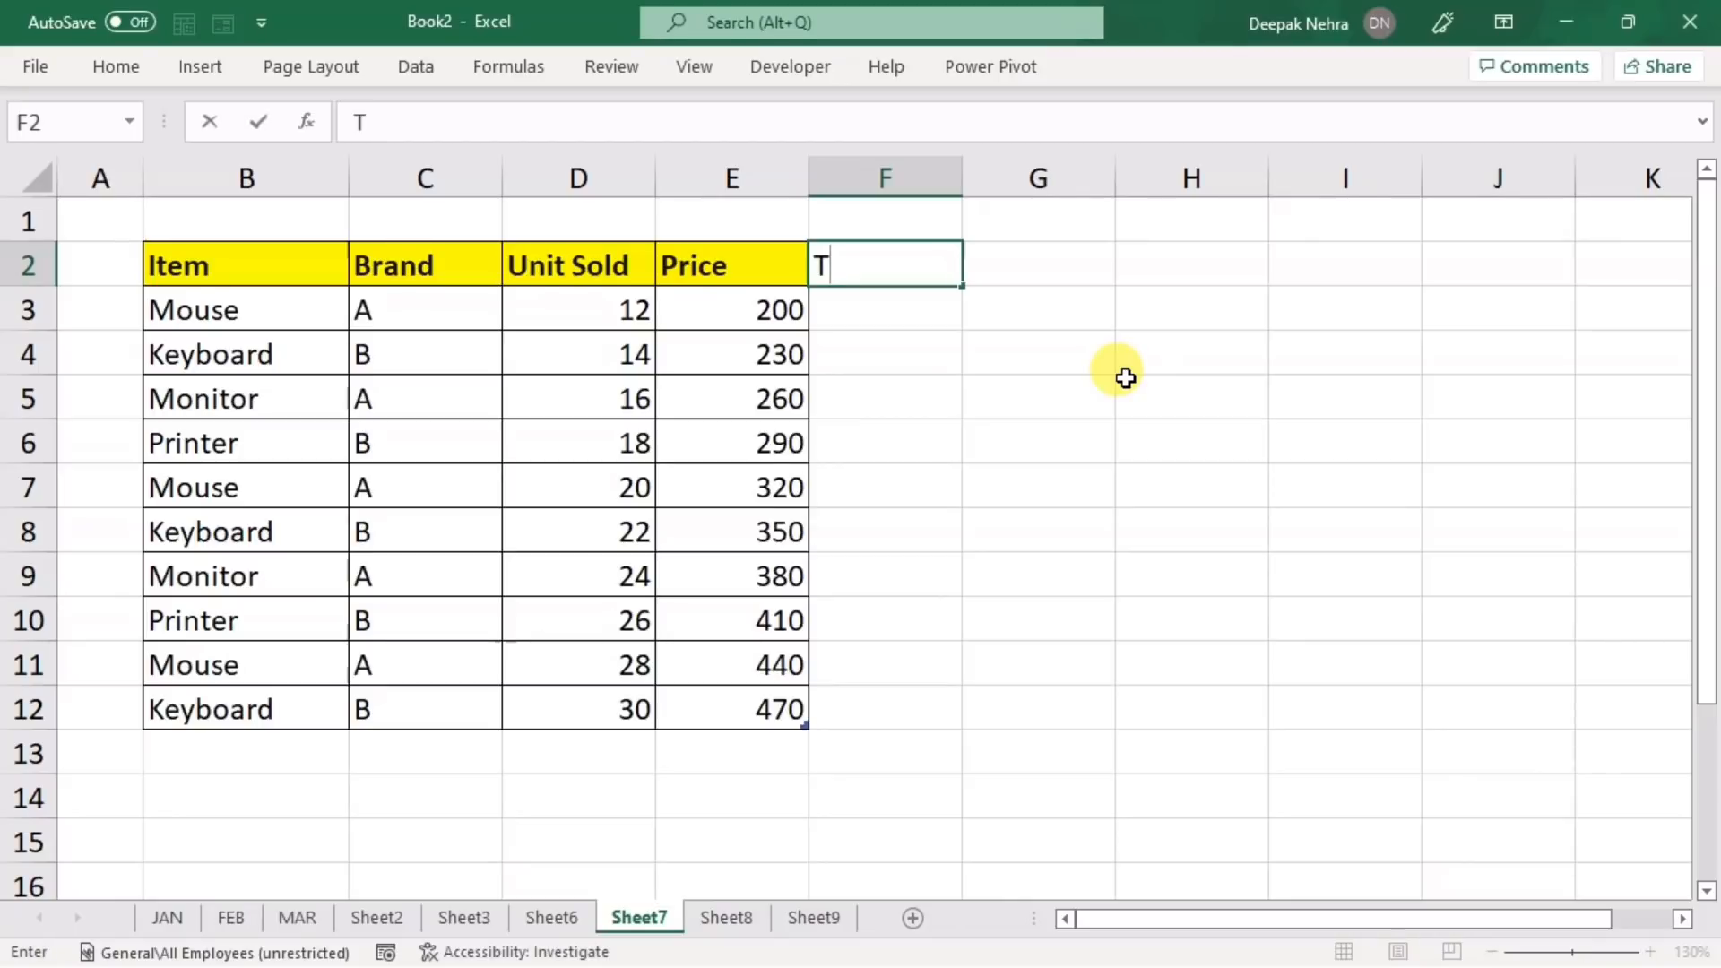
pyautogui.write('otal')
pyautogui.press('Return')
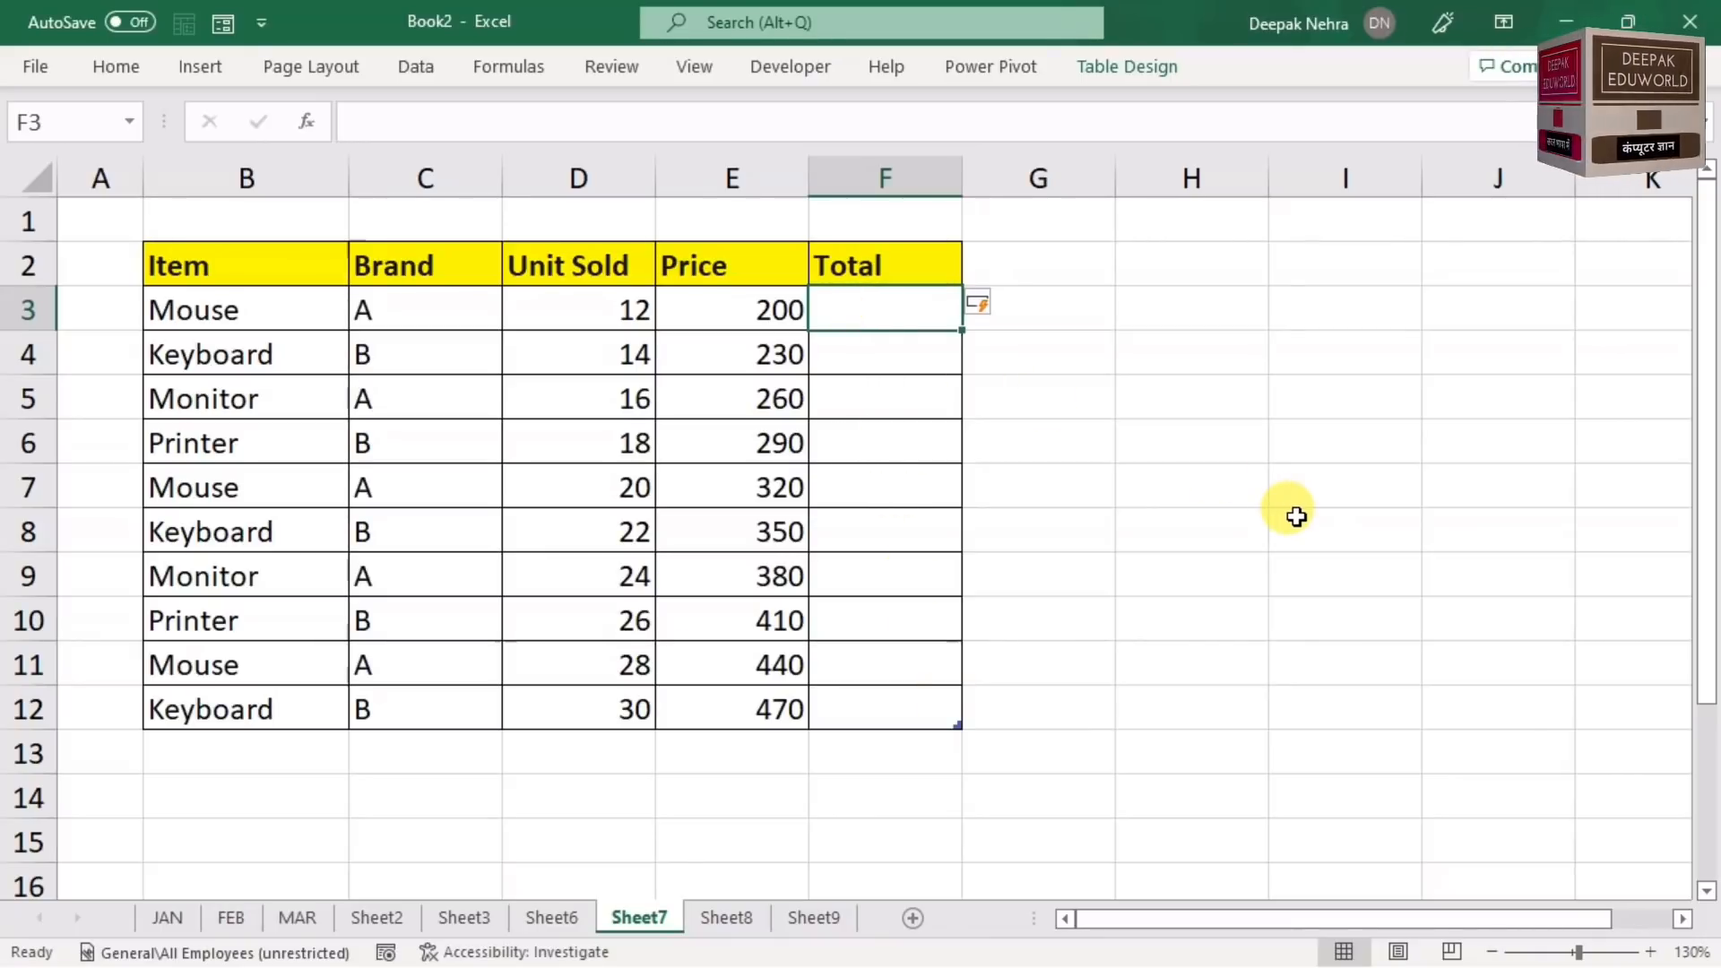
# - Try entering the constant 34 in F3, the first row of the Total column
pyautogui.write('34')
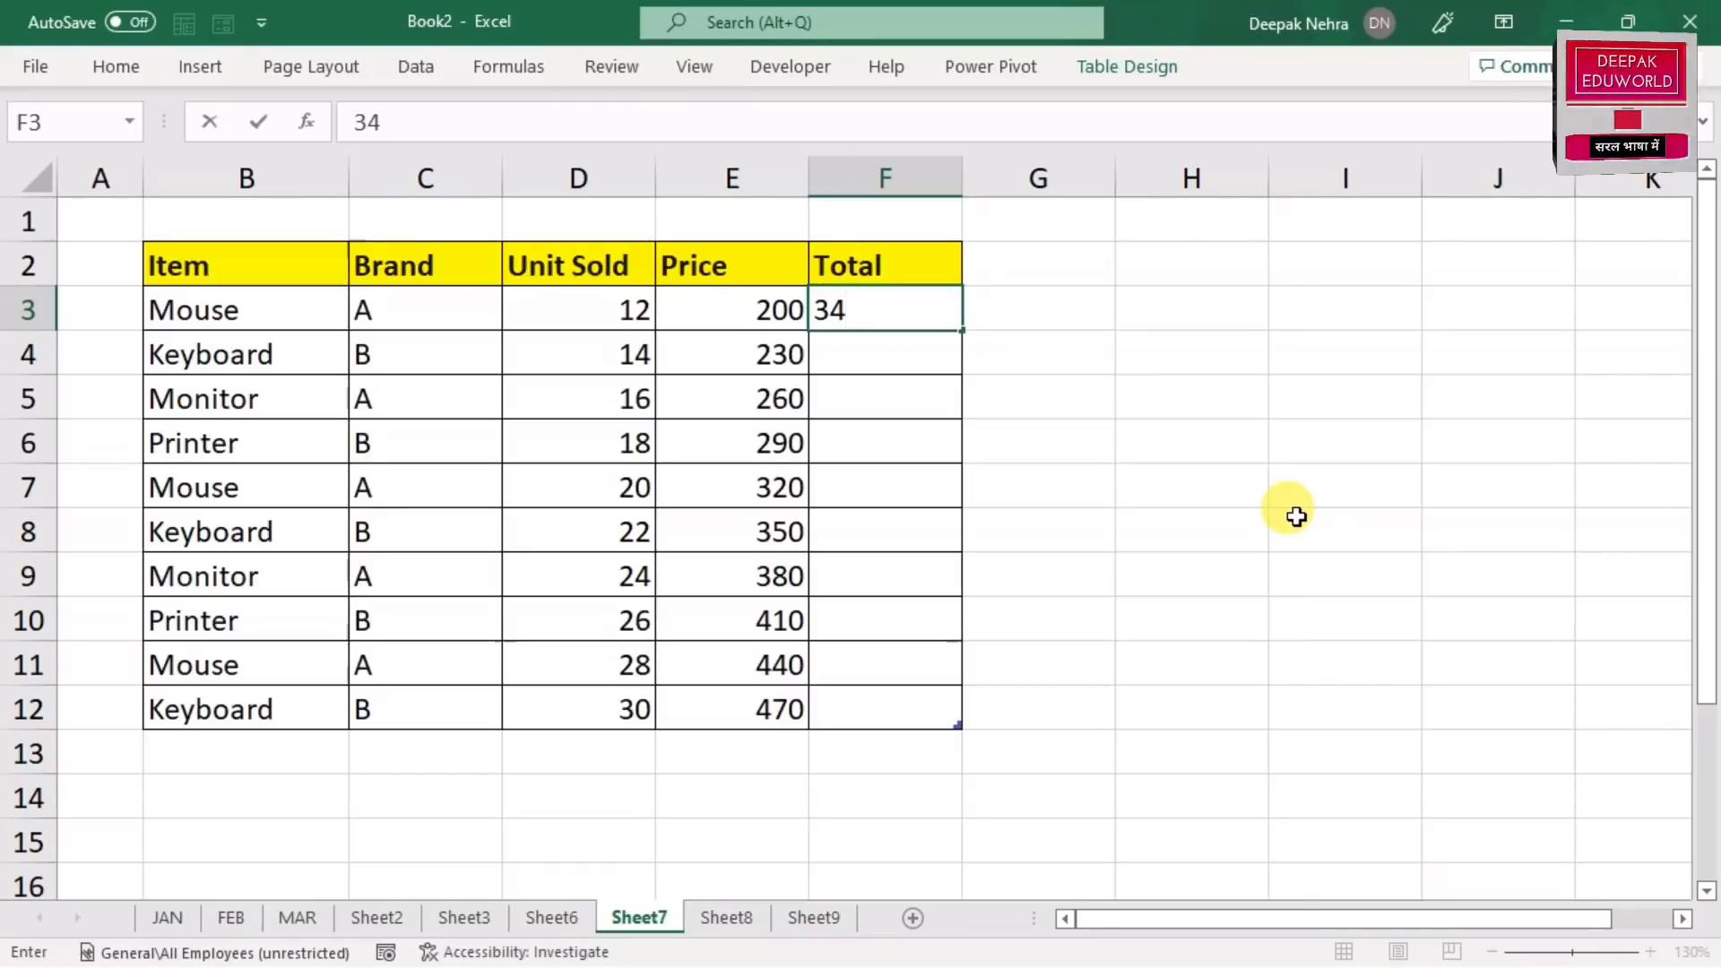
pyautogui.press('Return')
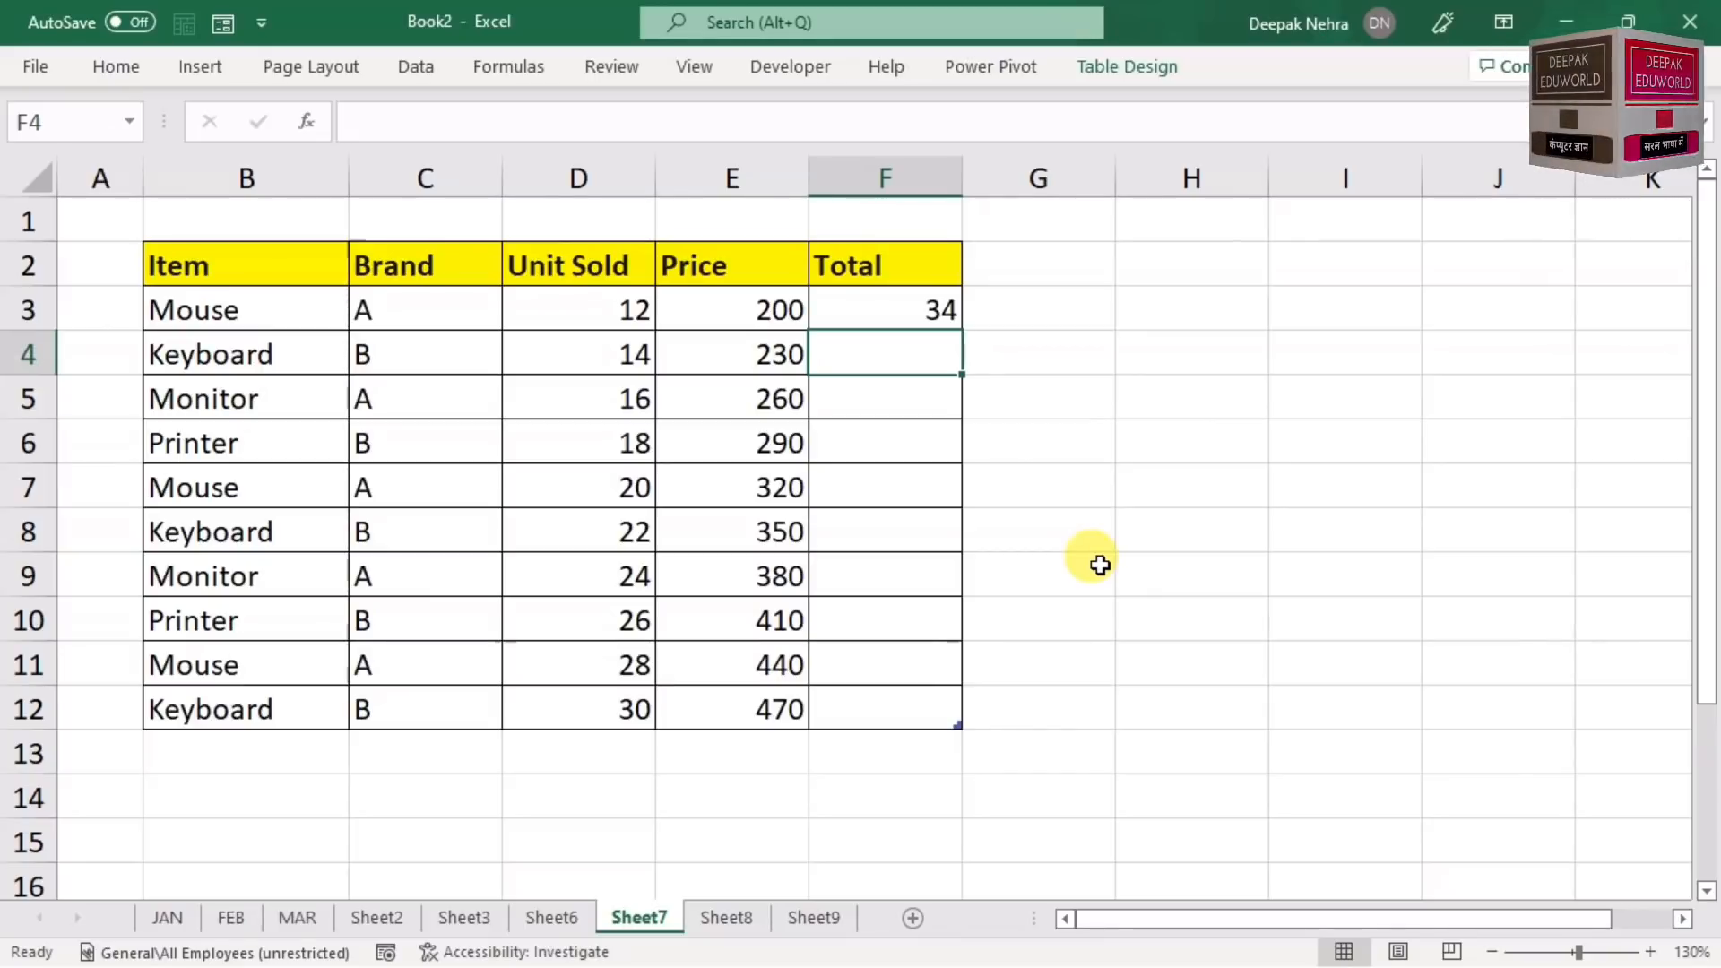
pyautogui.click(912, 315)
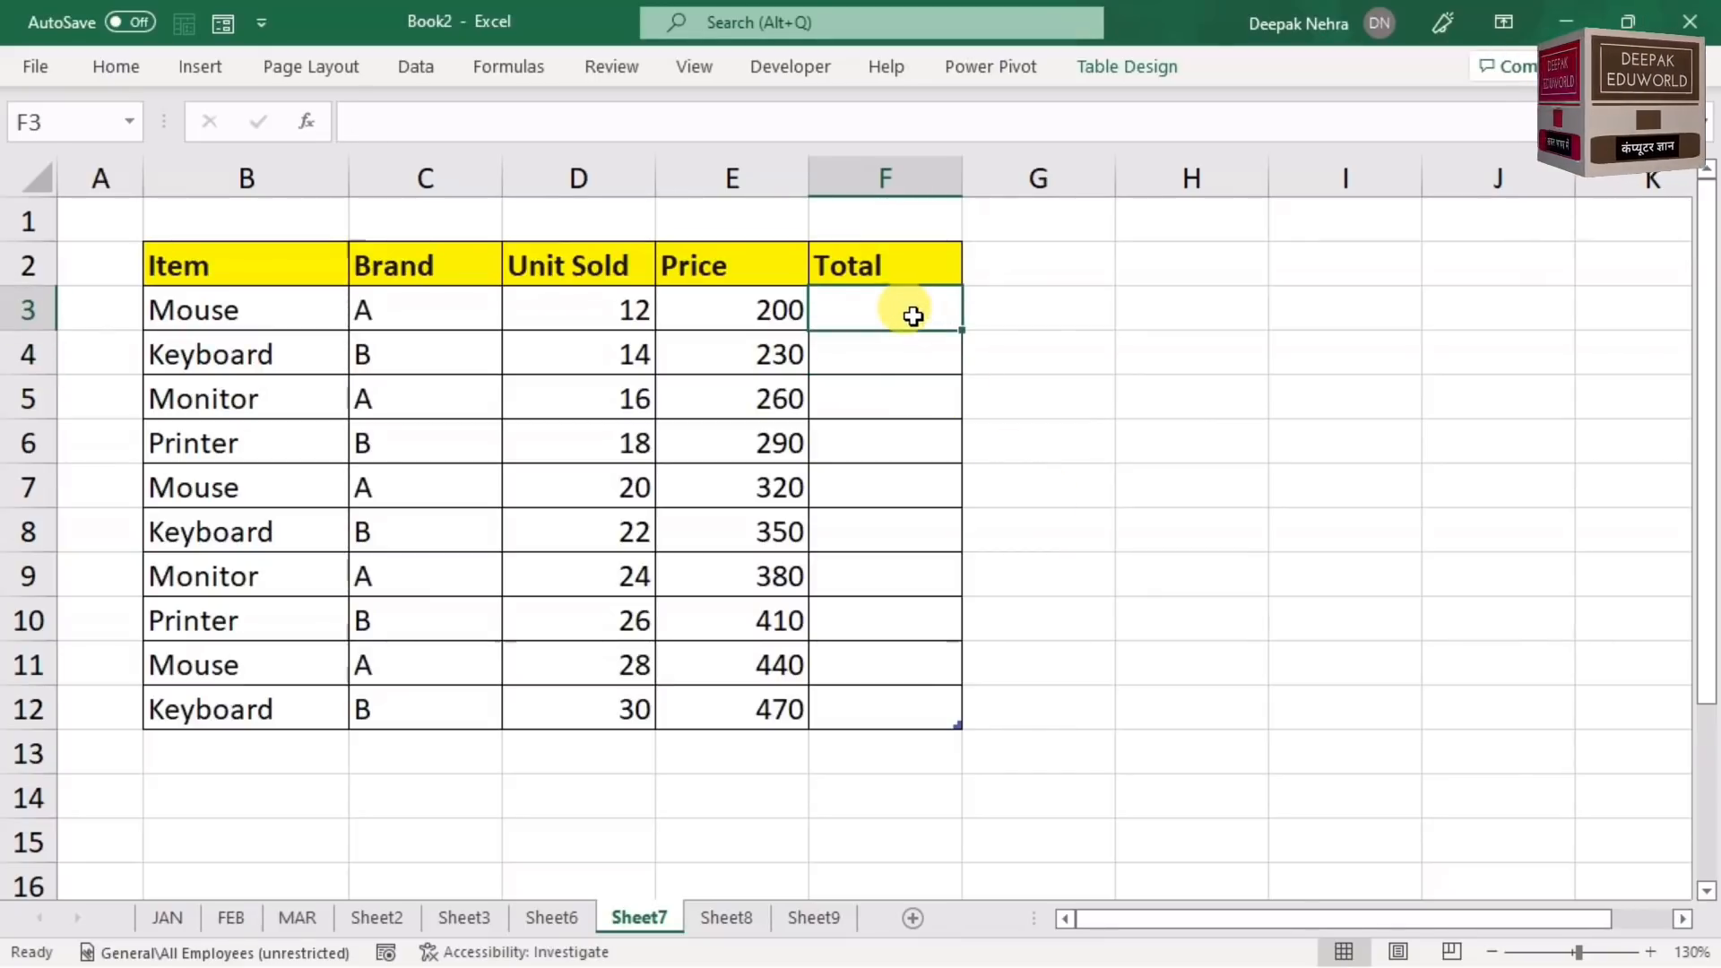
pyautogui.write('=')
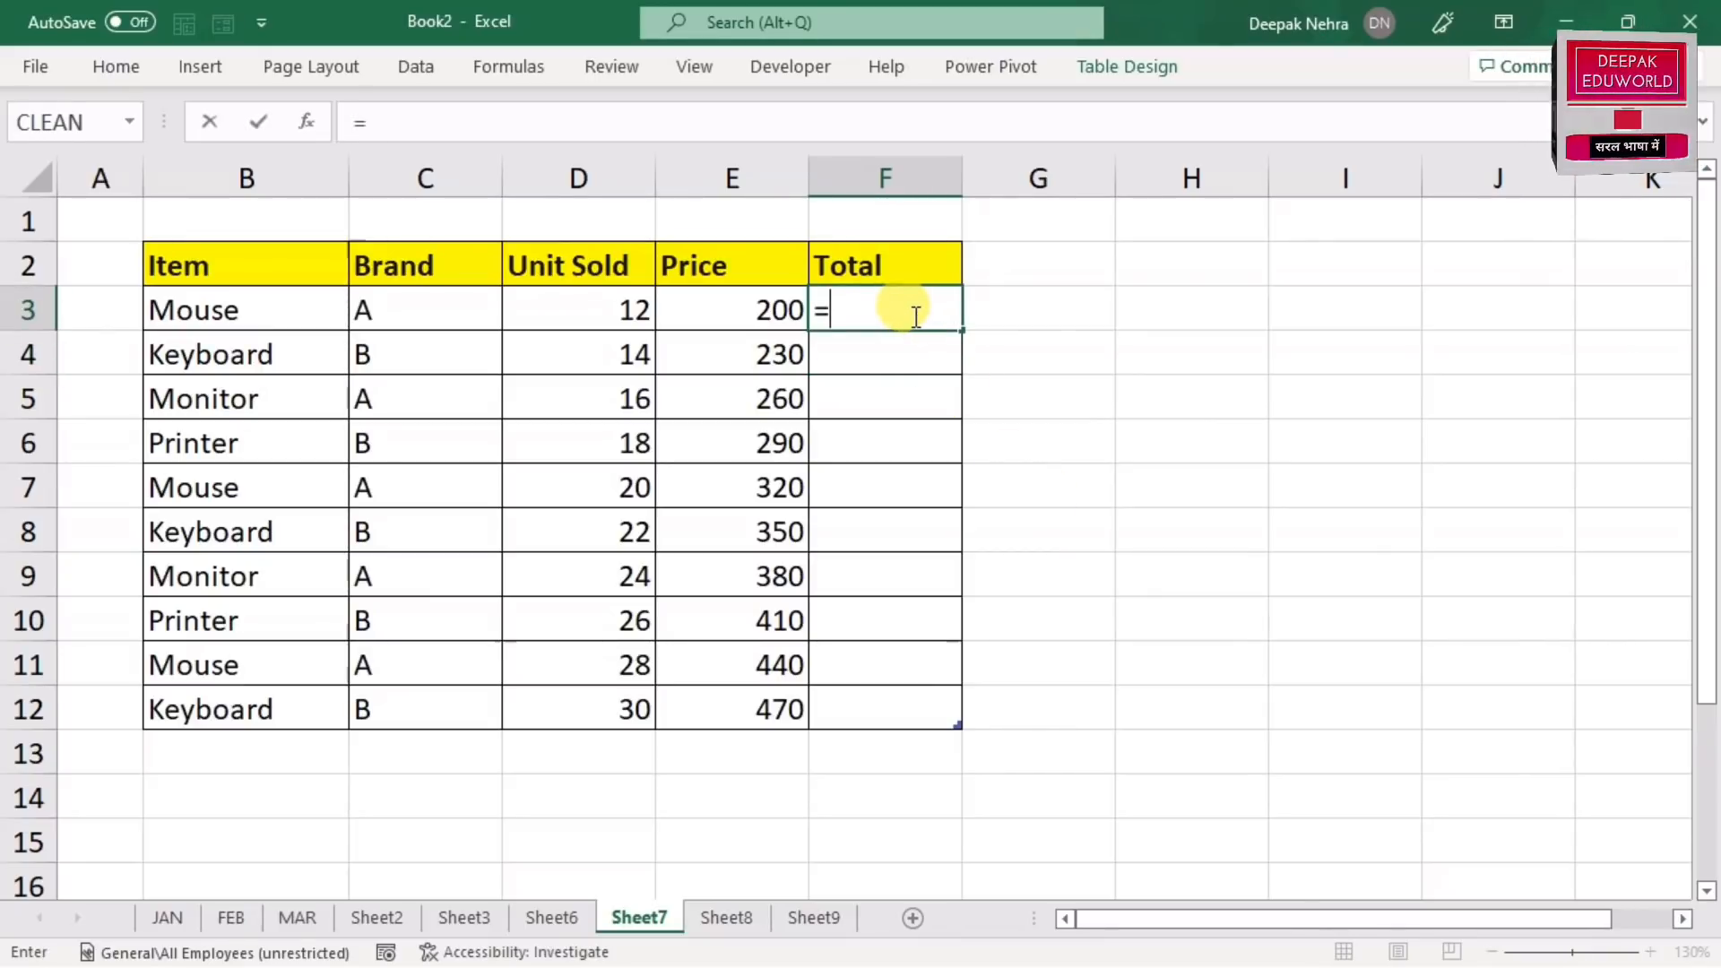
pyautogui.press('Left')
pyautogui.press('Left')
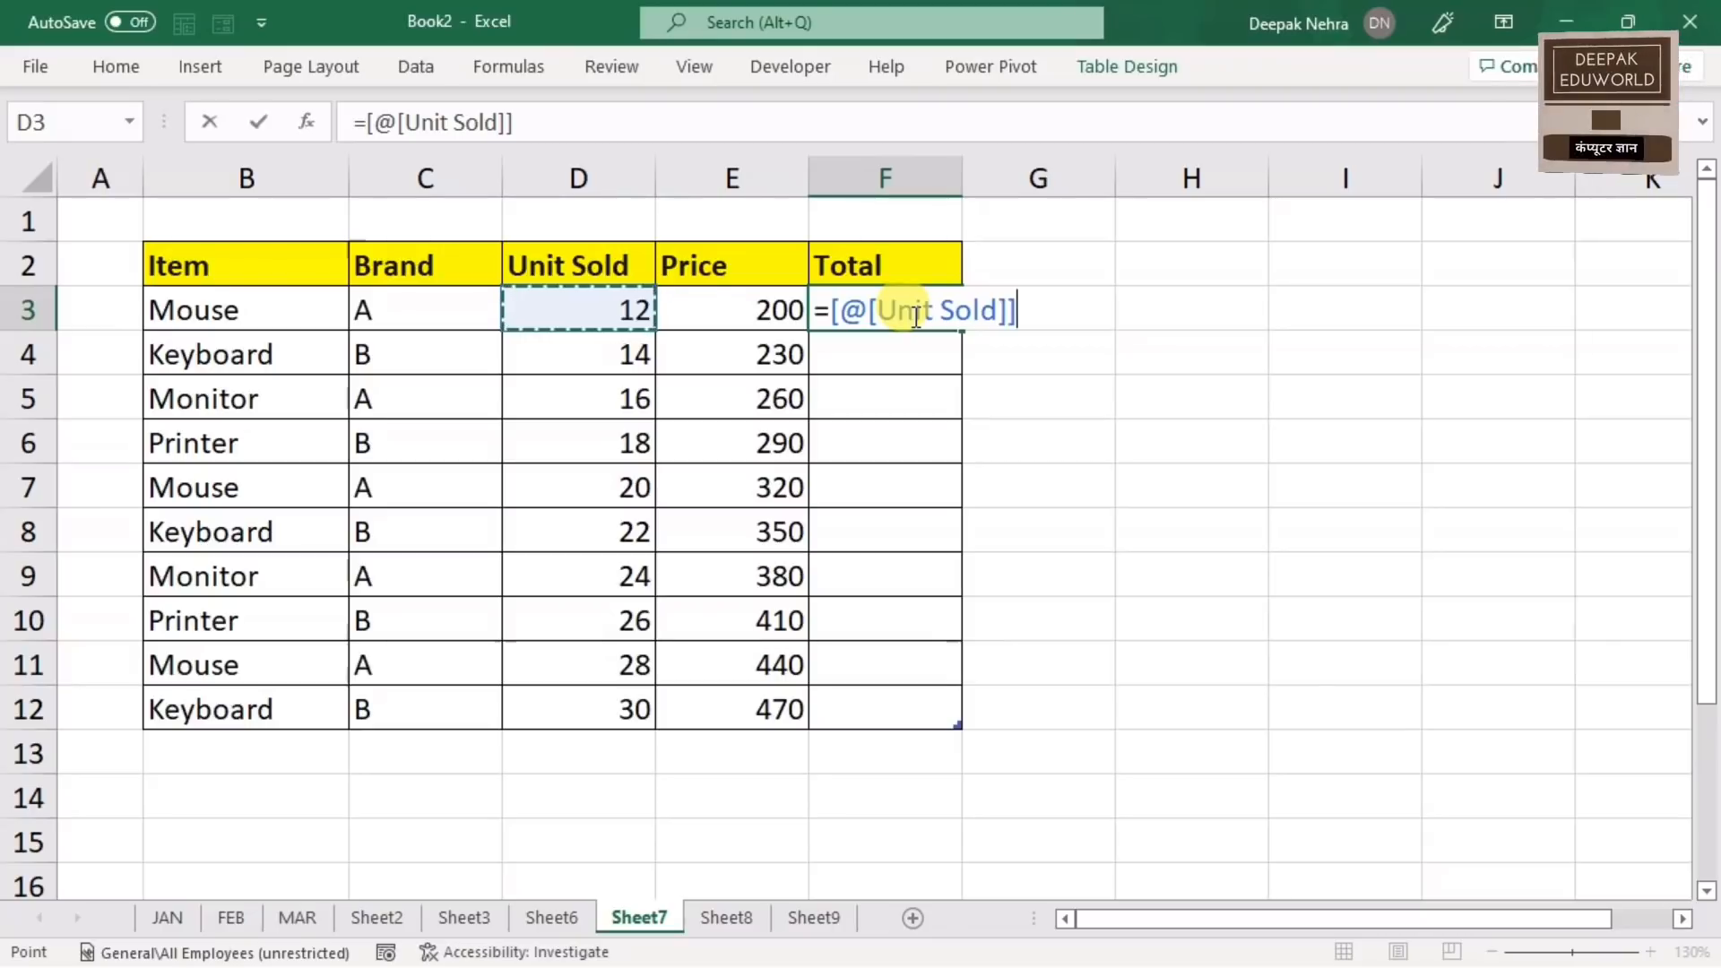
pyautogui.write('*')
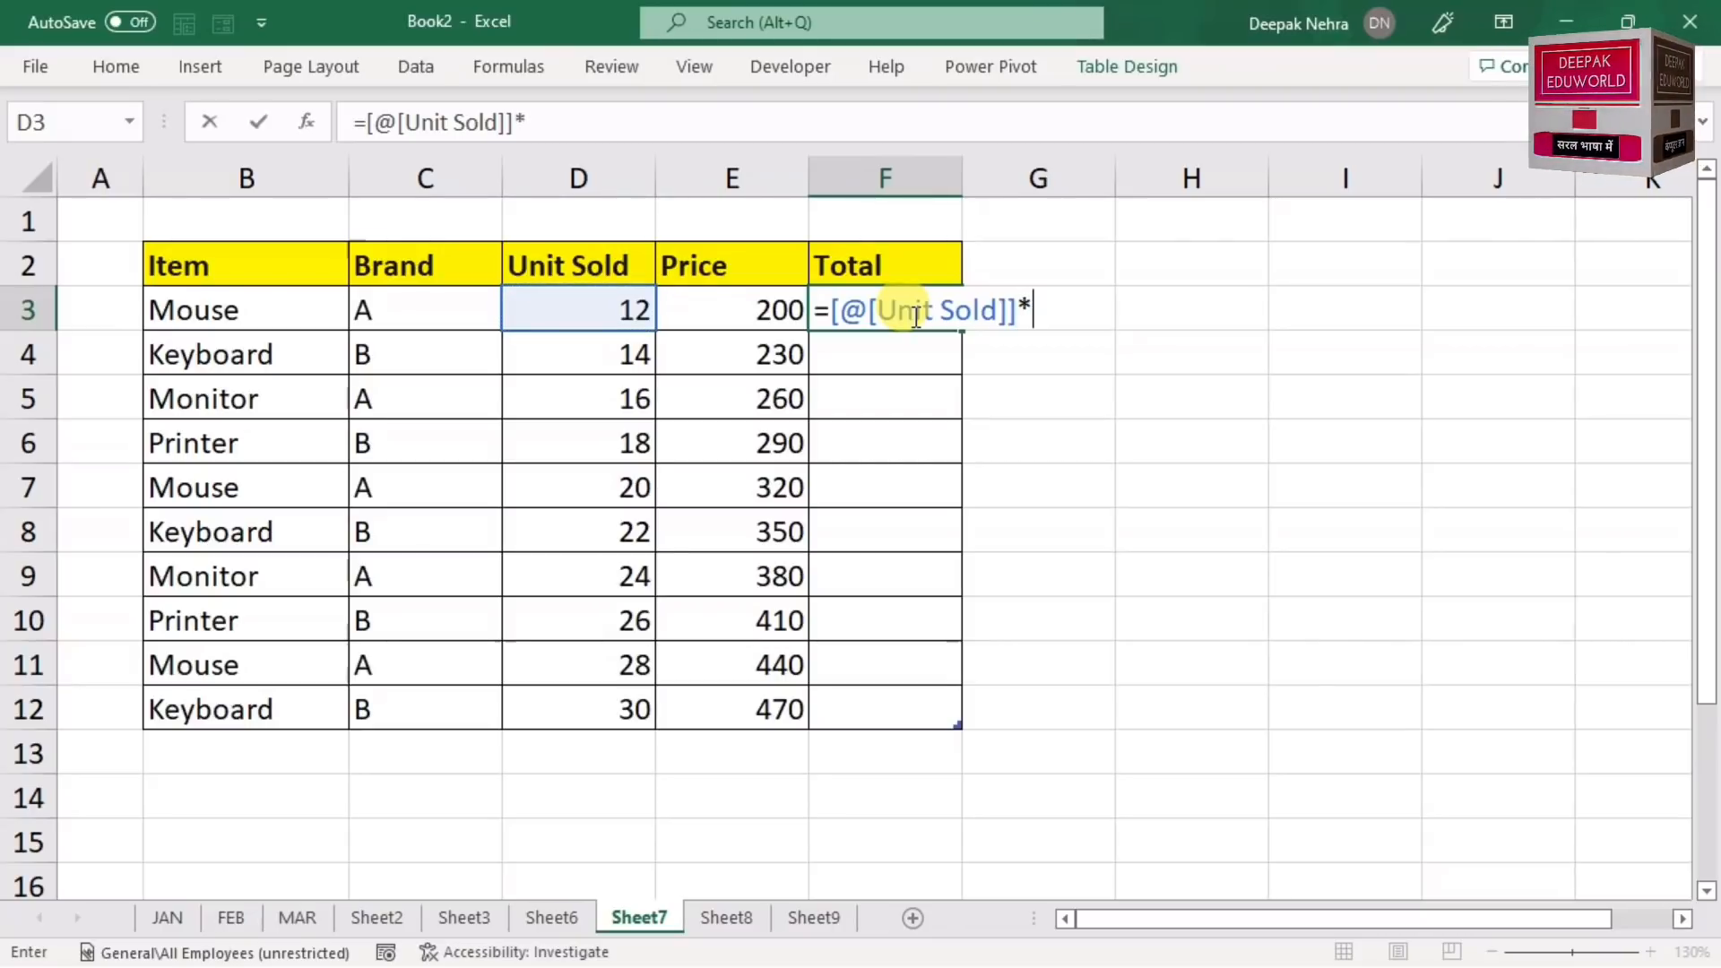
pyautogui.press('Left')
pyautogui.press('Return')
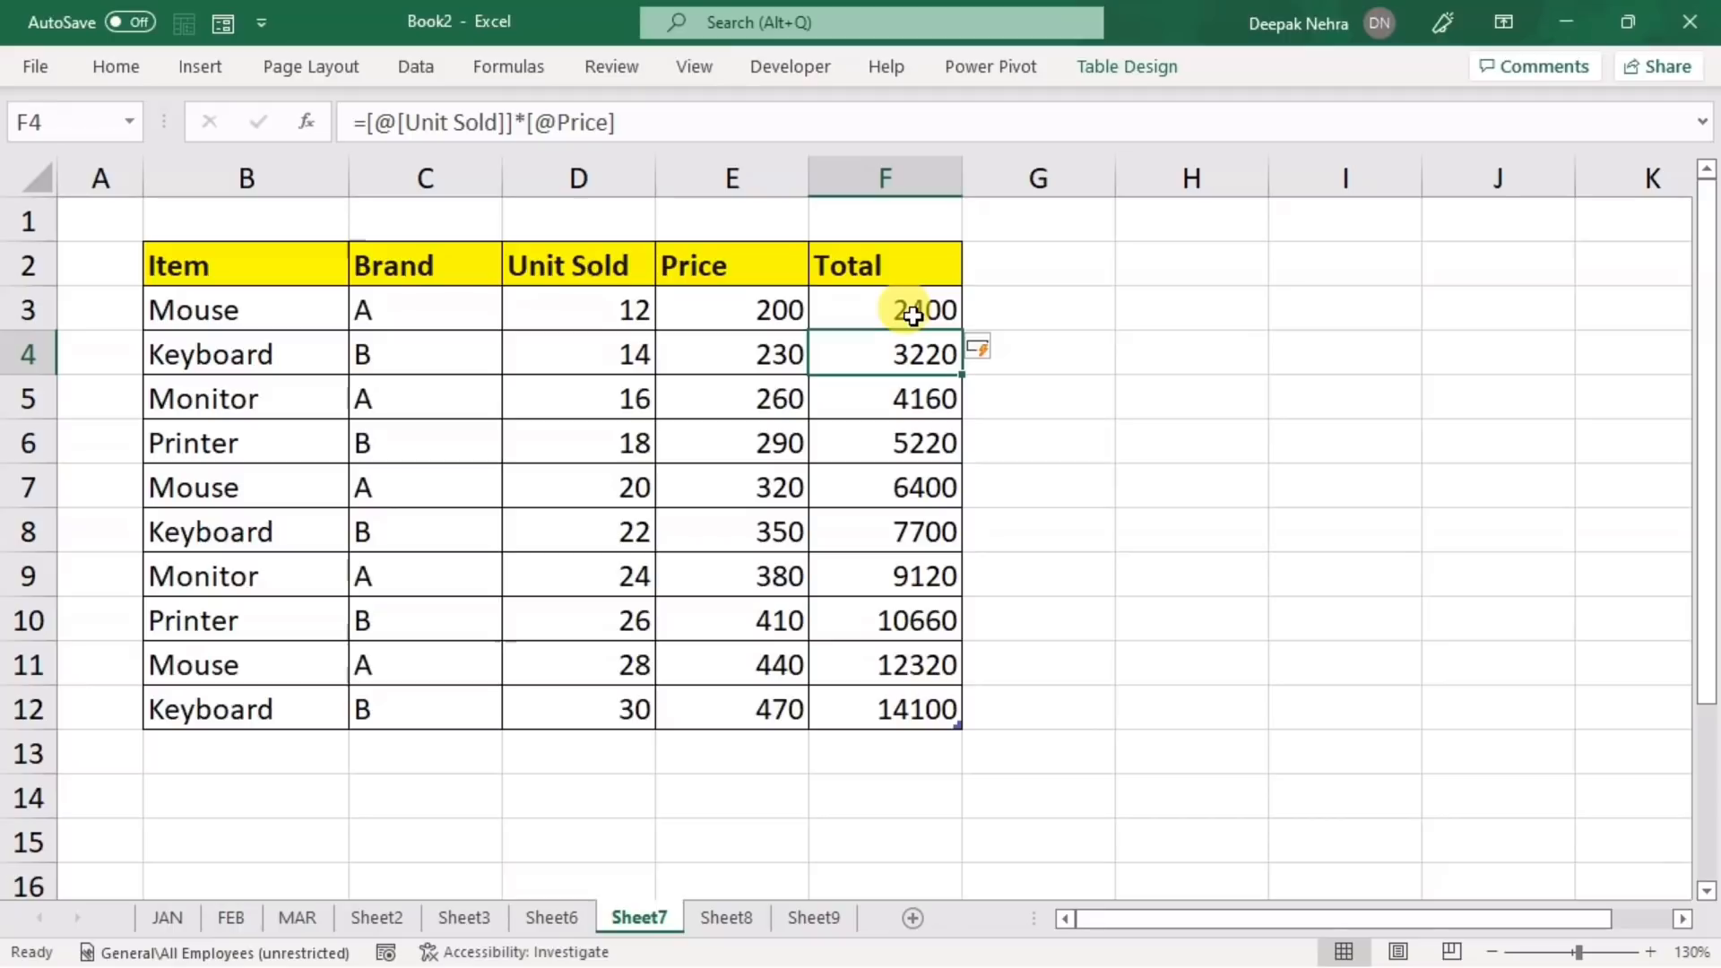
pyautogui.click(991, 262)
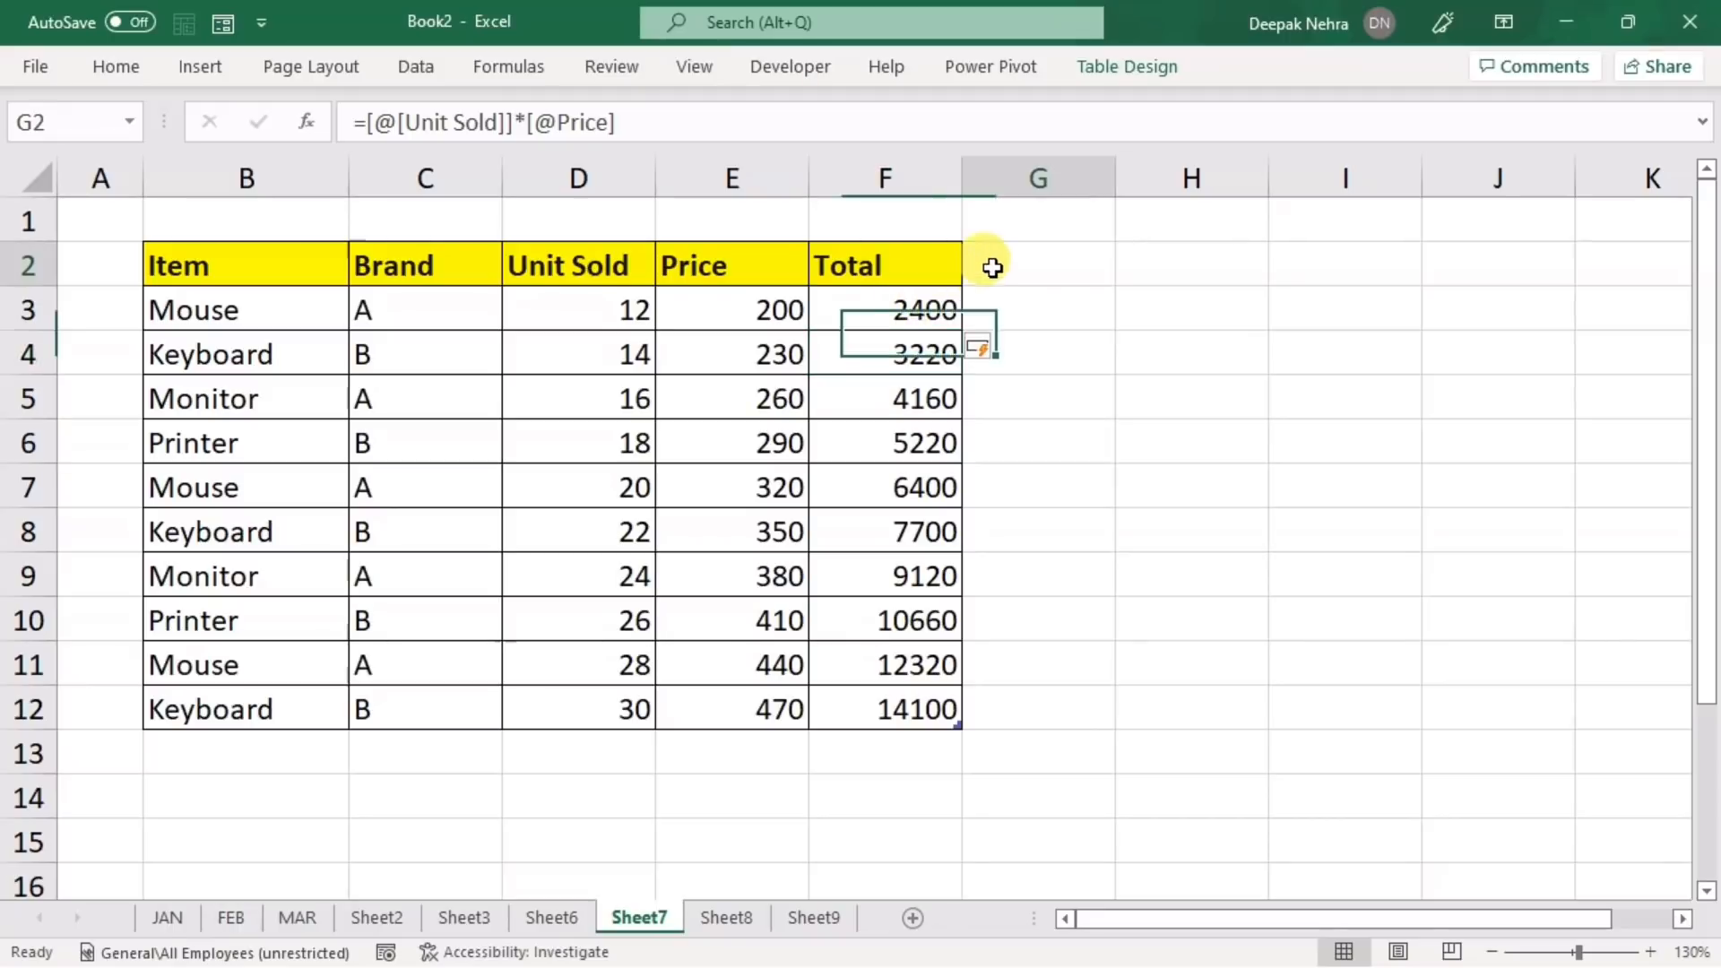
# - Add an aver. column heading in G2 and fill the column by entering =AVERAGE(Table19[@[Unit Sold]:[Total]]) in G3
pyautogui.write('aver.')
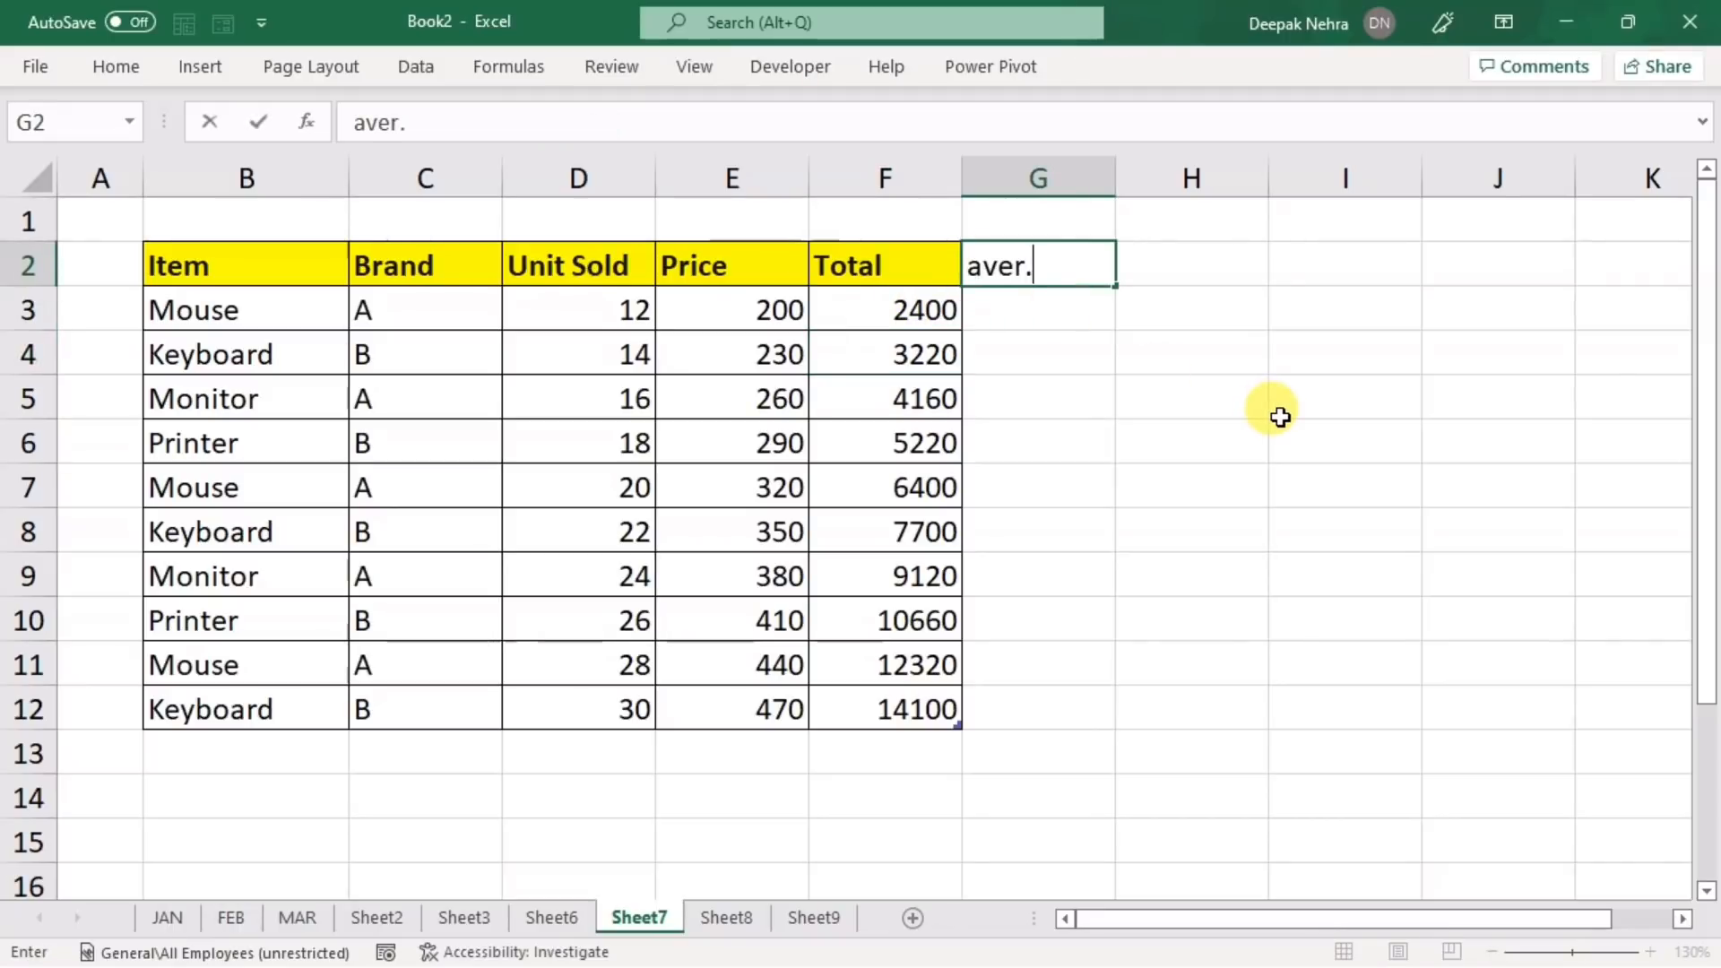
pyautogui.press('Return')
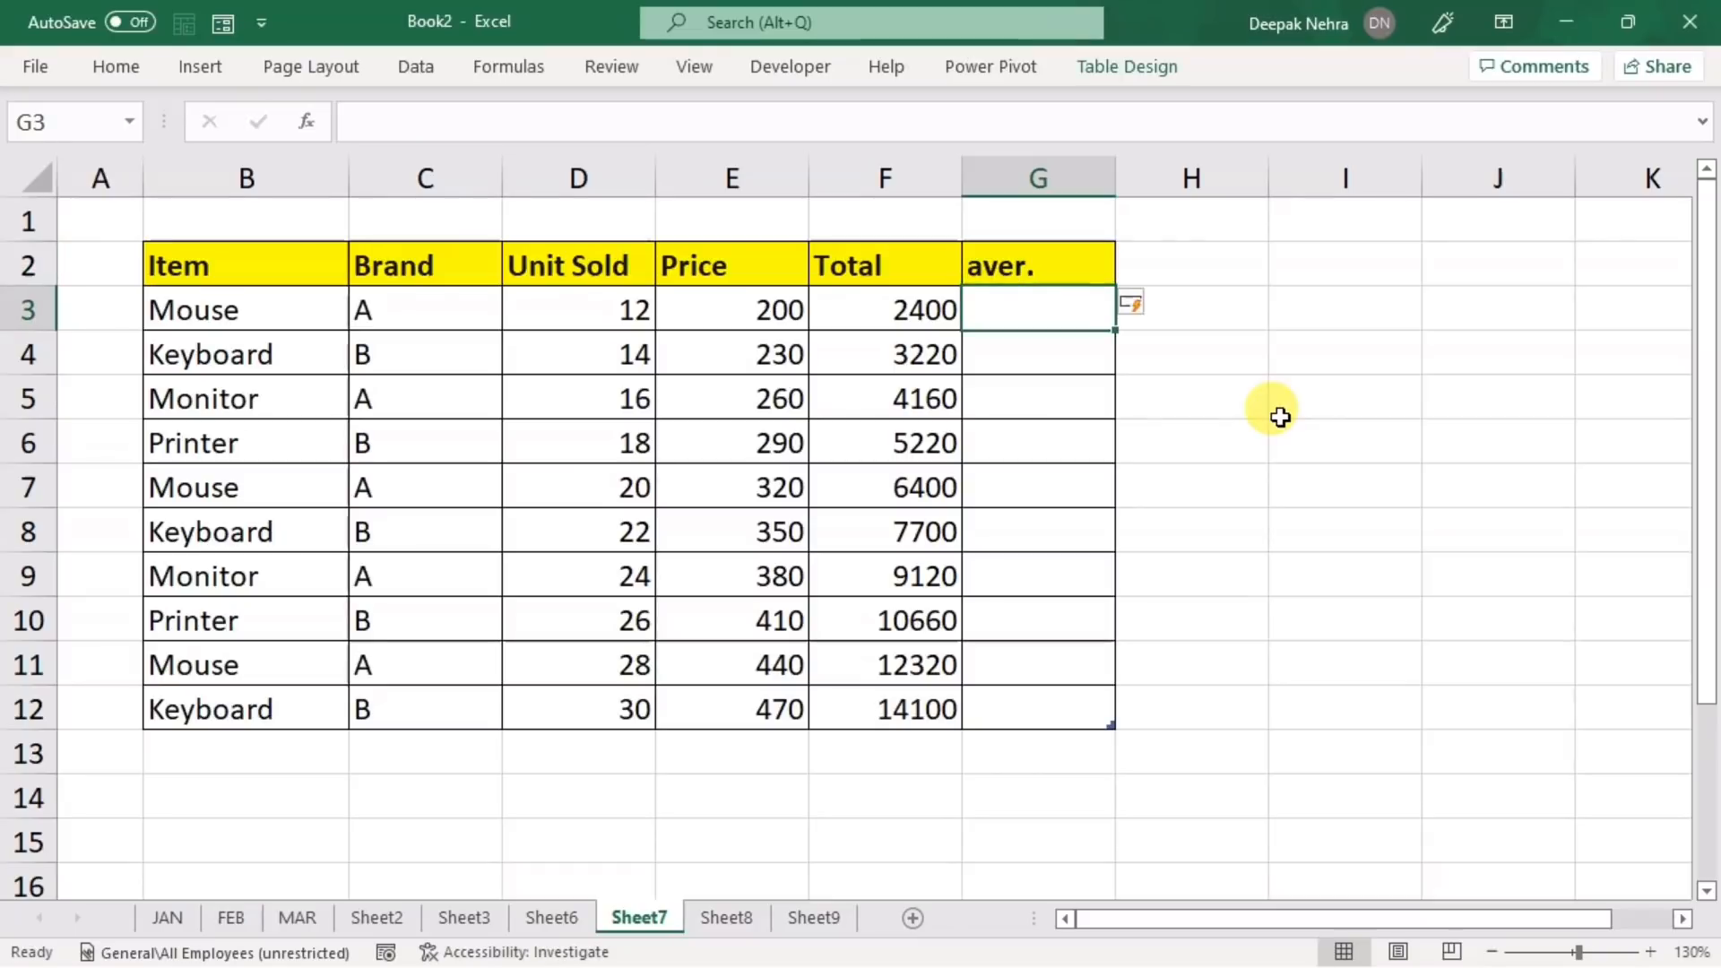
pyautogui.write('=')
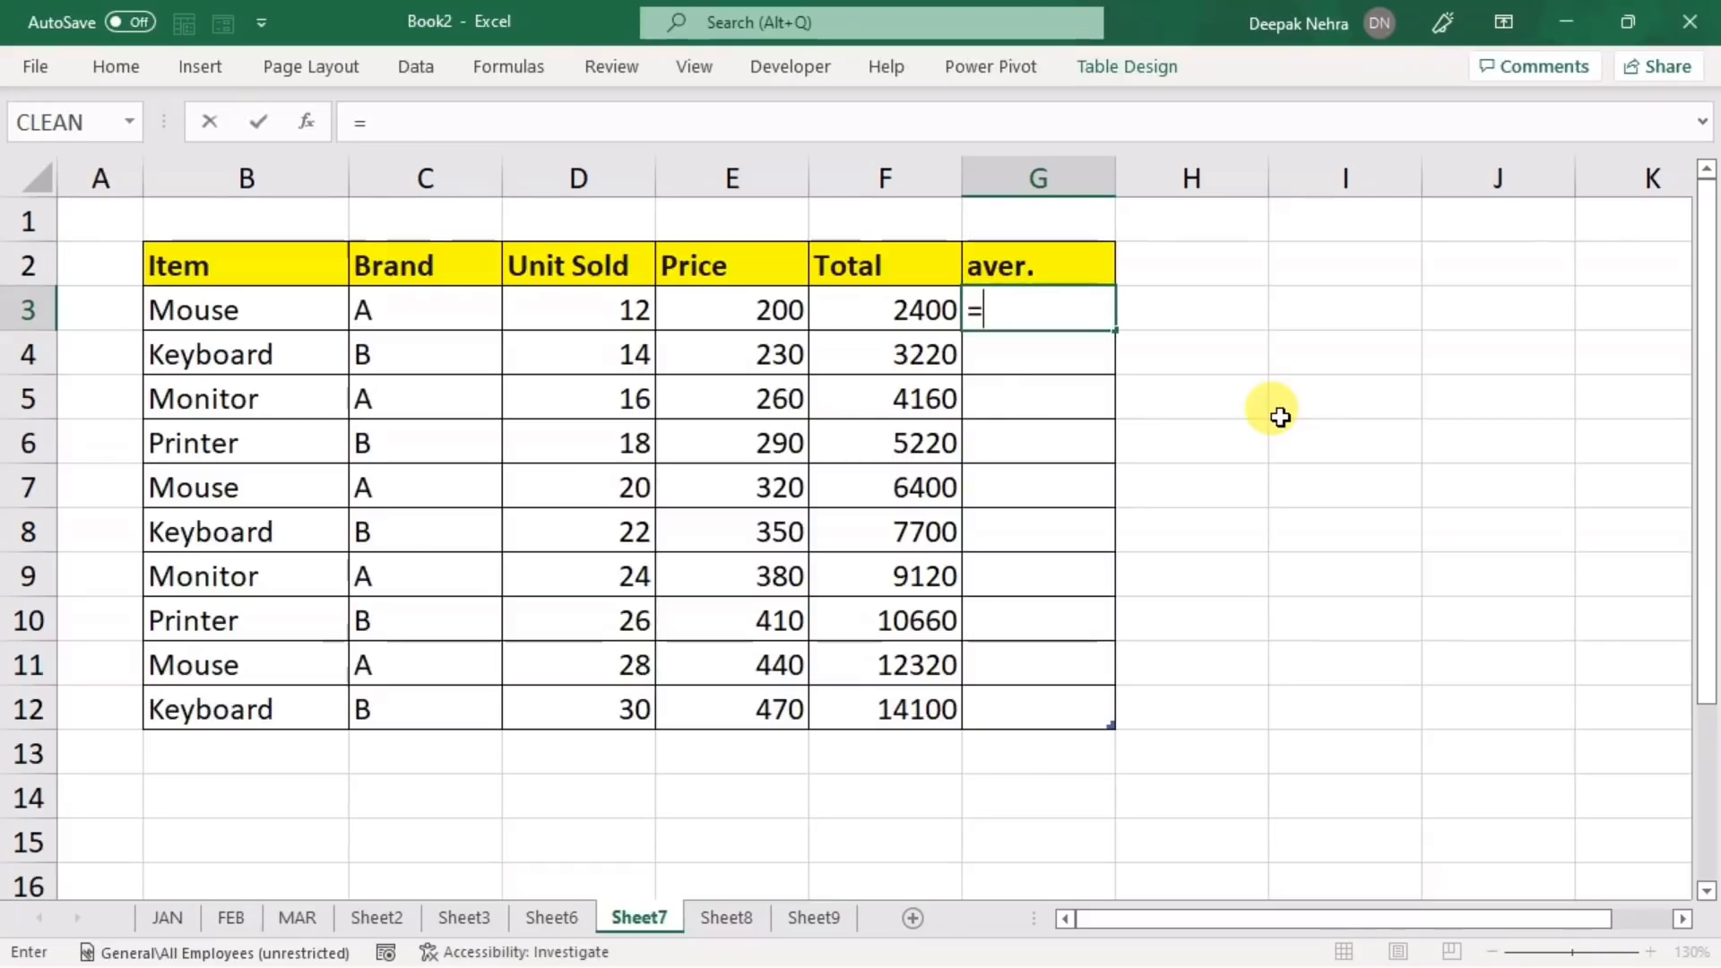
pyautogui.write('aver')
pyautogui.press('Tab')
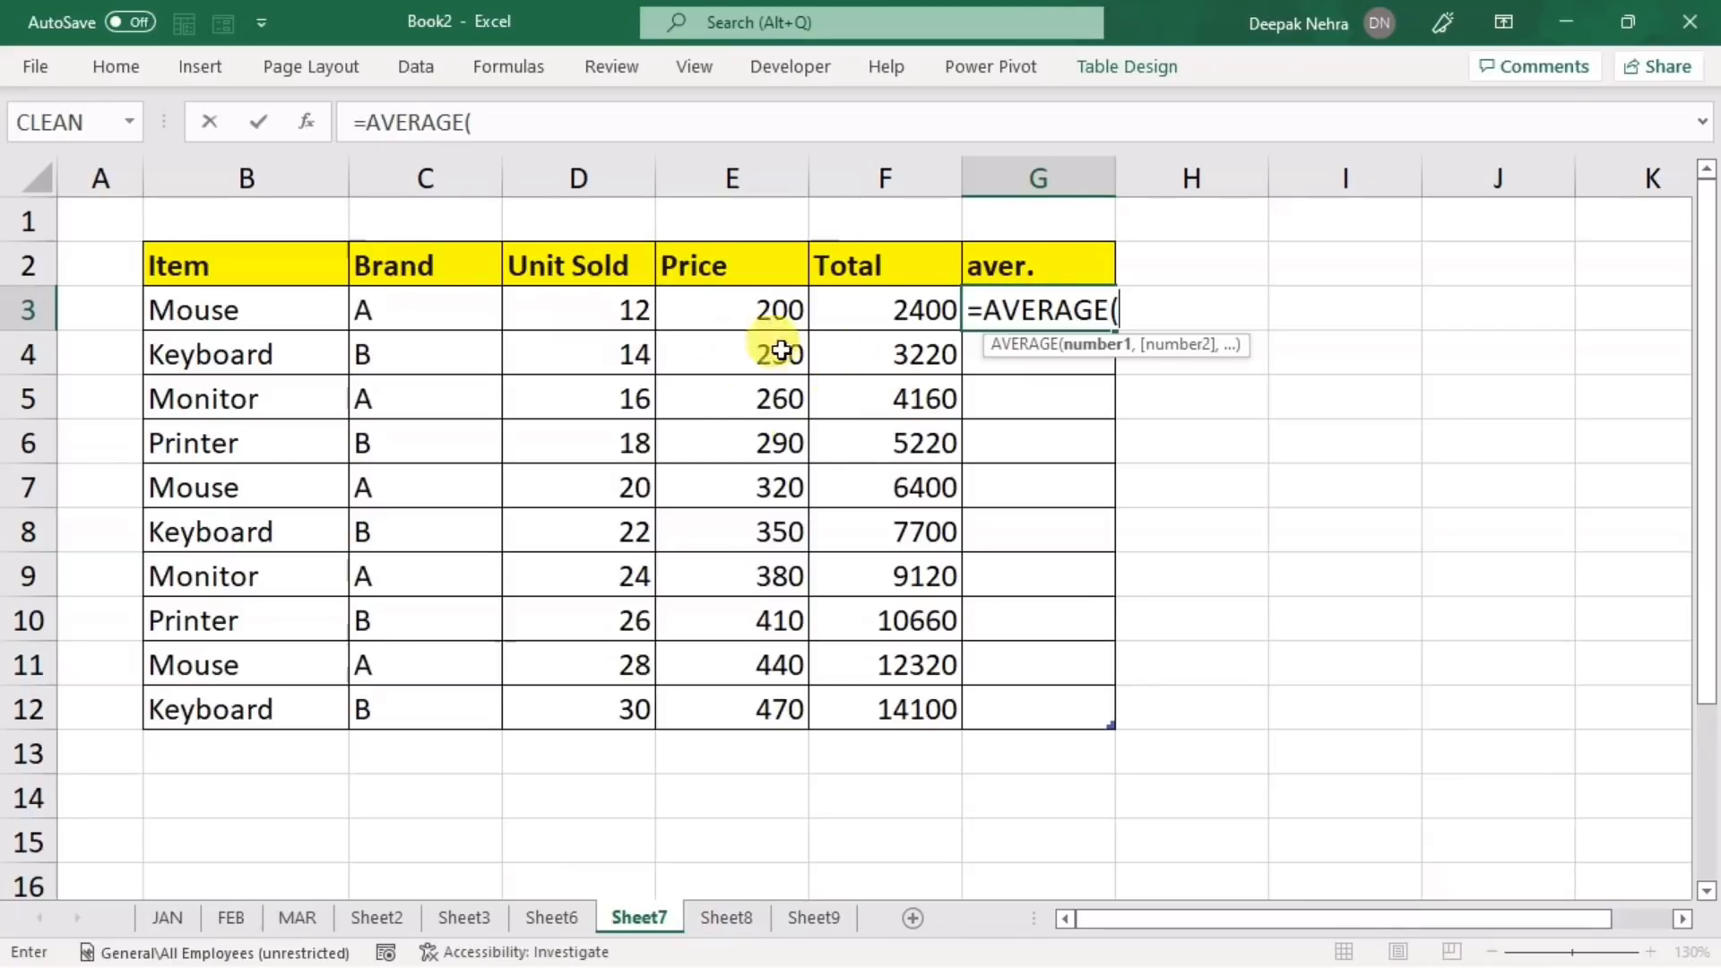
pyautogui.click(603, 305)
pyautogui.moveTo(604, 305); pyautogui.dragTo(815, 308)
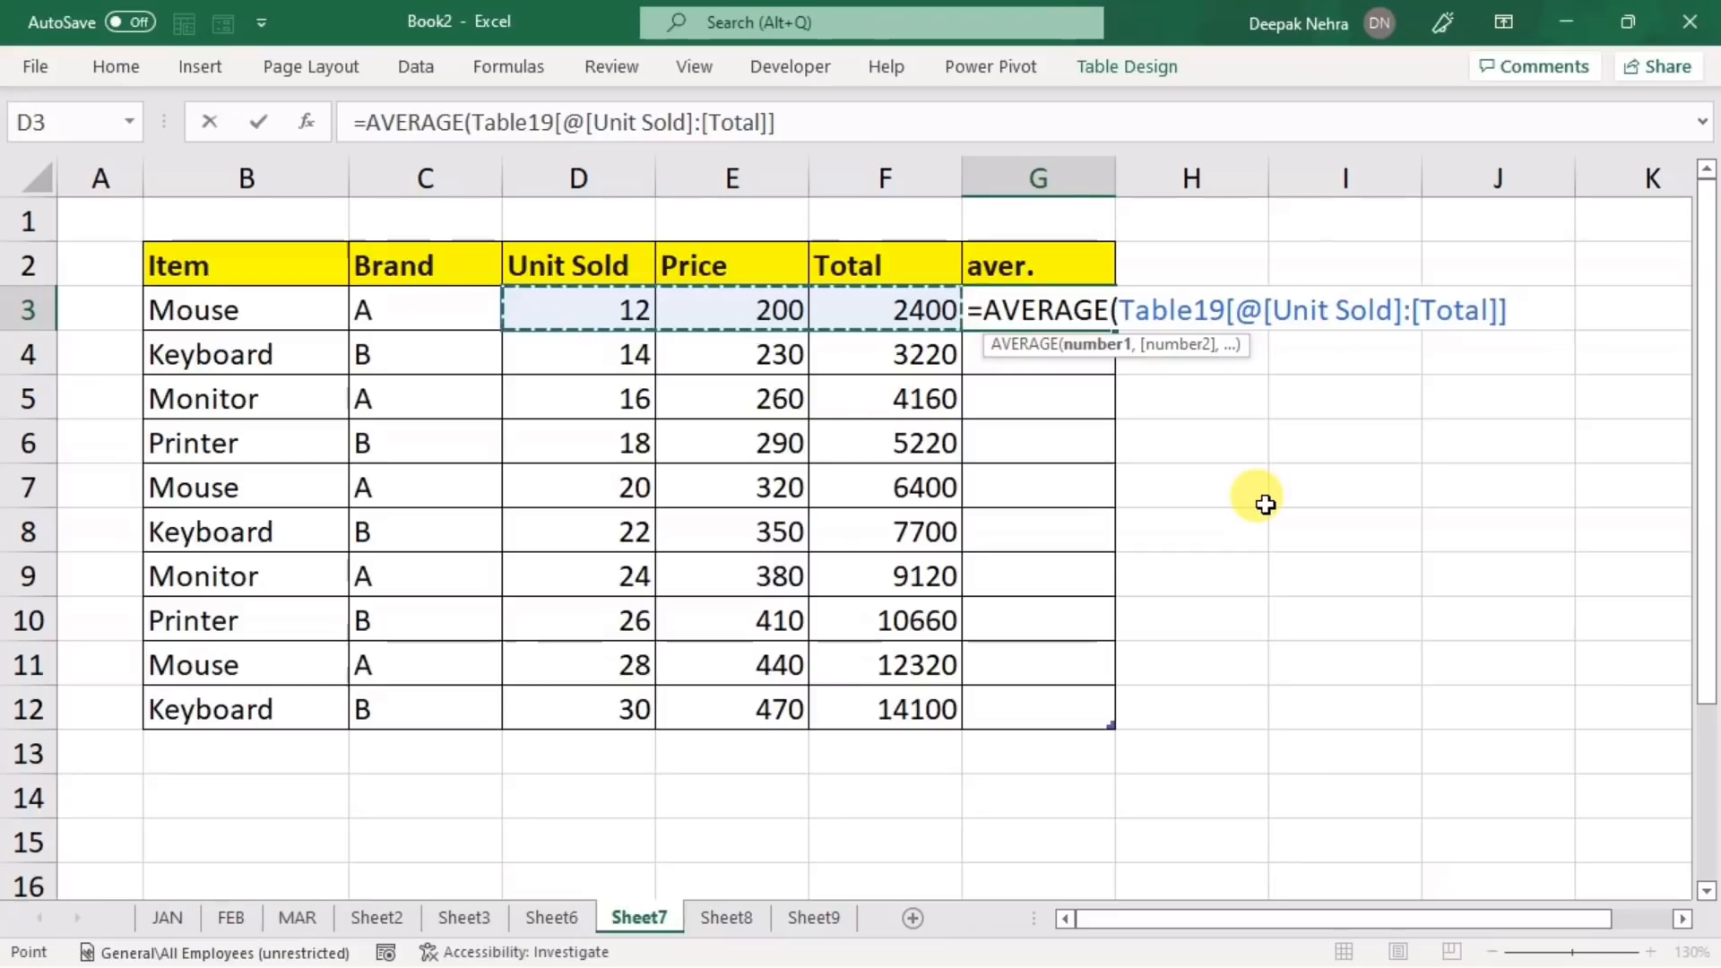
pyautogui.press('Return')
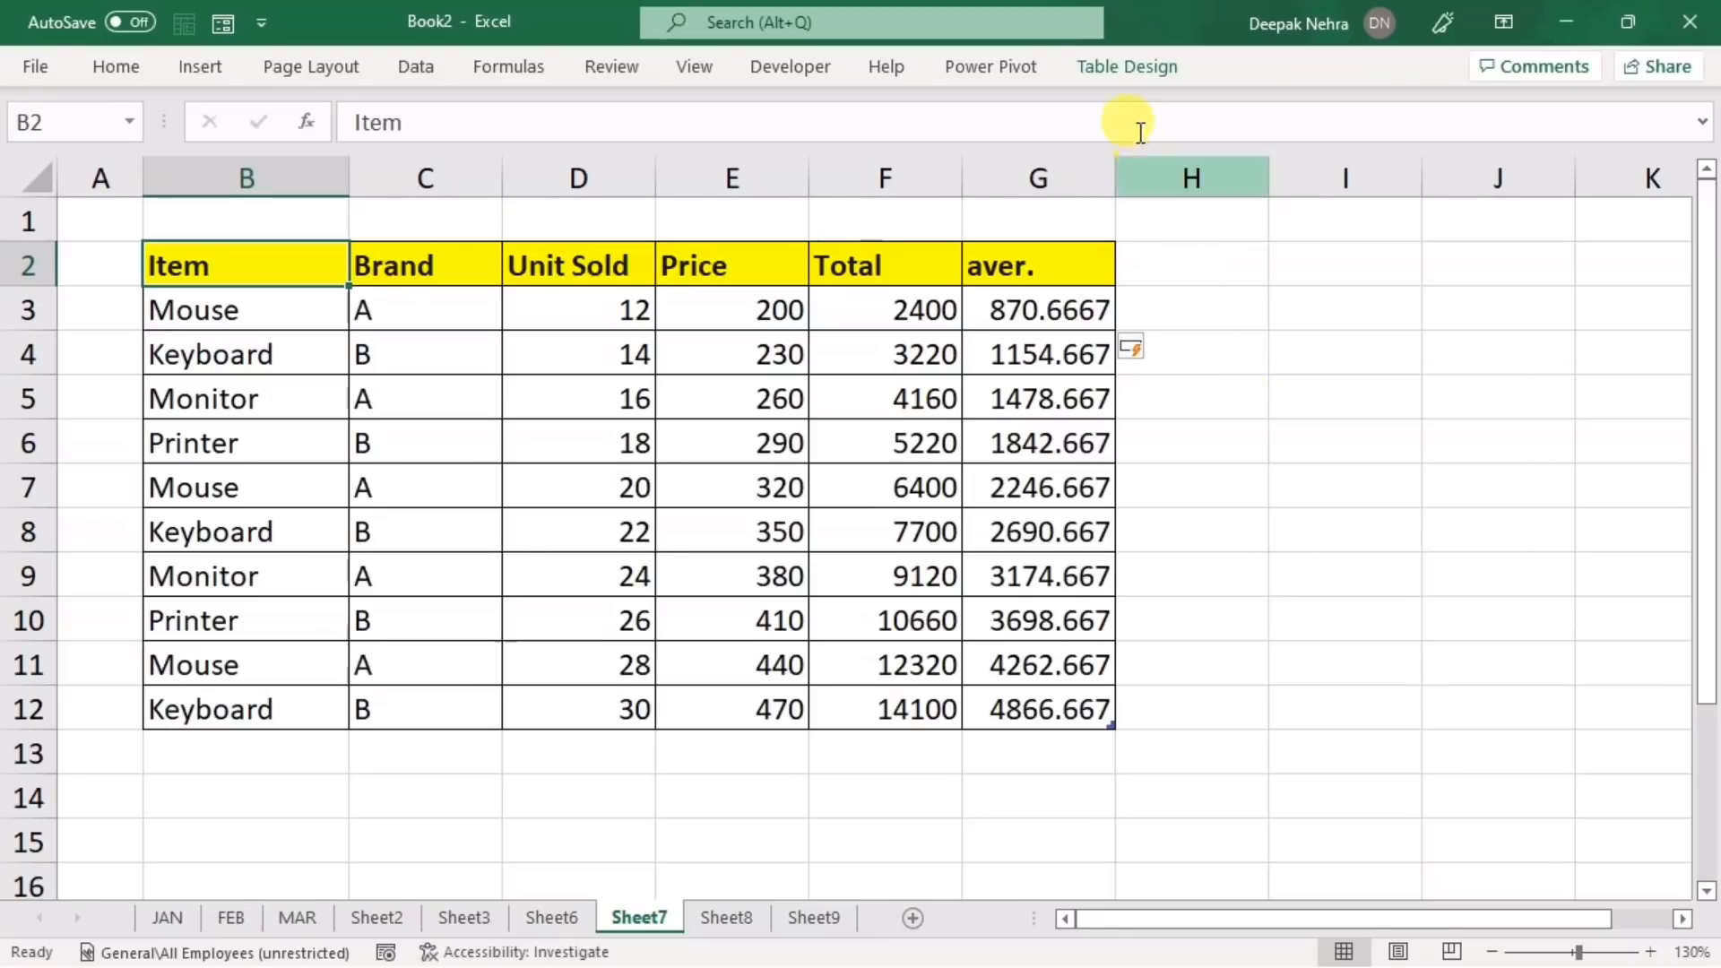
# - Apply the light green banded table style to the item table and keep the full ribbon displayed
pyautogui.click(1105, 64)
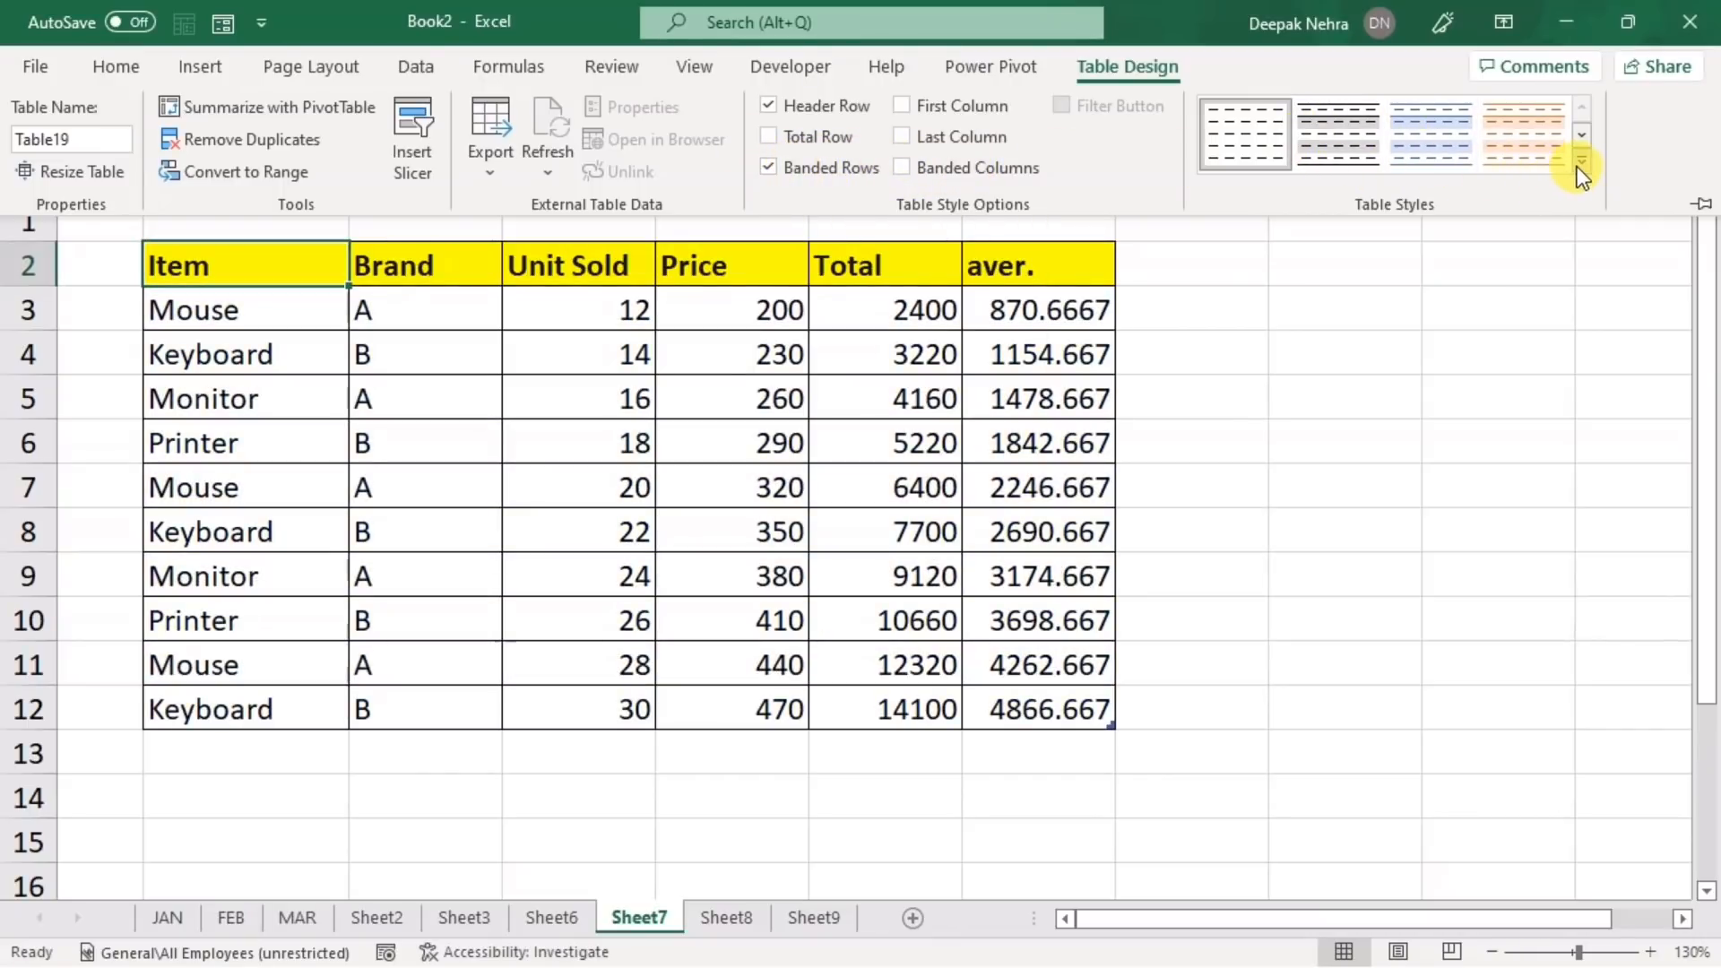
pyautogui.click(1580, 162)
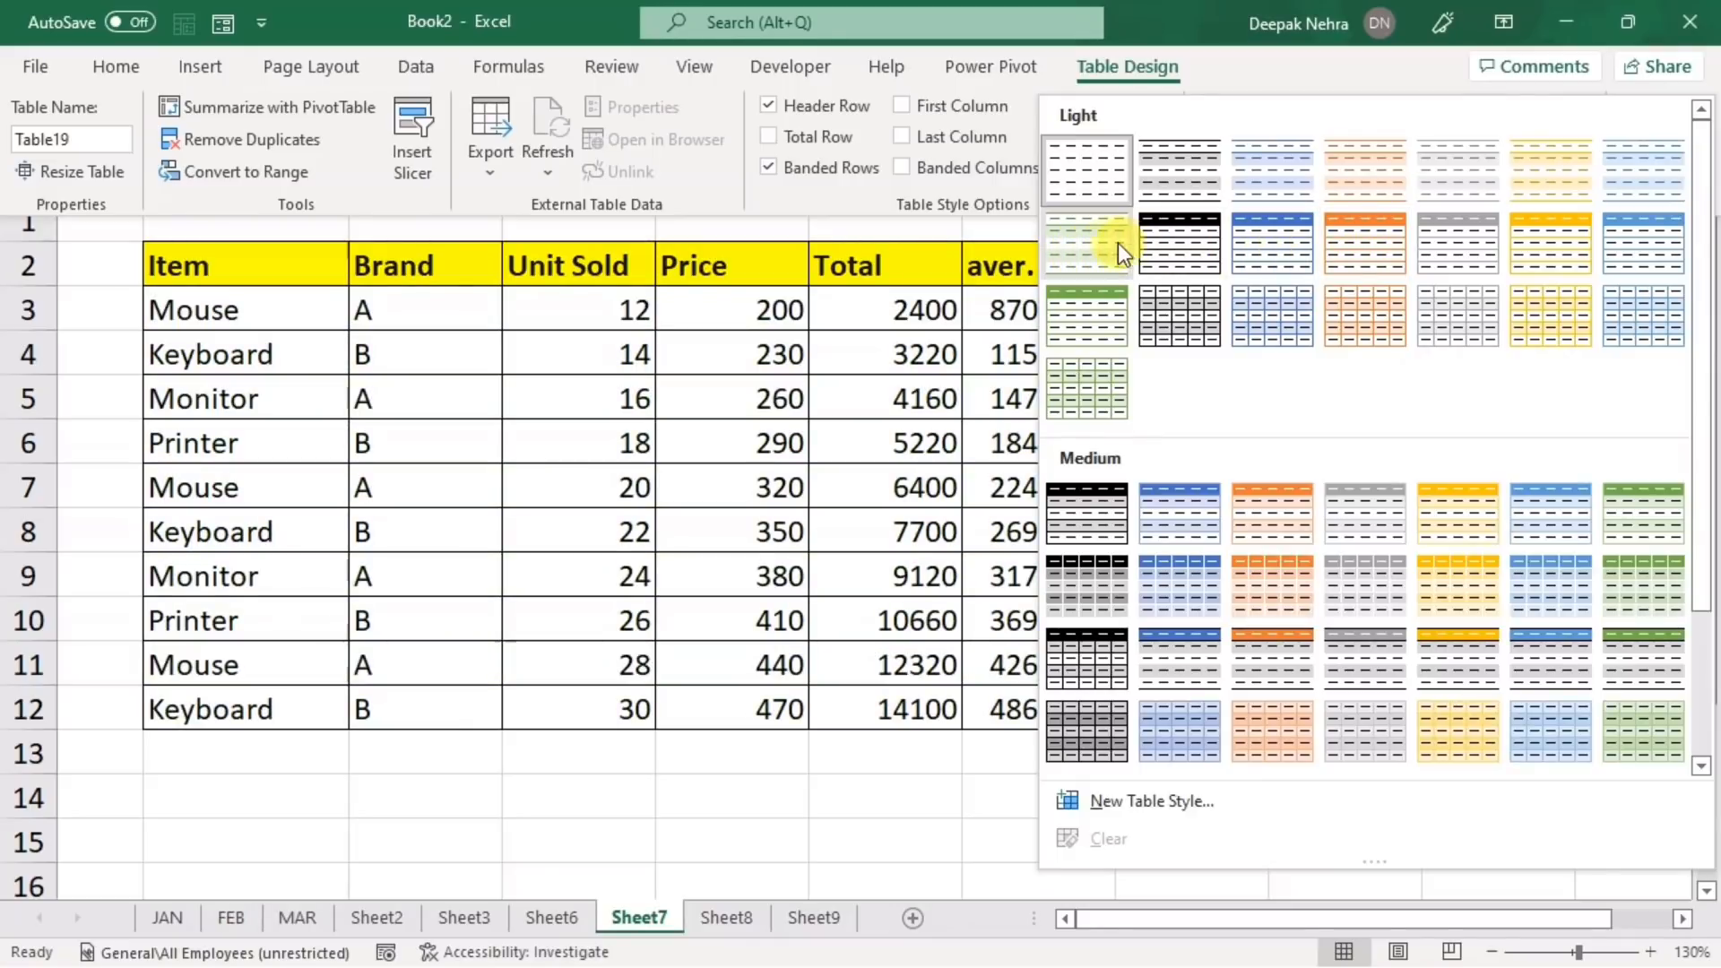
pyautogui.click(1095, 240)
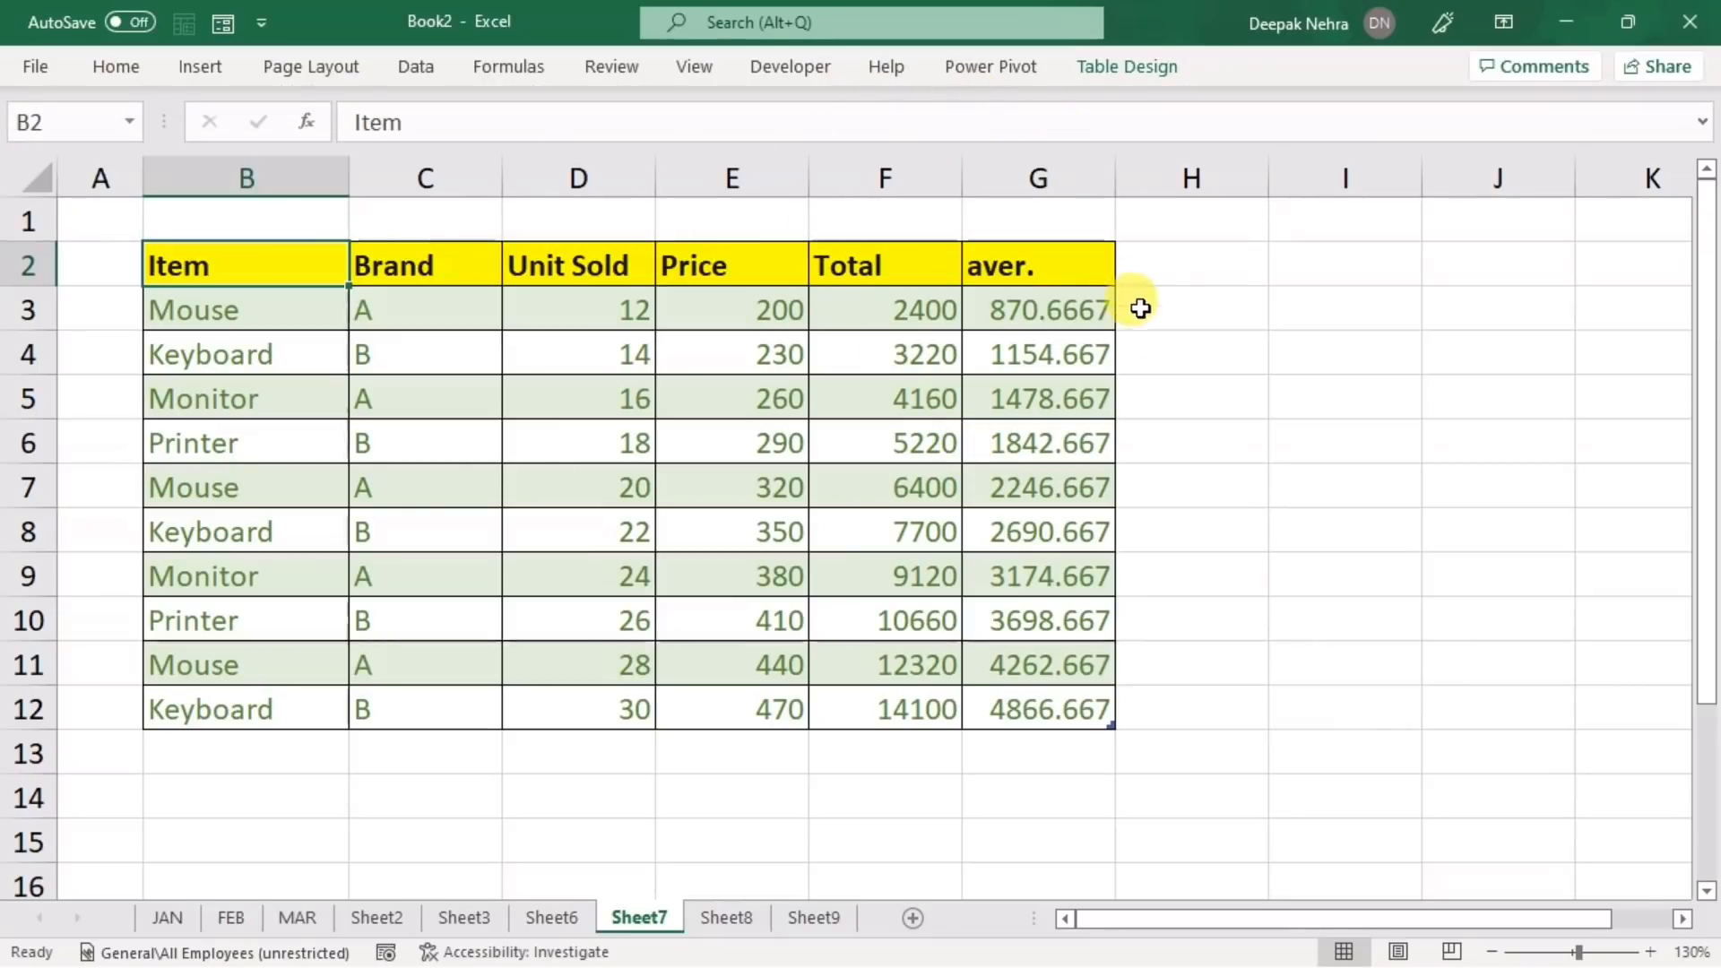
pyautogui.hotkey('ctrl', 'F1')
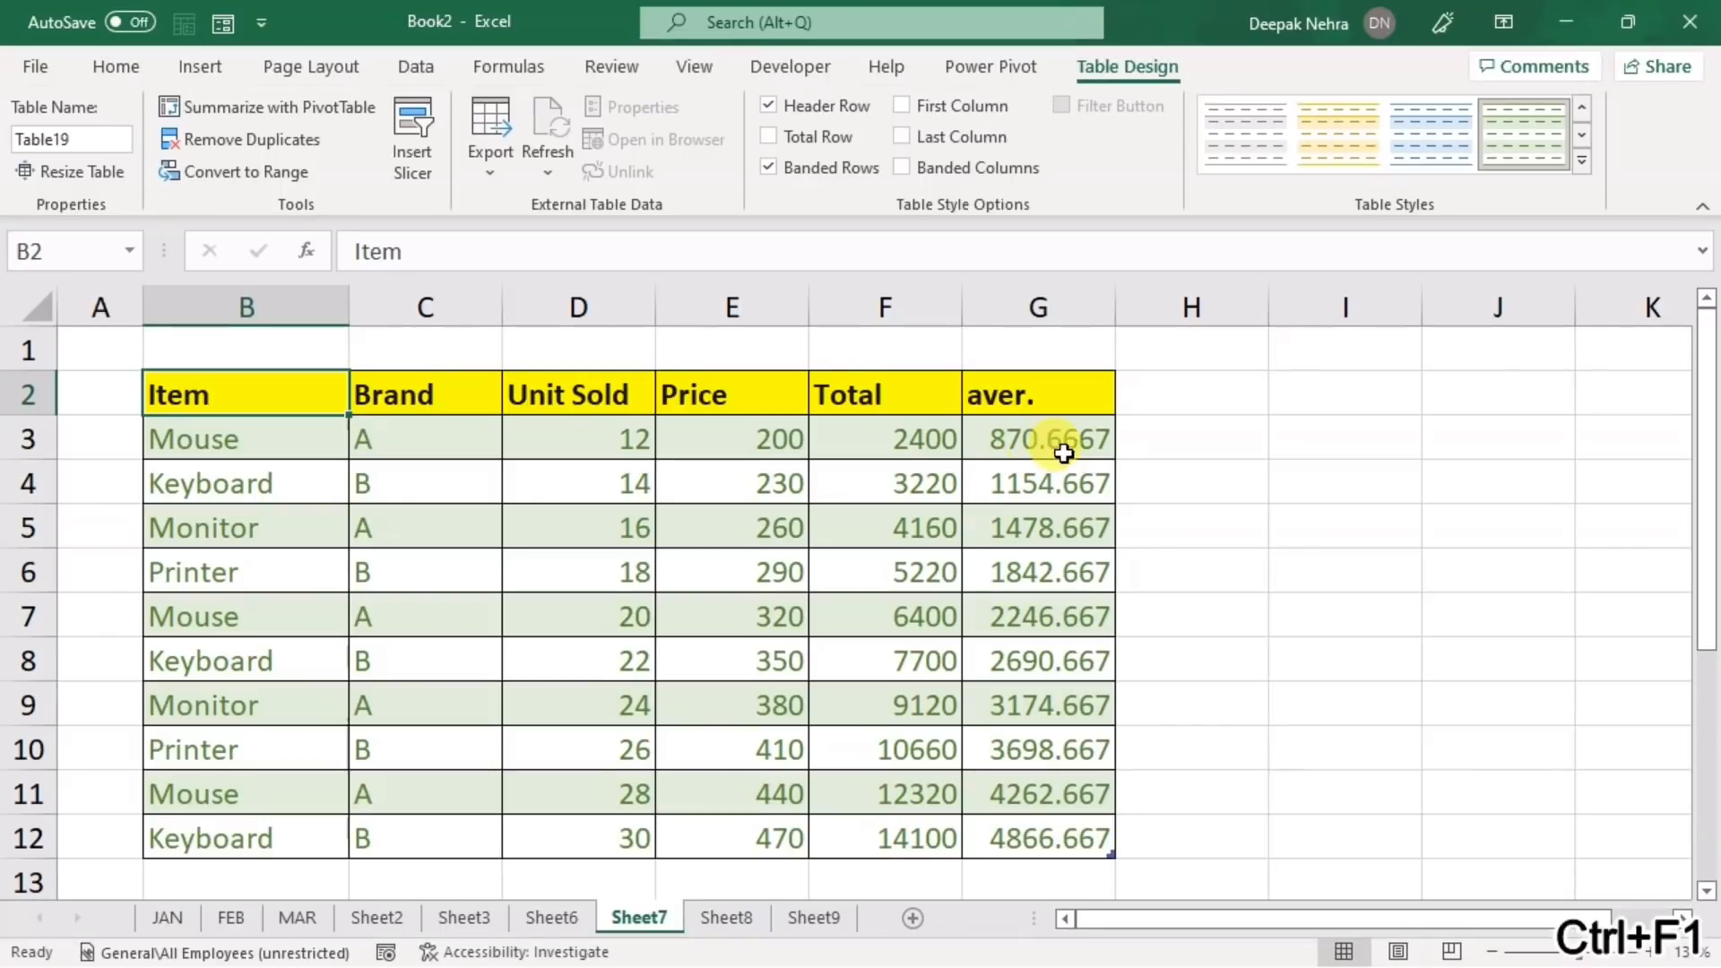
# - Turn the item table's Banded Rows option off and back on twice to compare the row shading
pyautogui.click(1132, 466)
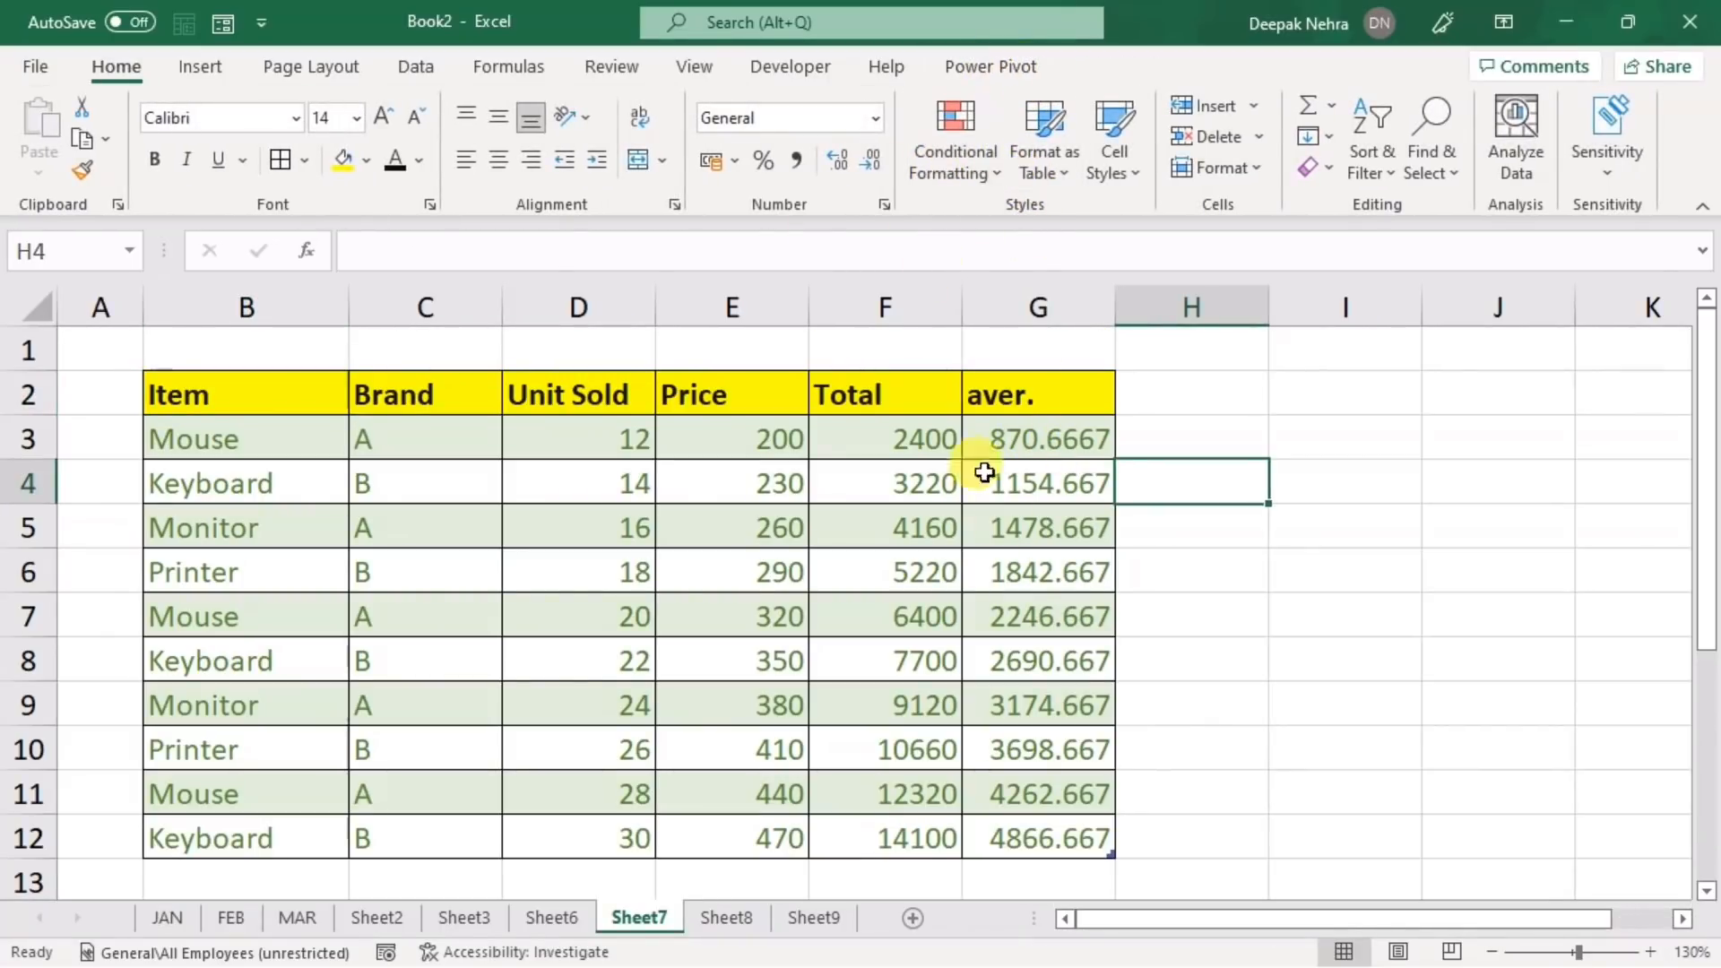
pyautogui.click(1058, 536)
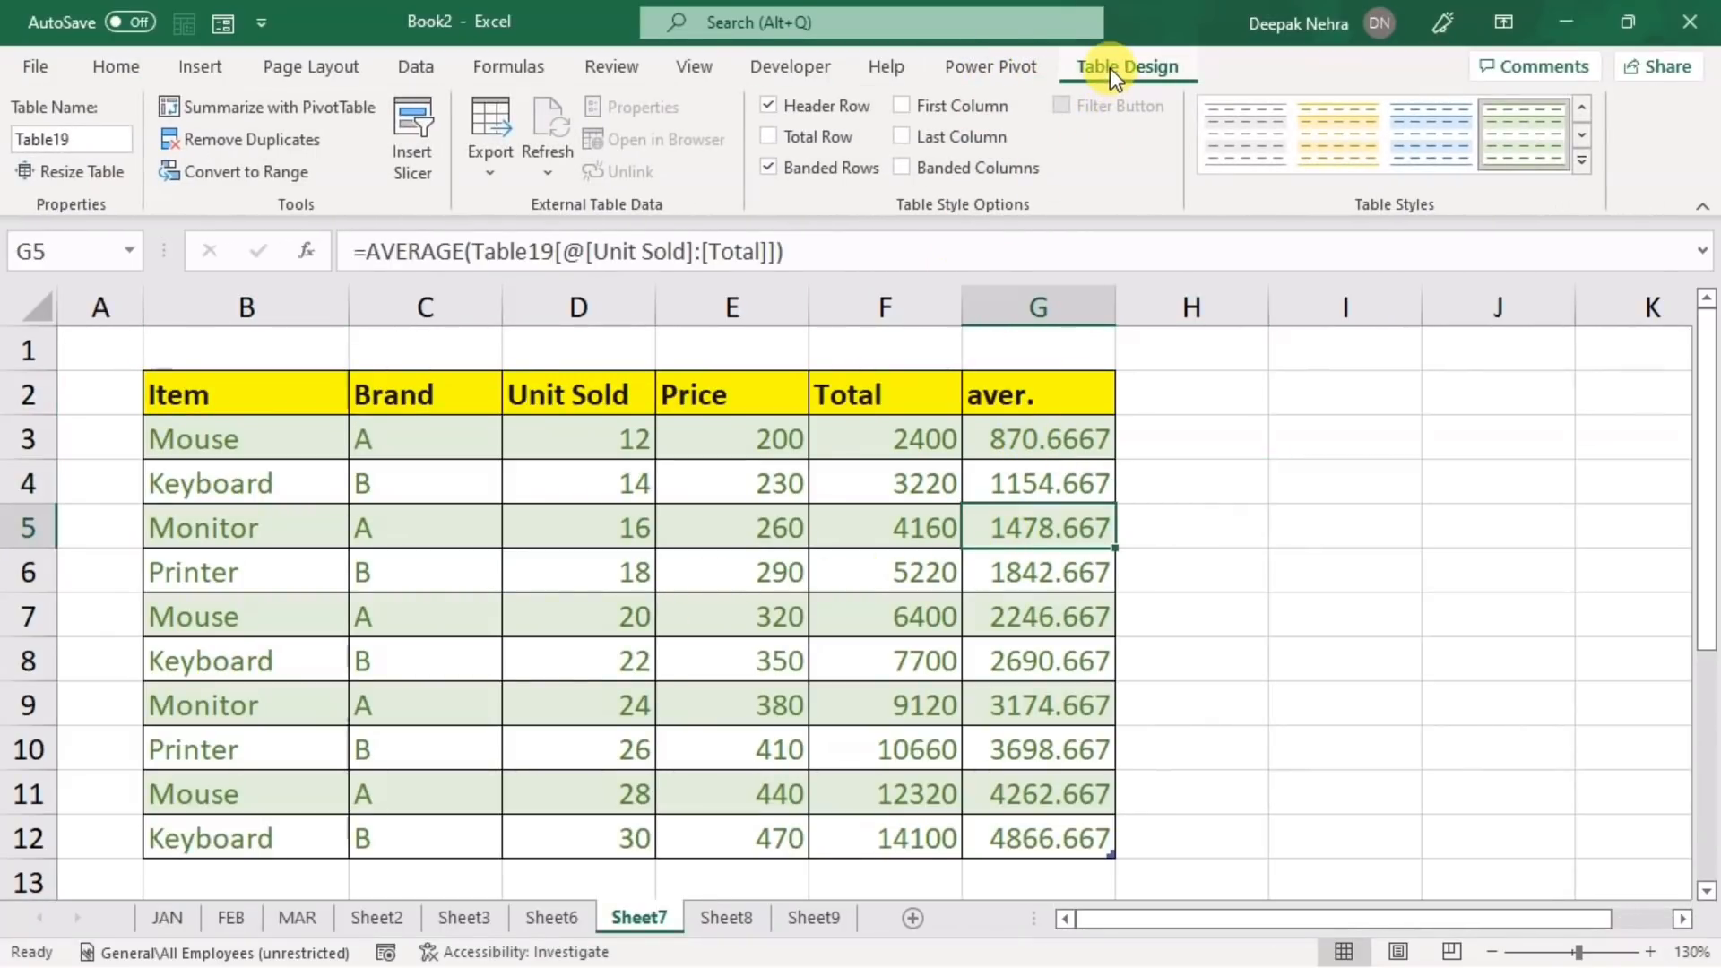
pyautogui.click(794, 170)
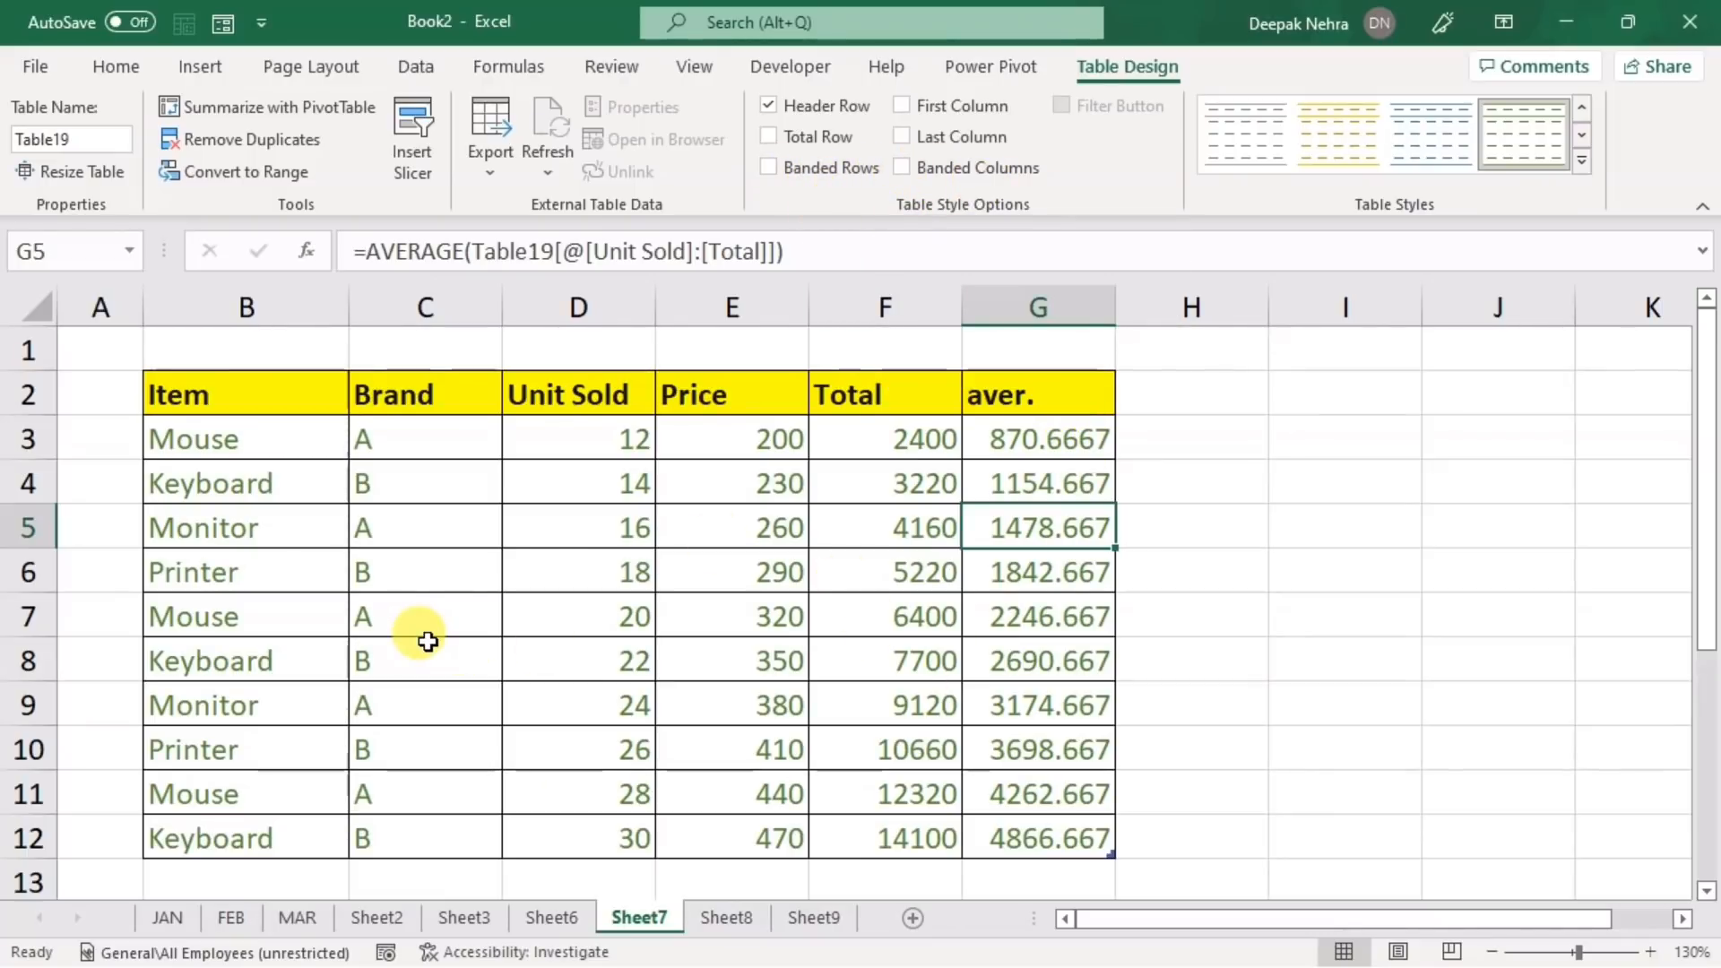
pyautogui.click(232, 618)
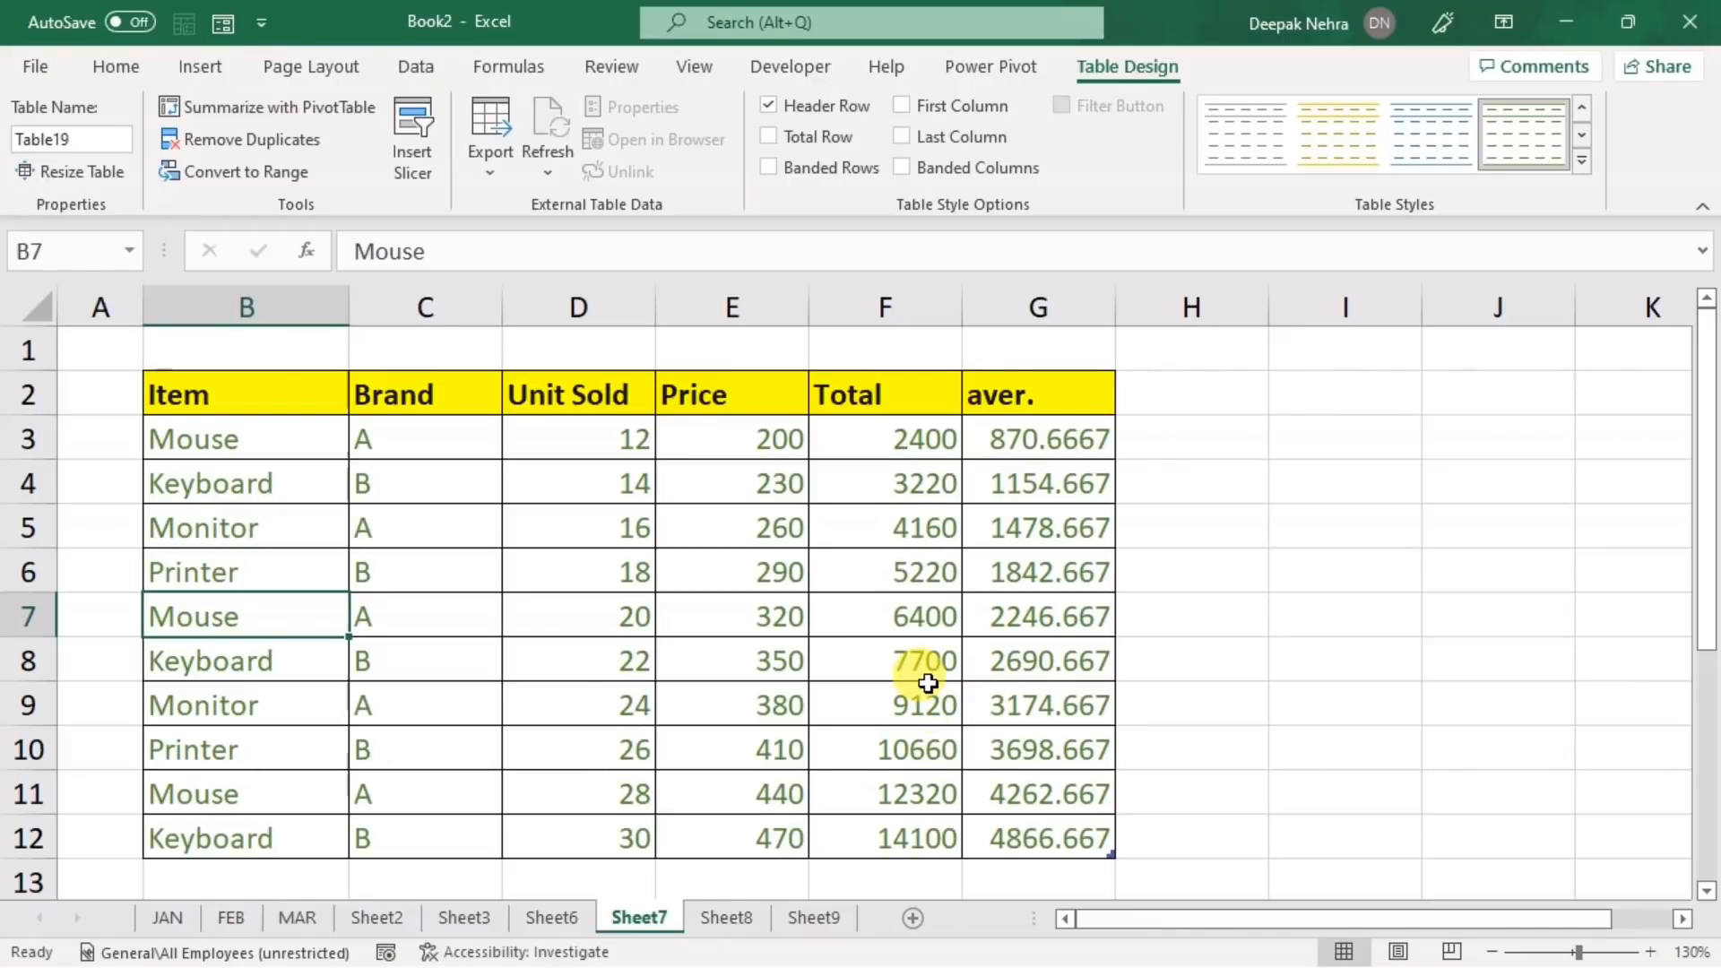
pyautogui.click(769, 169)
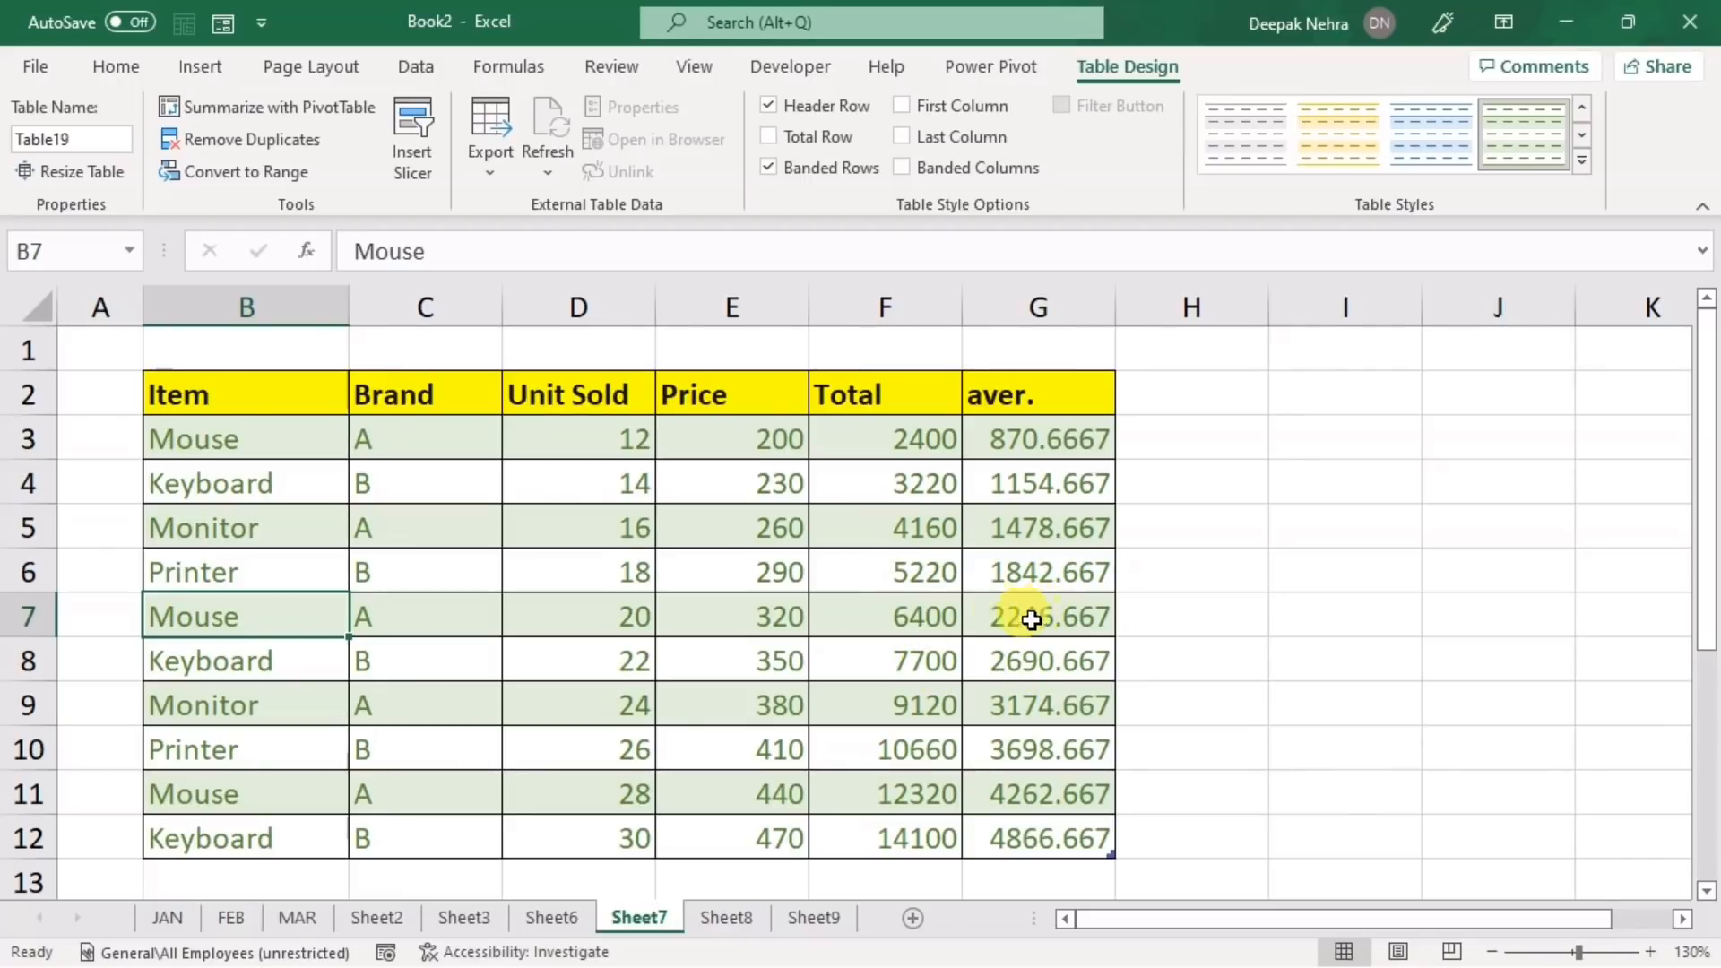
pyautogui.click(788, 169)
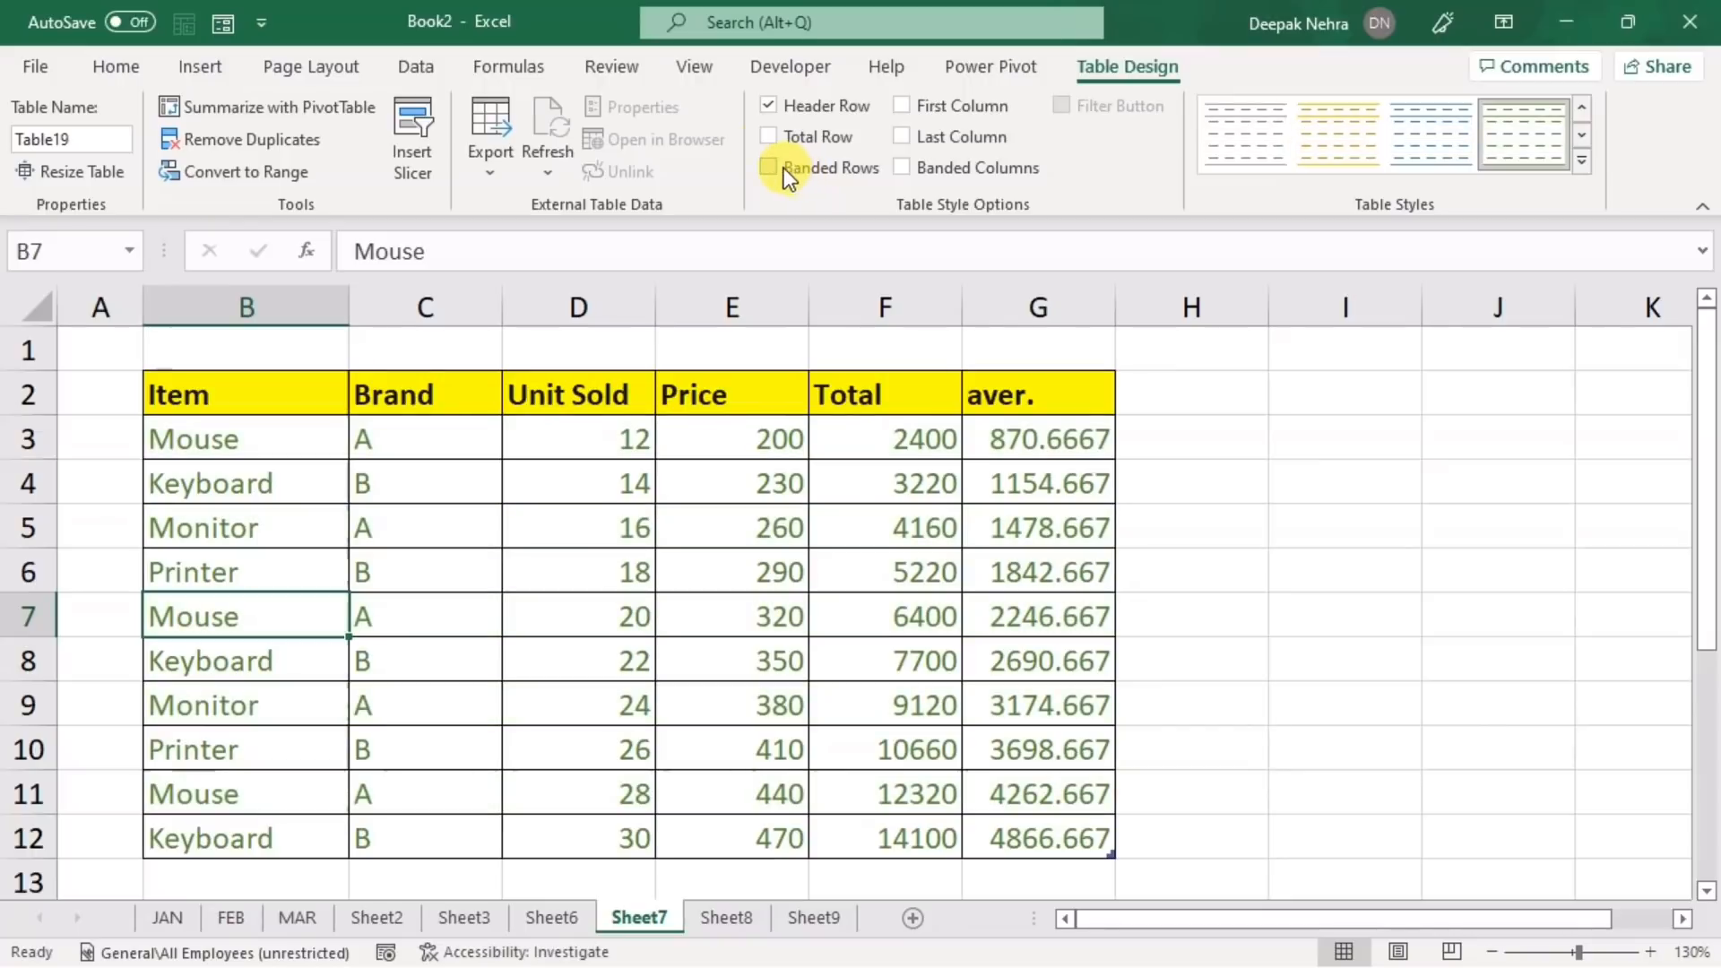
pyautogui.click(784, 168)
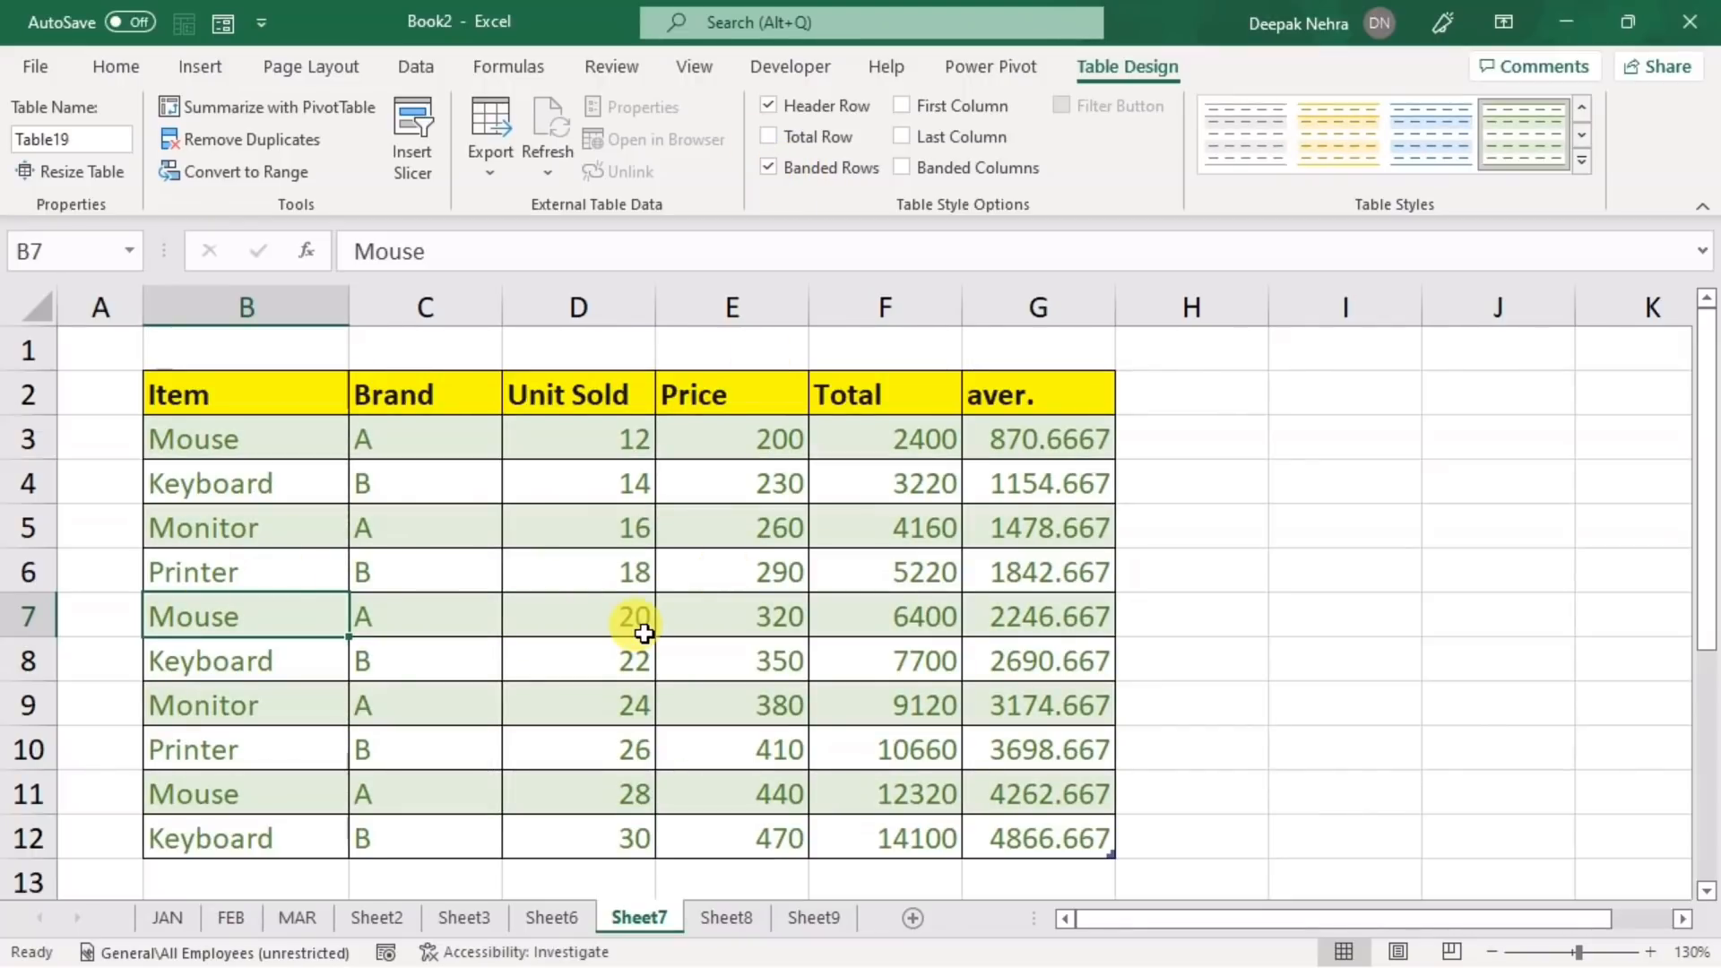
# - Switch the item table's shading from Banded Rows to Banded Columns
pyautogui.click(794, 167)
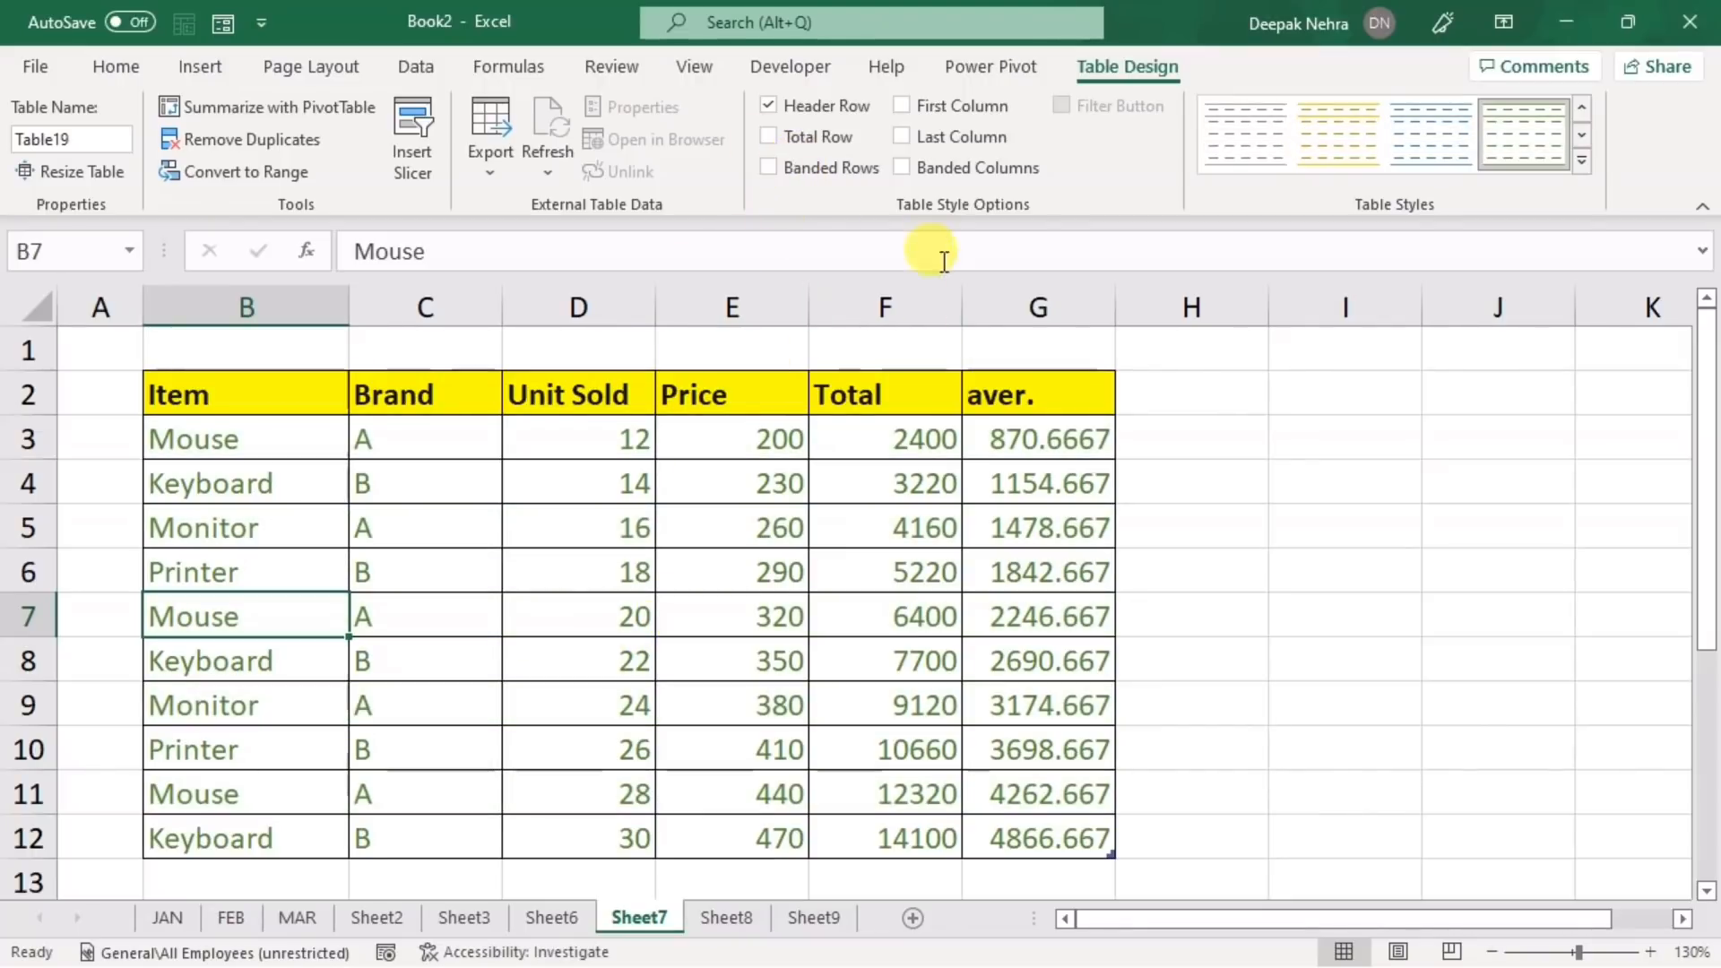
pyautogui.click(901, 169)
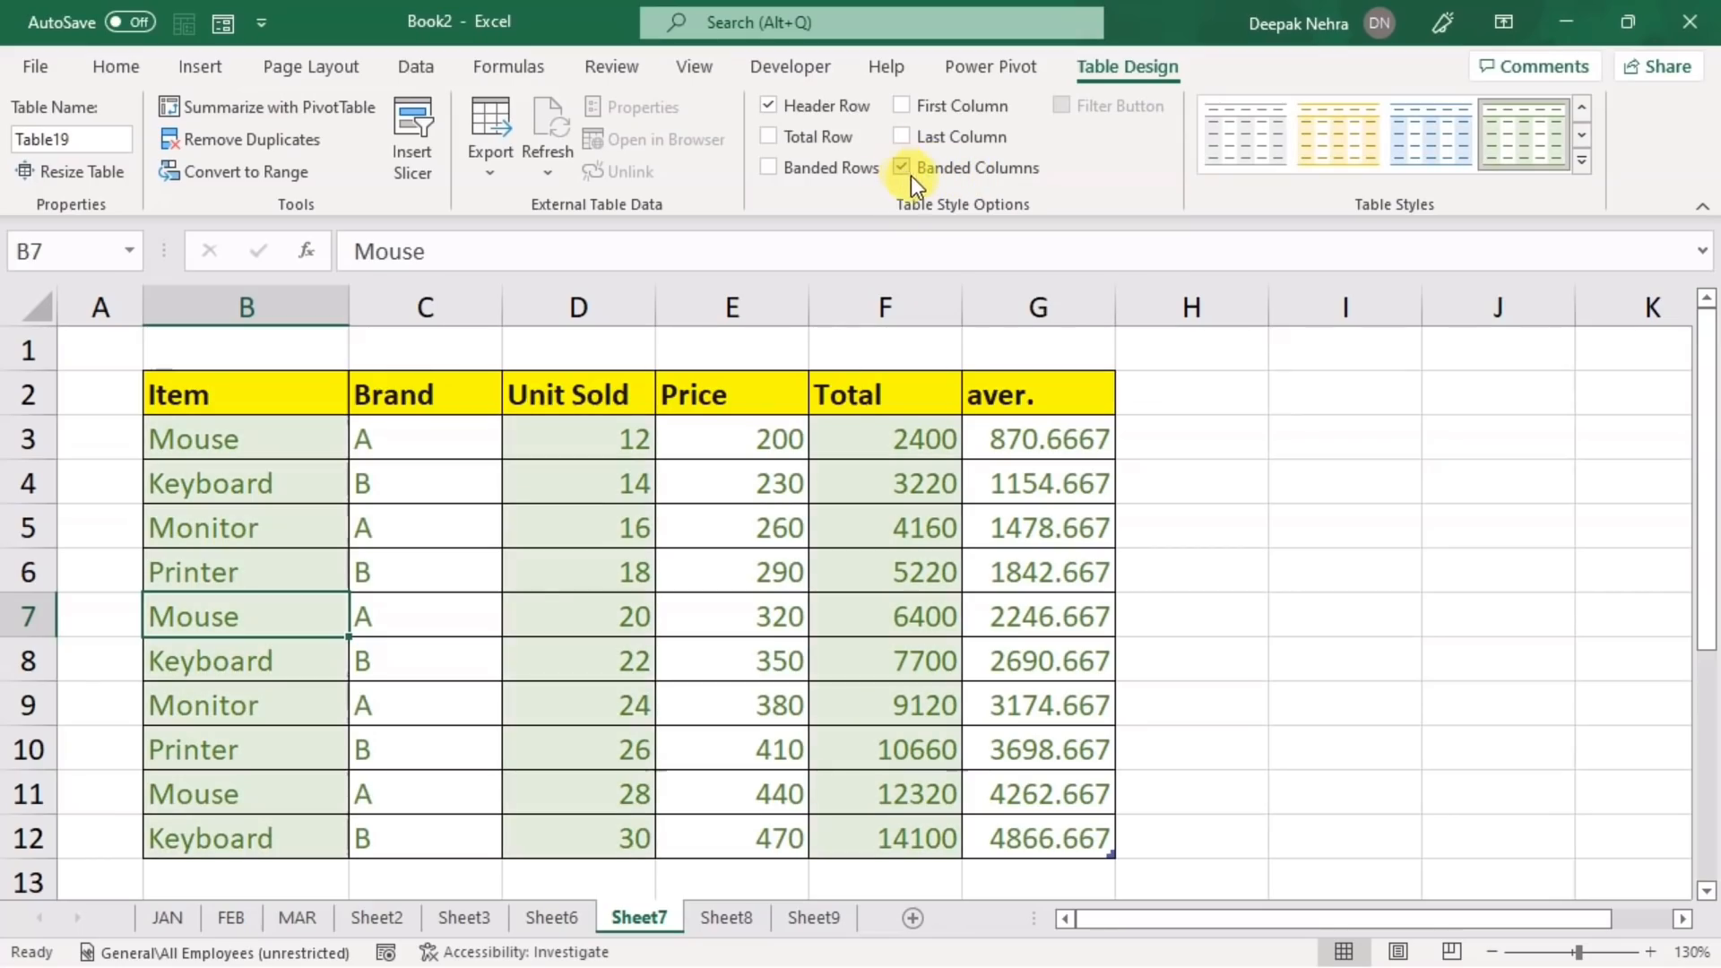